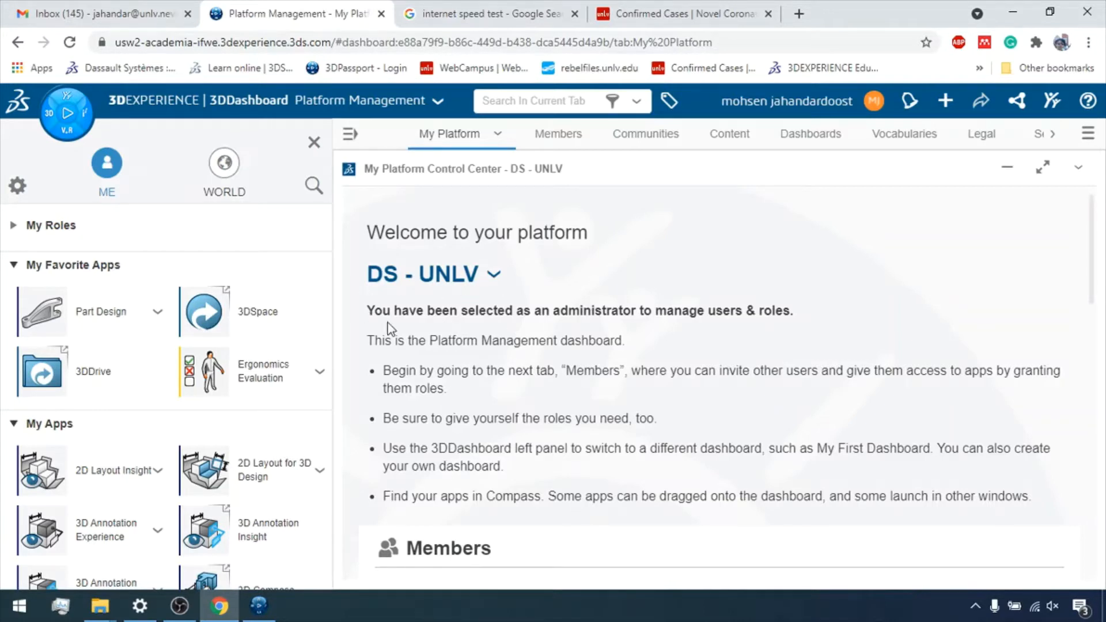
- Open the app search in the compass panel and look through the My Apps list
{"action": "left_click", "coordinate": [314, 185]}
{"action": "left_click", "coordinate": [314, 186]}
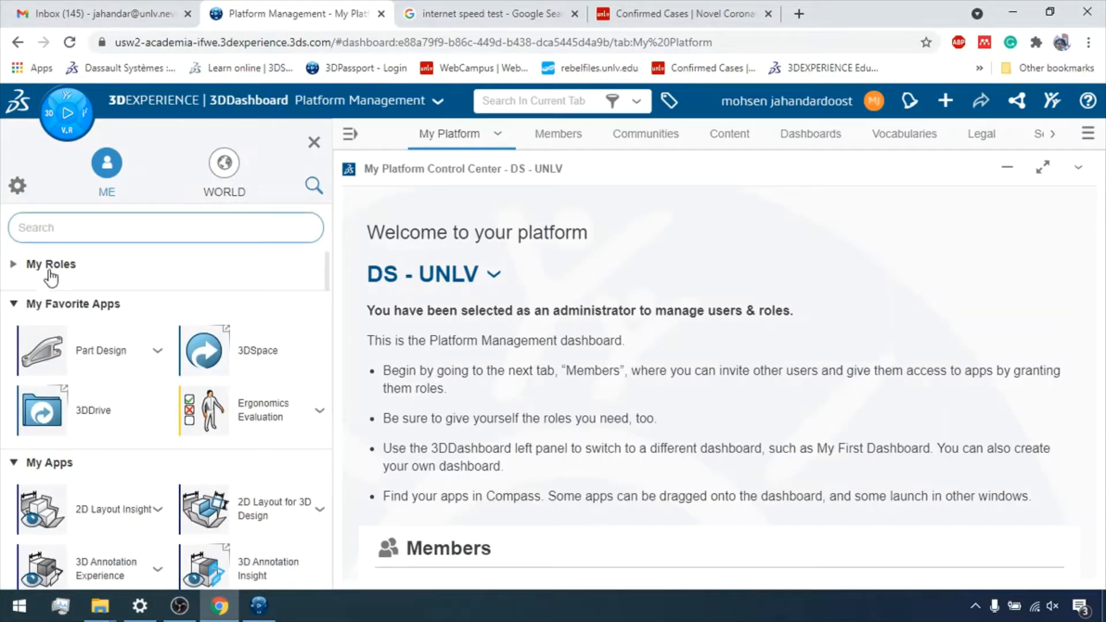
{"action": "left_click", "coordinate": [466, 222]}
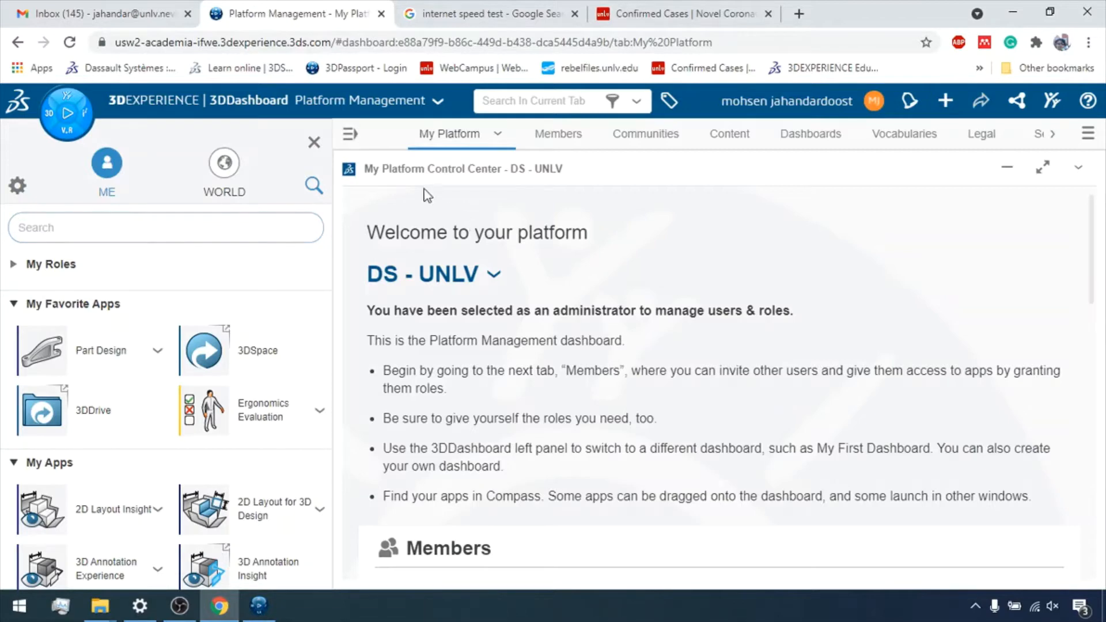
{"action": "left_click", "coordinate": [67, 132]}
{"action": "left_click", "coordinate": [68, 131]}
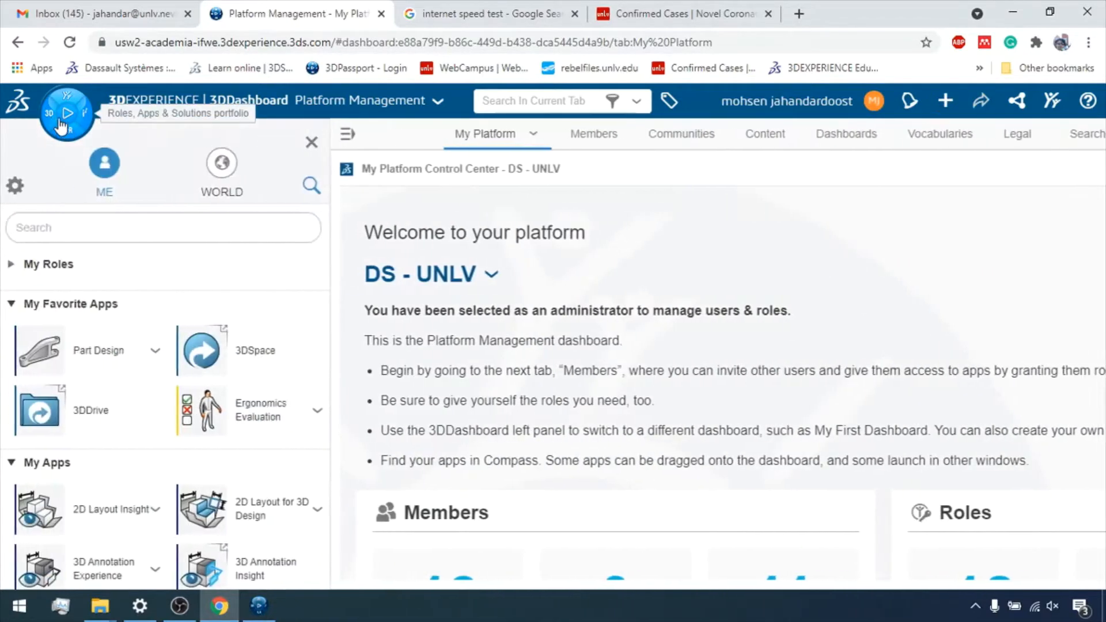
{"action": "scroll", "coordinate": [109, 452], "scroll_direction": "down", "scroll_amount": 5}
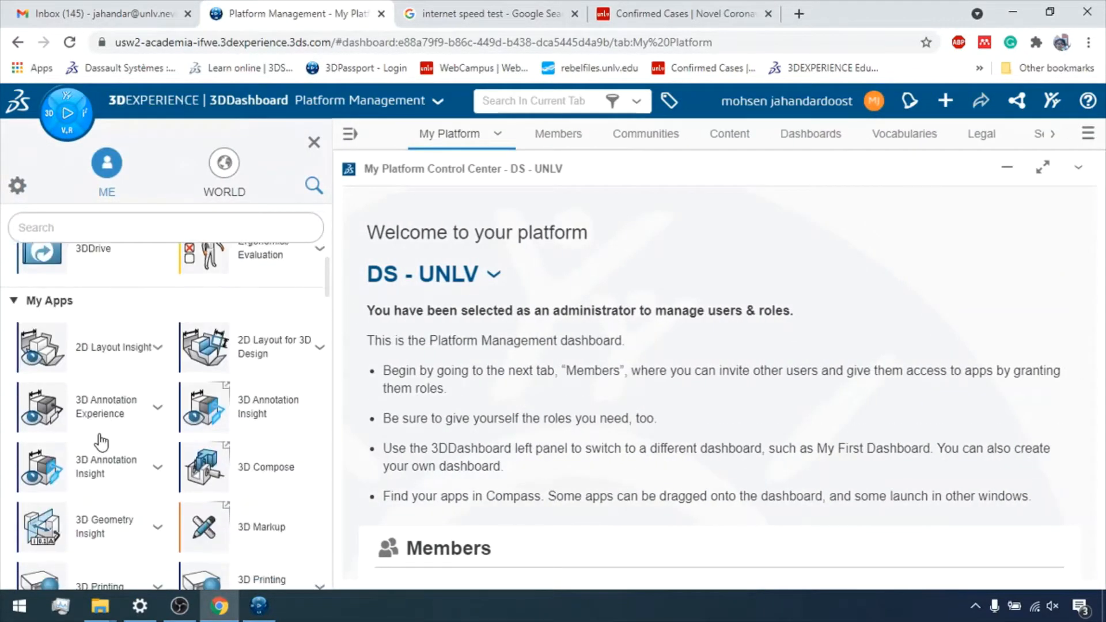
{"action": "scroll", "coordinate": [129, 444], "scroll_direction": "up", "scroll_amount": 5}
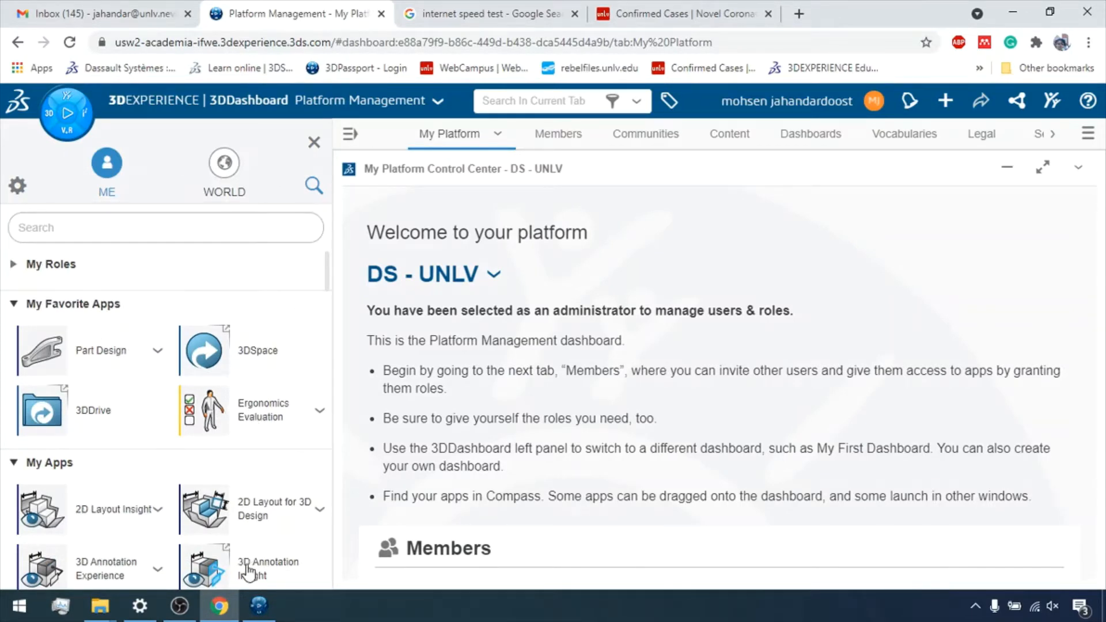
- Switch to the 3DEXPERIENCE Ergonomics Evaluation window, insert a new manikin into the physical product and acknowledge the clash list notice
{"action": "left_click", "coordinate": [260, 607]}
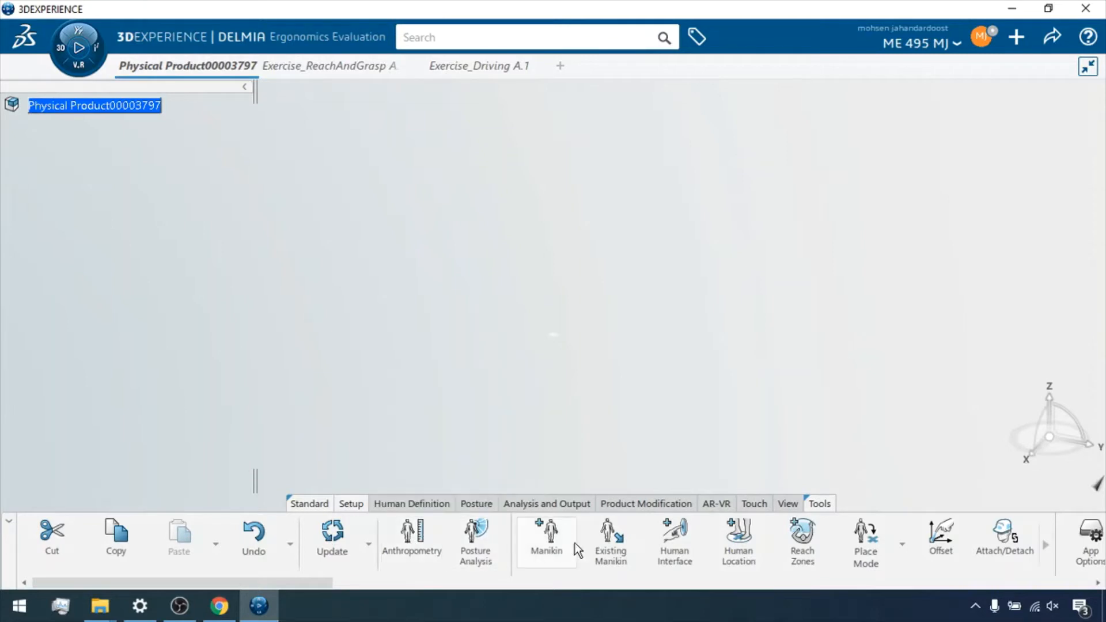
{"action": "left_click", "coordinate": [554, 547]}
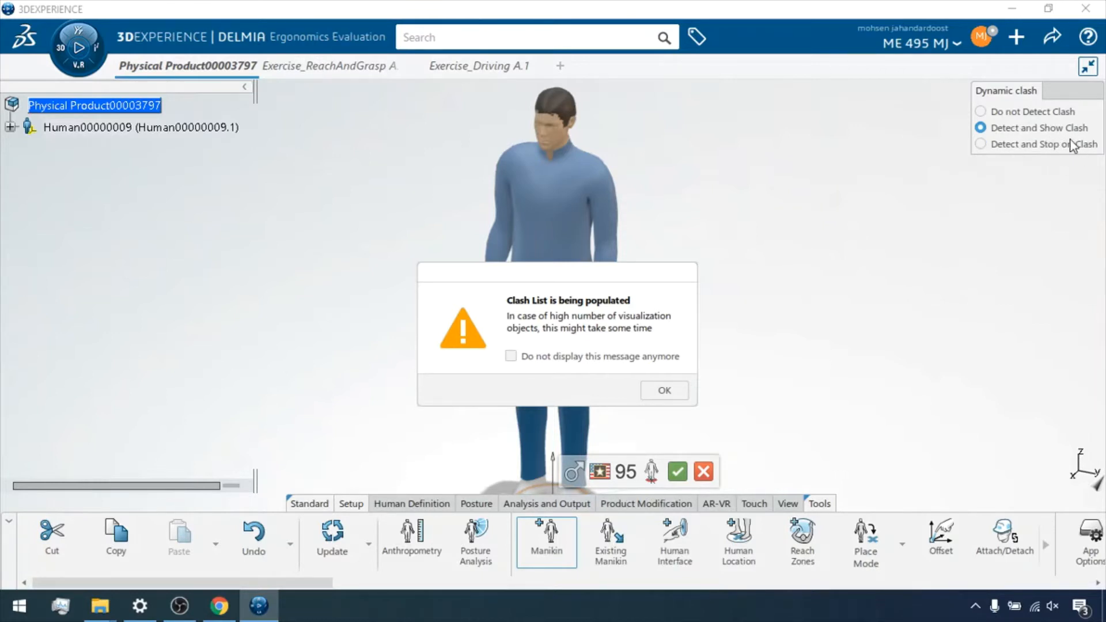
{"action": "left_click", "coordinate": [661, 390]}
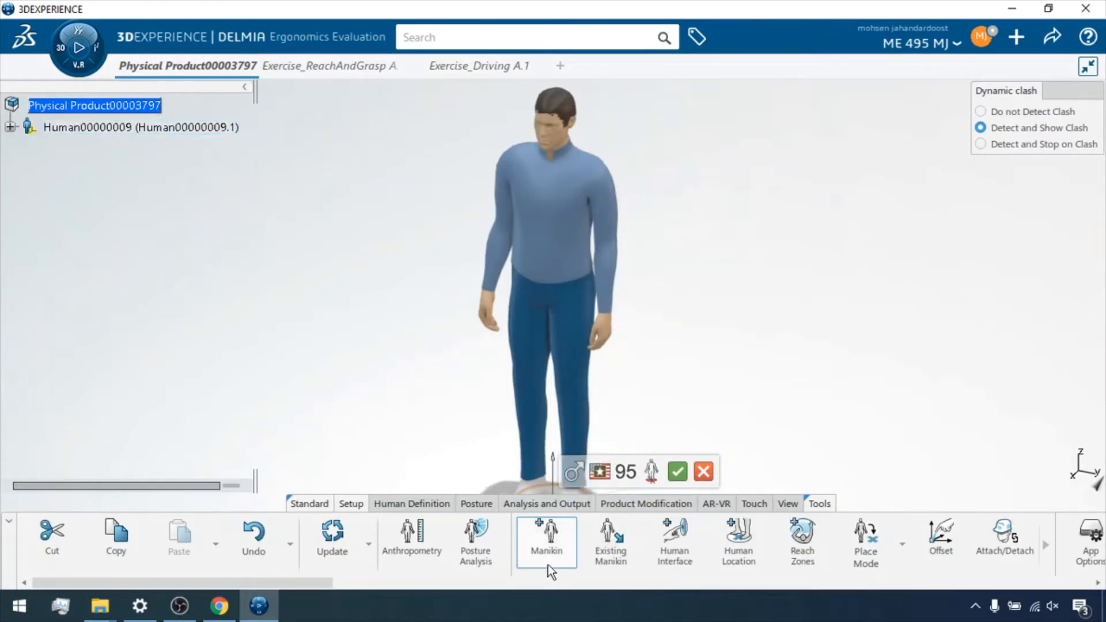
- Change the manikin's gender to female and restore it to male
{"action": "mouse_move", "coordinate": [581, 480]}
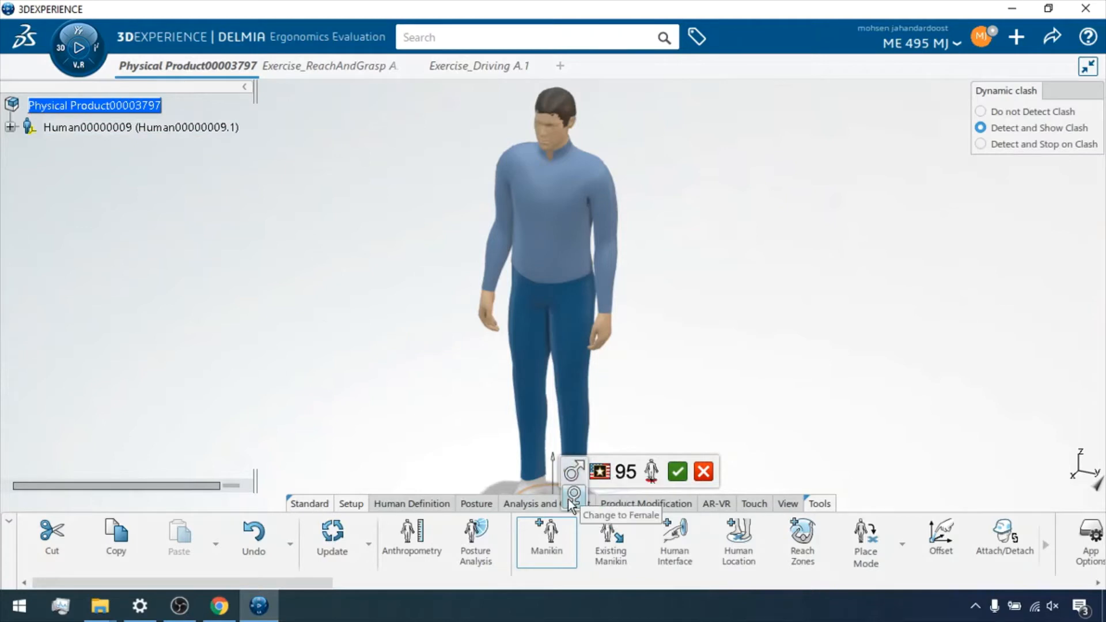
{"action": "left_click", "coordinate": [573, 497]}
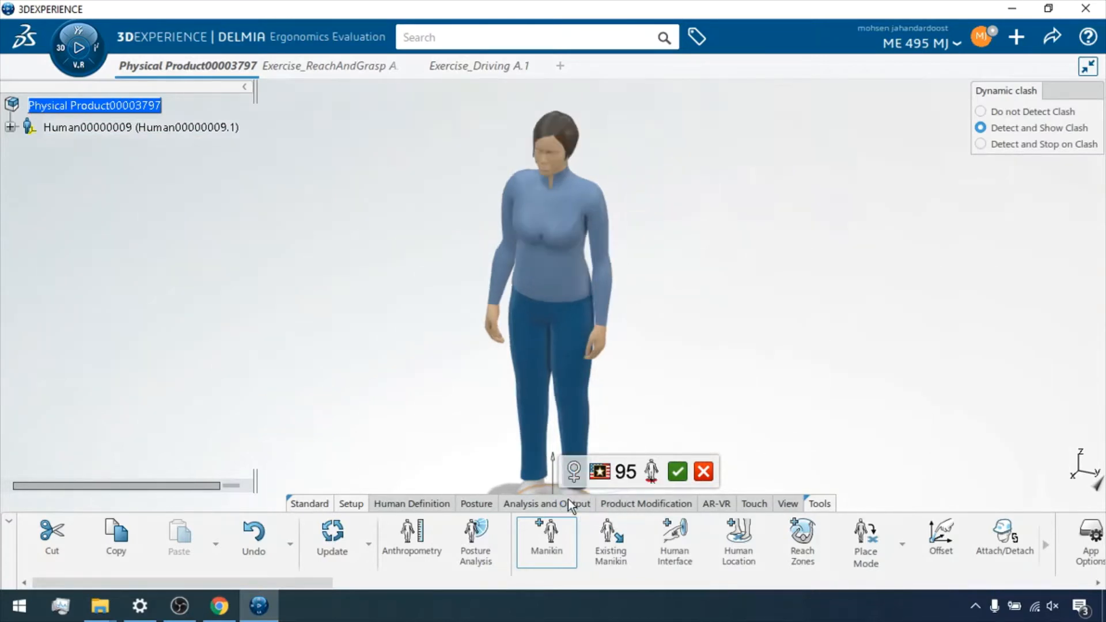
{"action": "left_click", "coordinate": [575, 472]}
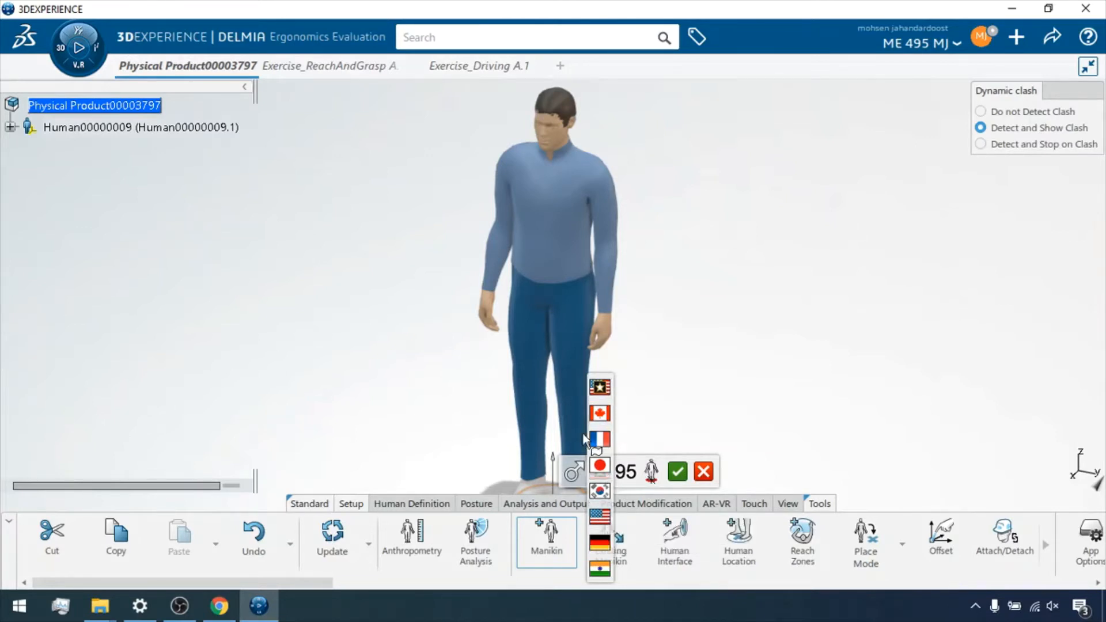
- Change the manikin's population to American (Civilian) and restore the population marked by the US flag with a star
{"action": "left_click", "coordinate": [599, 519]}
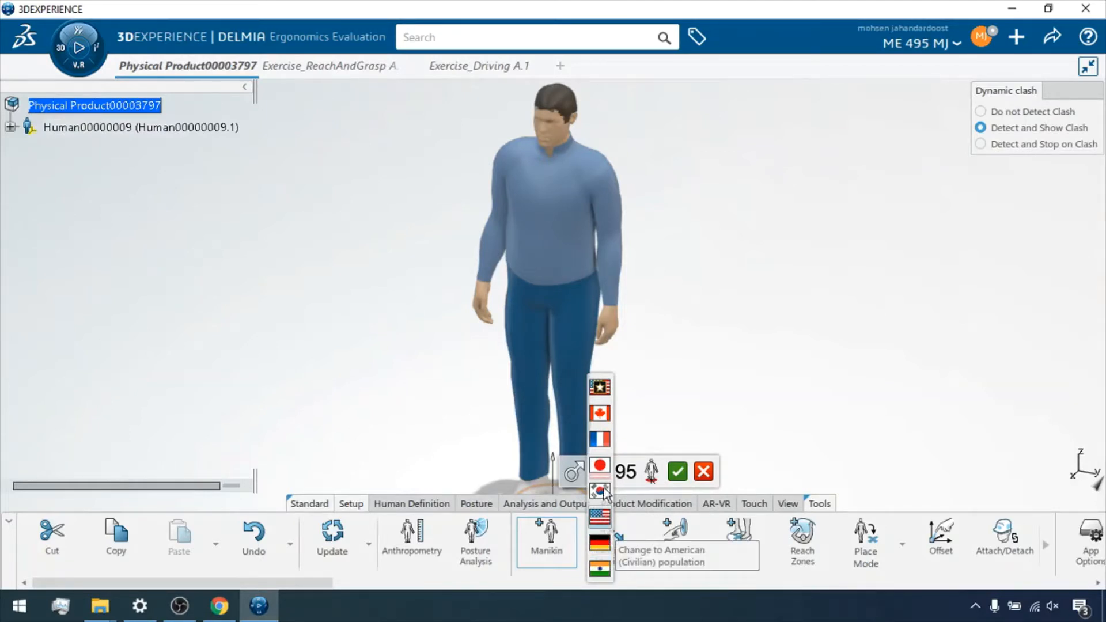
{"action": "left_click", "coordinate": [600, 387]}
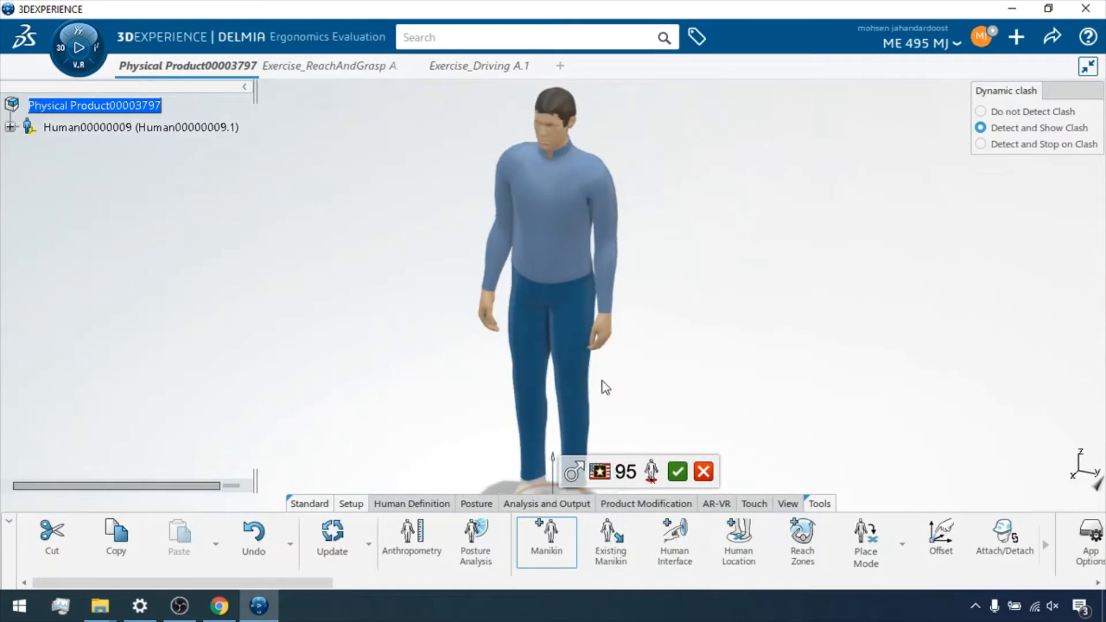
{"action": "left_click", "coordinate": [599, 471]}
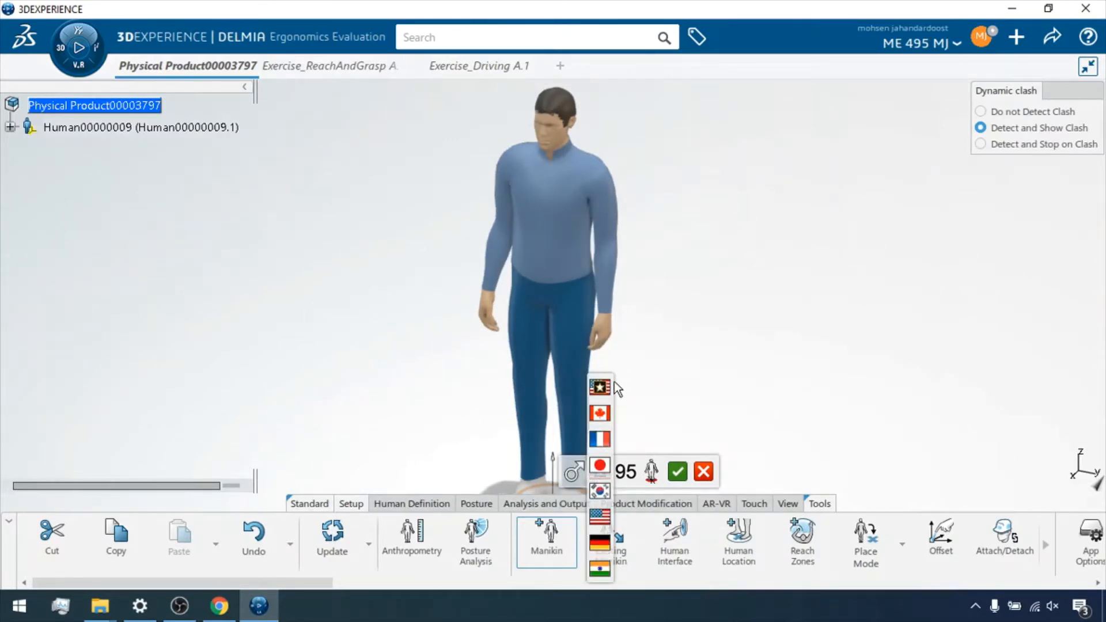
{"action": "left_click", "coordinate": [599, 389]}
- Reselect the manikin's 95 population percentile and change it to 5
{"action": "left_click", "coordinate": [628, 474]}
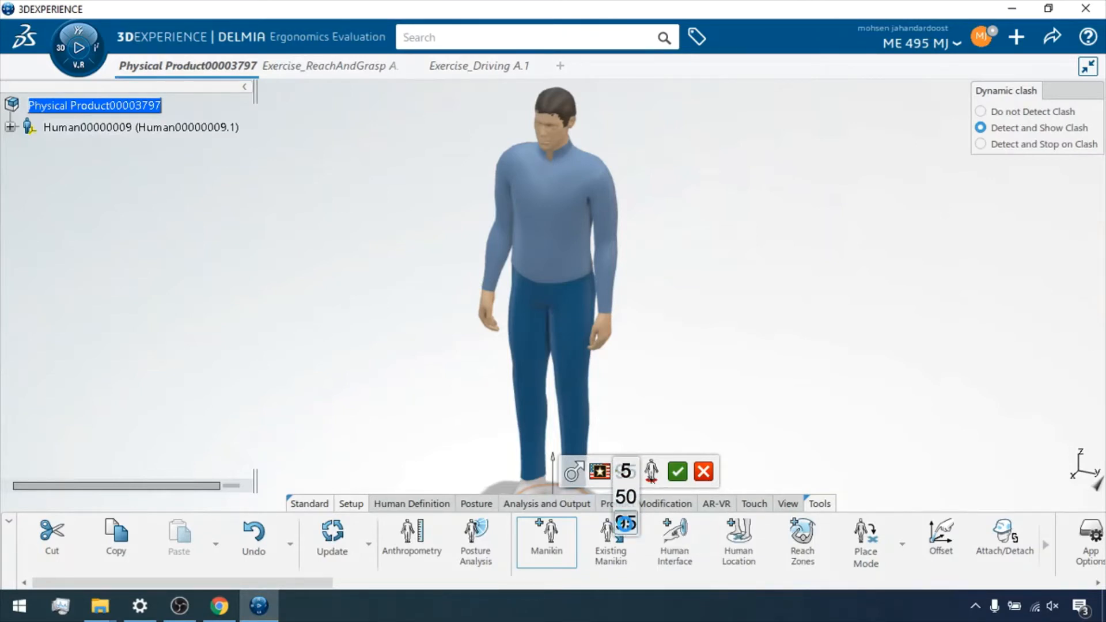
{"action": "left_click", "coordinate": [625, 523]}
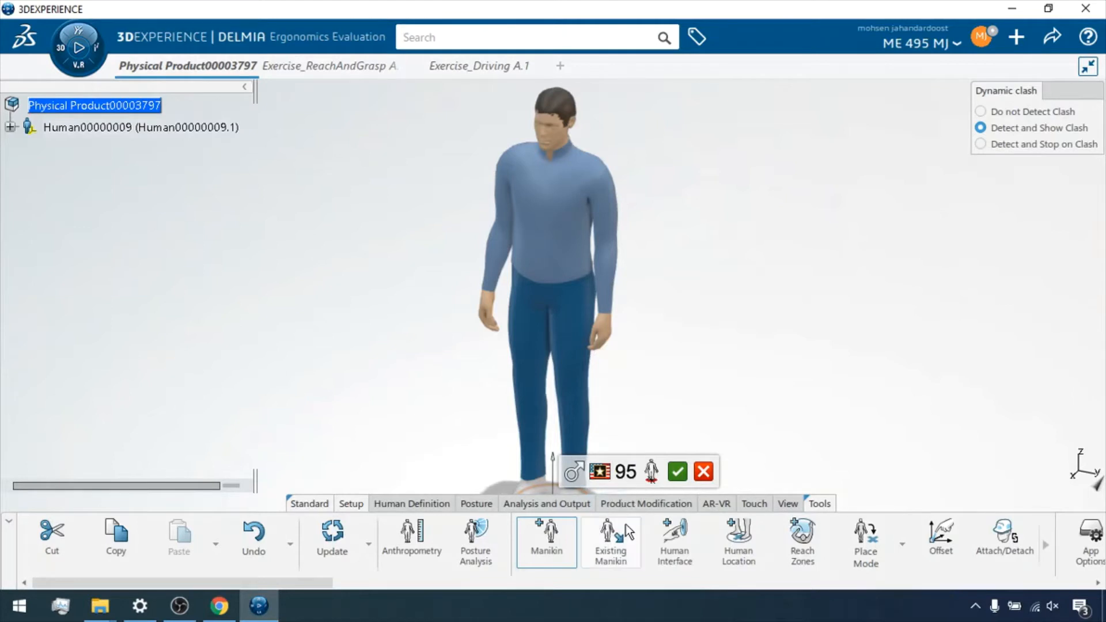
{"action": "left_click", "coordinate": [624, 471]}
{"action": "left_click", "coordinate": [625, 473]}
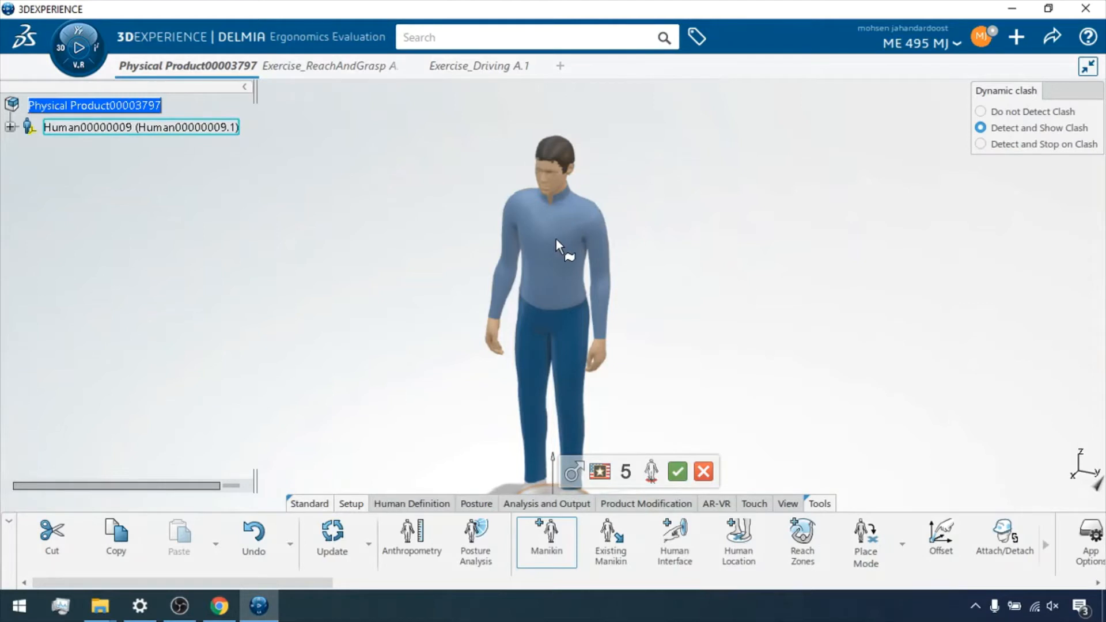
- Set the manikin's population percentile to 50
{"action": "left_click", "coordinate": [627, 471]}
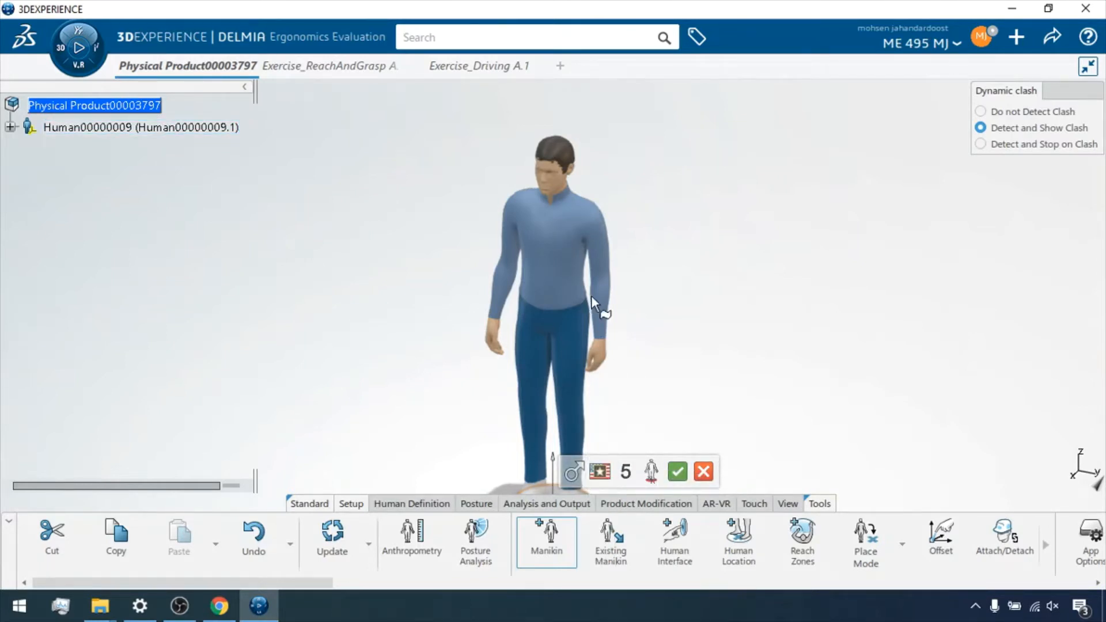
{"action": "mouse_move", "coordinate": [599, 470]}
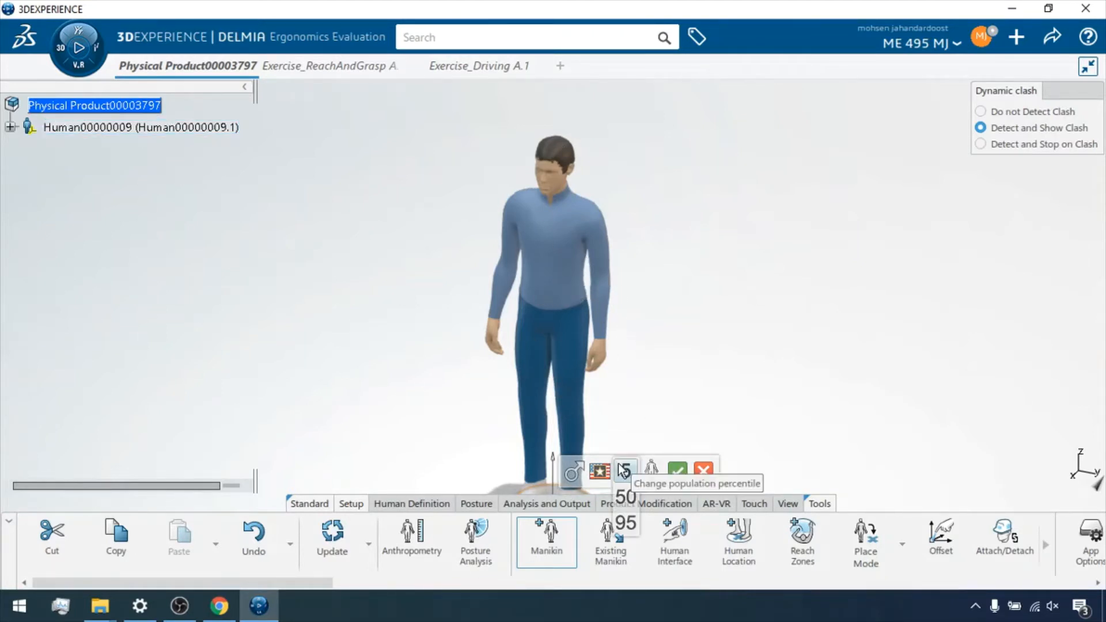
{"action": "left_click", "coordinate": [625, 495]}
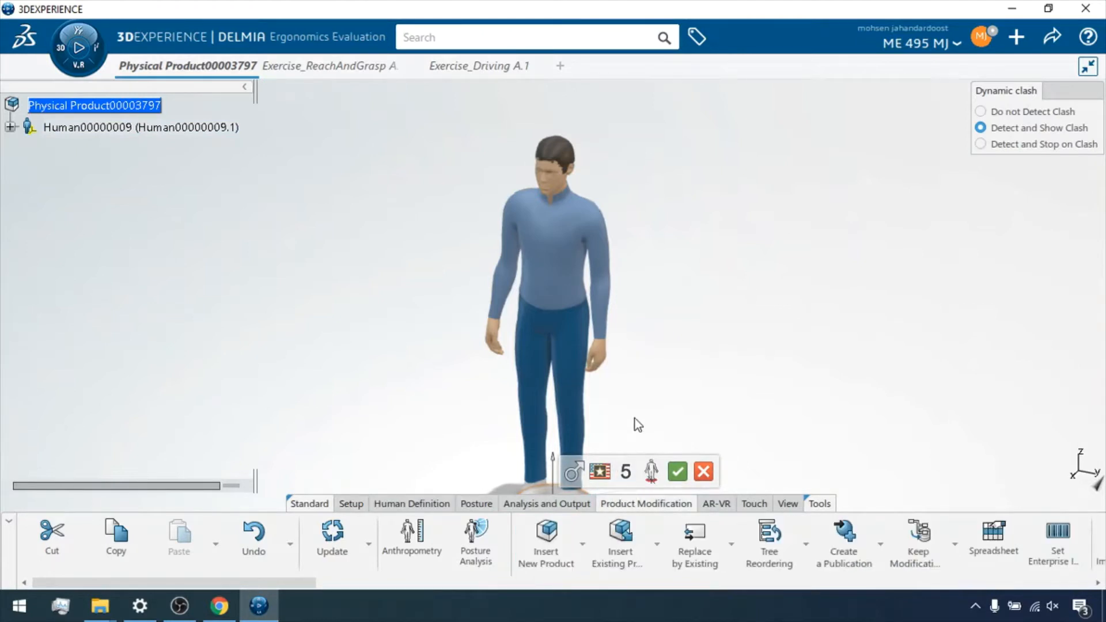
{"action": "mouse_move", "coordinate": [630, 482]}
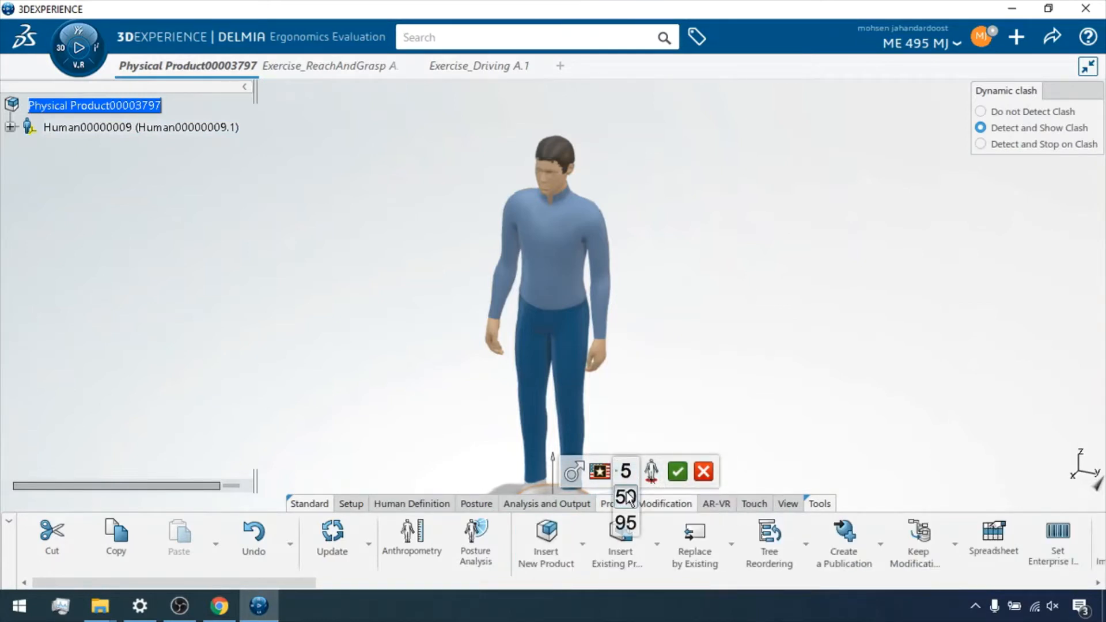
{"action": "left_click", "coordinate": [626, 495]}
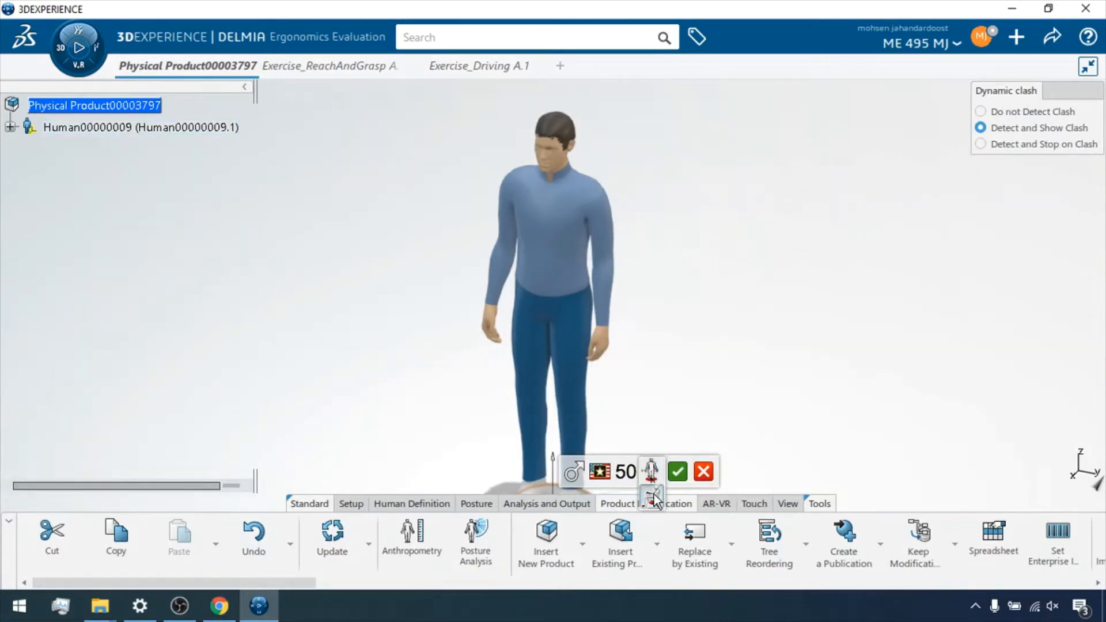
- Alternate the manikin between the Sit Relax and standing postures, ending with it seated
{"action": "left_click", "coordinate": [653, 494]}
{"action": "middle_click_drag", "start_coordinate": [630, 382], "coordinate": [634, 207]}
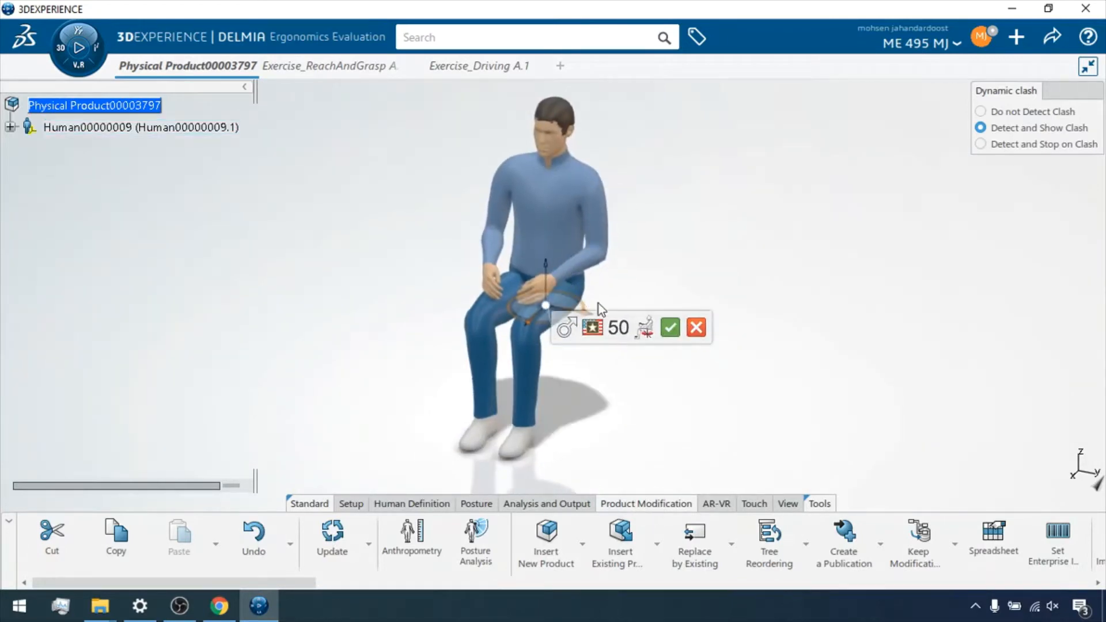
{"action": "mouse_move", "coordinate": [652, 339]}
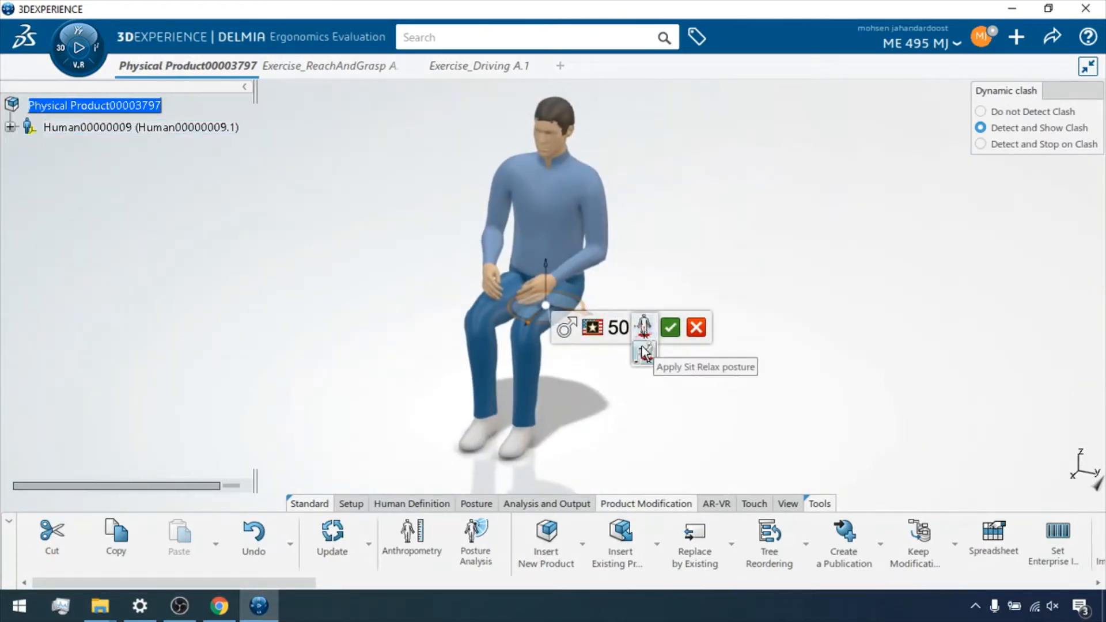
{"action": "left_click", "coordinate": [642, 357]}
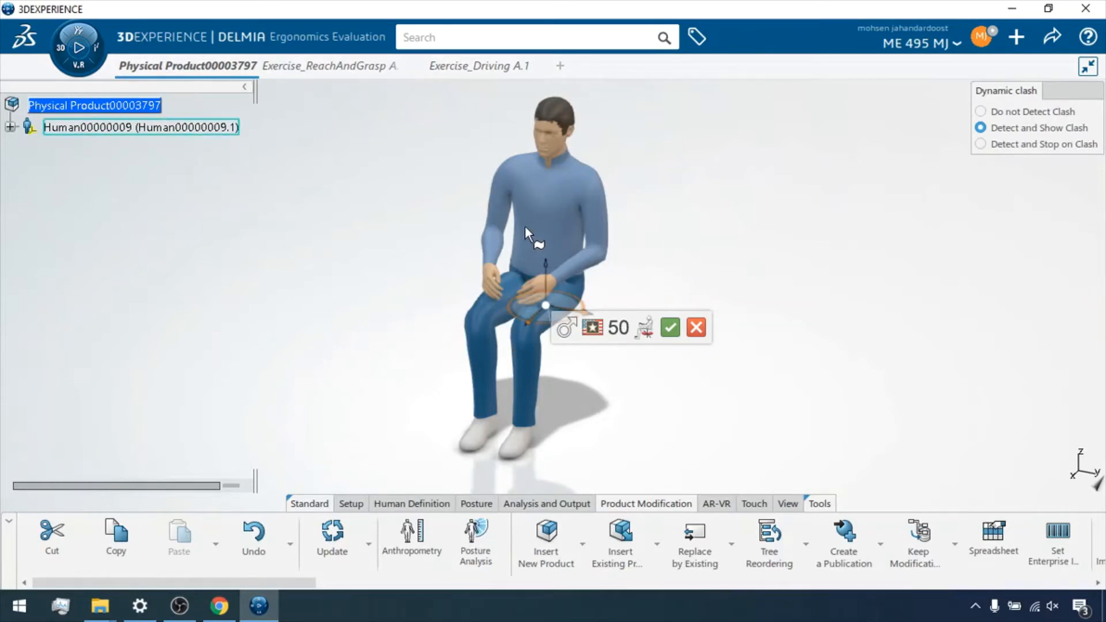
{"action": "left_click", "coordinate": [649, 322]}
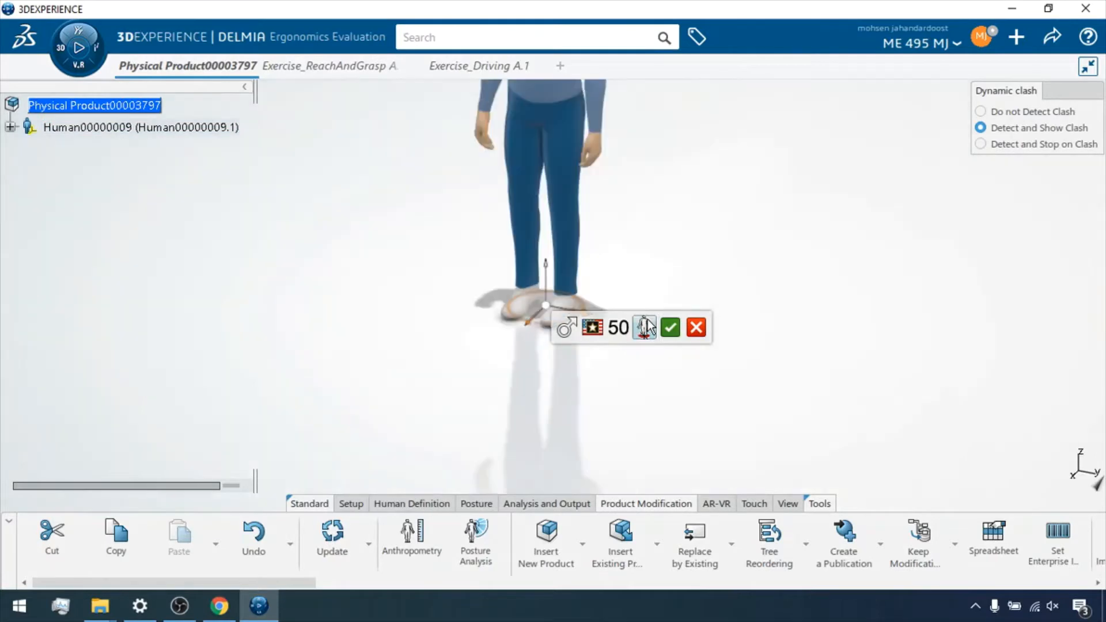
{"action": "middle_click_drag", "start_coordinate": [619, 166], "coordinate": [548, 323]}
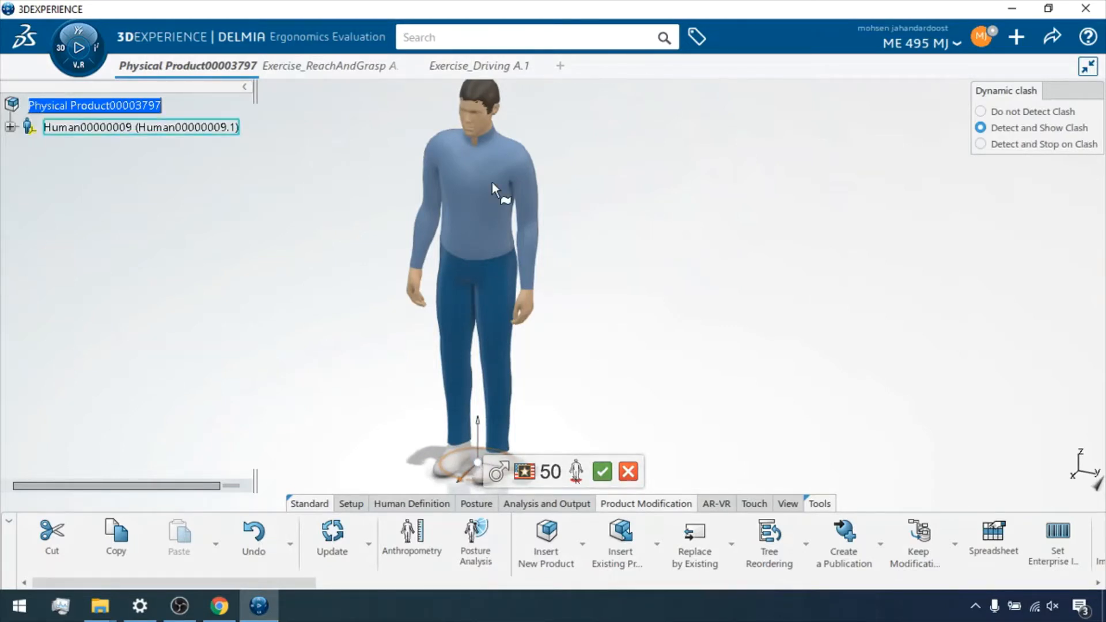
{"action": "left_click", "coordinate": [576, 471]}
{"action": "middle_click_drag", "start_coordinate": [547, 369], "coordinate": [575, 232]}
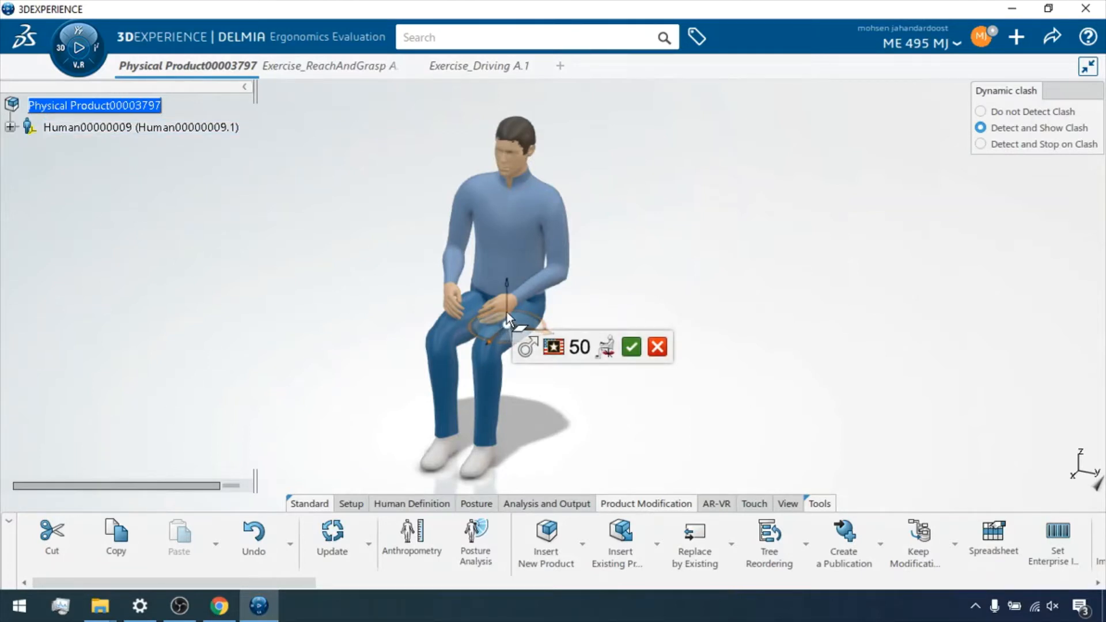
- Set the manikin's initial posture to standing and finish creating it
{"action": "left_click", "coordinate": [605, 347]}
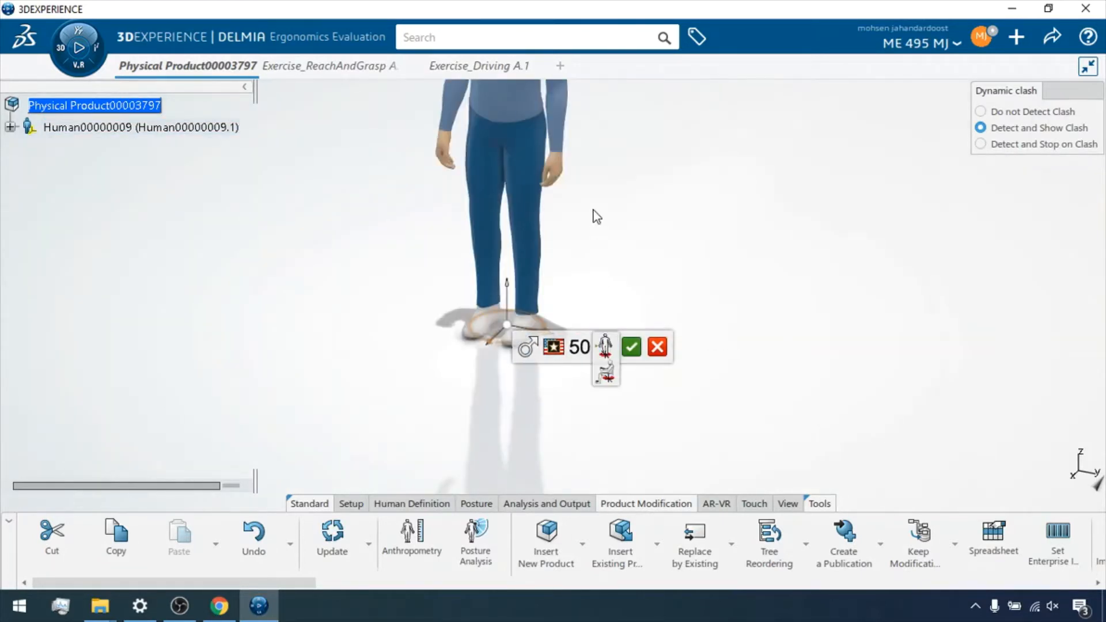
{"action": "scroll", "coordinate": [593, 212], "scroll_direction": "down", "scroll_amount": 3}
{"action": "scroll", "coordinate": [570, 326], "scroll_direction": "up", "scroll_amount": 2}
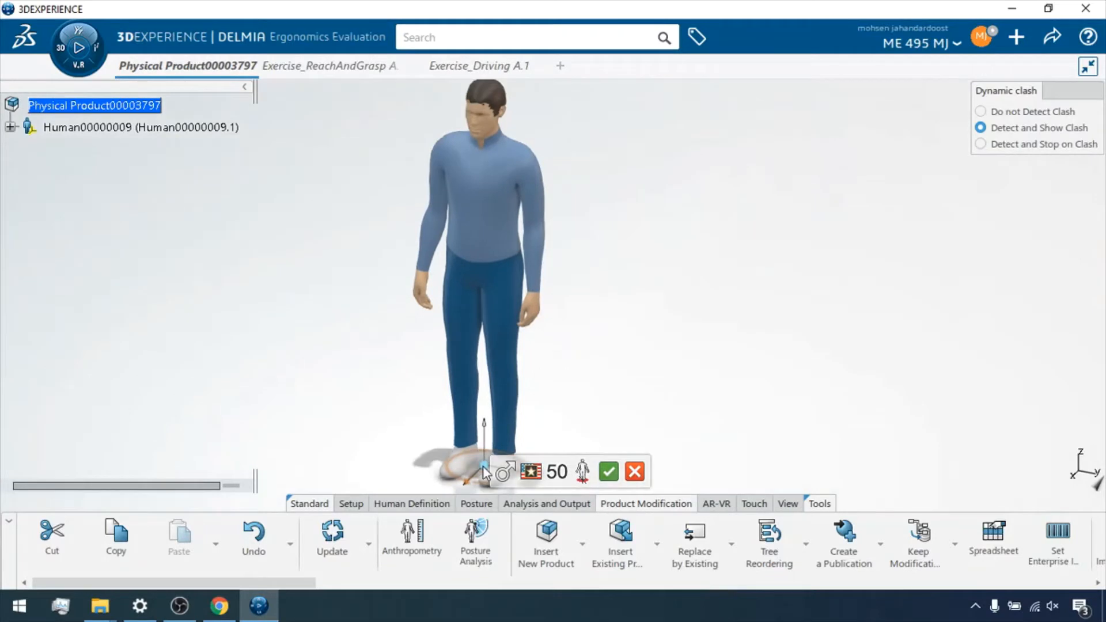
{"action": "left_click", "coordinate": [608, 471]}
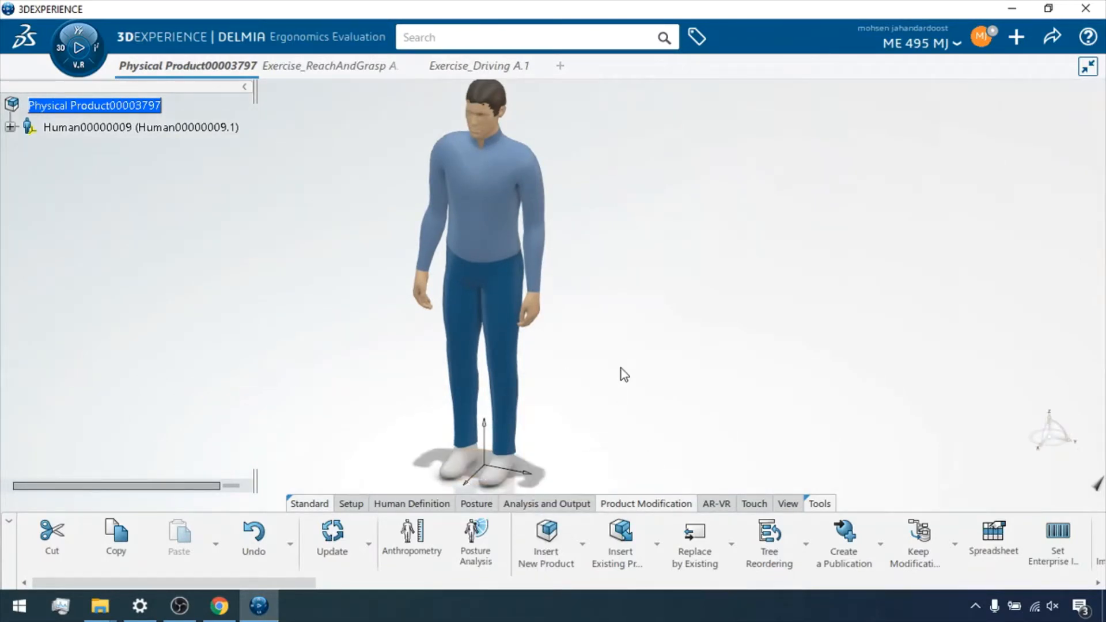
- Attach the 3D manipulation robot to the manikin's axis system at its feet and clear the selection
{"action": "middle_click_drag", "start_coordinate": [609, 252], "coordinate": [619, 247]}
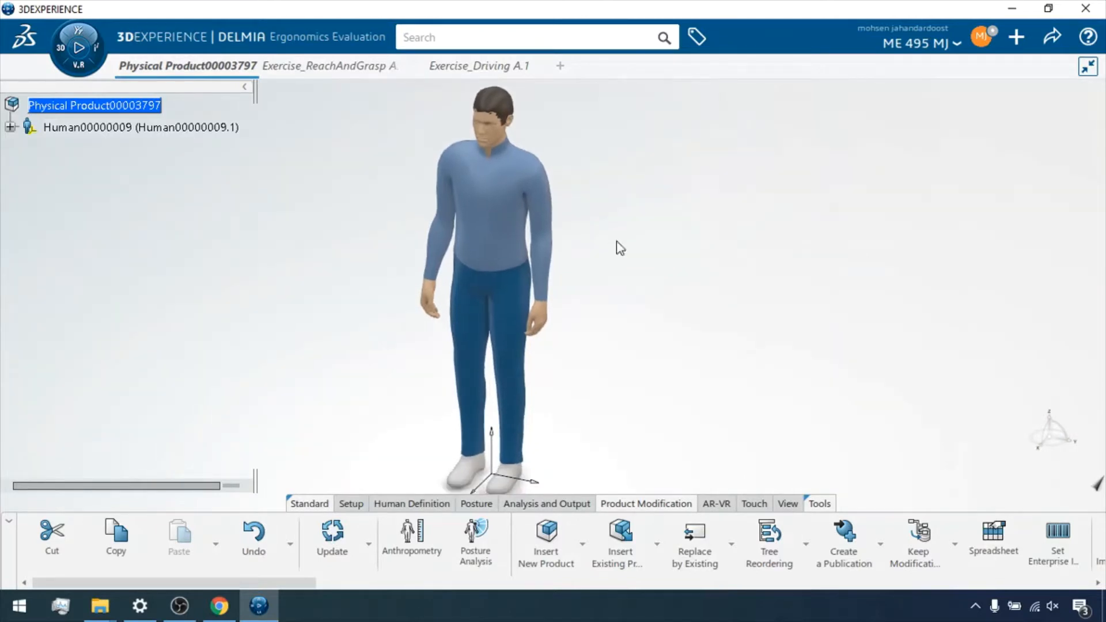
{"action": "middle_click_drag", "start_coordinate": [651, 309], "coordinate": [612, 301]}
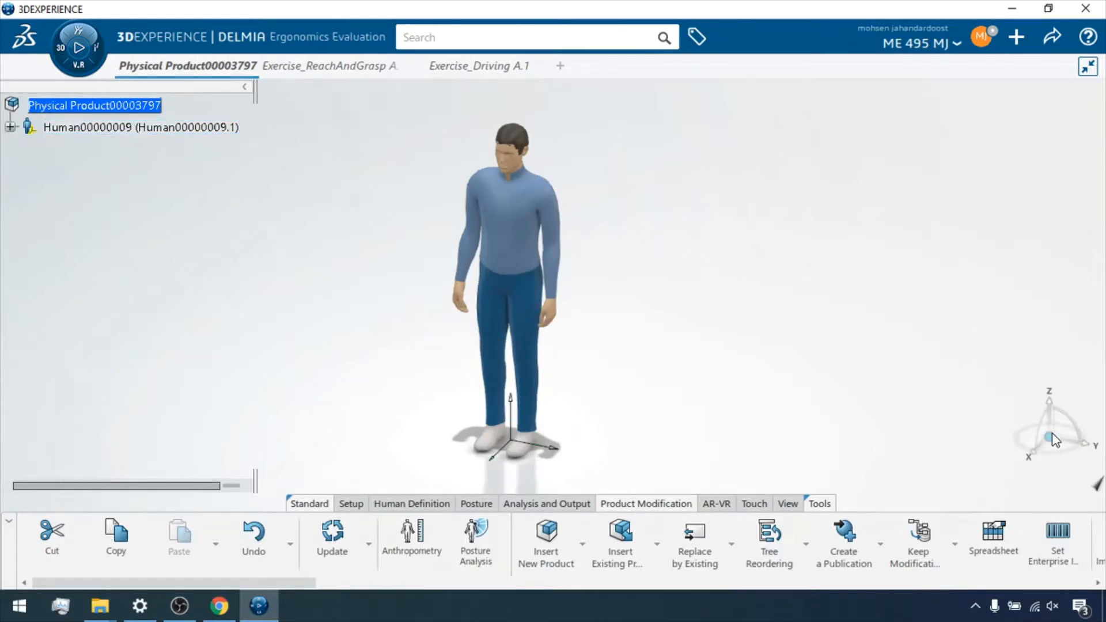
{"action": "left_click", "coordinate": [509, 451]}
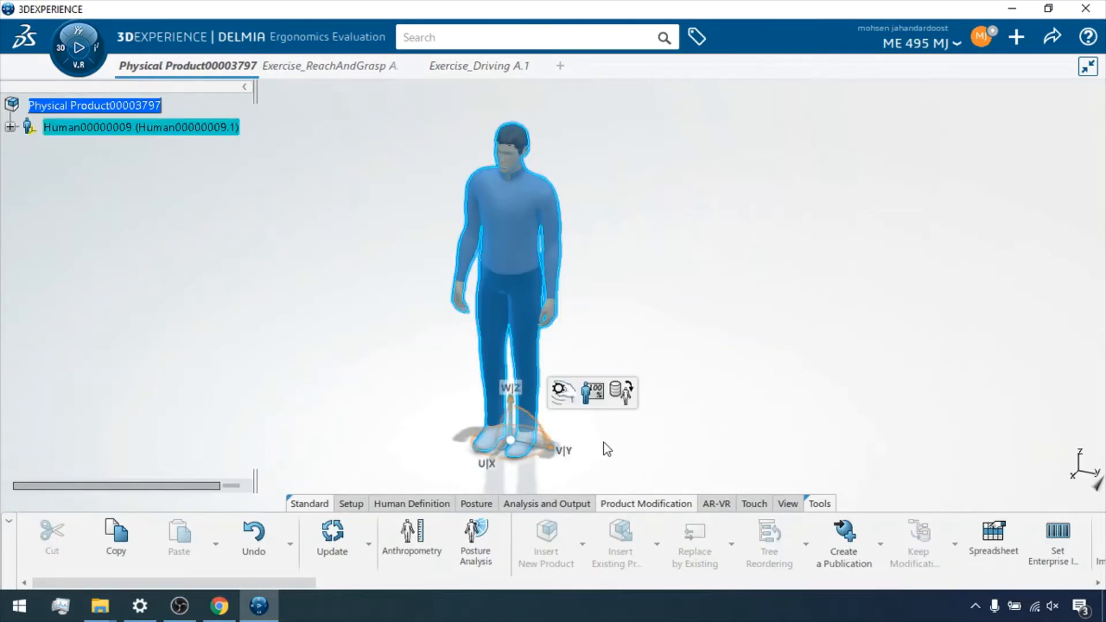
{"action": "left_click", "coordinate": [657, 439]}
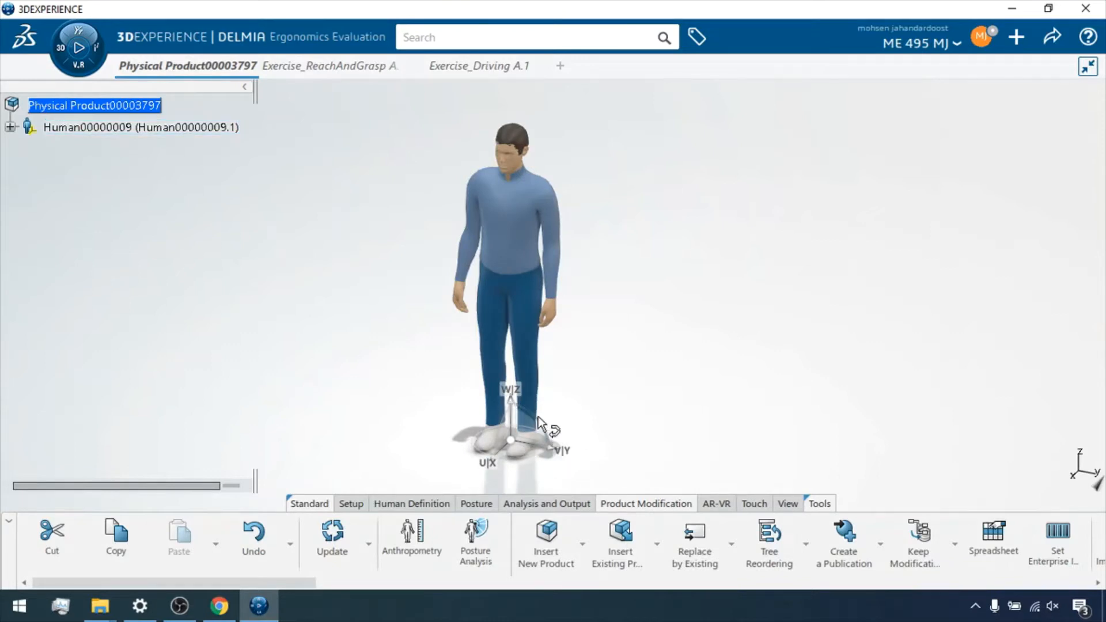
- Show the human definition commands
{"action": "mouse_move", "coordinate": [537, 423]}
{"action": "left_mouse_down"}
{"action": "mouse_move", "coordinate": [525, 390]}
{"action": "mouse_move", "coordinate": [538, 443]}
{"action": "mouse_move", "coordinate": [533, 430]}
{"action": "left_mouse_up"}
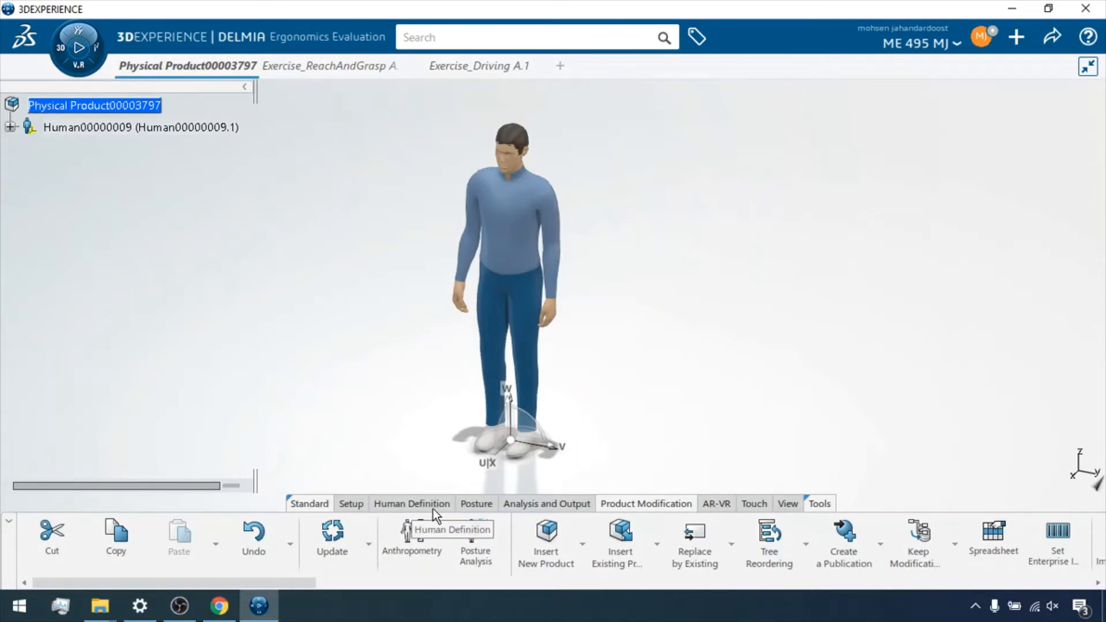
{"action": "left_click", "coordinate": [402, 504]}
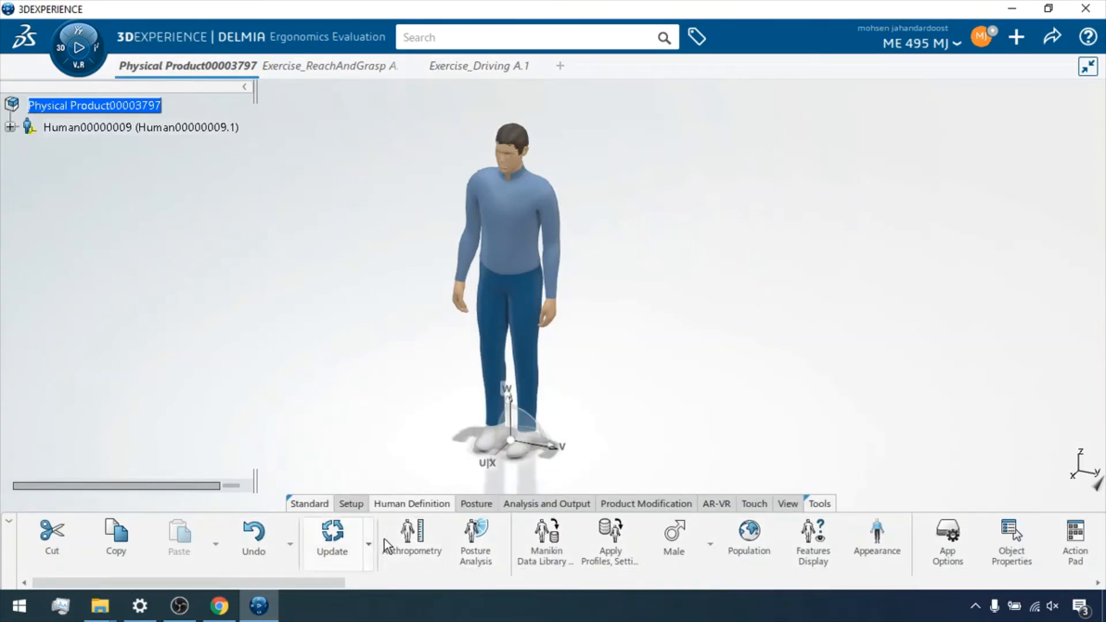
- Display the commands as icons only, and restore the display of icons and text
{"action": "right_click", "coordinate": [409, 501]}
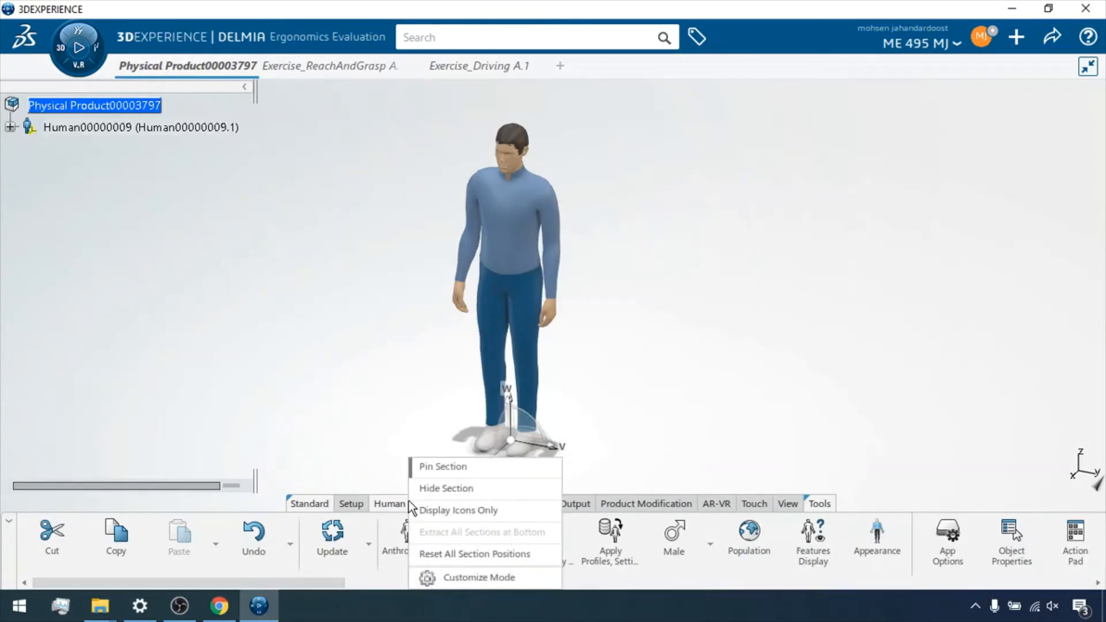
{"action": "left_click", "coordinate": [479, 510]}
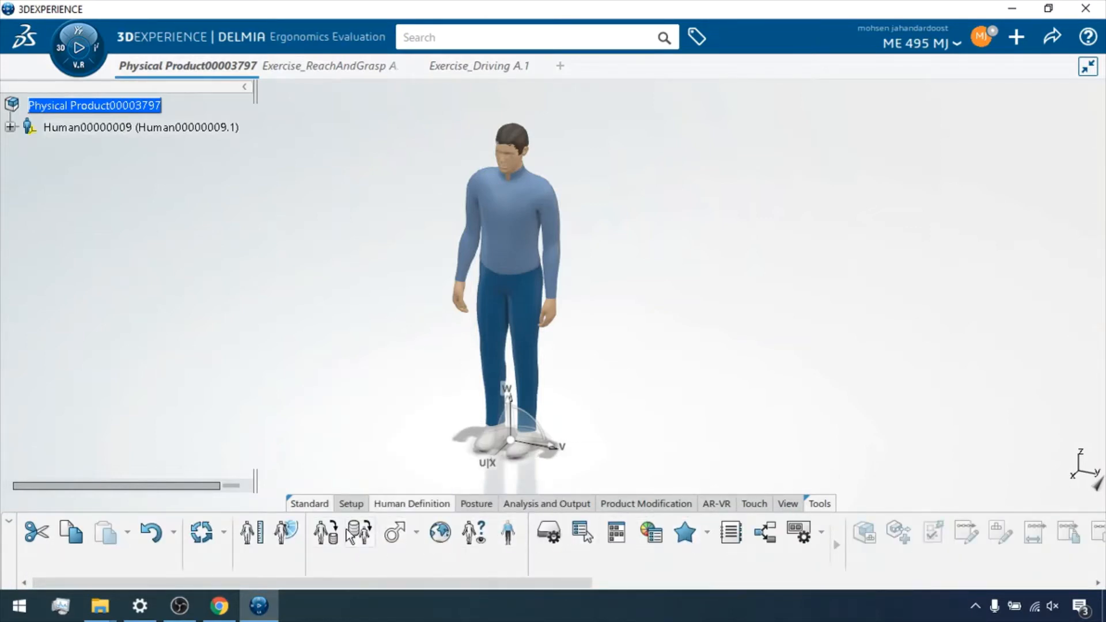
{"action": "right_click", "coordinate": [395, 500]}
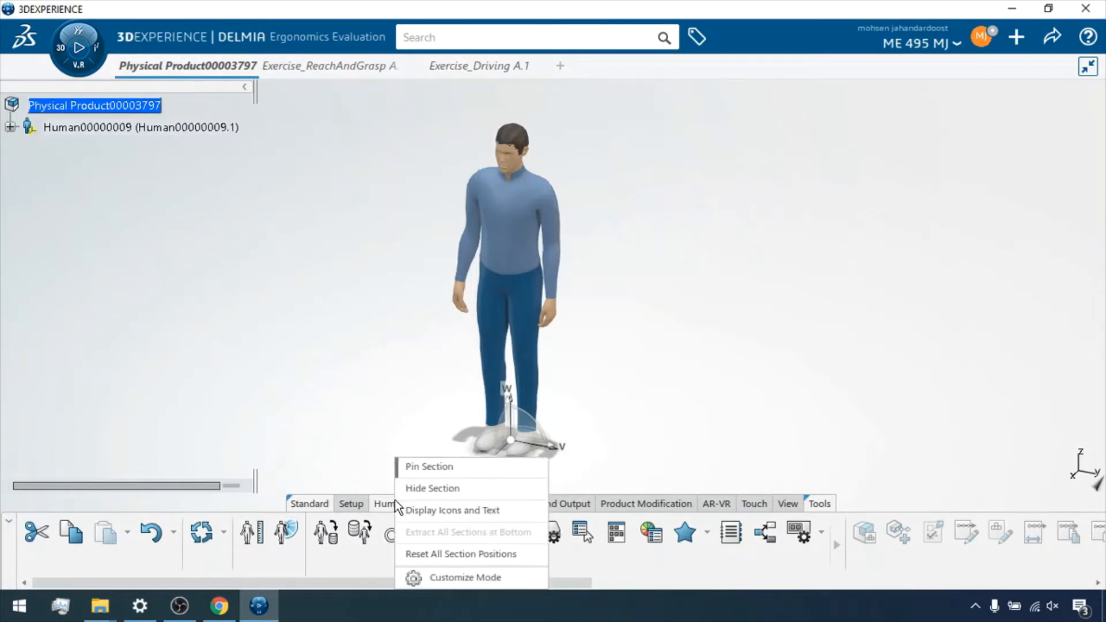
{"action": "left_click", "coordinate": [433, 511]}
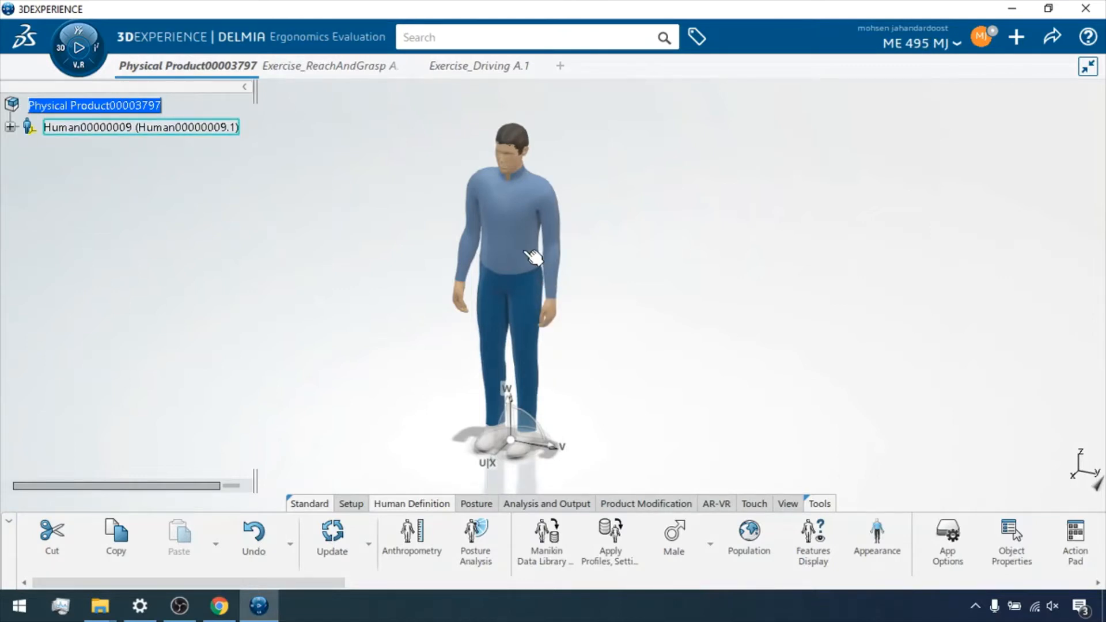
- Open the manikin in the anthropometry editor and bring up its axilla height variable beside the figure
{"action": "left_click", "coordinate": [411, 539]}
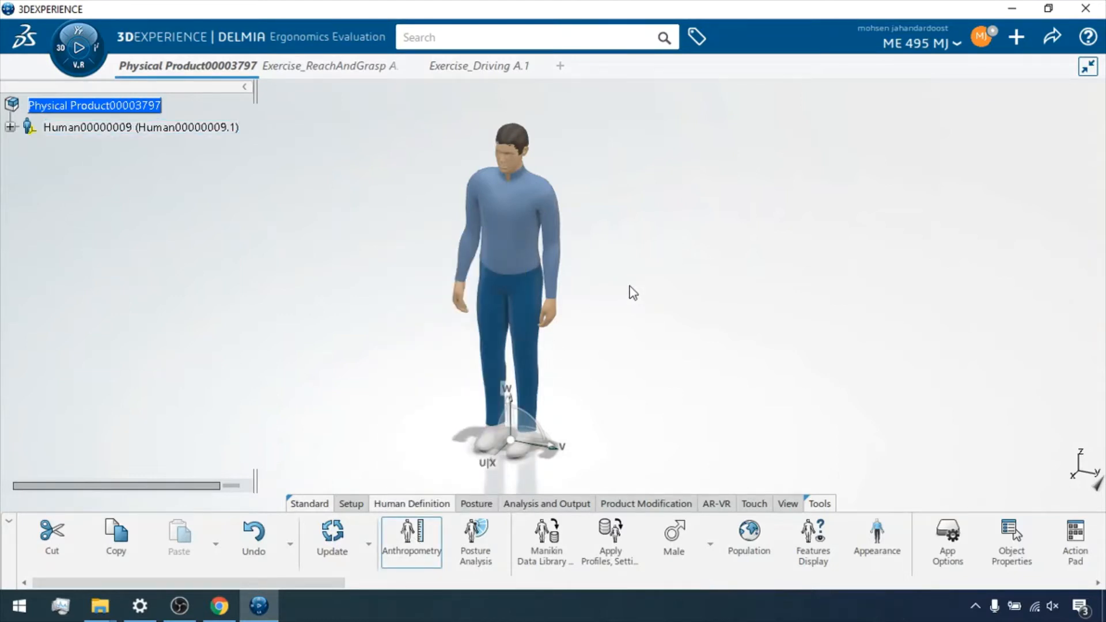
{"action": "left_click", "coordinate": [530, 255]}
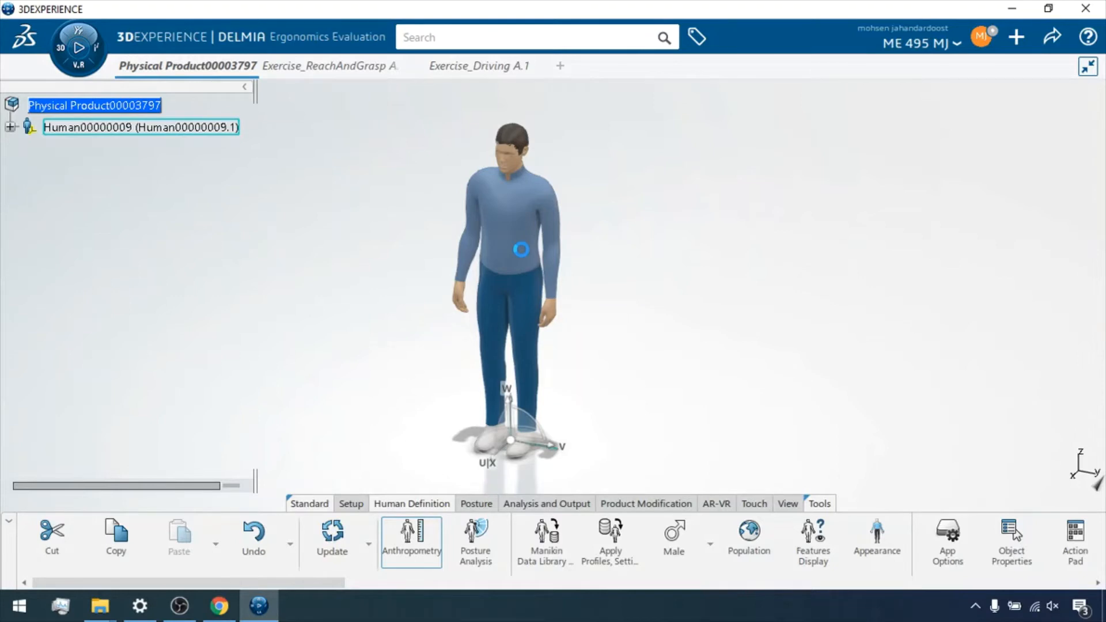
{"action": "middle_click_drag", "start_coordinate": [753, 334], "coordinate": [725, 310]}
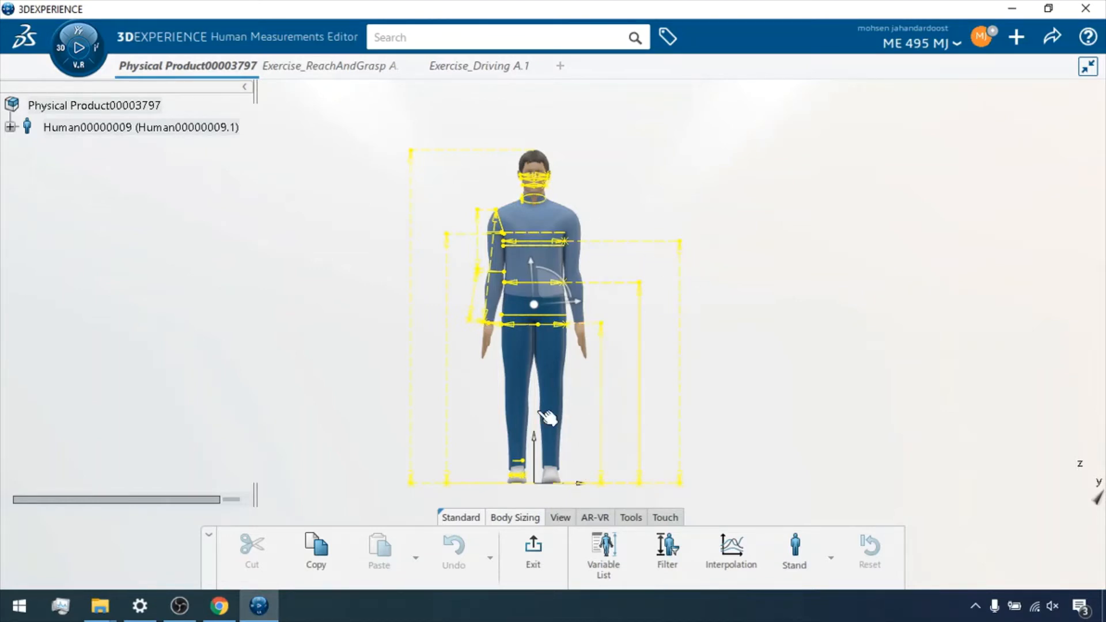
{"action": "double_click", "coordinate": [447, 373]}
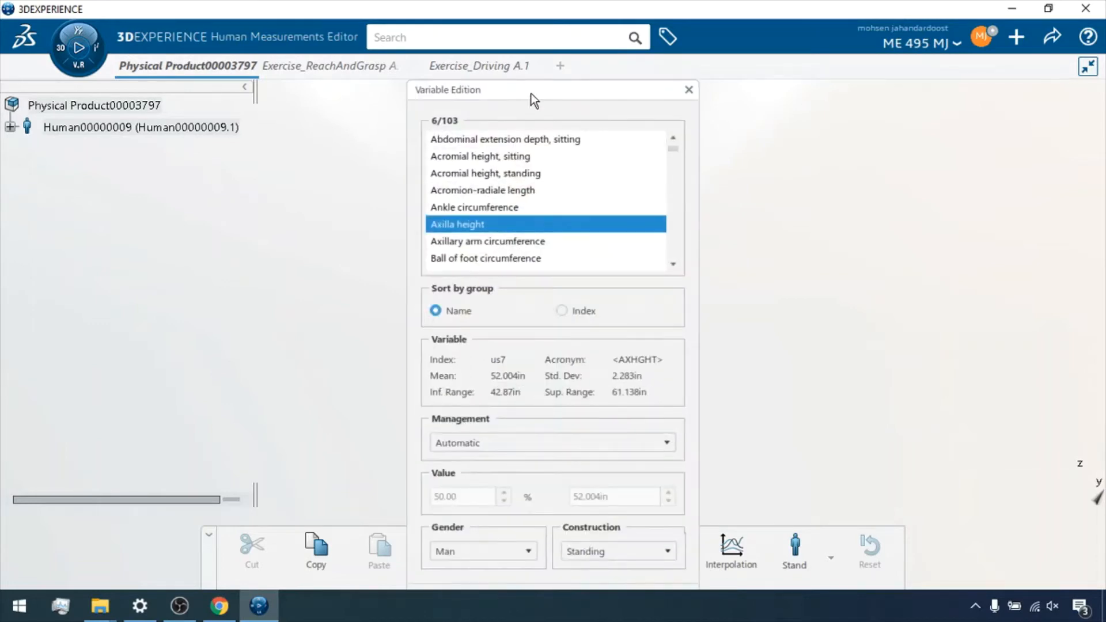
{"action": "left_click_drag", "start_coordinate": [530, 94], "coordinate": [790, 94]}
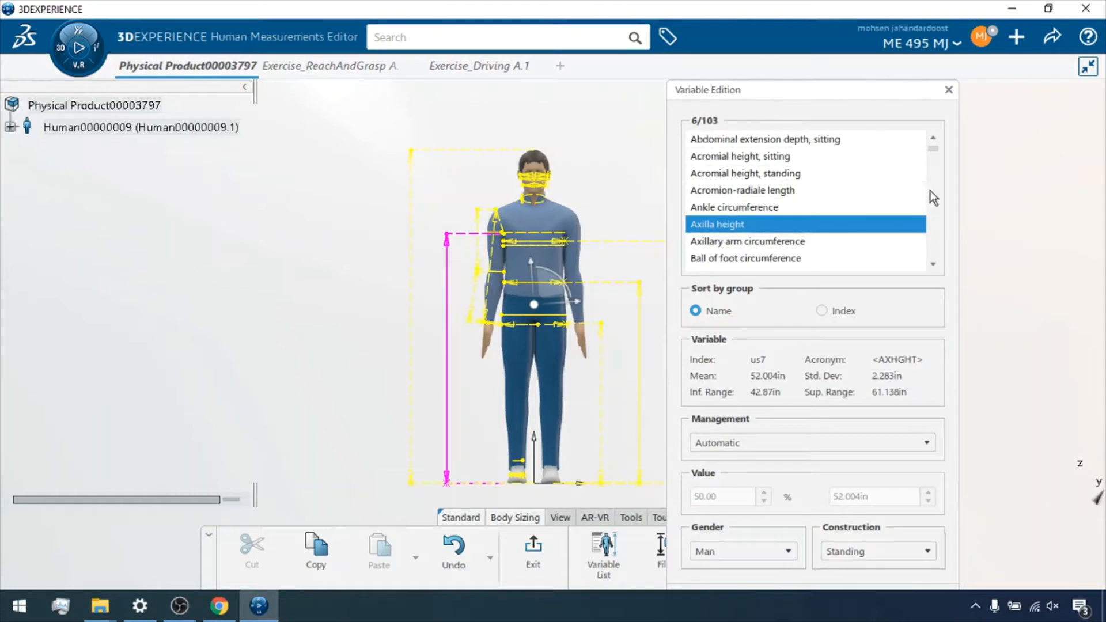
- Switch the axilla height to manual management and set it to 29.99% (50.806 in)
{"action": "left_click", "coordinate": [742, 443]}
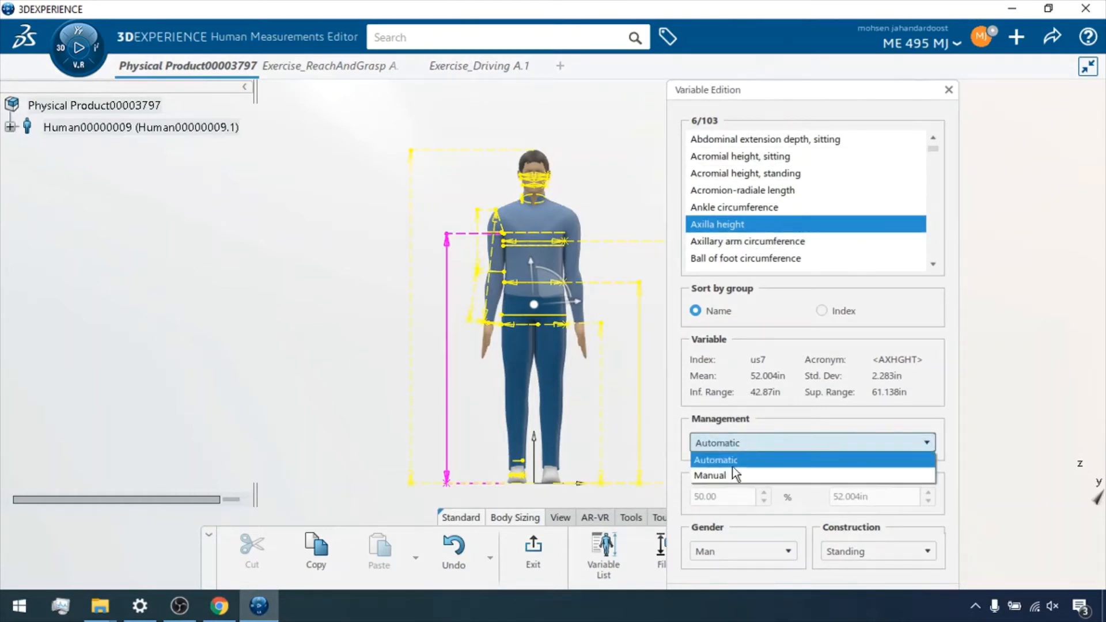
{"action": "left_click", "coordinate": [730, 476]}
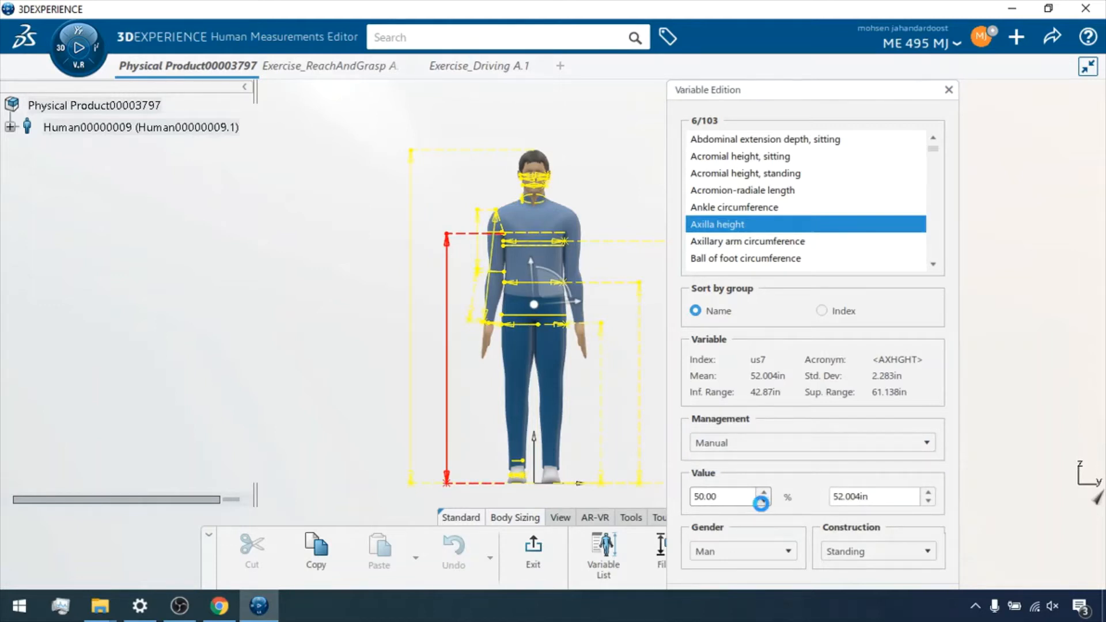
{"action": "double_click", "coordinate": [722, 498]}
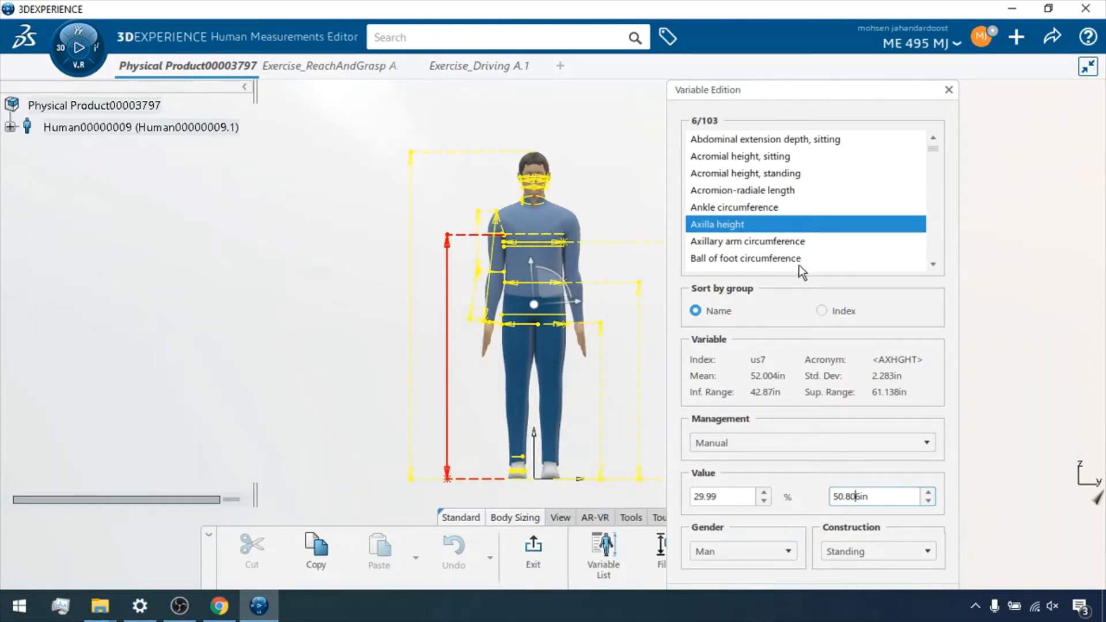
- Select the sitting and standing acromial height variables in turn, and switch the standing one to manual and back to automatic management
{"action": "left_click", "coordinate": [745, 163]}
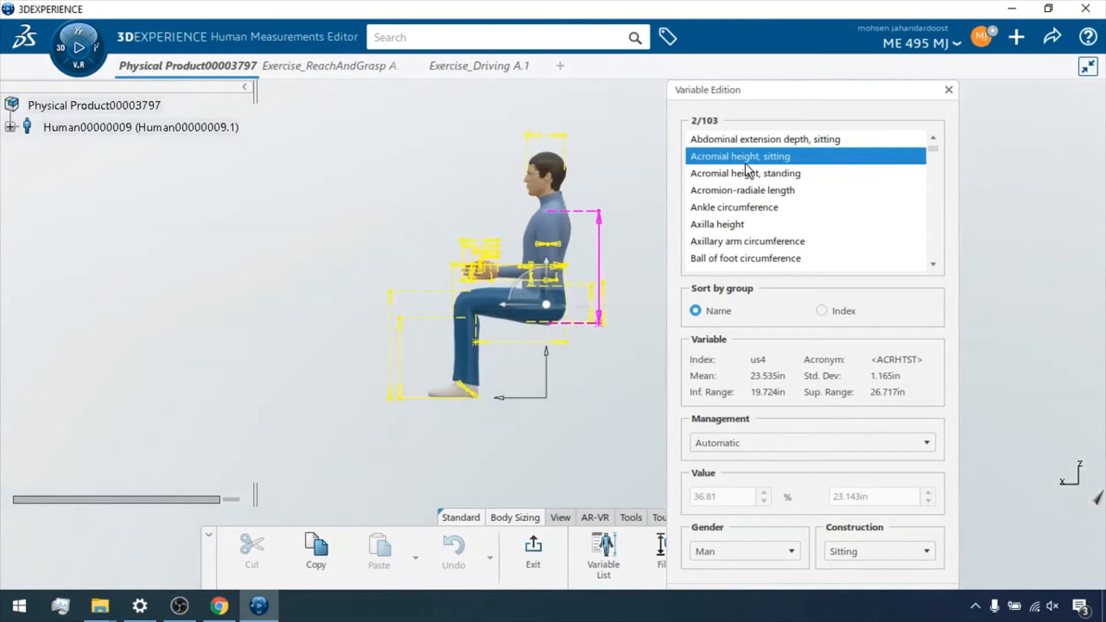
{"action": "left_click", "coordinate": [745, 171]}
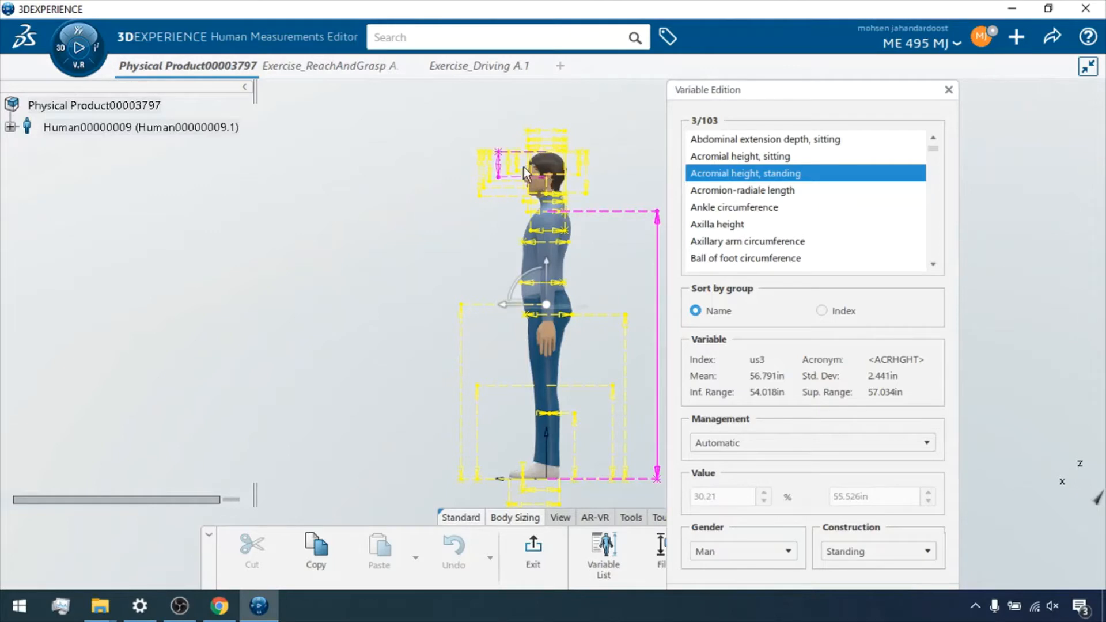
{"action": "left_click", "coordinate": [790, 442]}
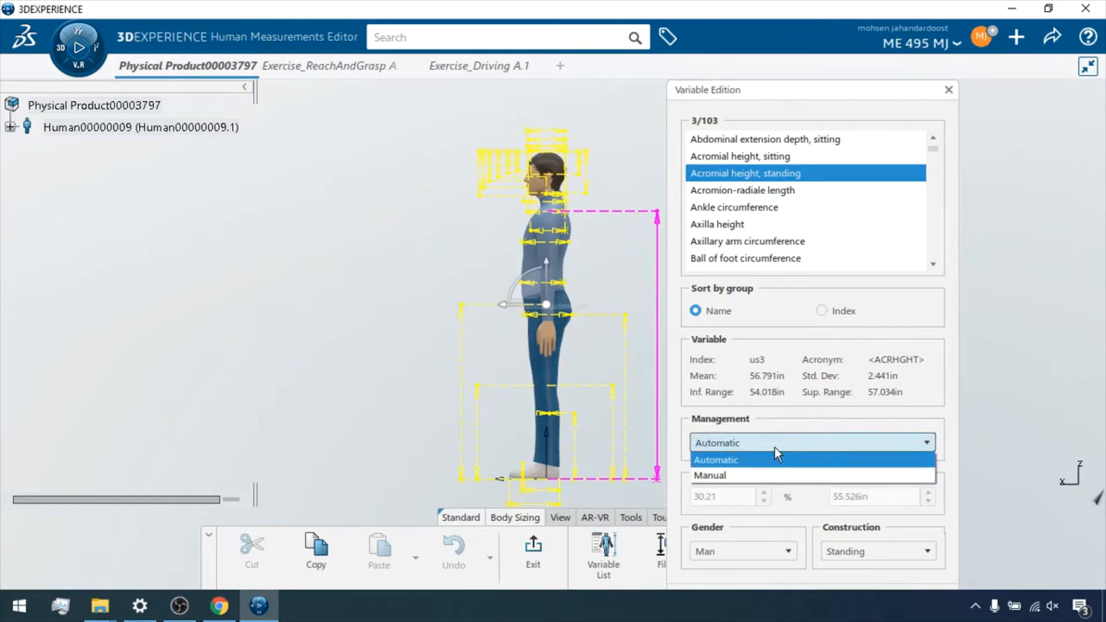
{"action": "left_click", "coordinate": [732, 474]}
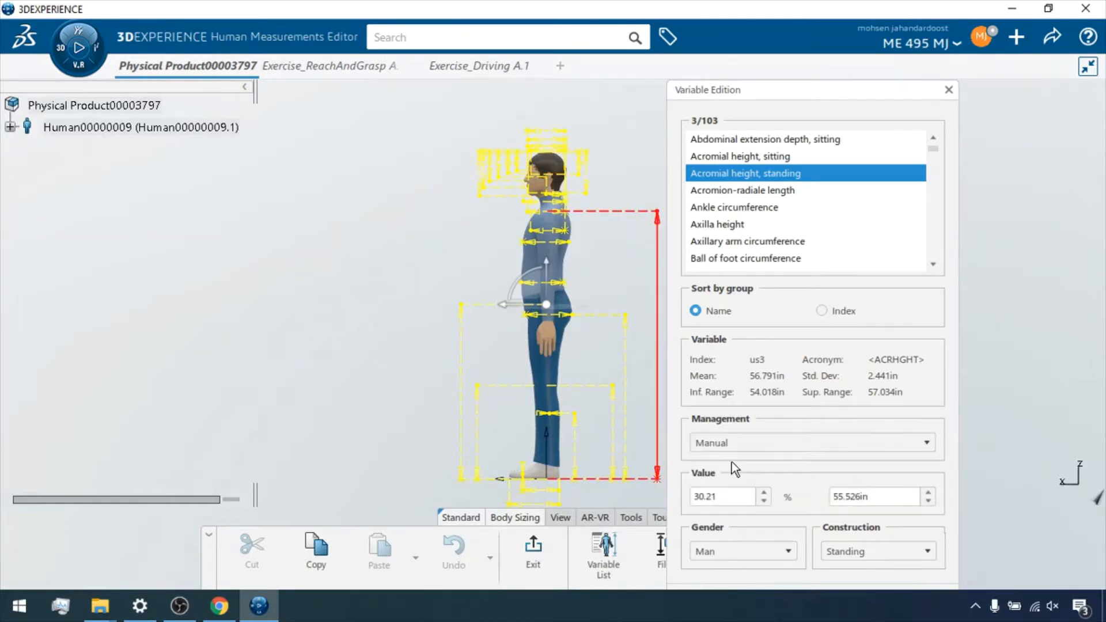
{"action": "left_click", "coordinate": [733, 448]}
{"action": "left_click", "coordinate": [724, 464]}
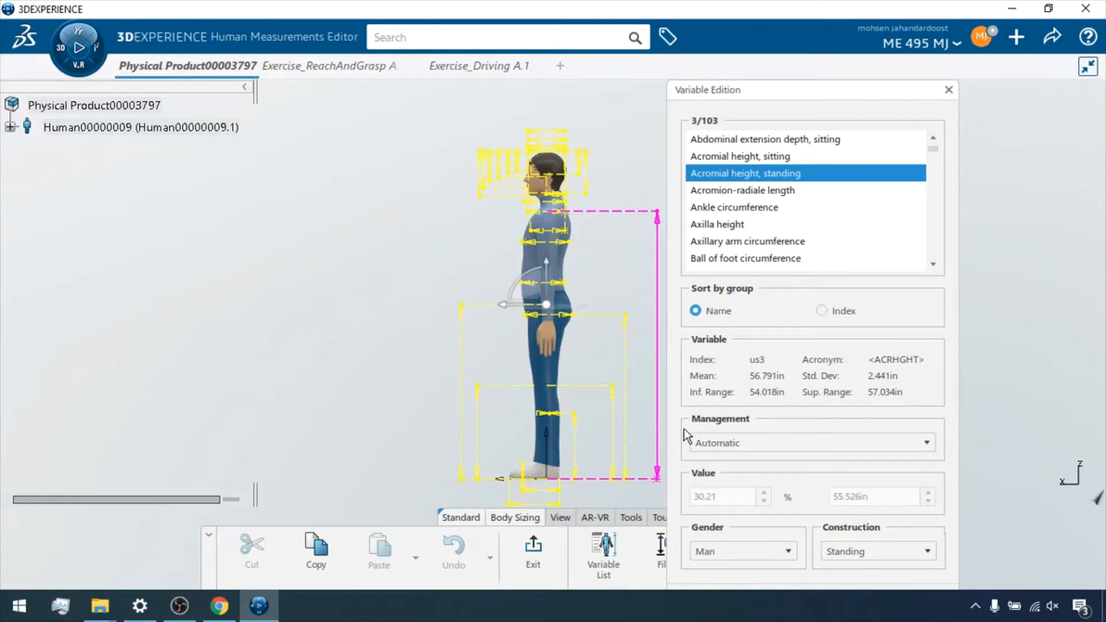
- Close the variable editing, reset the manikin's measurements and exit the measurements editor
{"action": "left_click", "coordinate": [948, 91]}
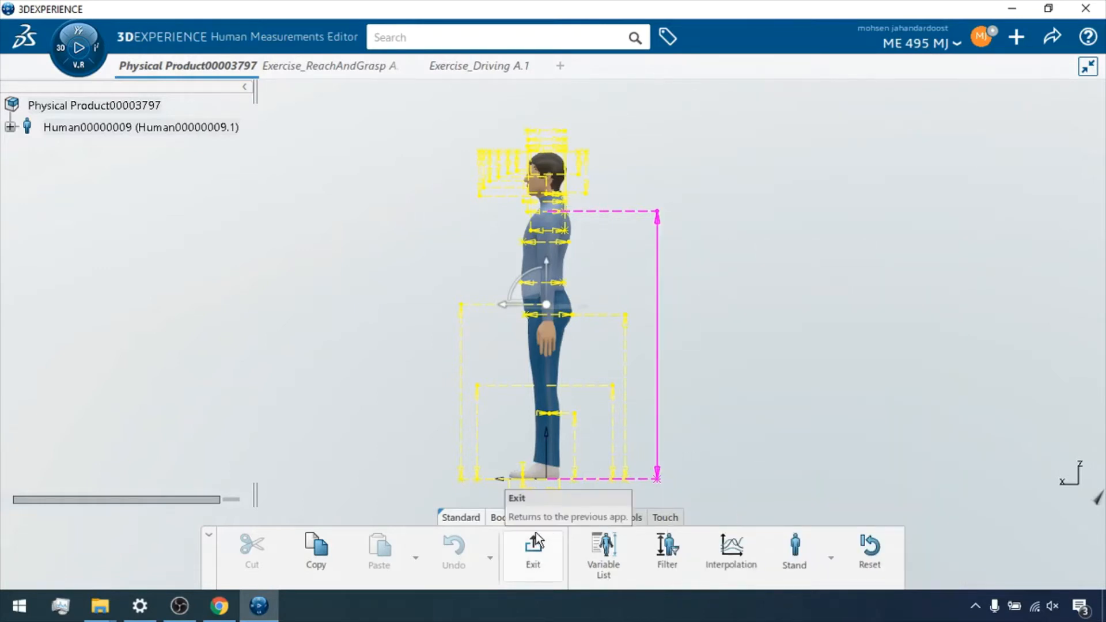
{"action": "left_click", "coordinate": [872, 562]}
{"action": "left_click", "coordinate": [595, 361]}
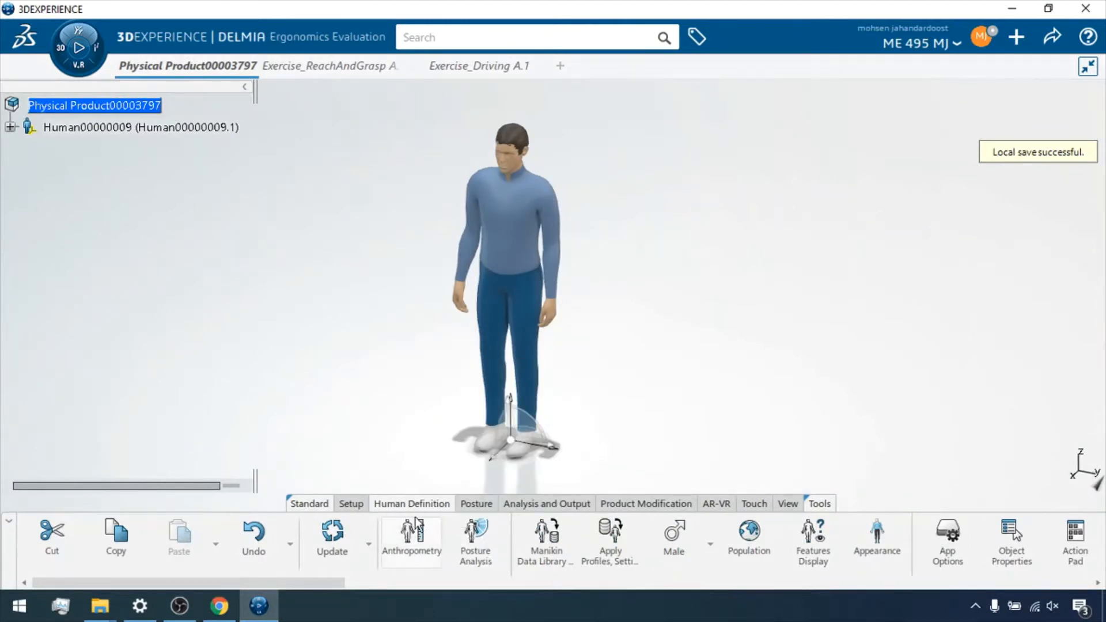
- Open the manikin in posture analysis and select its chest segment in a close-up of the upper body
{"action": "left_click", "coordinate": [477, 541]}
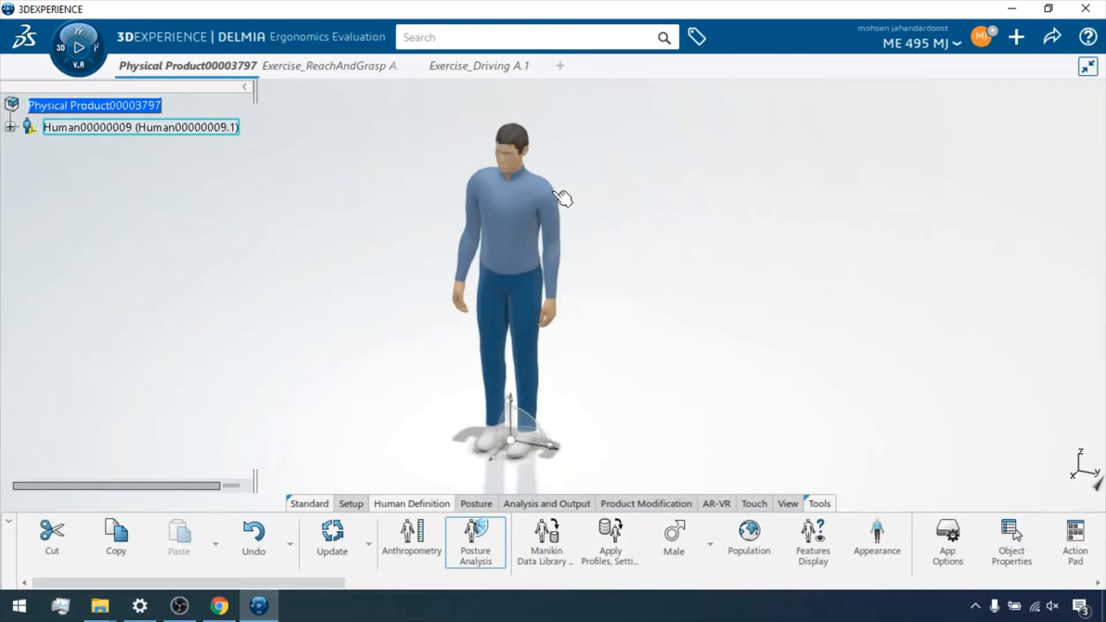
{"action": "left_click", "coordinate": [557, 222]}
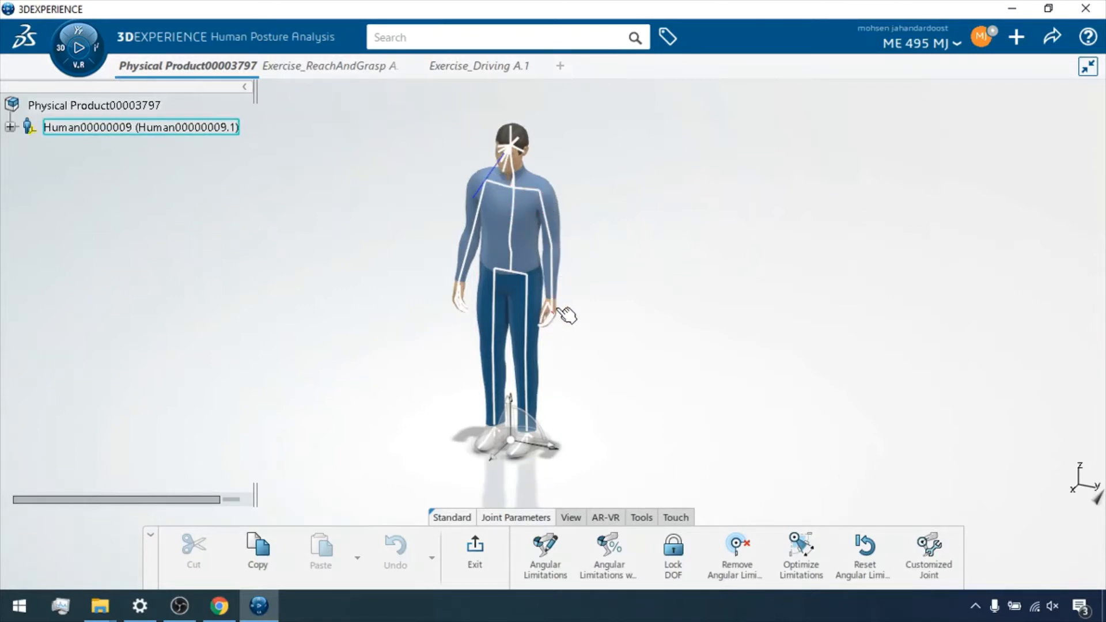
{"action": "middle_click_drag", "start_coordinate": [555, 242], "coordinate": [592, 210], "text": "ctrl"}
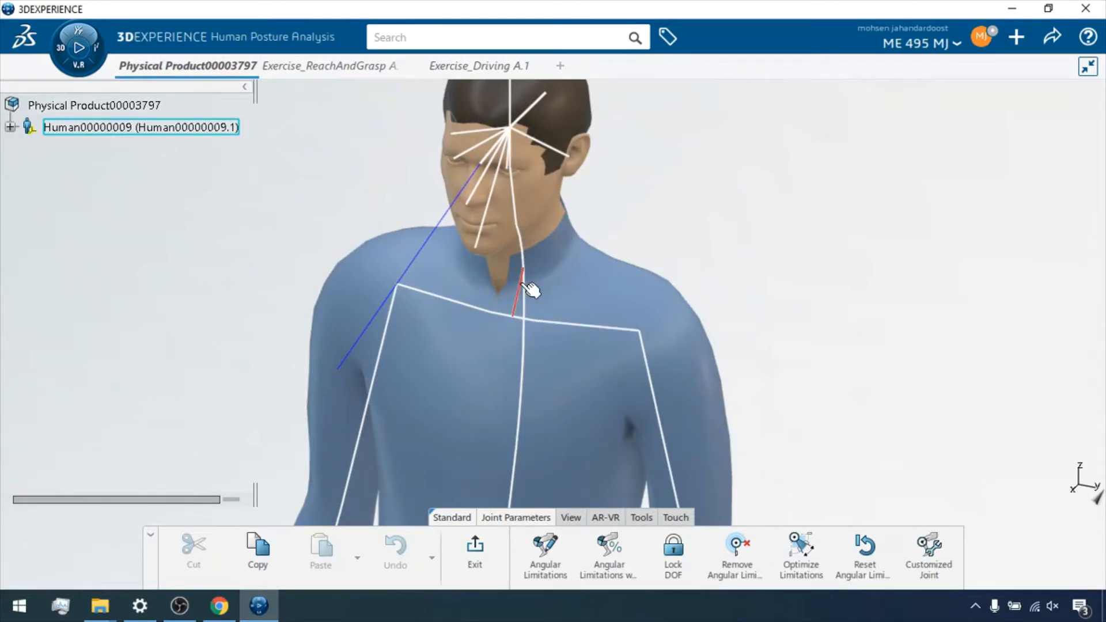
{"action": "left_click", "coordinate": [534, 299]}
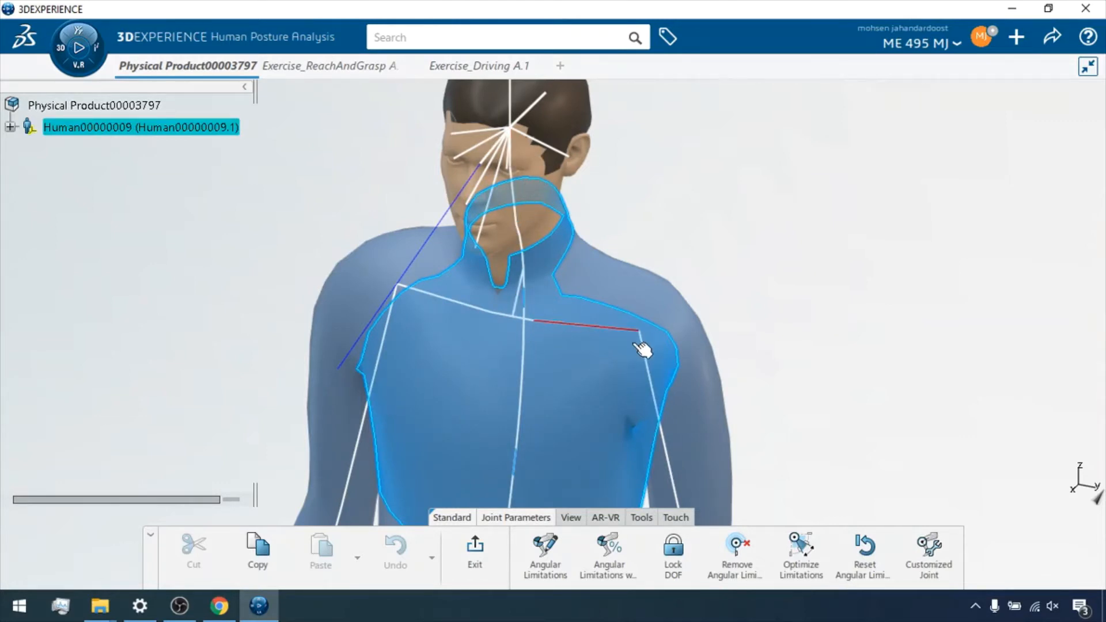
{"action": "middle_click_drag", "start_coordinate": [662, 319], "coordinate": [680, 223]}
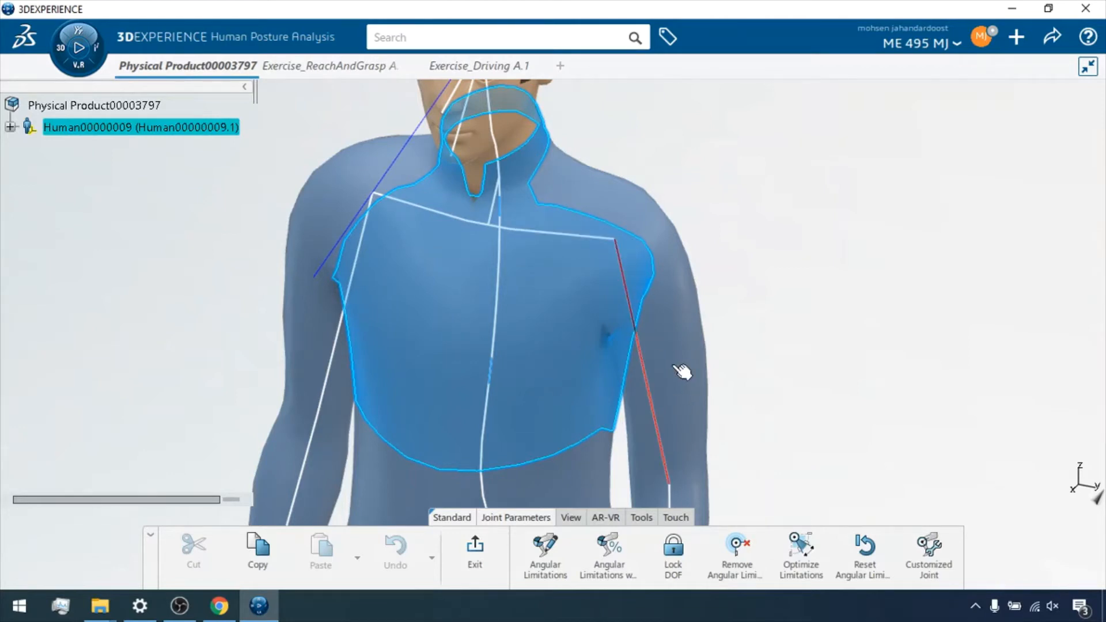
- Display the left clavicular's DOF 1 (flexion/extension) angular limitations, and review and close its preferred angle settings
{"action": "left_click", "coordinate": [540, 544]}
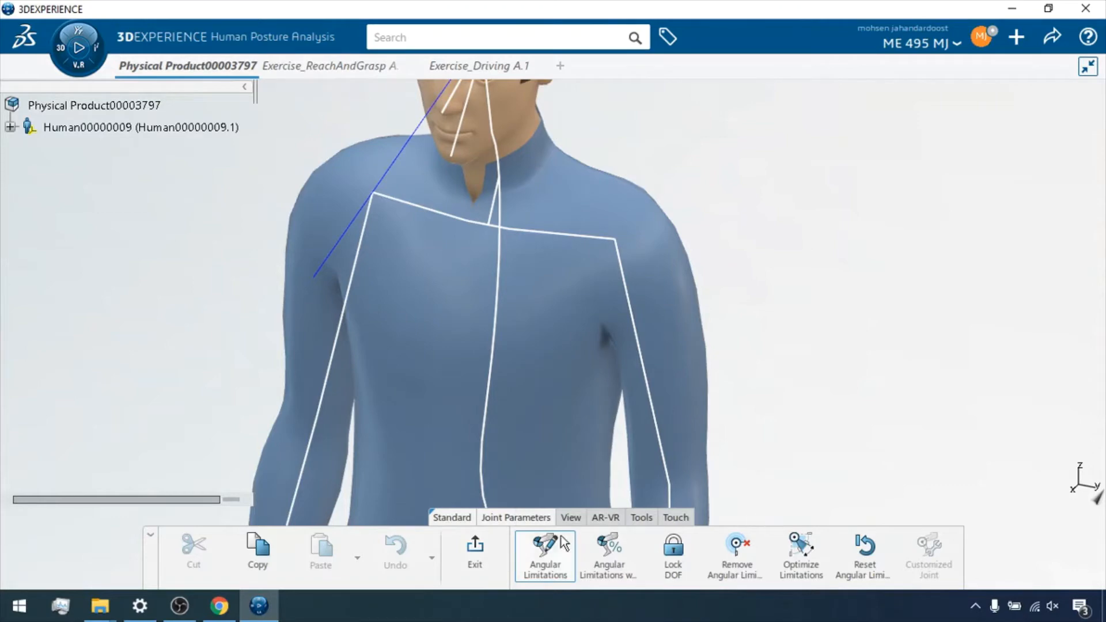
{"action": "left_click", "coordinate": [614, 236]}
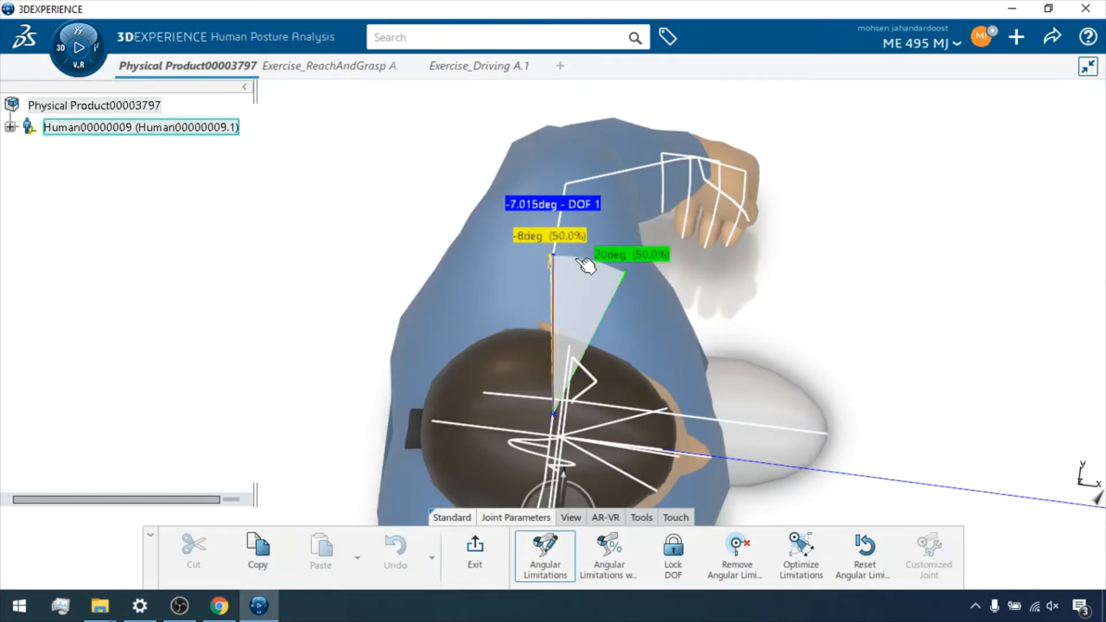
{"action": "right_click", "coordinate": [580, 281]}
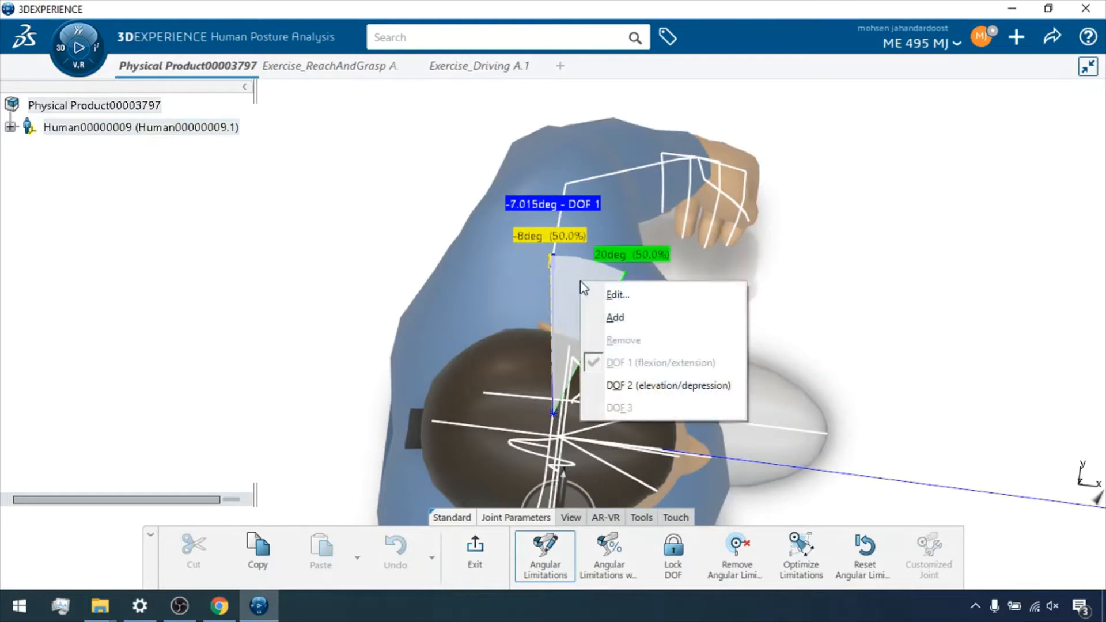
{"action": "left_click", "coordinate": [611, 293]}
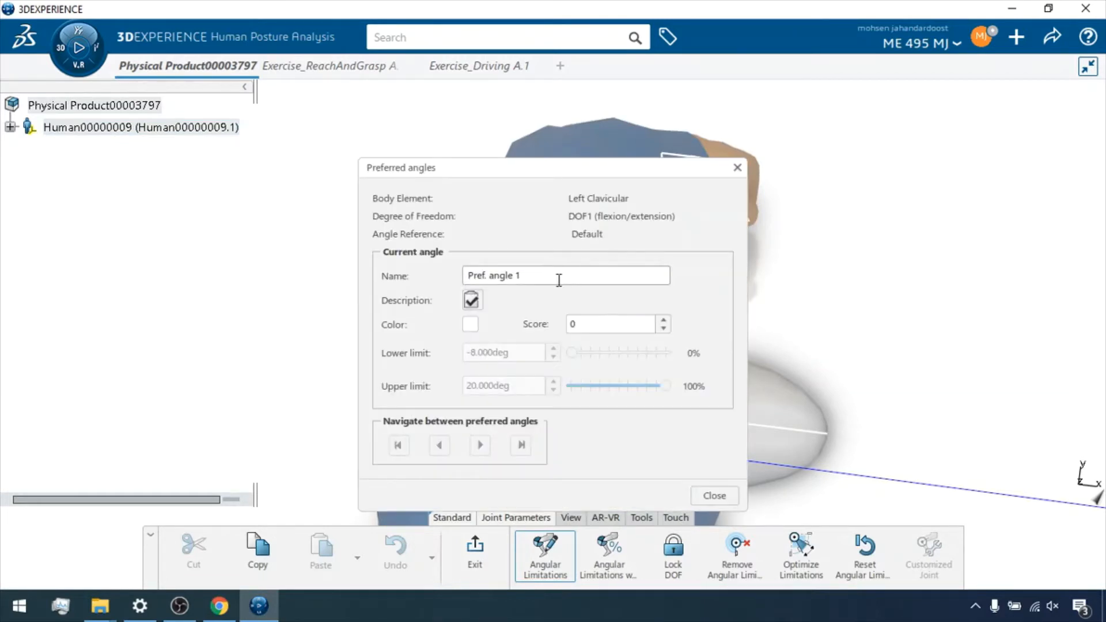
{"action": "left_click_drag", "start_coordinate": [567, 167], "coordinate": [814, 150]}
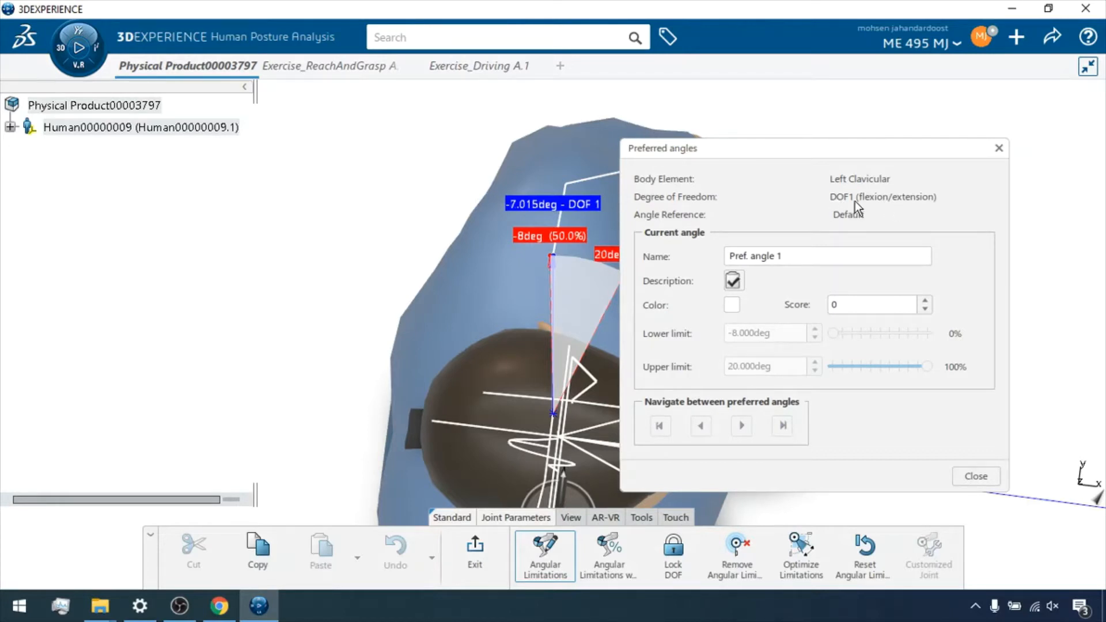
{"action": "left_click", "coordinate": [994, 477]}
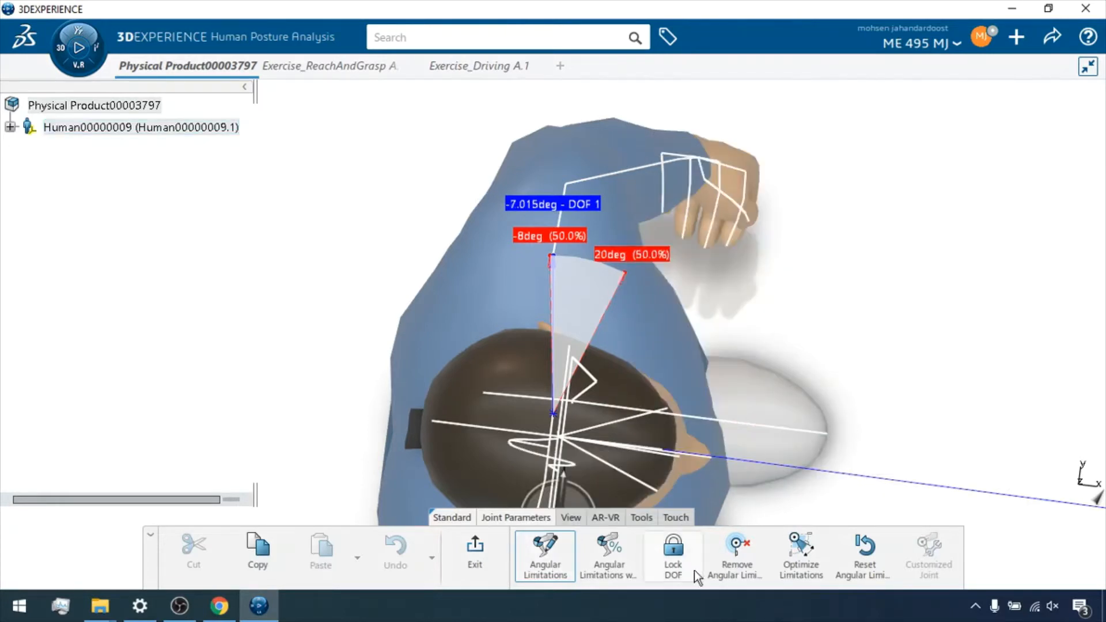
- Check the Reset Angular Limitations list without resetting anything, and exit the posture analysis
{"action": "left_click", "coordinate": [864, 550]}
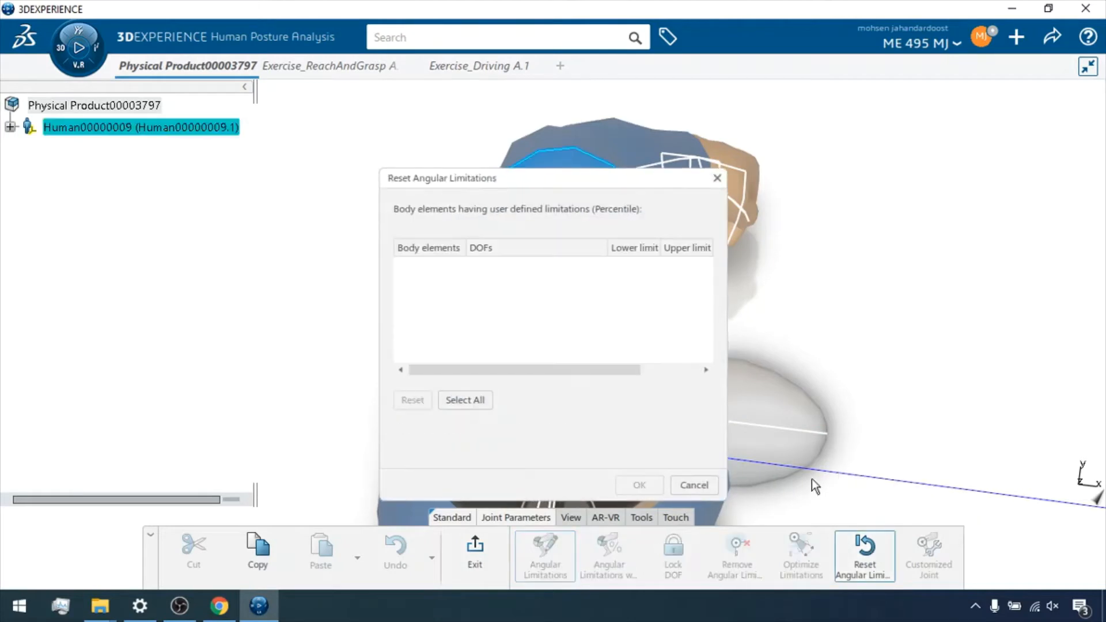
{"action": "left_click", "coordinate": [691, 487]}
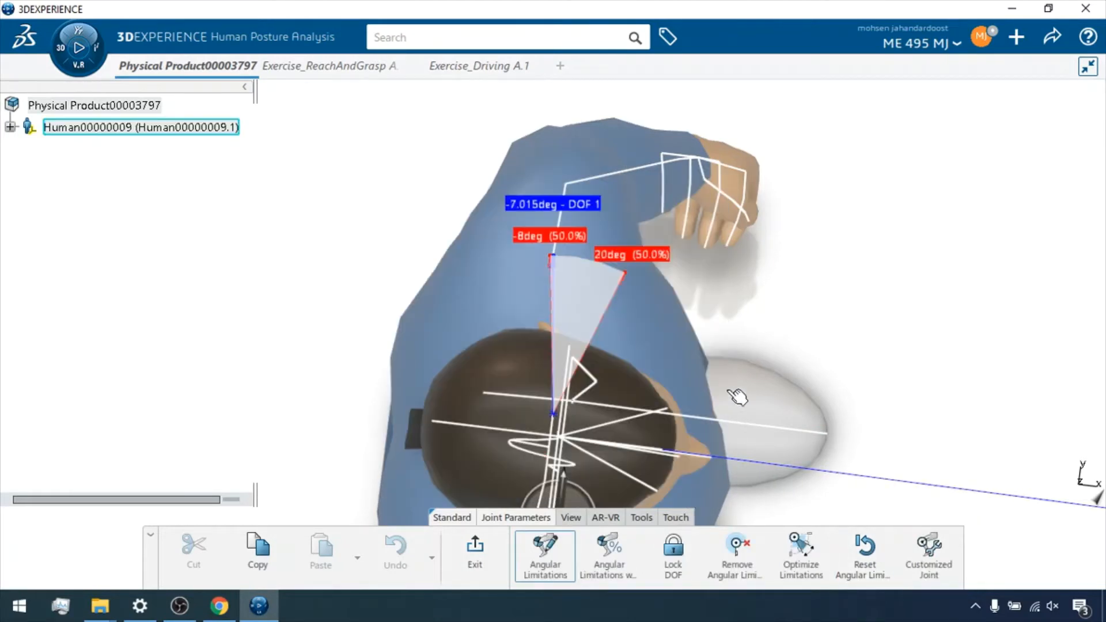
{"action": "left_click", "coordinate": [473, 551]}
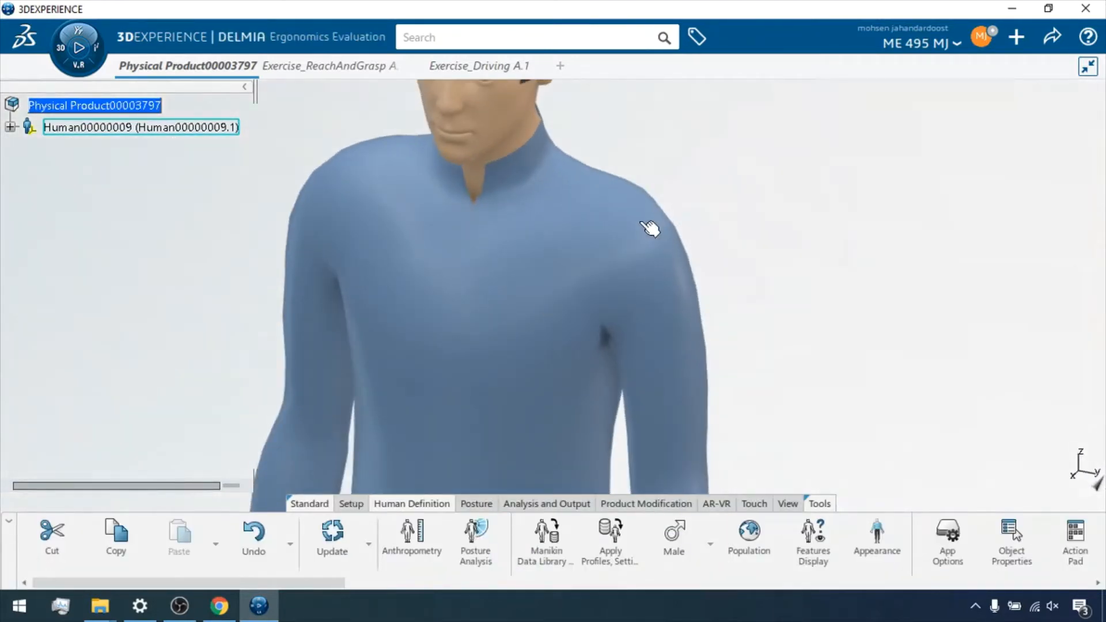
- Highlight the manikin's left shoulder and upper arm, and open the manikin in posture analysis
{"action": "left_click", "coordinate": [650, 228]}
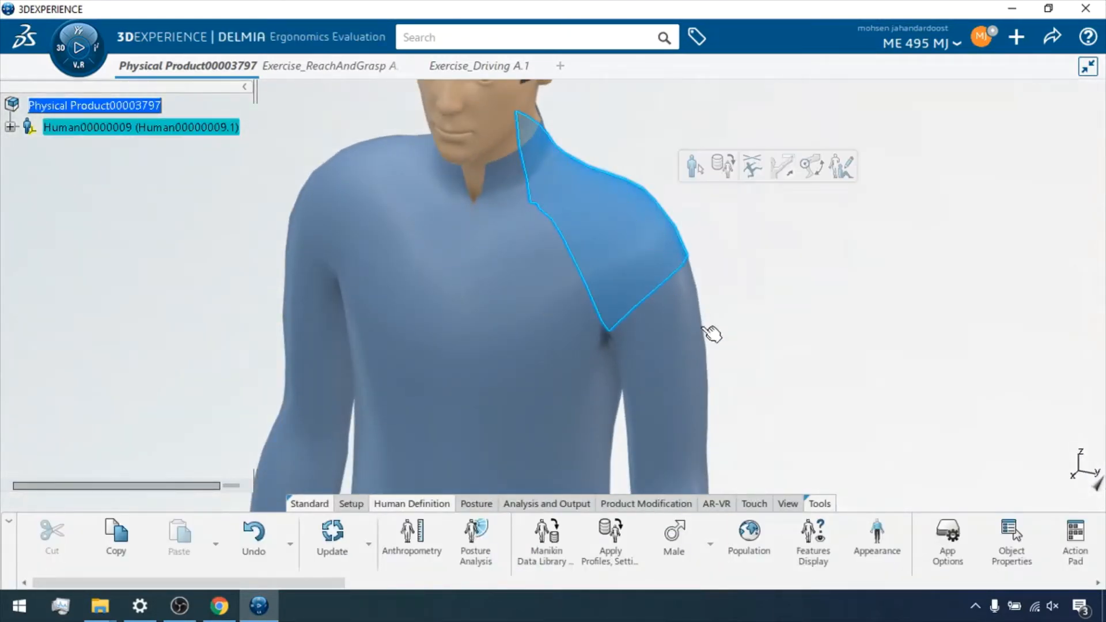
{"action": "left_click", "coordinate": [703, 367]}
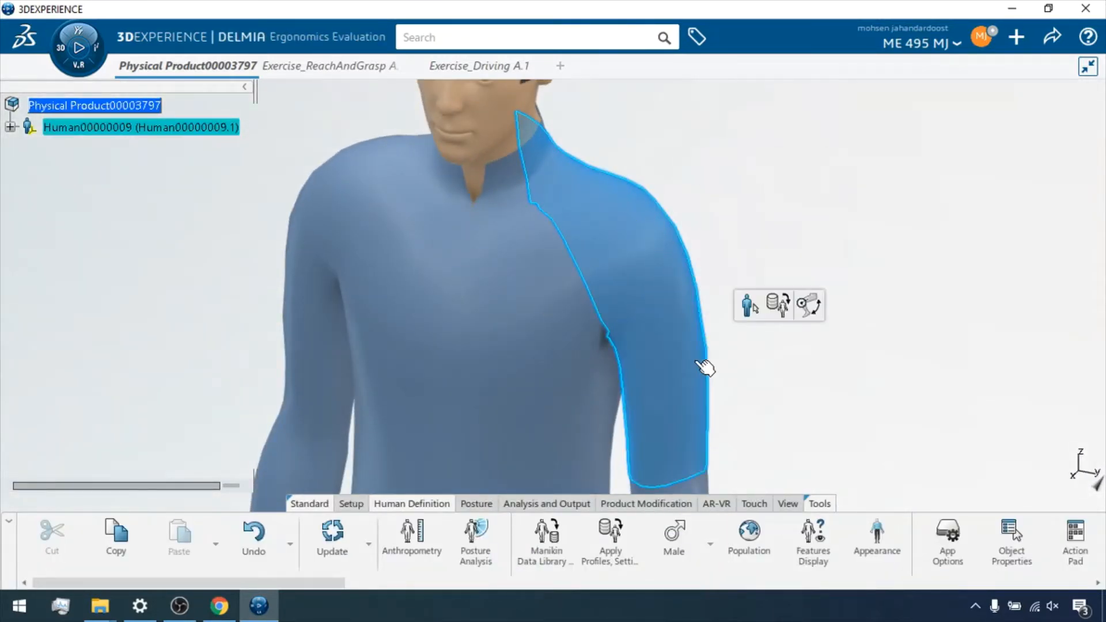
{"action": "left_click", "coordinate": [469, 552]}
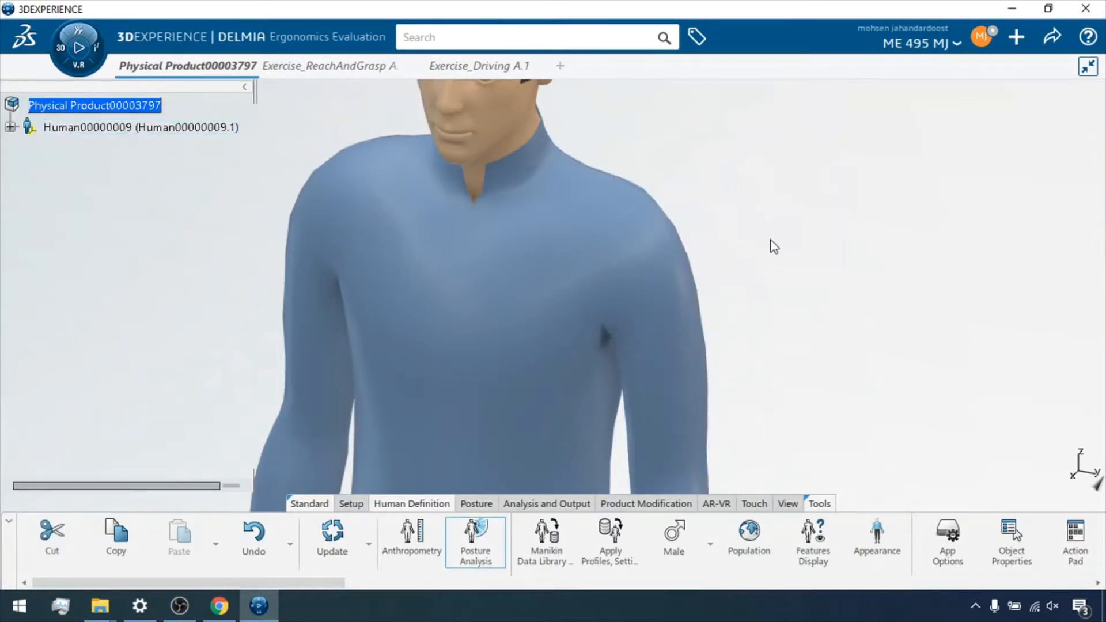
{"action": "left_click", "coordinate": [611, 227]}
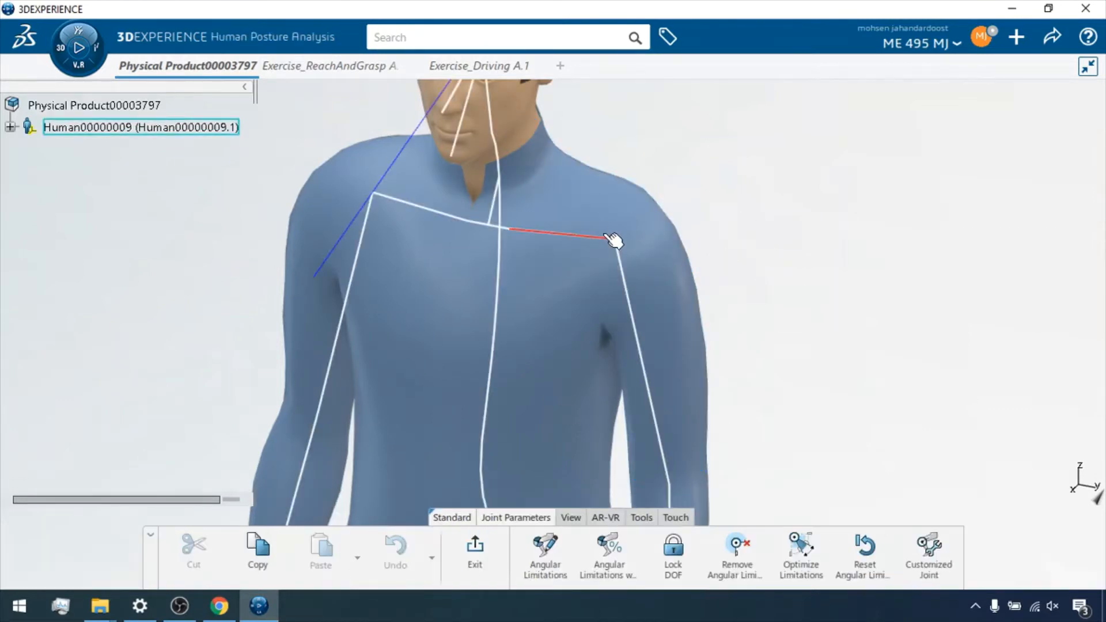
- Display the left clavicular's DOF 1 angular limitations and leave that view
{"action": "left_click", "coordinate": [541, 562]}
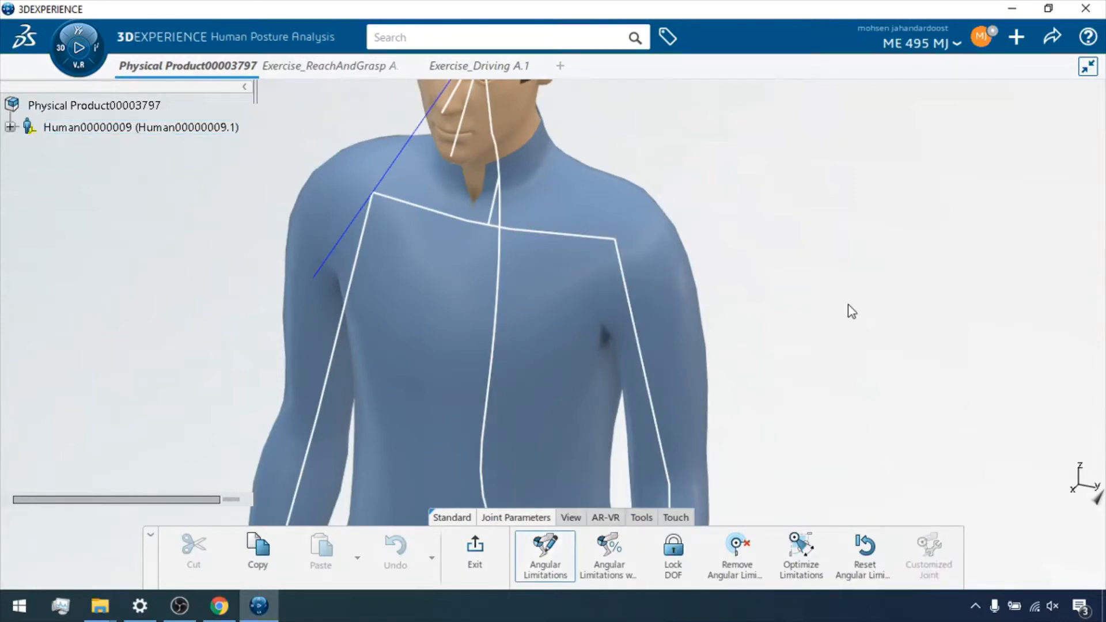
{"action": "left_click", "coordinate": [590, 240]}
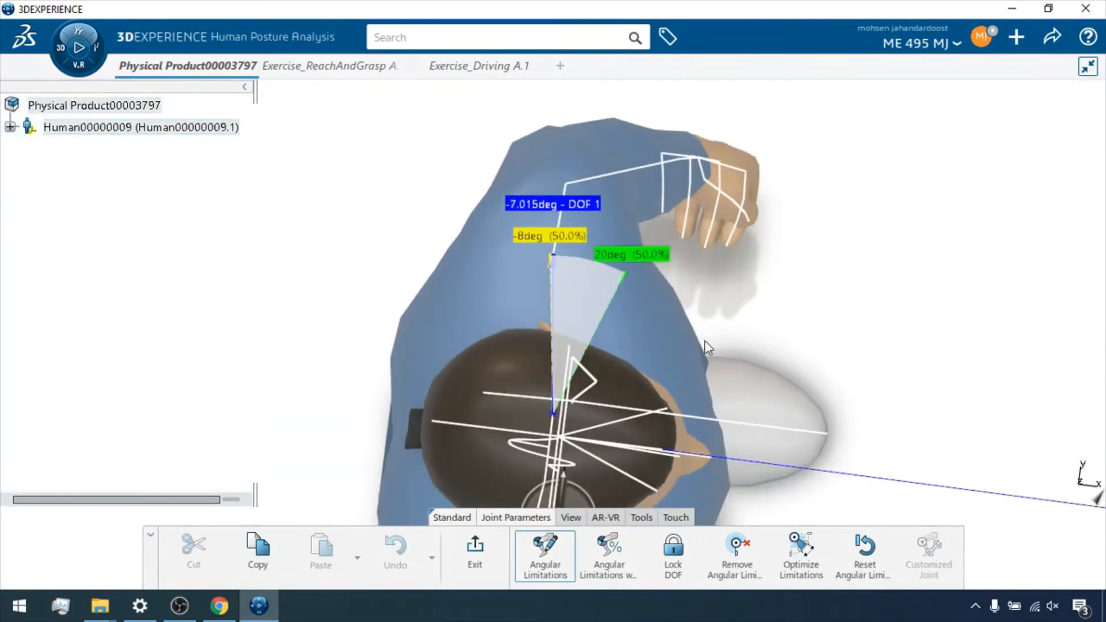
{"action": "left_click", "coordinate": [455, 560]}
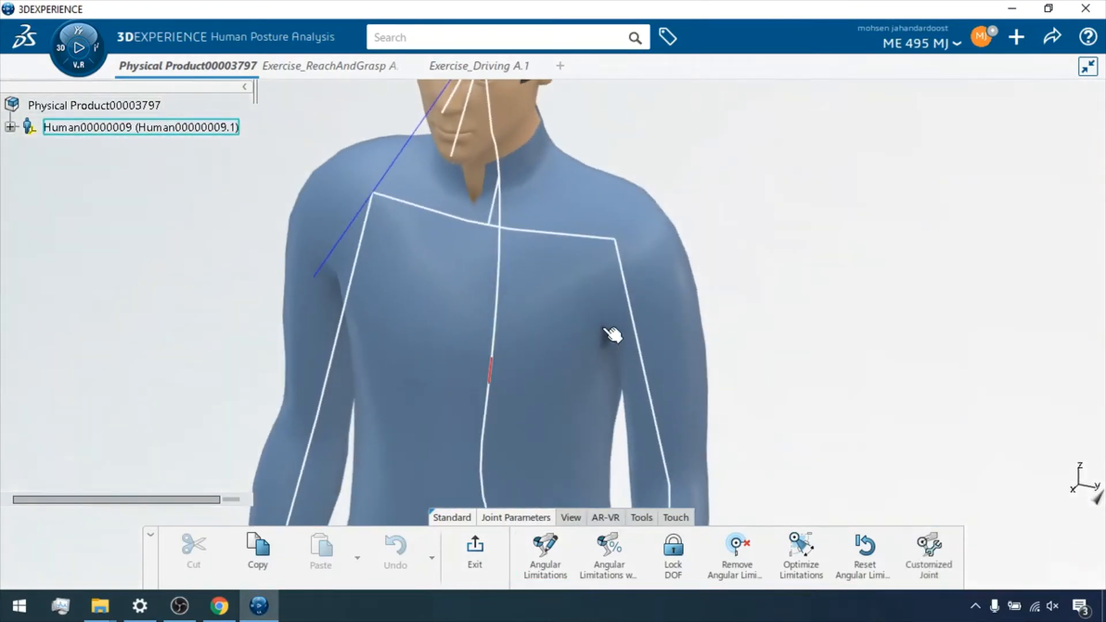
- Display the left arm's DOF 1 (flexion/extension) angular limitations, and review and close its preferred angle settings
{"action": "left_click", "coordinate": [544, 549]}
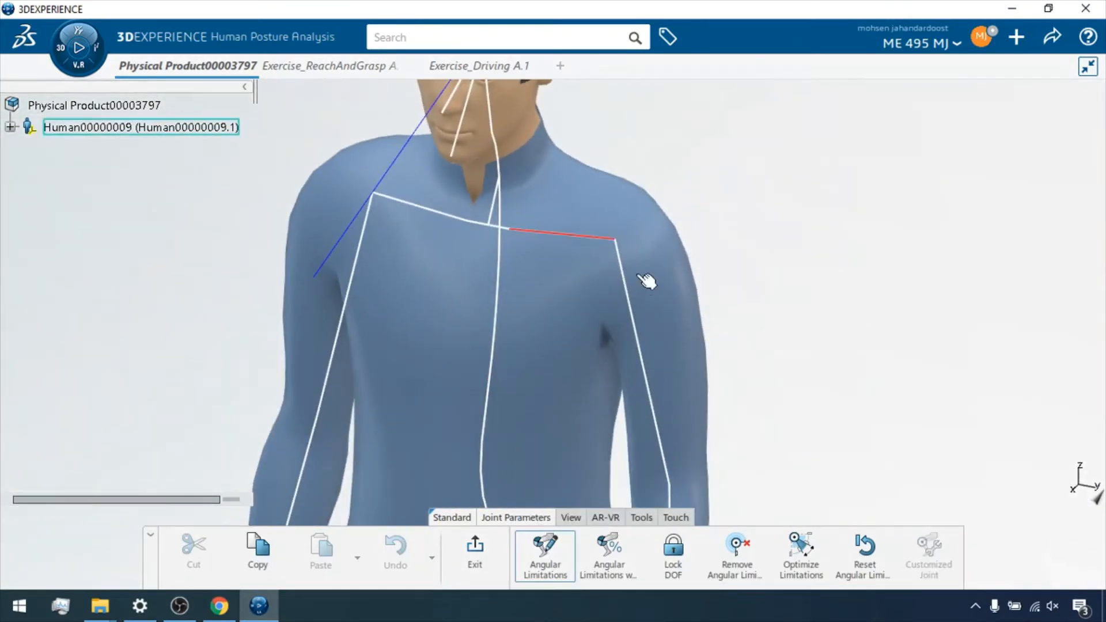
{"action": "left_click", "coordinate": [639, 299]}
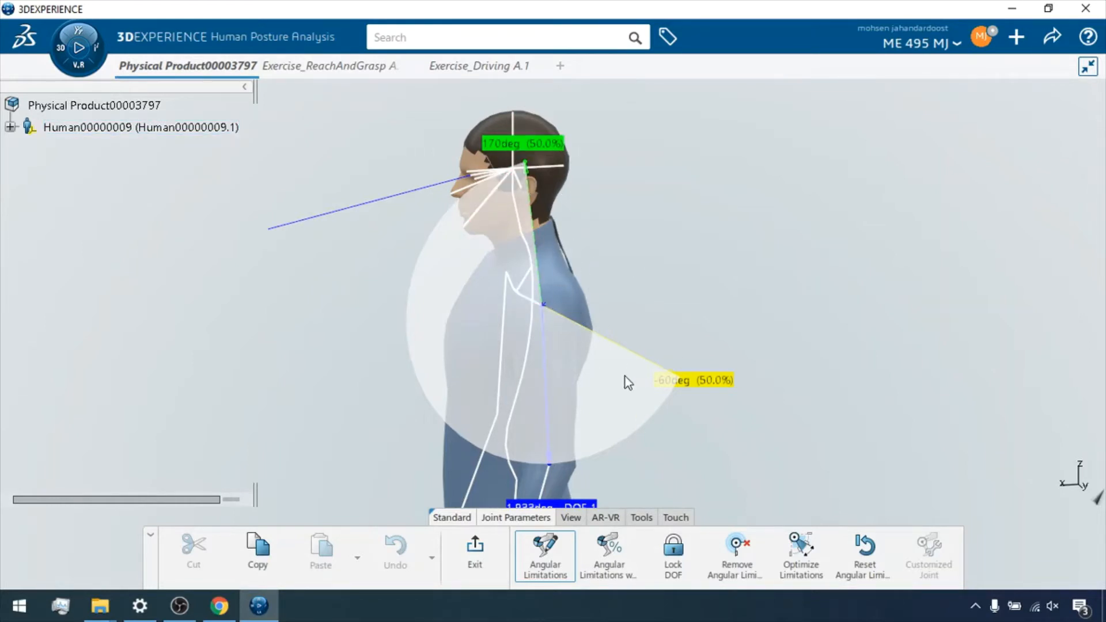
{"action": "right_click", "coordinate": [631, 358]}
{"action": "left_click", "coordinate": [662, 370]}
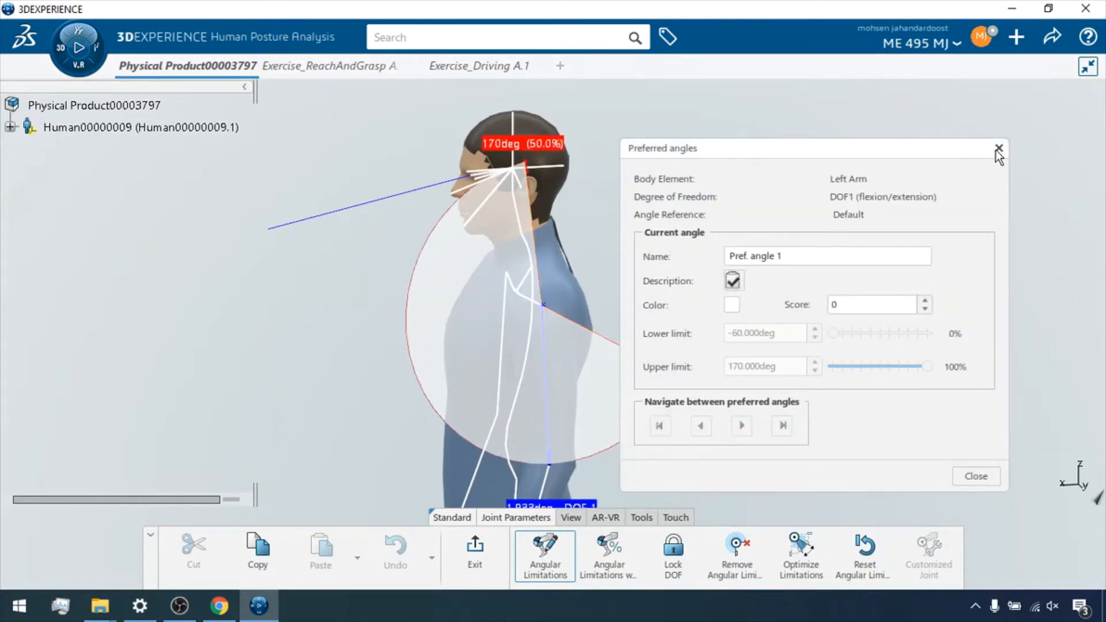
{"action": "left_click", "coordinate": [733, 282]}
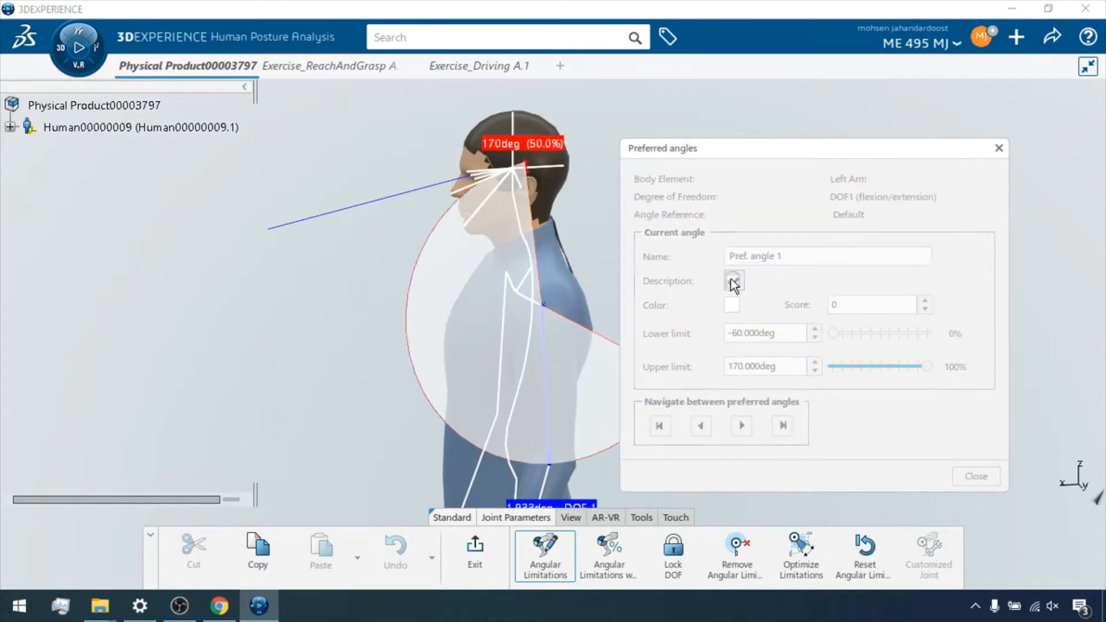
{"action": "left_click", "coordinate": [713, 230]}
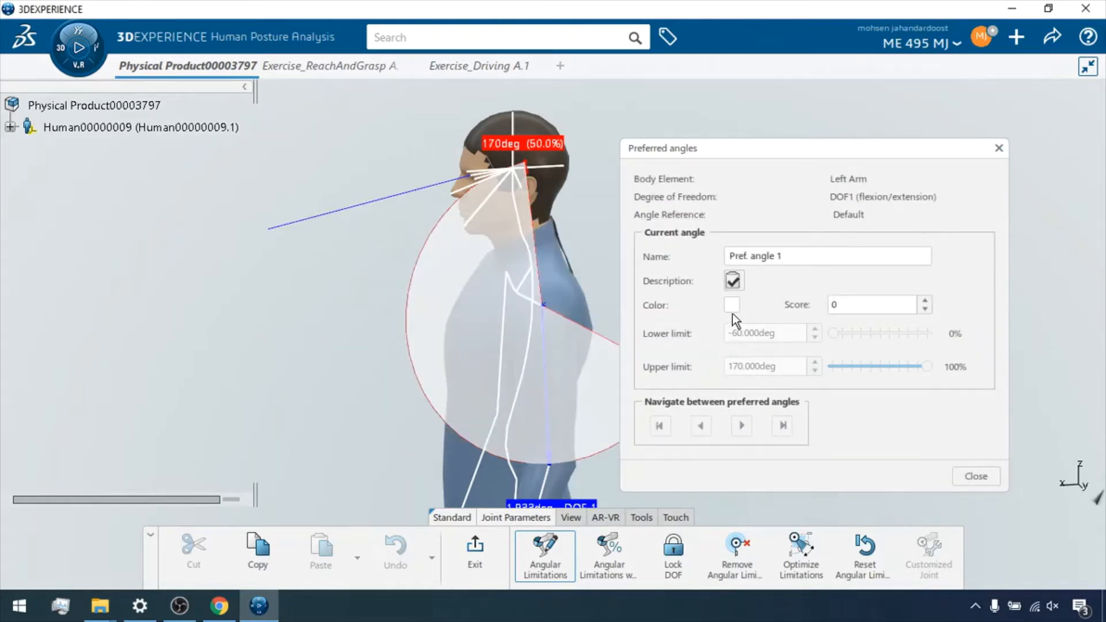
{"action": "left_click", "coordinate": [731, 303]}
{"action": "left_click", "coordinate": [732, 303]}
{"action": "left_click", "coordinate": [975, 475]}
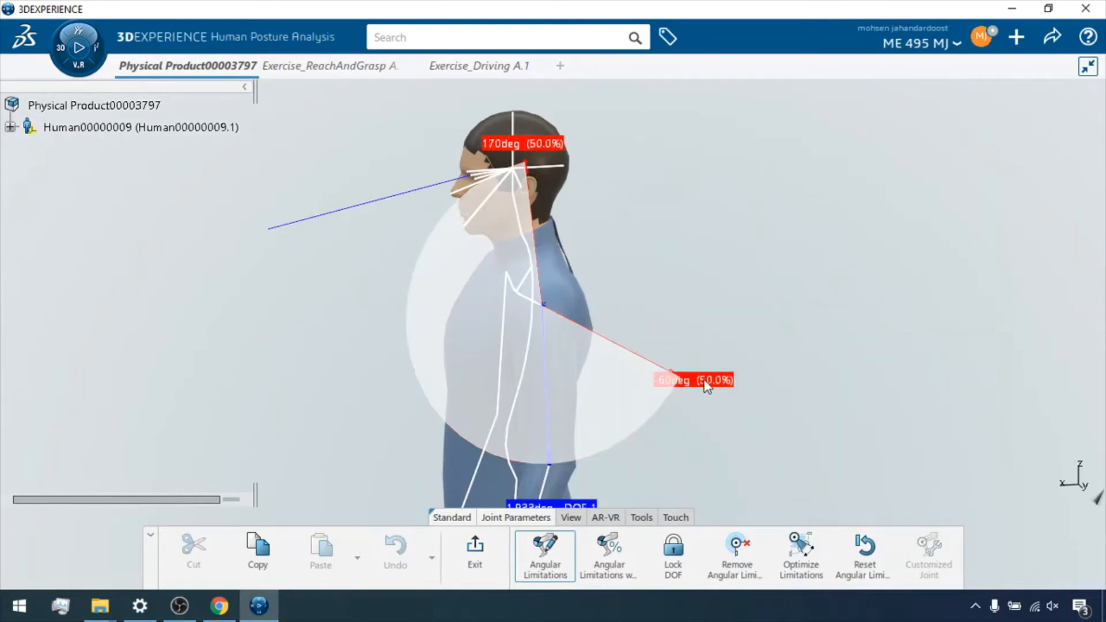
- Switch the left arm to DOF 2 (abduction/adduction), open its angular limitations for editing and activate manipulation
{"action": "right_click", "coordinate": [704, 380]}
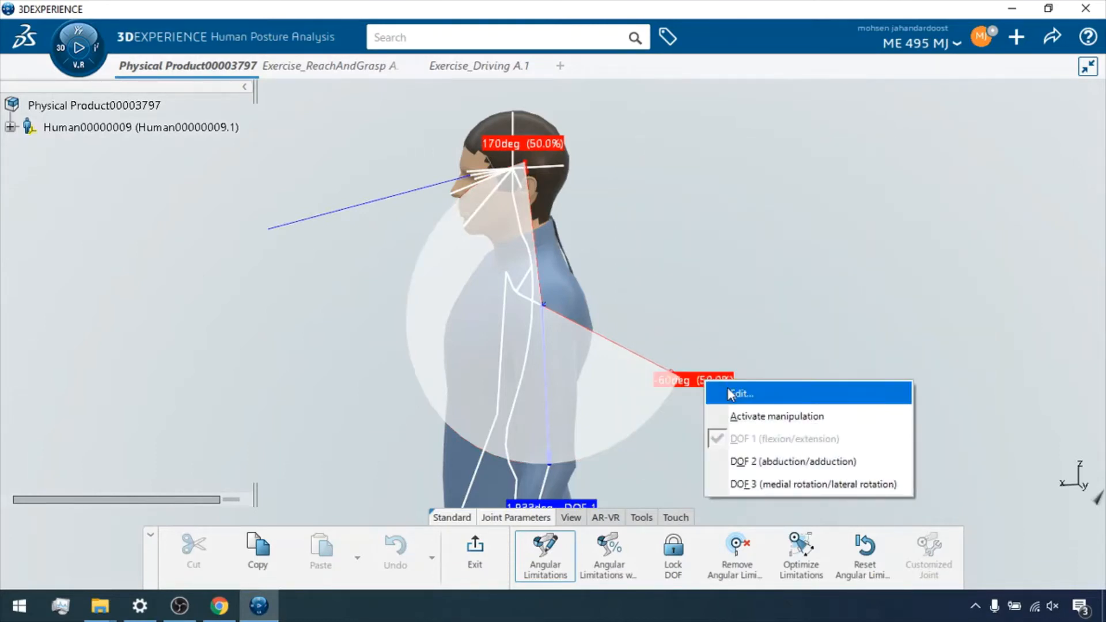
{"action": "left_click", "coordinate": [743, 461]}
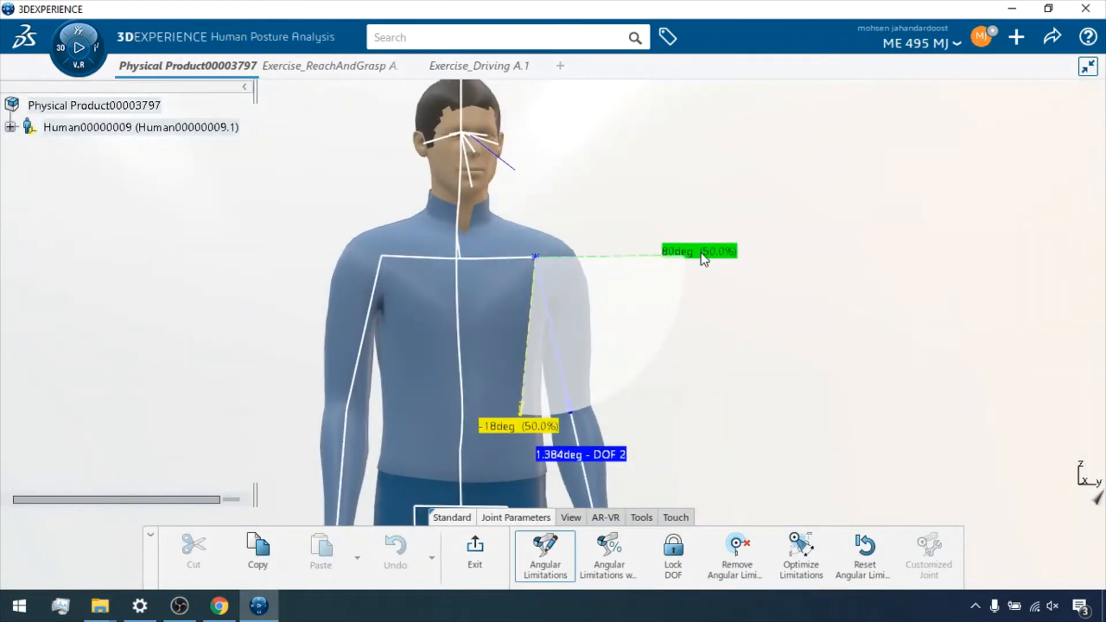
{"action": "right_click", "coordinate": [701, 249]}
{"action": "left_click", "coordinate": [733, 271]}
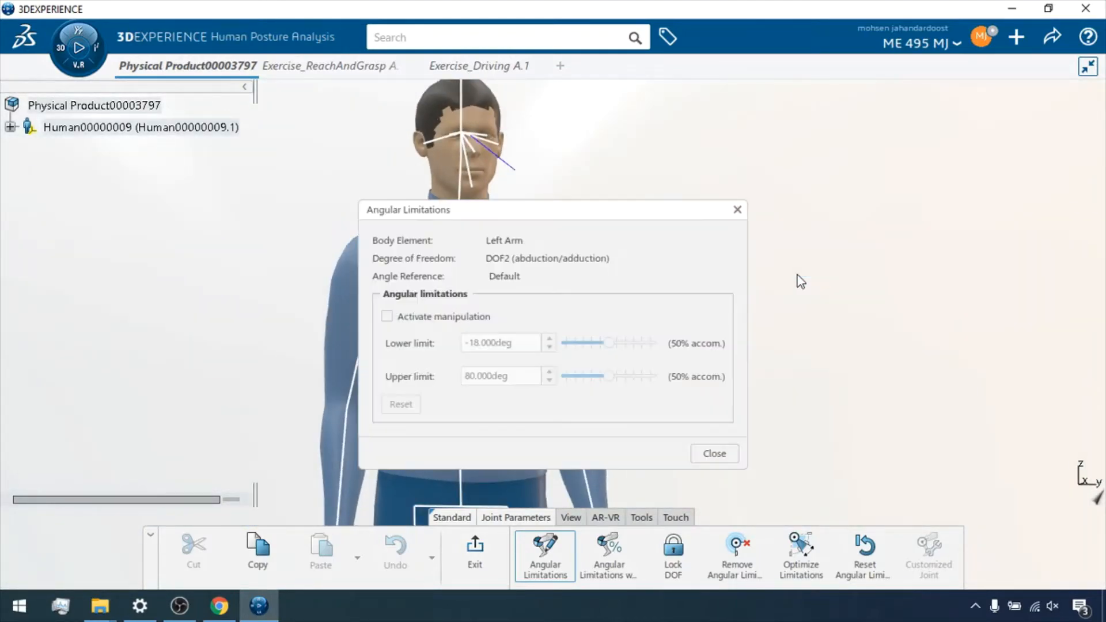
{"action": "left_click_drag", "start_coordinate": [497, 209], "coordinate": [761, 168]}
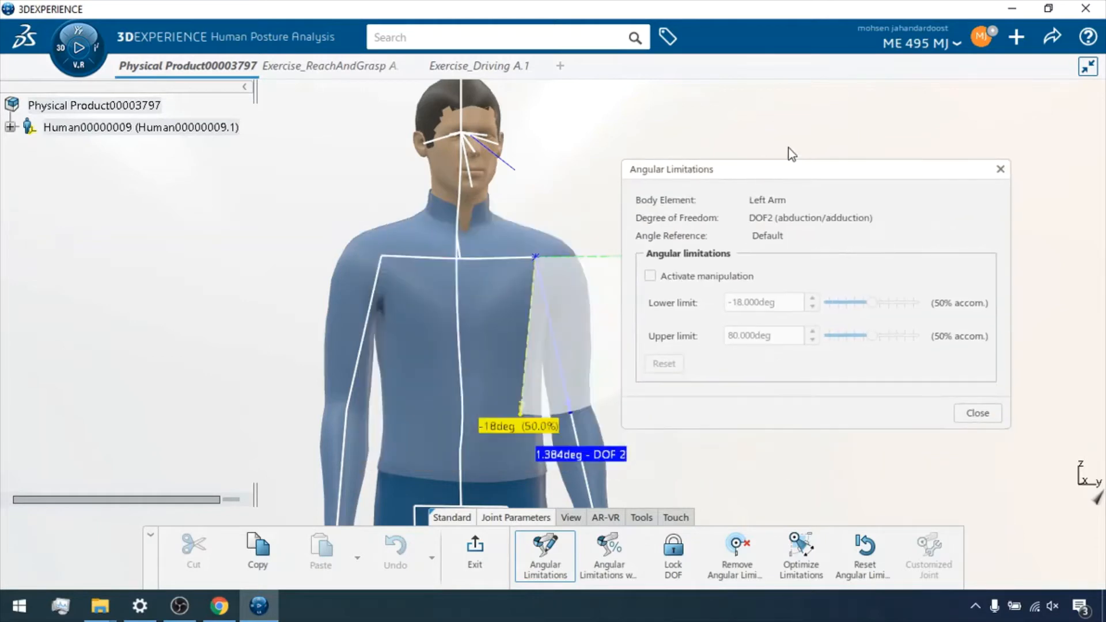
{"action": "left_click", "coordinate": [650, 276]}
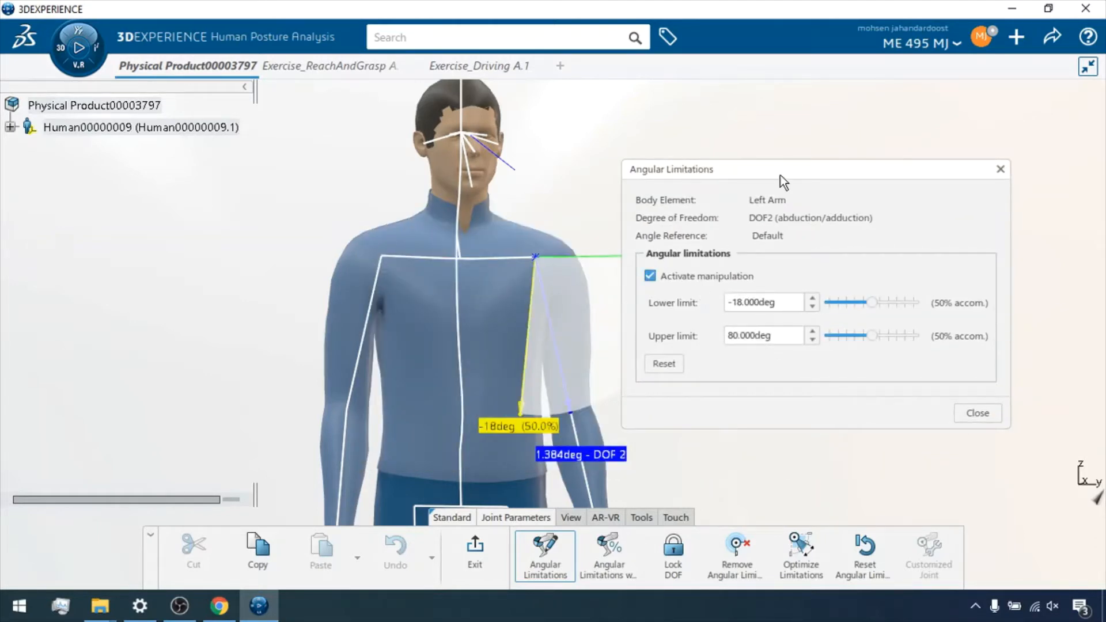
- Set the left arm's DOF 2 lower limit to 0 deg and upper limit to 90 deg, and close the settings
{"action": "mouse_move", "coordinate": [780, 175]}
{"action": "left_mouse_down"}
{"action": "mouse_move", "coordinate": [883, 171]}
{"action": "mouse_move", "coordinate": [287, 185]}
{"action": "mouse_move", "coordinate": [205, 171]}
{"action": "left_mouse_up"}
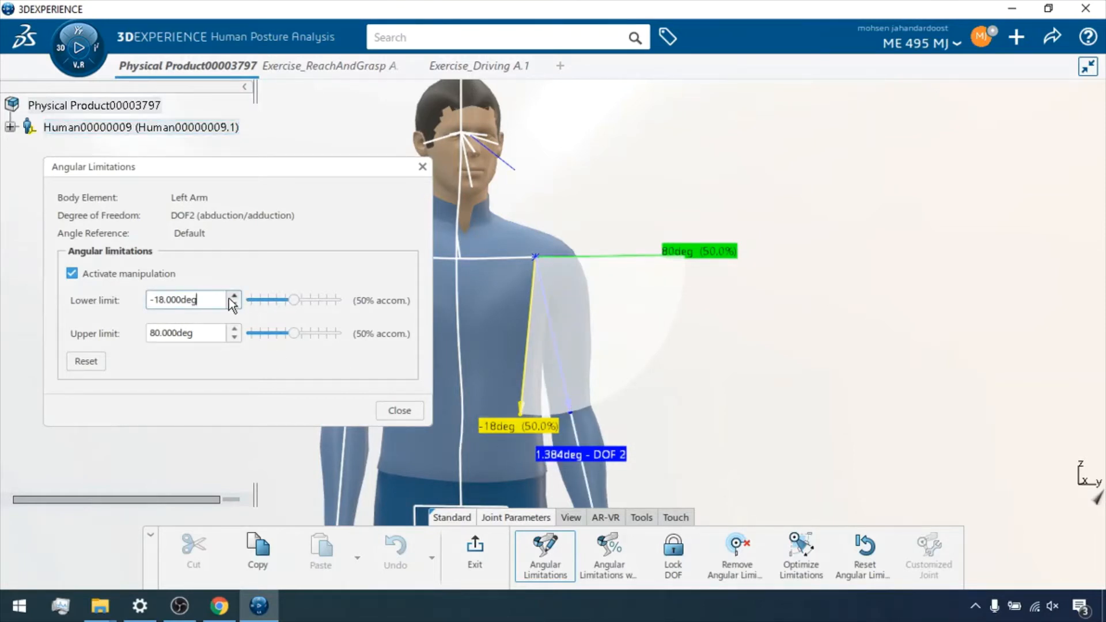
{"action": "left_click_drag", "start_coordinate": [209, 299], "coordinate": [111, 308]}
{"action": "type", "text": "0"}
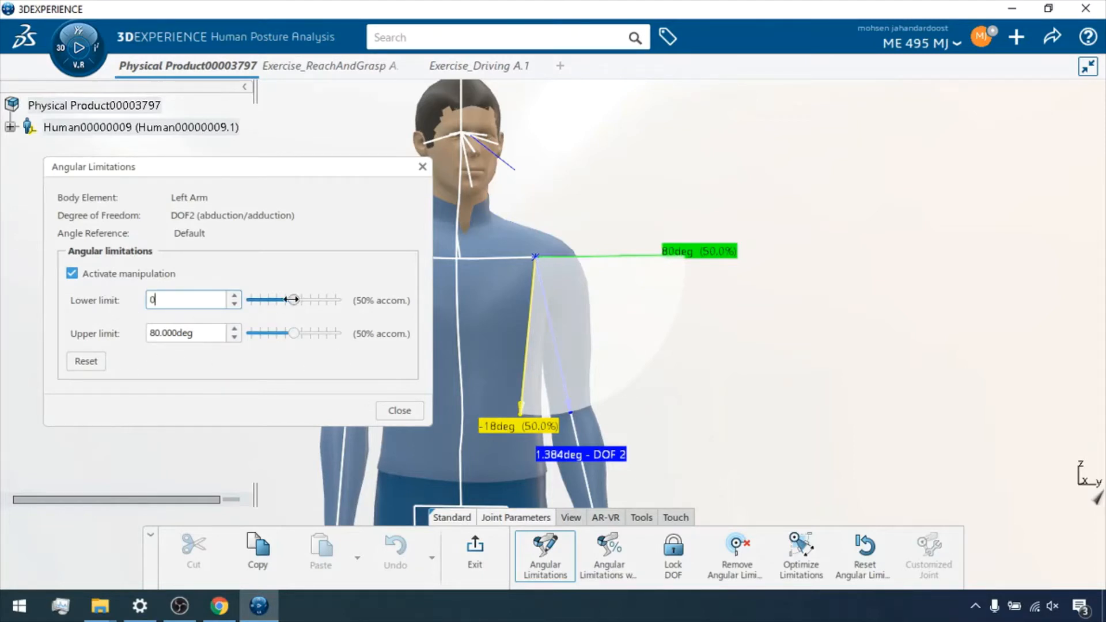
{"action": "key", "text": "Return"}
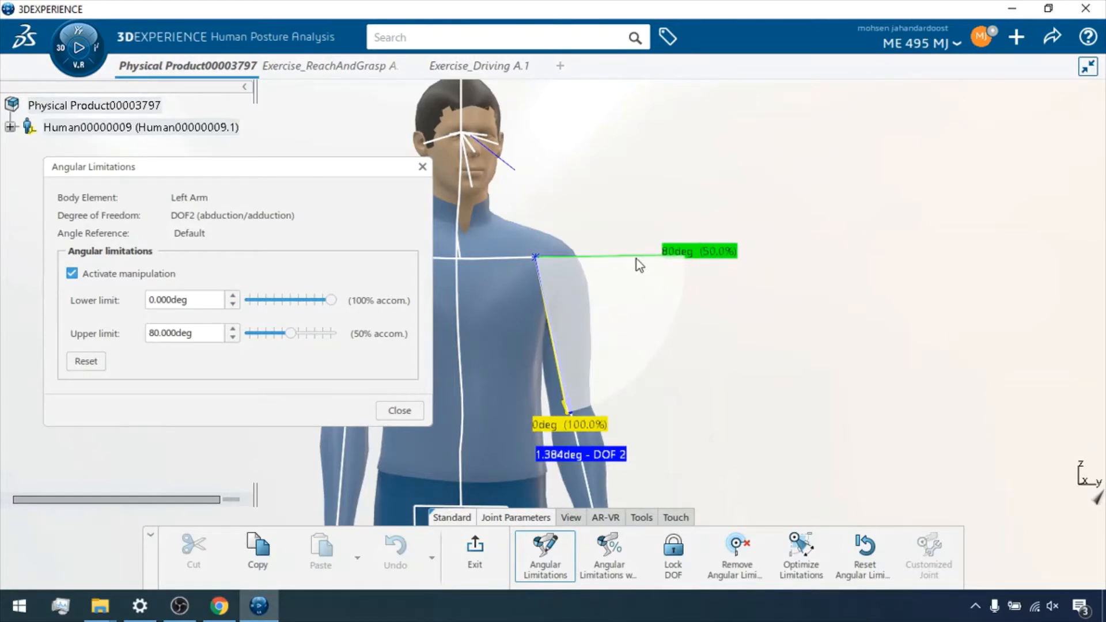
{"action": "left_click_drag", "start_coordinate": [209, 333], "coordinate": [105, 338]}
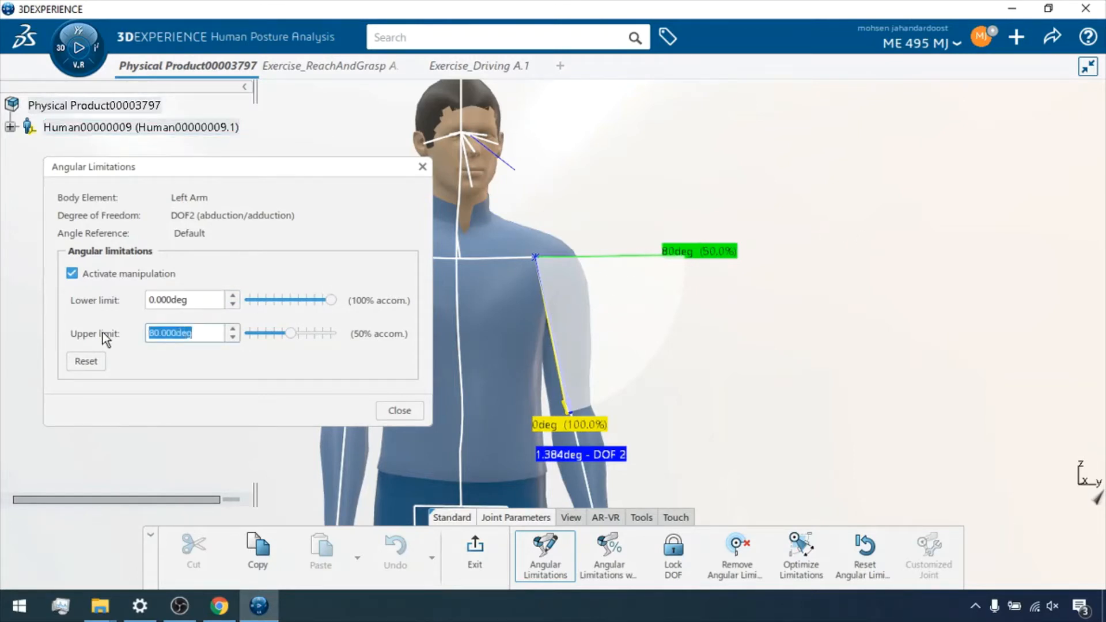
{"action": "type", "text": "90"}
{"action": "key", "text": "Return"}
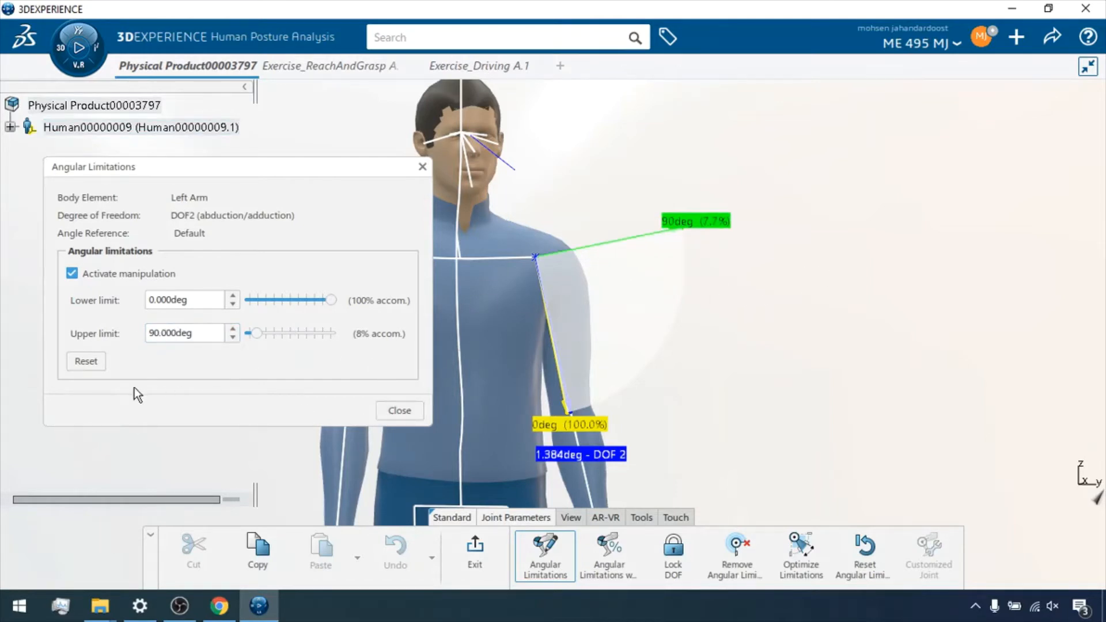
{"action": "left_click", "coordinate": [390, 409]}
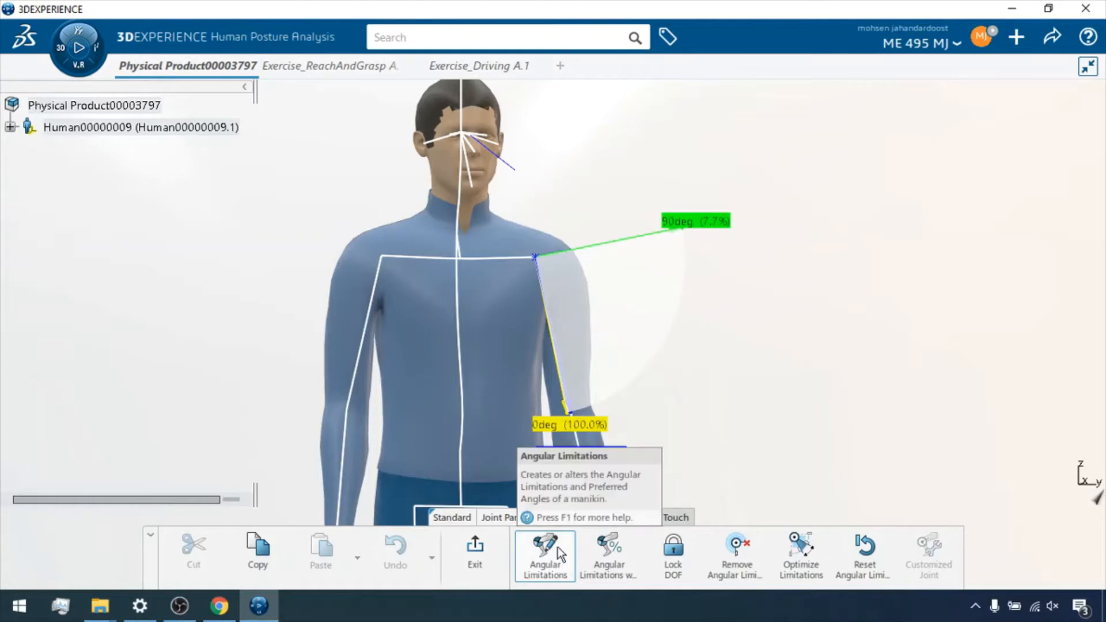
- Display the left arm's DOF 3 (medial rotation/lateral rotation) angular limitations and view the manikin from the front at an elevated angle
{"action": "right_click", "coordinate": [601, 297]}
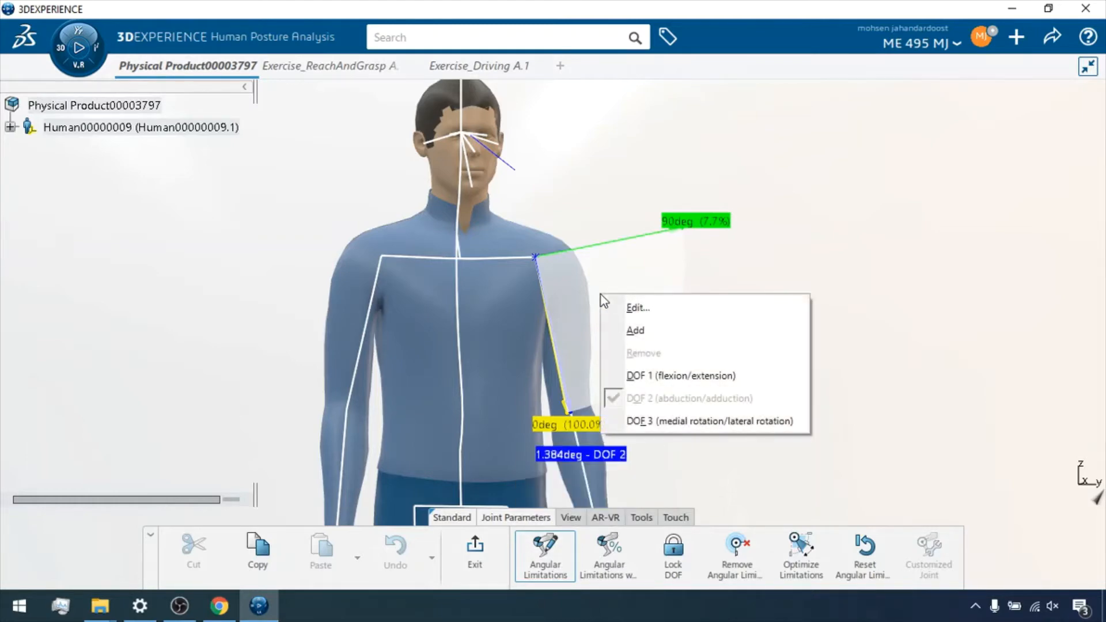
{"action": "left_click", "coordinate": [694, 421]}
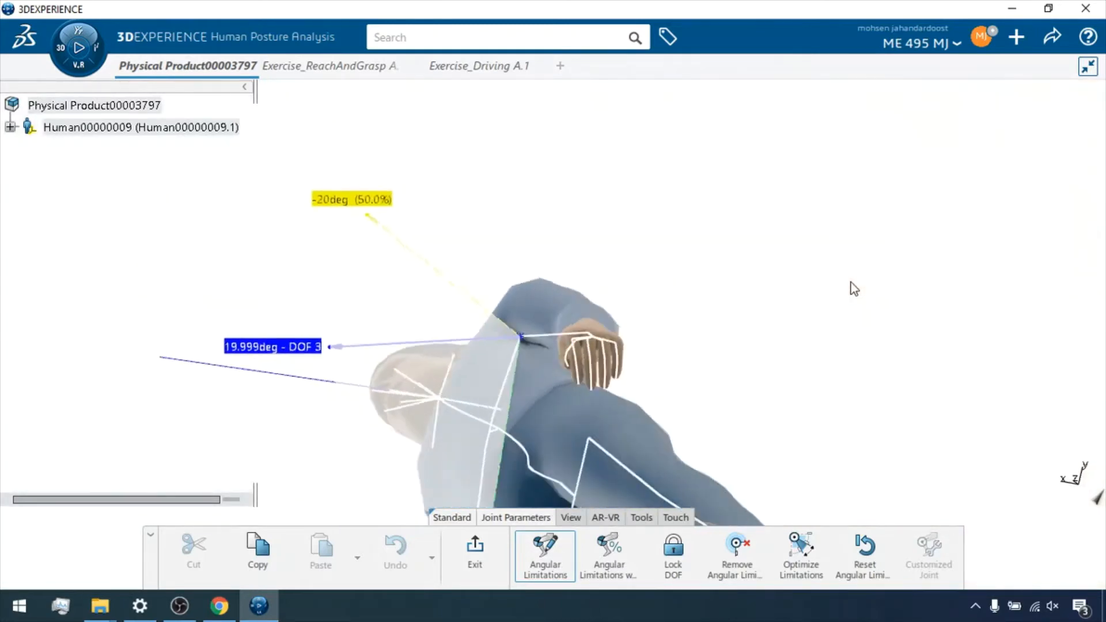
{"action": "middle_click_drag", "start_coordinate": [620, 333], "coordinate": [612, 306]}
{"action": "middle_click_drag", "start_coordinate": [593, 203], "coordinate": [603, 276]}
{"action": "middle_click_drag", "start_coordinate": [598, 196], "coordinate": [851, 373]}
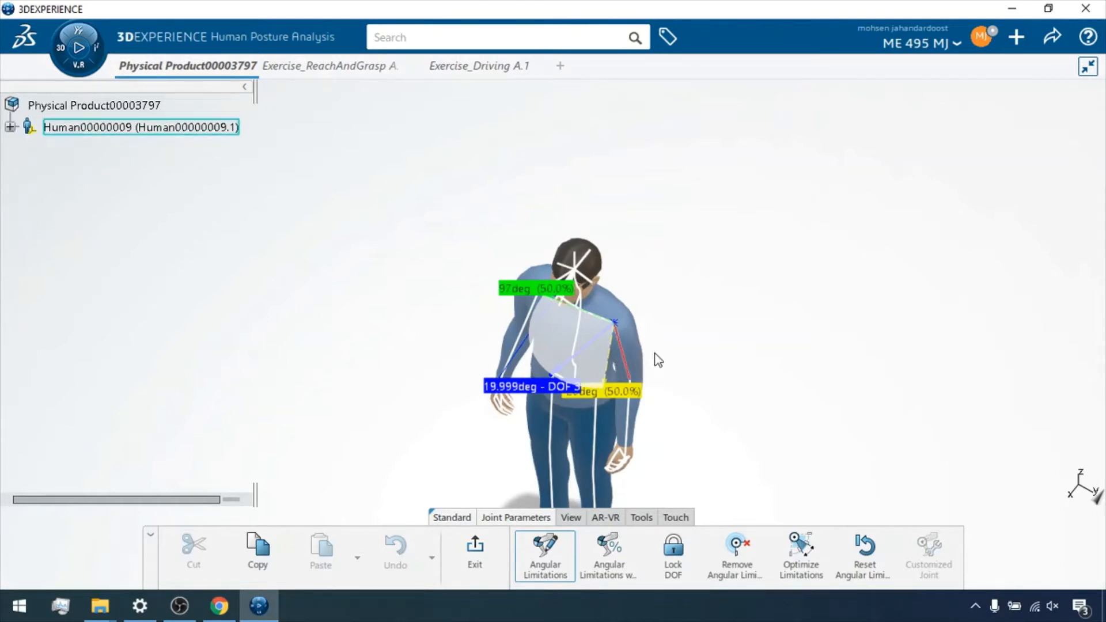
- Review the left arm's DOF 3 preferred angle settings and its description, and close them without changes
{"action": "right_click", "coordinate": [603, 354]}
{"action": "left_click", "coordinate": [624, 365]}
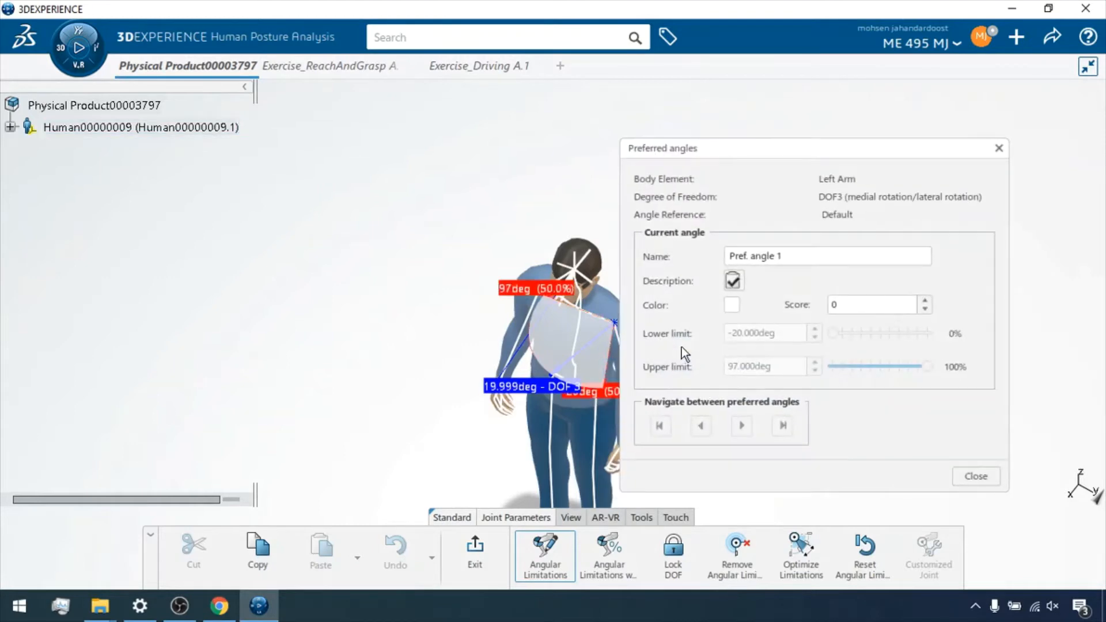
{"action": "left_click", "coordinate": [782, 255]}
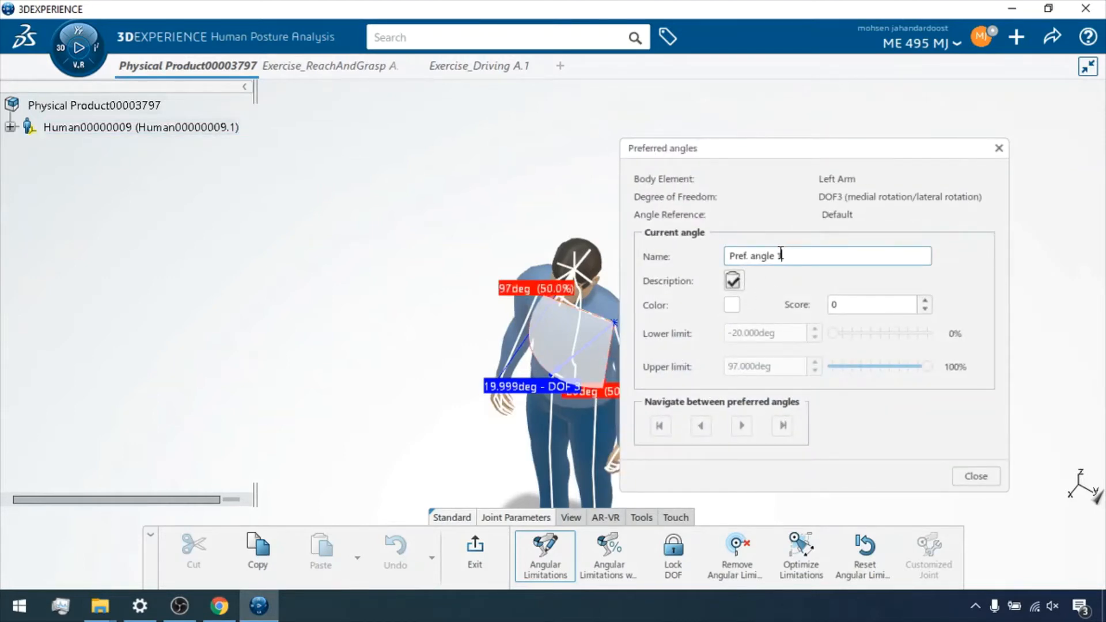
{"action": "left_click_drag", "start_coordinate": [782, 140], "coordinate": [342, 138]}
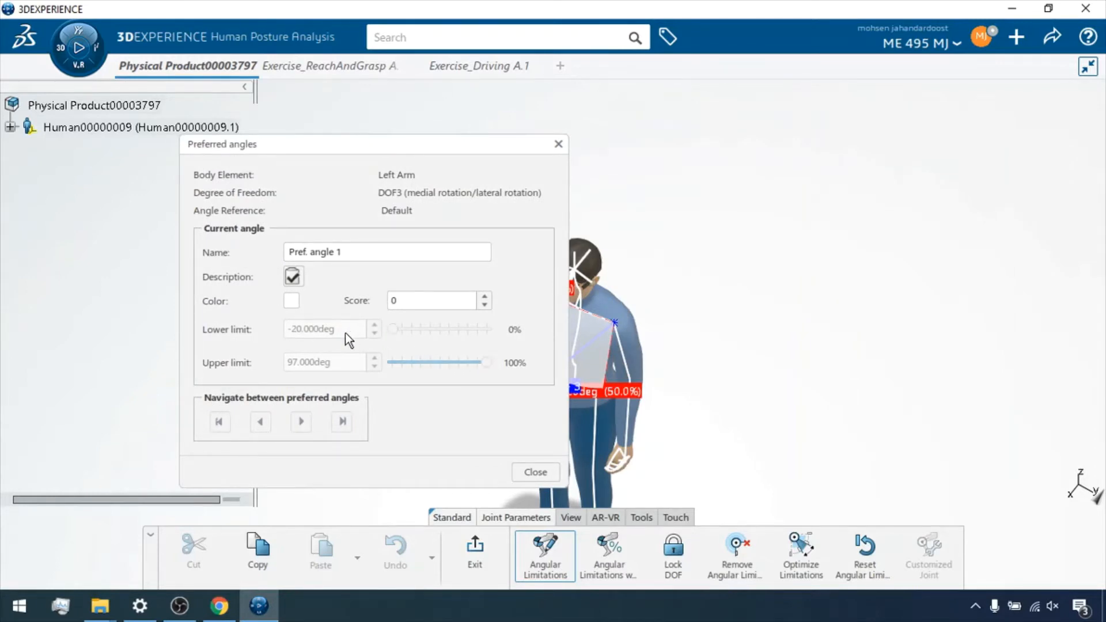
{"action": "left_click", "coordinate": [292, 277]}
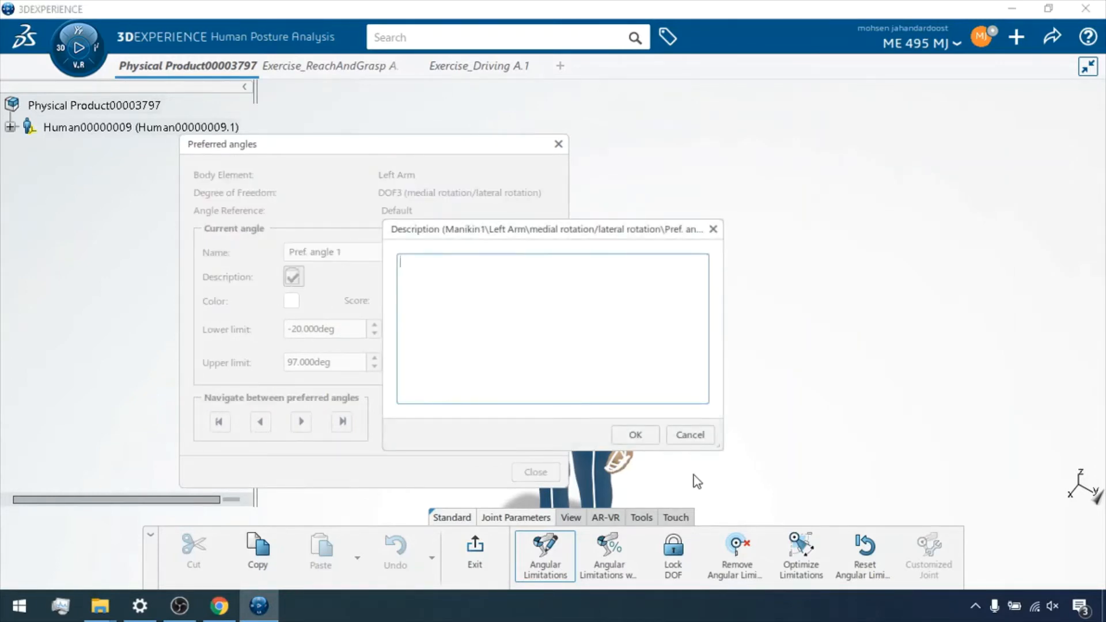
{"action": "left_click", "coordinate": [689, 434]}
{"action": "left_click_drag", "start_coordinate": [390, 147], "coordinate": [292, 138]}
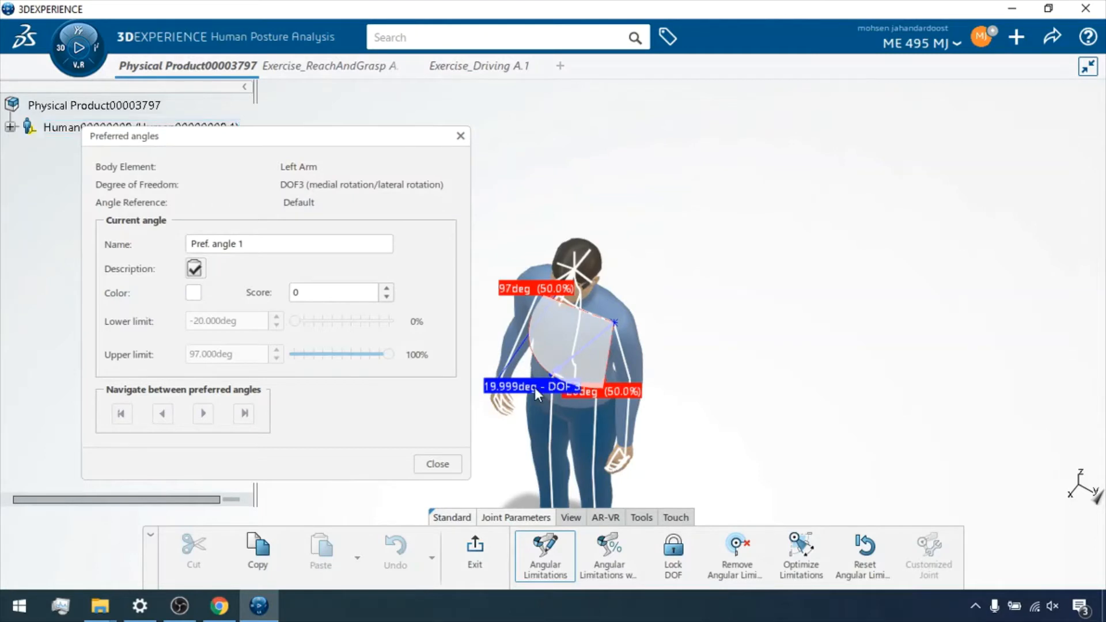
{"action": "left_click", "coordinate": [460, 136]}
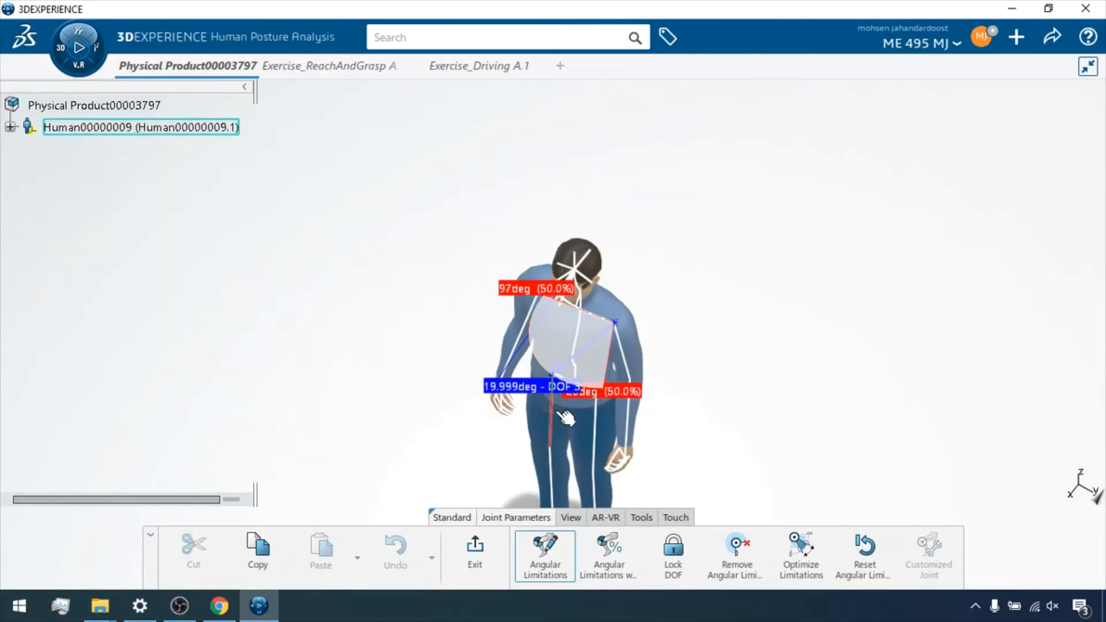
- Add a second preferred angle to the left arm's DOF 3 range
{"action": "right_click", "coordinate": [601, 352]}
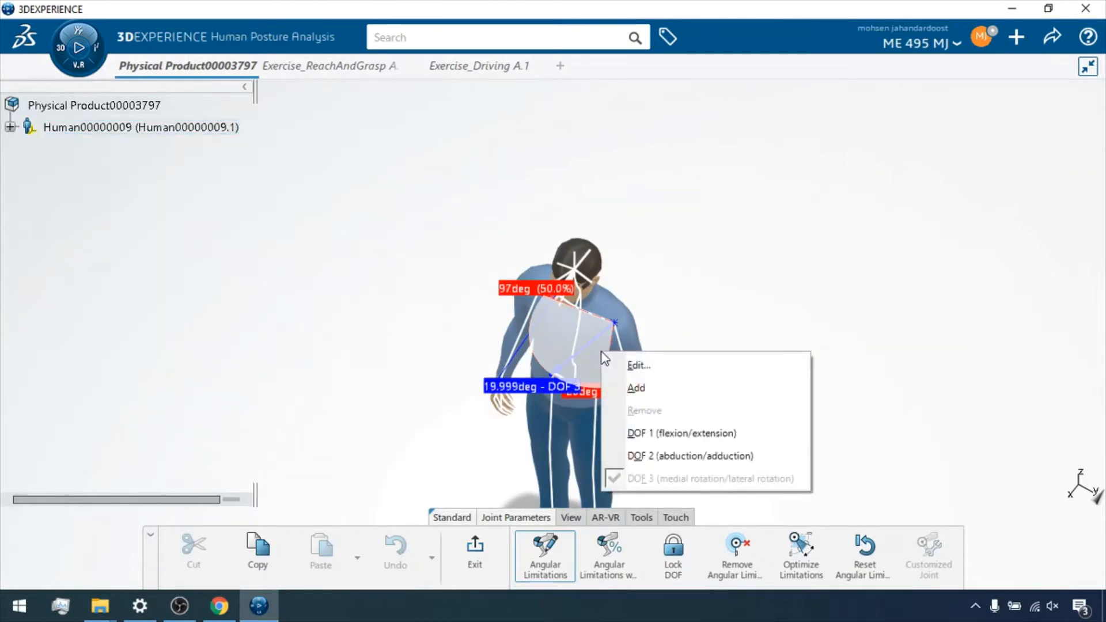
{"action": "left_click", "coordinate": [653, 397]}
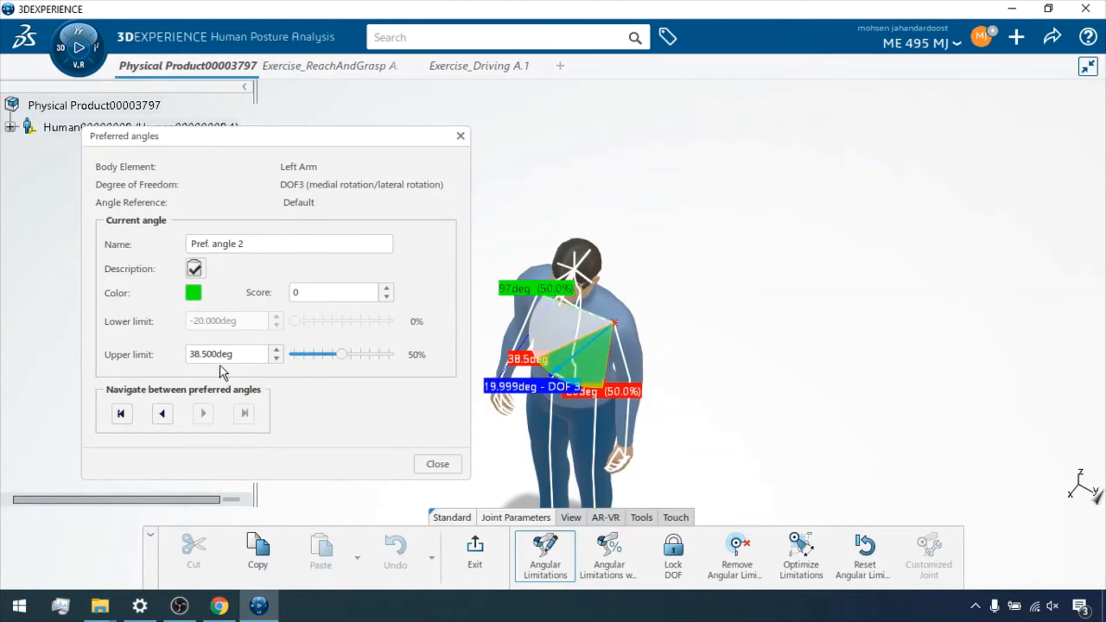
- Set the upper limit of the left arm's DOF 3 preferred angle 2 to 0 deg and close its settings
{"action": "left_click", "coordinate": [192, 354]}
{"action": "type", "text": "-"}
{"action": "key", "text": "Return"}
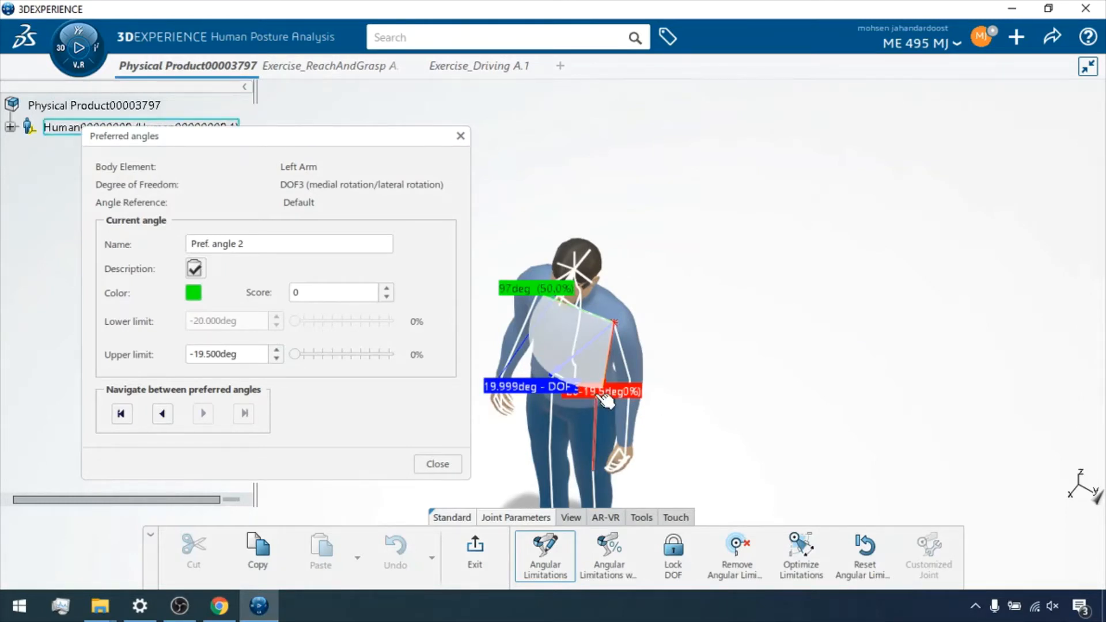
{"action": "scroll", "coordinate": [616, 393], "scroll_direction": "up", "scroll_amount": 3}
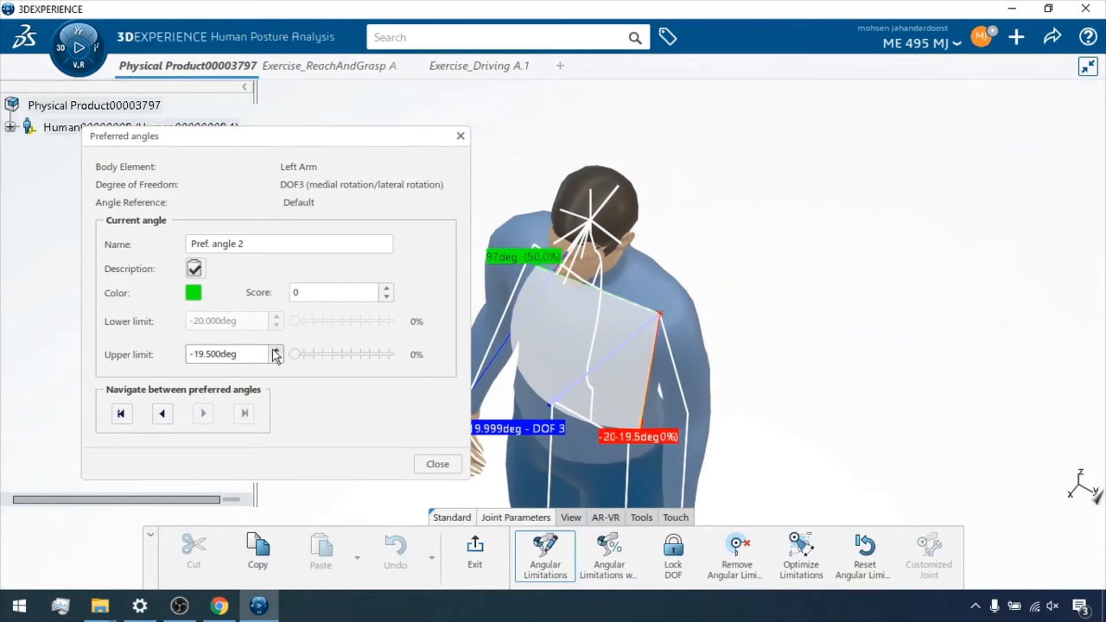
{"action": "left_click_drag", "start_coordinate": [253, 353], "coordinate": [143, 351]}
{"action": "type", "text": "0"}
{"action": "key", "text": "Return"}
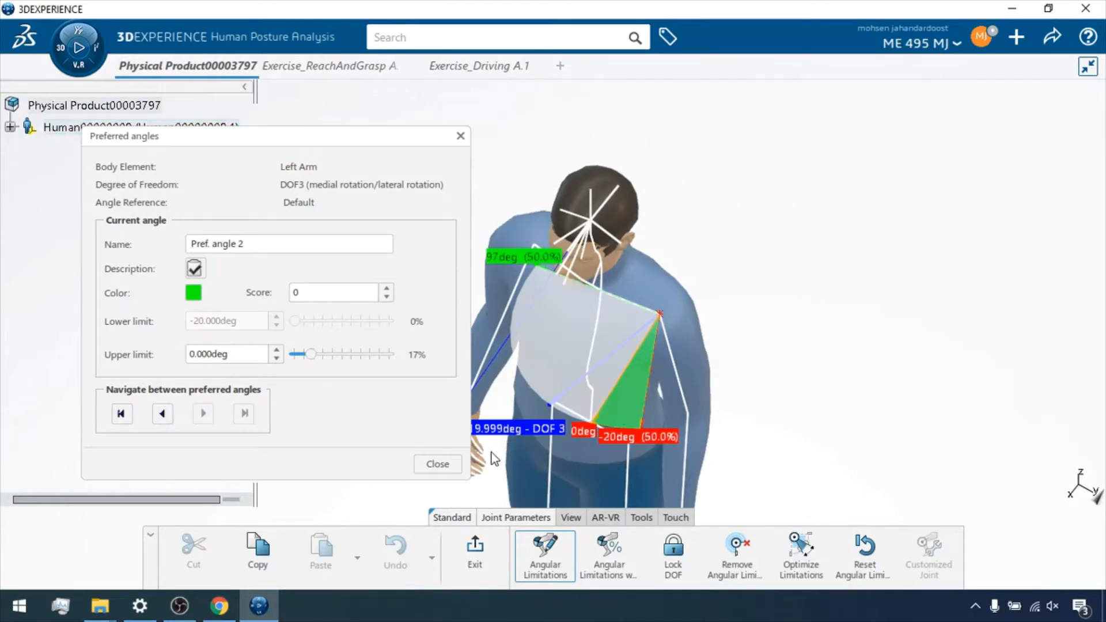
{"action": "left_click", "coordinate": [439, 464]}
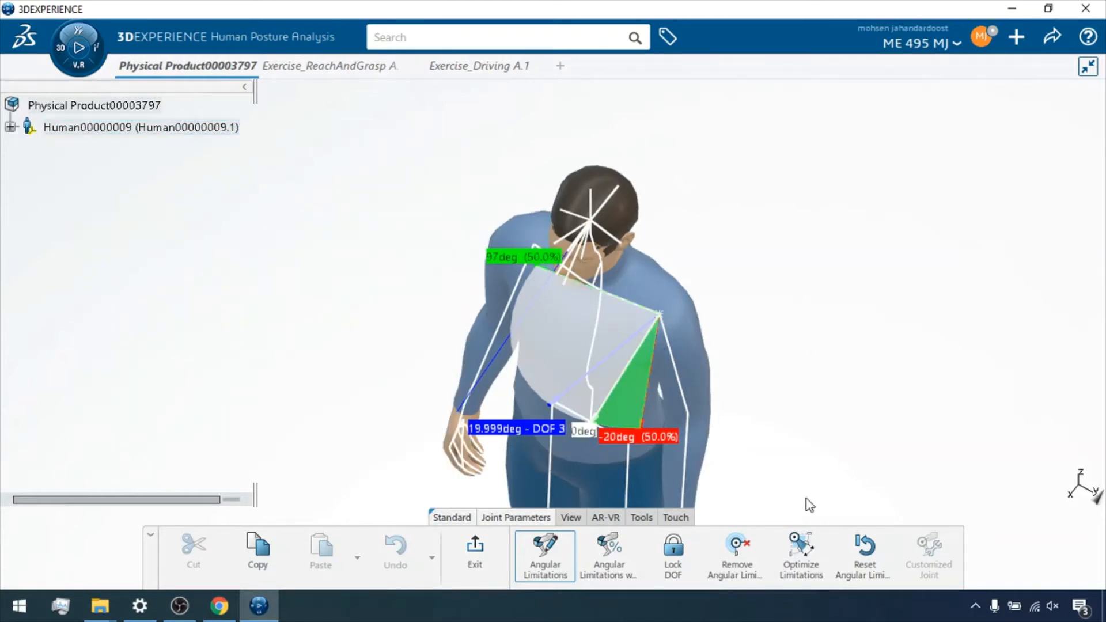
- Reset the left arm's user-defined abduction/adduction angular limitation and confirm the reset
{"action": "left_click", "coordinate": [865, 548]}
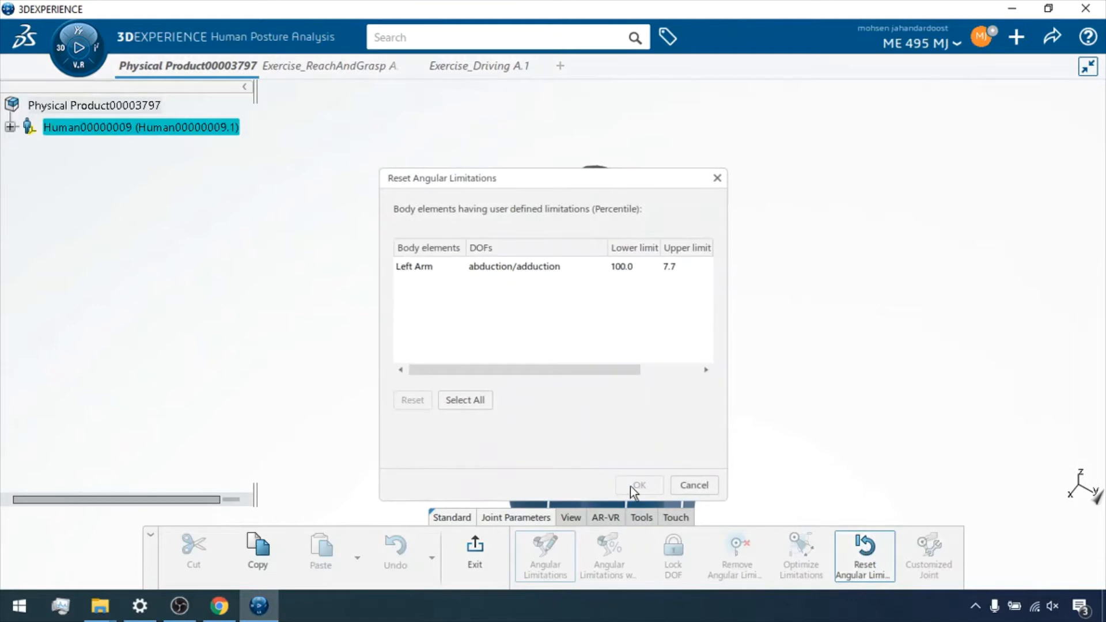
{"action": "left_click", "coordinate": [458, 272]}
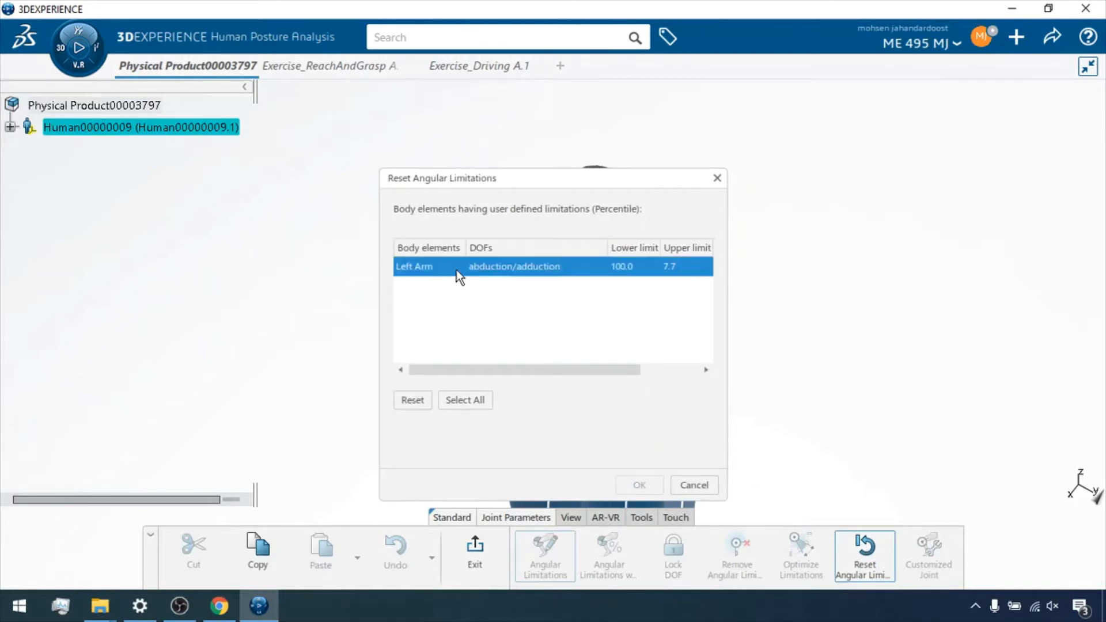
{"action": "left_click", "coordinate": [411, 400]}
{"action": "left_click", "coordinate": [638, 484]}
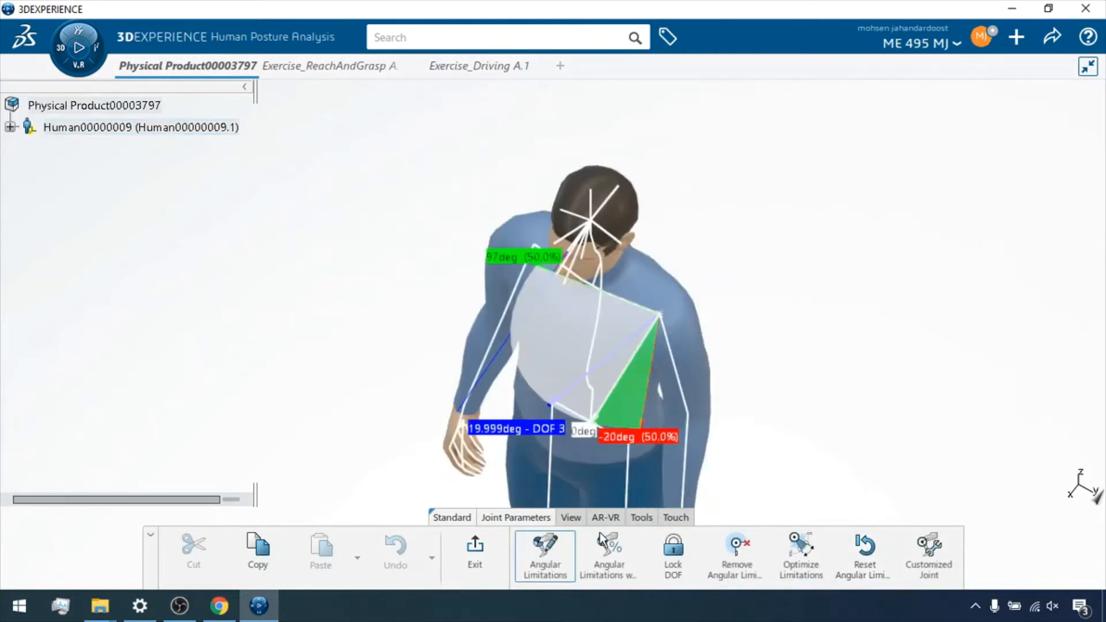
- Exit Human Posture Analysis and return to Ergonomics Evaluation with the whole manikin in view
{"action": "left_click", "coordinate": [474, 548]}
{"action": "scroll", "coordinate": [704, 332], "scroll_direction": "up", "scroll_amount": 3}
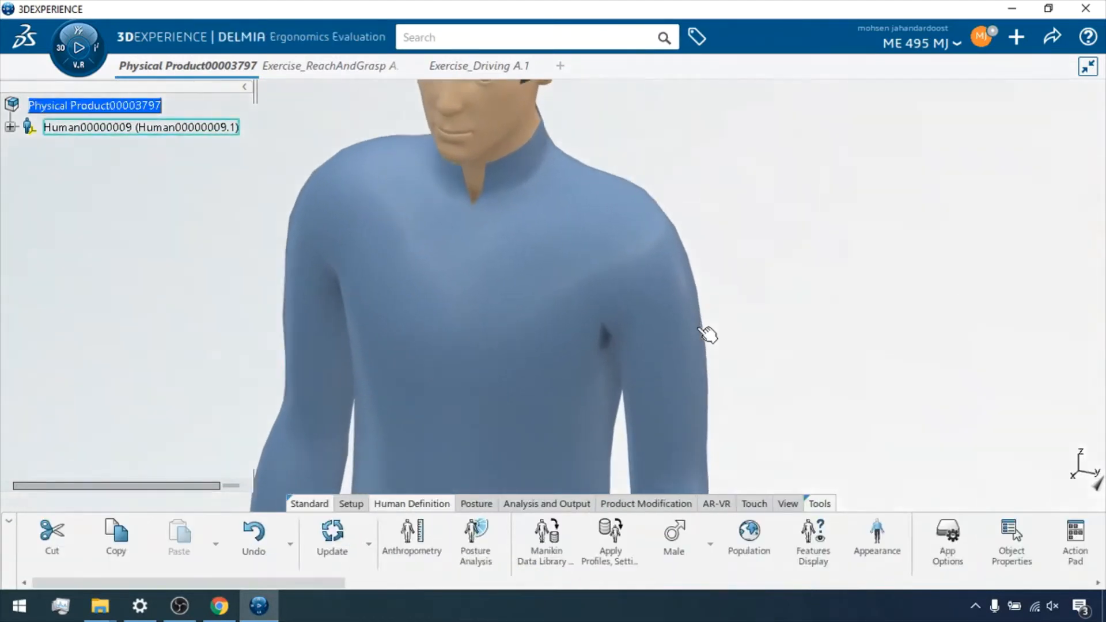
{"action": "scroll", "coordinate": [733, 288], "scroll_direction": "down", "scroll_amount": 5}
{"action": "scroll", "coordinate": [667, 323], "scroll_direction": "up", "scroll_amount": 1}
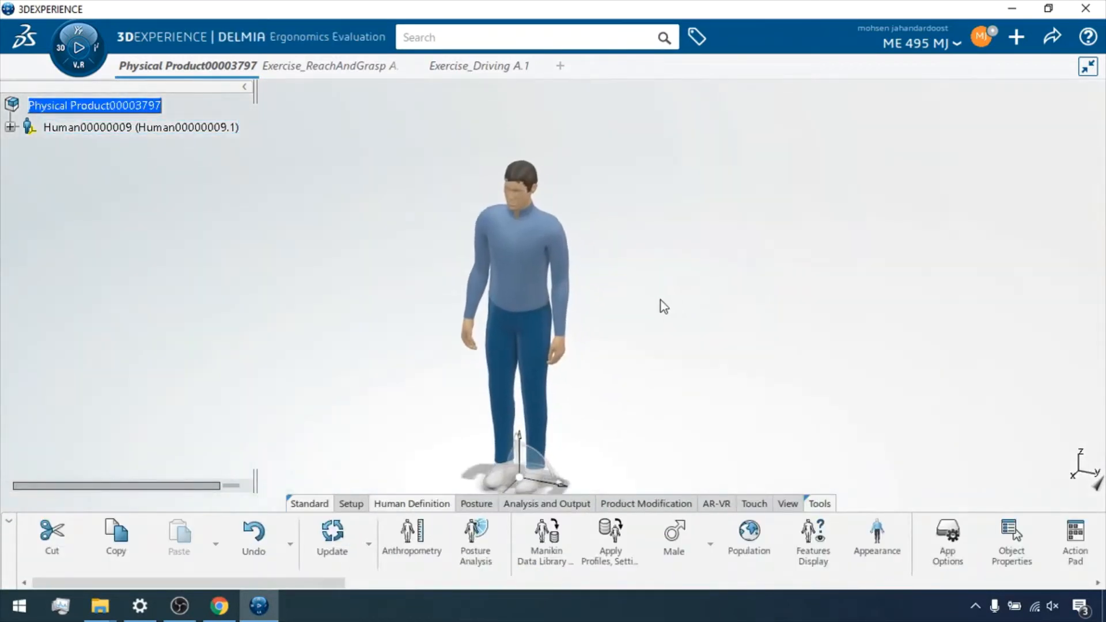
{"action": "middle_click_drag", "start_coordinate": [651, 305], "coordinate": [643, 270]}
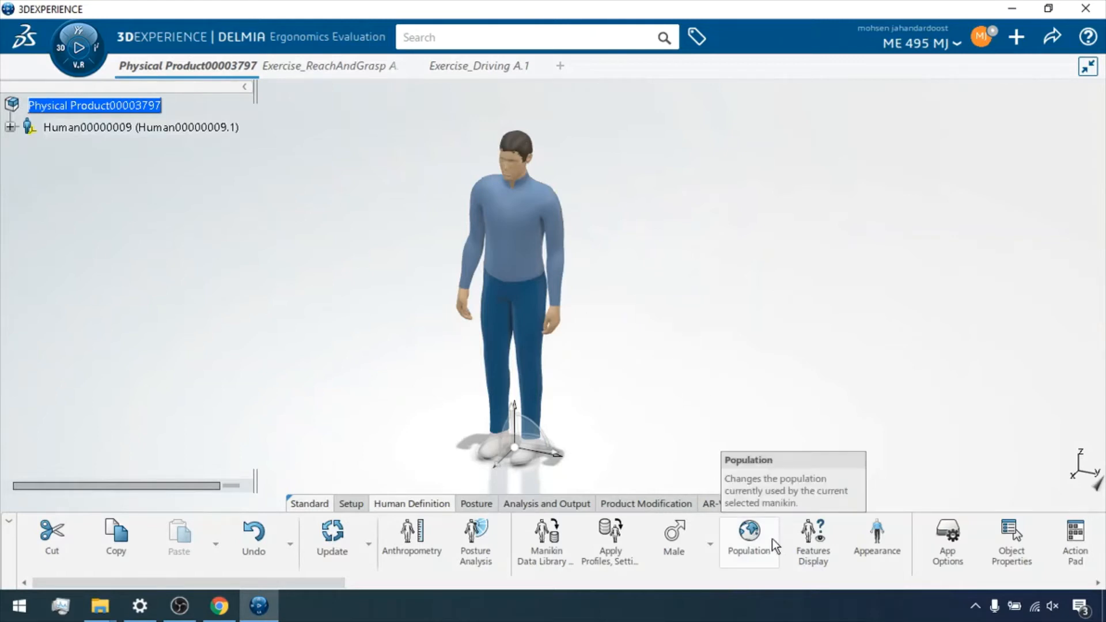
{"action": "mouse_move", "coordinate": [327, 580]}
{"action": "left_mouse_down"}
{"action": "mouse_move", "coordinate": [613, 599]}
{"action": "mouse_move", "coordinate": [364, 596]}
{"action": "mouse_move", "coordinate": [309, 583]}
{"action": "left_mouse_up"}
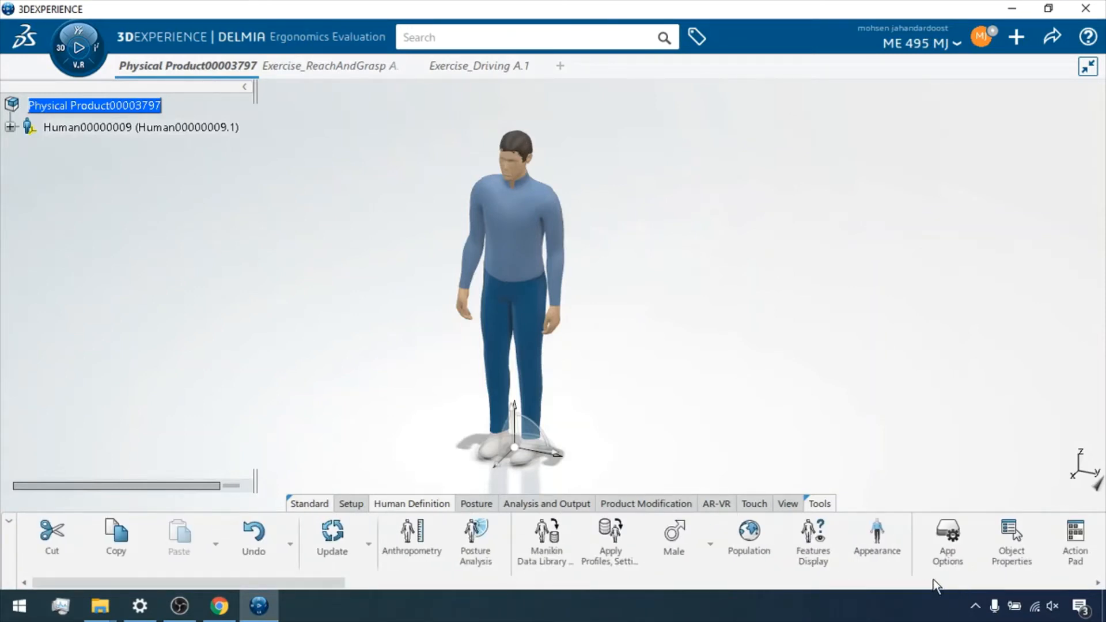
- Expand the manikin's structure in the tree down to the individual segments of its body
{"action": "left_click", "coordinate": [10, 127]}
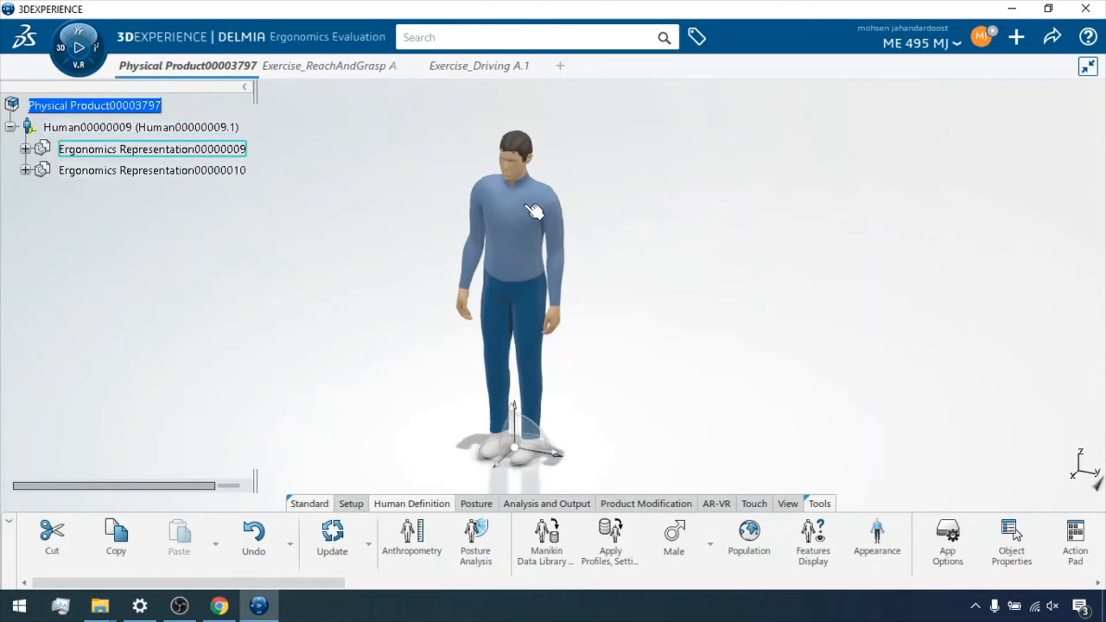
{"action": "left_click", "coordinate": [26, 149]}
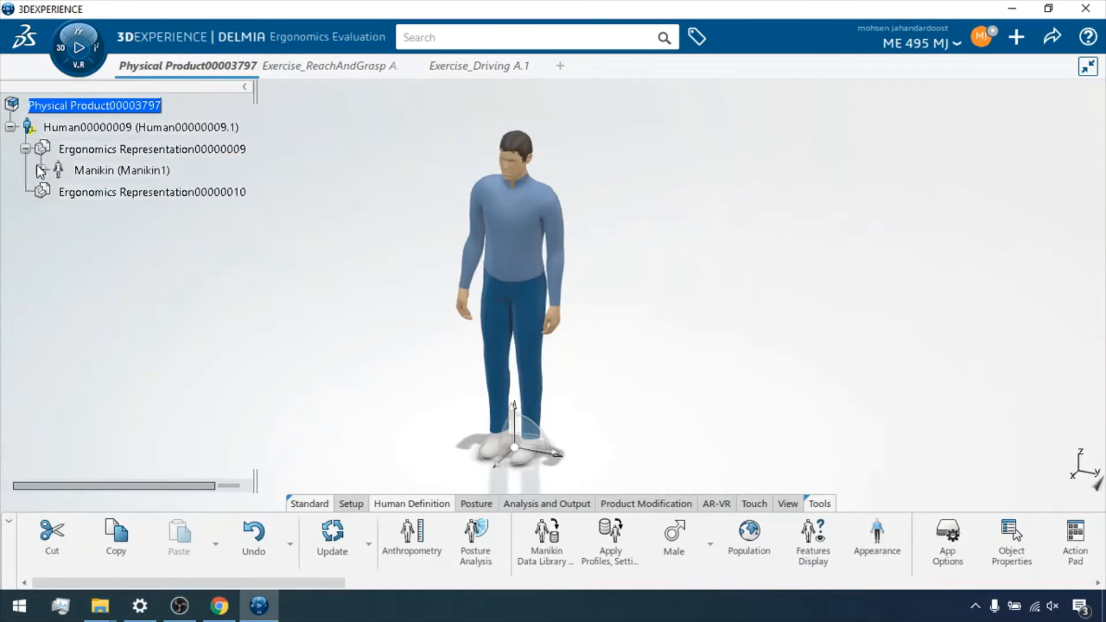
{"action": "left_click", "coordinate": [41, 170]}
{"action": "left_click", "coordinate": [56, 192]}
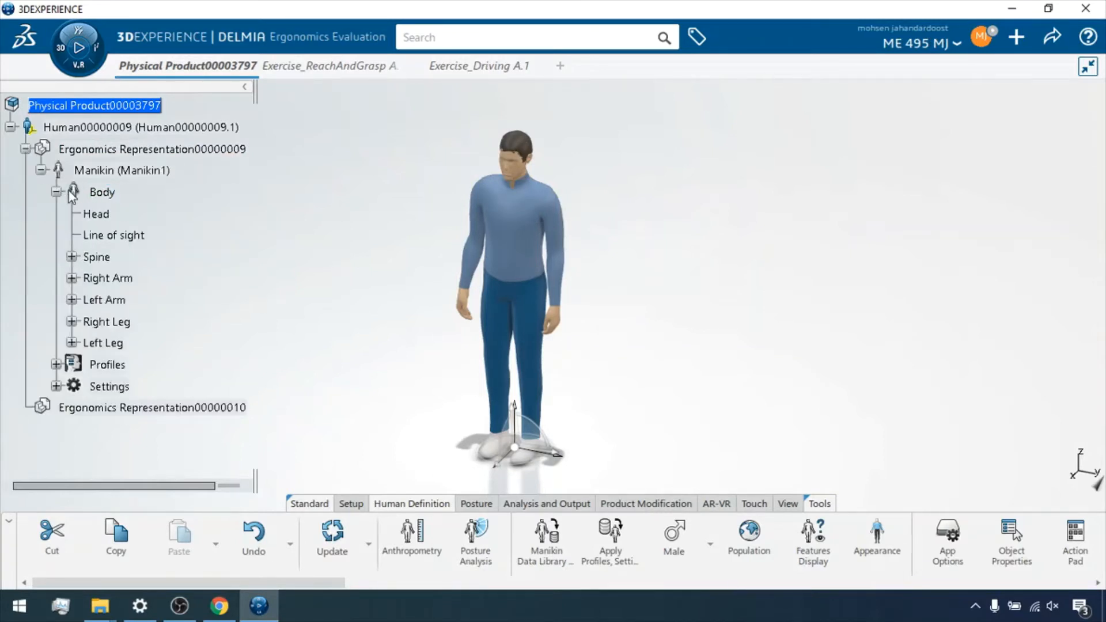
- Highlight the manikin's head, line of sight, spine, right arm and left arm one after another
{"action": "left_click", "coordinate": [106, 214]}
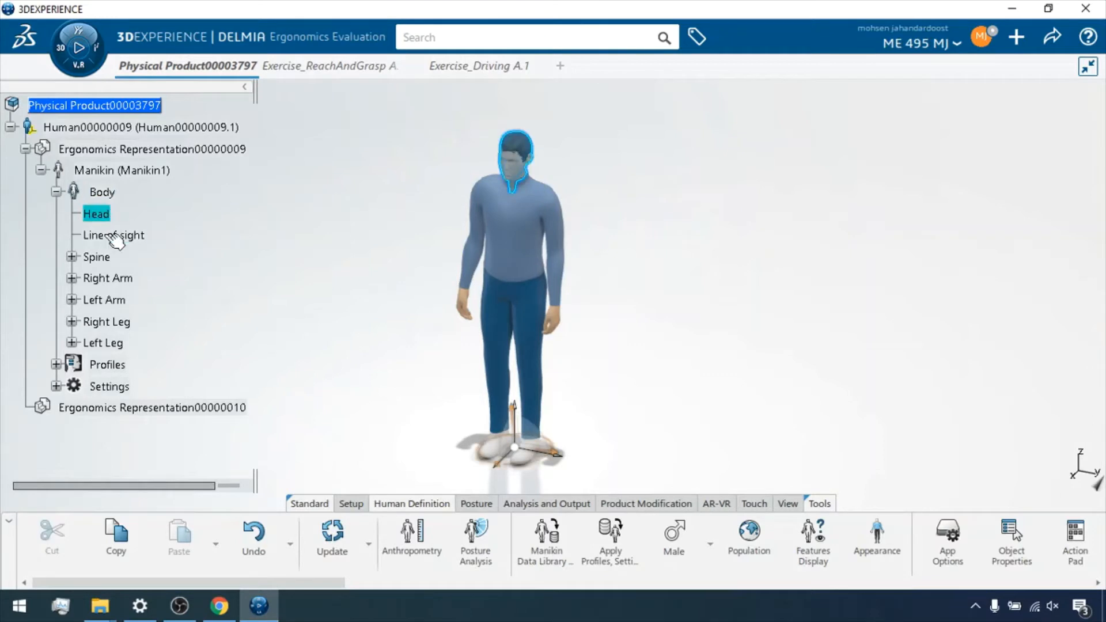
{"action": "left_click", "coordinate": [116, 236]}
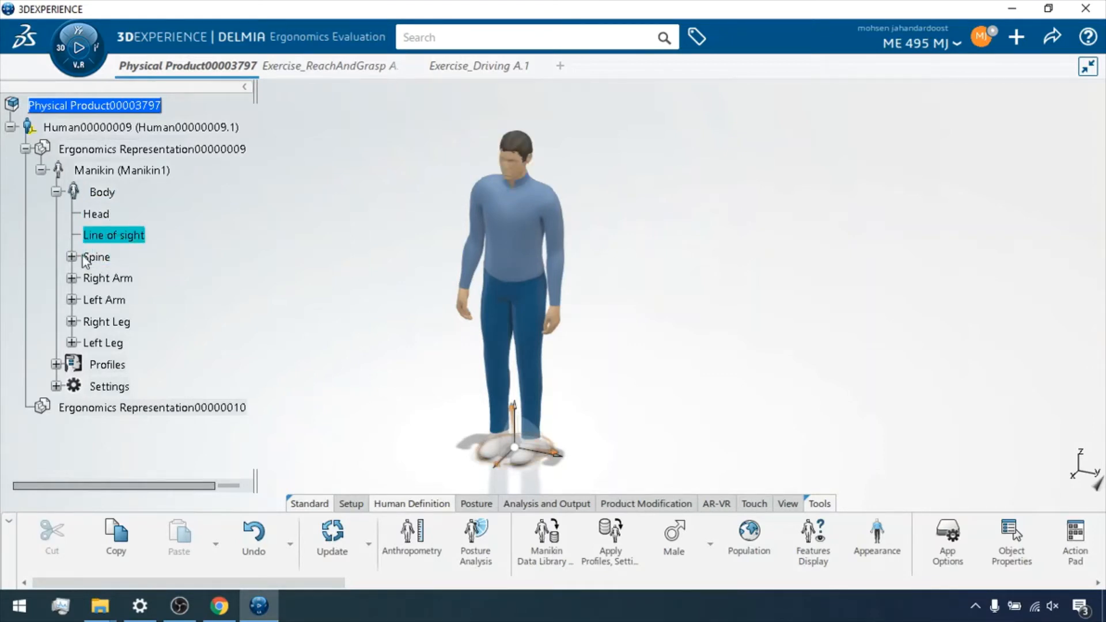
{"action": "left_click", "coordinate": [101, 259]}
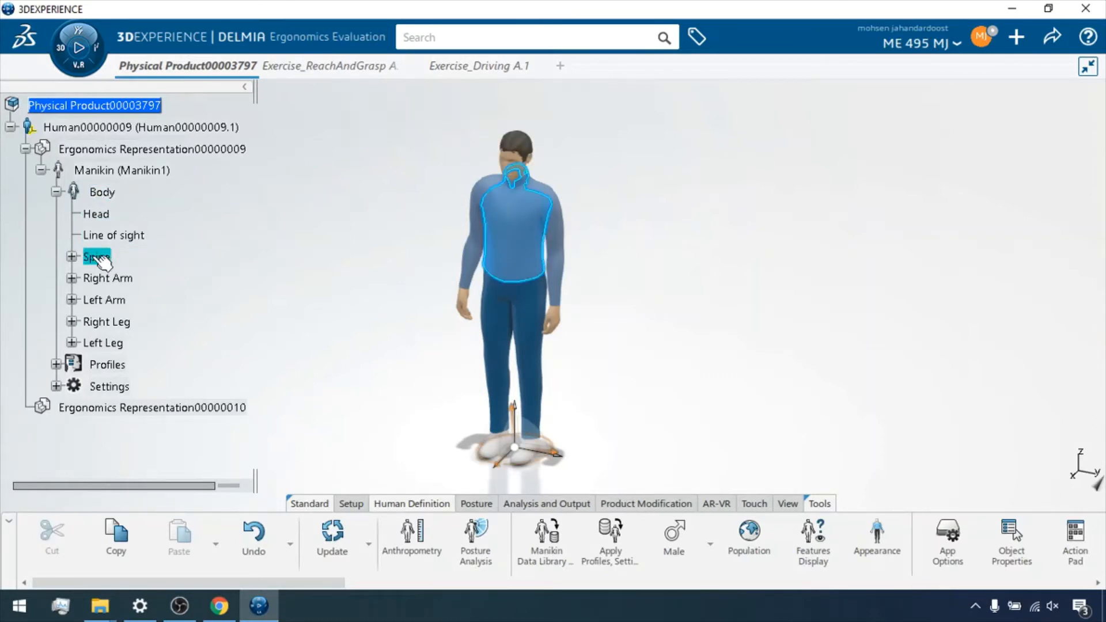
{"action": "left_click", "coordinate": [114, 280]}
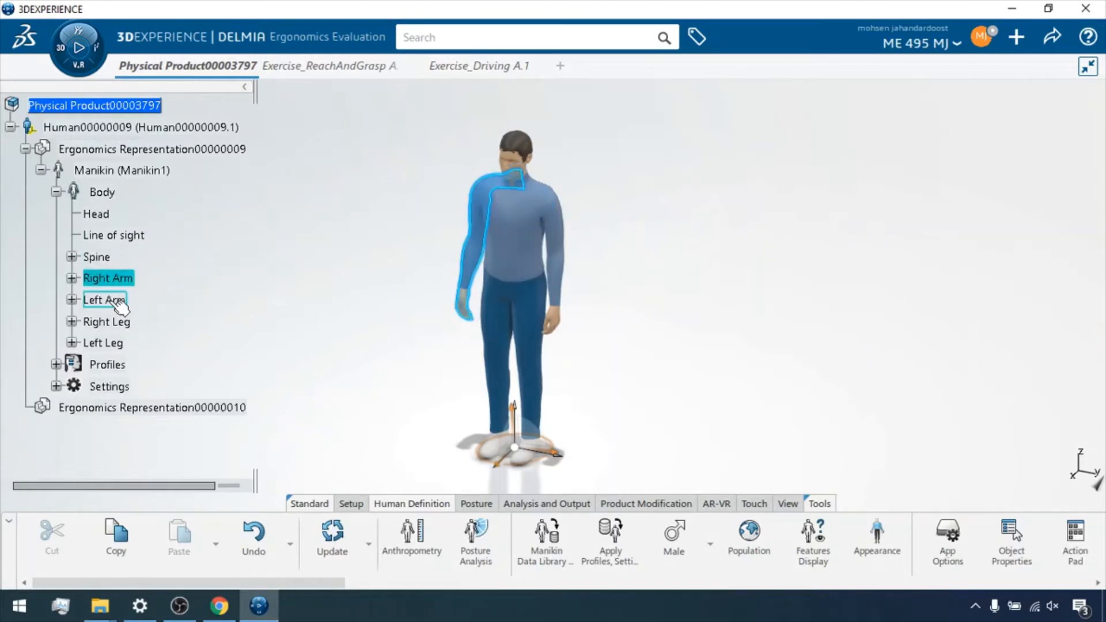
{"action": "left_click", "coordinate": [109, 300]}
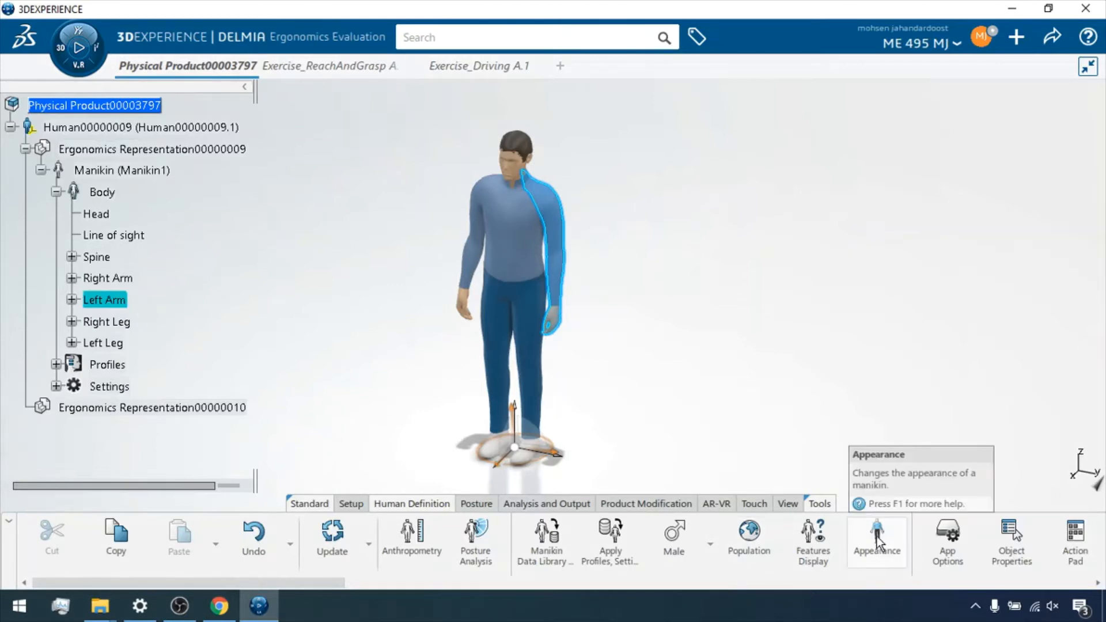
- Review the properties of the manikin's Body, including the additional property categories, and close them without changes
{"action": "left_click", "coordinate": [105, 193]}
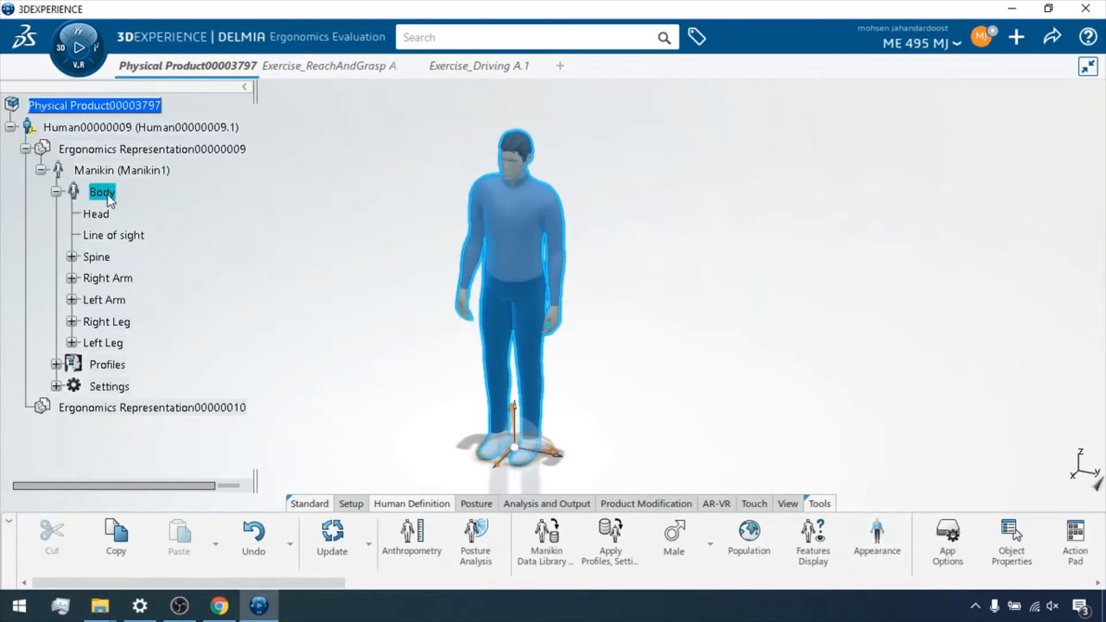
{"action": "right_click", "coordinate": [107, 194]}
{"action": "left_click", "coordinate": [167, 277]}
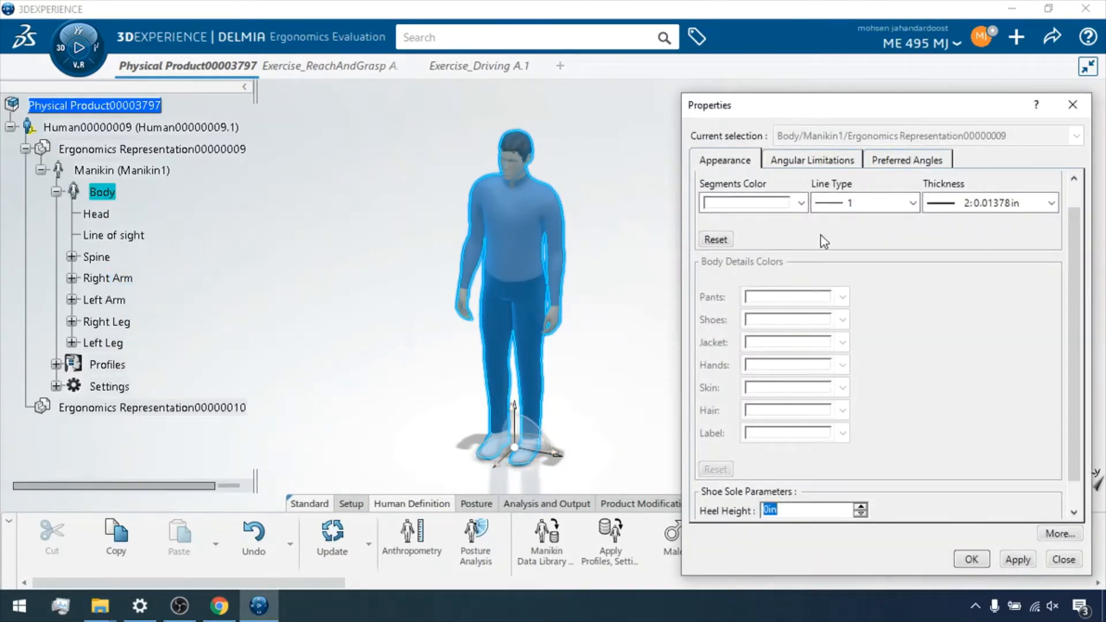
{"action": "left_click", "coordinate": [1057, 534]}
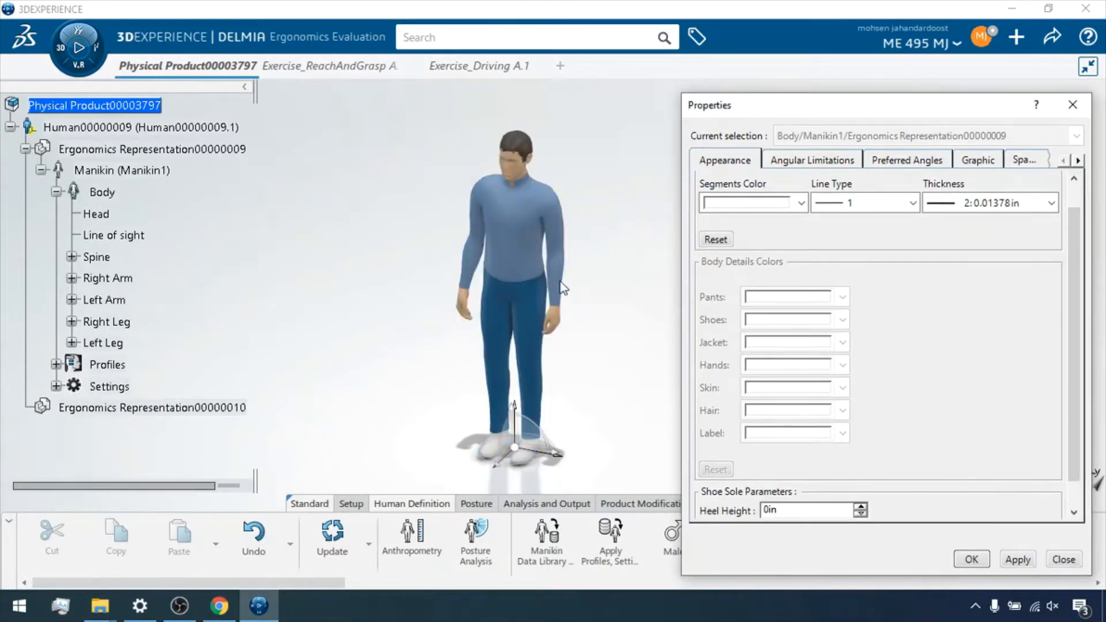
{"action": "left_click", "coordinate": [1078, 160]}
{"action": "left_click", "coordinate": [1079, 161]}
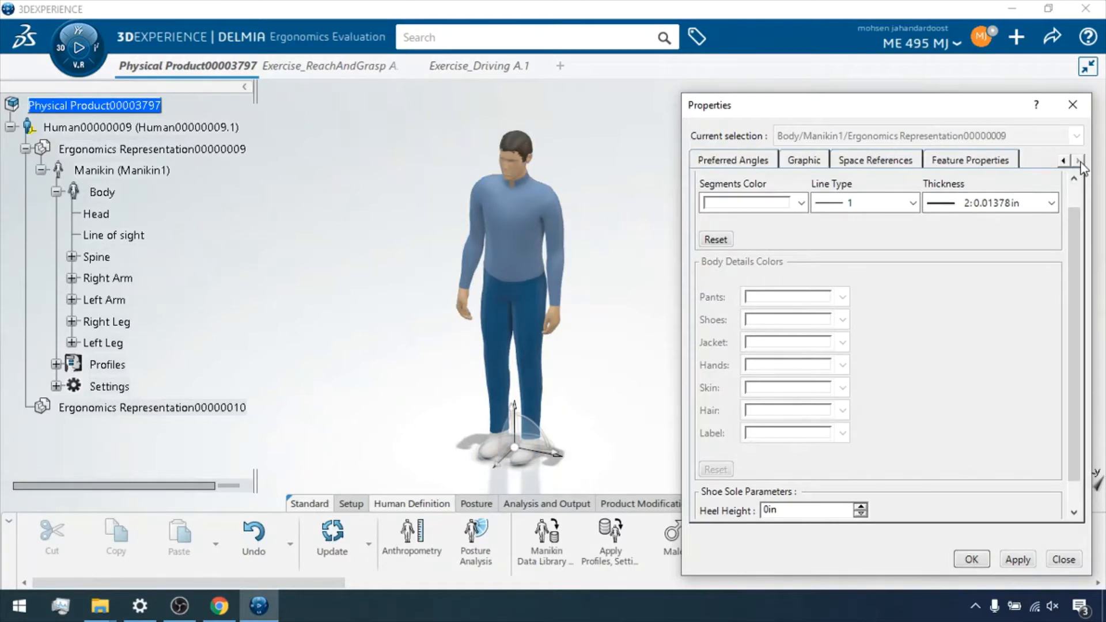
{"action": "left_click", "coordinate": [1072, 104]}
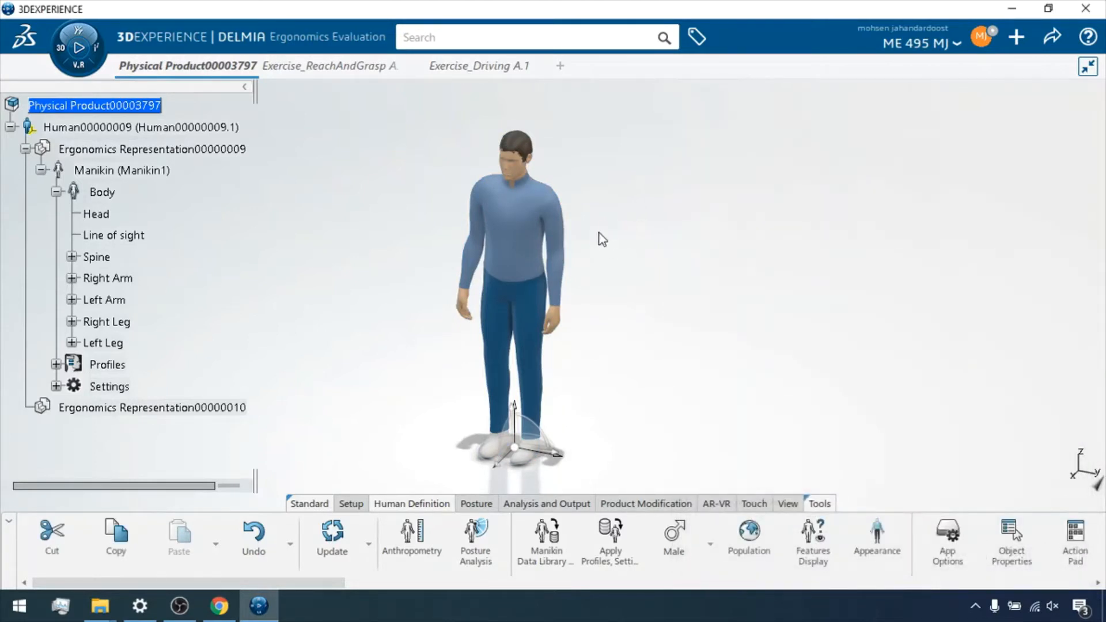
- Check the appearance properties of Manikin1 with its body detail colors and close them without changes
{"action": "right_click", "coordinate": [138, 172]}
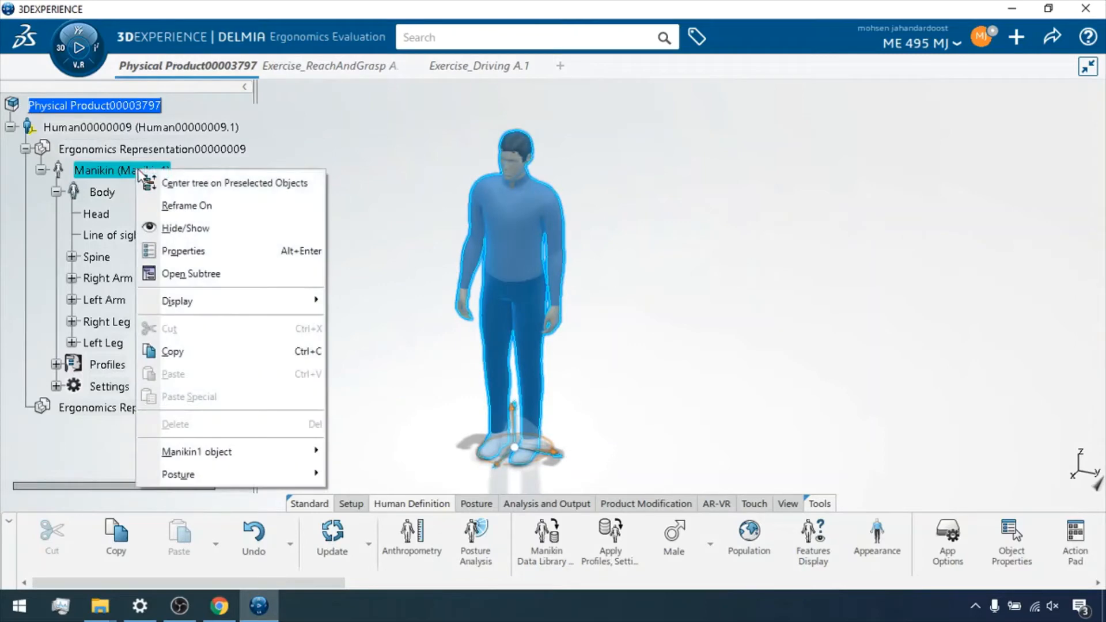
{"action": "left_click", "coordinate": [196, 247]}
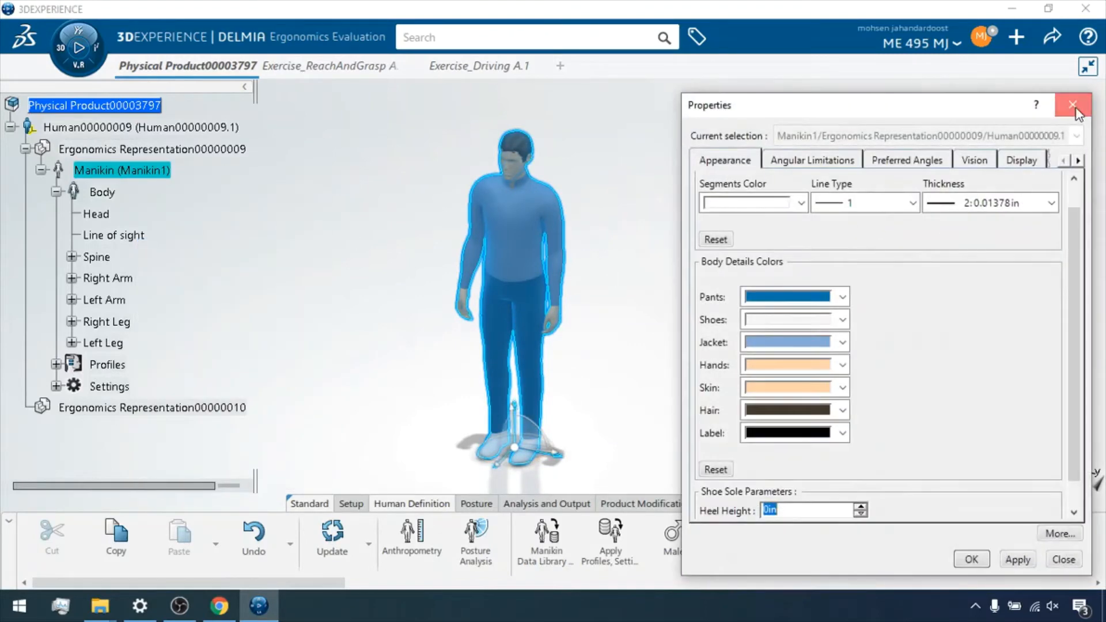
{"action": "left_click", "coordinate": [1072, 105]}
{"action": "left_click", "coordinate": [193, 197]}
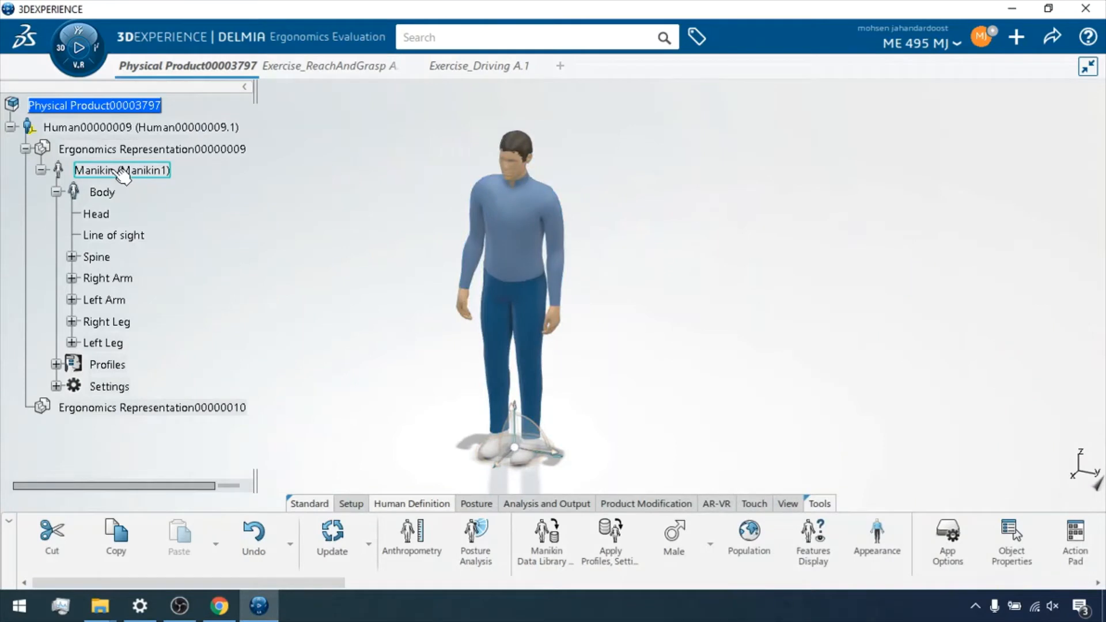
- In Manikin1's appearance properties, set the pants color to yellow and the shoes color to black
{"action": "left_click", "coordinate": [122, 171]}
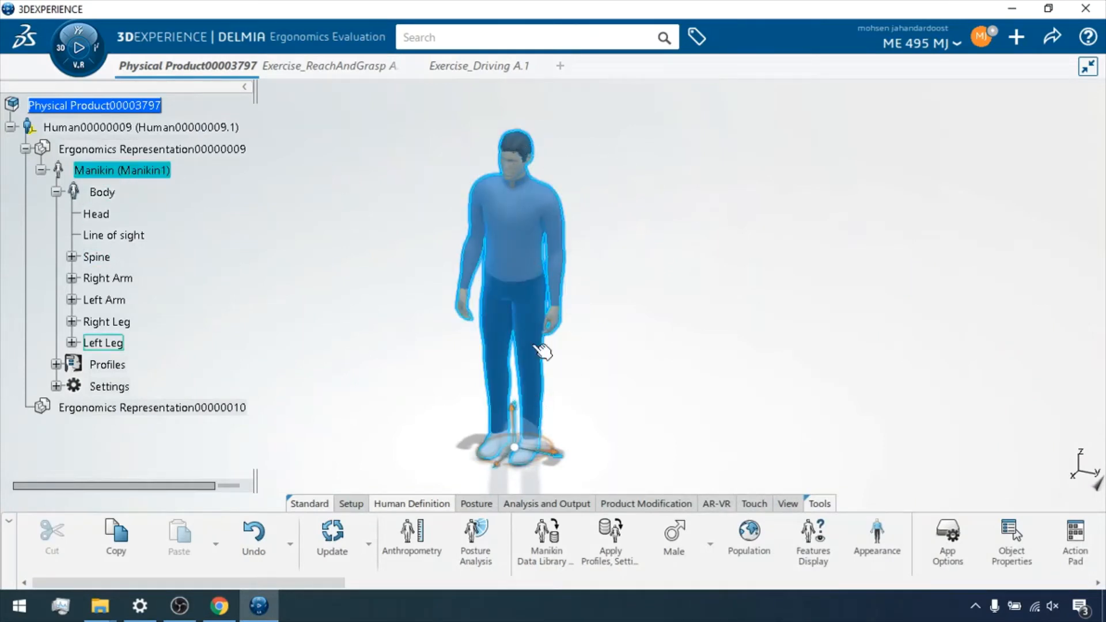
{"action": "right_click", "coordinate": [129, 169]}
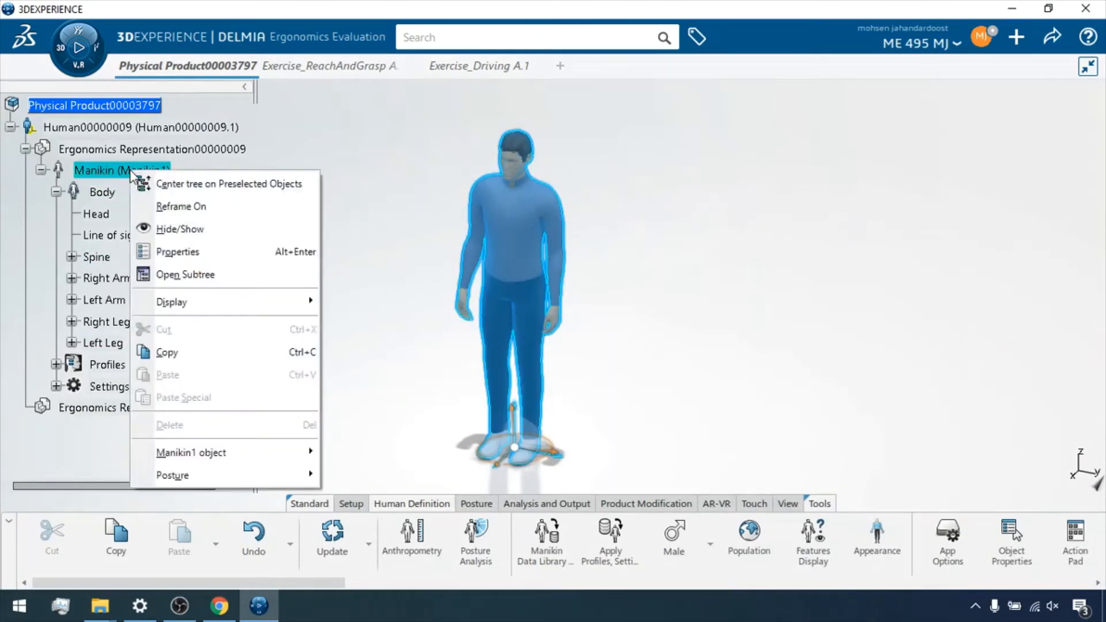
{"action": "left_click", "coordinate": [194, 254]}
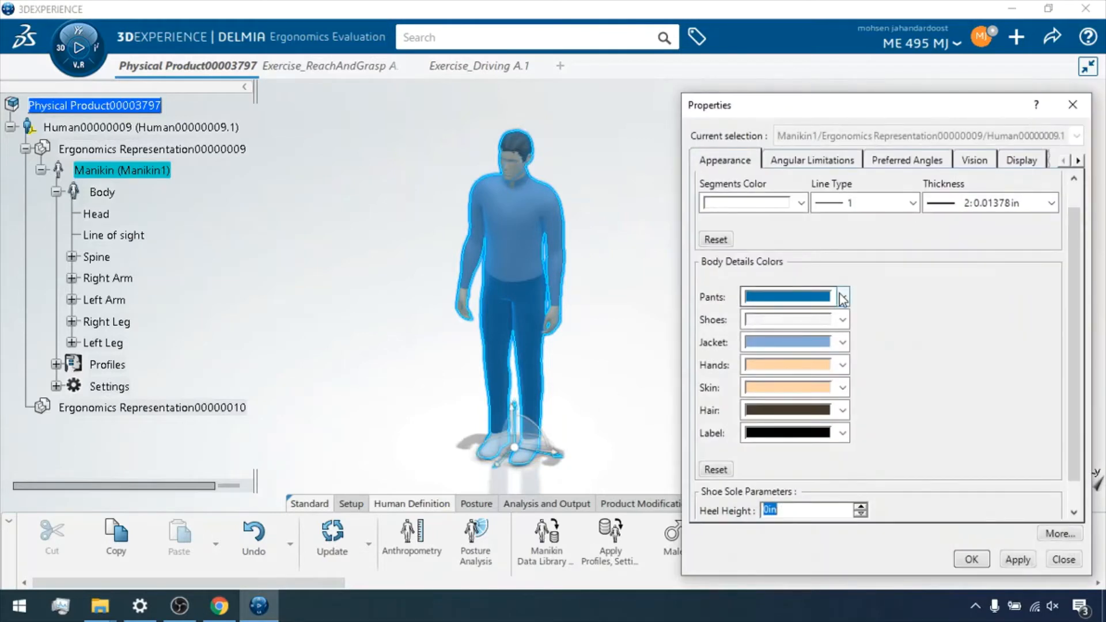
{"action": "left_click", "coordinate": [842, 296]}
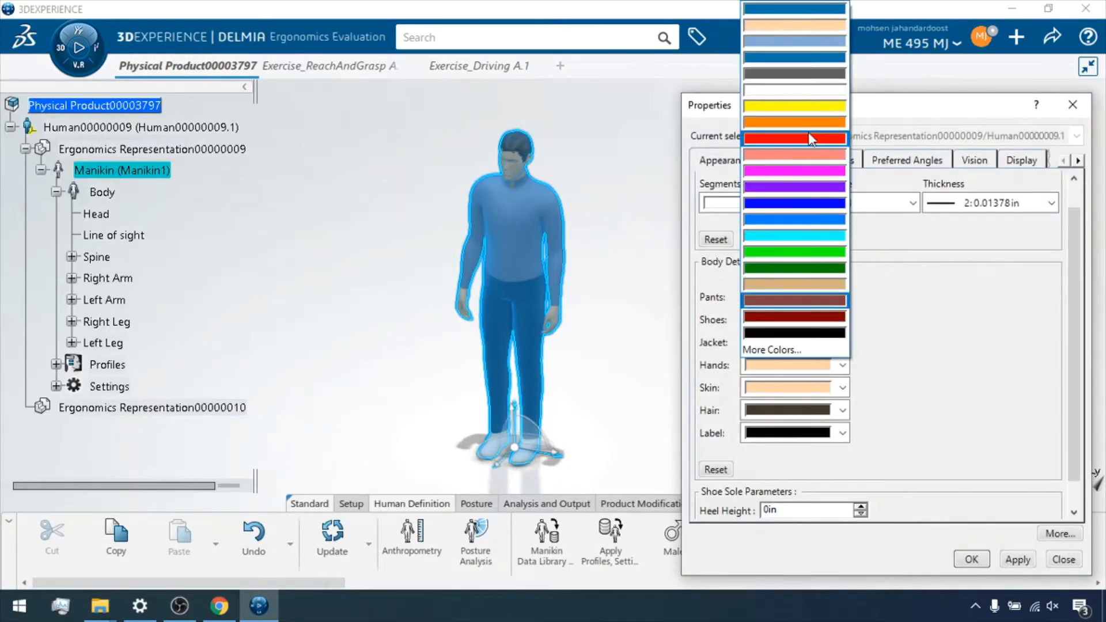
{"action": "left_click", "coordinate": [799, 107]}
{"action": "left_click", "coordinate": [843, 318]}
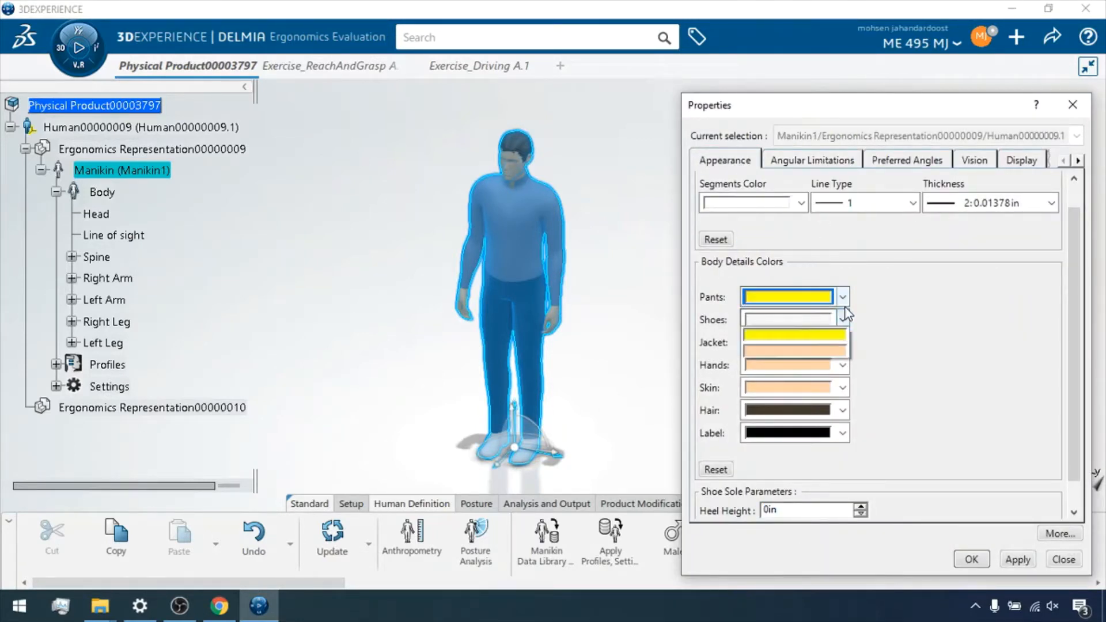
{"action": "left_click", "coordinate": [893, 305]}
{"action": "left_click", "coordinate": [842, 320]}
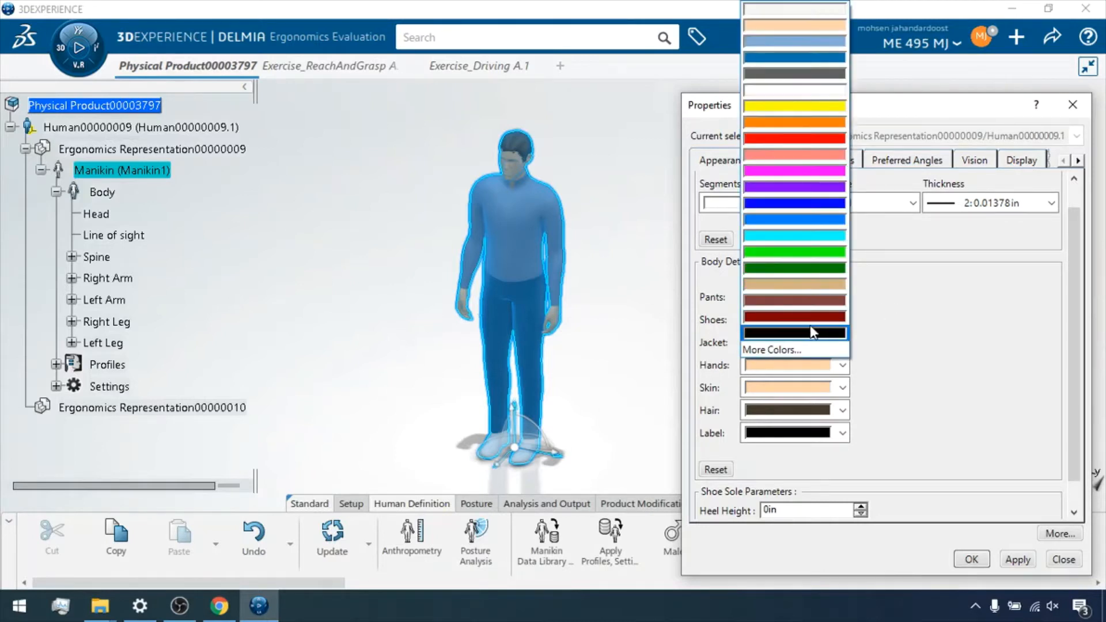
{"action": "left_click", "coordinate": [812, 332]}
{"action": "left_click", "coordinate": [841, 365]}
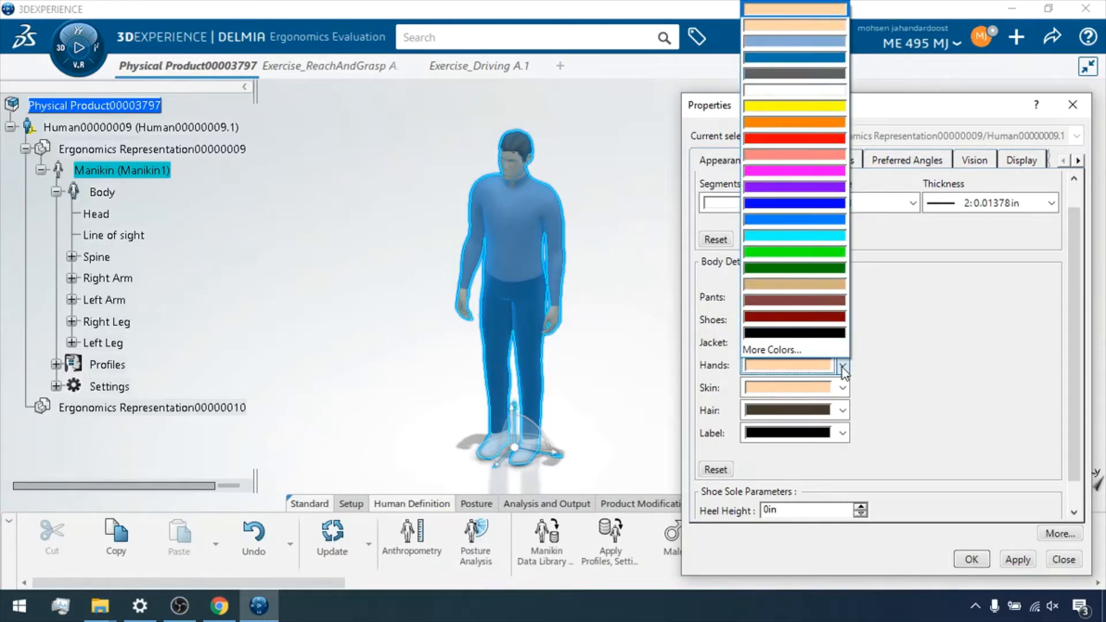
{"action": "left_click", "coordinate": [841, 367]}
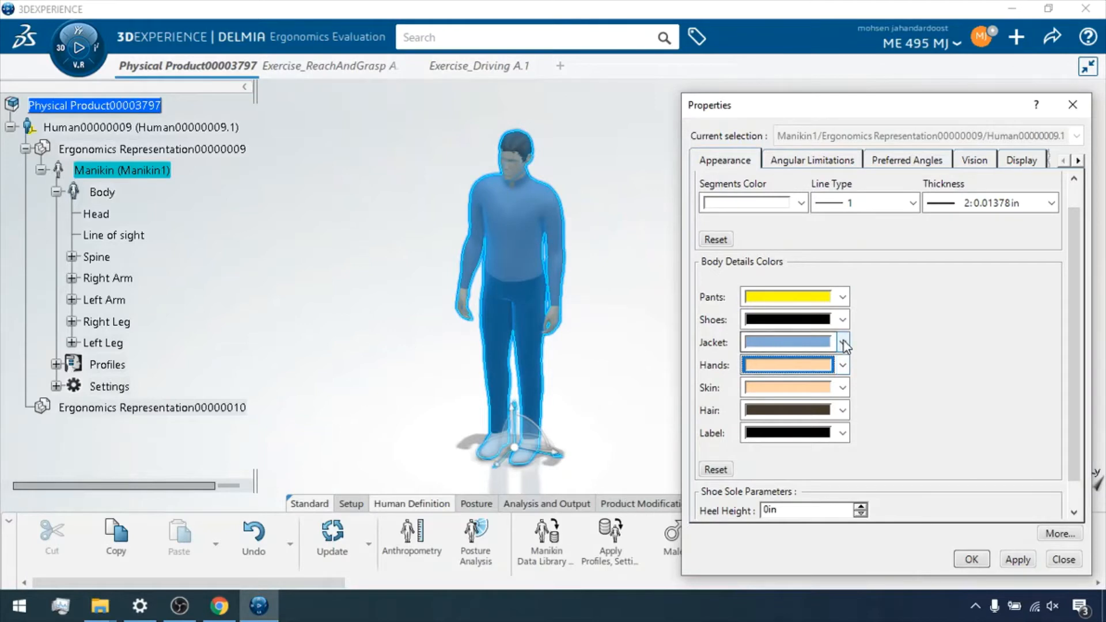
- Leave the jacket color unchanged, expand Manikin1's properties to all categories, and show its referential settings
{"action": "left_click", "coordinate": [844, 344]}
{"action": "left_click", "coordinate": [876, 332]}
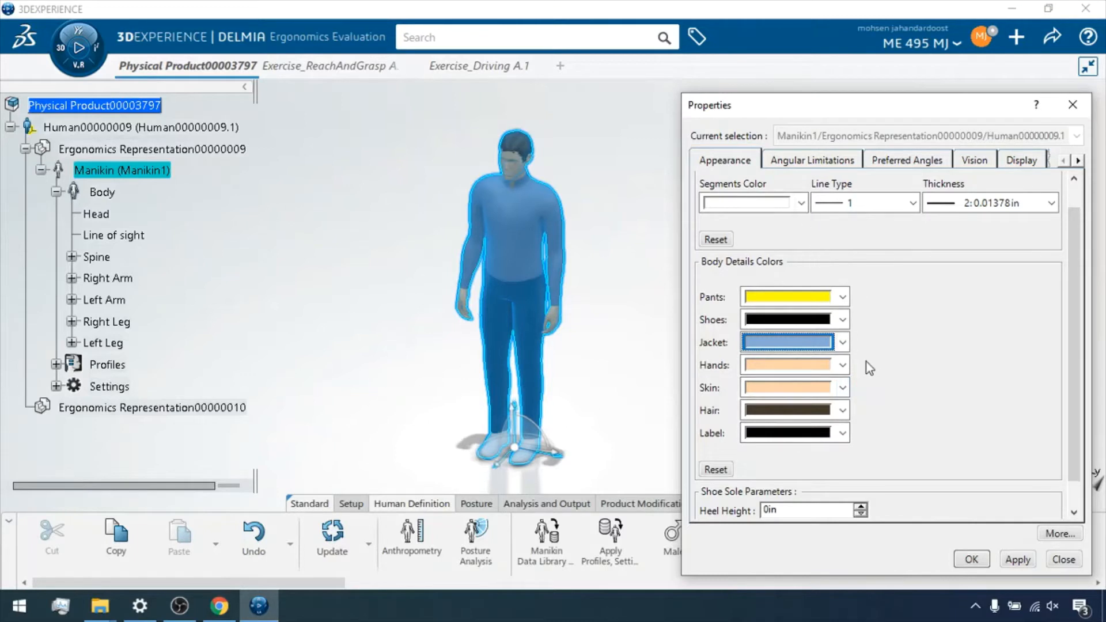
{"action": "left_click", "coordinate": [1055, 529]}
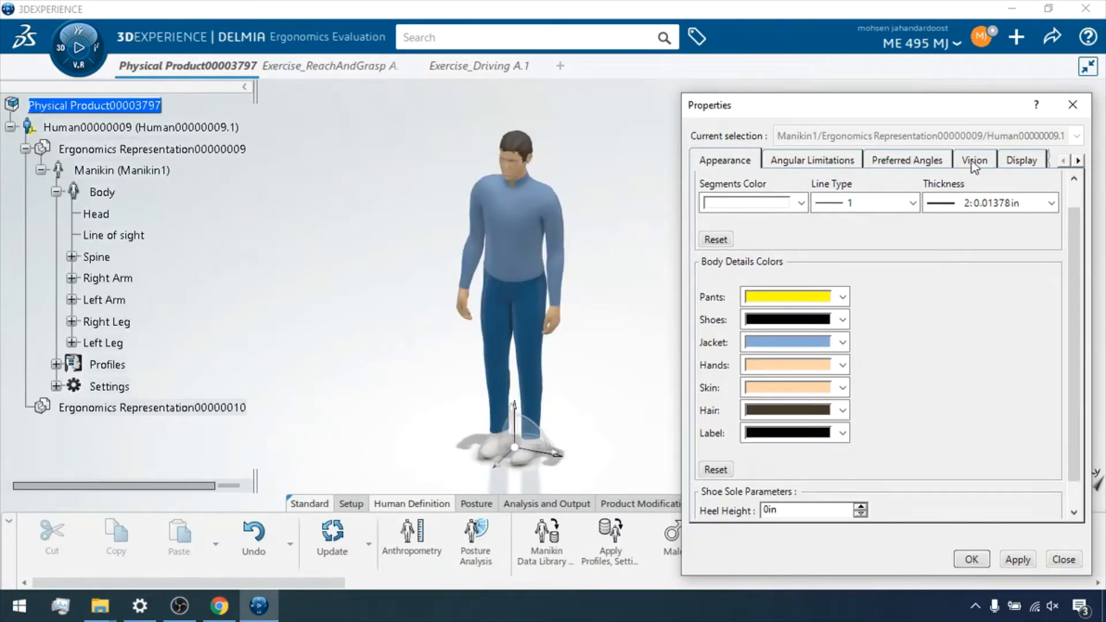
{"action": "left_click", "coordinate": [1078, 161]}
{"action": "left_click", "coordinate": [1078, 162]}
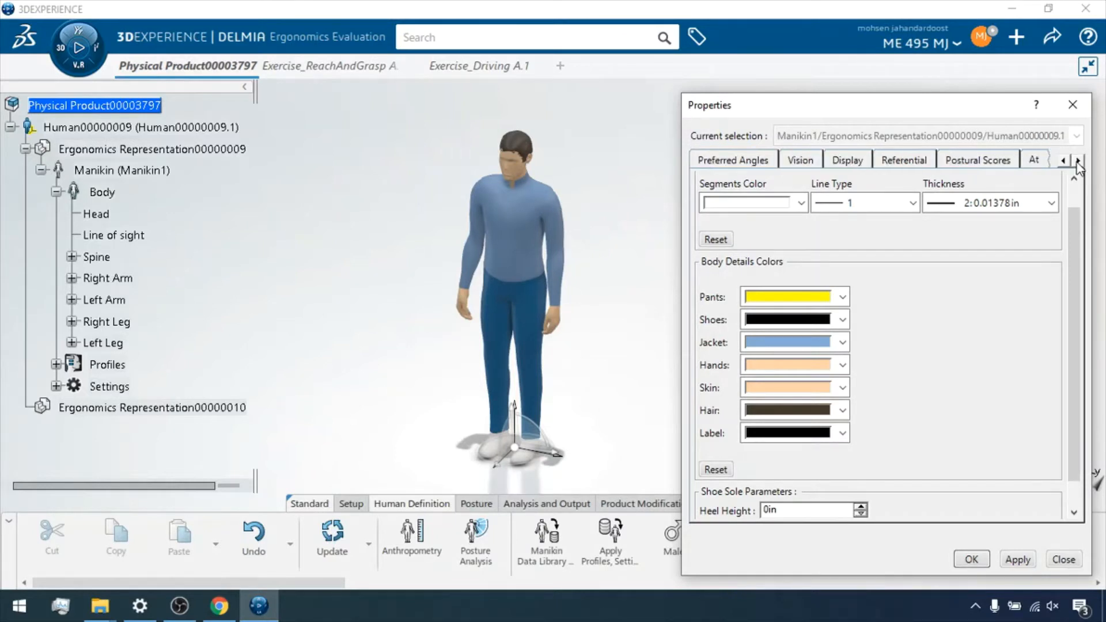
{"action": "left_click", "coordinate": [904, 161]}
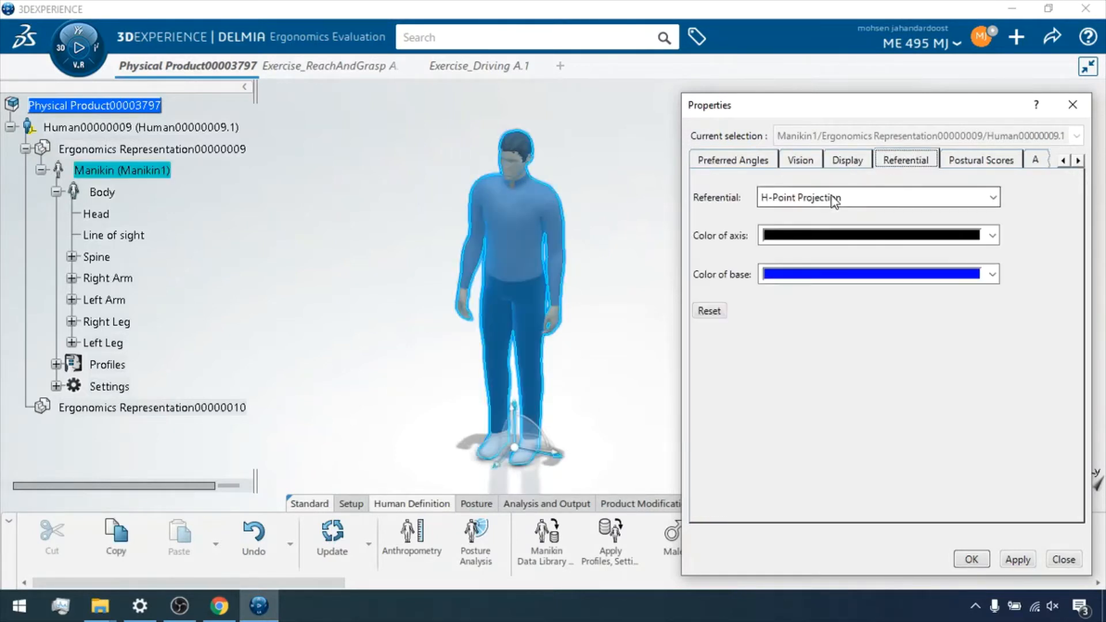
- Try Between Feet and H-Point as the manikin's referential, and set it back to H-Point Projection
{"action": "left_click", "coordinate": [834, 200]}
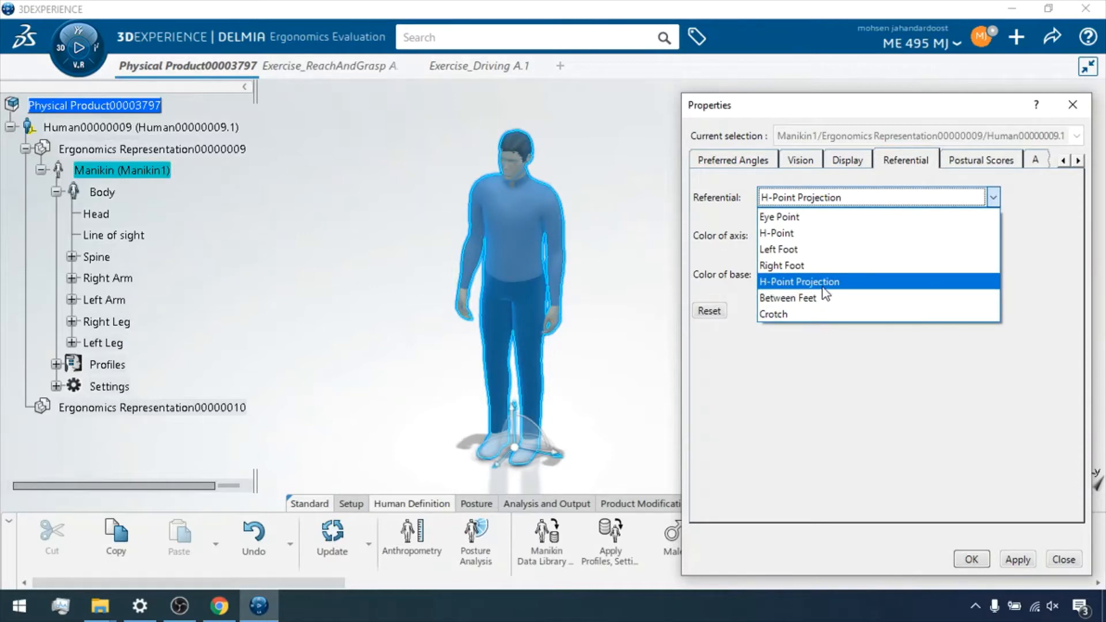
{"action": "left_click", "coordinate": [811, 297]}
{"action": "left_click", "coordinate": [810, 196]}
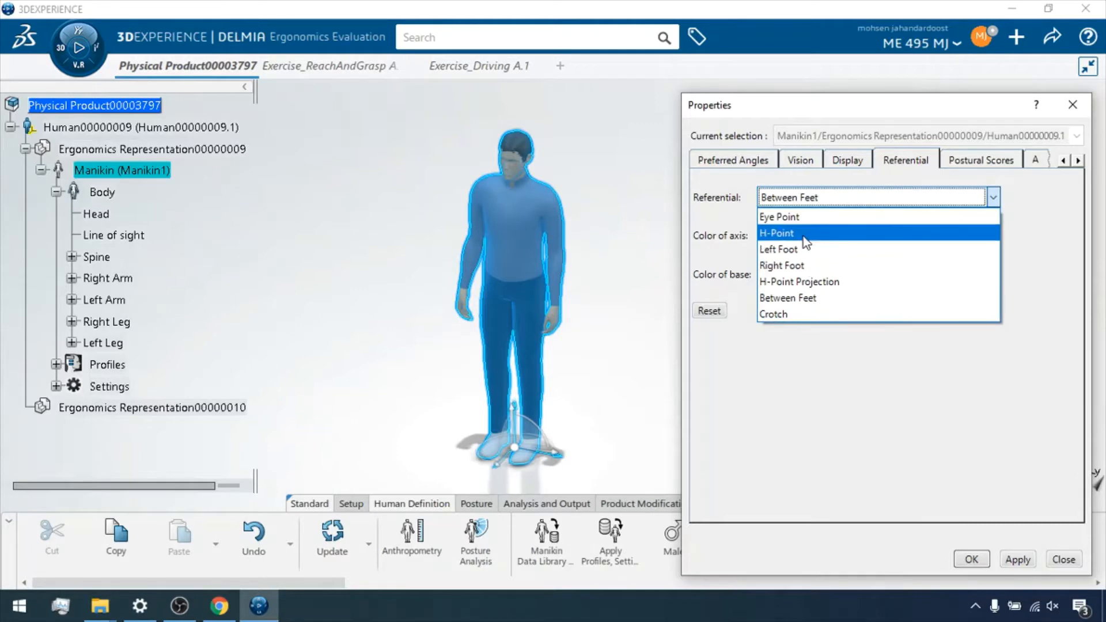
{"action": "left_click", "coordinate": [798, 233]}
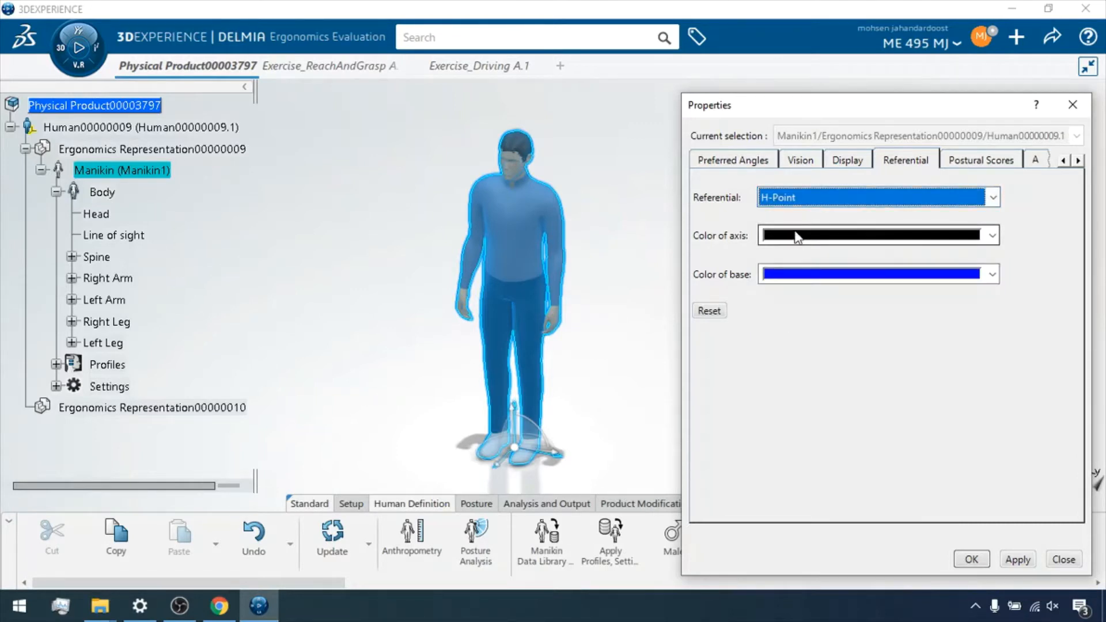
{"action": "left_click", "coordinate": [804, 197]}
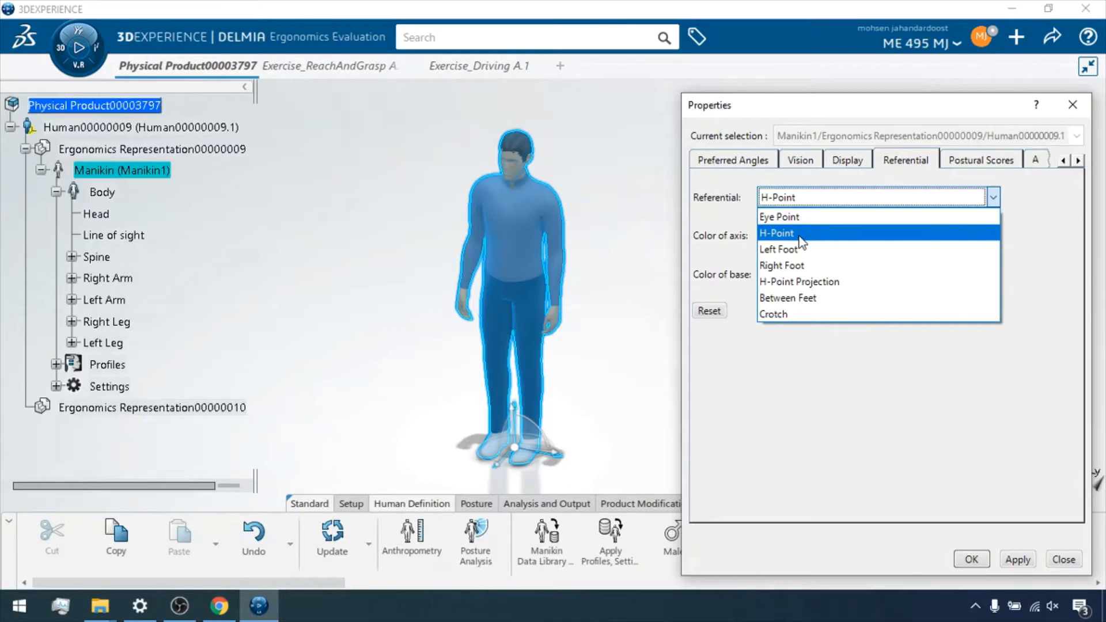
{"action": "left_click", "coordinate": [821, 286]}
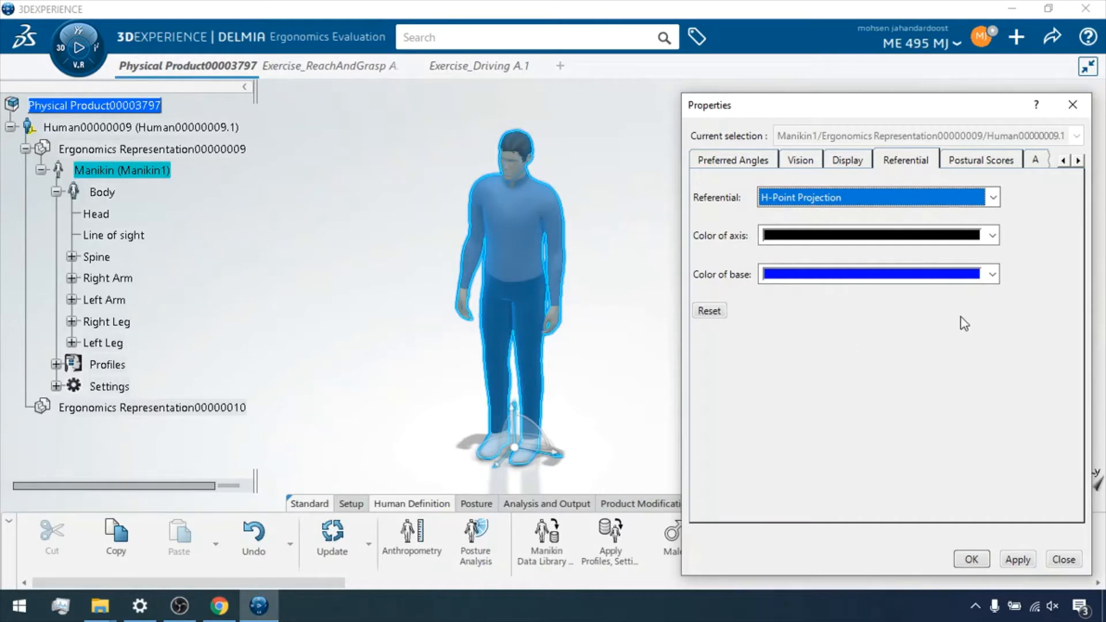
- Review the manikin's field of view and visual limits in its vision properties, and confirm the property changes
{"action": "left_click", "coordinate": [836, 164]}
{"action": "left_click", "coordinate": [801, 163]}
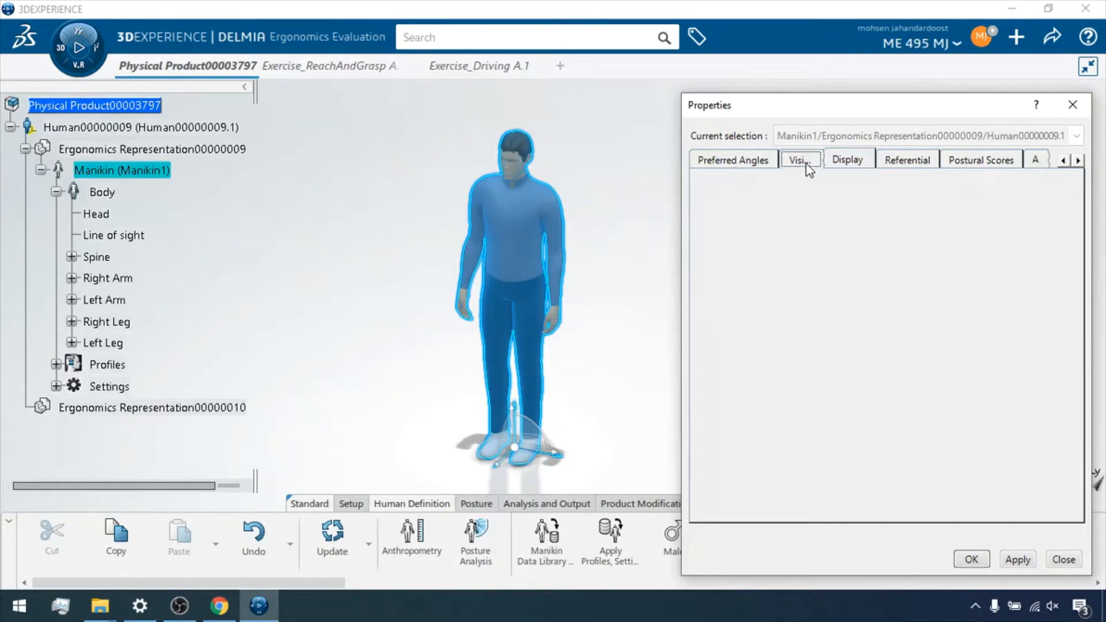
{"action": "scroll", "coordinate": [986, 283], "scroll_direction": "down", "scroll_amount": 2}
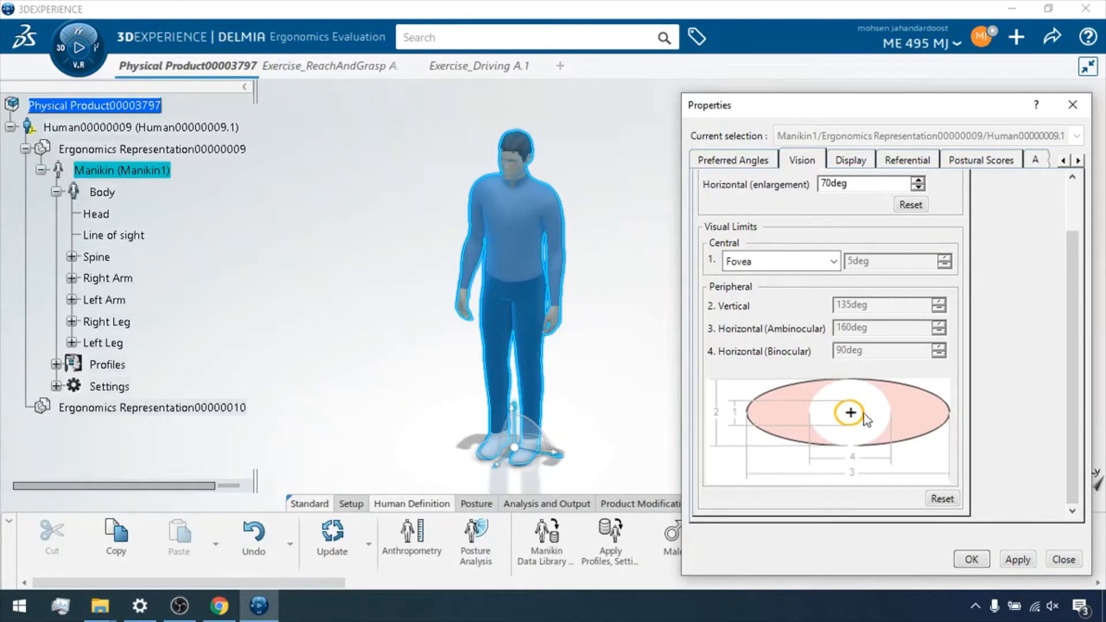
{"action": "scroll", "coordinate": [969, 343], "scroll_direction": "up", "scroll_amount": 2}
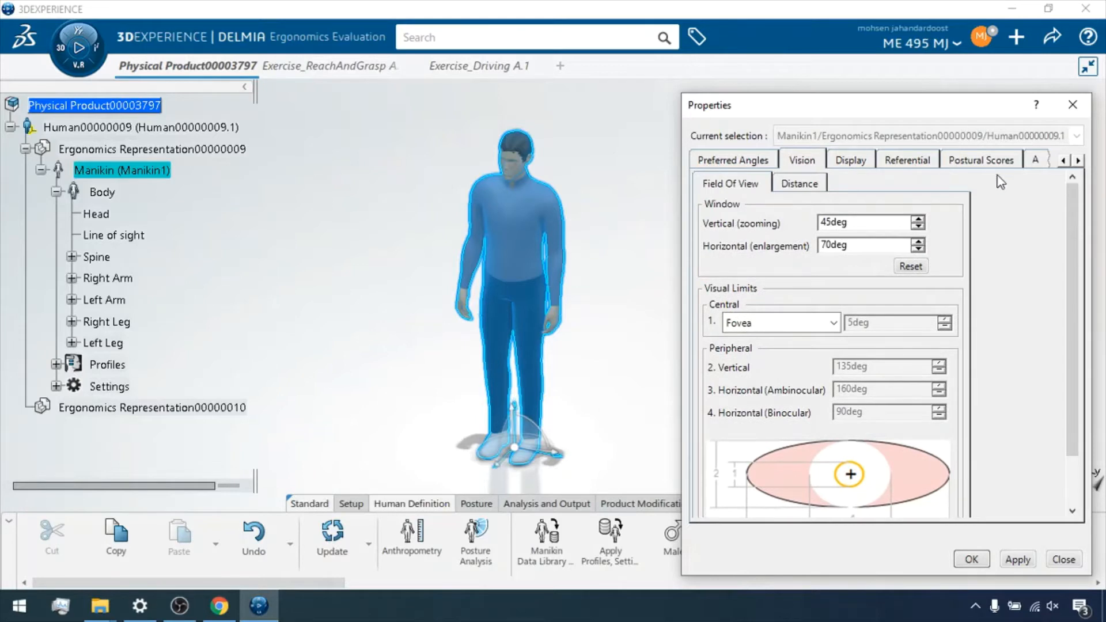
{"action": "left_click", "coordinate": [971, 559]}
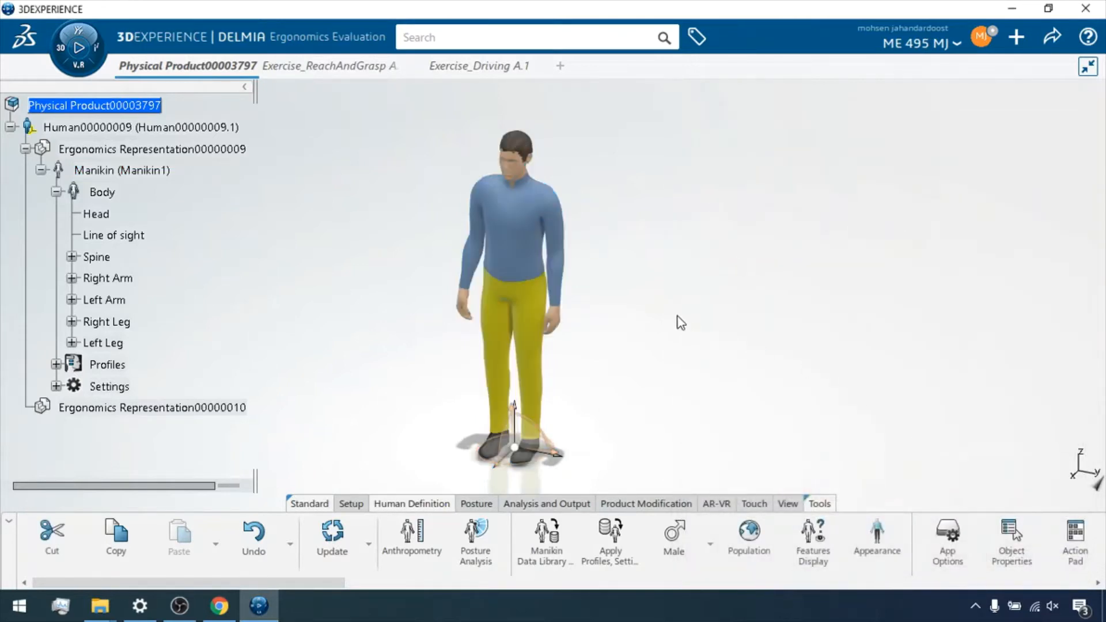
- Open the 3D Analysis Display for Manikin1, review its reach envelope, posture and balance options, and close it without changes
{"action": "left_click", "coordinate": [479, 504]}
{"action": "left_click", "coordinate": [543, 505]}
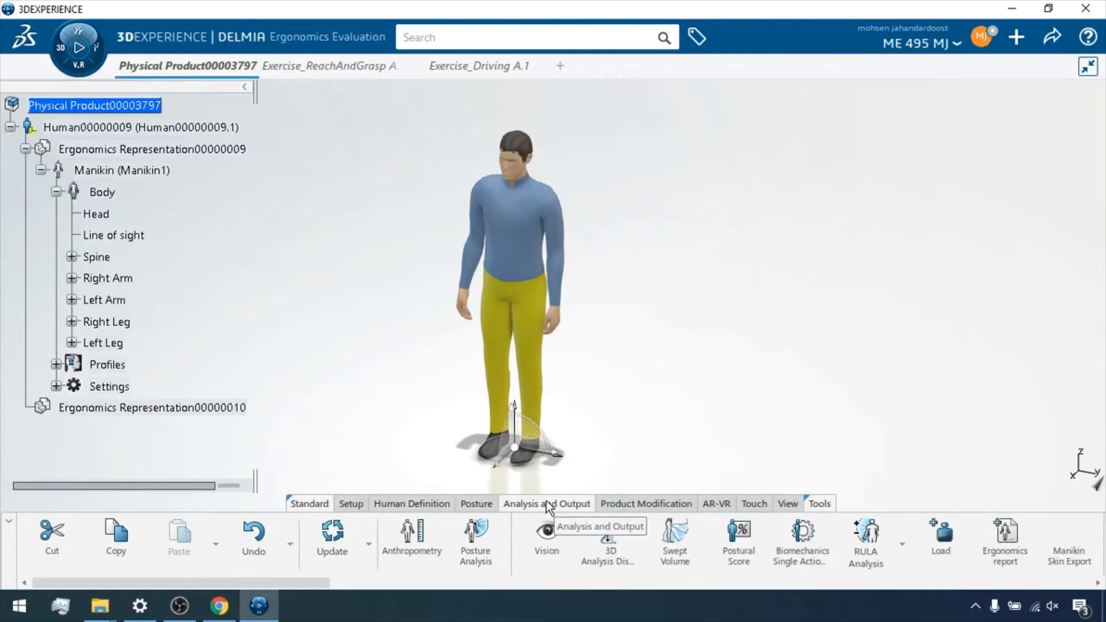
{"action": "left_click", "coordinate": [433, 582]}
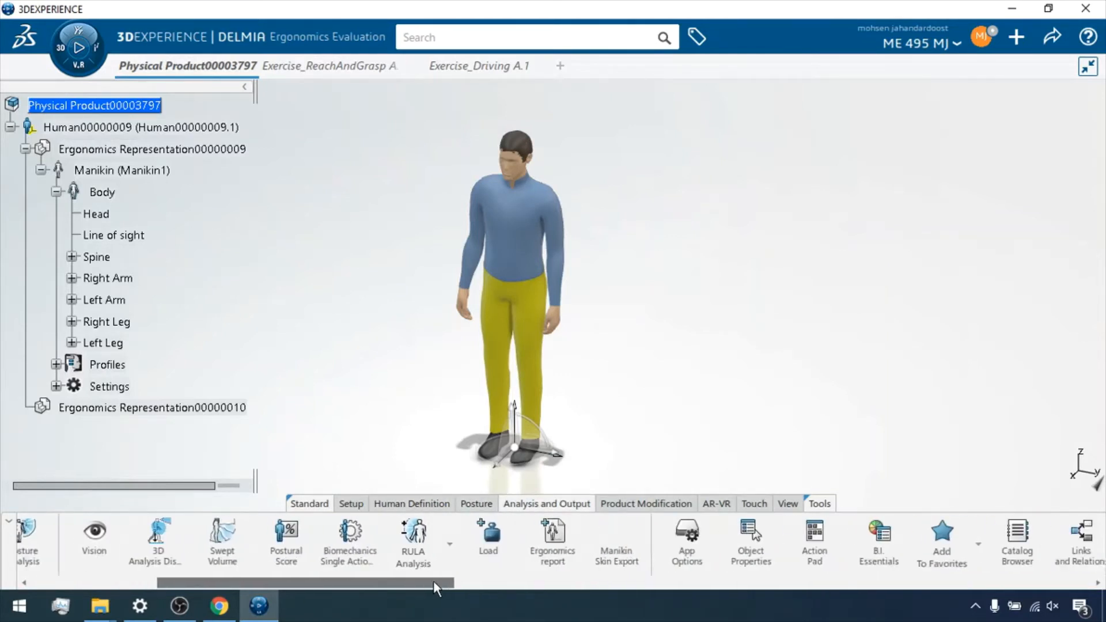
{"action": "left_click_drag", "start_coordinate": [444, 582], "coordinate": [305, 579]}
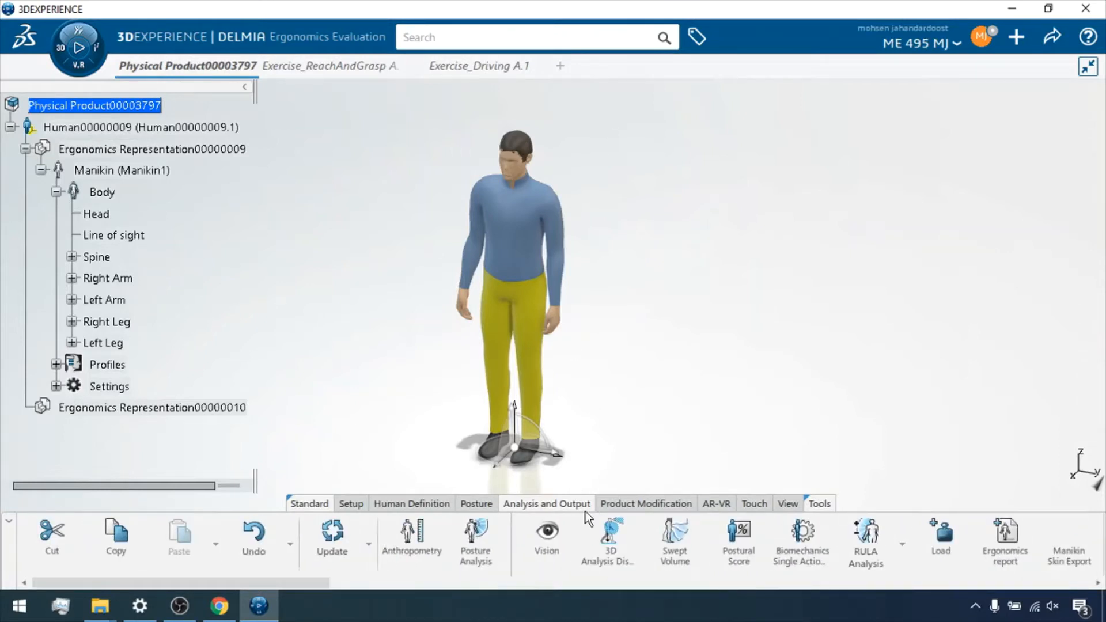
{"action": "left_click", "coordinate": [614, 547]}
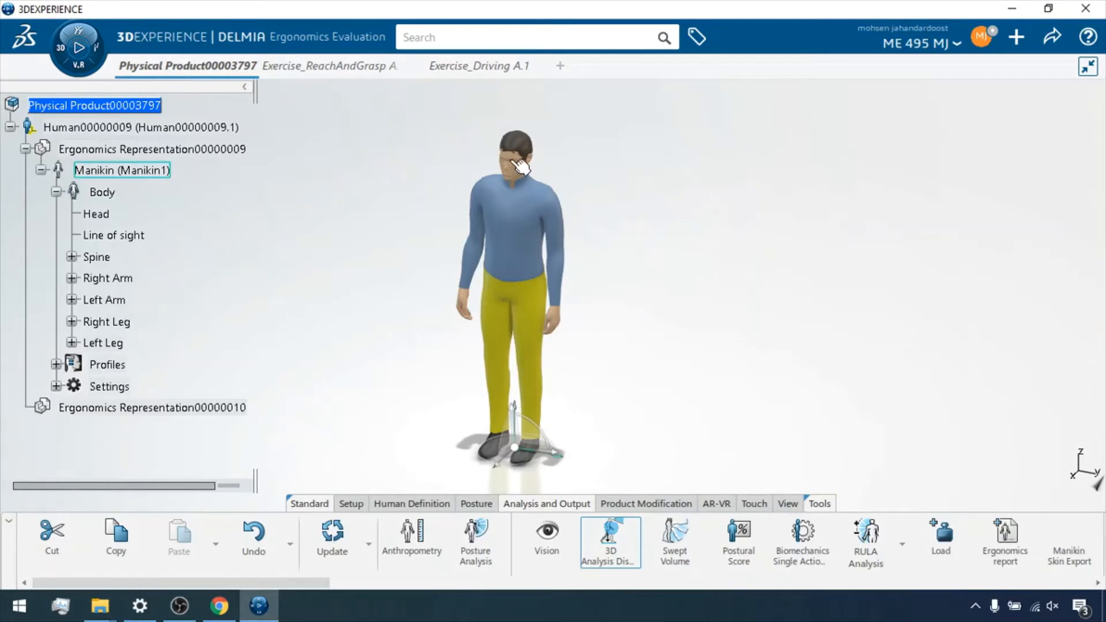
{"action": "left_click", "coordinate": [524, 173]}
{"action": "left_click_drag", "start_coordinate": [561, 136], "coordinate": [770, 129]}
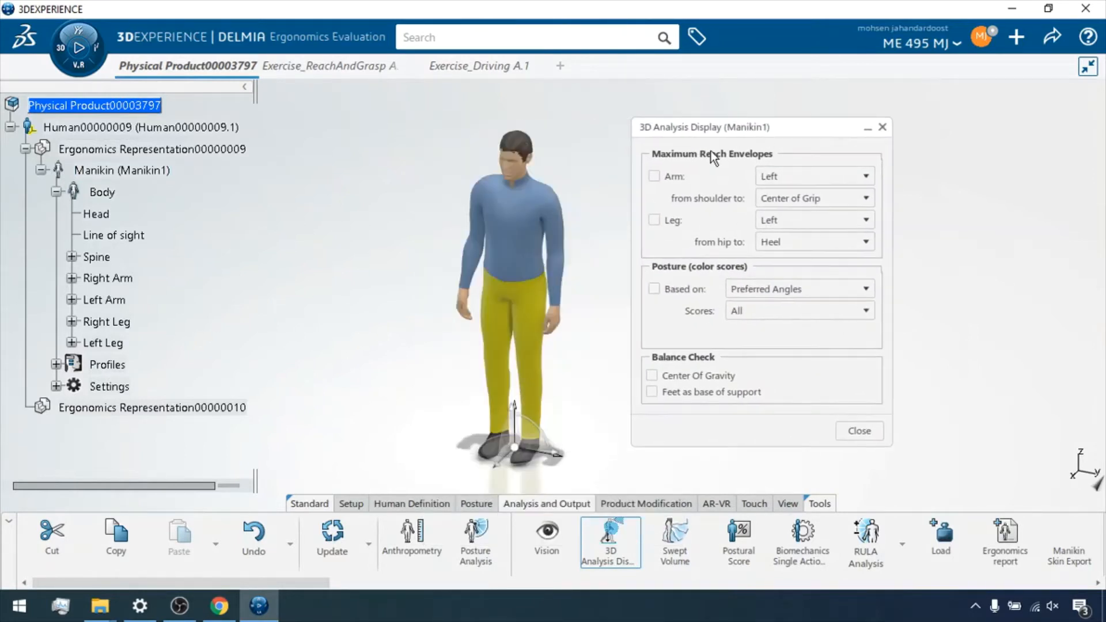
{"action": "left_click", "coordinate": [852, 435]}
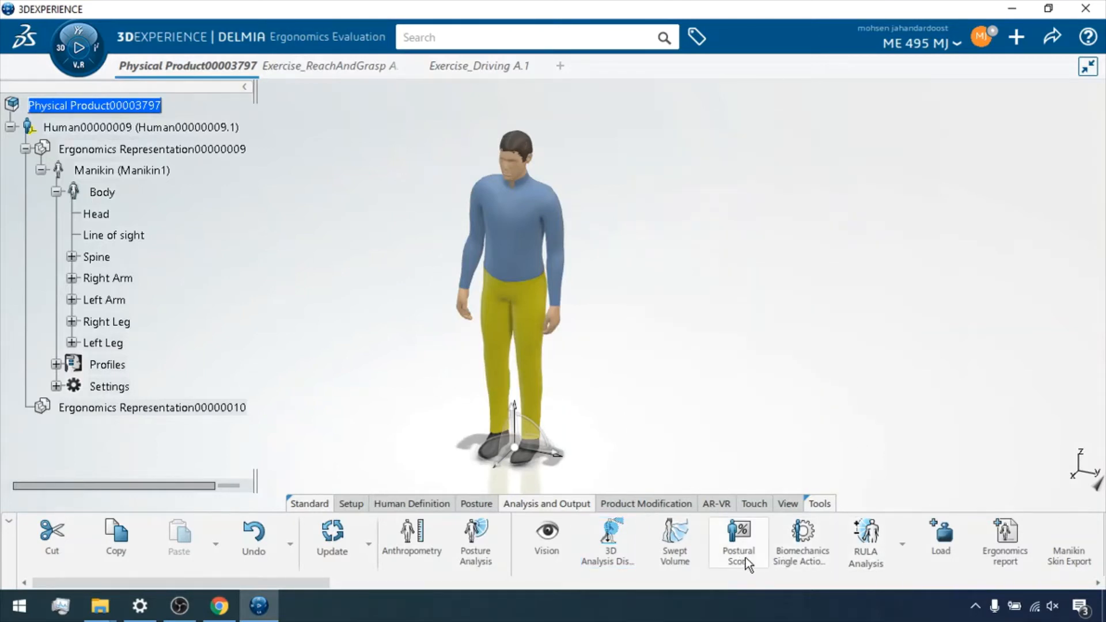
- Check the Swept Volume analysis for the manikin and close it without adding any segments
{"action": "left_click", "coordinate": [679, 552]}
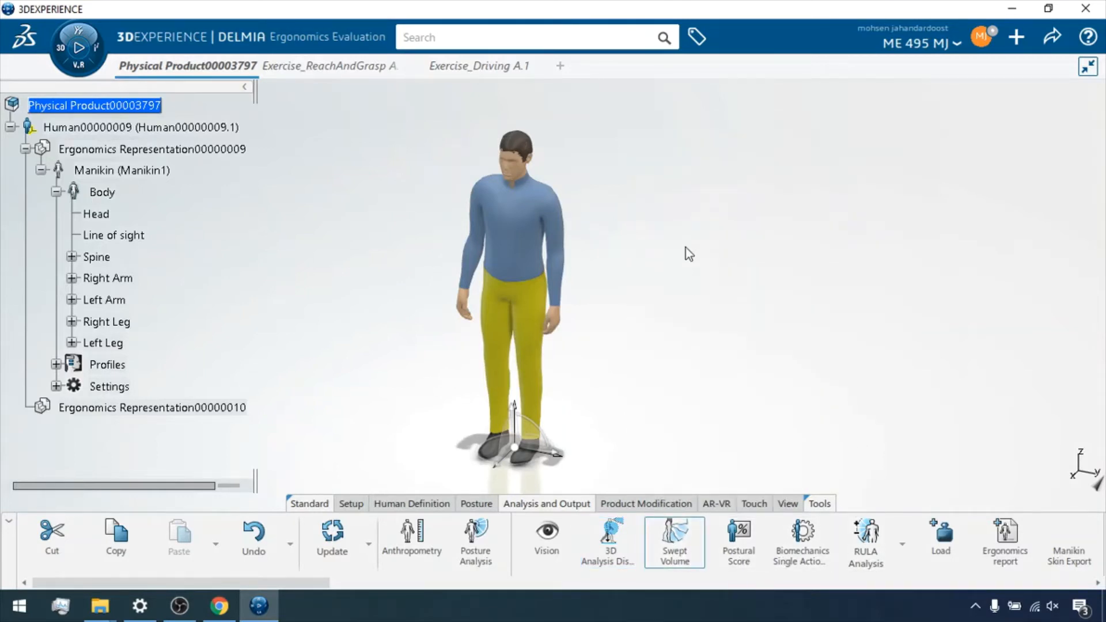
{"action": "left_click", "coordinate": [520, 170]}
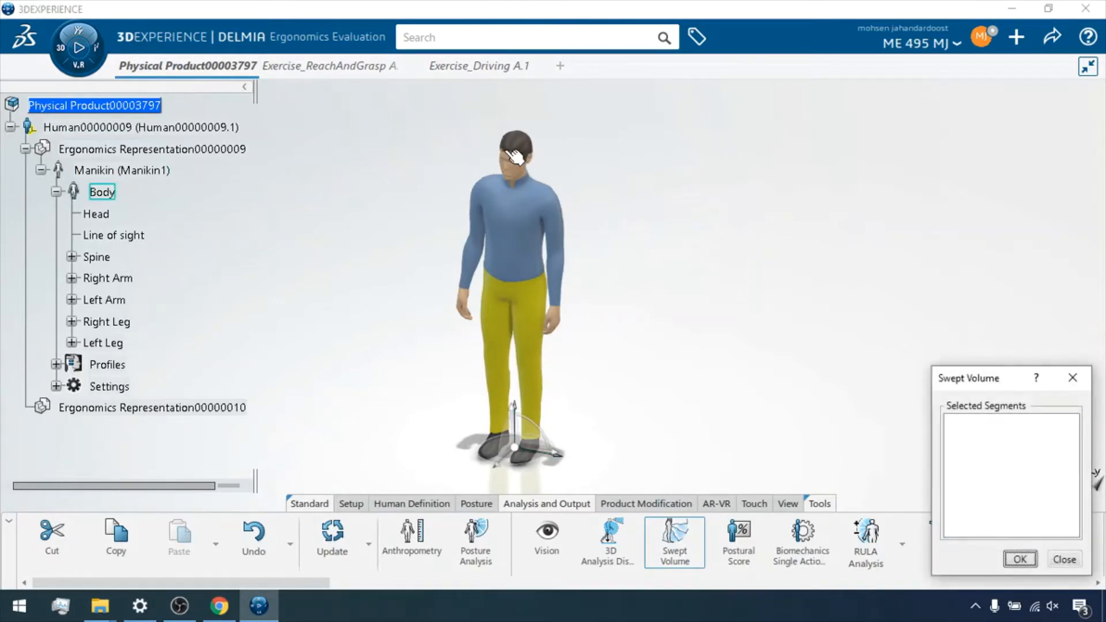
{"action": "left_click", "coordinate": [1072, 377]}
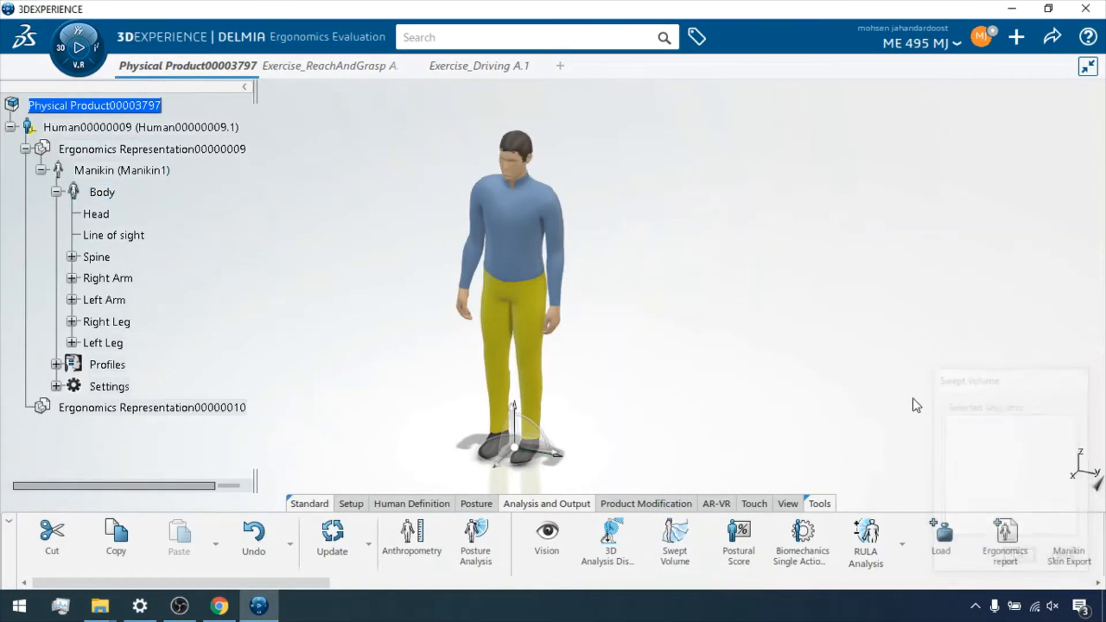
- Review the predefined postures available for the manikin among the profiles, settings and postures, and close without applying any
{"action": "left_click", "coordinate": [524, 167]}
{"action": "left_click", "coordinate": [573, 110]}
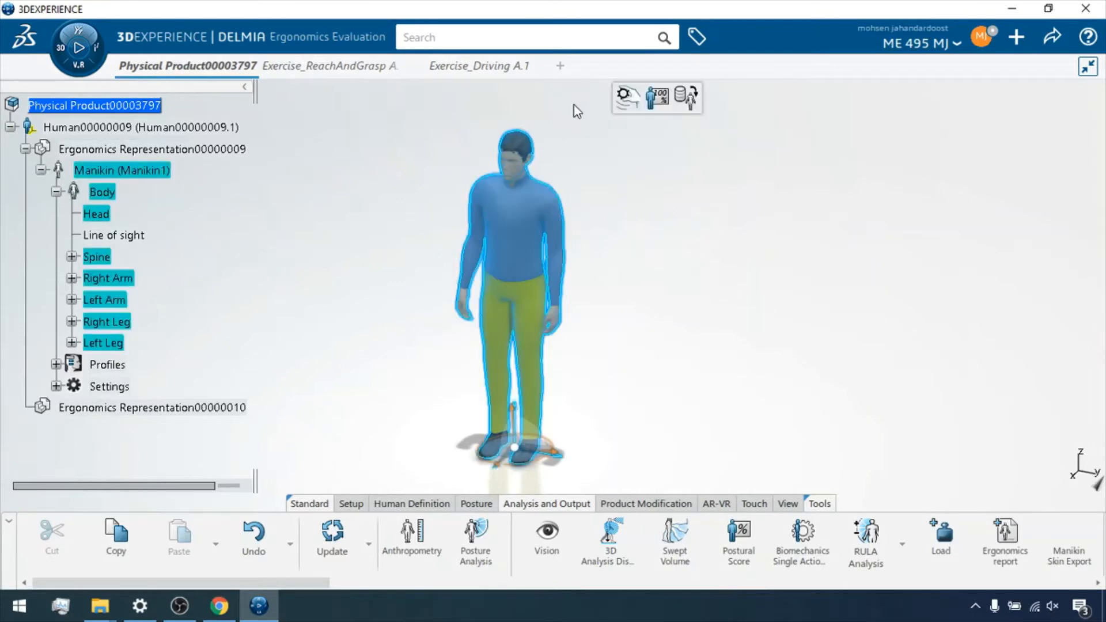
{"action": "left_click", "coordinate": [691, 106]}
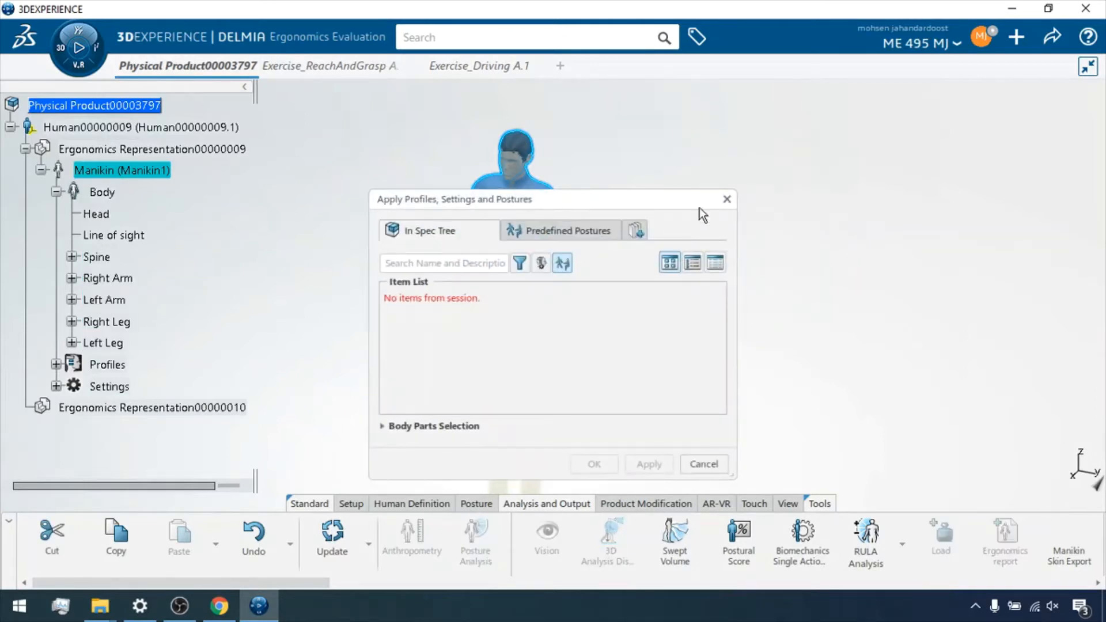
{"action": "left_click", "coordinate": [557, 232]}
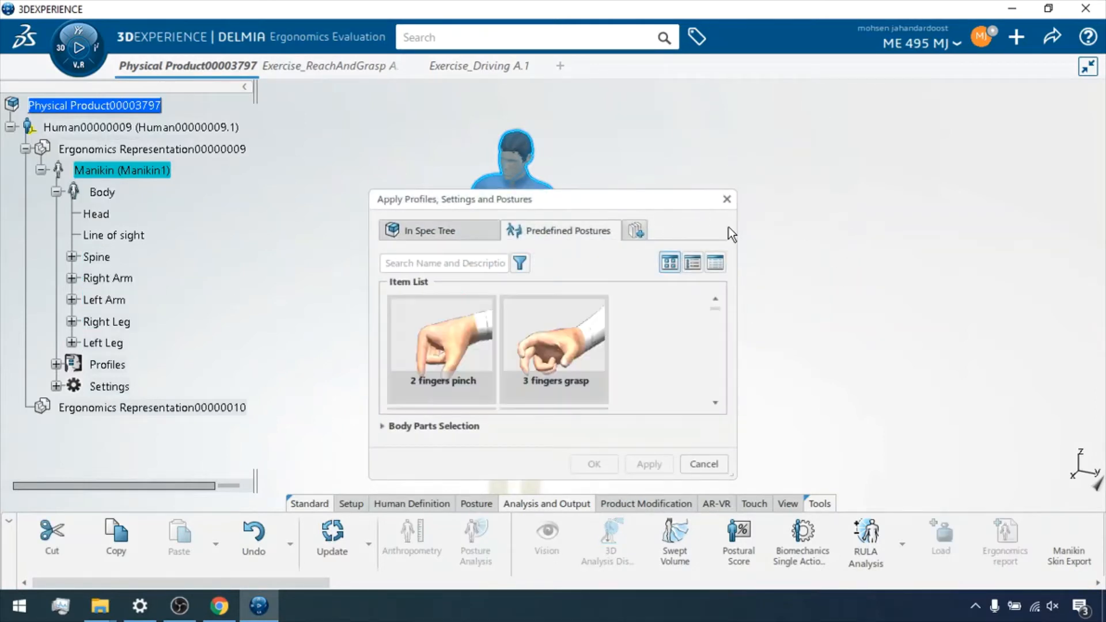
{"action": "left_click", "coordinate": [726, 199]}
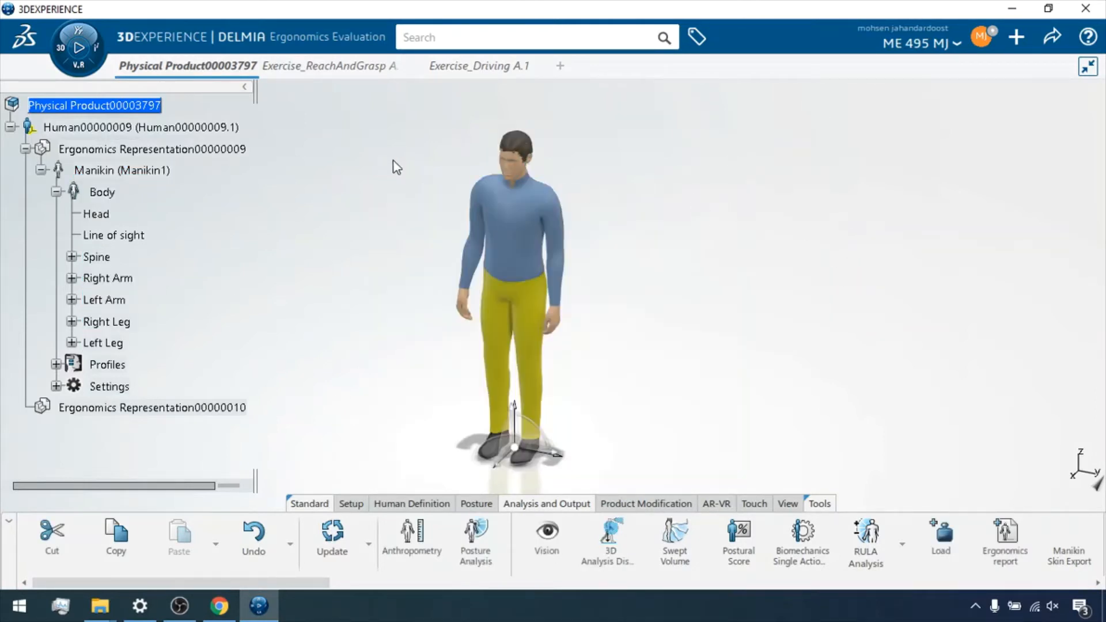
{"action": "left_click", "coordinate": [524, 164]}
{"action": "left_click", "coordinate": [569, 102]}
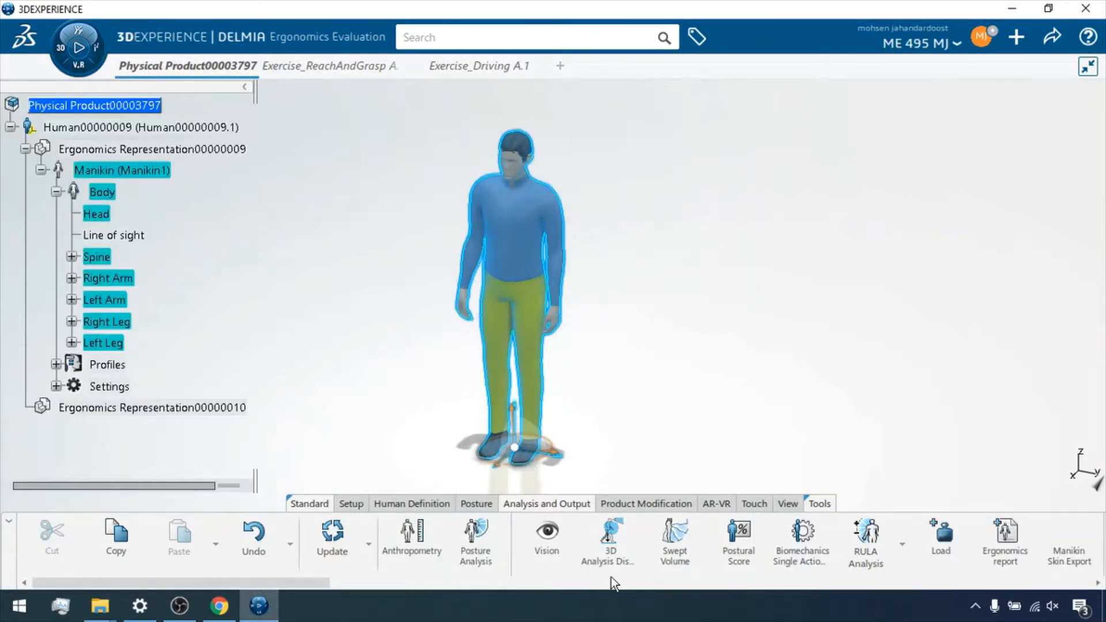
{"action": "left_click", "coordinate": [661, 538]}
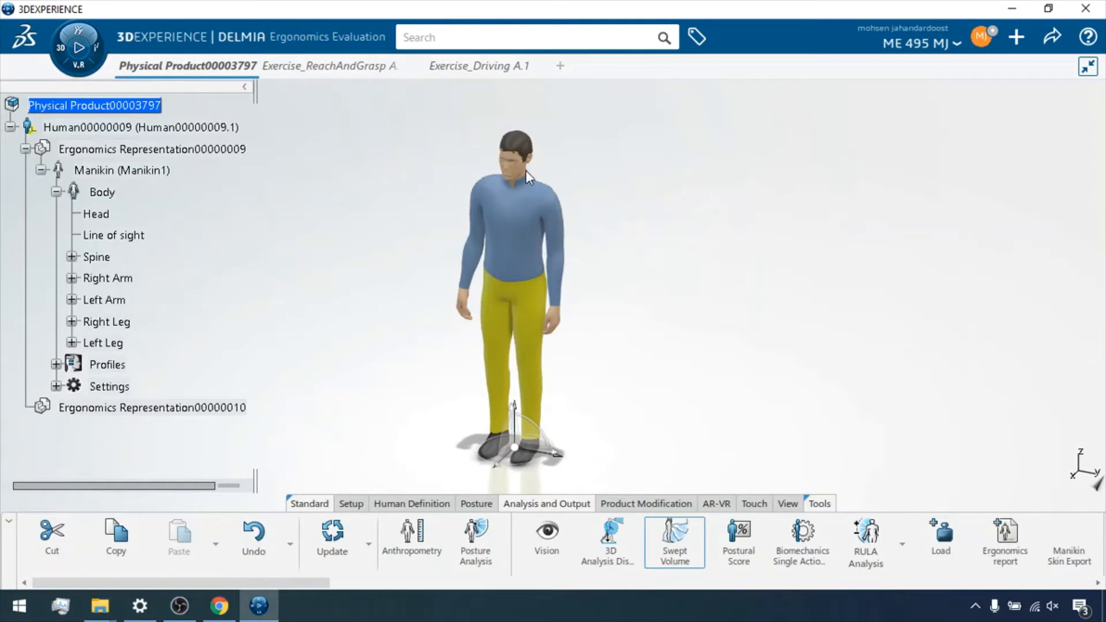
{"action": "left_click", "coordinate": [612, 541]}
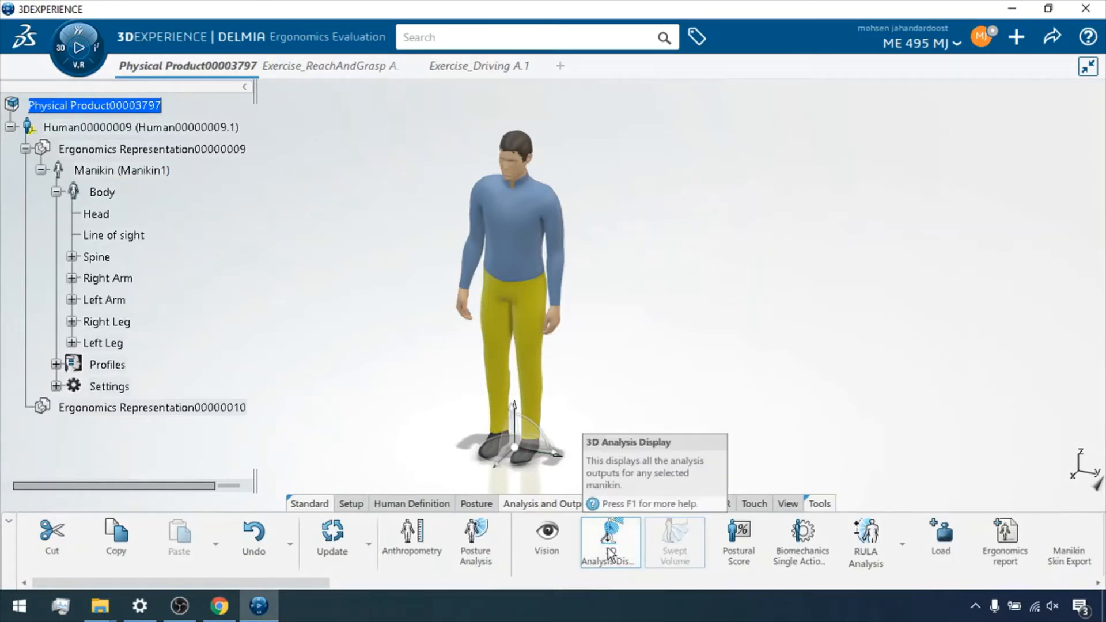
{"action": "left_click", "coordinate": [558, 543]}
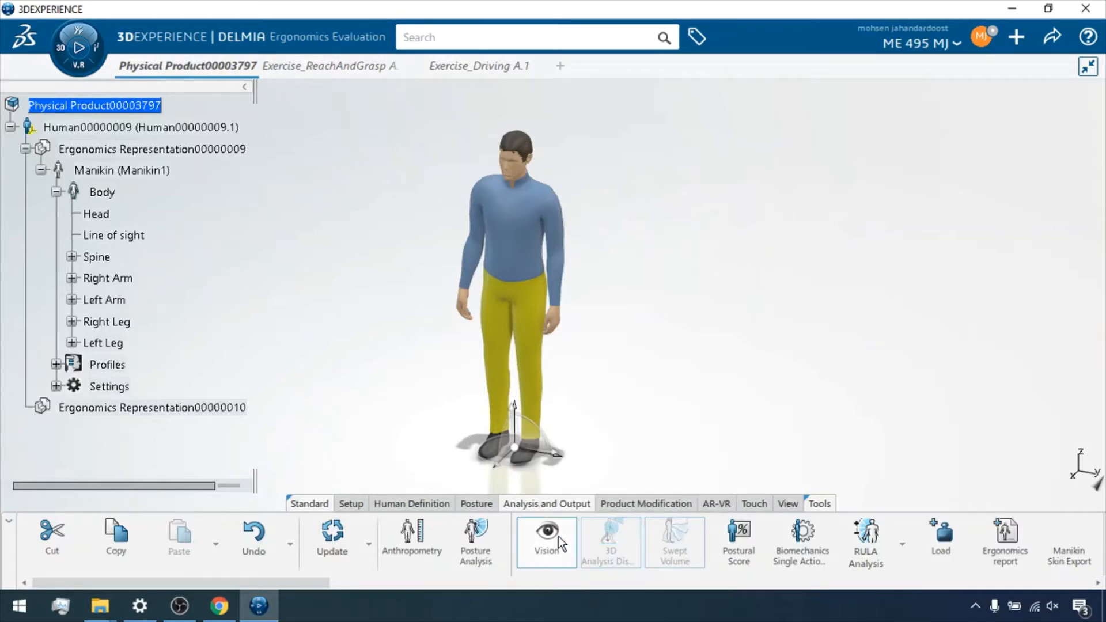
{"action": "left_click", "coordinate": [557, 543]}
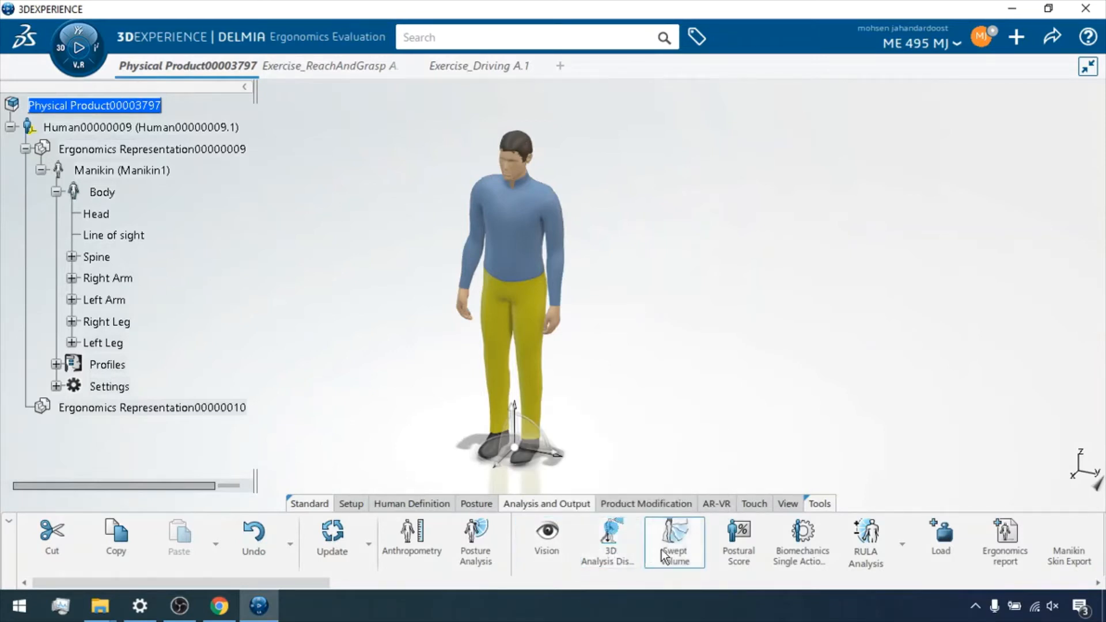
{"action": "left_click", "coordinate": [485, 504]}
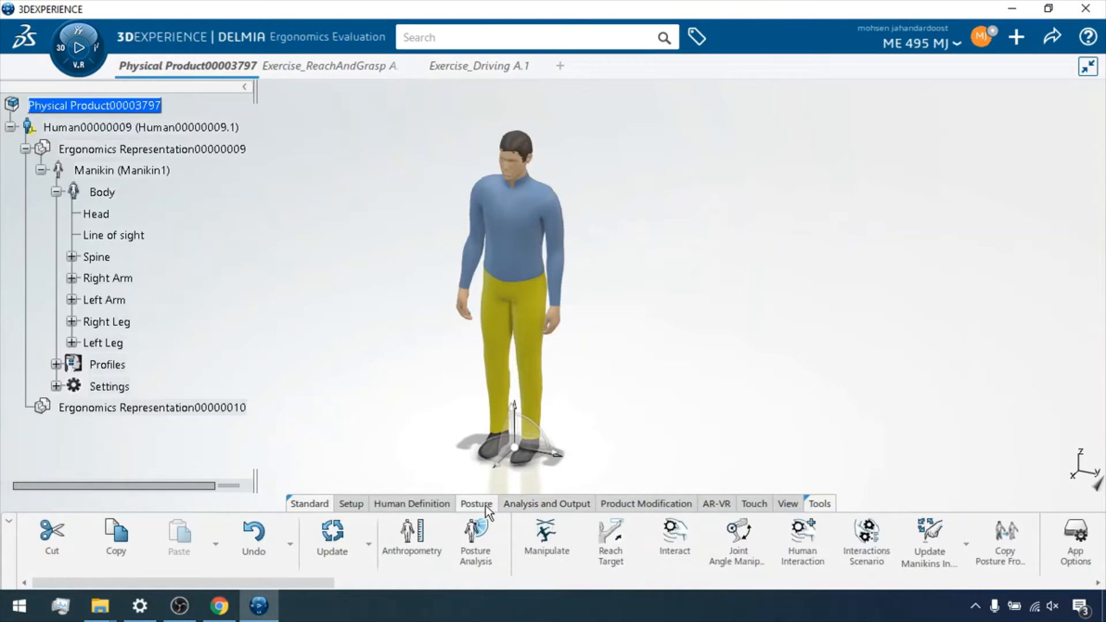
{"action": "left_click_drag", "start_coordinate": [291, 588], "coordinate": [325, 592]}
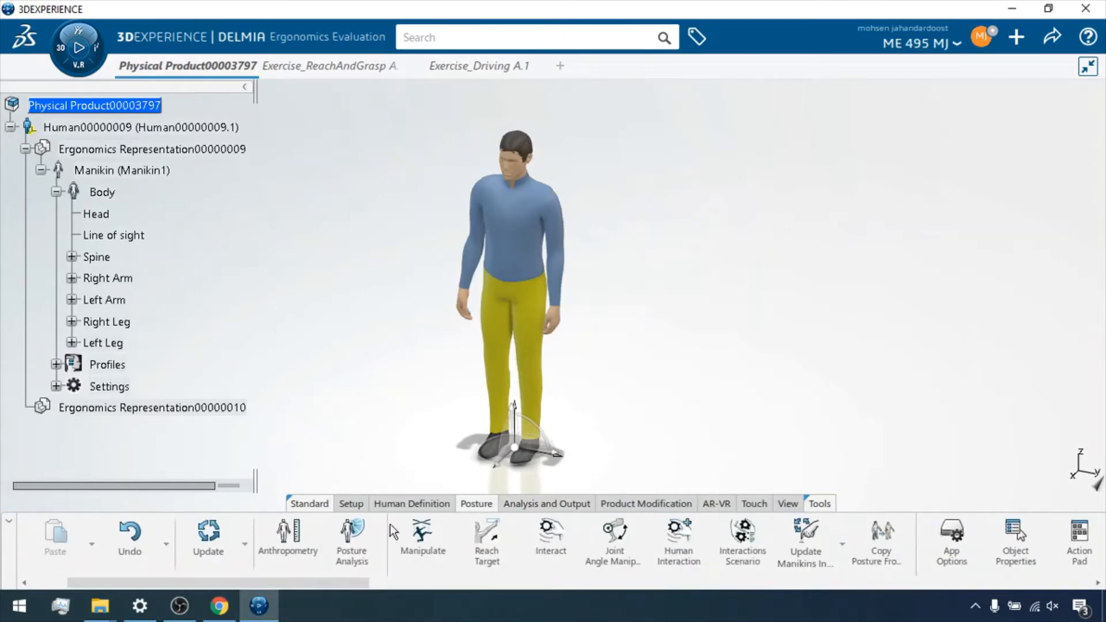
{"action": "left_click", "coordinate": [406, 505]}
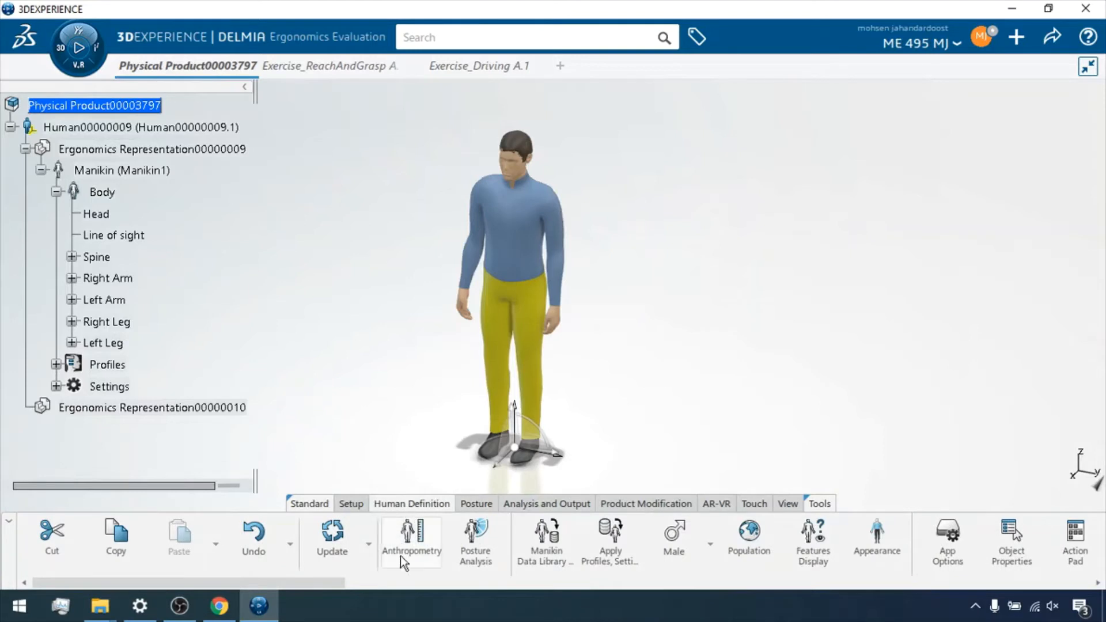
{"action": "left_click_drag", "start_coordinate": [327, 585], "coordinate": [423, 591]}
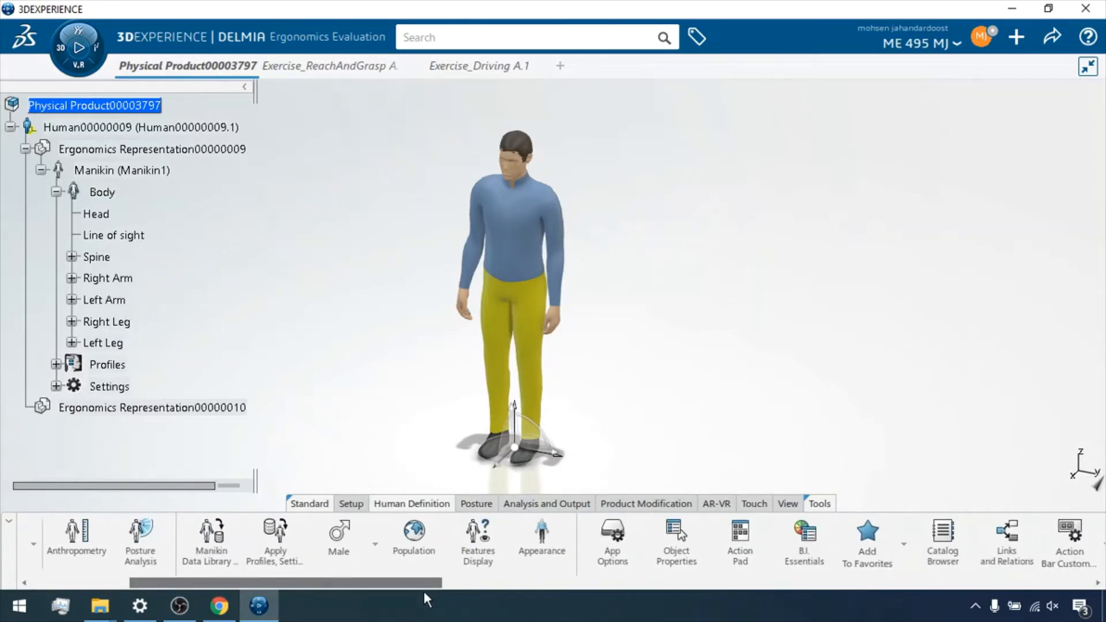
- Show and hide the manikin's segments in its features display, and turn on its line of sight
{"action": "left_click", "coordinate": [481, 544]}
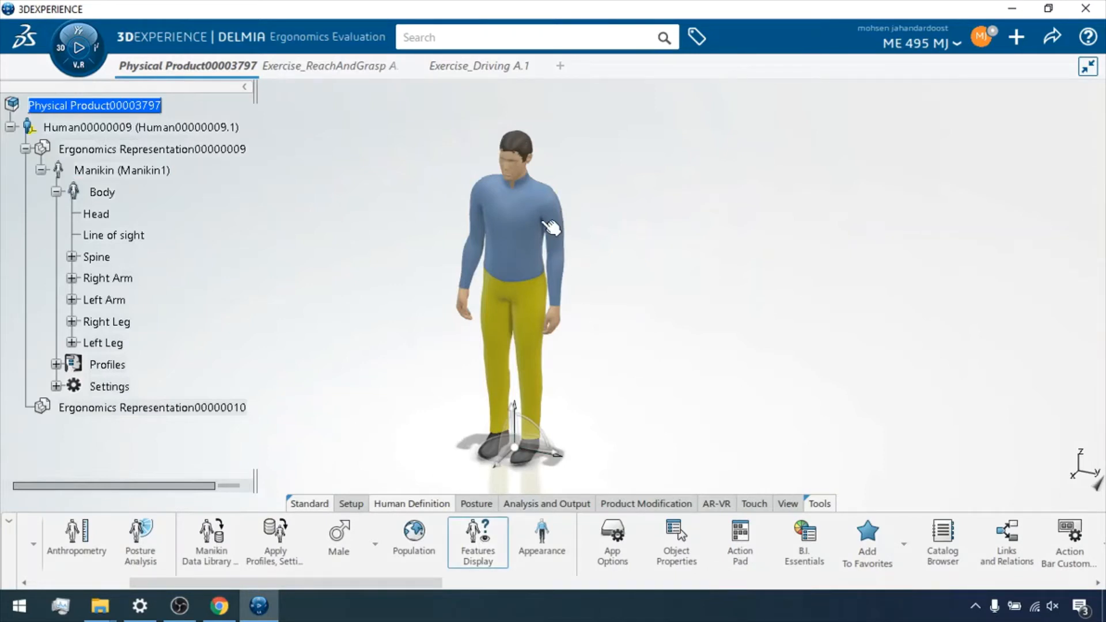
{"action": "left_click", "coordinate": [528, 166]}
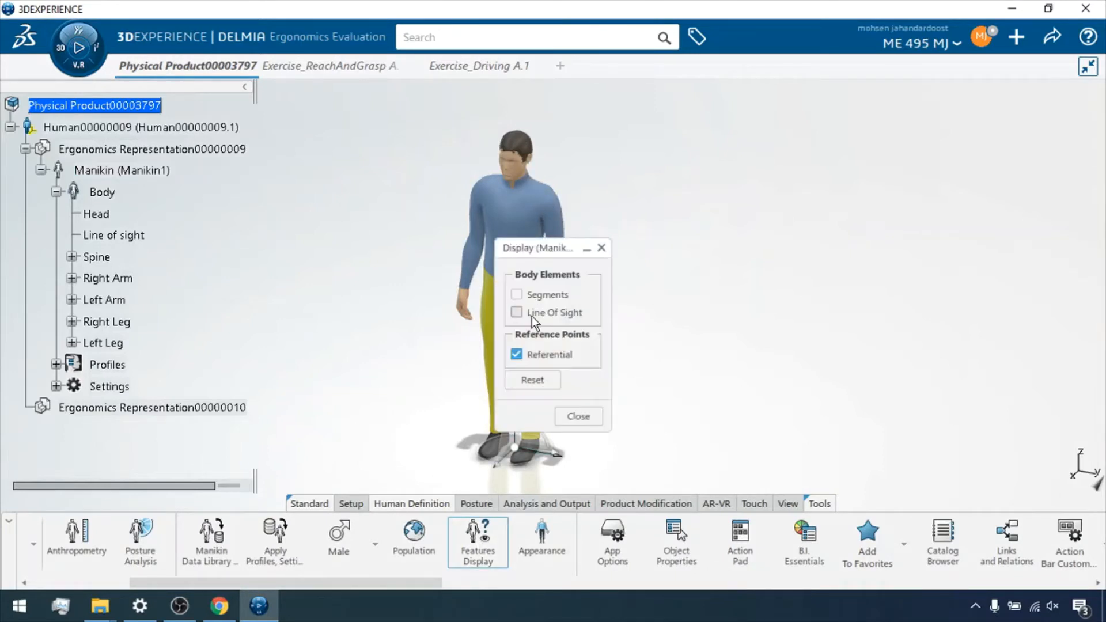
{"action": "left_click", "coordinate": [516, 296]}
{"action": "left_click_drag", "start_coordinate": [545, 250], "coordinate": [741, 228]}
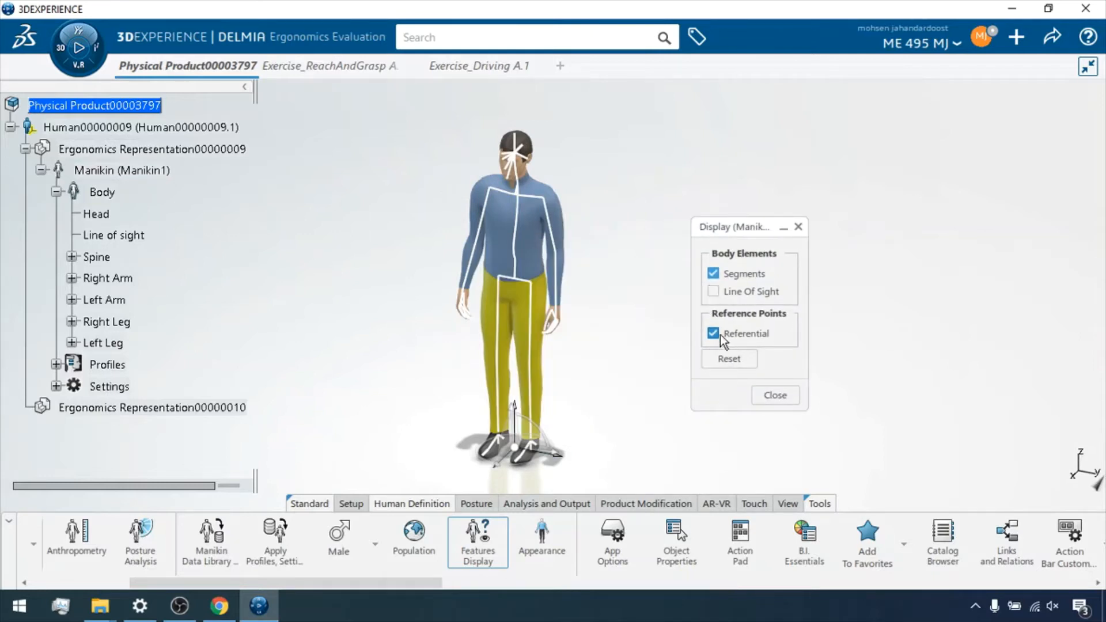
{"action": "left_click", "coordinate": [718, 274]}
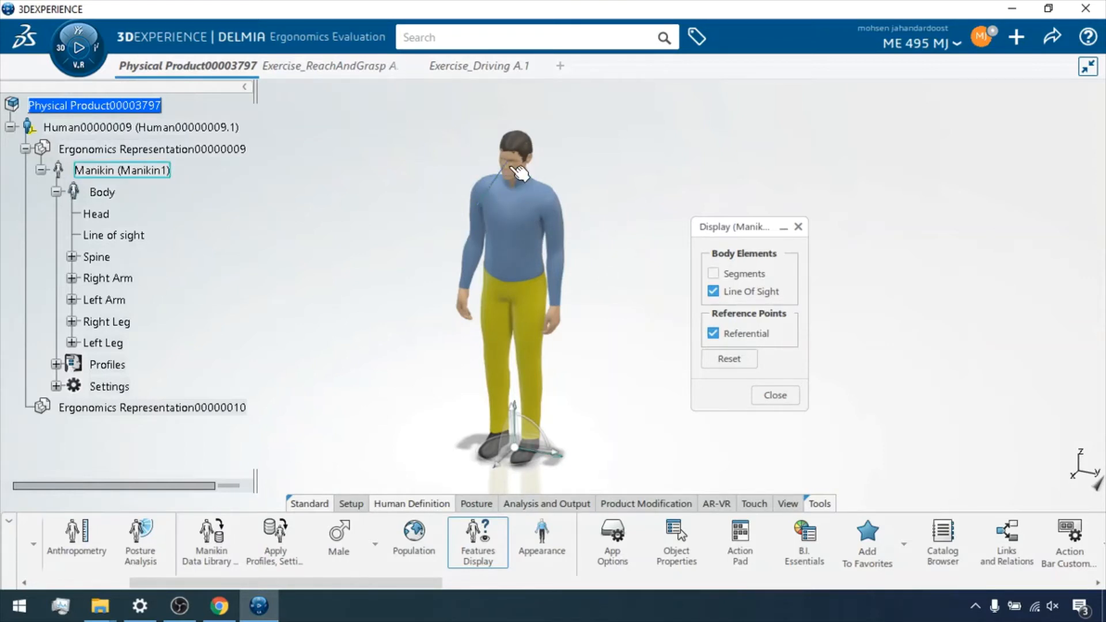
{"action": "left_click", "coordinate": [773, 396]}
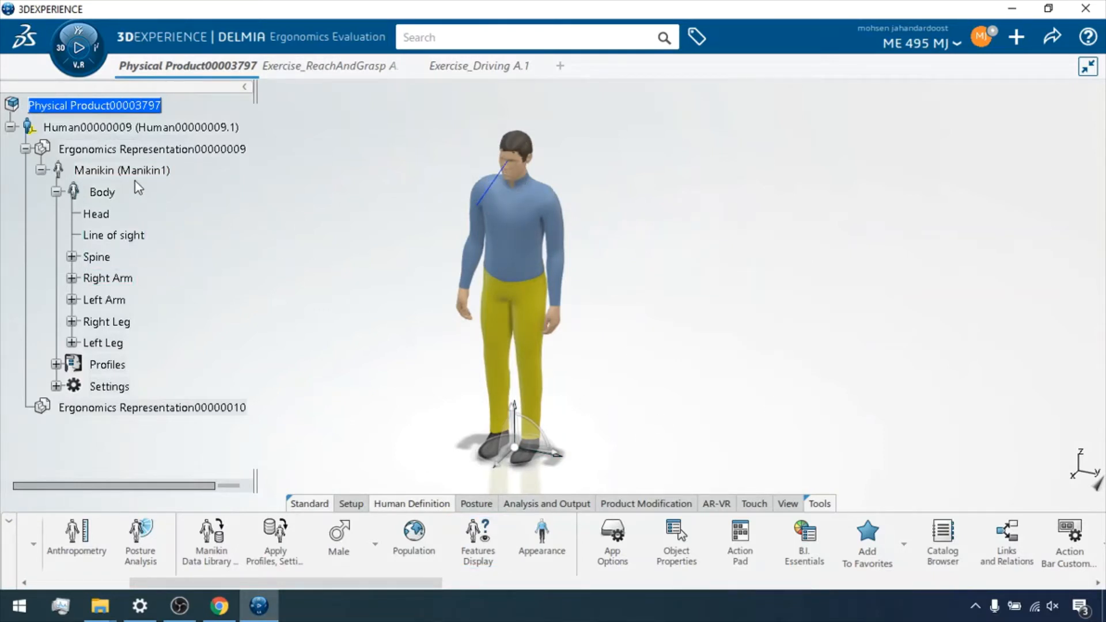
- Open the manikin's properties and check its manikin name setting
{"action": "left_click", "coordinate": [124, 172]}
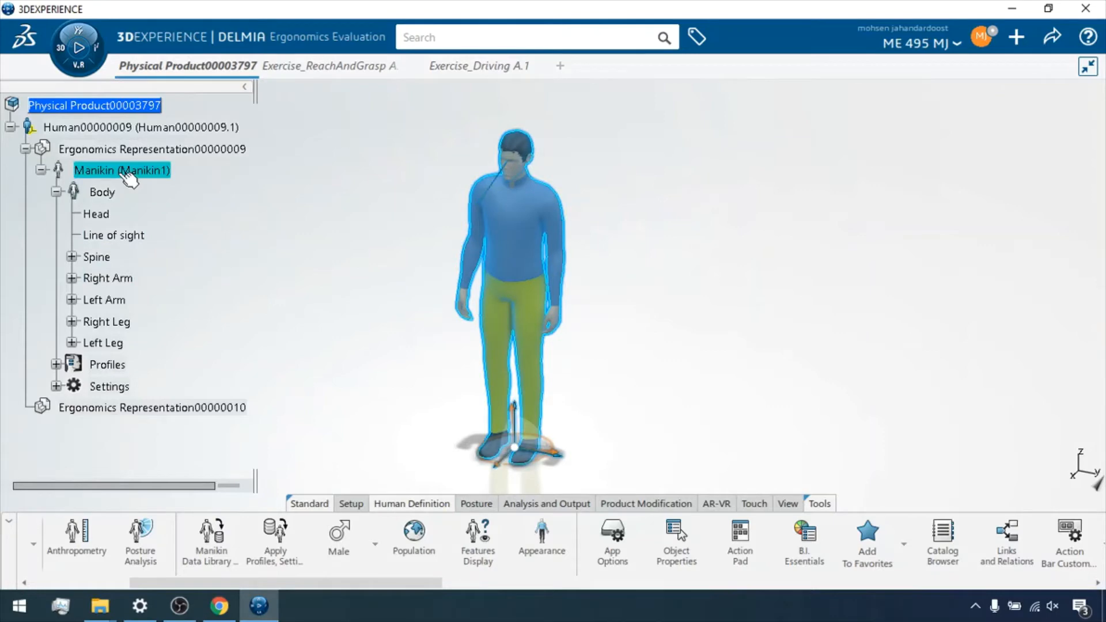
{"action": "right_click", "coordinate": [119, 171]}
{"action": "left_click", "coordinate": [166, 253]}
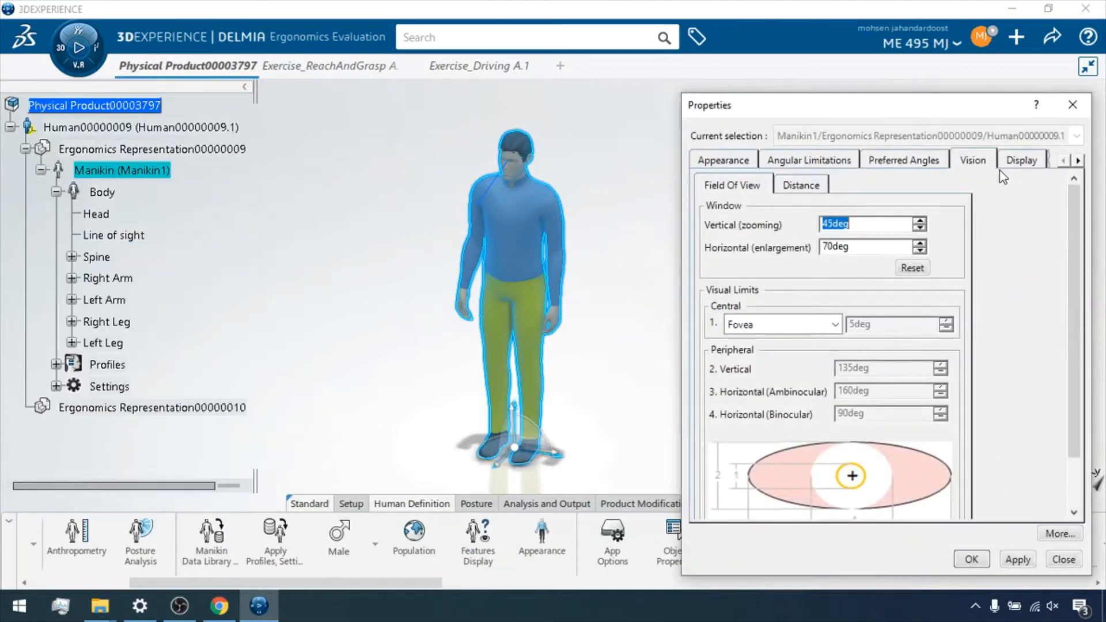
{"action": "left_click", "coordinate": [1078, 161]}
{"action": "left_click", "coordinate": [1077, 160]}
{"action": "left_click", "coordinate": [1077, 161]}
{"action": "left_click", "coordinate": [1078, 161]}
{"action": "left_click", "coordinate": [1078, 160]}
{"action": "left_click", "coordinate": [1078, 161]}
{"action": "left_click", "coordinate": [1077, 161]}
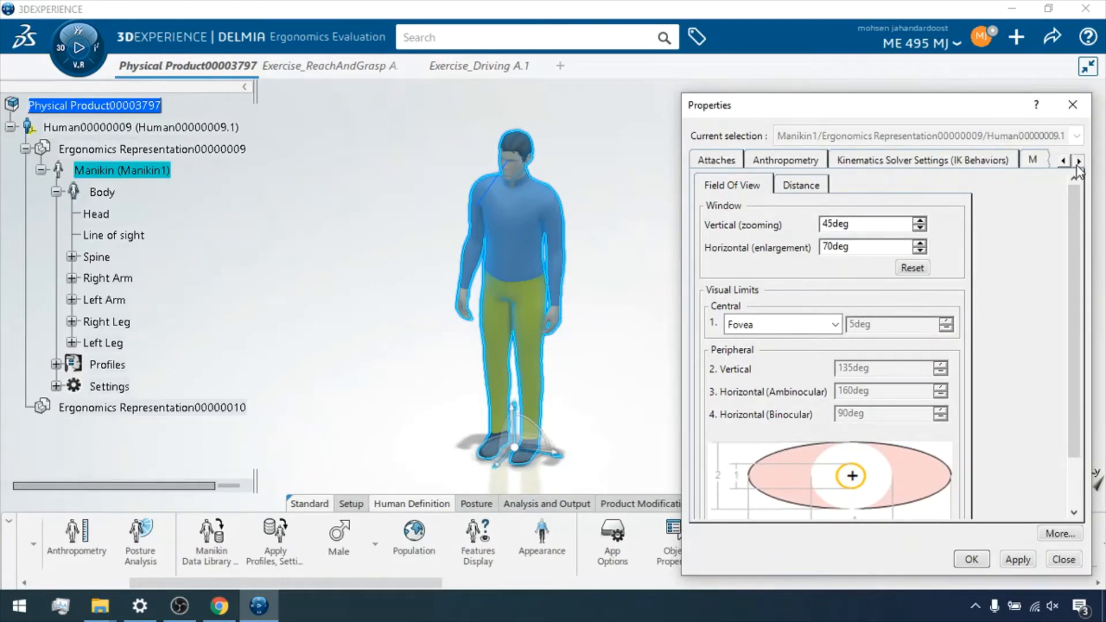
{"action": "left_click", "coordinate": [1077, 160]}
{"action": "left_click", "coordinate": [1006, 164]}
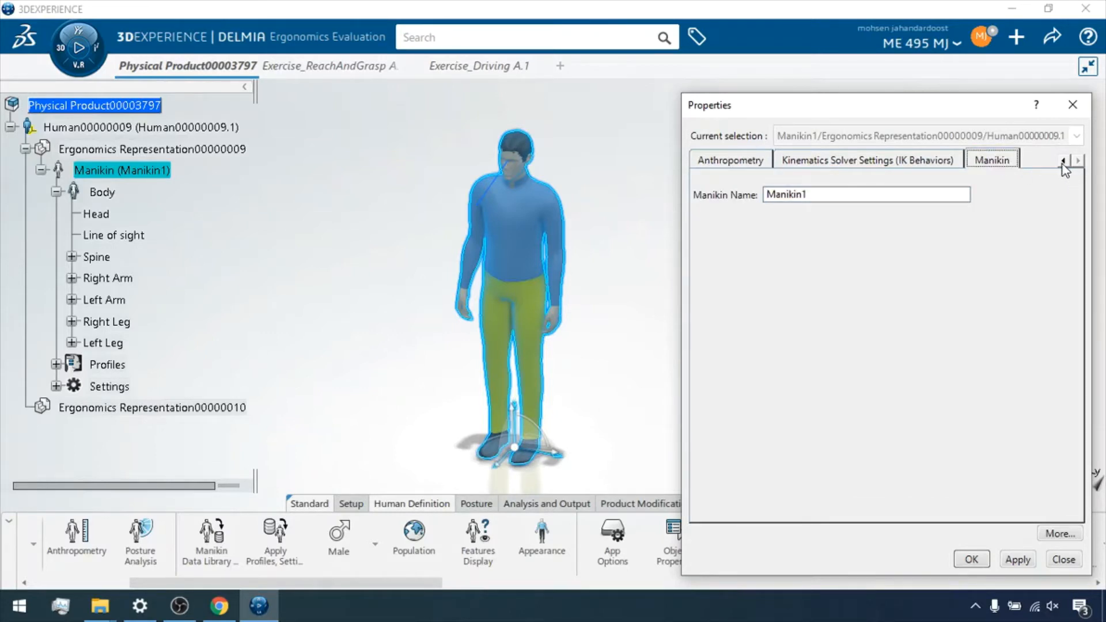
- Review the manikin's anthropometry, keeping the American population, and check its attaches and postural score properties
{"action": "left_click", "coordinate": [1062, 162]}
{"action": "left_click", "coordinate": [1062, 162]}
{"action": "left_click", "coordinate": [876, 162]}
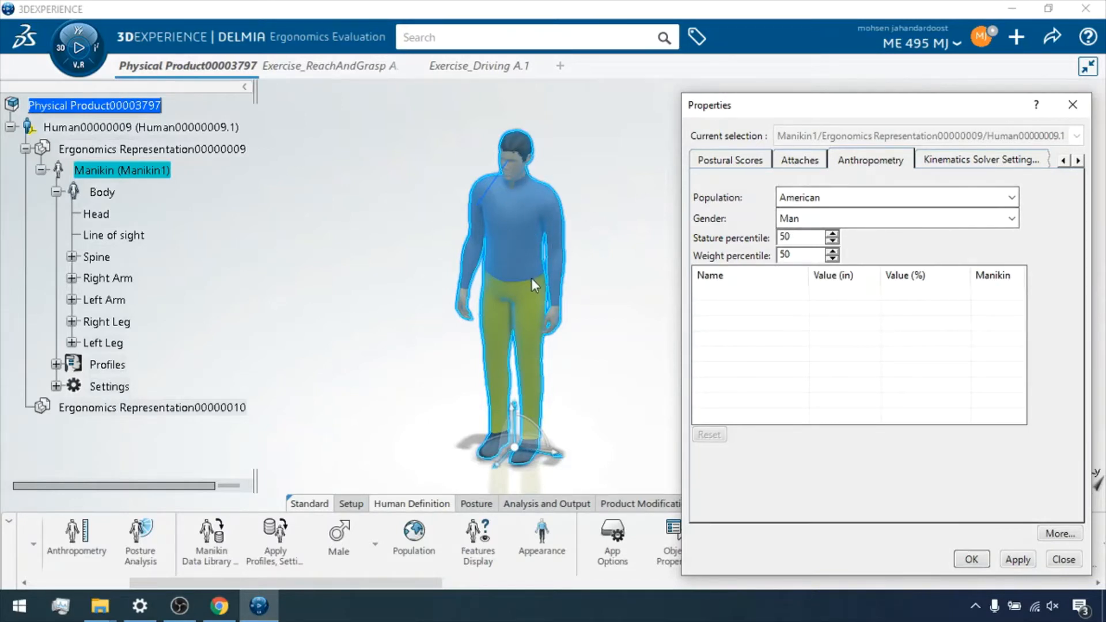
{"action": "left_click", "coordinate": [817, 201]}
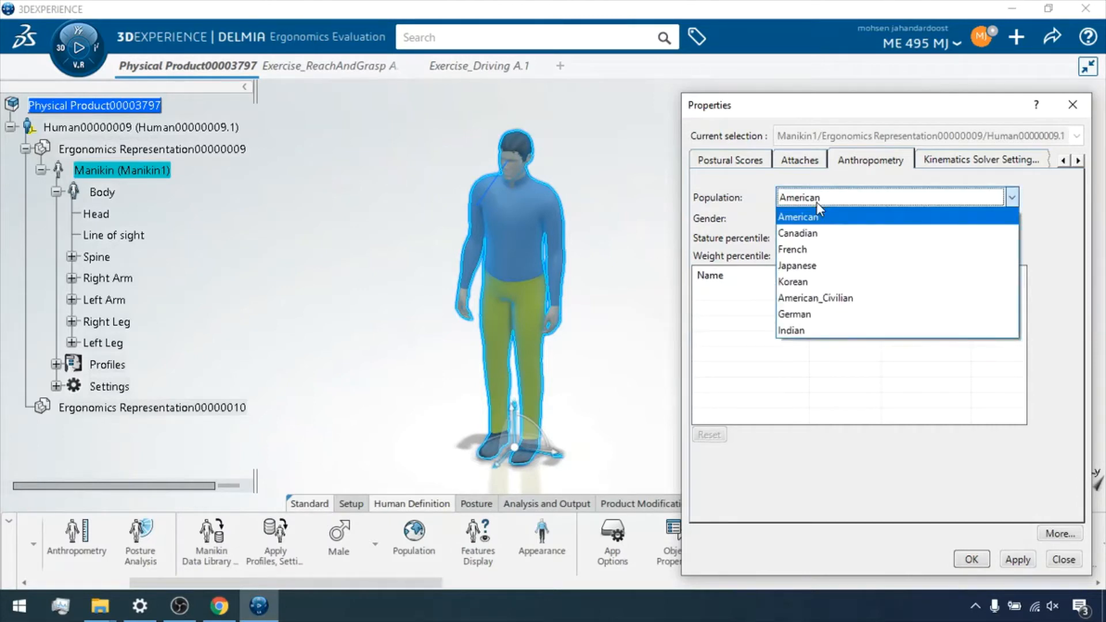
{"action": "left_click", "coordinate": [812, 210]}
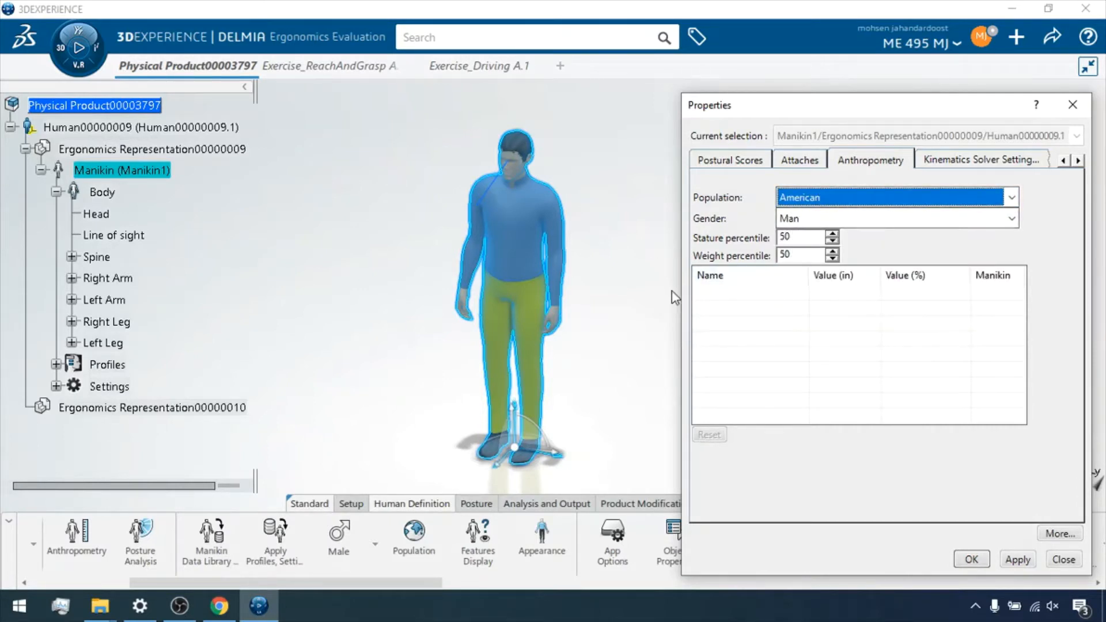
{"action": "left_click", "coordinate": [798, 160]}
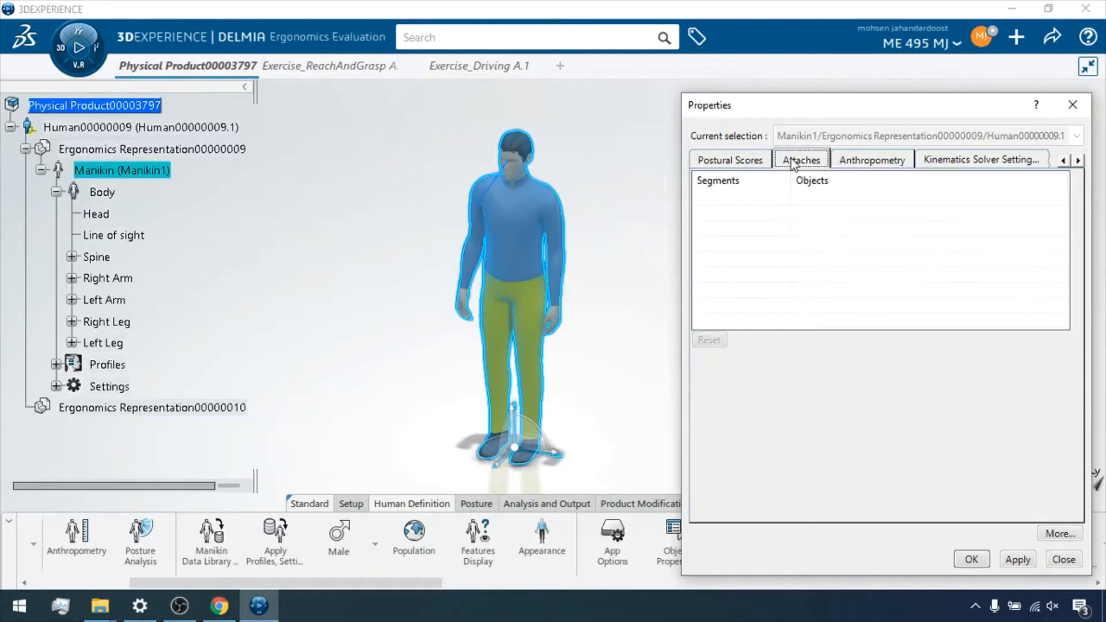
{"action": "left_click", "coordinate": [732, 163]}
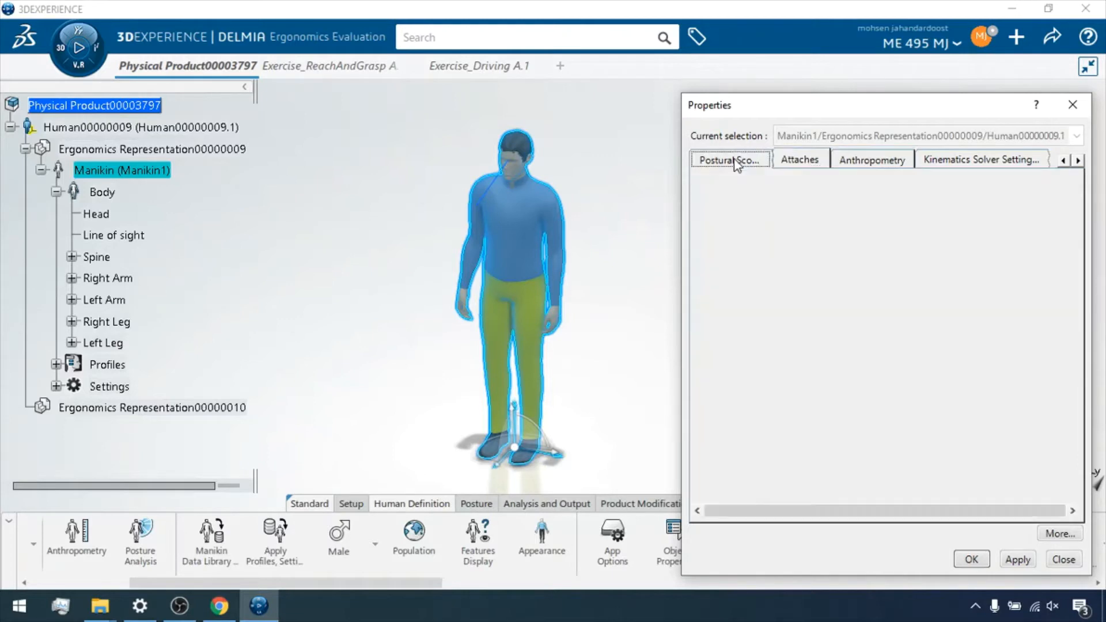
- Review the manikin's referential and display properties, toggling segment rendering on and off again
{"action": "left_click", "coordinate": [1068, 162]}
{"action": "left_click", "coordinate": [1068, 162]}
{"action": "left_click", "coordinate": [1068, 162]}
{"action": "left_click", "coordinate": [1068, 161]}
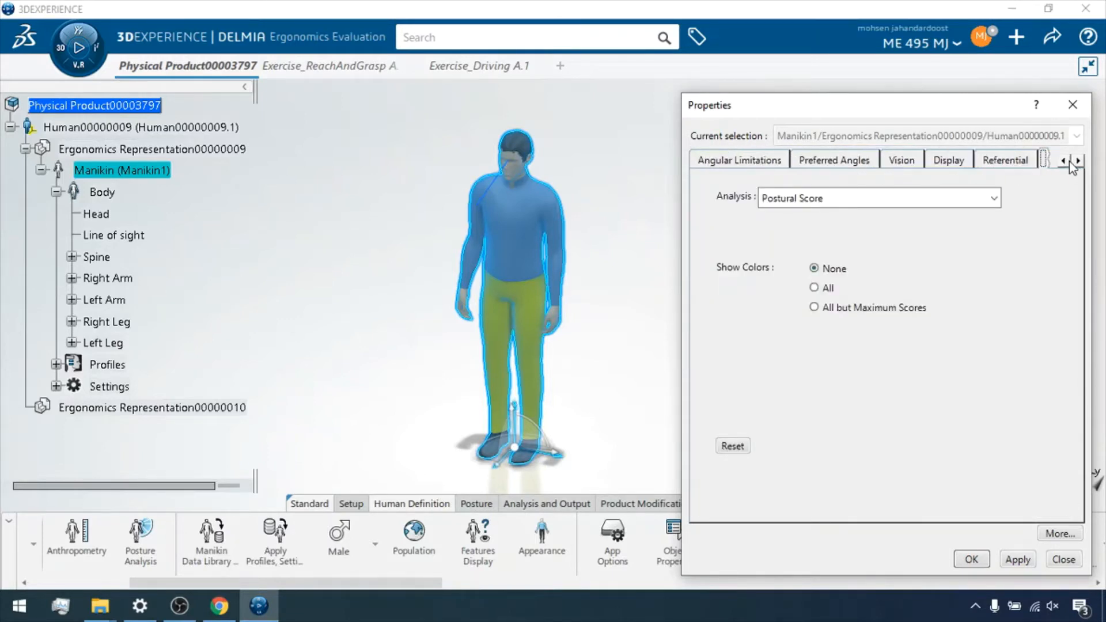
{"action": "left_click", "coordinate": [1007, 158]}
{"action": "left_click", "coordinate": [938, 160]}
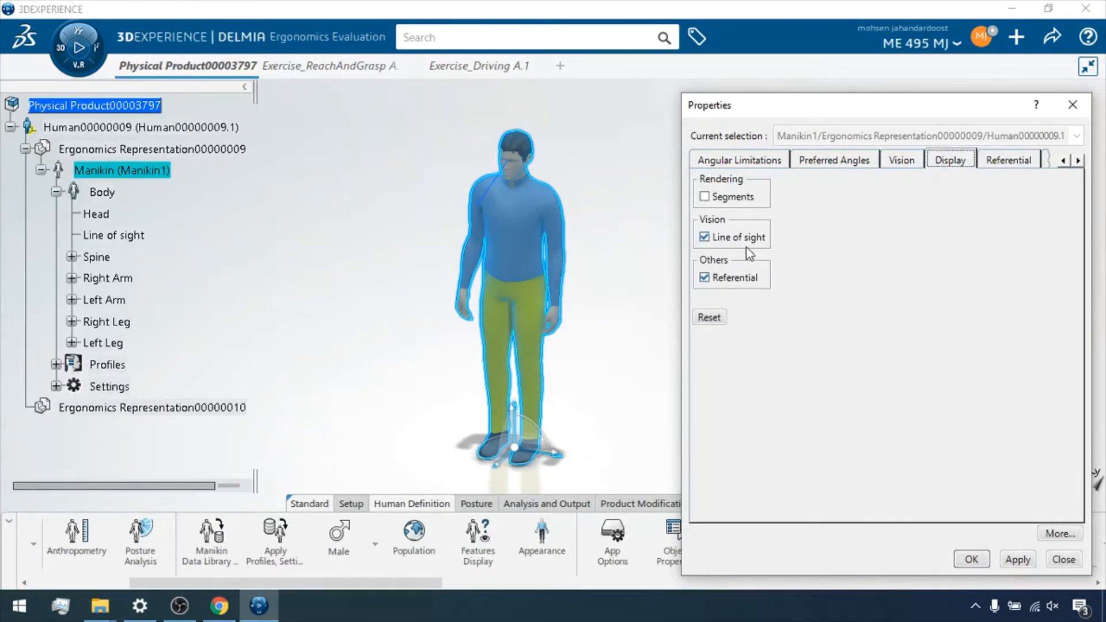
{"action": "left_click", "coordinate": [707, 200]}
{"action": "left_click", "coordinate": [707, 201]}
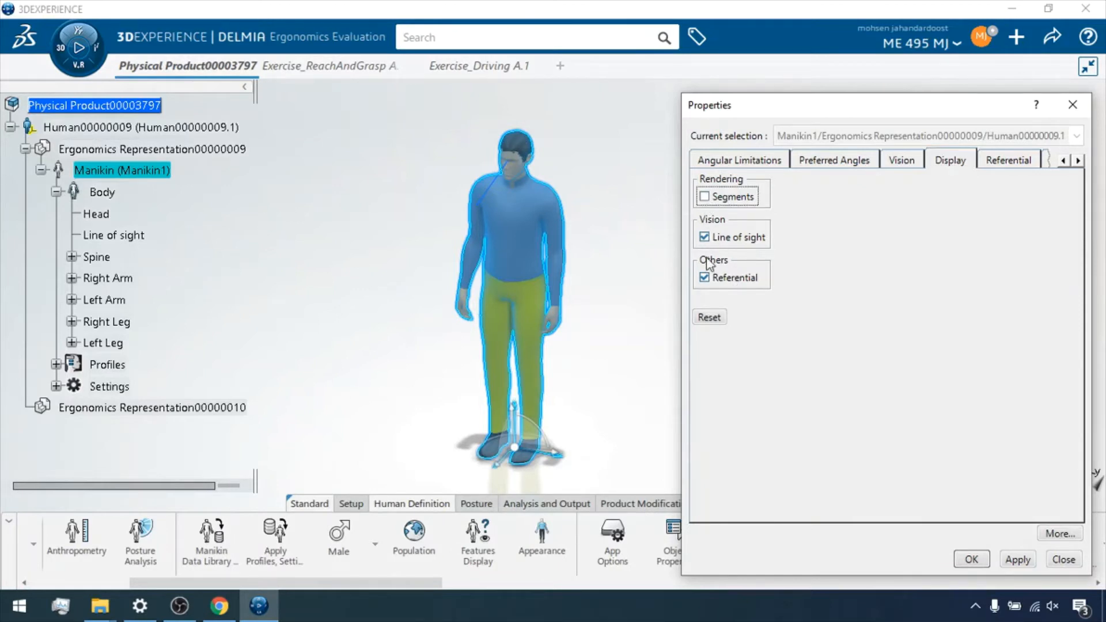
{"action": "left_click", "coordinate": [1058, 535]}
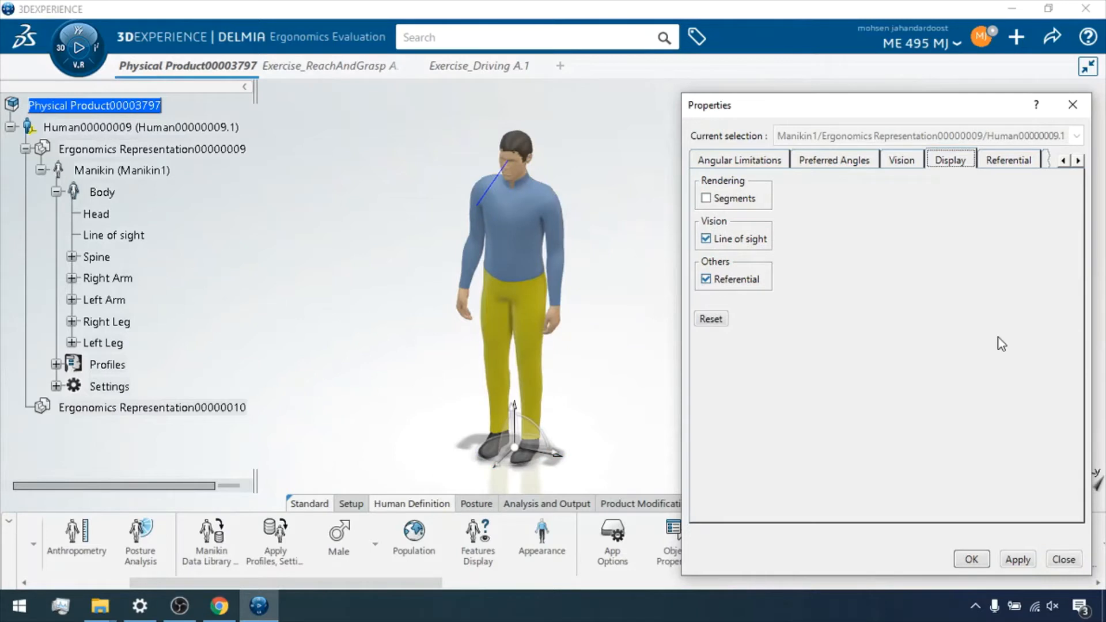
- Review the manikin's vision field of view and distance settings, keeping Fovea as the central visual limit
{"action": "left_click", "coordinate": [902, 160]}
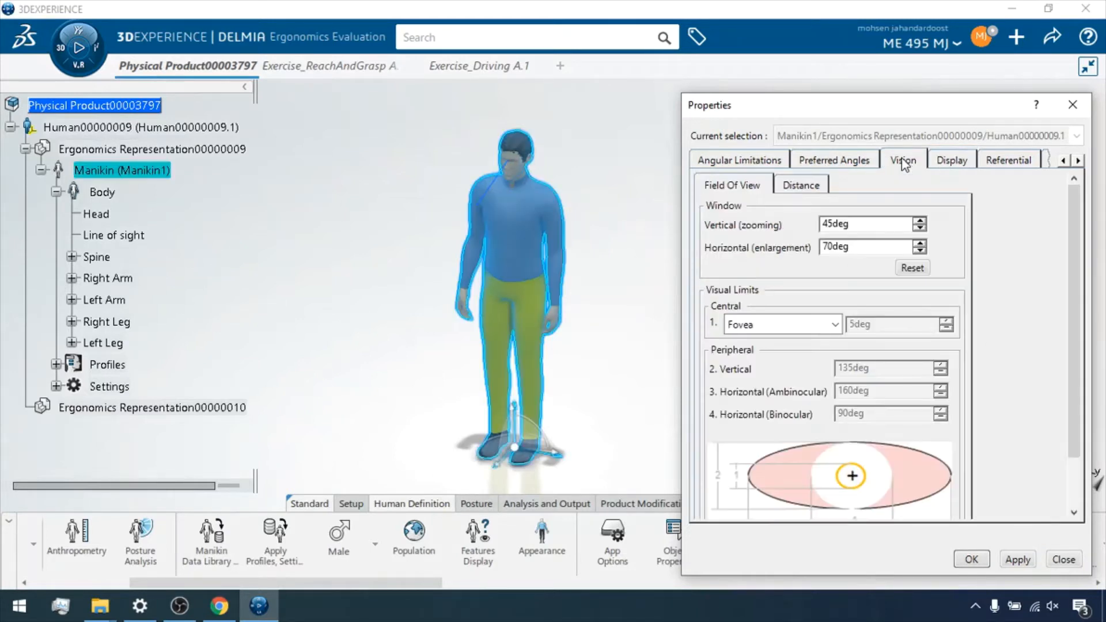
{"action": "left_click", "coordinate": [952, 161]}
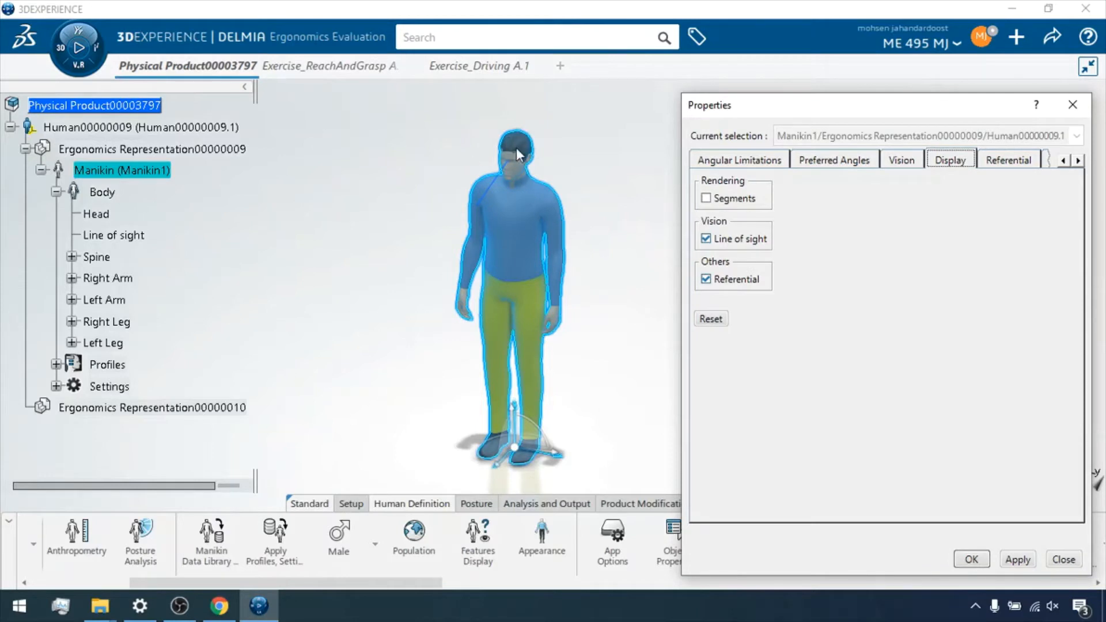
{"action": "left_click", "coordinate": [904, 160]}
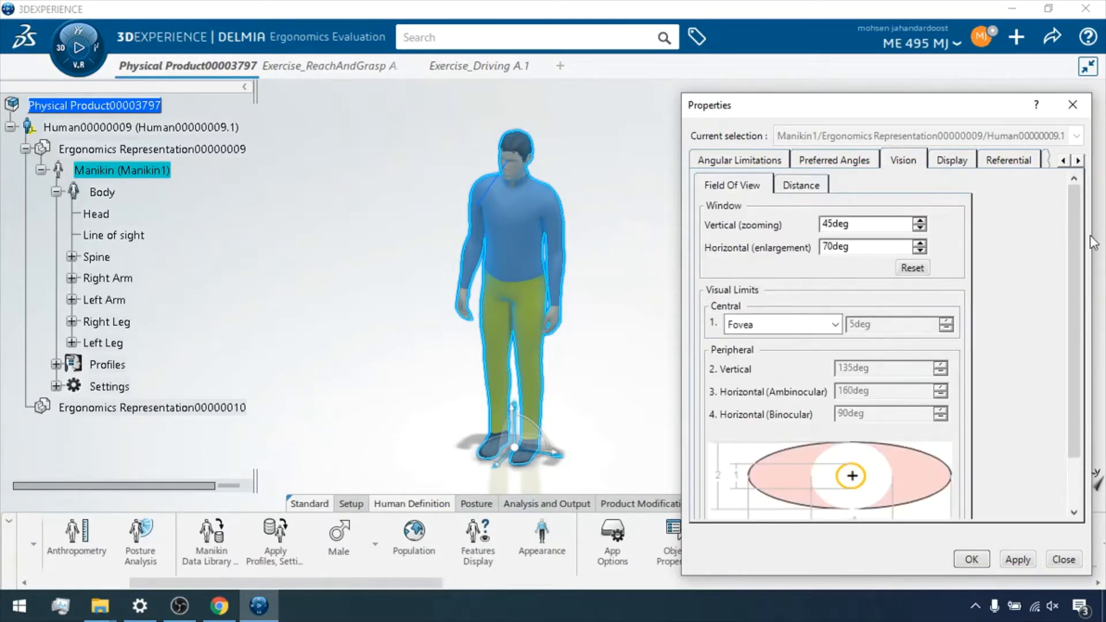
{"action": "left_click", "coordinate": [800, 186]}
{"action": "left_click", "coordinate": [732, 186]}
{"action": "mouse_move", "coordinate": [1073, 265]}
{"action": "left_mouse_down"}
{"action": "mouse_move", "coordinate": [1069, 406]}
{"action": "mouse_move", "coordinate": [1071, 257]}
{"action": "left_mouse_up"}
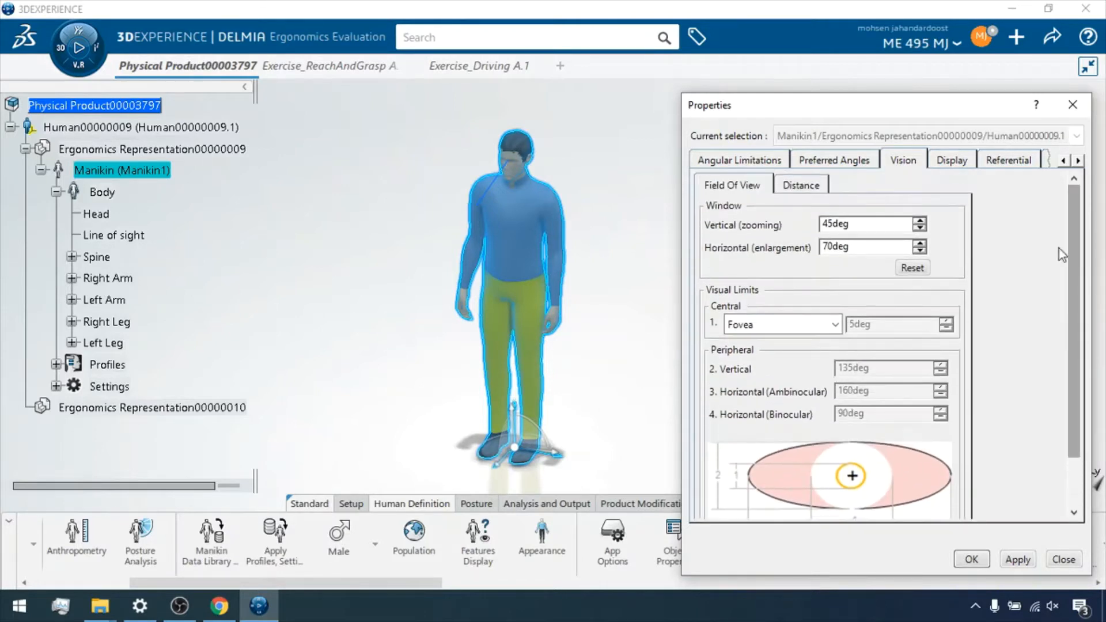
{"action": "left_click", "coordinate": [835, 324]}
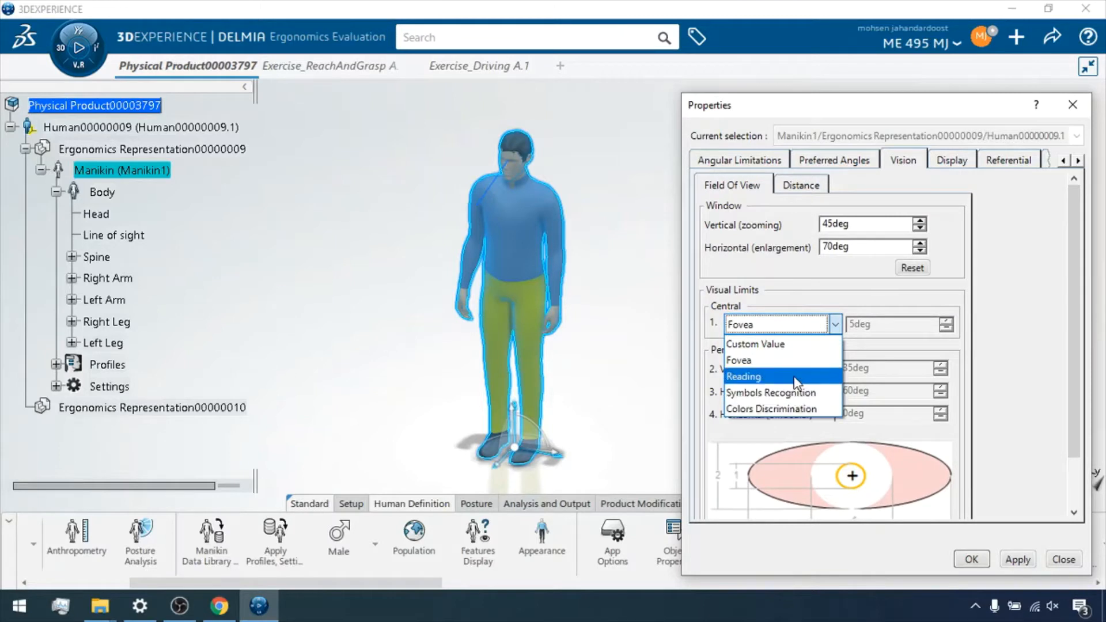
{"action": "left_click", "coordinate": [749, 360]}
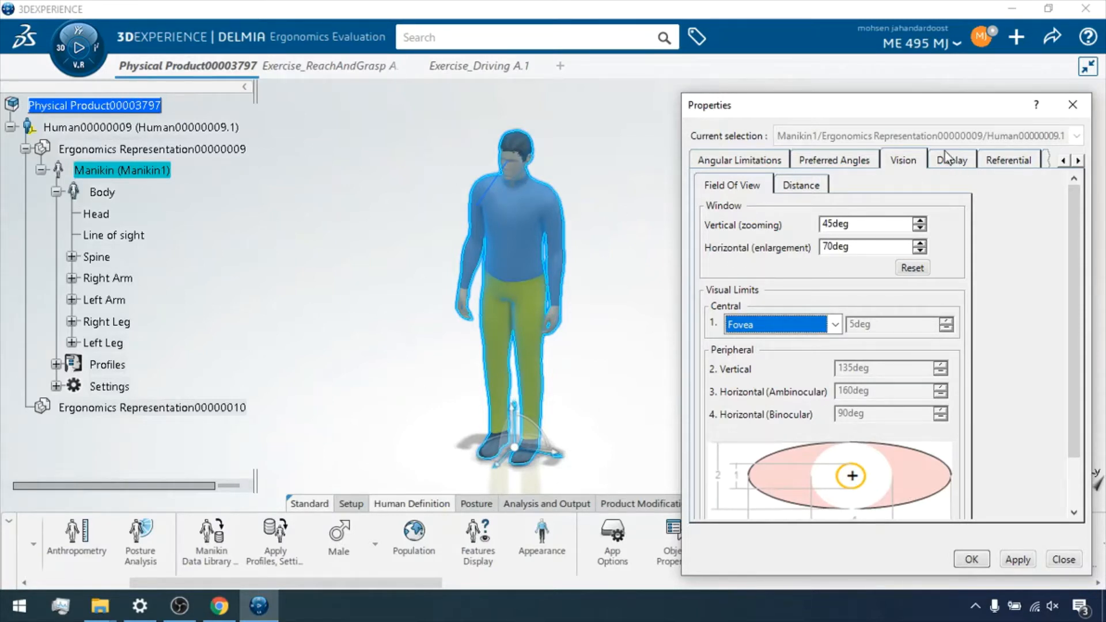
- Check the manikin's preferred angles, angular limitations and appearance colors, and apply and confirm the properties
{"action": "left_click", "coordinate": [829, 164]}
{"action": "left_click", "coordinate": [756, 161]}
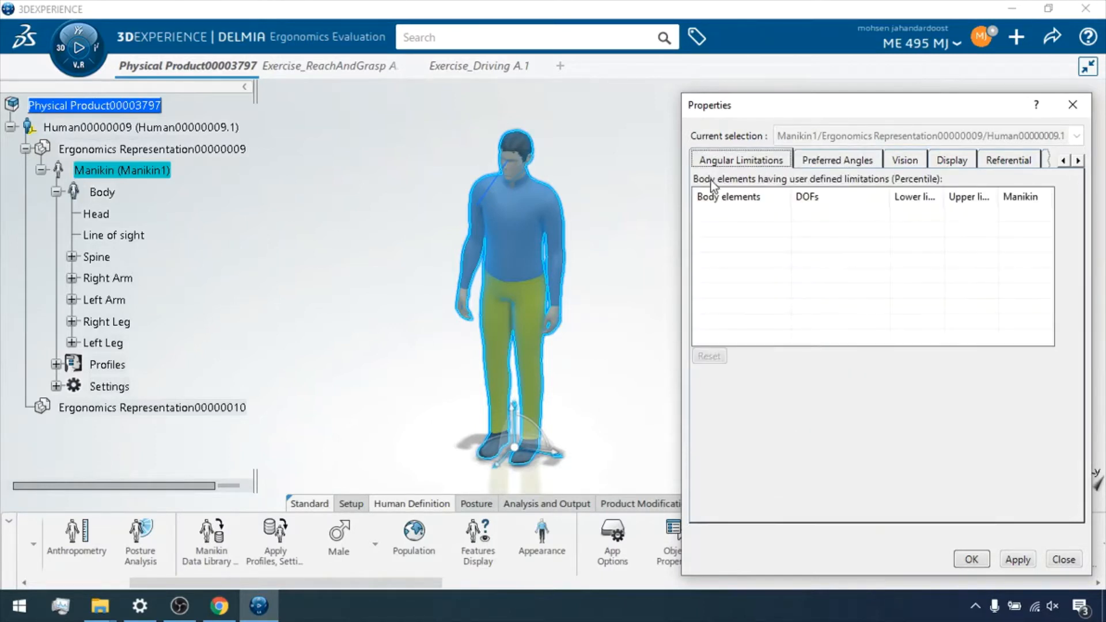
{"action": "left_click", "coordinate": [1062, 161]}
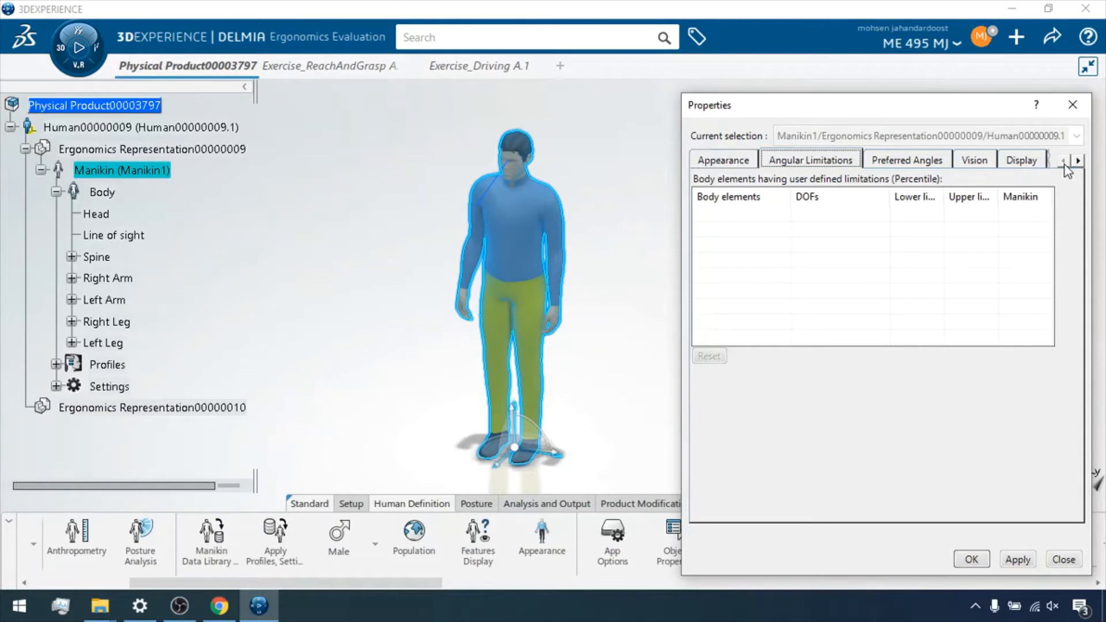
{"action": "left_click", "coordinate": [730, 161]}
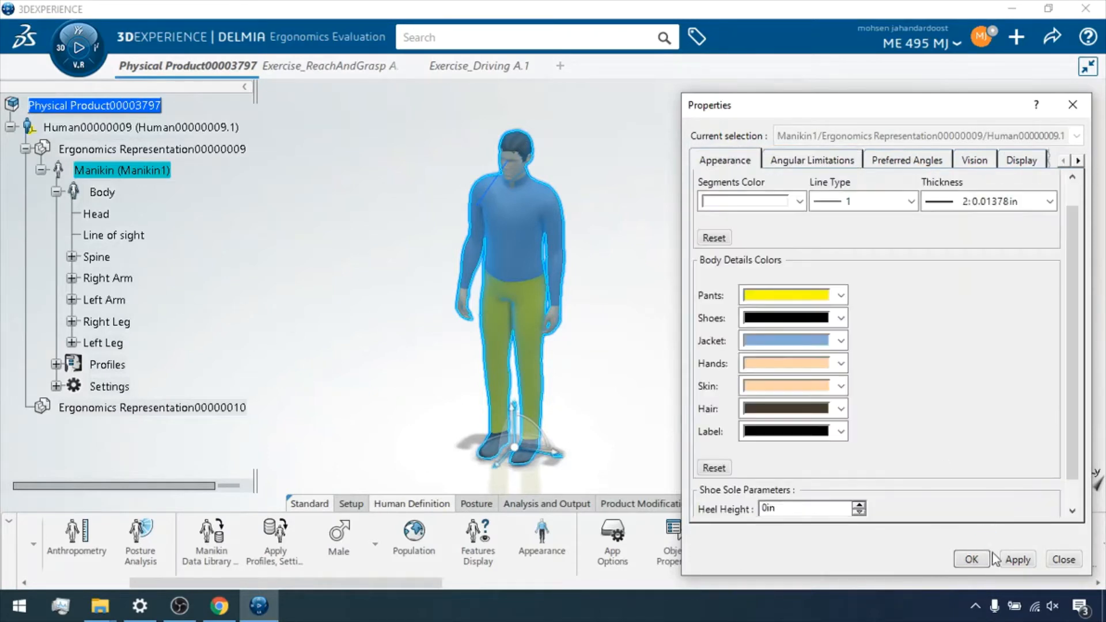
{"action": "left_click", "coordinate": [1018, 560]}
{"action": "left_click", "coordinate": [970, 560]}
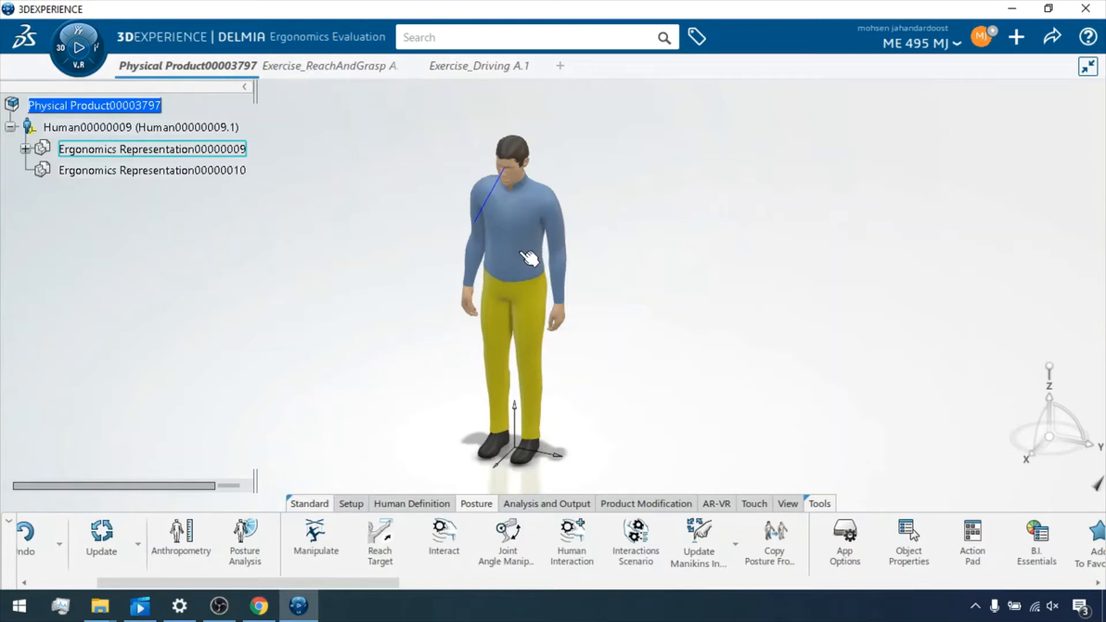
- Open the Posture Editor on the manikin's thoracic segment and set its flexion to about 4.92 deg
{"action": "mouse_move", "coordinate": [525, 255]}
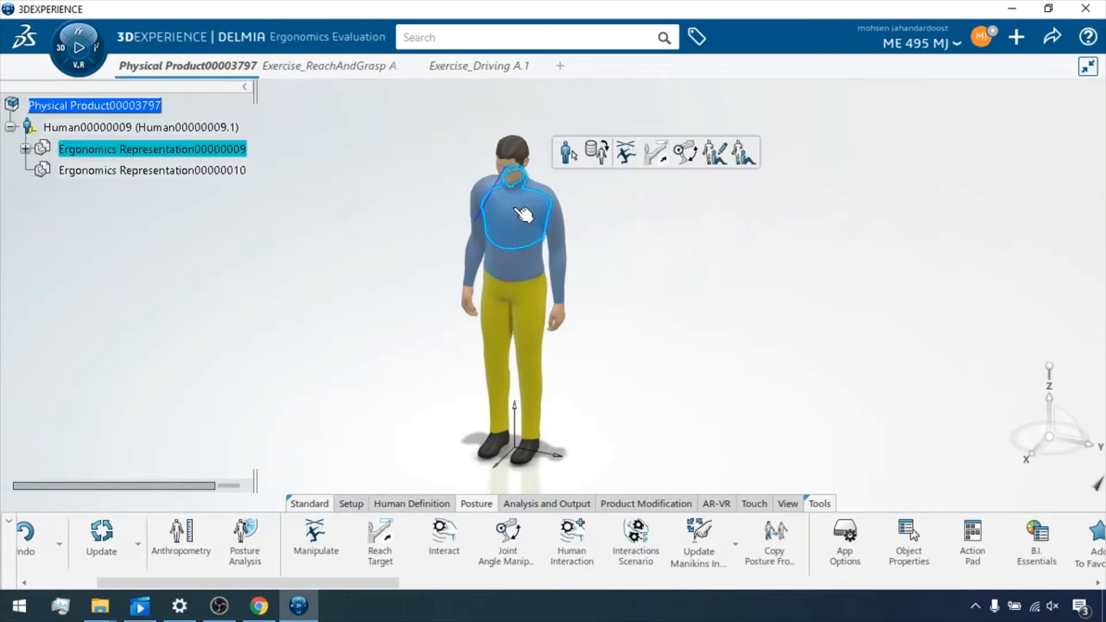
{"action": "left_click", "coordinate": [714, 154]}
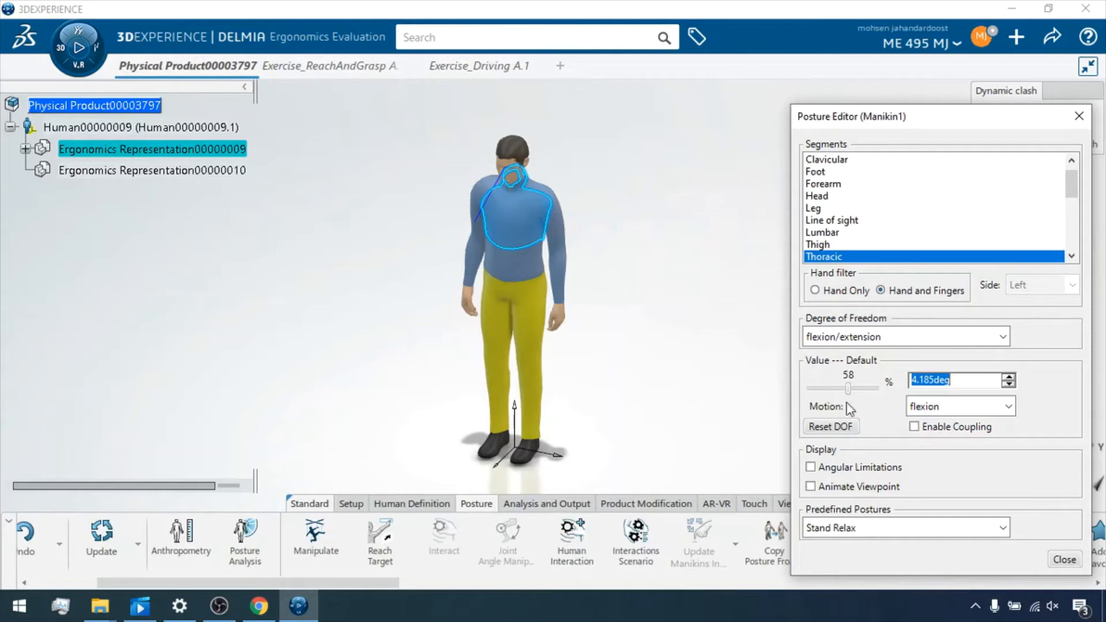
{"action": "mouse_move", "coordinate": [848, 388]}
{"action": "left_mouse_down"}
{"action": "mouse_move", "coordinate": [825, 389]}
{"action": "mouse_move", "coordinate": [875, 392]}
{"action": "mouse_move", "coordinate": [851, 394]}
{"action": "left_mouse_up"}
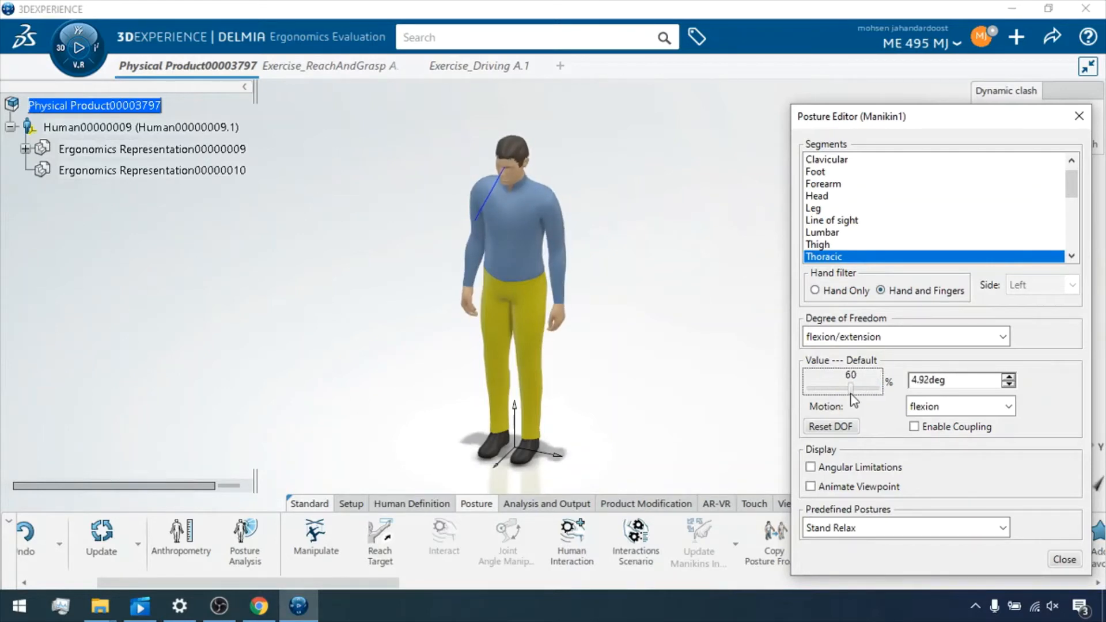
- Bend the thoracic segment sideways in the lateral left/lateral right degree of freedom and bring it back near the middle
{"action": "left_click", "coordinate": [950, 341]}
{"action": "left_click", "coordinate": [913, 374]}
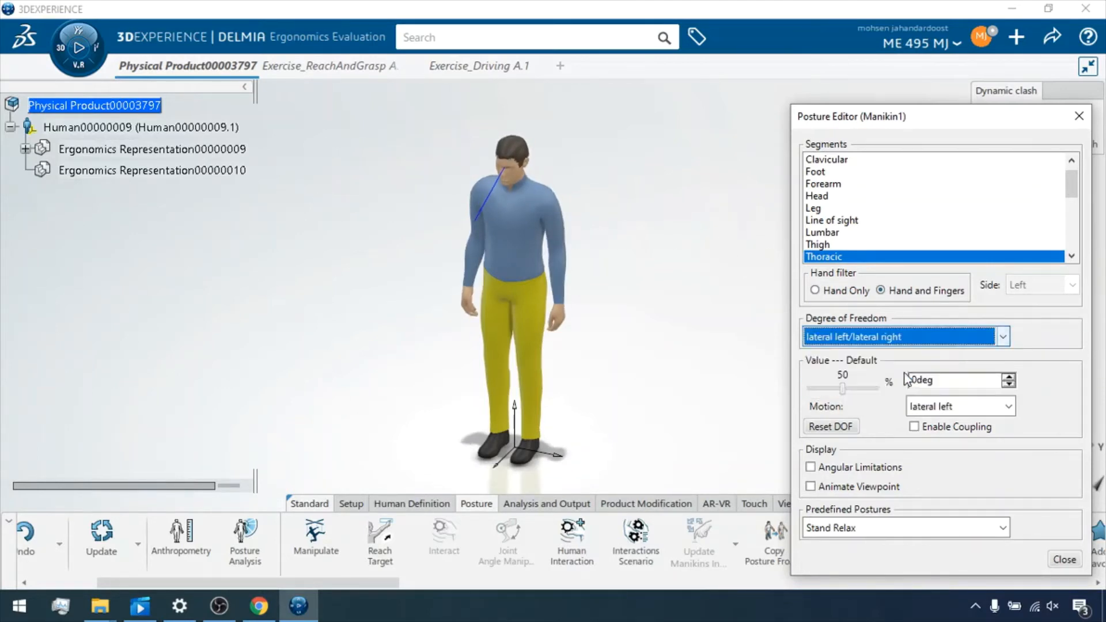
{"action": "left_click_drag", "start_coordinate": [816, 389], "coordinate": [842, 388]}
- Try rotating the thoracic segment left to about -3.7 deg, and reset that degree of freedom
{"action": "left_click", "coordinate": [875, 337]}
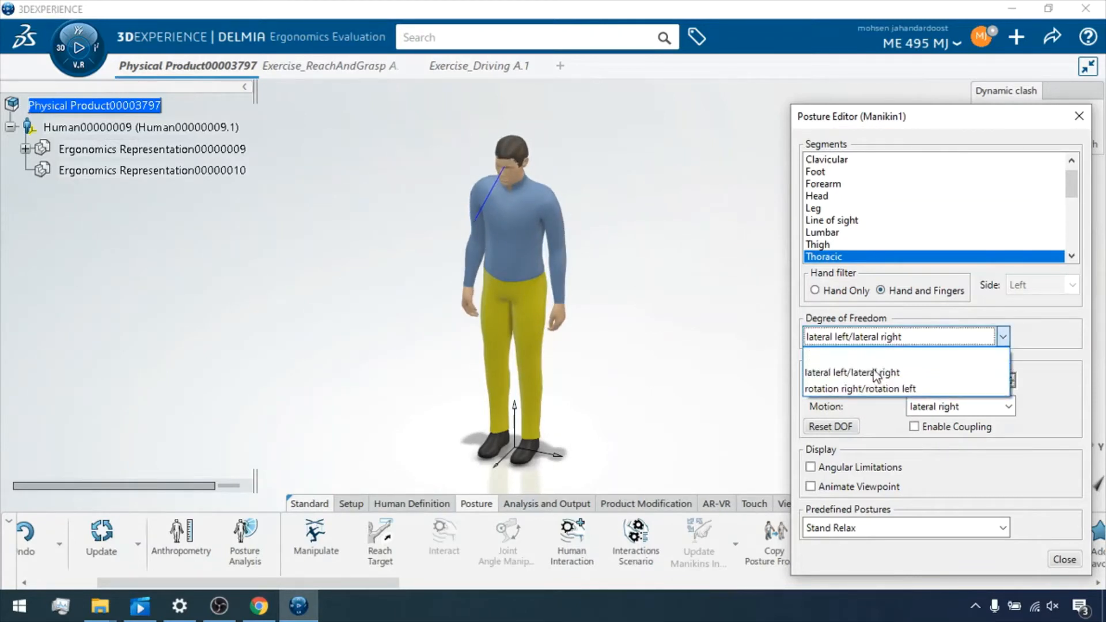
{"action": "left_click", "coordinate": [873, 388]}
{"action": "mouse_move", "coordinate": [841, 388]}
{"action": "left_mouse_down"}
{"action": "mouse_move", "coordinate": [880, 389]}
{"action": "mouse_move", "coordinate": [817, 391]}
{"action": "mouse_move", "coordinate": [841, 392]}
{"action": "left_mouse_up"}
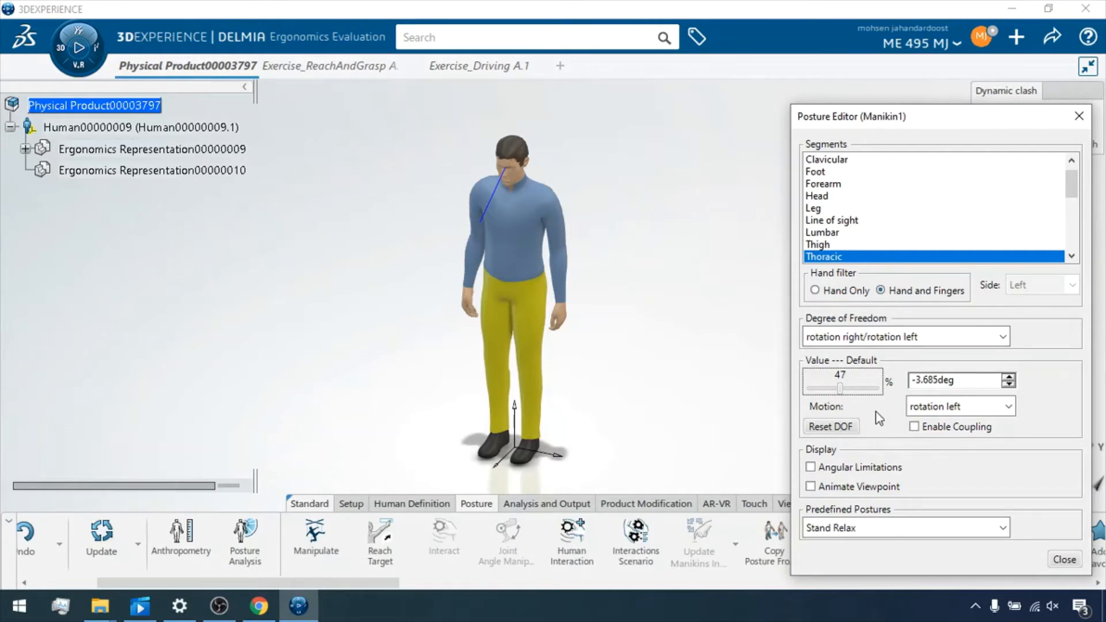
{"action": "left_click", "coordinate": [831, 427]}
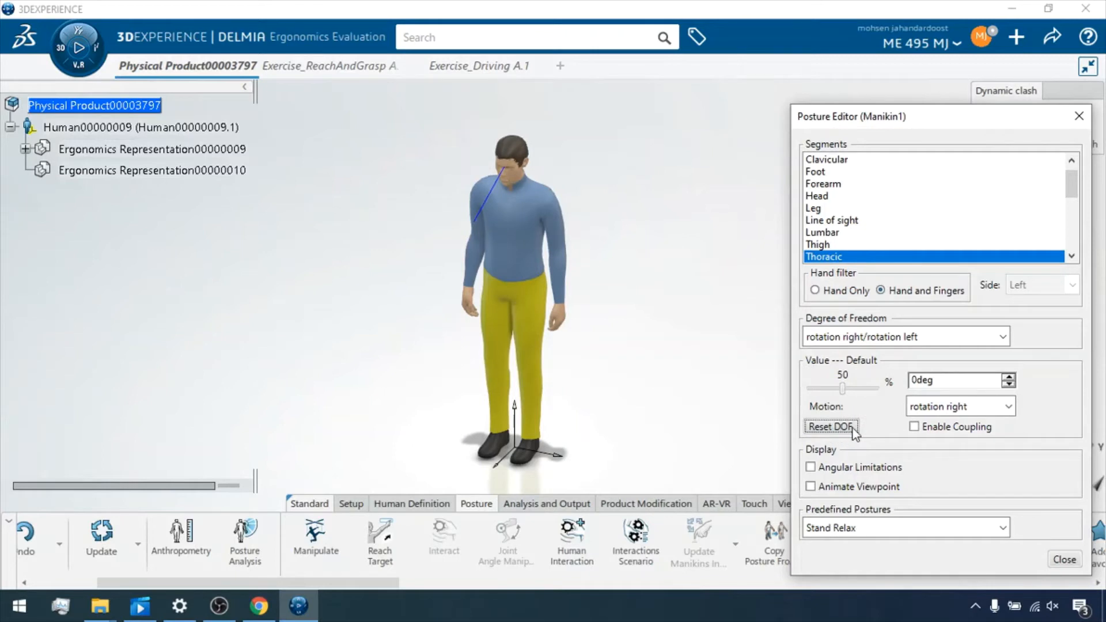
- Reset the thoracic segment's flexion/extension and lateral left/lateral right degrees of freedom, and check its rotation
{"action": "left_click", "coordinate": [882, 334]}
{"action": "left_click", "coordinate": [870, 355]}
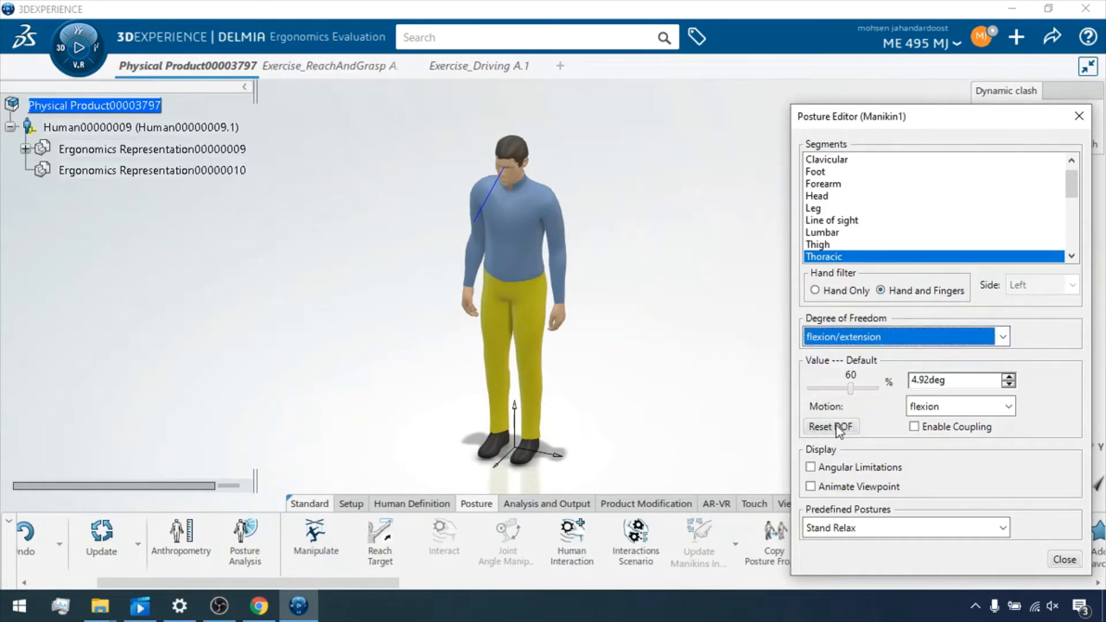
{"action": "left_click", "coordinate": [872, 337]}
{"action": "left_click", "coordinate": [876, 369]}
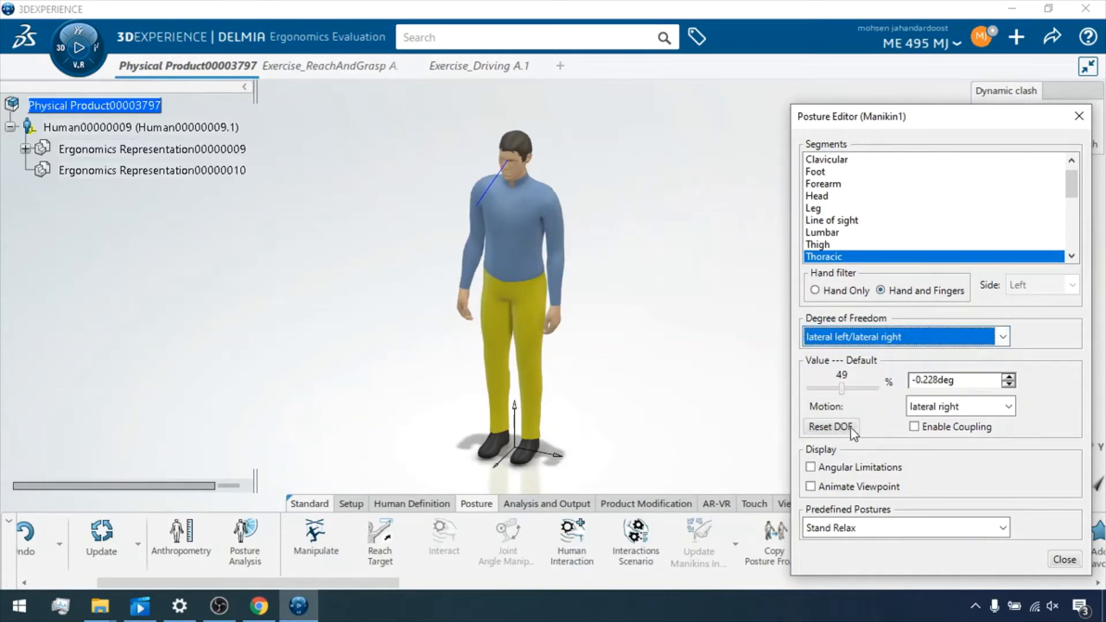
{"action": "left_click", "coordinate": [877, 337]}
{"action": "left_click", "coordinate": [875, 387]}
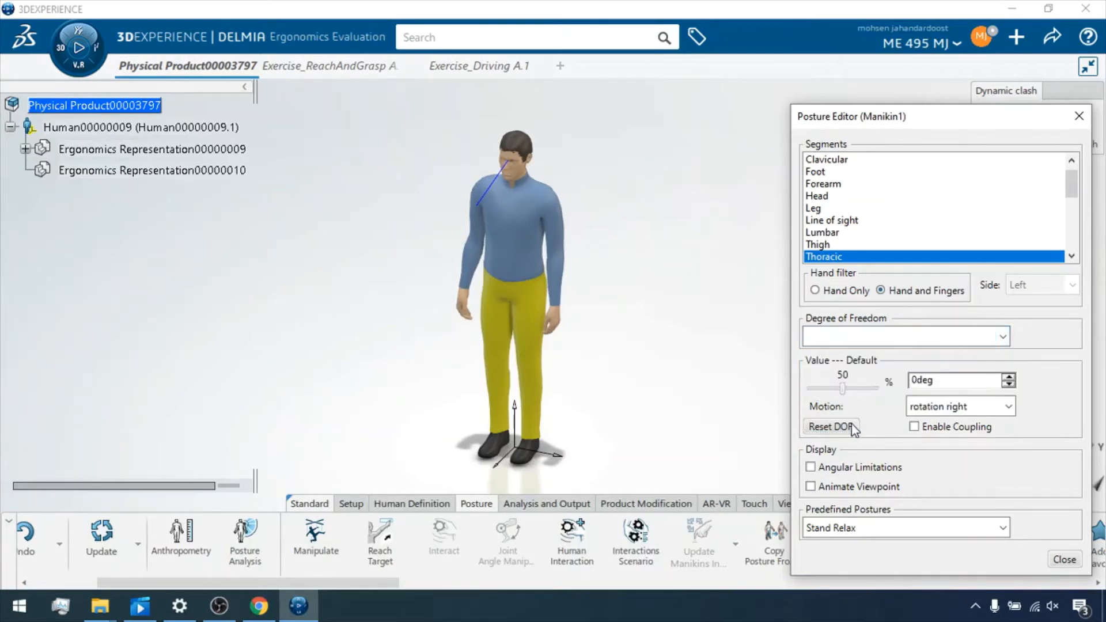
{"action": "left_click", "coordinate": [877, 337]}
{"action": "left_click", "coordinate": [872, 354]}
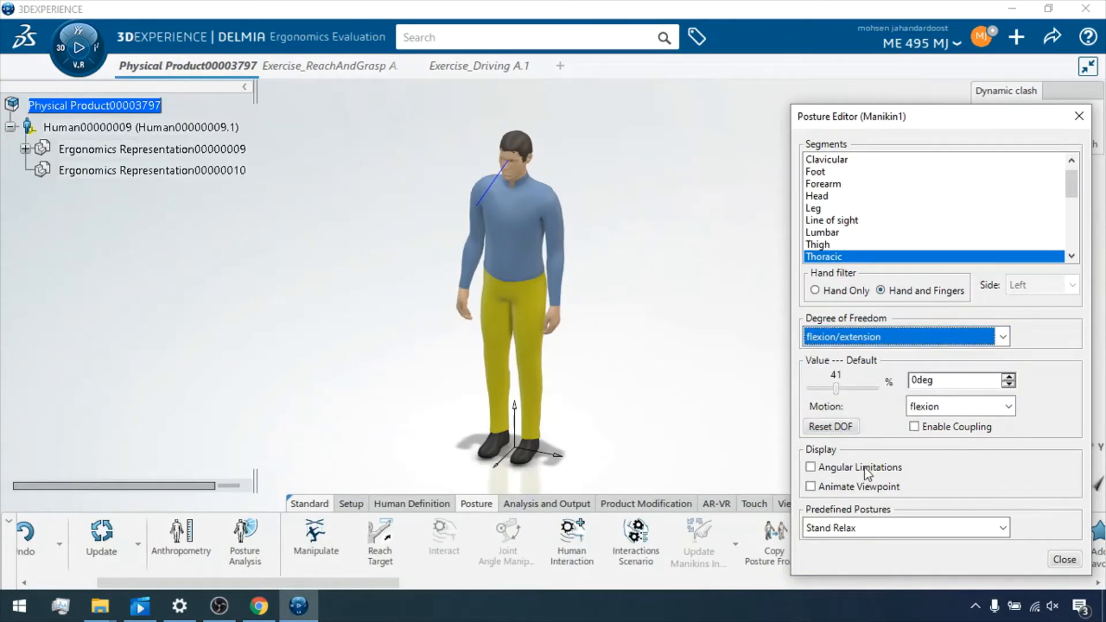
- Try the animated viewpoint while flexing the thoracic segment to about 9.6 deg, and reset that flexion
{"action": "left_click", "coordinate": [810, 488]}
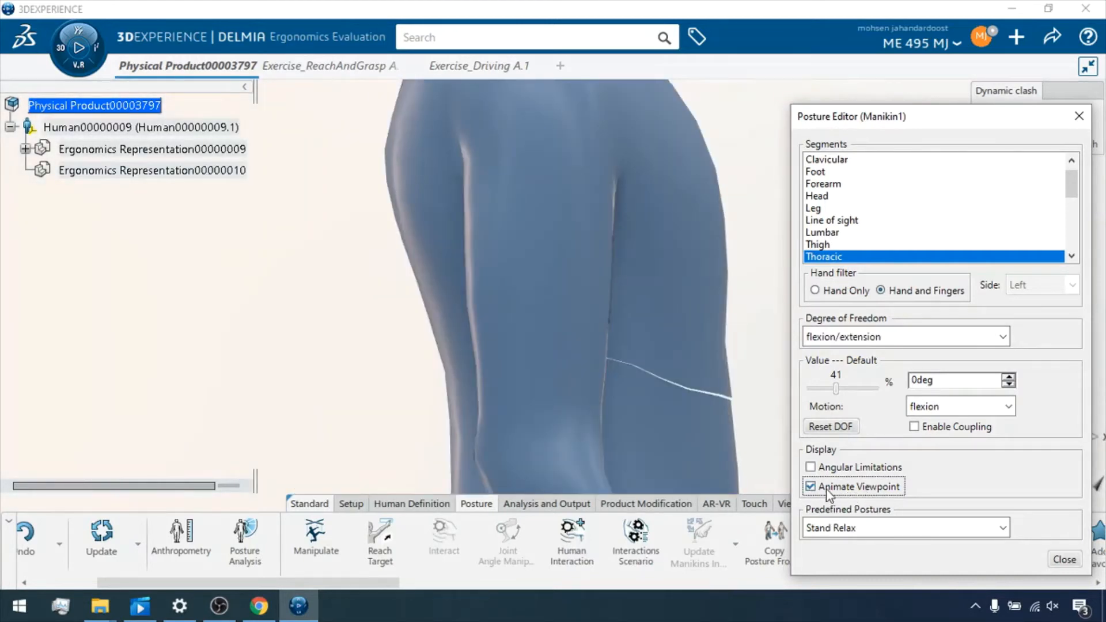
{"action": "left_click_drag", "start_coordinate": [830, 385], "coordinate": [864, 394]}
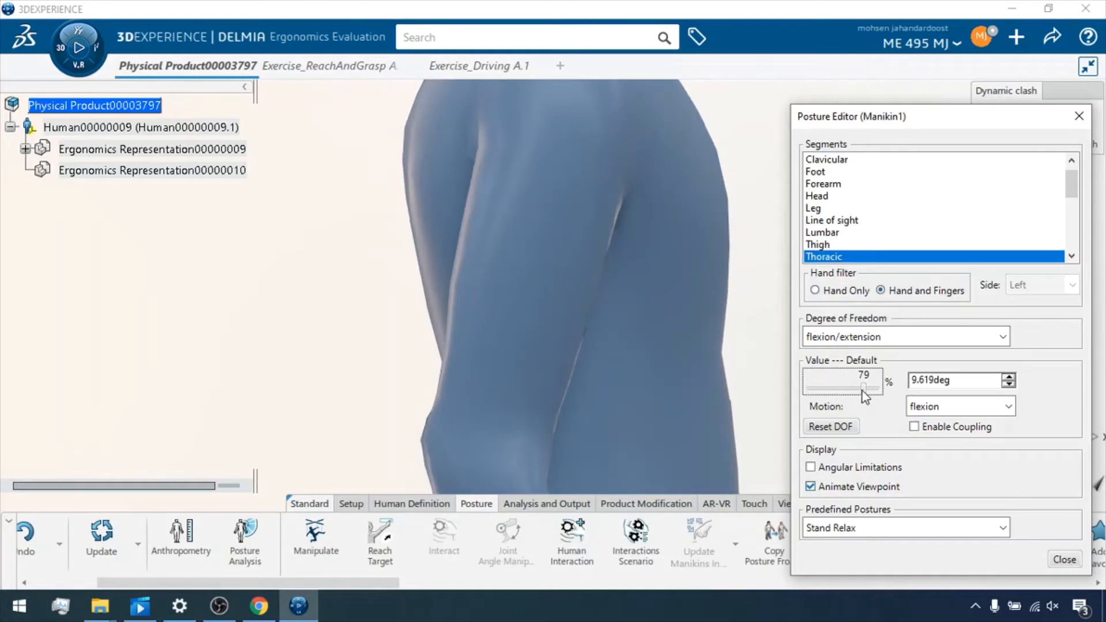
{"action": "left_click", "coordinate": [810, 487]}
{"action": "left_click", "coordinate": [845, 426]}
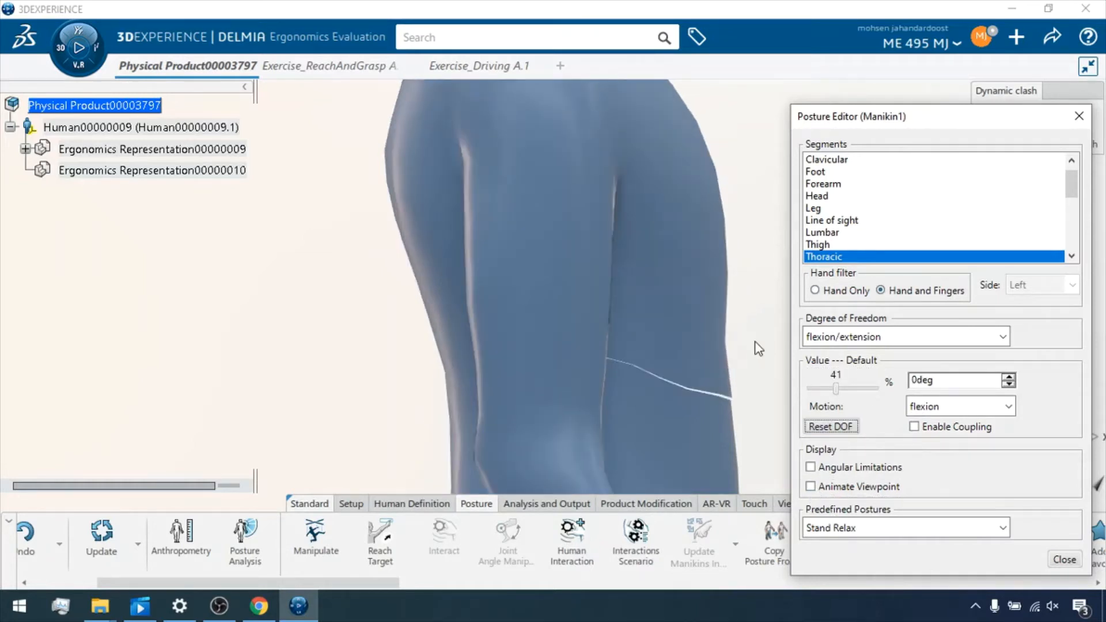
- Display the angular limitations on the whole manikin view, flex the thoracic segment to about 14.9 deg, and reset that degree of freedom
{"action": "scroll", "coordinate": [727, 364], "scroll_direction": "down", "scroll_amount": 3}
{"action": "scroll", "coordinate": [715, 415], "scroll_direction": "down", "scroll_amount": 2}
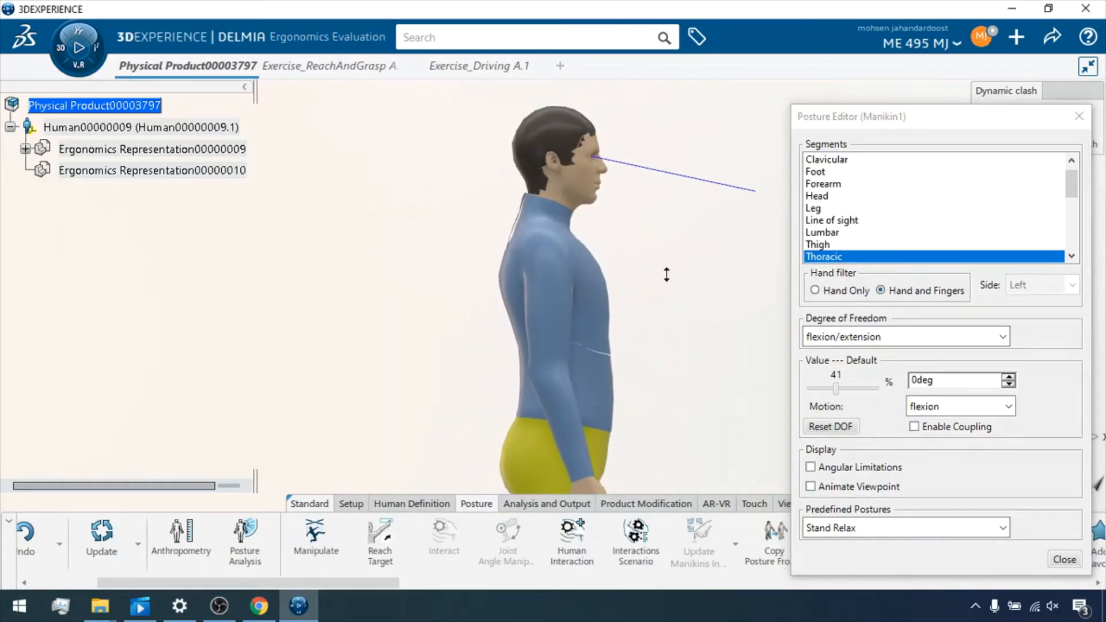
{"action": "middle_click_drag", "start_coordinate": [666, 274], "coordinate": [238, 335]}
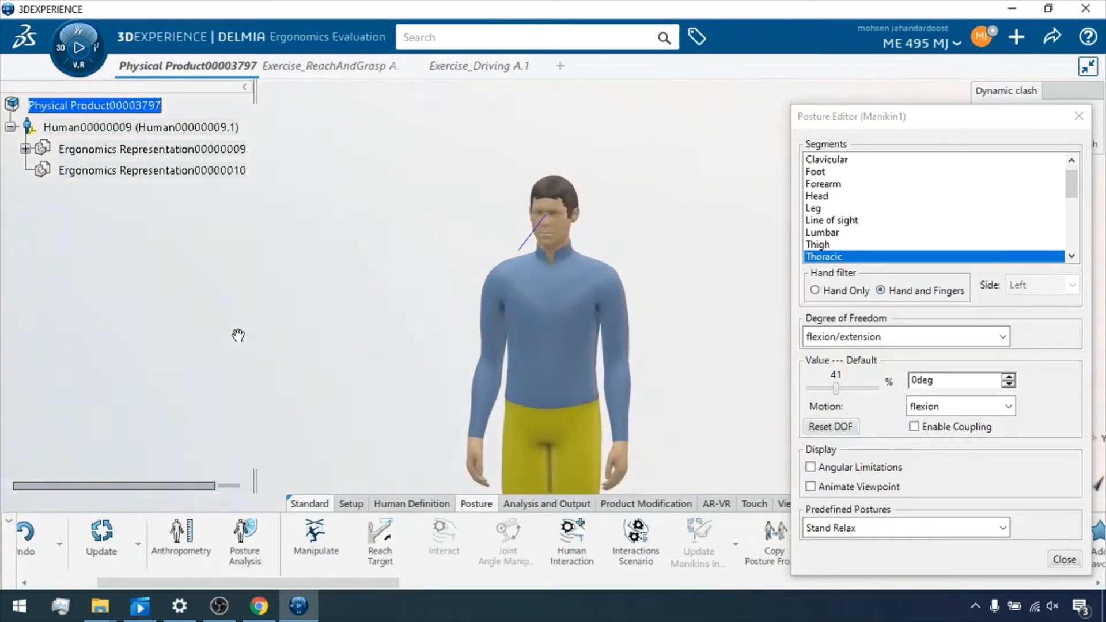
{"action": "middle_click_drag", "start_coordinate": [656, 306], "coordinate": [589, 360]}
{"action": "mouse_move", "coordinate": [666, 274]}
{"action": "middle_mouse_down"}
{"action": "mouse_move", "coordinate": [664, 318]}
{"action": "mouse_move", "coordinate": [575, 378]}
{"action": "mouse_move", "coordinate": [653, 285]}
{"action": "mouse_move", "coordinate": [666, 252]}
{"action": "mouse_move", "coordinate": [657, 271]}
{"action": "middle_mouse_up"}
{"action": "middle_click", "coordinate": [661, 298]}
{"action": "middle_click", "coordinate": [619, 297]}
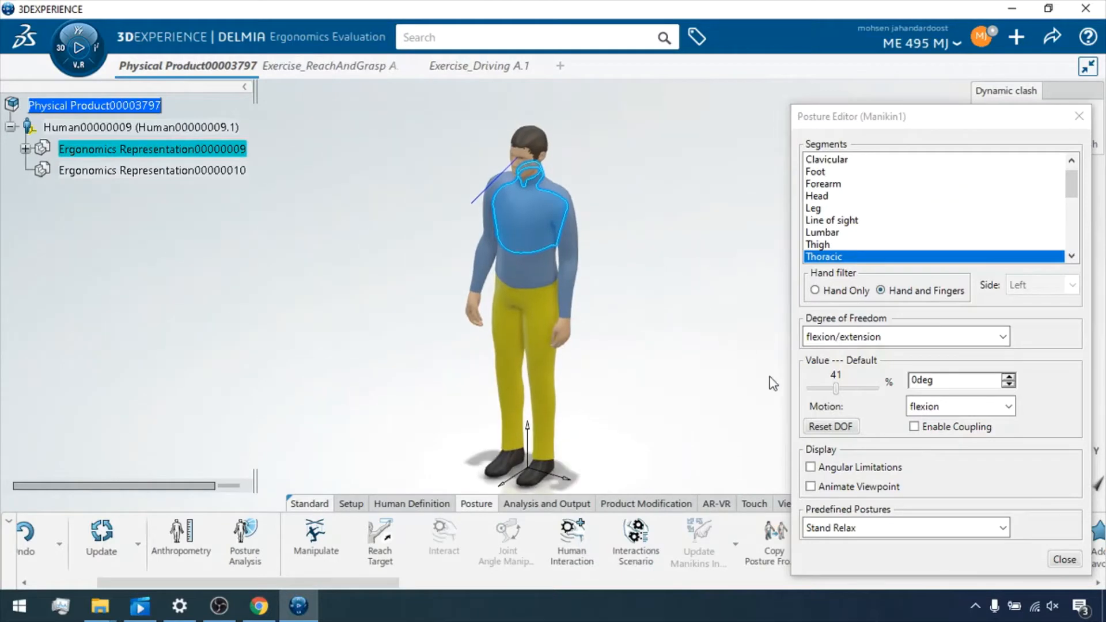
{"action": "left_click", "coordinate": [810, 467]}
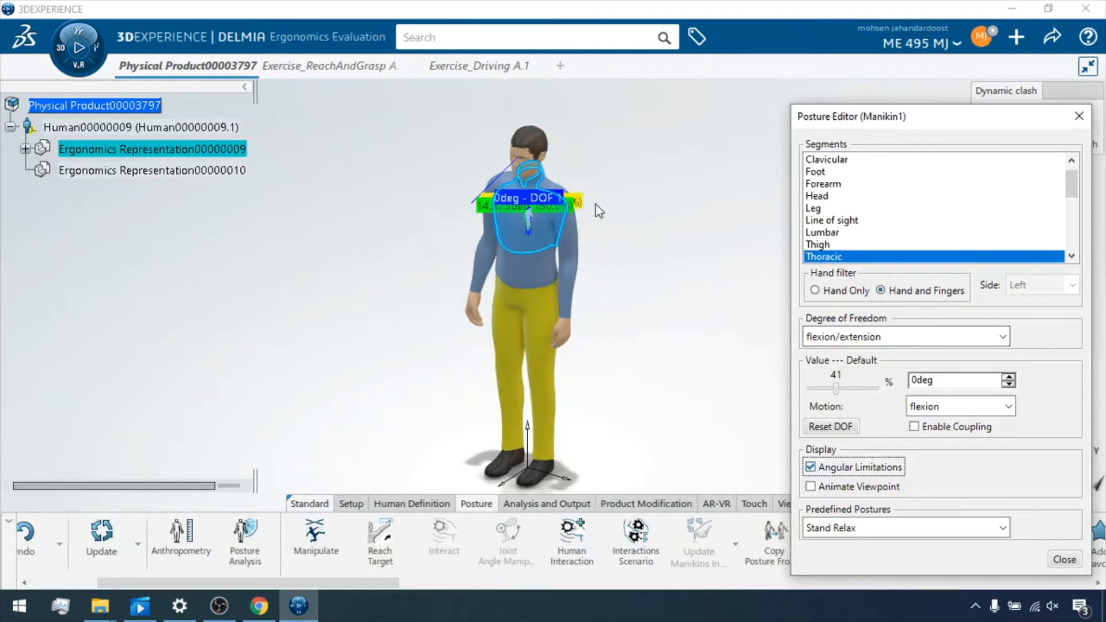
{"action": "left_click_drag", "start_coordinate": [541, 209], "coordinate": [623, 232]}
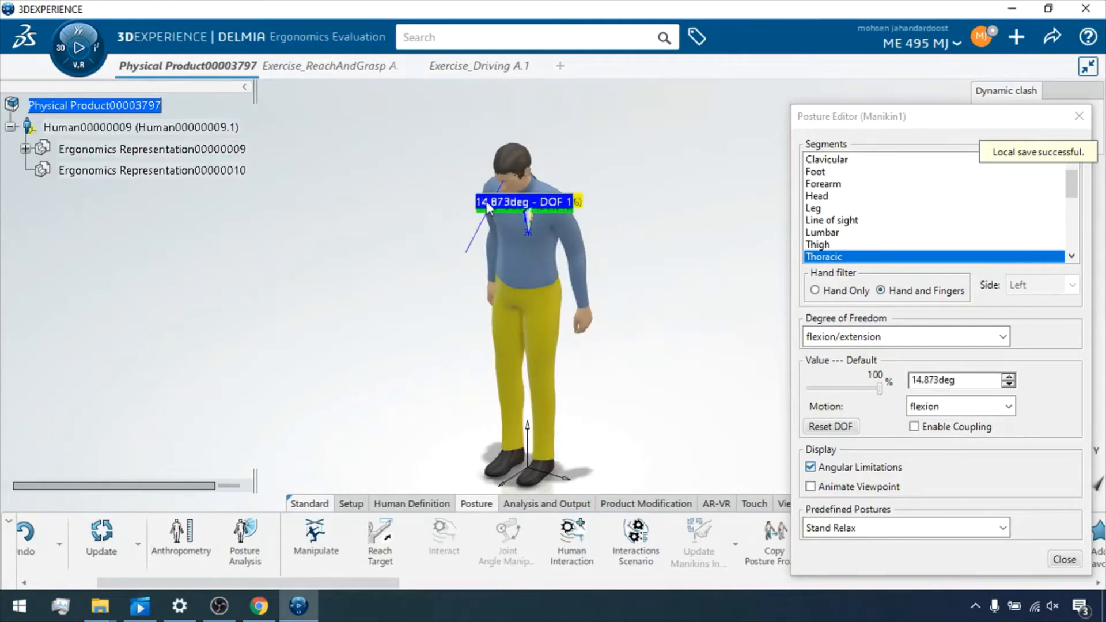
{"action": "left_click", "coordinate": [851, 426]}
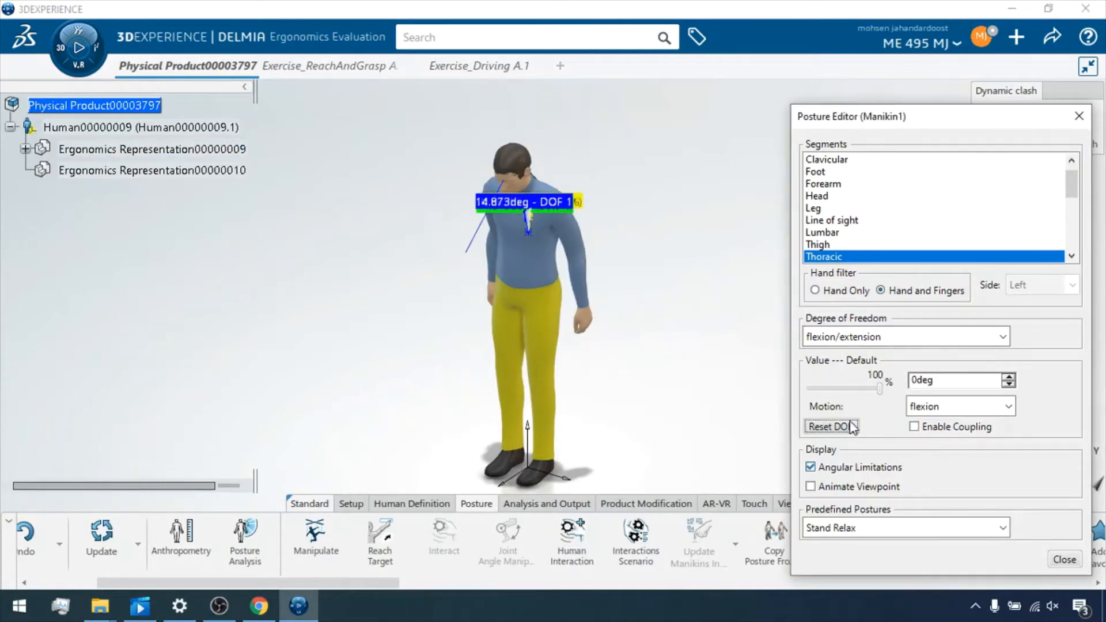
- Try bending the thoracic segment laterally left to about 1.6 deg, and reset that degree of freedom
{"action": "left_click", "coordinate": [864, 337]}
{"action": "left_click", "coordinate": [847, 373]}
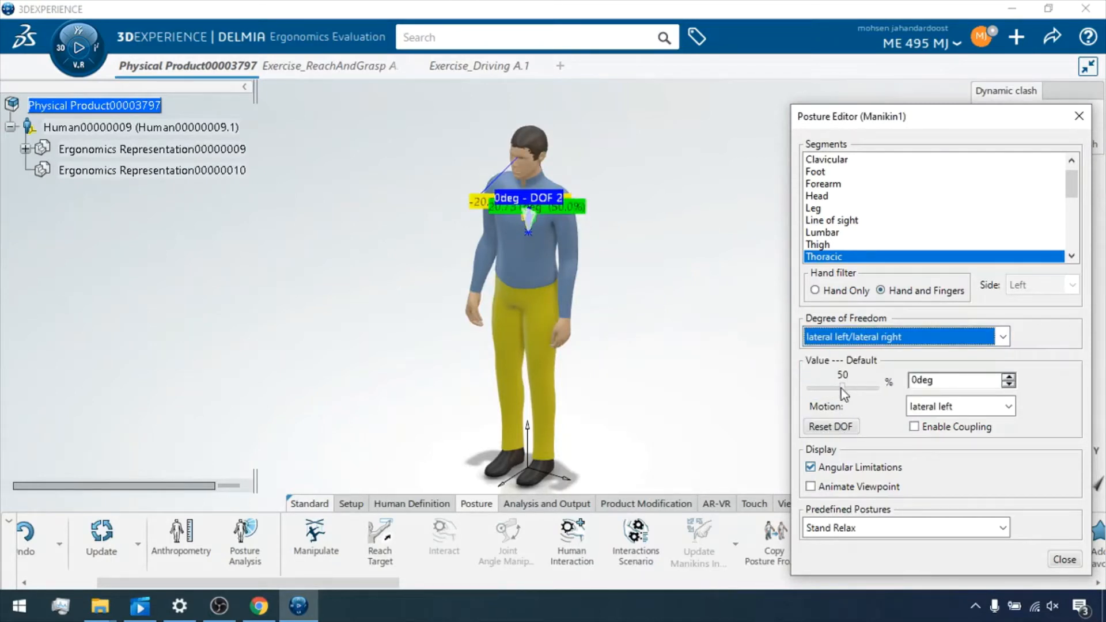
{"action": "mouse_move", "coordinate": [841, 389]}
{"action": "left_mouse_down"}
{"action": "mouse_move", "coordinate": [786, 389]}
{"action": "mouse_move", "coordinate": [854, 393]}
{"action": "mouse_move", "coordinate": [845, 392]}
{"action": "left_mouse_up"}
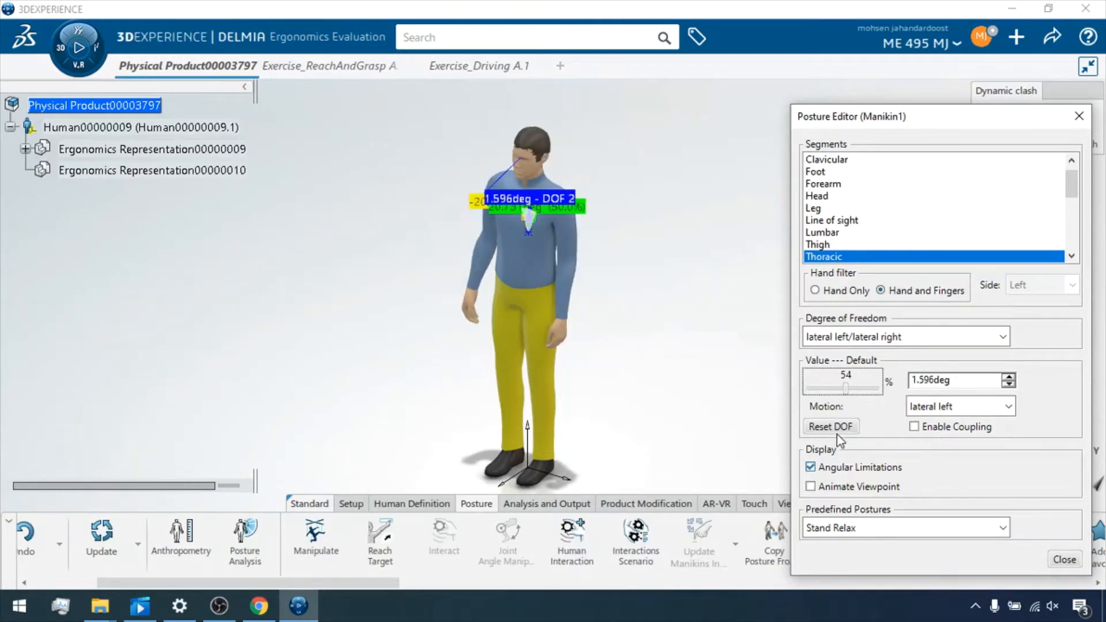
{"action": "left_click", "coordinate": [834, 426]}
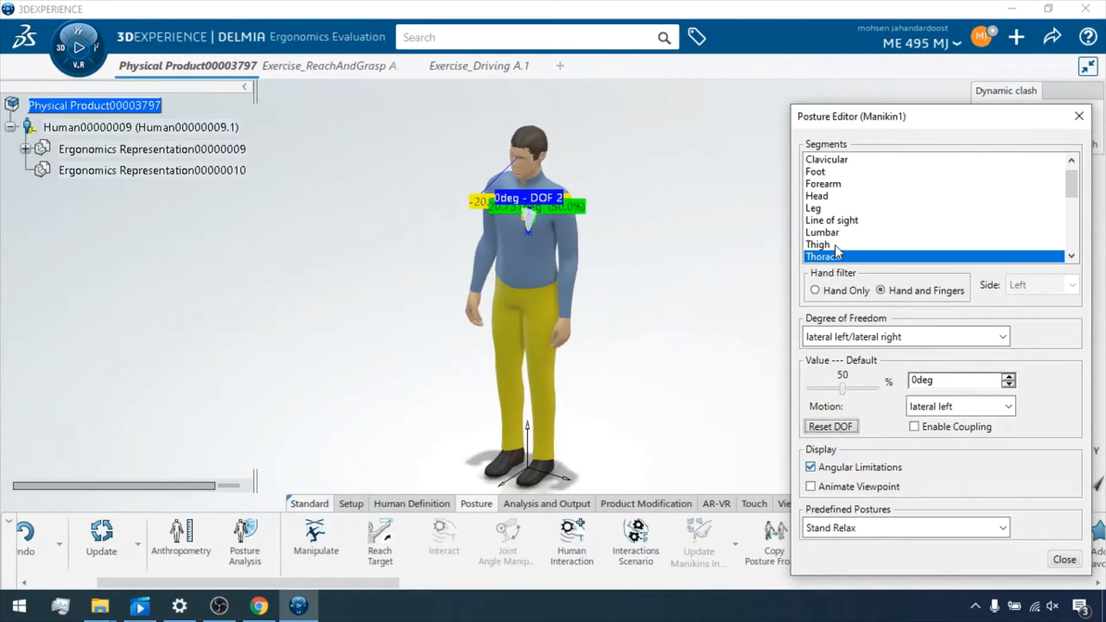
- Try inverting the right foot to about -2.5 deg, and reset its eversion/inversion
{"action": "left_click", "coordinate": [827, 173]}
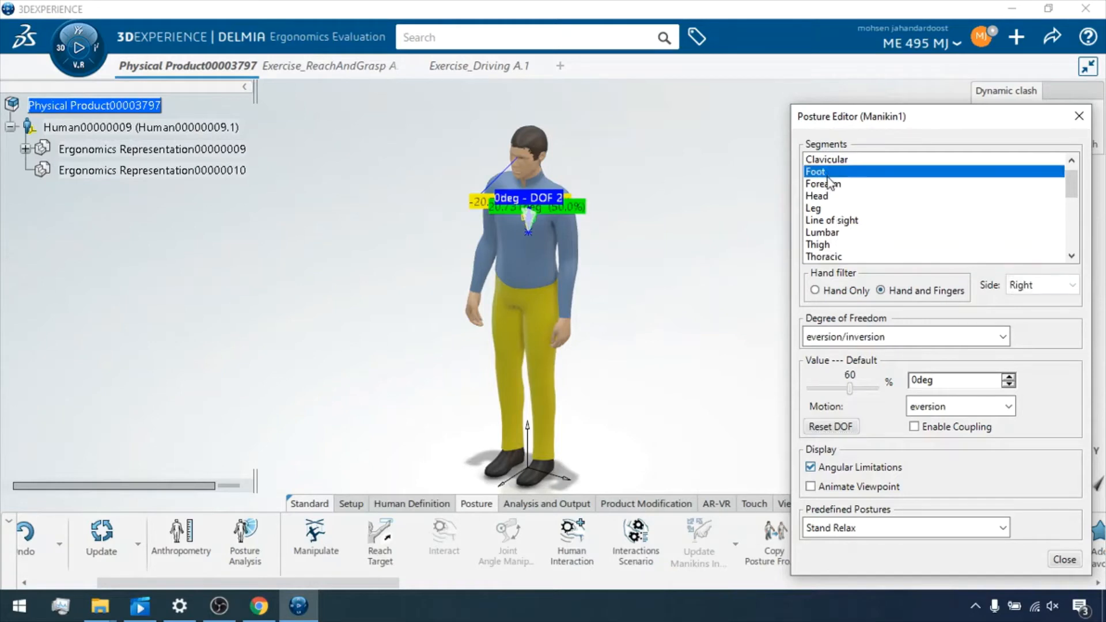
{"action": "mouse_move", "coordinate": [842, 390]}
{"action": "left_mouse_down"}
{"action": "mouse_move", "coordinate": [828, 387]}
{"action": "mouse_move", "coordinate": [879, 393]}
{"action": "mouse_move", "coordinate": [845, 387]}
{"action": "left_mouse_up"}
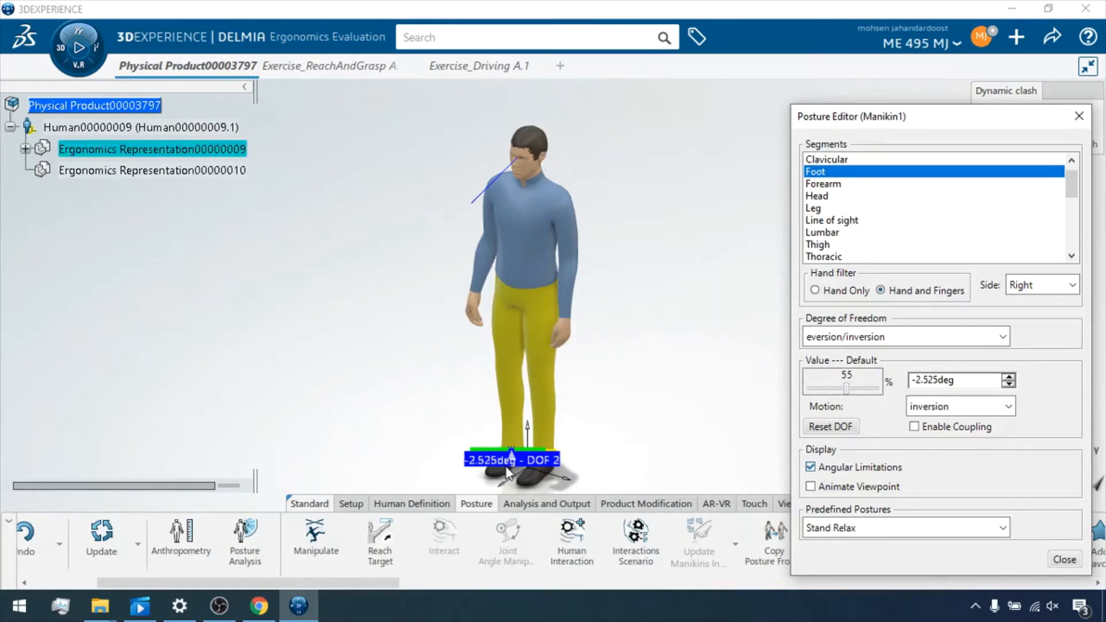
{"action": "left_click", "coordinate": [840, 426]}
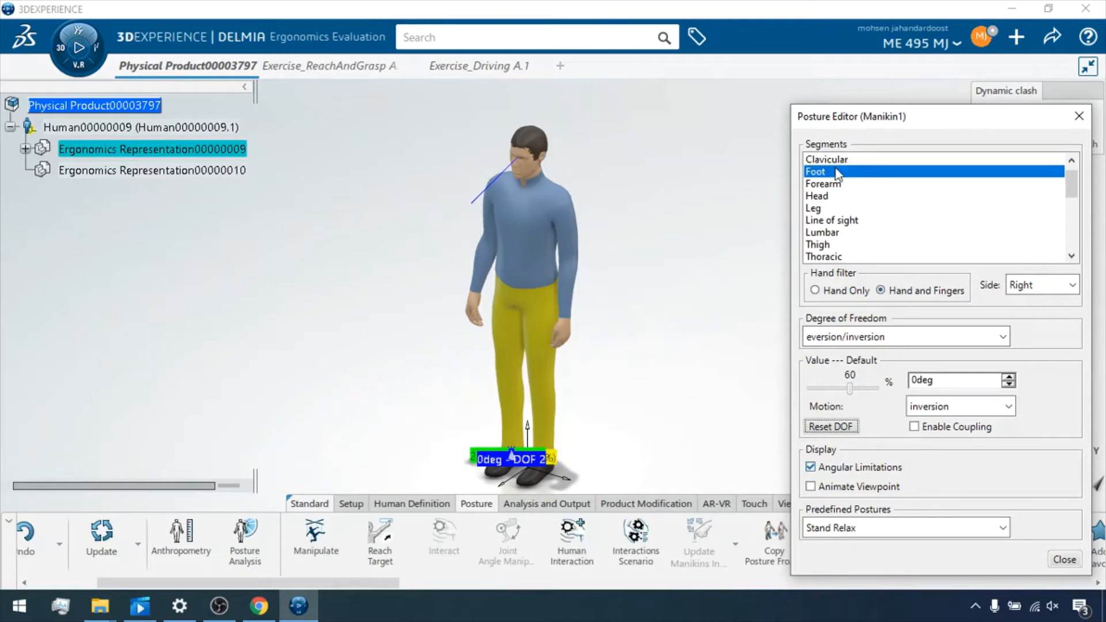
- Flex the right leg to about 66.8 deg and check its available degrees of freedom
{"action": "left_click", "coordinate": [833, 209]}
{"action": "left_click", "coordinate": [836, 390]}
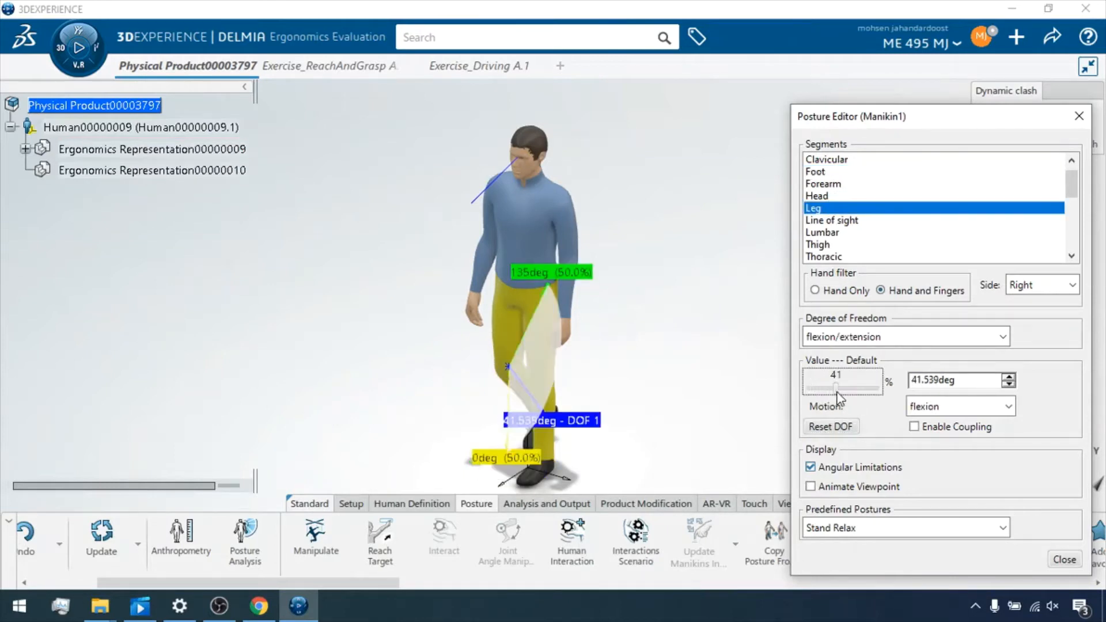
{"action": "mouse_move", "coordinate": [837, 392]}
{"action": "left_mouse_down"}
{"action": "mouse_move", "coordinate": [786, 378]}
{"action": "mouse_move", "coordinate": [842, 392]}
{"action": "left_mouse_up"}
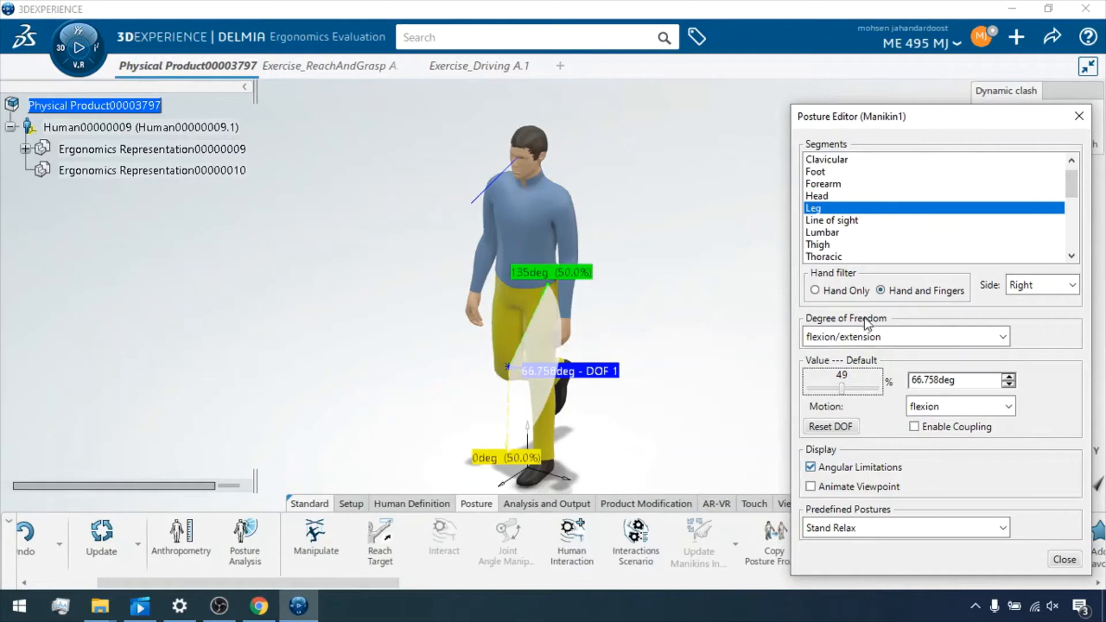
{"action": "left_click", "coordinate": [867, 335]}
{"action": "left_click", "coordinate": [866, 336]}
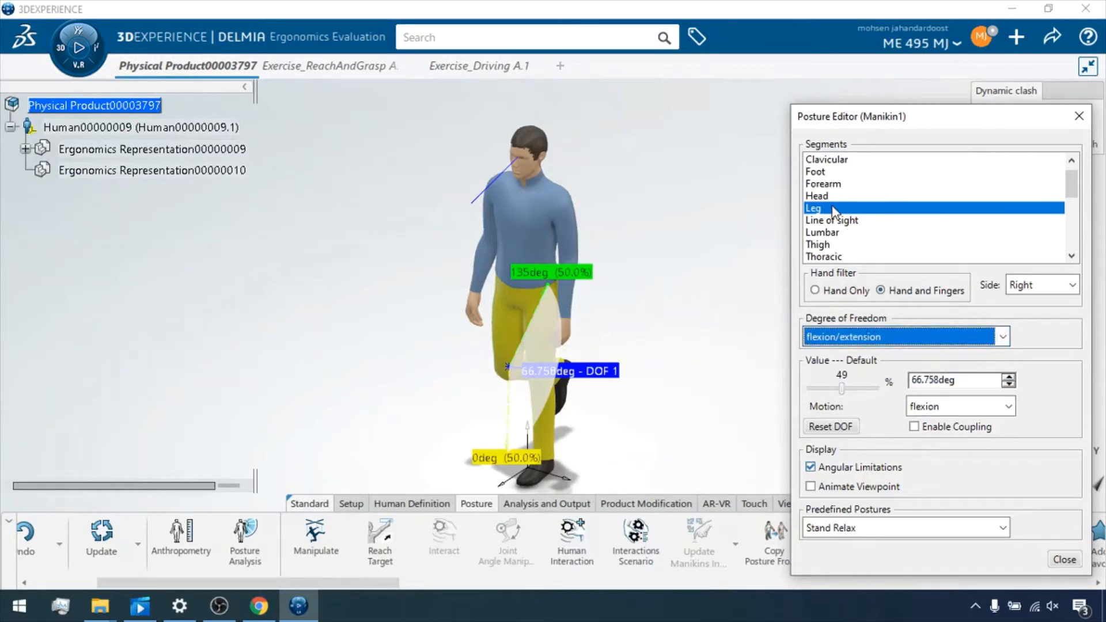
- Raise the manikin's right thigh forward to a flexion of about 48.2 deg
{"action": "left_click_drag", "start_coordinate": [1076, 192], "coordinate": [1075, 207]}
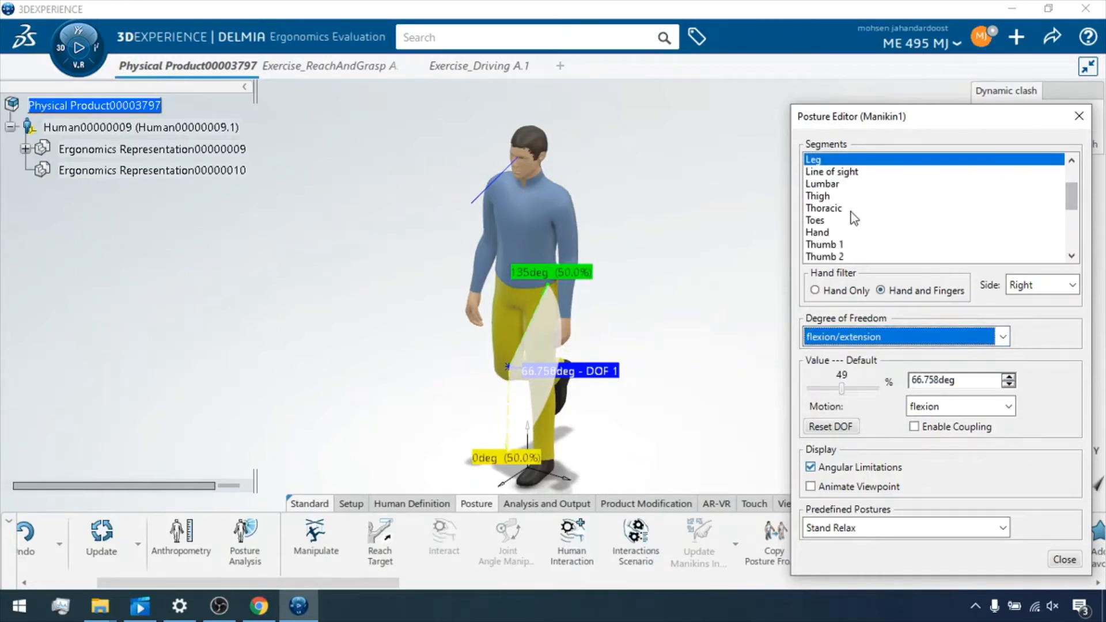
{"action": "left_click", "coordinate": [822, 196]}
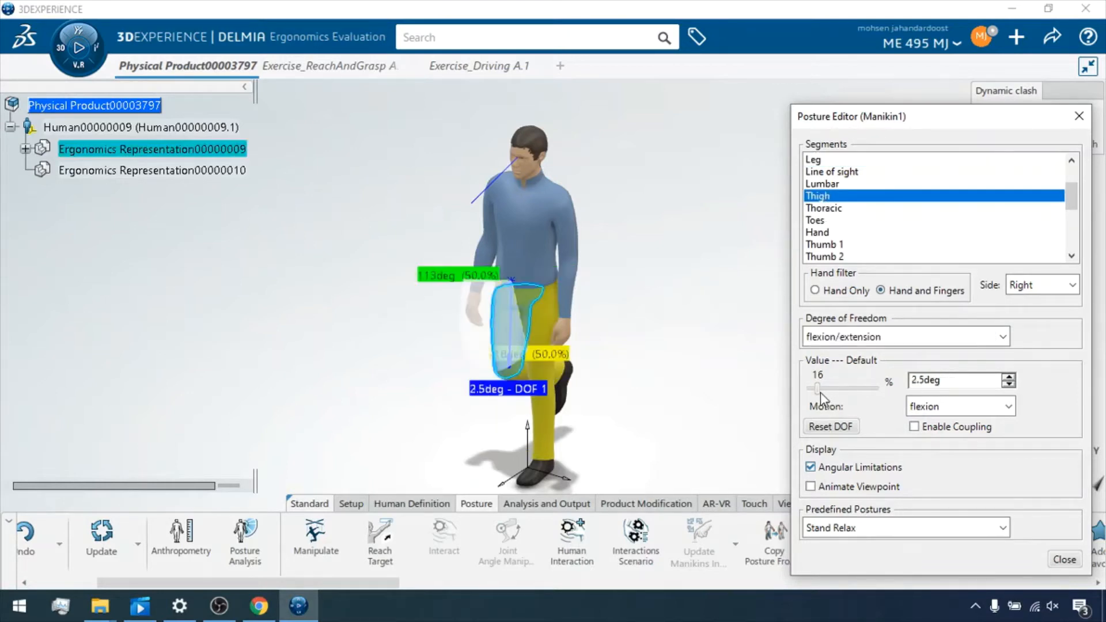
{"action": "left_click_drag", "start_coordinate": [830, 393], "coordinate": [844, 393]}
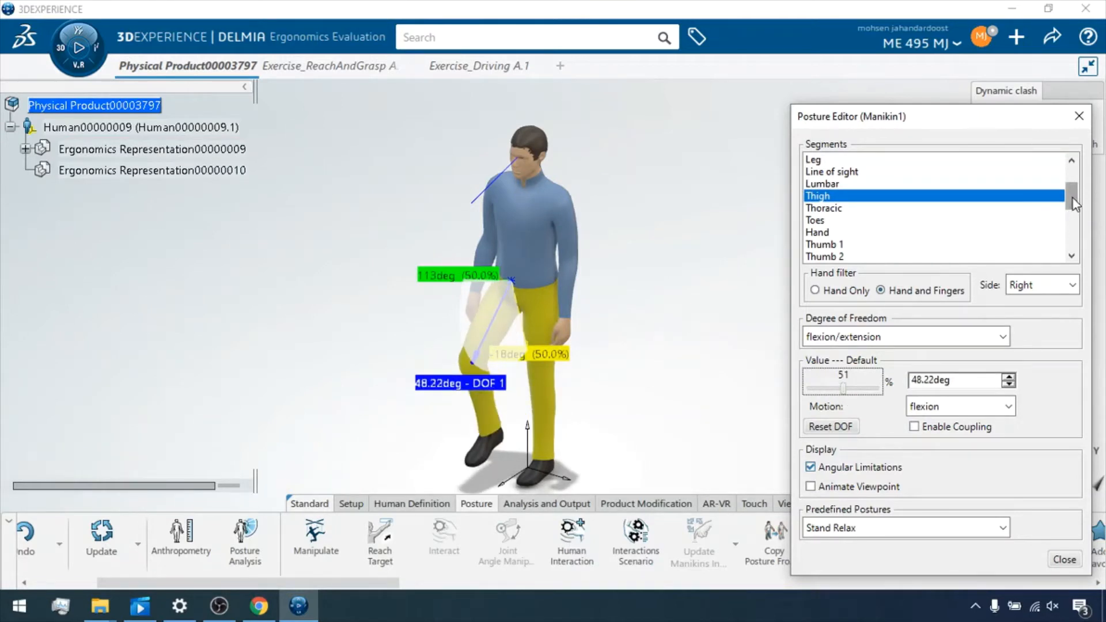
- Move the manikin's line of sight in its up/down degree of freedom to about -4 deg
{"action": "scroll", "coordinate": [1069, 213], "scroll_direction": "up", "scroll_amount": 2}
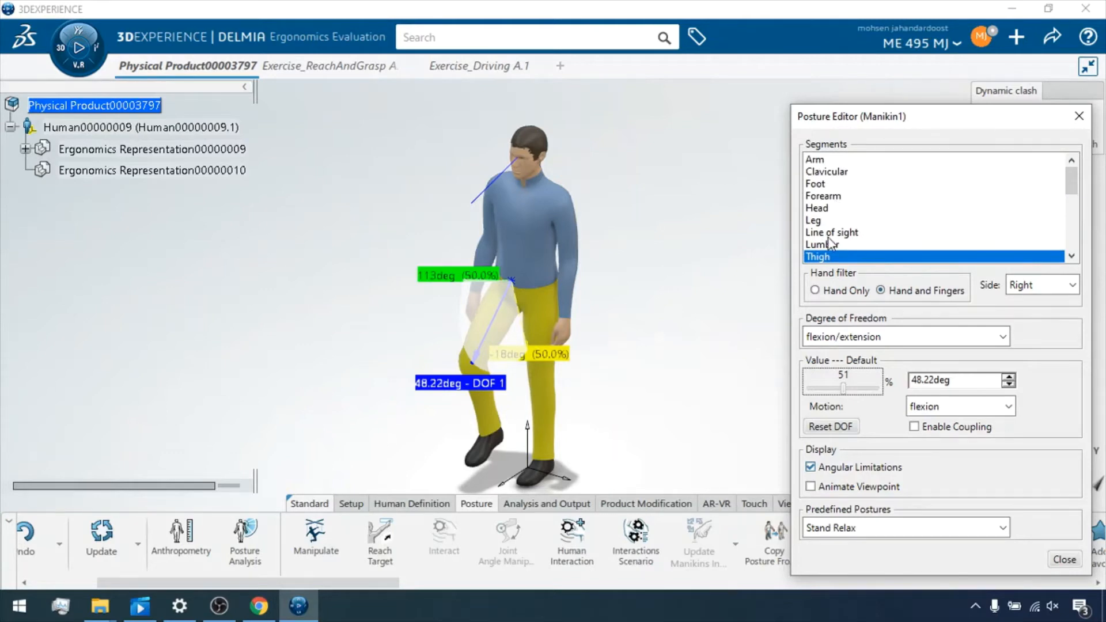
{"action": "left_click", "coordinate": [832, 234]}
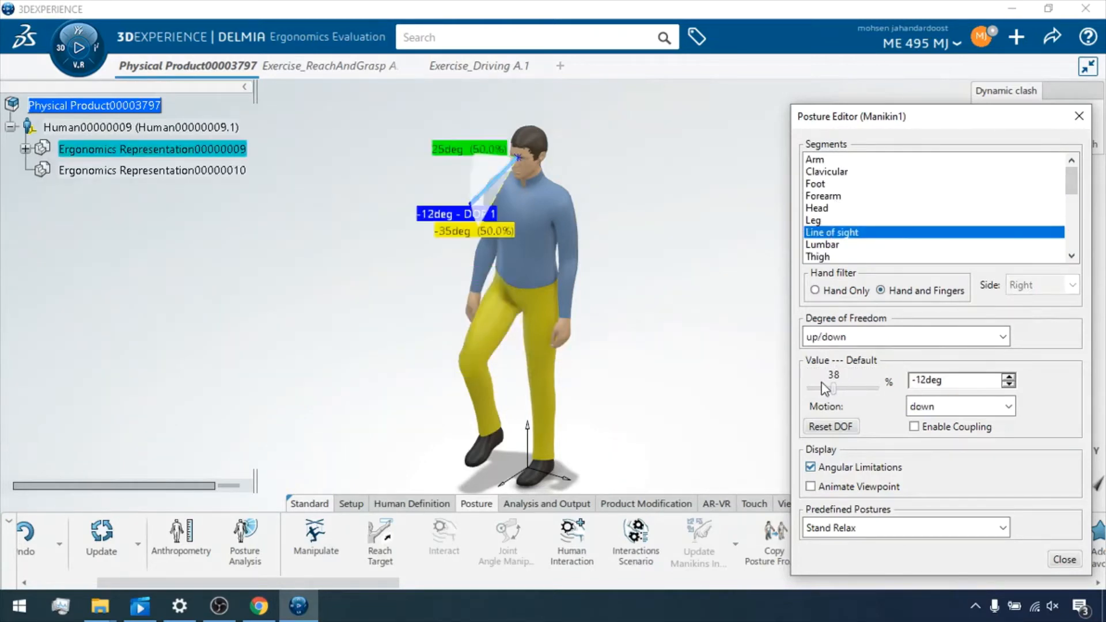
{"action": "mouse_move", "coordinate": [825, 389]}
{"action": "left_mouse_down"}
{"action": "mouse_move", "coordinate": [877, 391]}
{"action": "mouse_move", "coordinate": [846, 397]}
{"action": "left_mouse_up"}
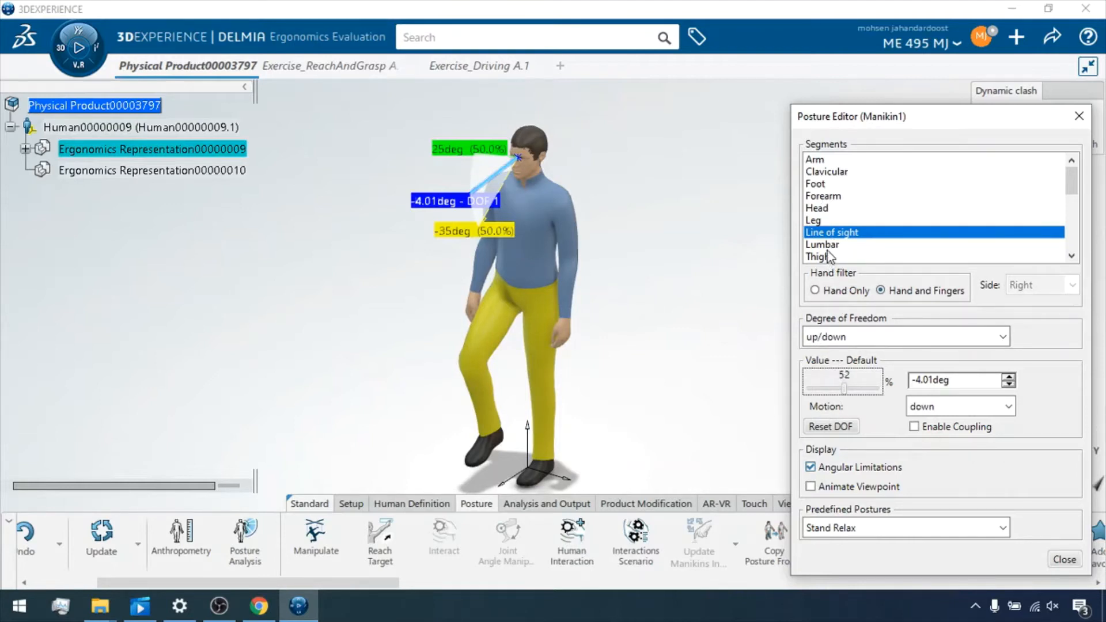
- Flex the lumbar segment to about 18.3 deg and bend it laterally left to about 7.9 deg
{"action": "left_click", "coordinate": [827, 248]}
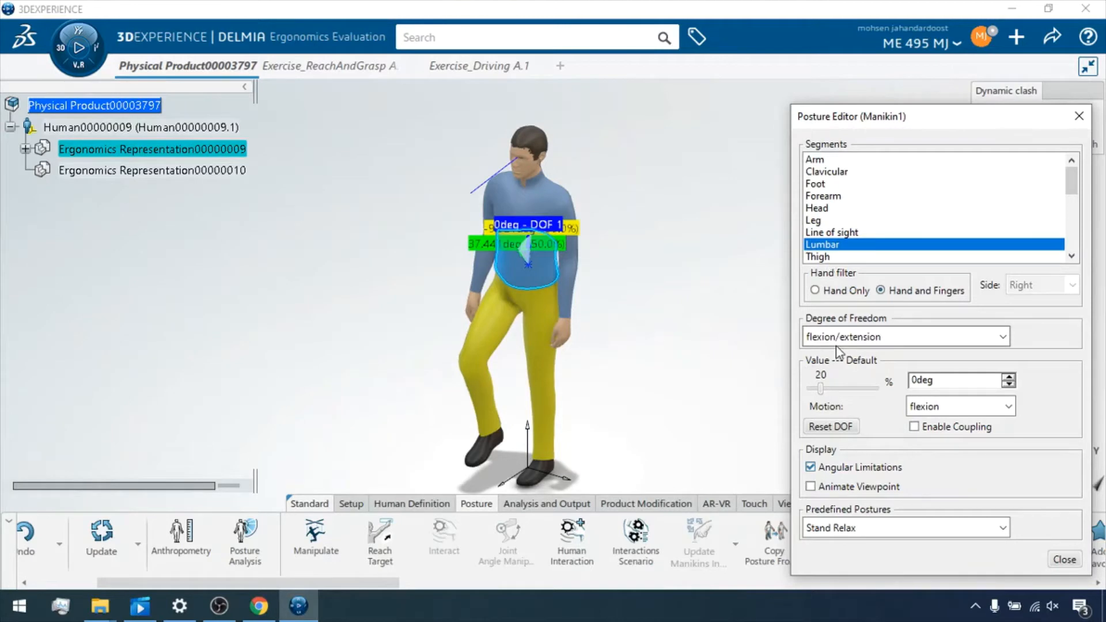
{"action": "left_click", "coordinate": [823, 395]}
{"action": "left_click_drag", "start_coordinate": [823, 395], "coordinate": [849, 389]}
{"action": "left_click", "coordinate": [860, 345]}
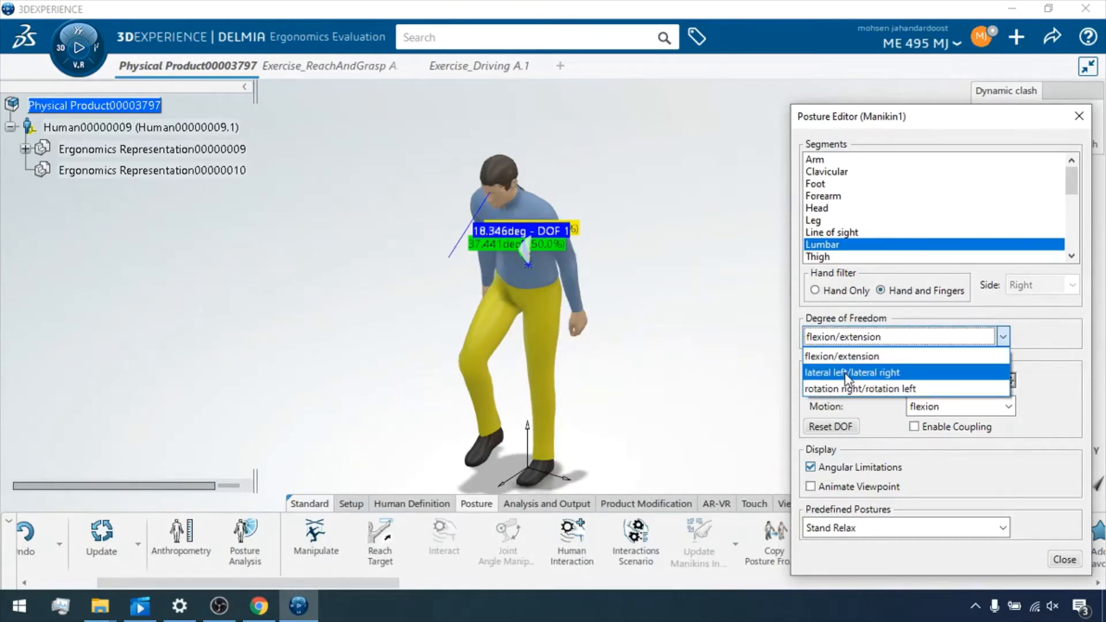
{"action": "left_click", "coordinate": [846, 371]}
{"action": "left_click_drag", "start_coordinate": [837, 390], "coordinate": [881, 391]}
- Try rotating the lumbar segment, and reset its rotation and lateral left/lateral right degrees of freedom
{"action": "left_click", "coordinate": [862, 340]}
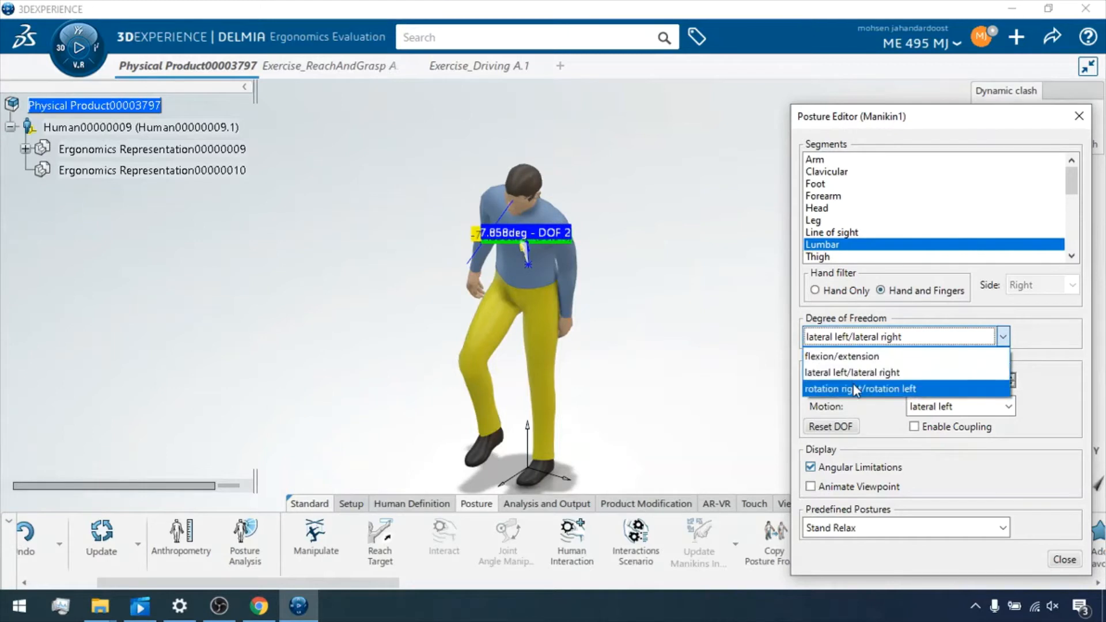
{"action": "left_click", "coordinate": [853, 385]}
{"action": "mouse_move", "coordinate": [848, 392]}
{"action": "left_mouse_down"}
{"action": "mouse_move", "coordinate": [801, 385]}
{"action": "mouse_move", "coordinate": [879, 388]}
{"action": "mouse_move", "coordinate": [829, 387]}
{"action": "mouse_move", "coordinate": [862, 392]}
{"action": "left_mouse_up"}
{"action": "left_click", "coordinate": [827, 427]}
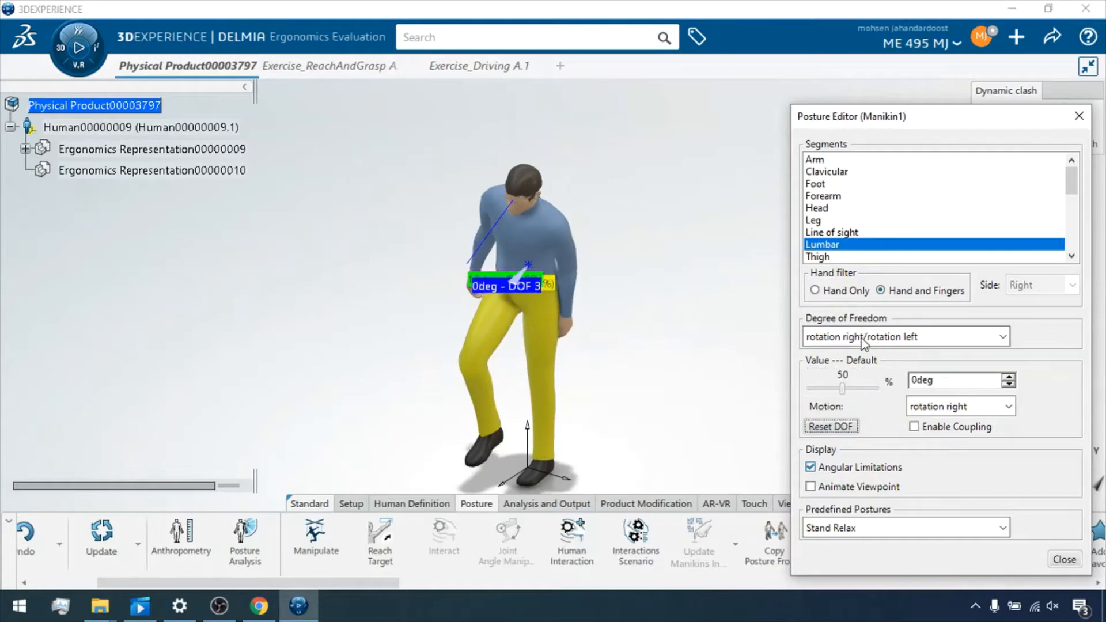
{"action": "left_click", "coordinate": [861, 339]}
{"action": "left_click", "coordinate": [846, 371]}
{"action": "left_click", "coordinate": [831, 429]}
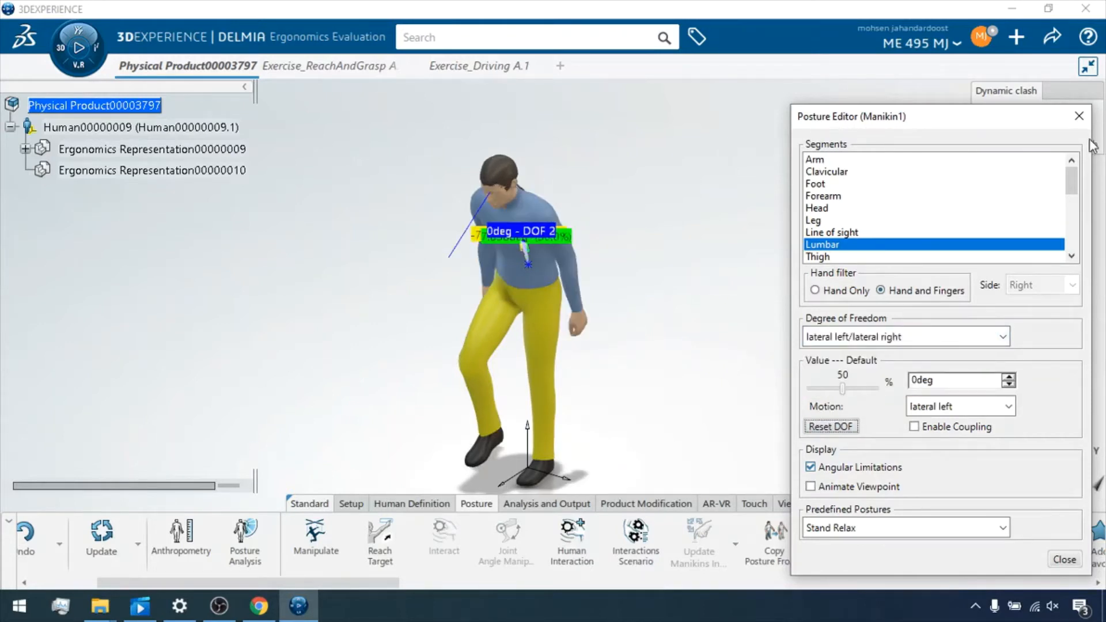
- Close the Posture Editor and undo the recent leg, thigh and lumbar posture changes
{"action": "left_click", "coordinate": [1079, 115]}
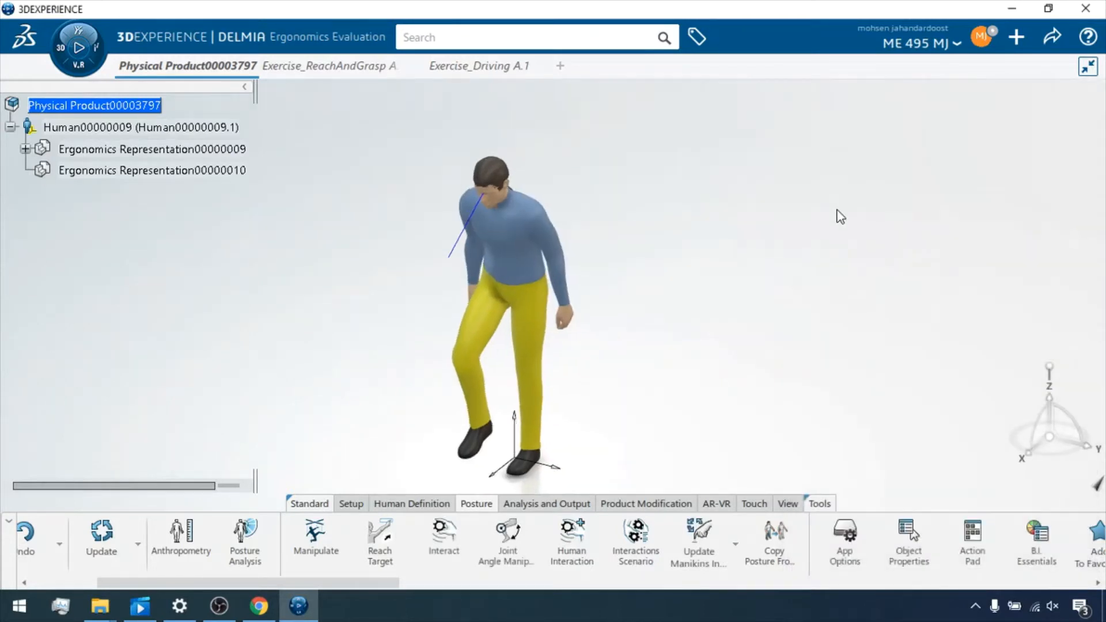
{"action": "left_click", "coordinate": [735, 224]}
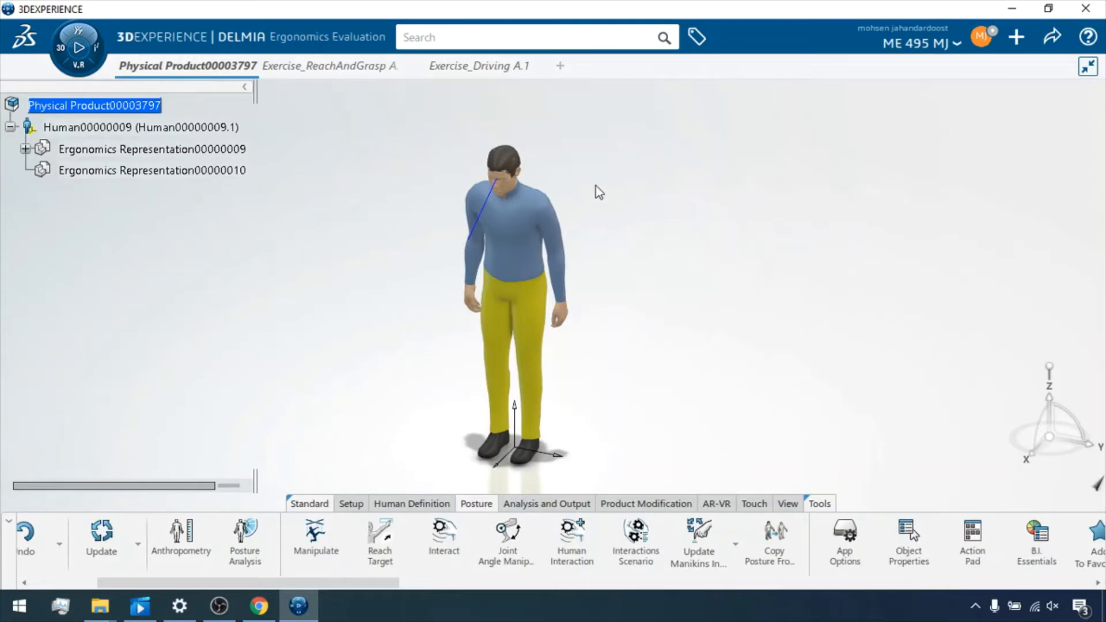
{"action": "left_click", "coordinate": [527, 229]}
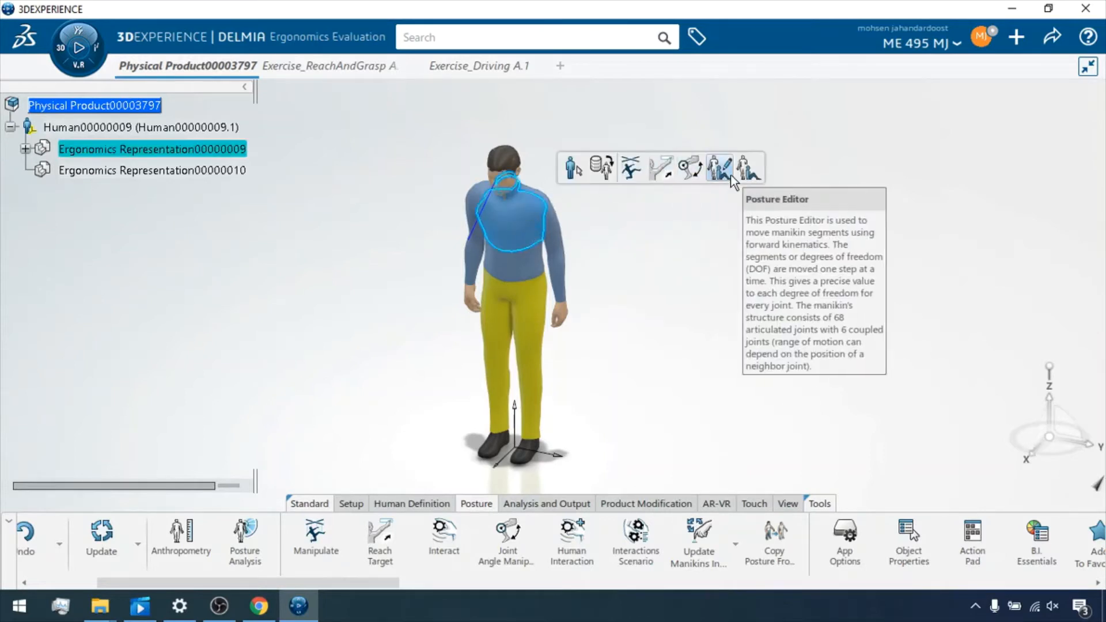
{"action": "left_click", "coordinate": [690, 268]}
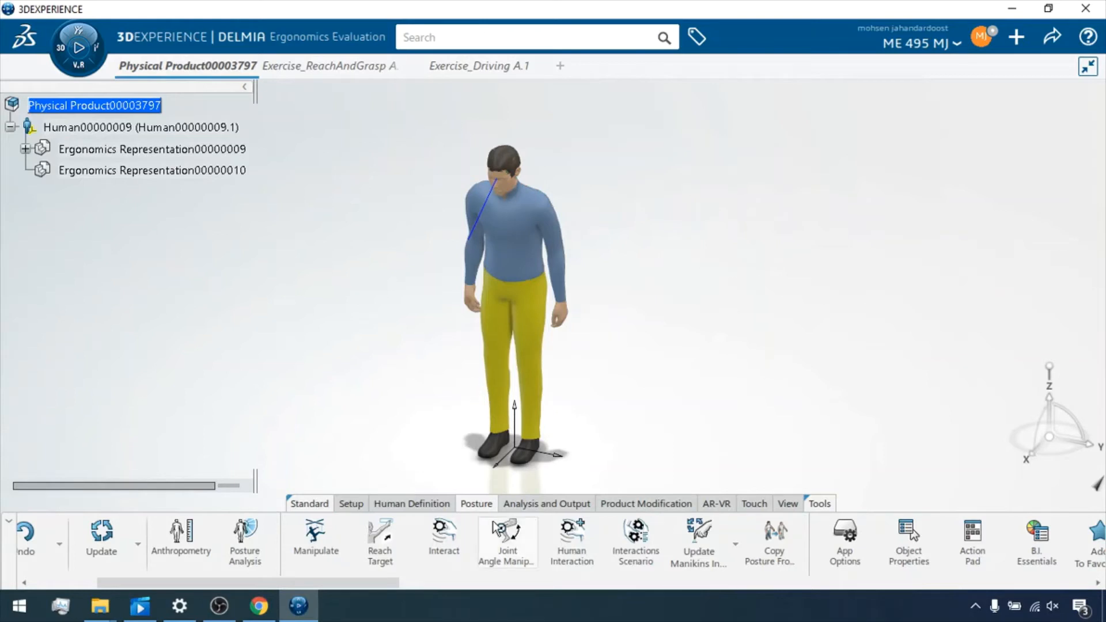
{"action": "left_click", "coordinate": [407, 504]}
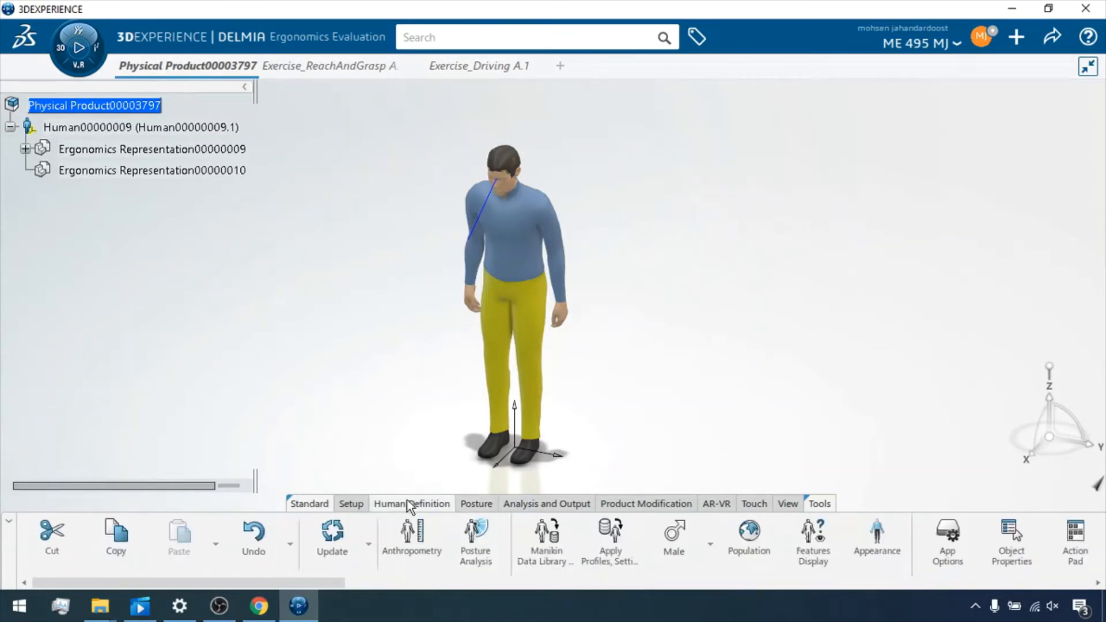
{"action": "left_click", "coordinate": [349, 503]}
{"action": "left_click", "coordinate": [606, 501]}
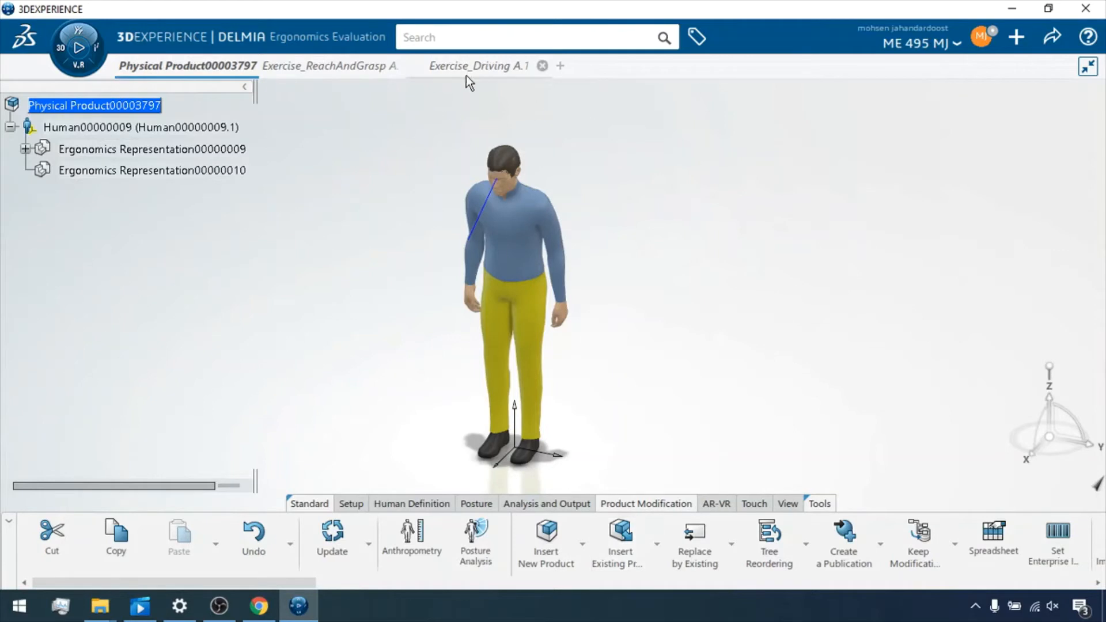
- Bring up Exercise_ReachAndGrasp and examine its stair platform and the power tools around the upper railing
{"action": "mouse_move", "coordinate": [496, 74]}
{"action": "mouse_move", "coordinate": [334, 70]}
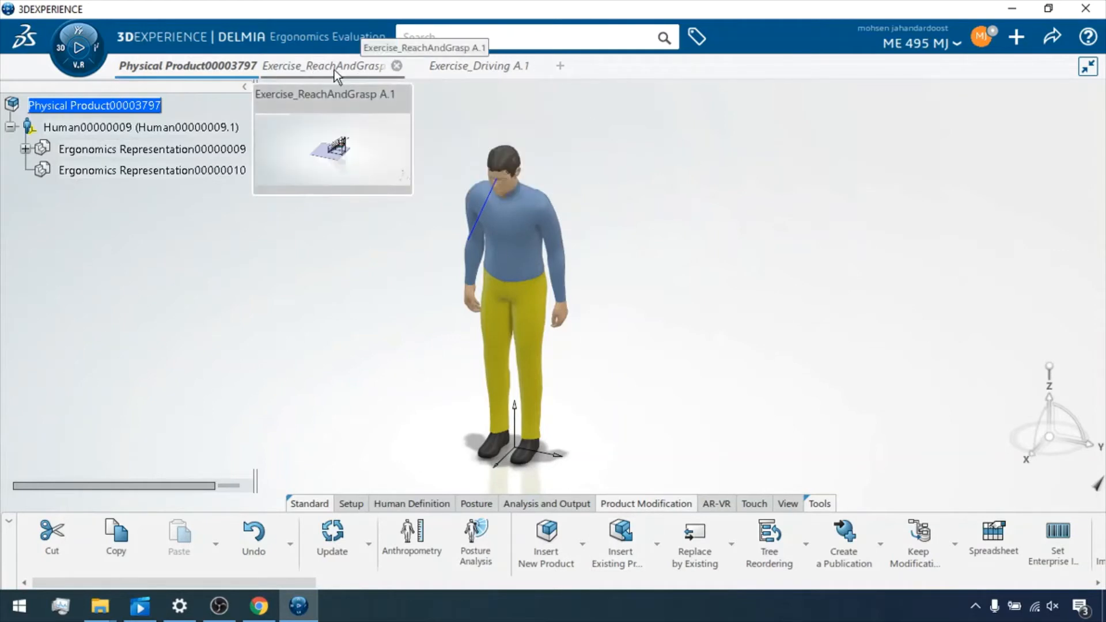
{"action": "left_click", "coordinate": [320, 66]}
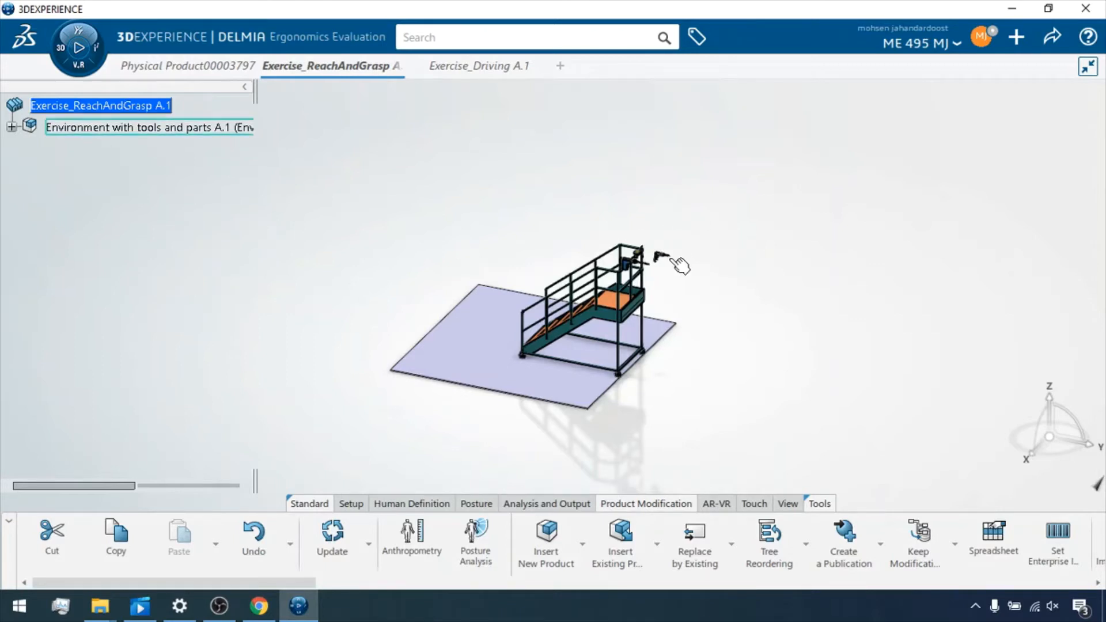
{"action": "scroll", "coordinate": [666, 271], "scroll_direction": "up", "scroll_amount": 5}
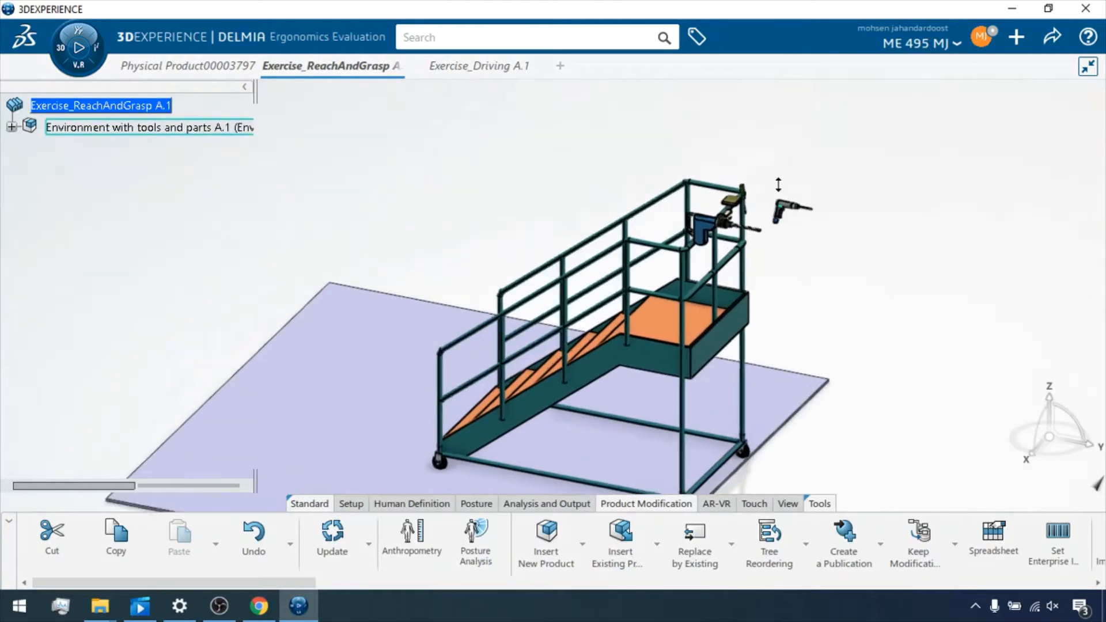
{"action": "scroll", "coordinate": [720, 236], "scroll_direction": "up", "scroll_amount": 2}
{"action": "scroll", "coordinate": [721, 237], "scroll_direction": "up", "scroll_amount": 2}
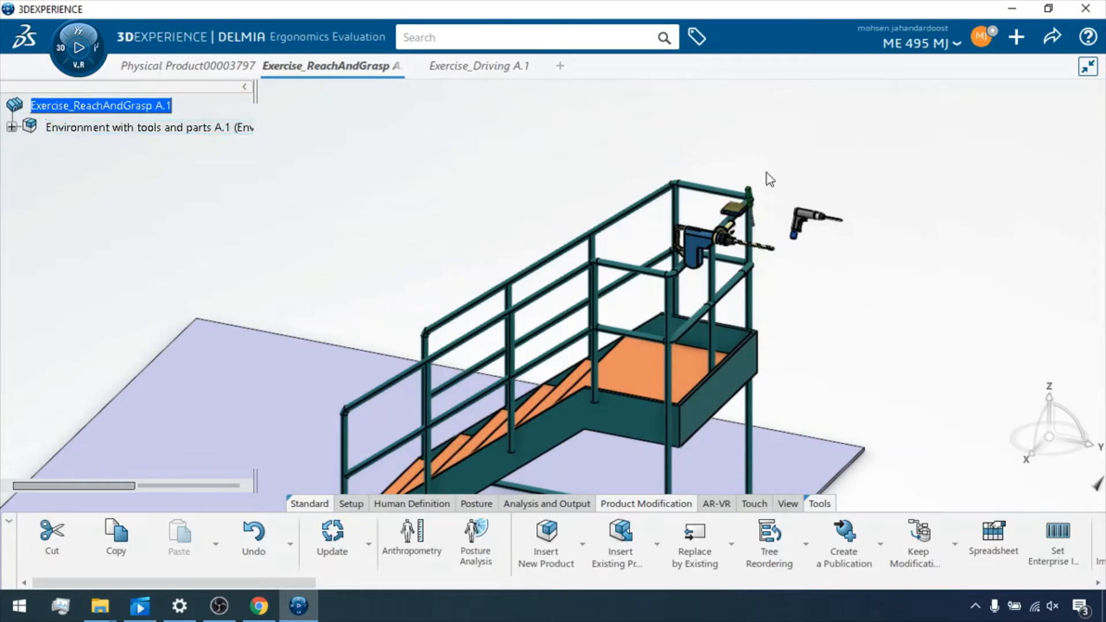
{"action": "scroll", "coordinate": [755, 227], "scroll_direction": "down", "scroll_amount": 4}
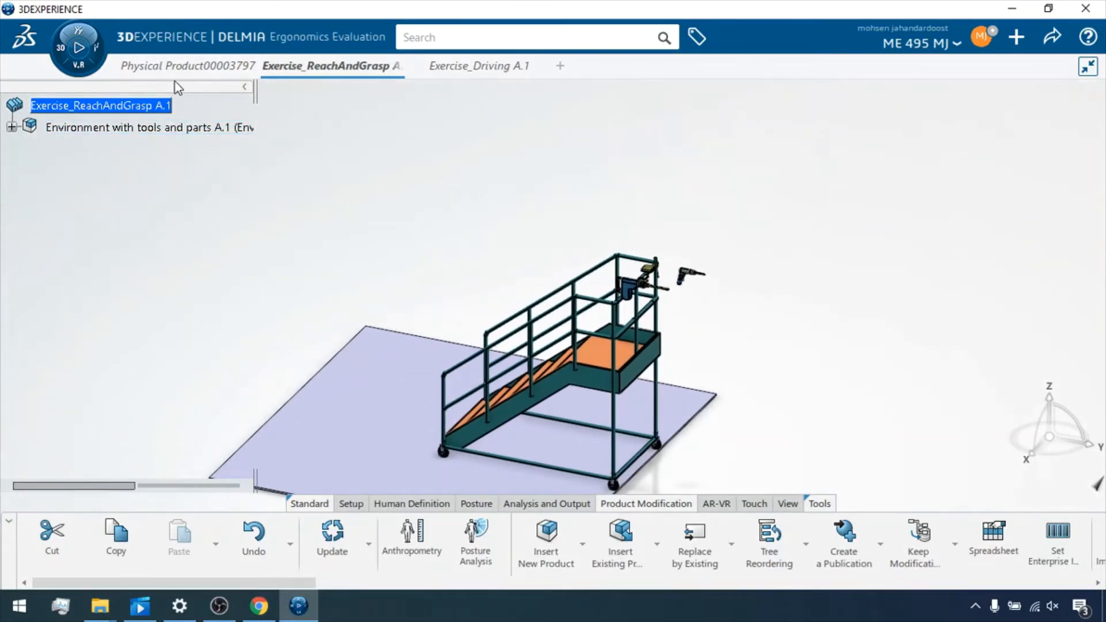
- Try to insert the Exercise_ReachAndGrasp assembly as an existing product into the manikin's physical product
{"action": "left_click", "coordinate": [171, 68]}
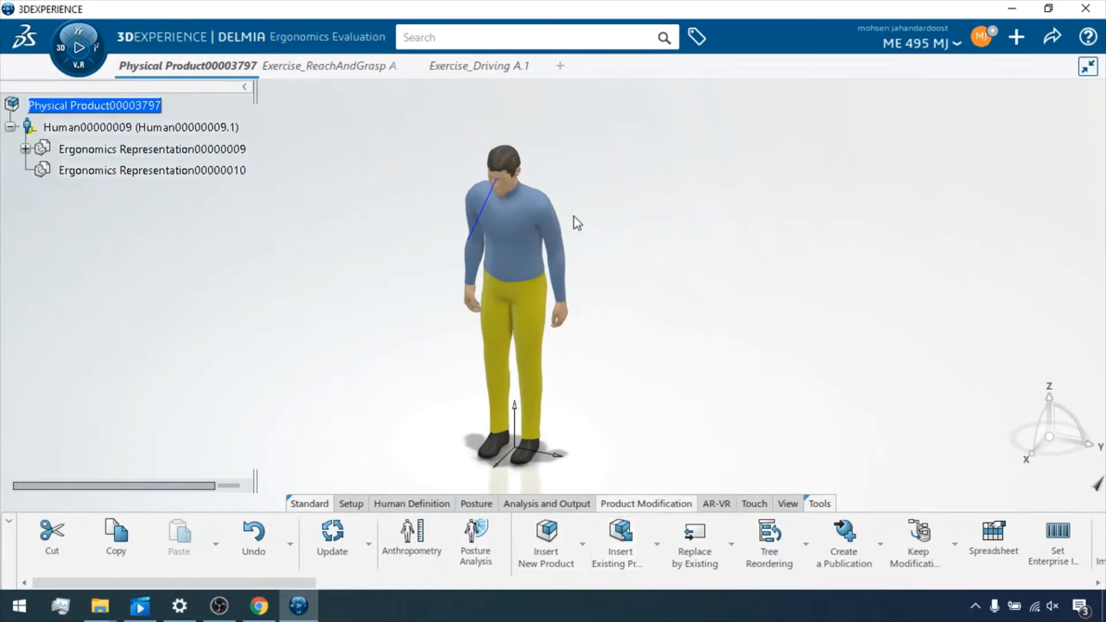
{"action": "left_click", "coordinate": [621, 537]}
{"action": "left_click", "coordinate": [335, 71]}
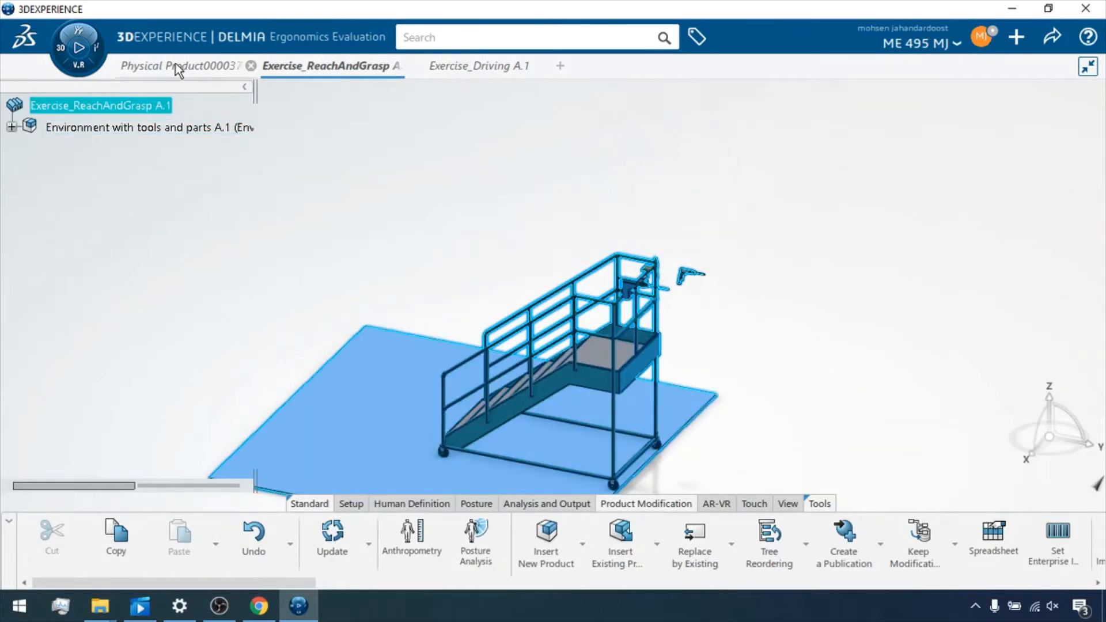
{"action": "mouse_move", "coordinate": [175, 63]}
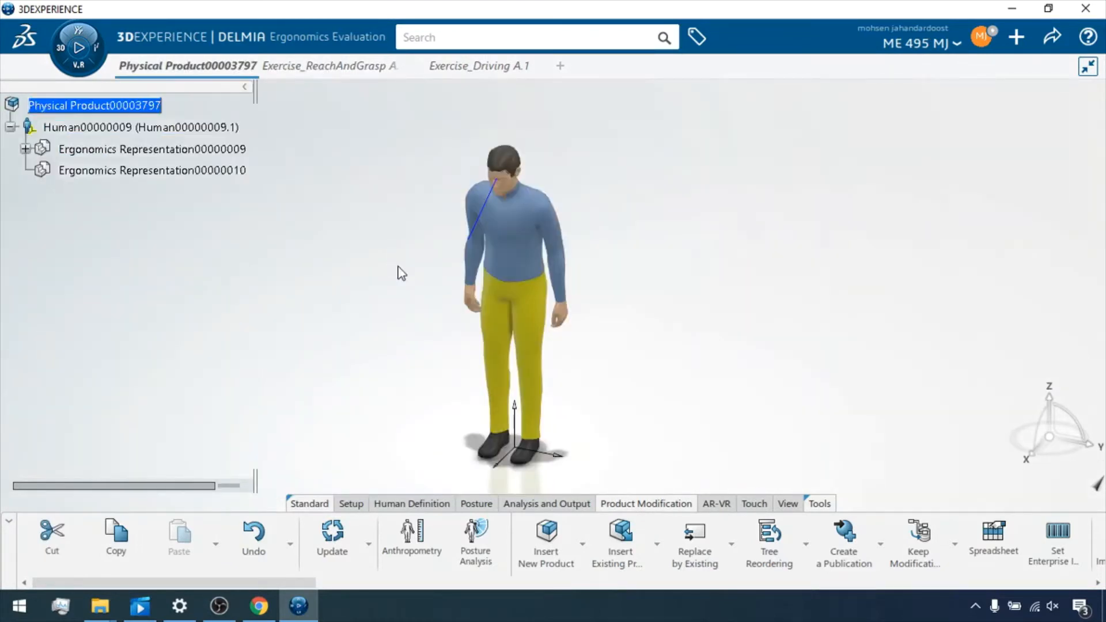
{"action": "left_click", "coordinate": [627, 537]}
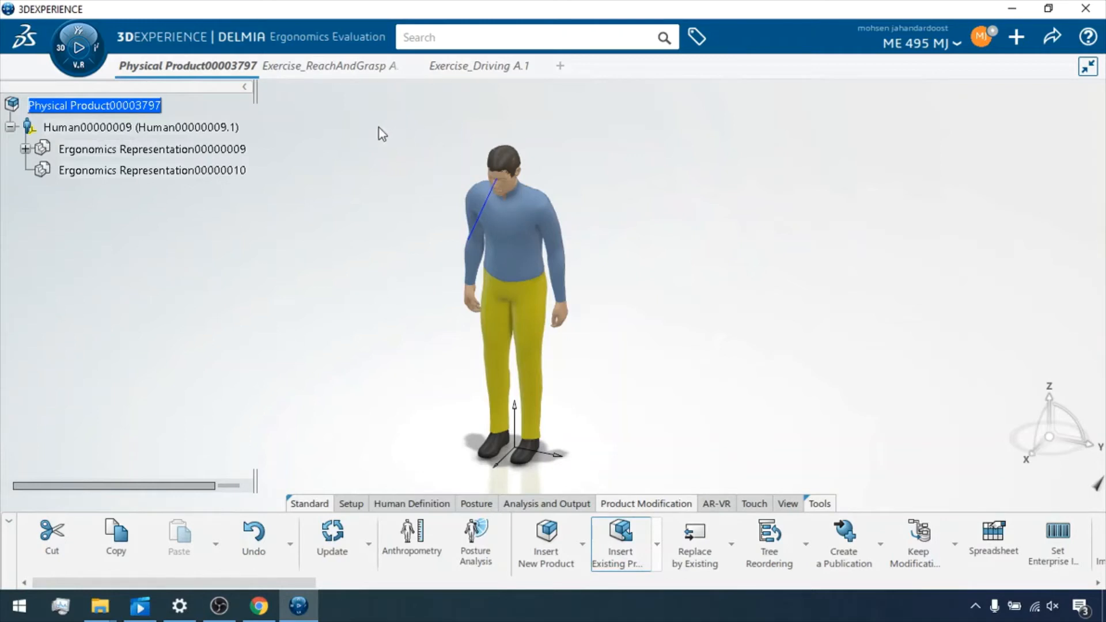
{"action": "left_click", "coordinate": [339, 64]}
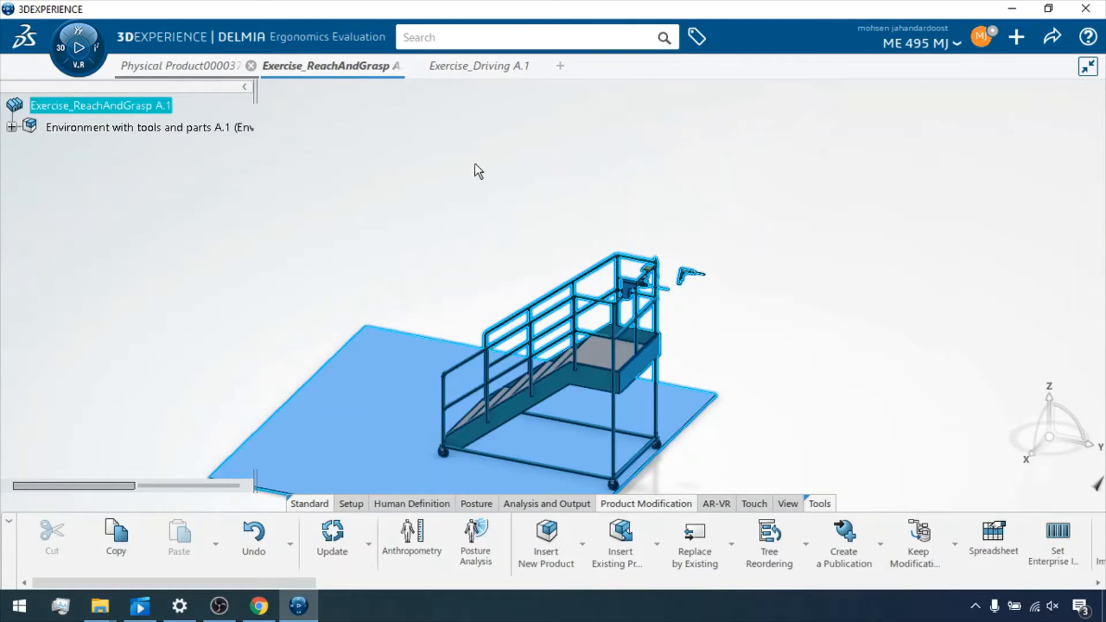
- Try to insert the "Environment with tools and parts" product from Exercise_ReachAndGrasp into the manikin's product with Insert Existing Product
{"action": "left_click", "coordinate": [657, 545]}
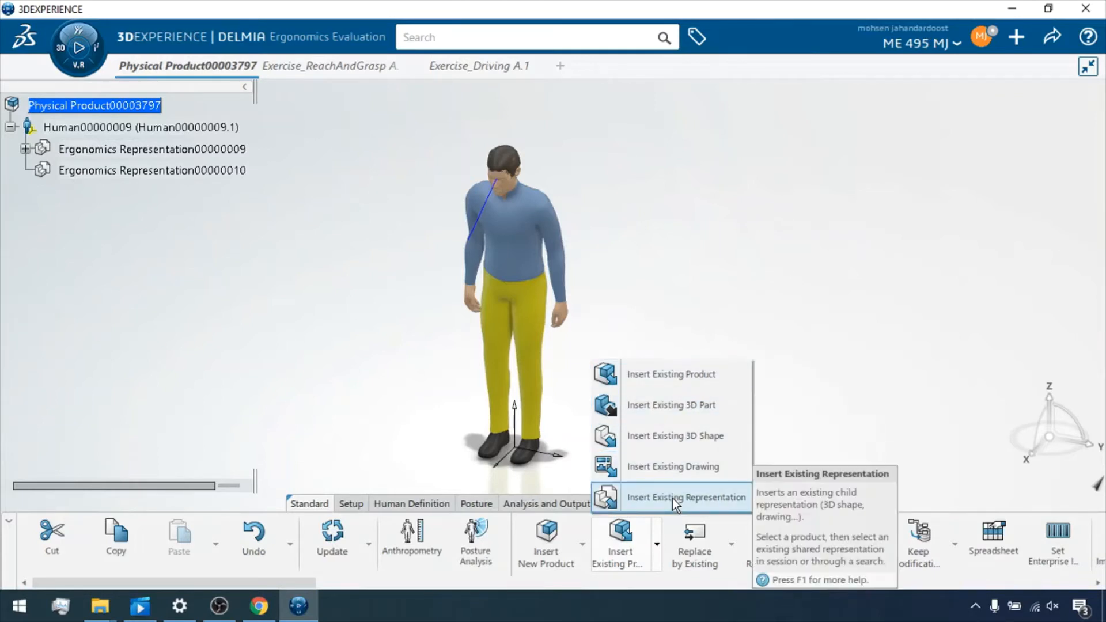
{"action": "left_click", "coordinate": [637, 382]}
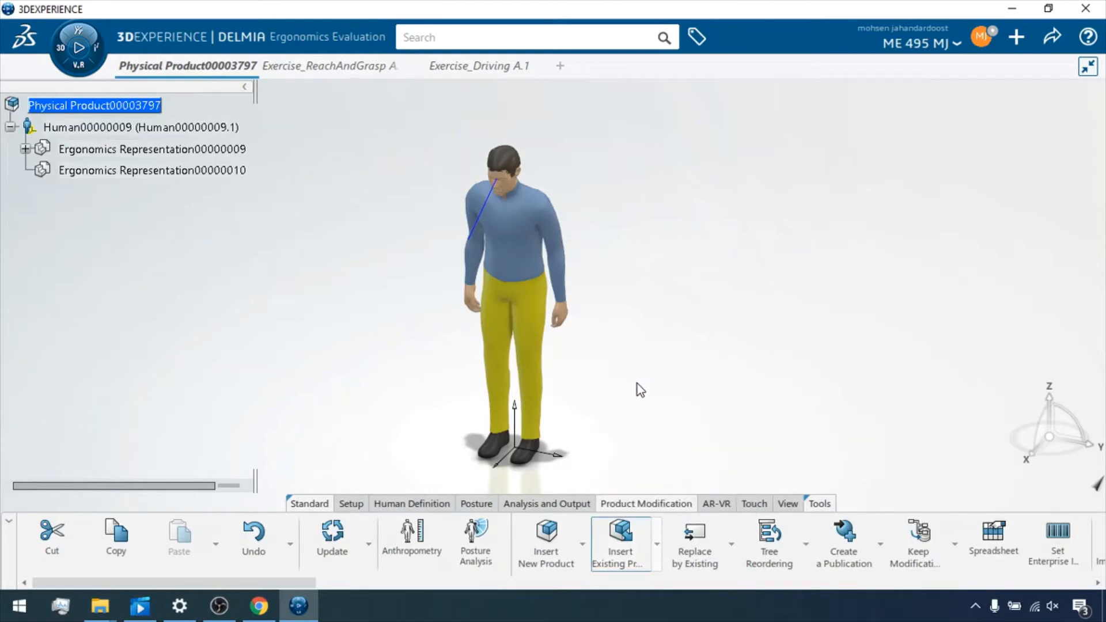
{"action": "left_click", "coordinate": [324, 68]}
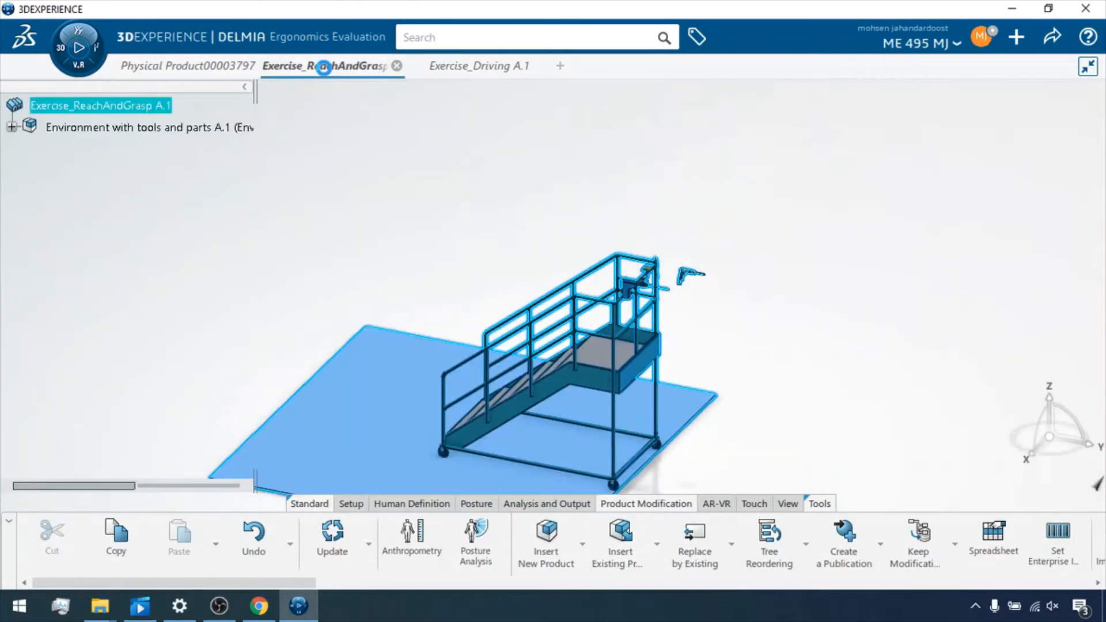
{"action": "left_click", "coordinate": [139, 125]}
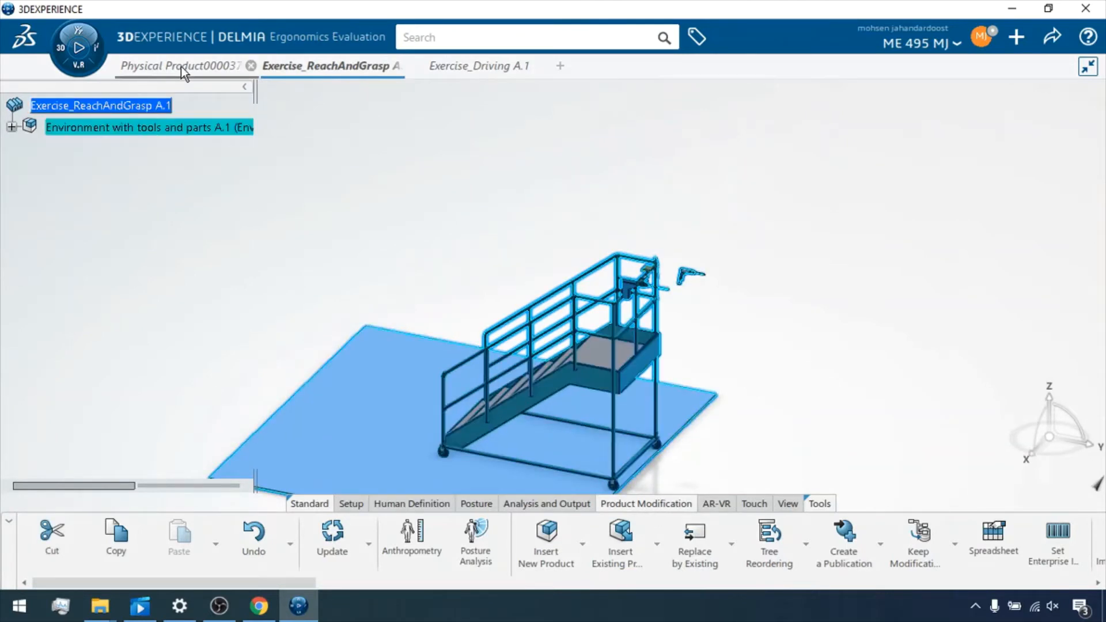
{"action": "mouse_move", "coordinate": [181, 67]}
{"action": "left_click", "coordinate": [199, 109]}
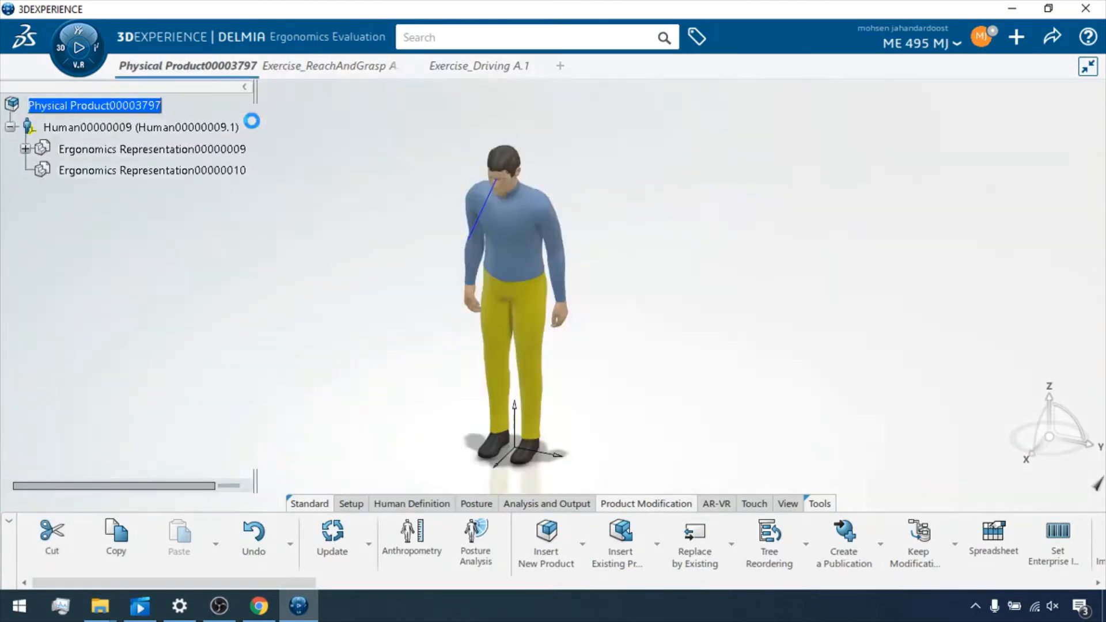
- Try to insert the Exercise_ReachAndGrasp environment into the manikin's root product as an existing 3D shape
{"action": "right_click", "coordinate": [134, 112]}
{"action": "left_click", "coordinate": [133, 105]}
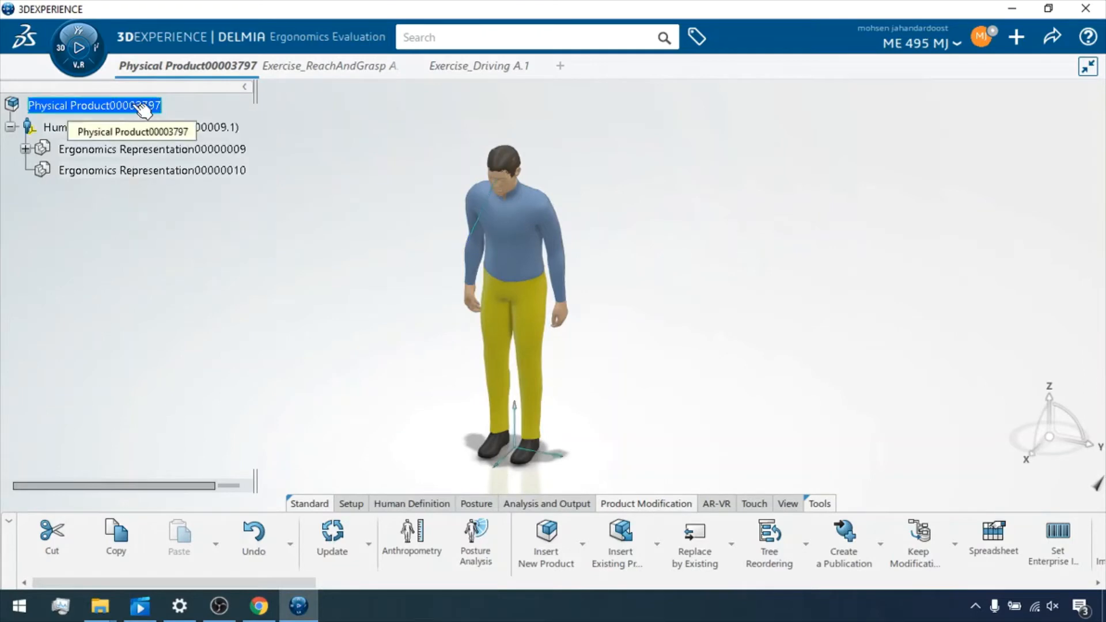
{"action": "right_click", "coordinate": [138, 107]}
{"action": "mouse_move", "coordinate": [218, 405]}
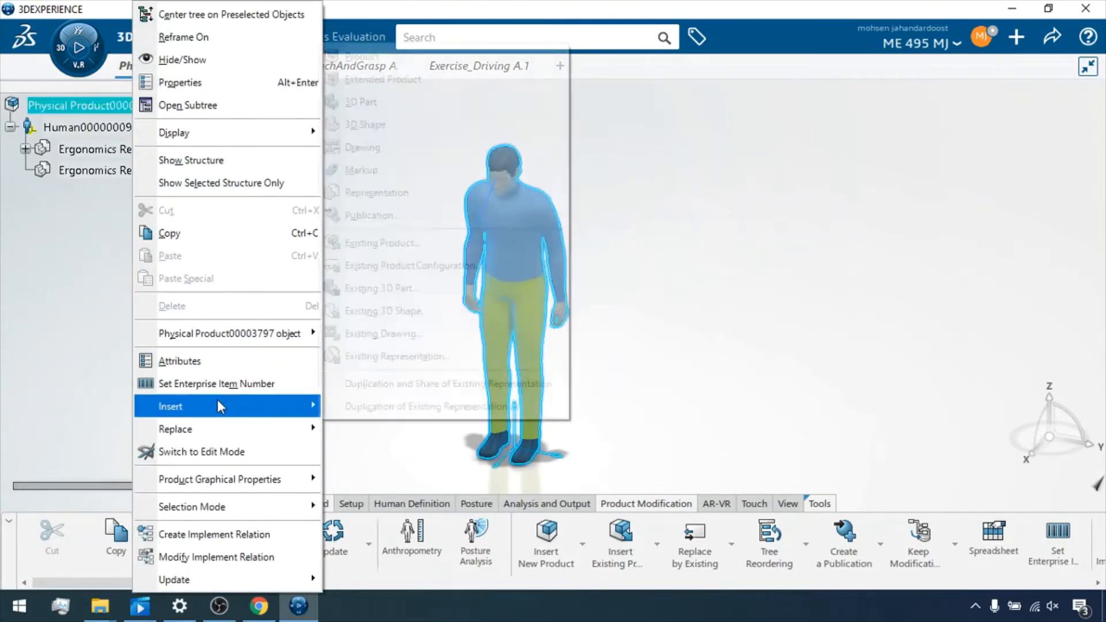
{"action": "left_click", "coordinate": [425, 314]}
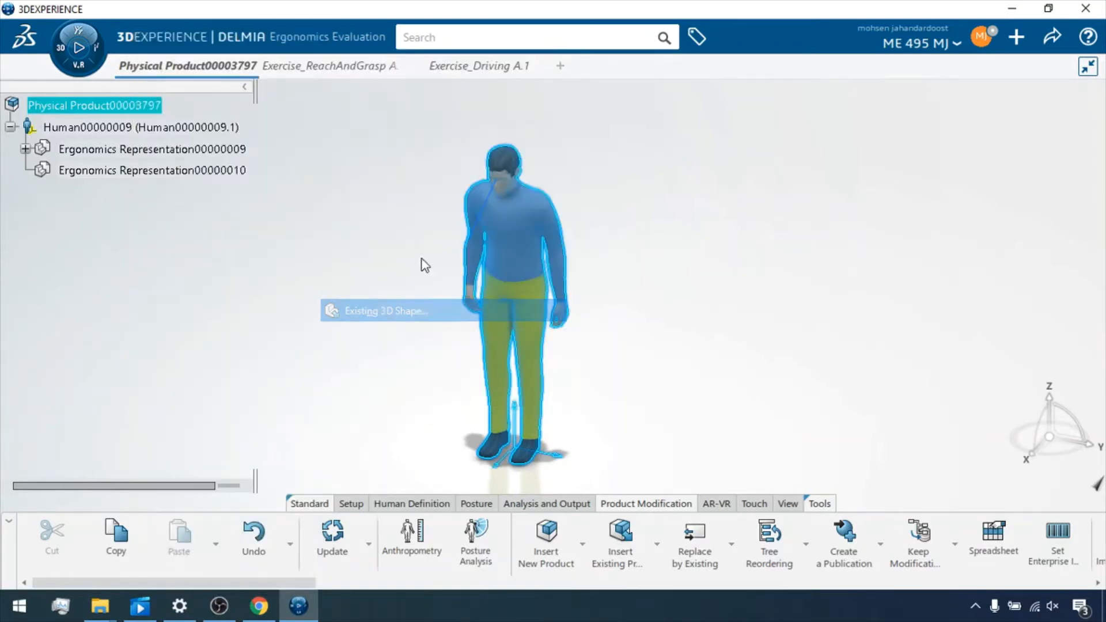
{"action": "left_click", "coordinate": [351, 69]}
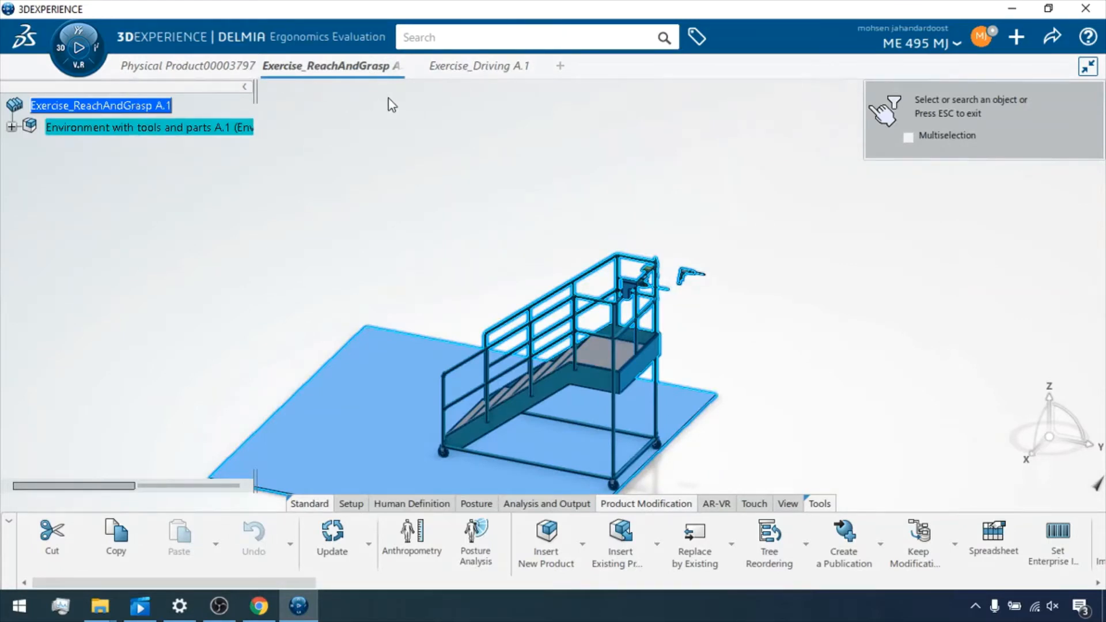
{"action": "left_click", "coordinate": [201, 66]}
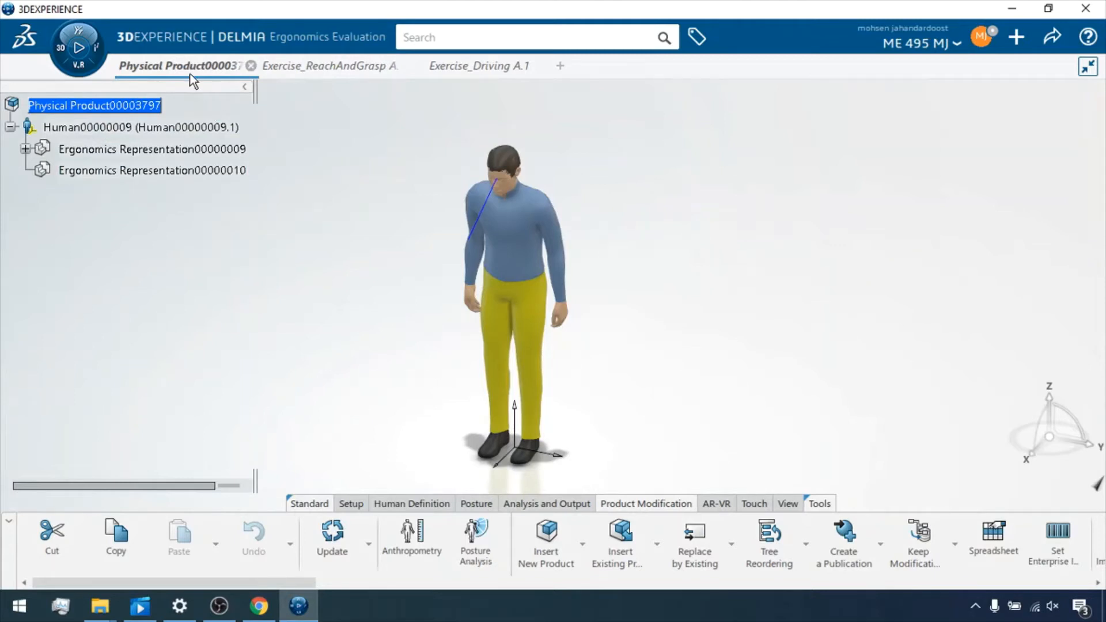
- Try to insert the Exercise_ReachAndGrasp environment under the manikin's root product as an existing 3D part, and cancel the command
{"action": "right_click", "coordinate": [101, 106]}
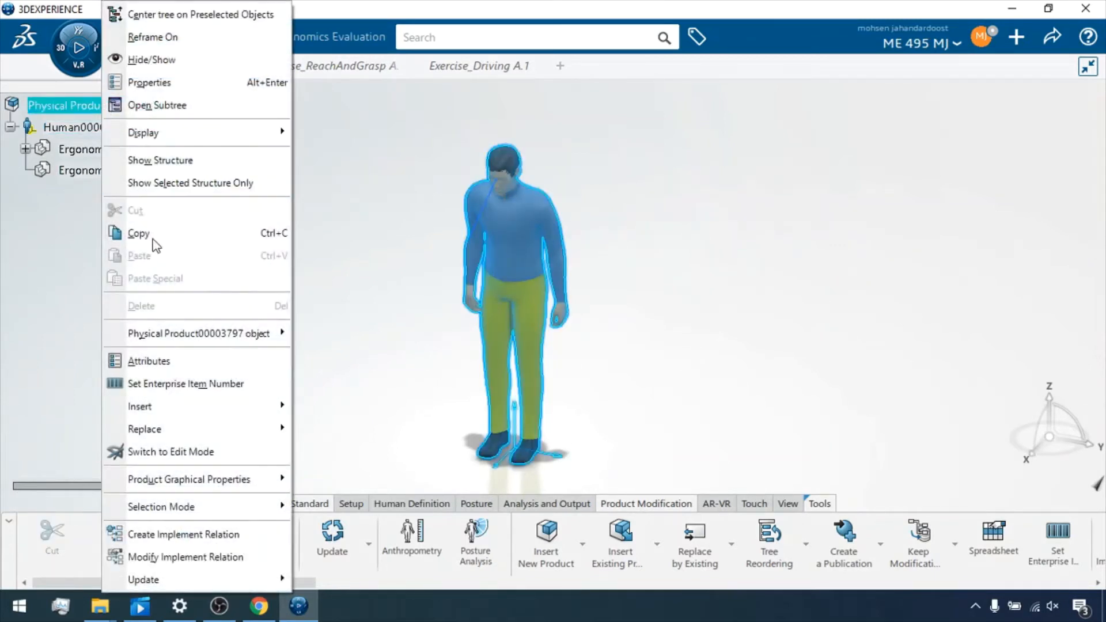
{"action": "mouse_move", "coordinate": [203, 412]}
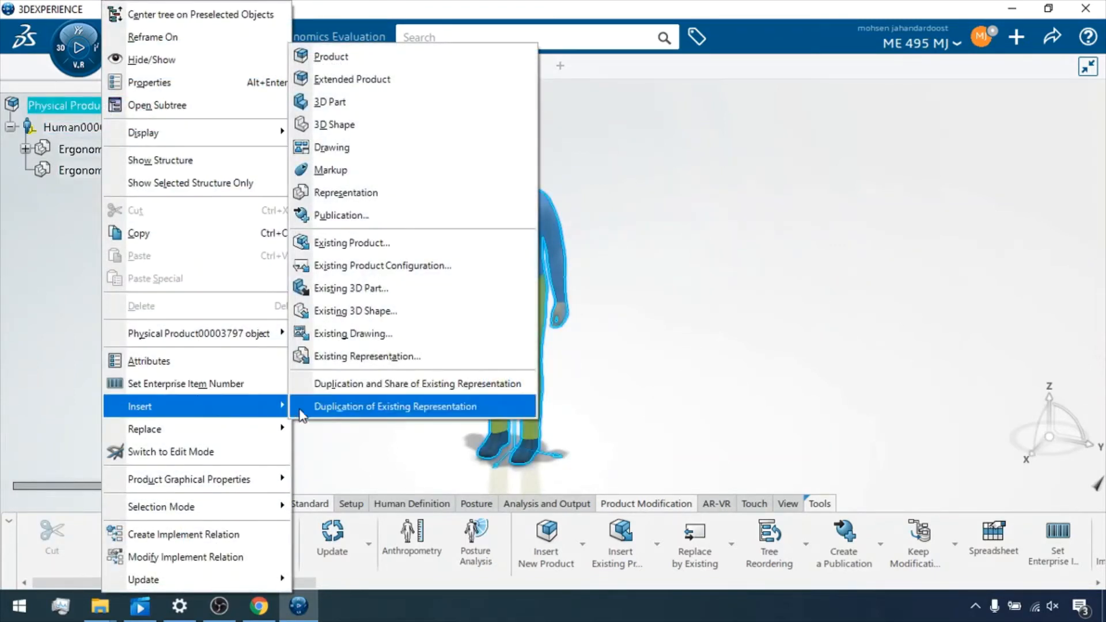
{"action": "left_click", "coordinate": [374, 292]}
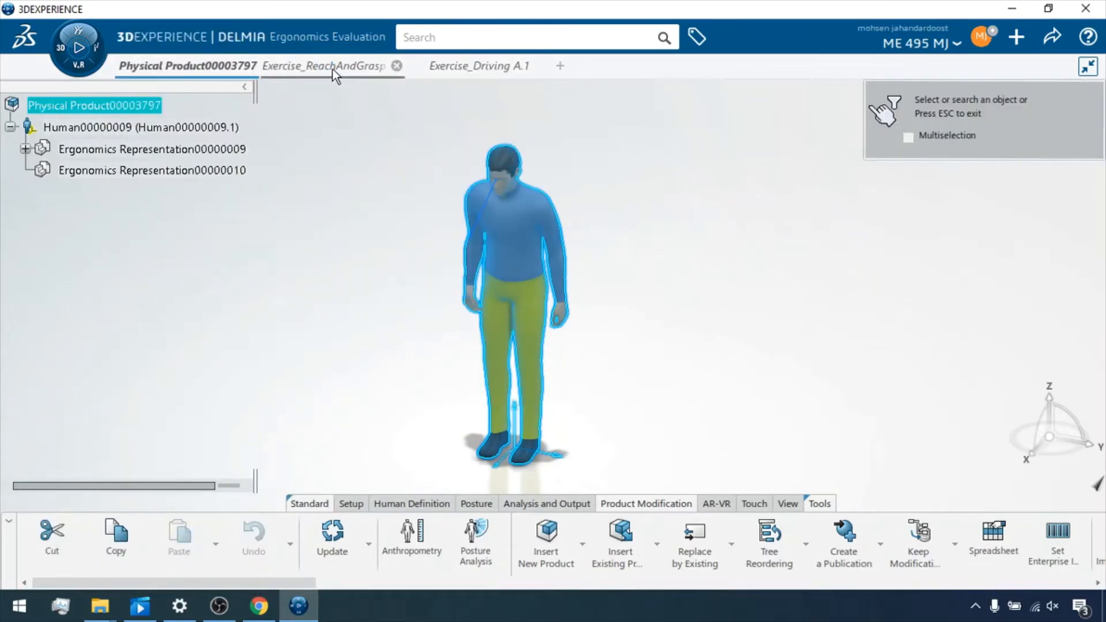
{"action": "left_click", "coordinate": [333, 69]}
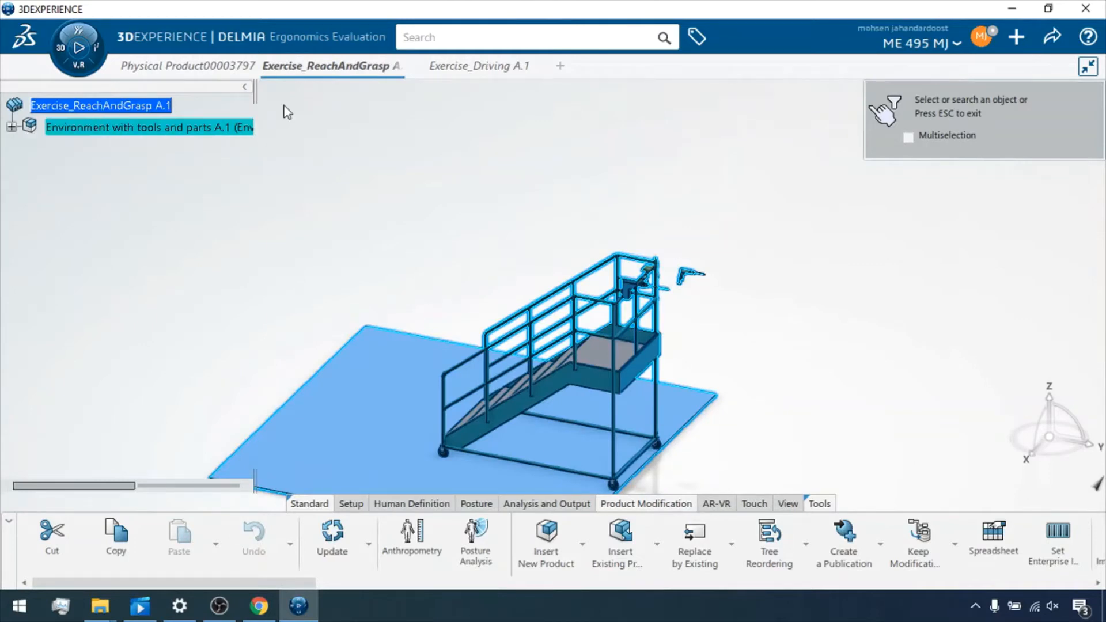
{"action": "left_click", "coordinate": [205, 68]}
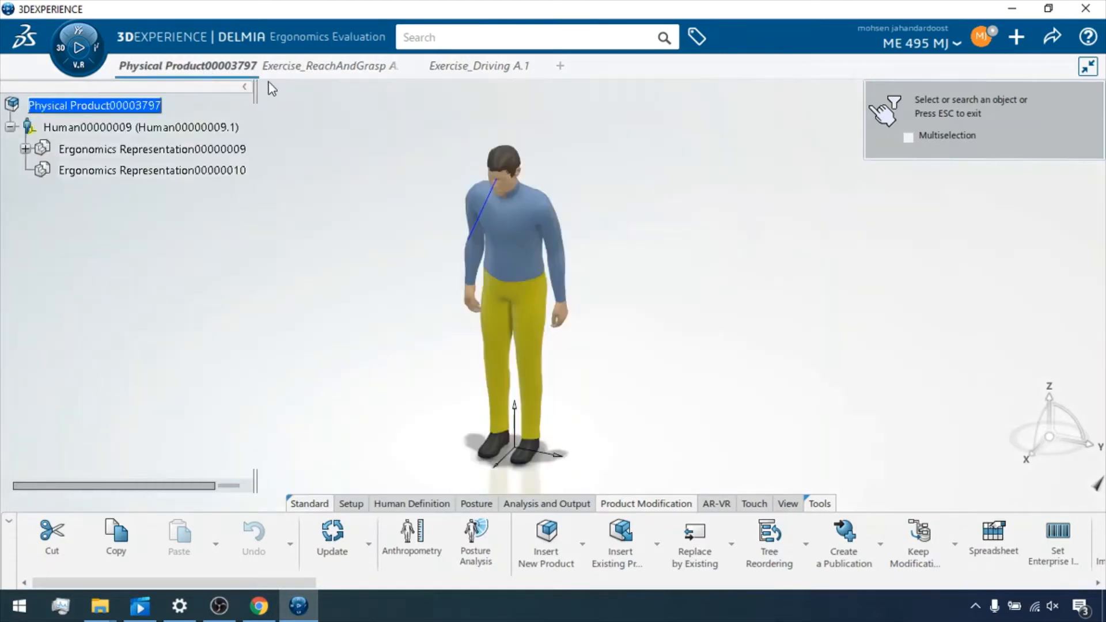
{"action": "key", "text": "Escape"}
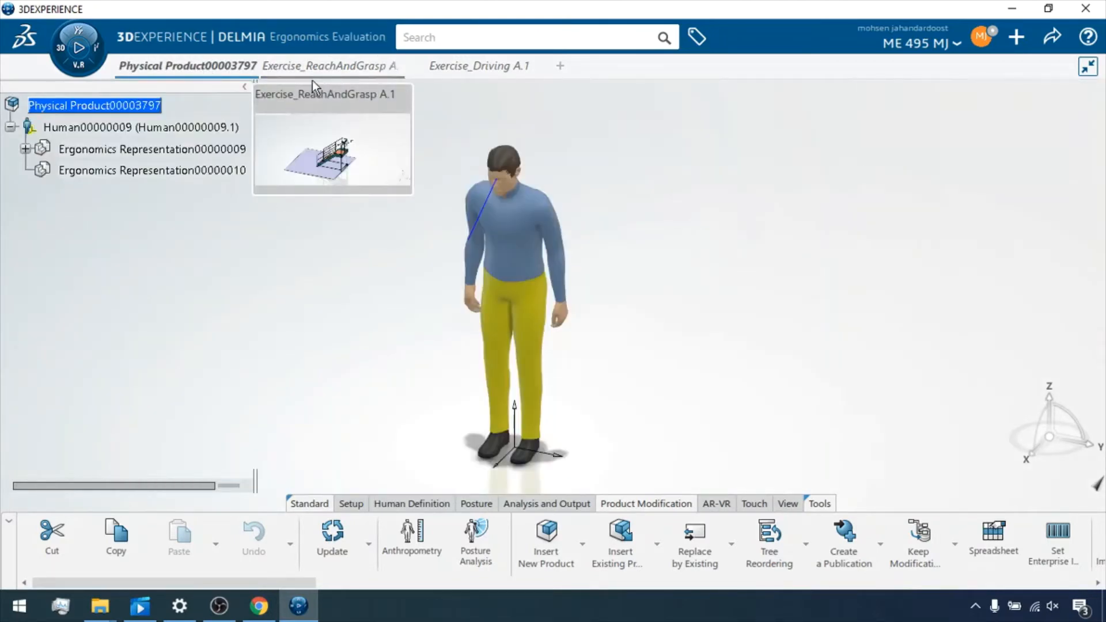
- Try to insert the Exercise_ReachAndGrasp environment into the manikin's root product as an existing representation
{"action": "right_click", "coordinate": [122, 110]}
{"action": "mouse_move", "coordinate": [201, 426]}
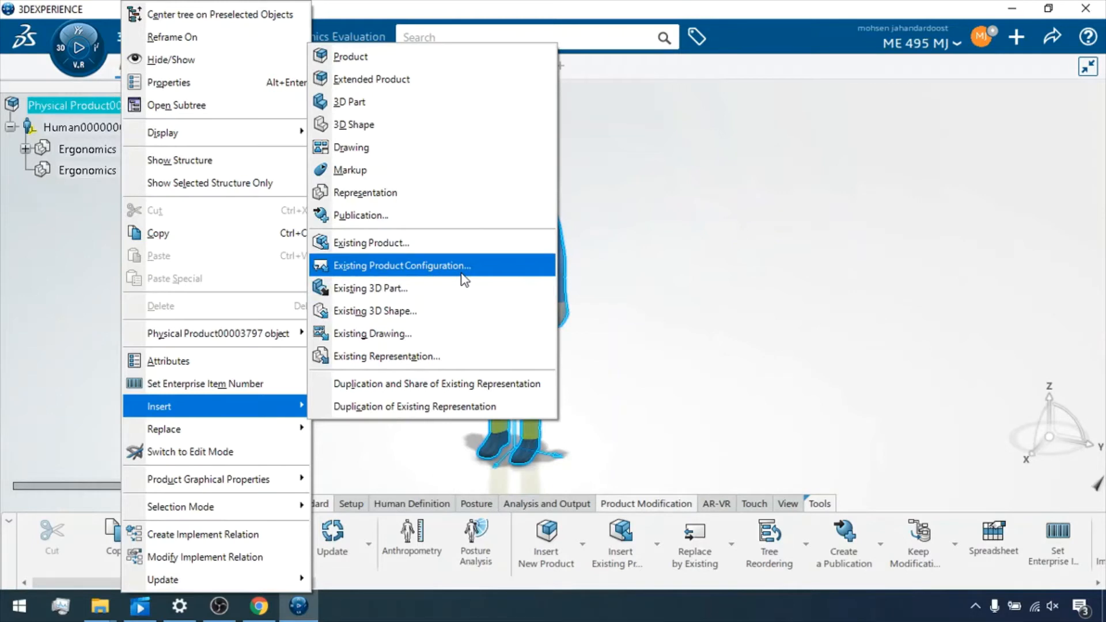
{"action": "left_click", "coordinate": [429, 358]}
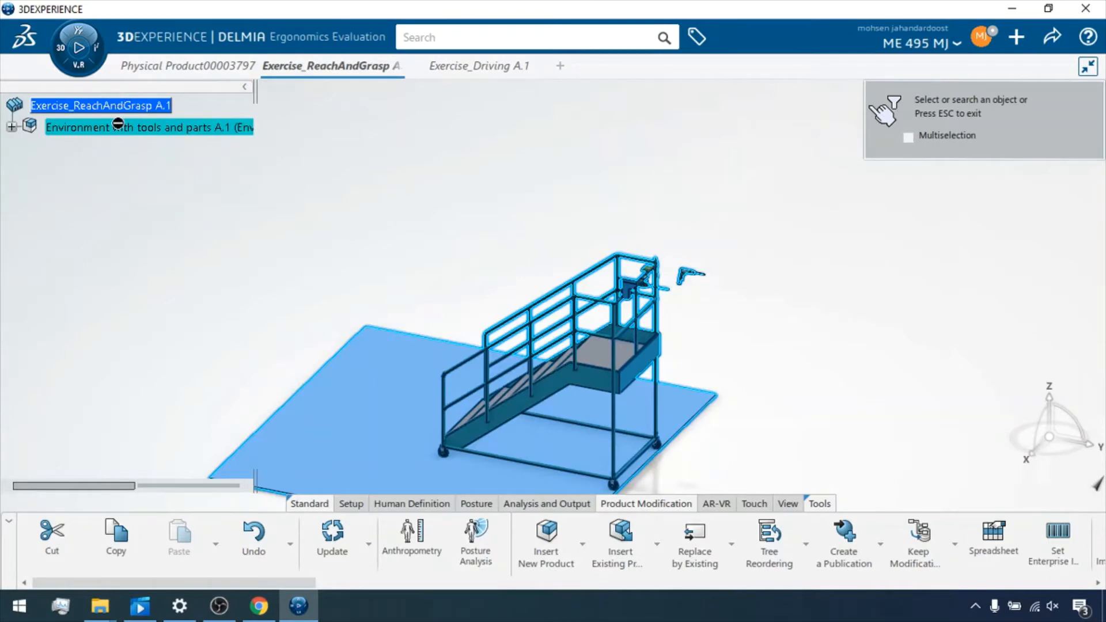
{"action": "left_click", "coordinate": [195, 74]}
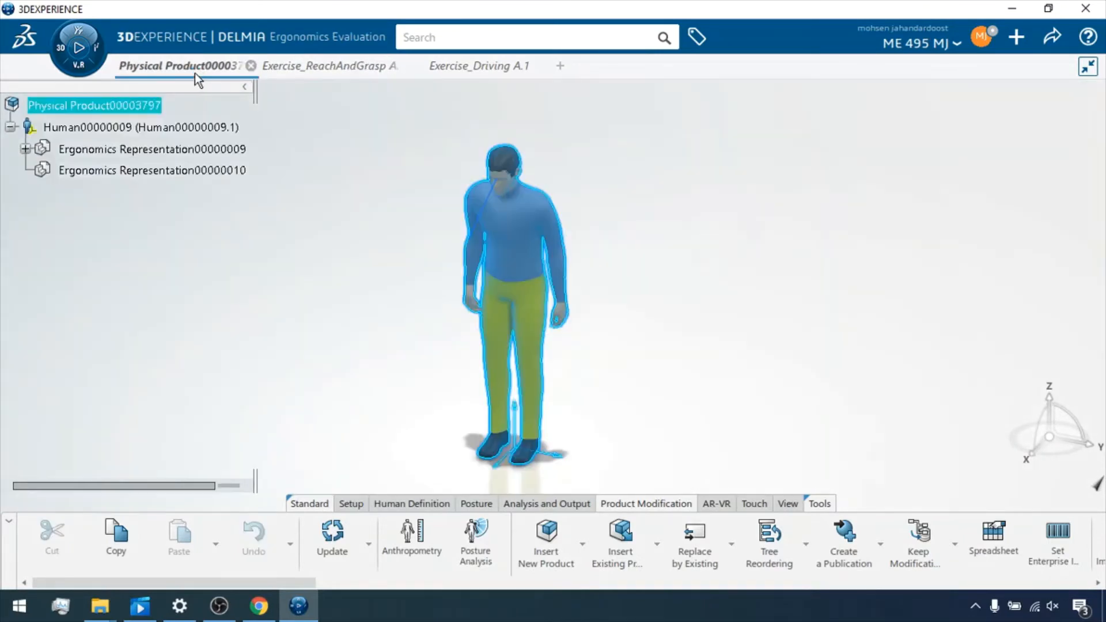
- Insert the Exercise_ReachAndGrasp environment into the manikin's root product as an existing product
{"action": "right_click", "coordinate": [148, 107]}
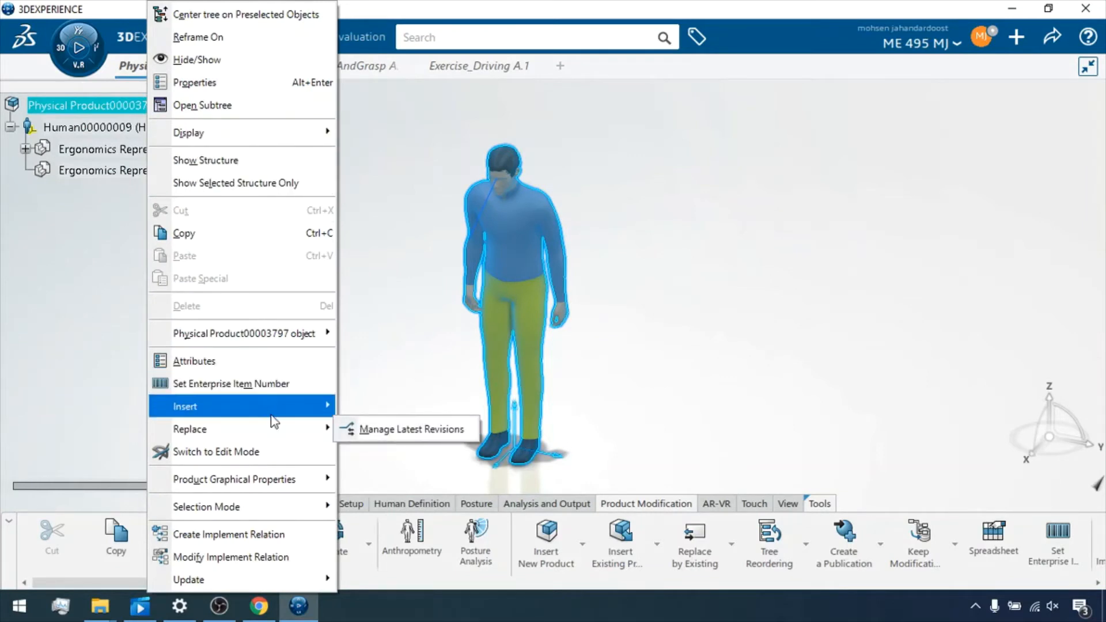
{"action": "mouse_move", "coordinate": [273, 414]}
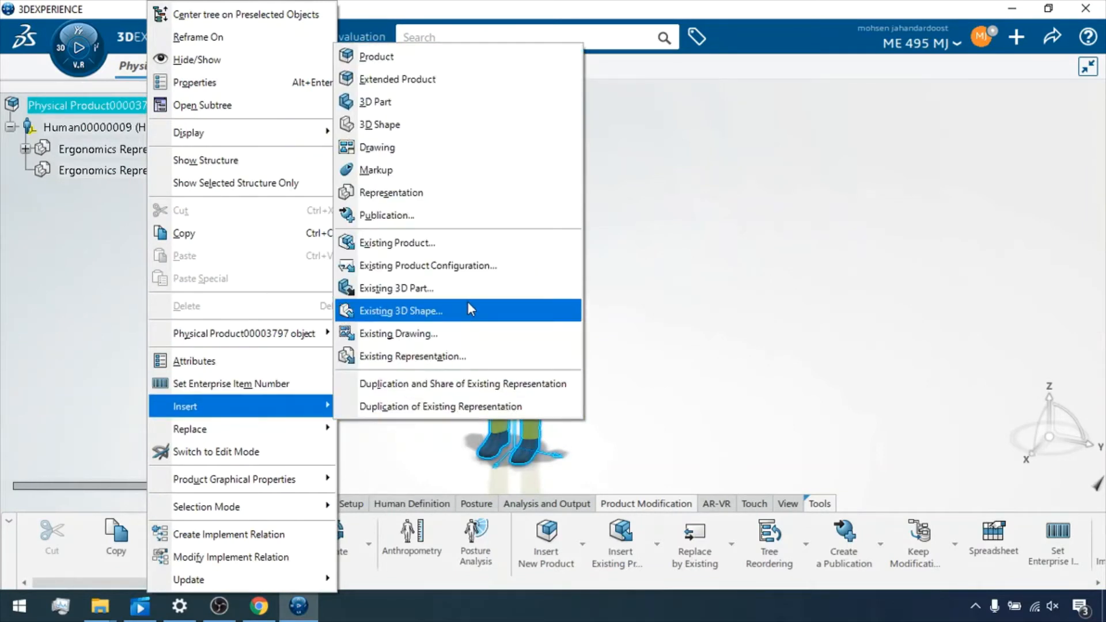
{"action": "left_click", "coordinate": [398, 243]}
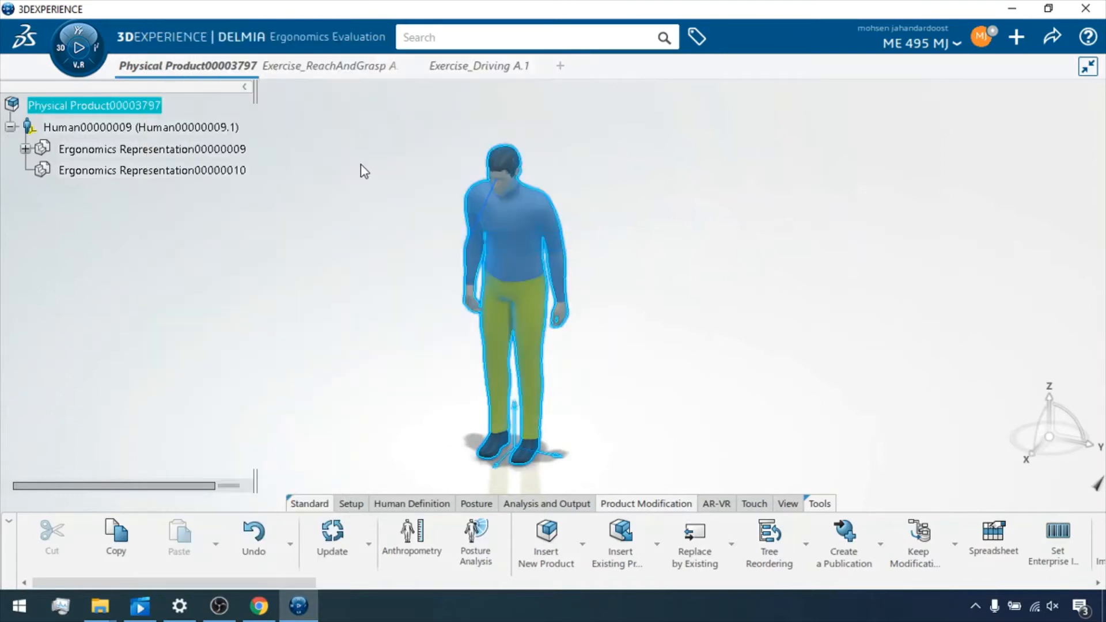
{"action": "left_click", "coordinate": [341, 72]}
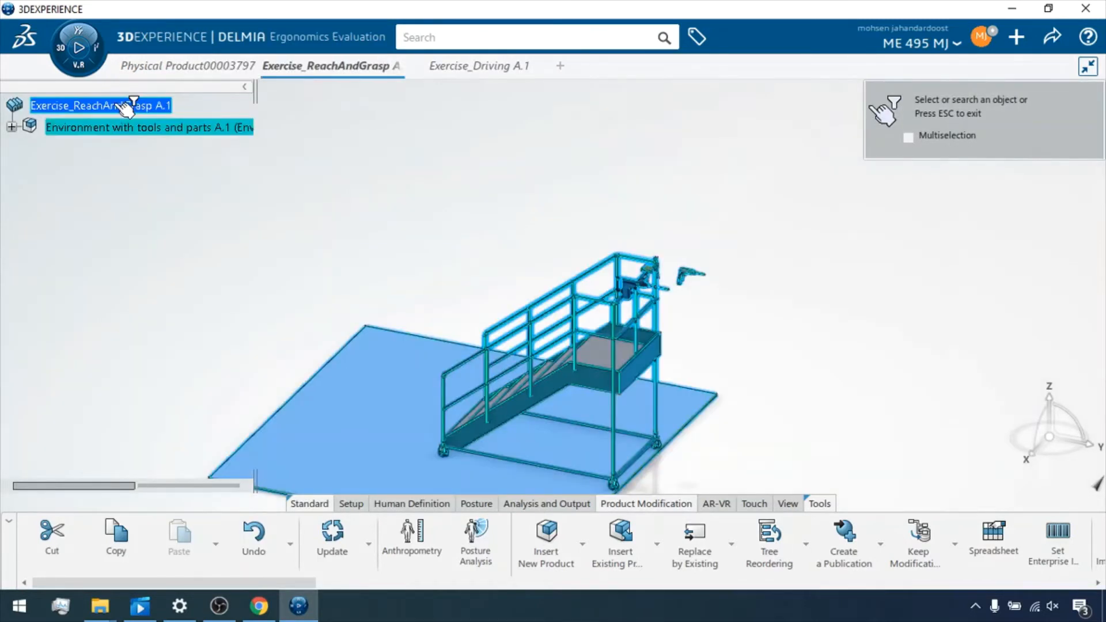
{"action": "left_click", "coordinate": [125, 108]}
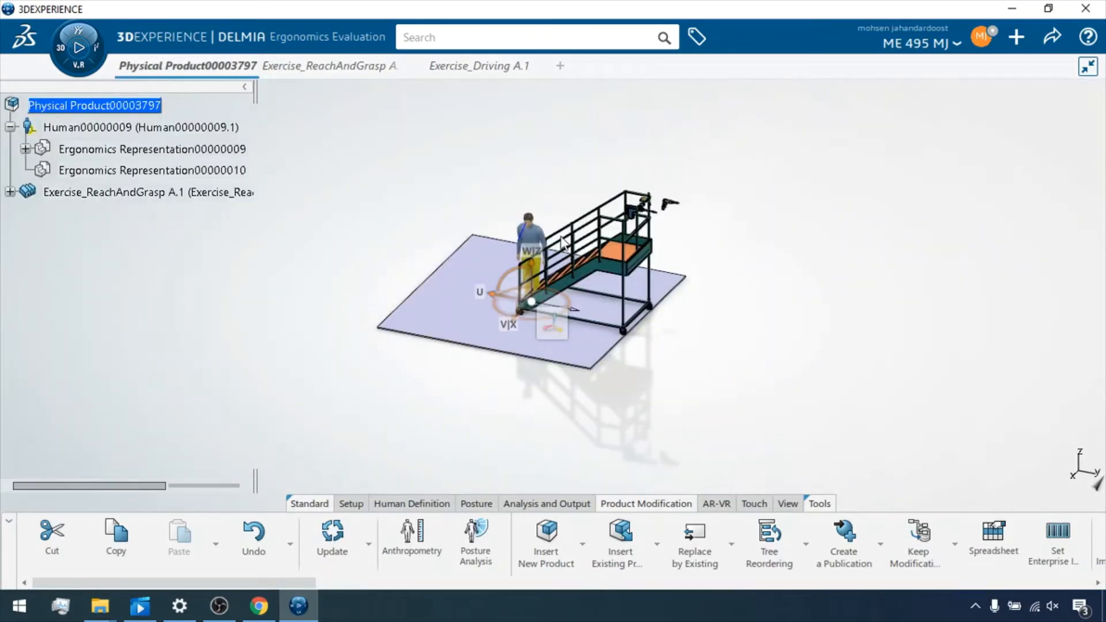
{"action": "scroll", "coordinate": [524, 302], "scroll_direction": "up", "scroll_amount": 5}
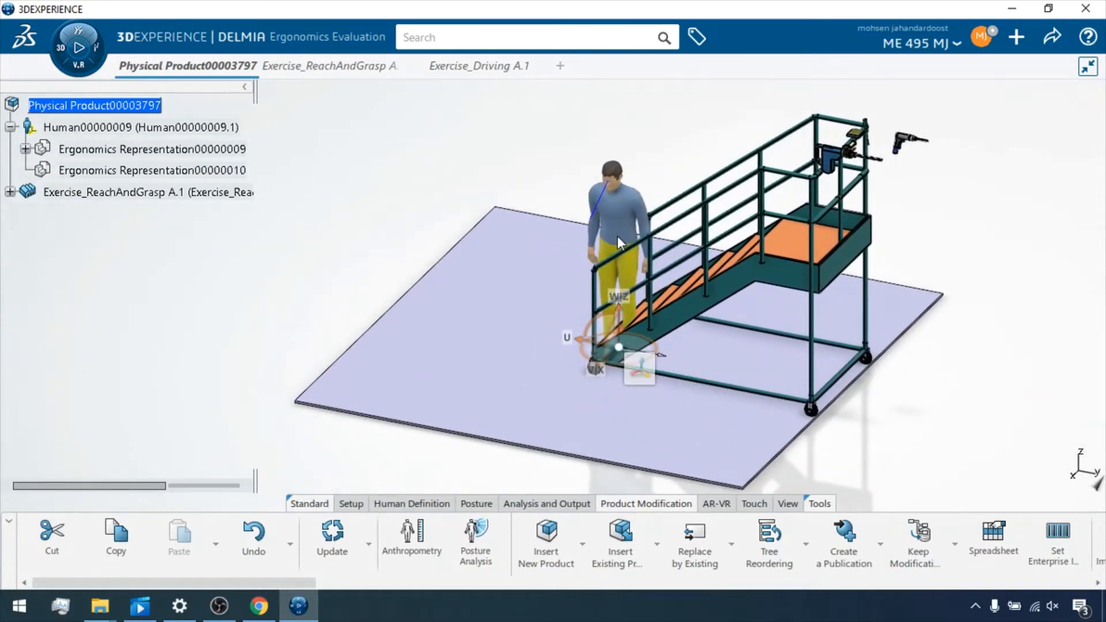
{"action": "right_click", "coordinate": [106, 108]}
{"action": "left_click", "coordinate": [387, 150]}
{"action": "right_click", "coordinate": [90, 118]}
{"action": "left_click", "coordinate": [348, 166]}
{"action": "left_click", "coordinate": [66, 111]}
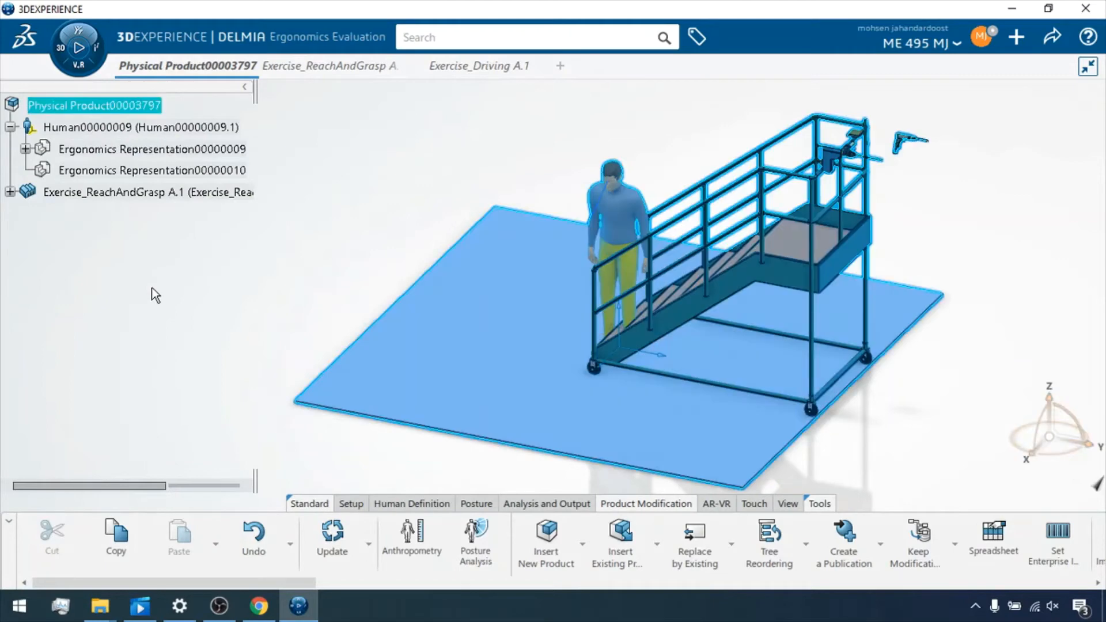
{"action": "right_click", "coordinate": [95, 105]}
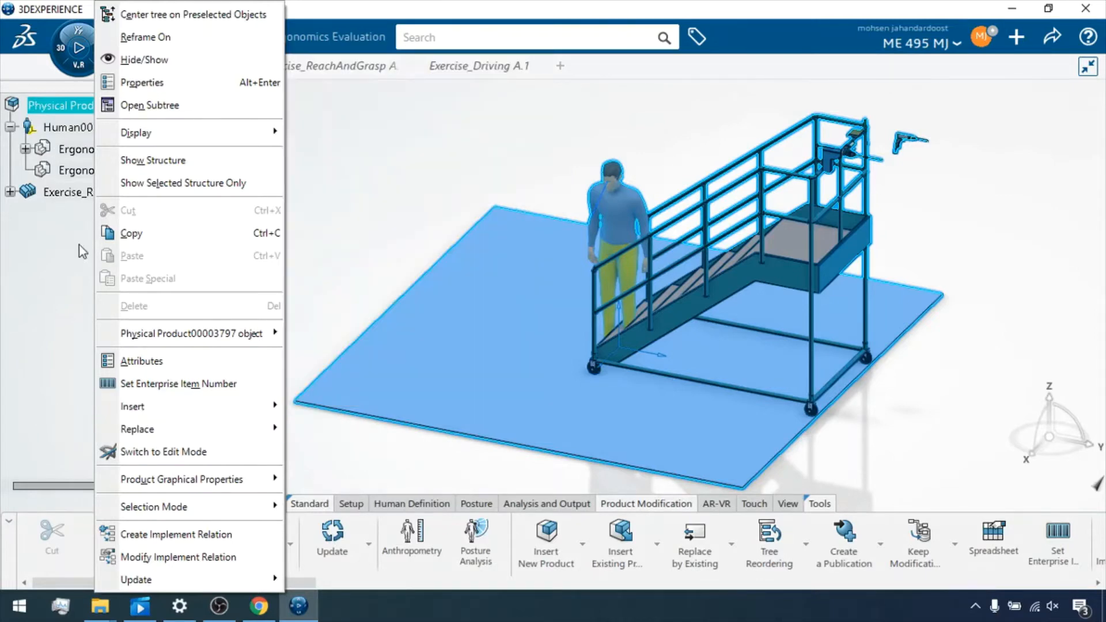
{"action": "mouse_move", "coordinate": [267, 406]}
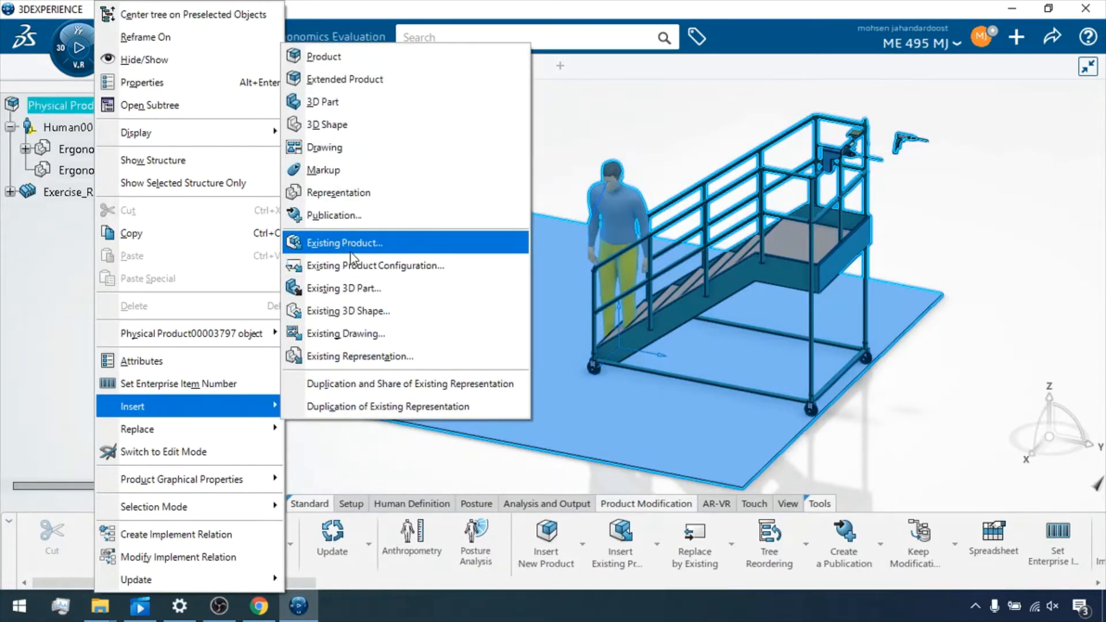
{"action": "left_click", "coordinate": [335, 7]}
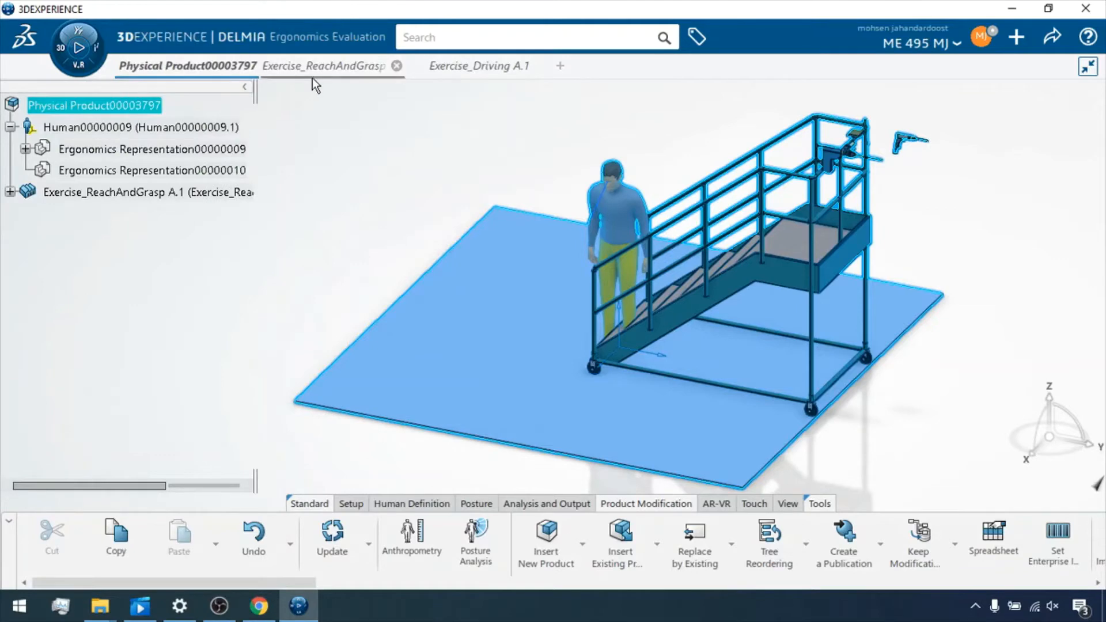
{"action": "mouse_move", "coordinate": [334, 64]}
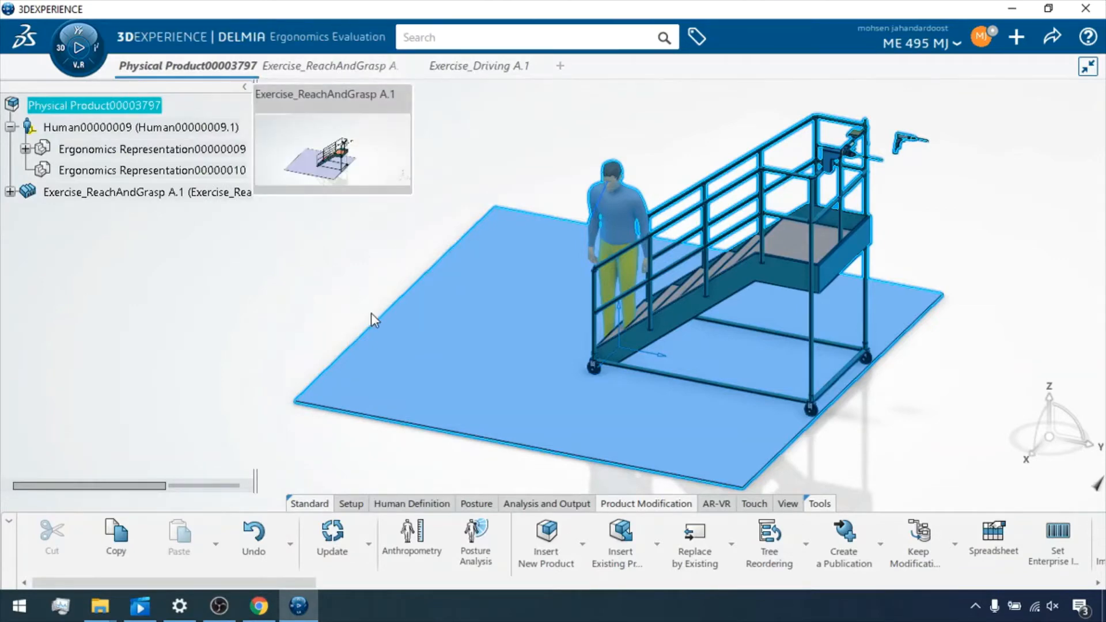
- Try to move the manikin away from the foot of the stairs across the floor plate
{"action": "left_click", "coordinate": [305, 298]}
{"action": "middle_click_drag", "start_coordinate": [625, 346], "coordinate": [636, 344]}
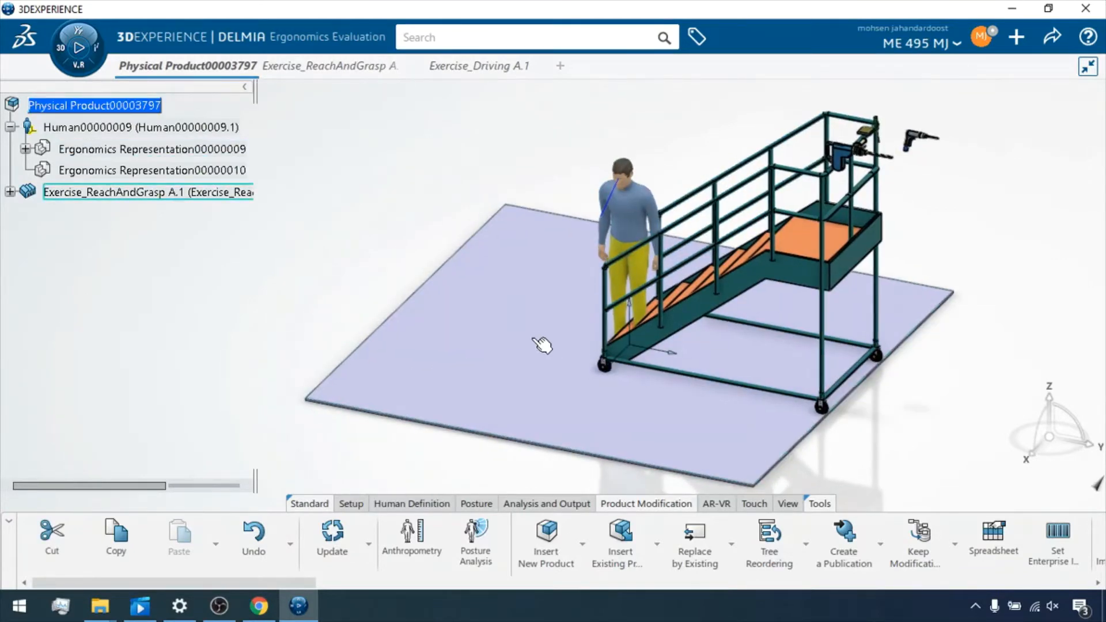
{"action": "middle_click_drag", "start_coordinate": [535, 339], "coordinate": [610, 345]}
{"action": "left_click", "coordinate": [596, 334]}
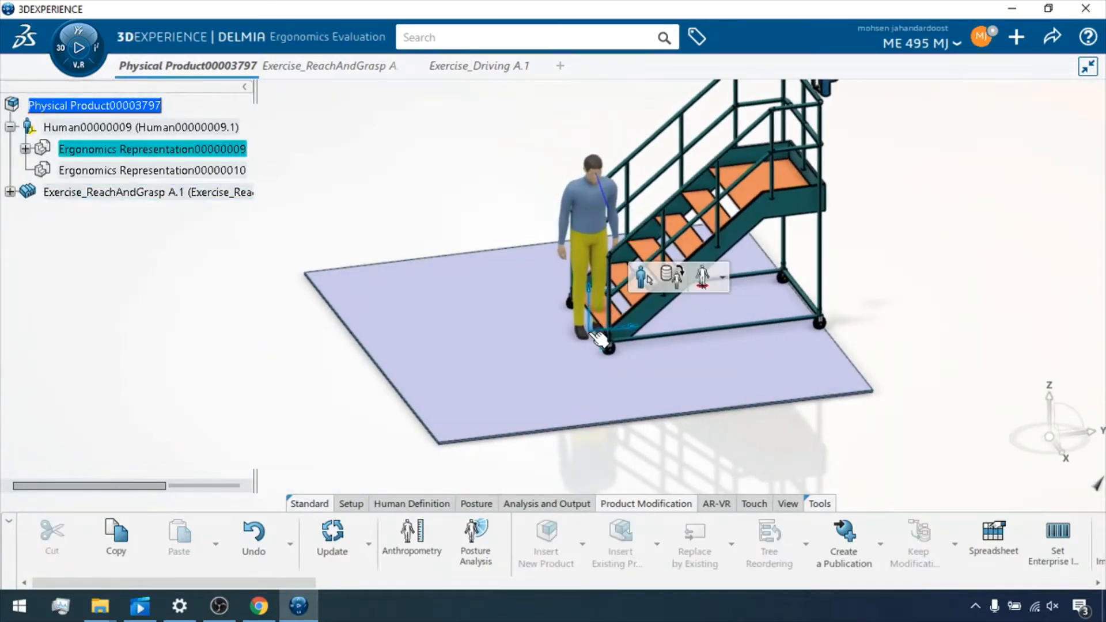
{"action": "left_click", "coordinate": [104, 128]}
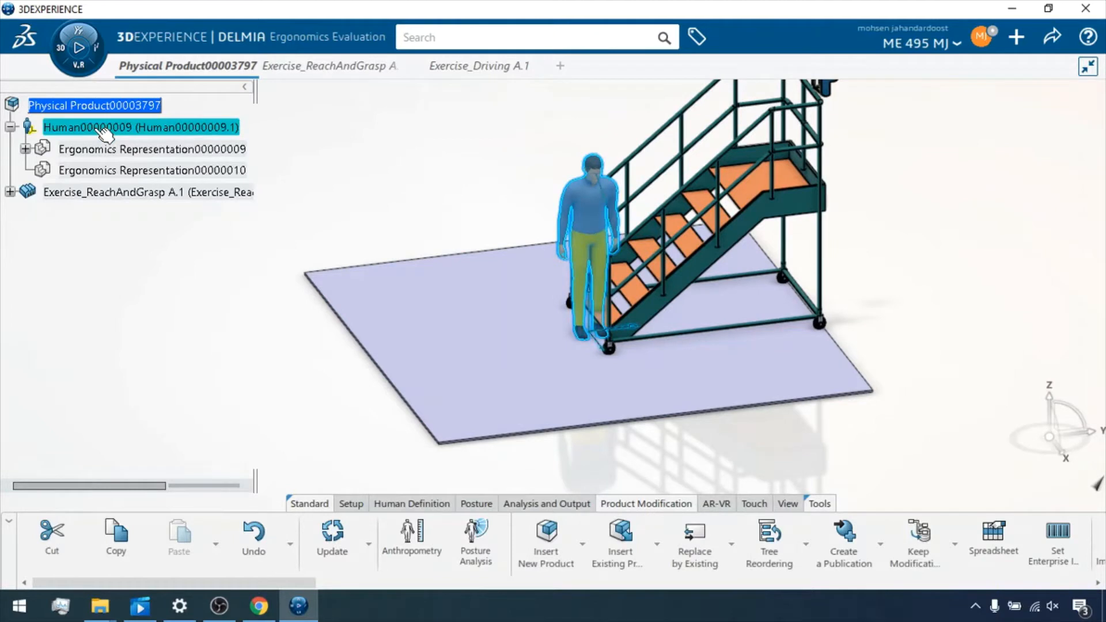
{"action": "left_click", "coordinate": [596, 334]}
{"action": "left_click_drag", "start_coordinate": [596, 334], "coordinate": [545, 340]}
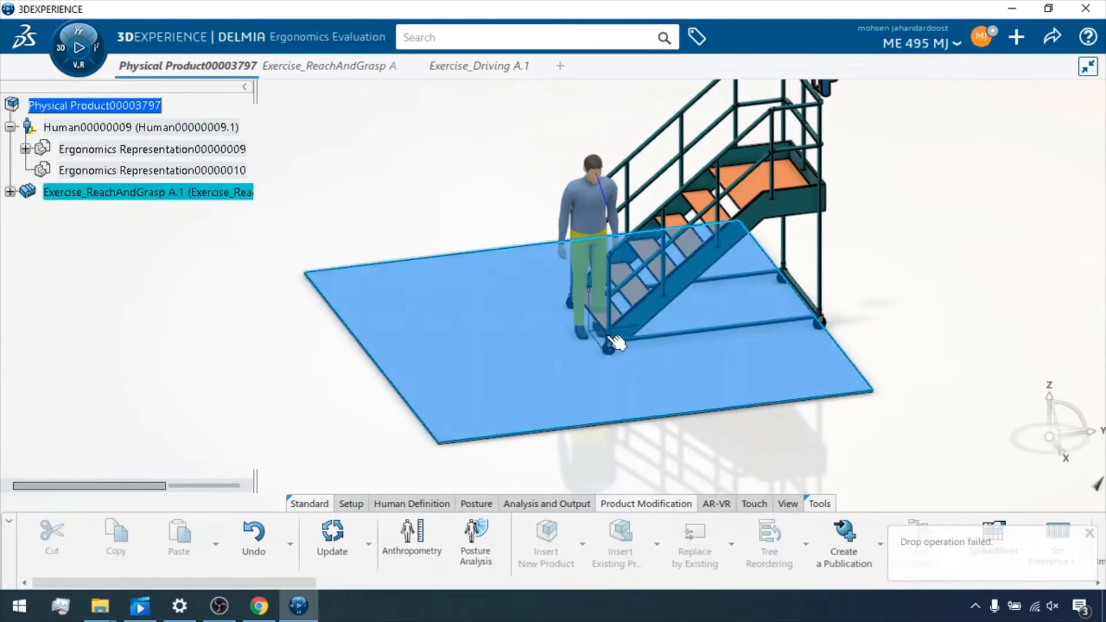
{"action": "left_click", "coordinate": [852, 318]}
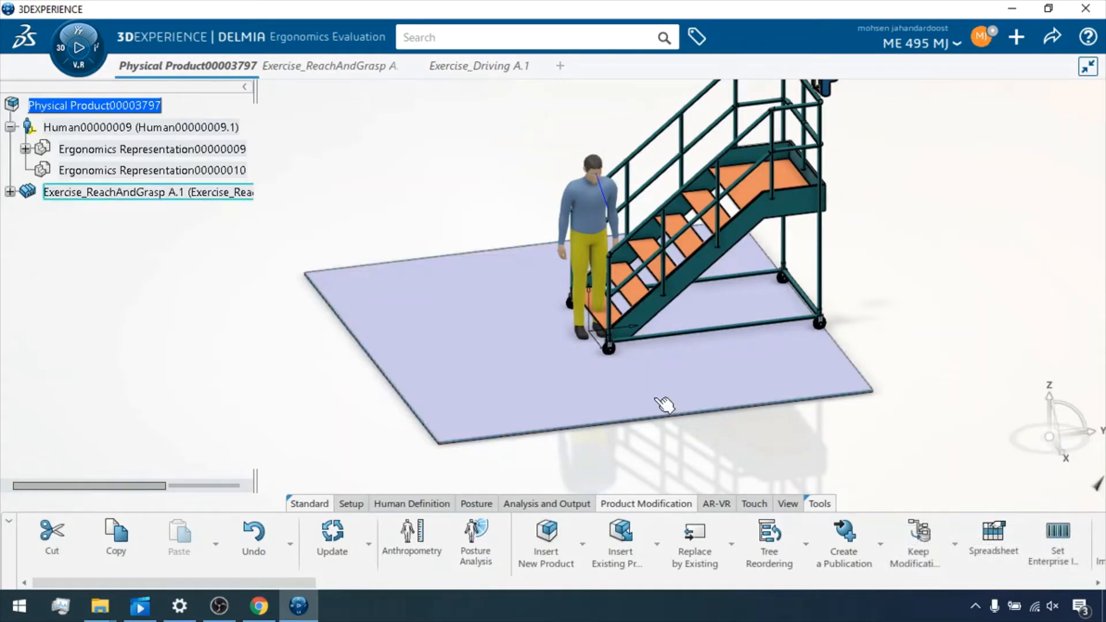
- Look through the human definition, posture, analysis and setup commands for a way to reposition the manikin
{"action": "left_click", "coordinate": [396, 505]}
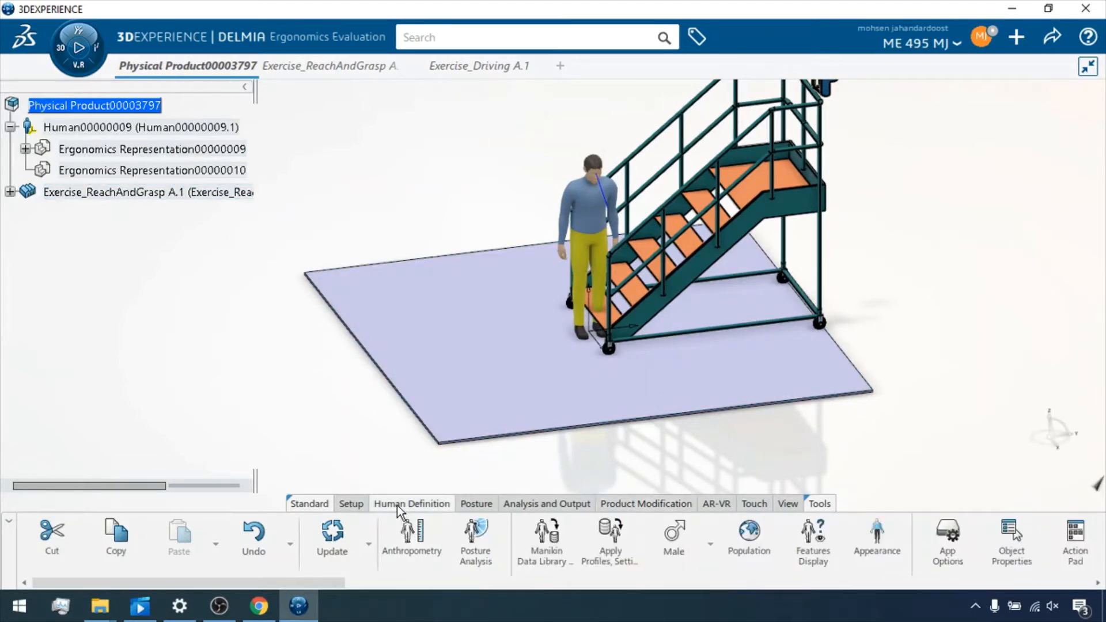
{"action": "left_click", "coordinate": [474, 505]}
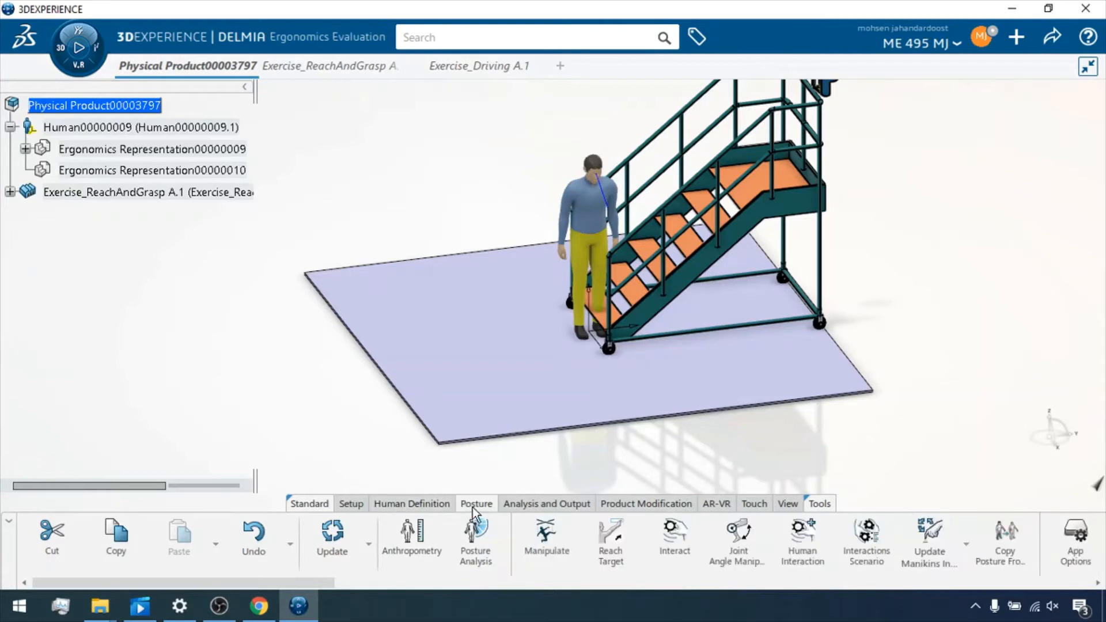
{"action": "left_click", "coordinate": [534, 503]}
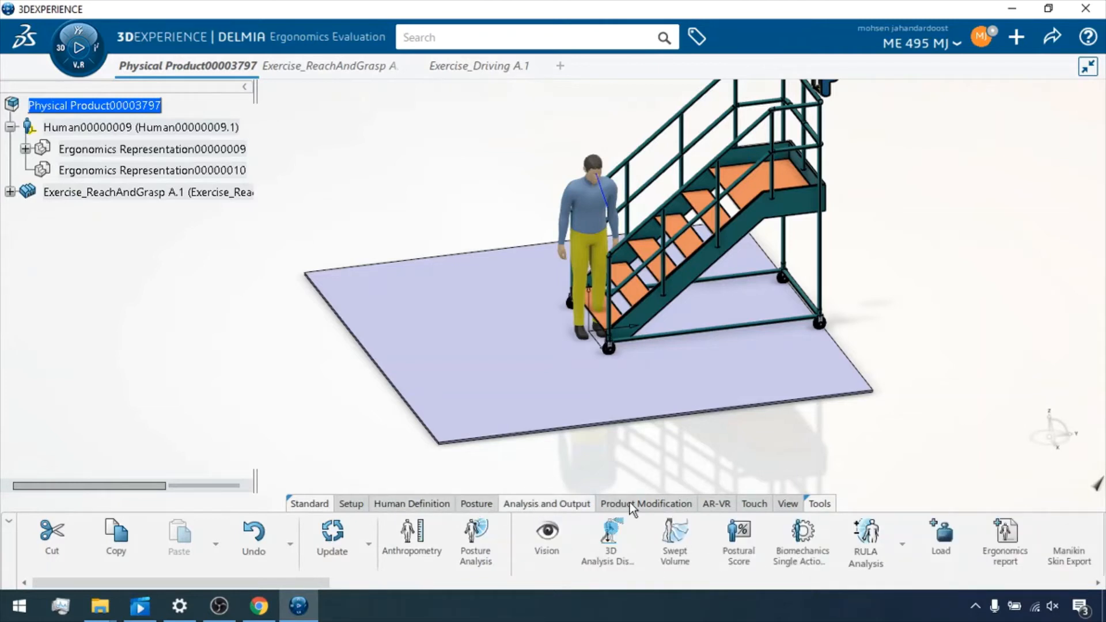
{"action": "left_click", "coordinate": [400, 501]}
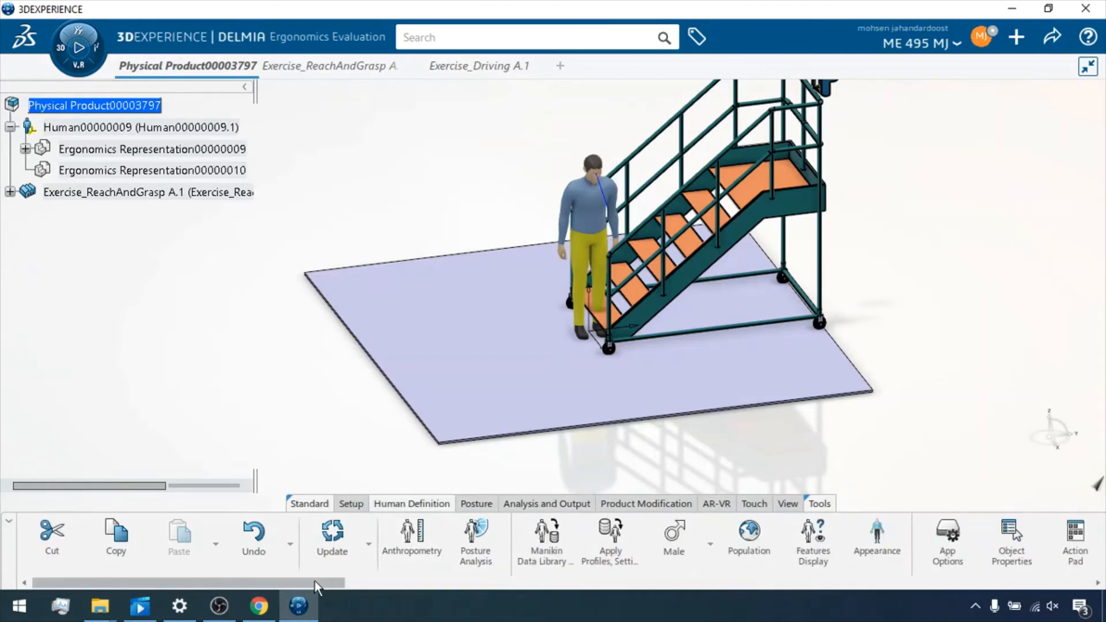
{"action": "left_click_drag", "start_coordinate": [315, 581], "coordinate": [411, 599]}
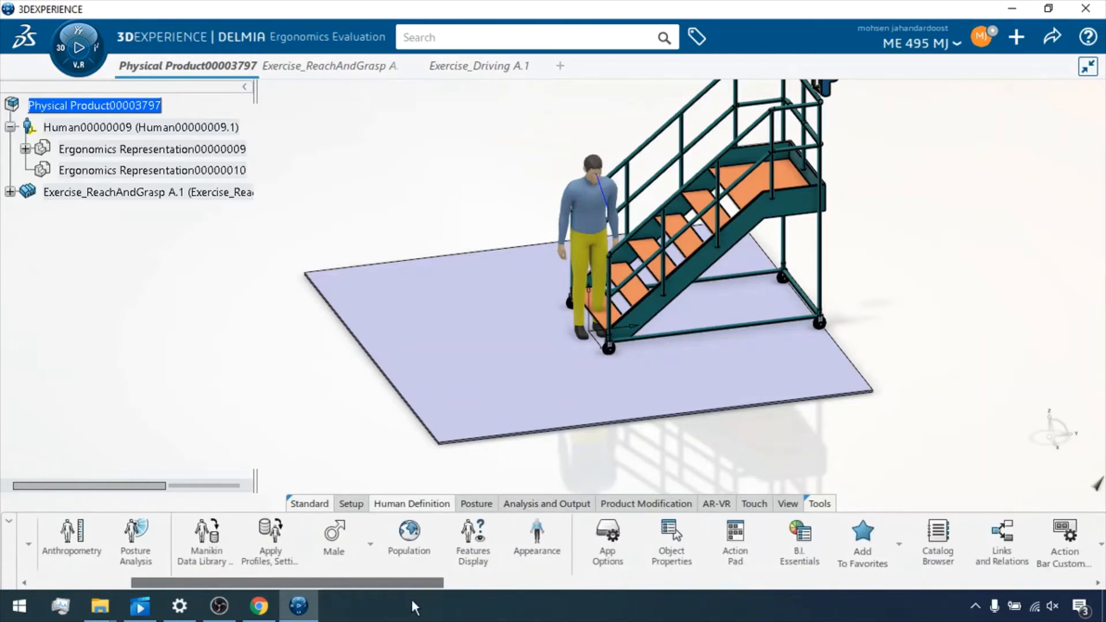
{"action": "left_click", "coordinate": [468, 506]}
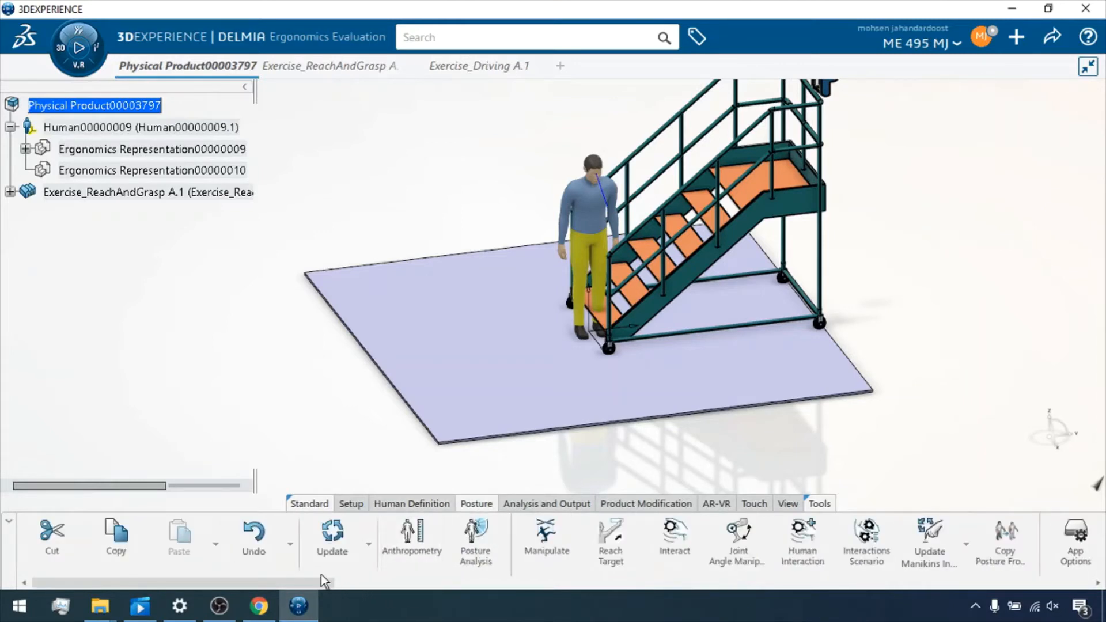
{"action": "left_click_drag", "start_coordinate": [317, 582], "coordinate": [275, 592]}
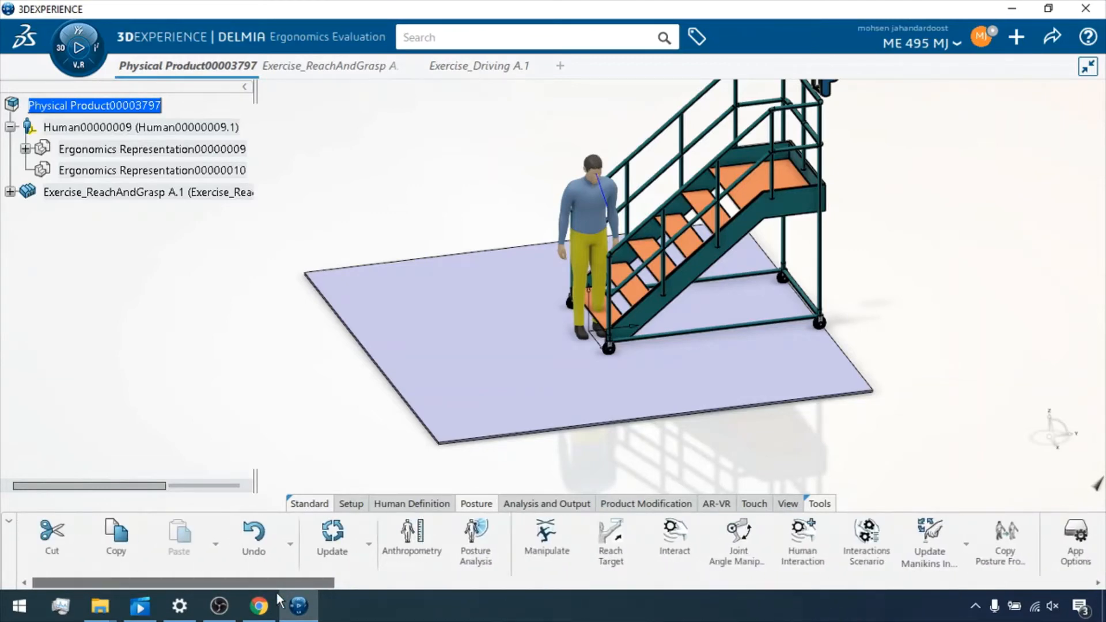
{"action": "left_click", "coordinate": [536, 502]}
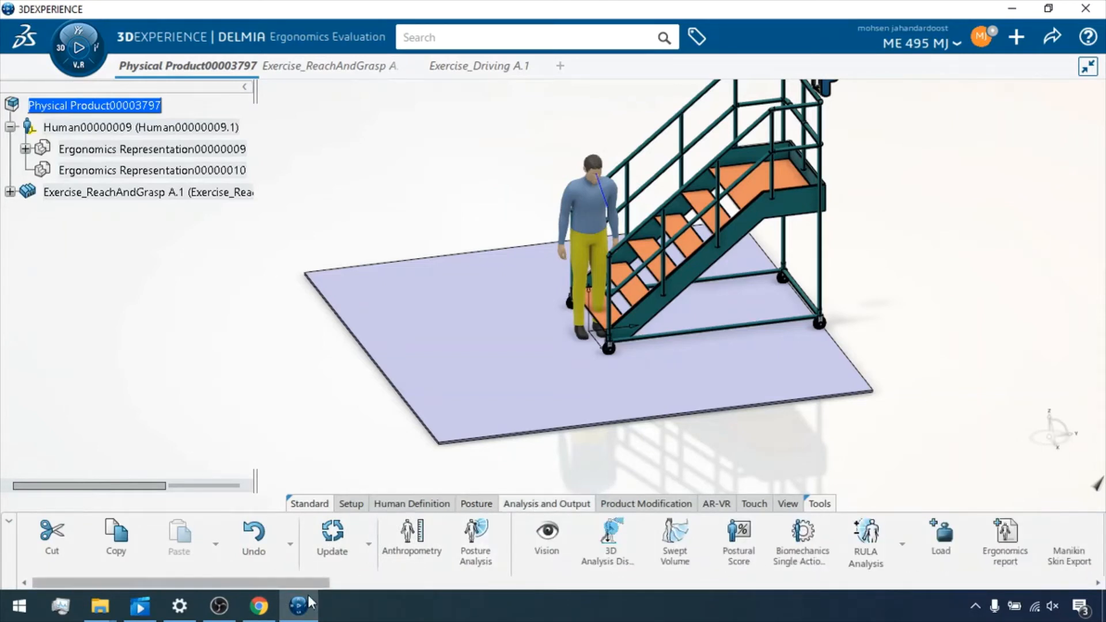
{"action": "left_click_drag", "start_coordinate": [294, 582], "coordinate": [239, 593]}
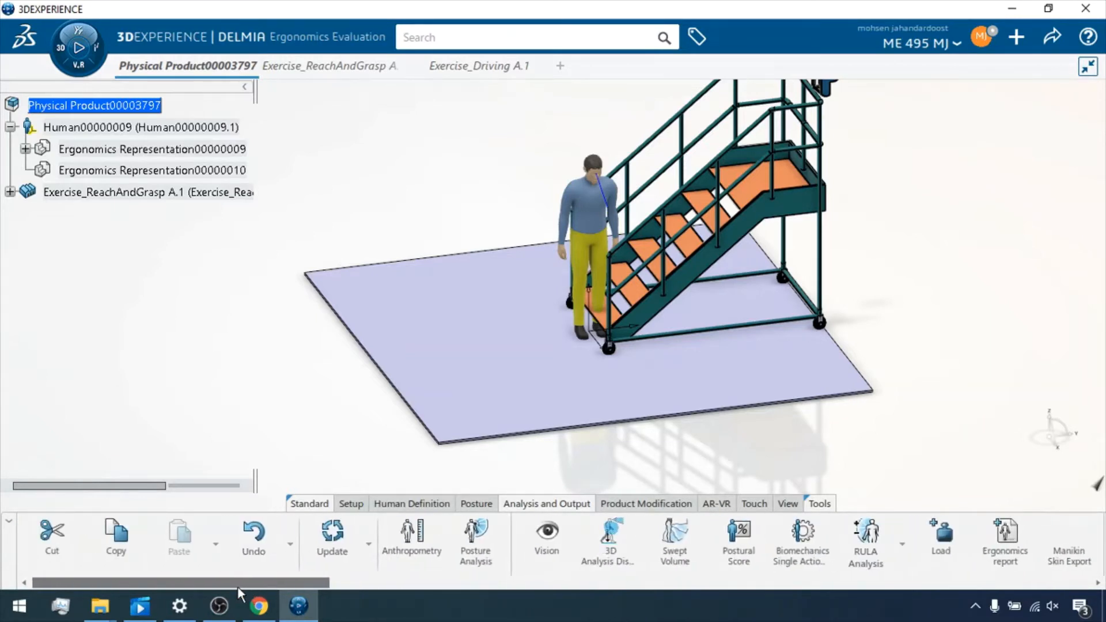
{"action": "left_click", "coordinate": [824, 505]}
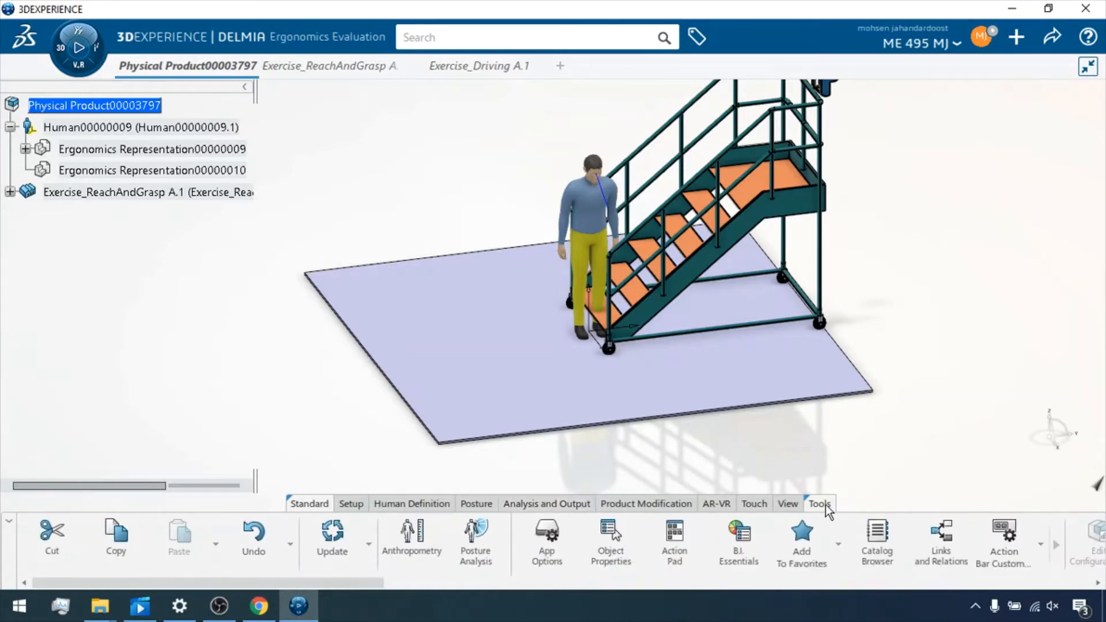
{"action": "left_click", "coordinate": [344, 505]}
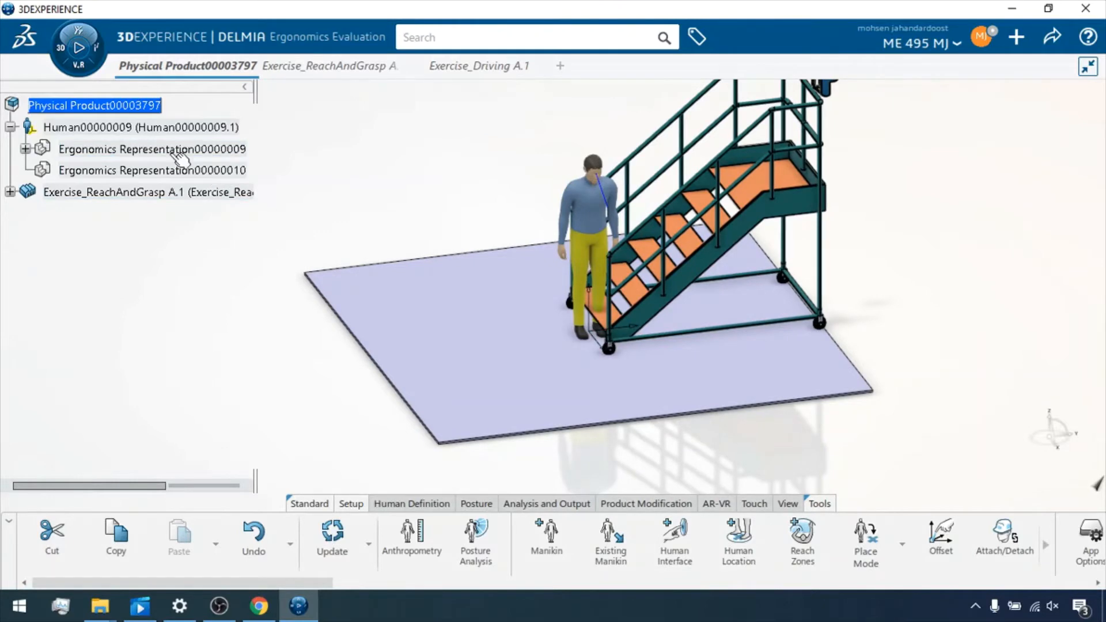
- Select the whole manikin Human00000009 in the product tree
{"action": "left_click", "coordinate": [159, 128]}
{"action": "right_click", "coordinate": [155, 134]}
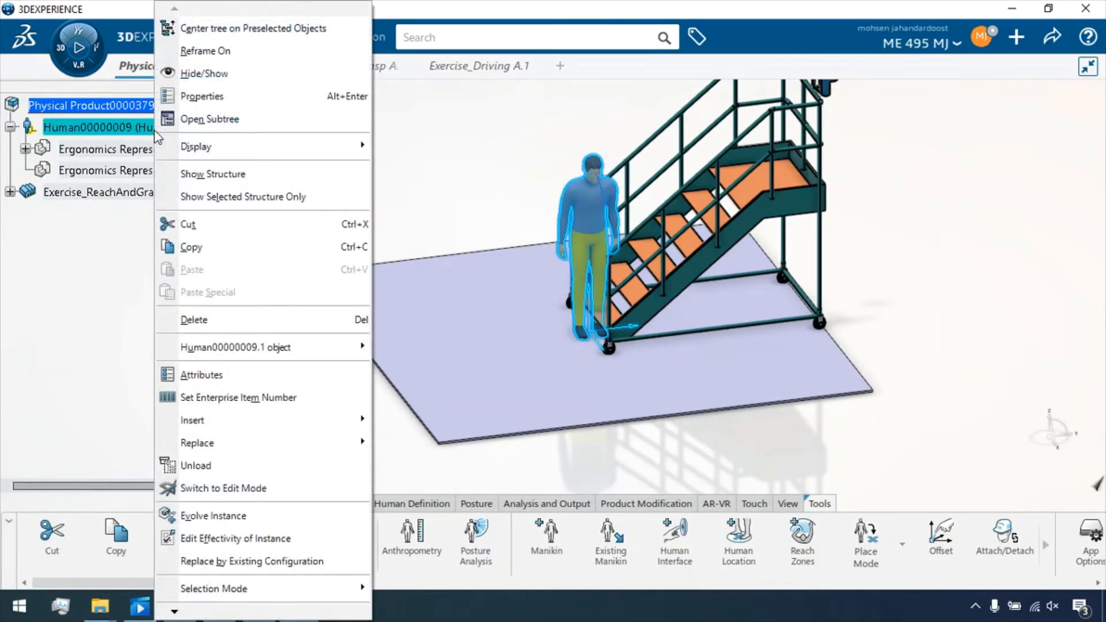
{"action": "left_click", "coordinate": [127, 130]}
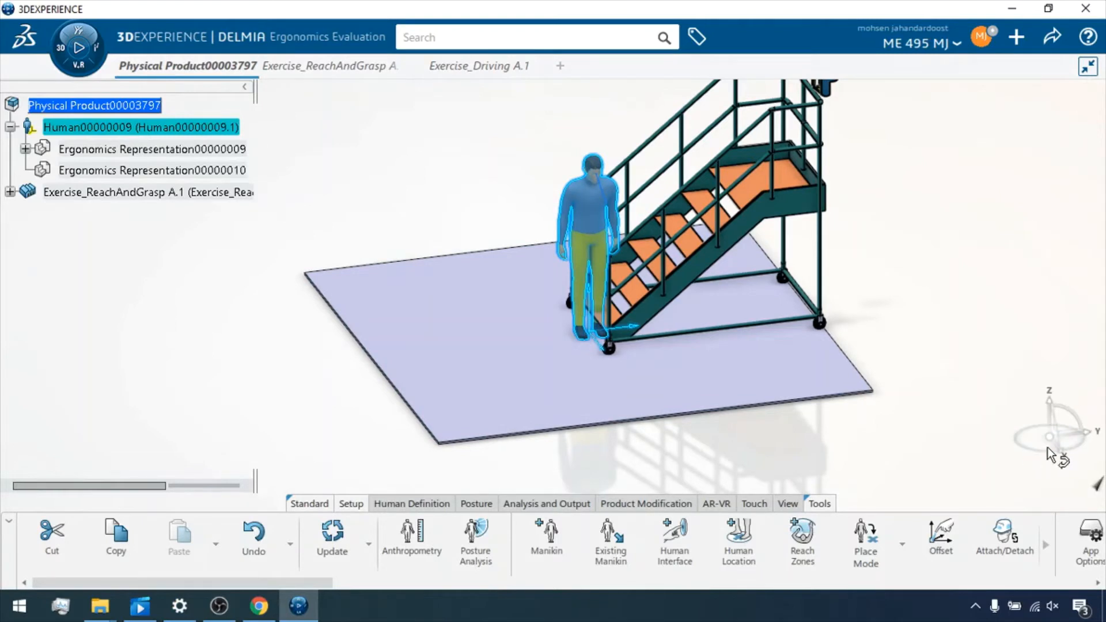
- Attach the manipulation robot to the manikin's feet and move the manikin away from the stairs onto the open floor
{"action": "left_click_drag", "start_coordinate": [1051, 441], "coordinate": [592, 333]}
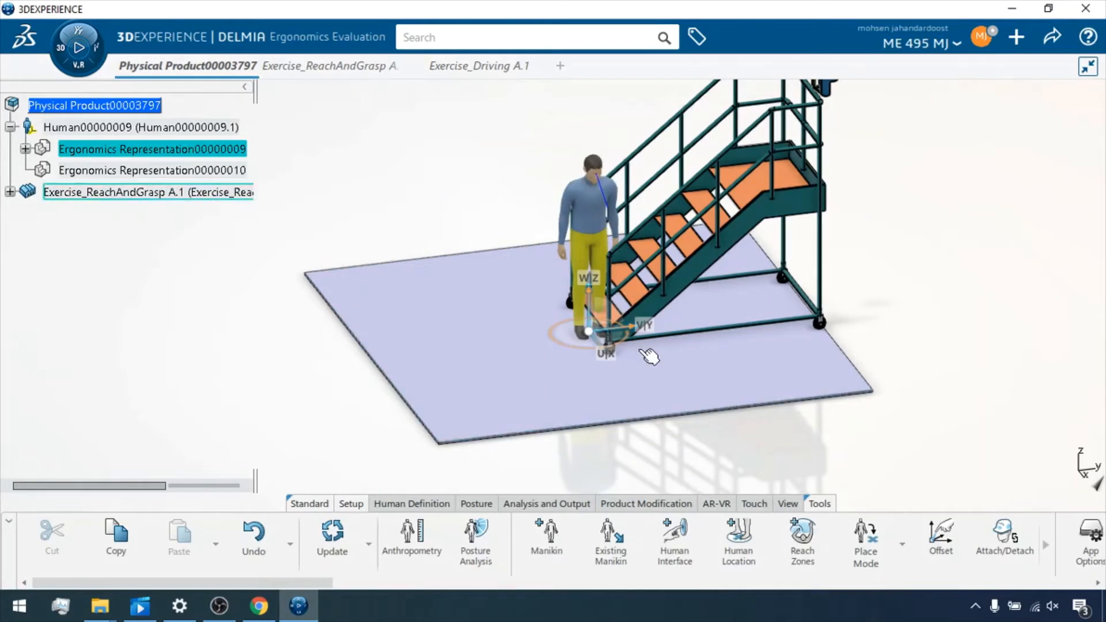
{"action": "left_click_drag", "start_coordinate": [634, 323], "coordinate": [478, 350]}
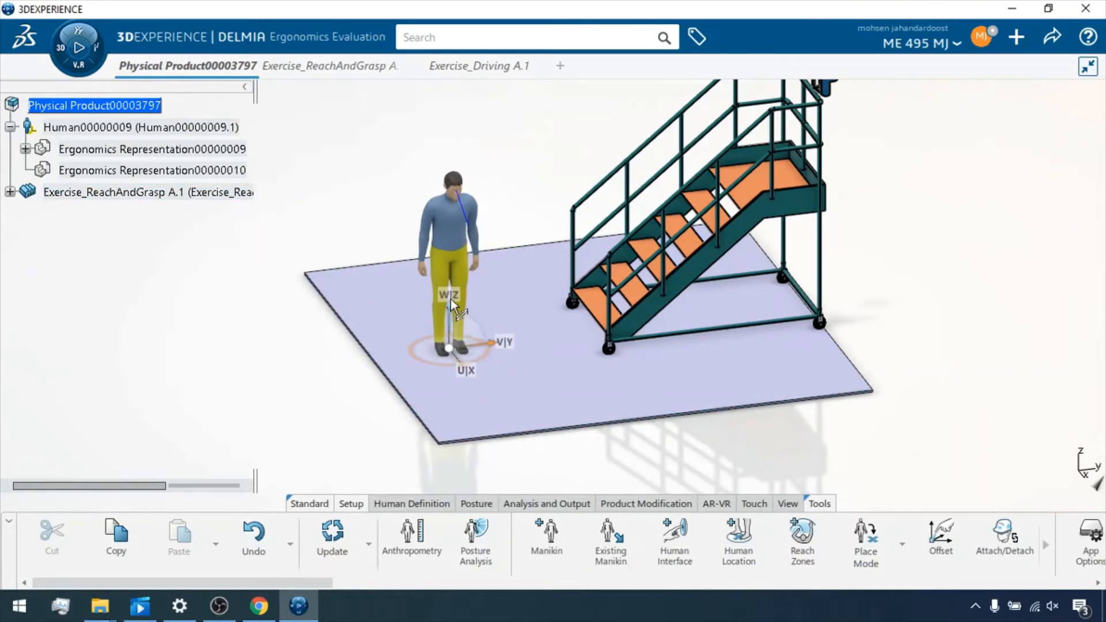
{"action": "left_click_drag", "start_coordinate": [458, 361], "coordinate": [466, 380]}
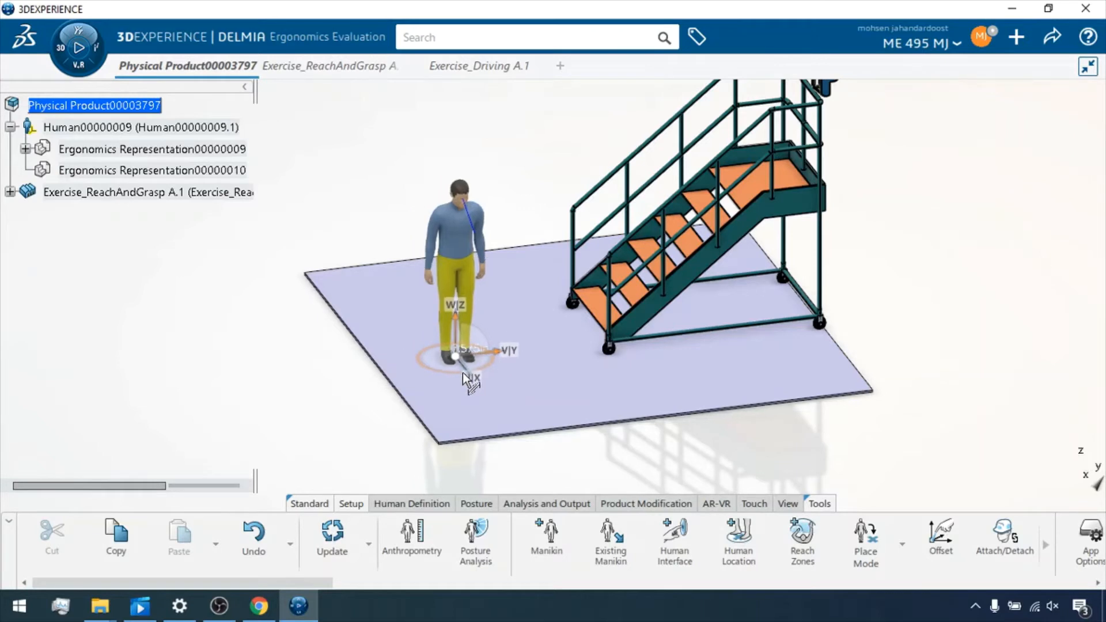
{"action": "left_click", "coordinate": [320, 399]}
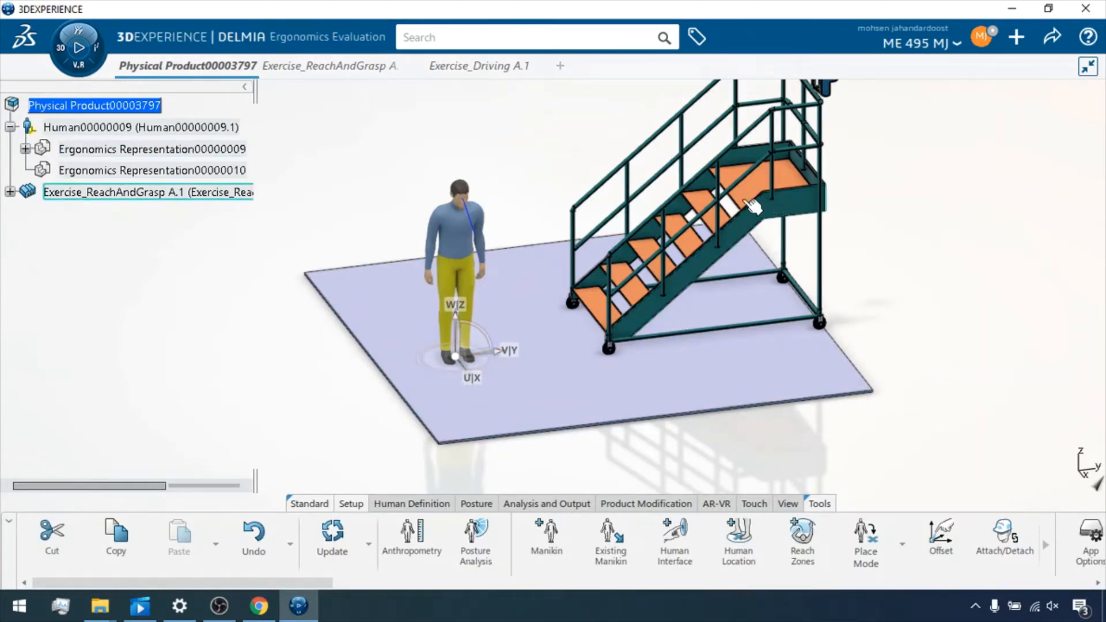
- Create an oriented human location on the floor and relocate it to the top platform of the stairs
{"action": "middle_click_drag", "start_coordinate": [765, 228], "coordinate": [815, 245]}
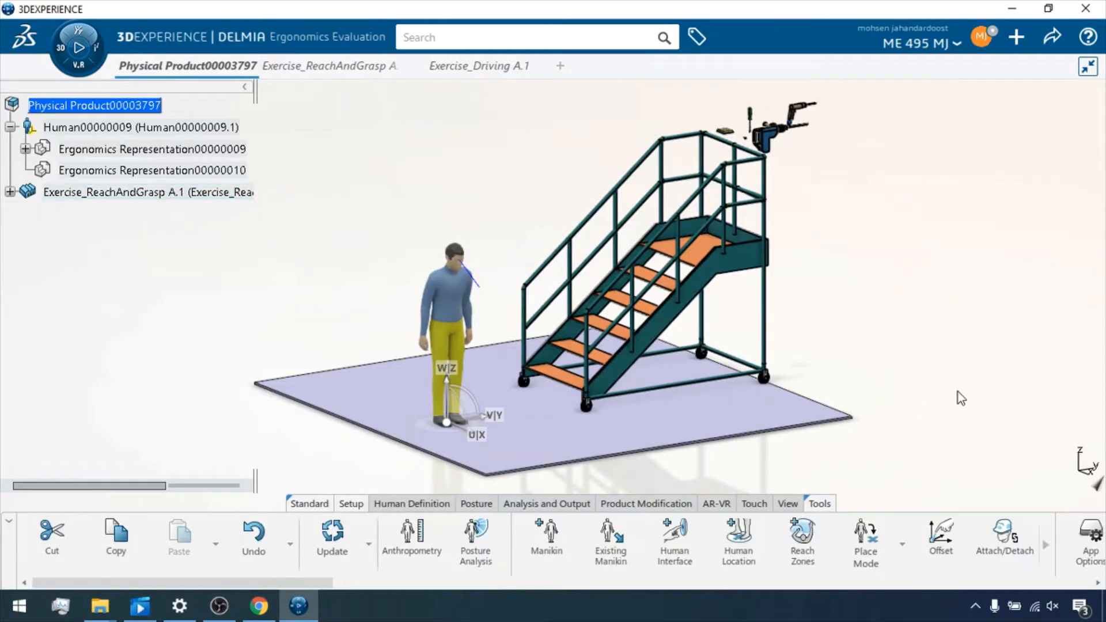
{"action": "left_click", "coordinate": [740, 547]}
{"action": "left_click", "coordinate": [673, 420]}
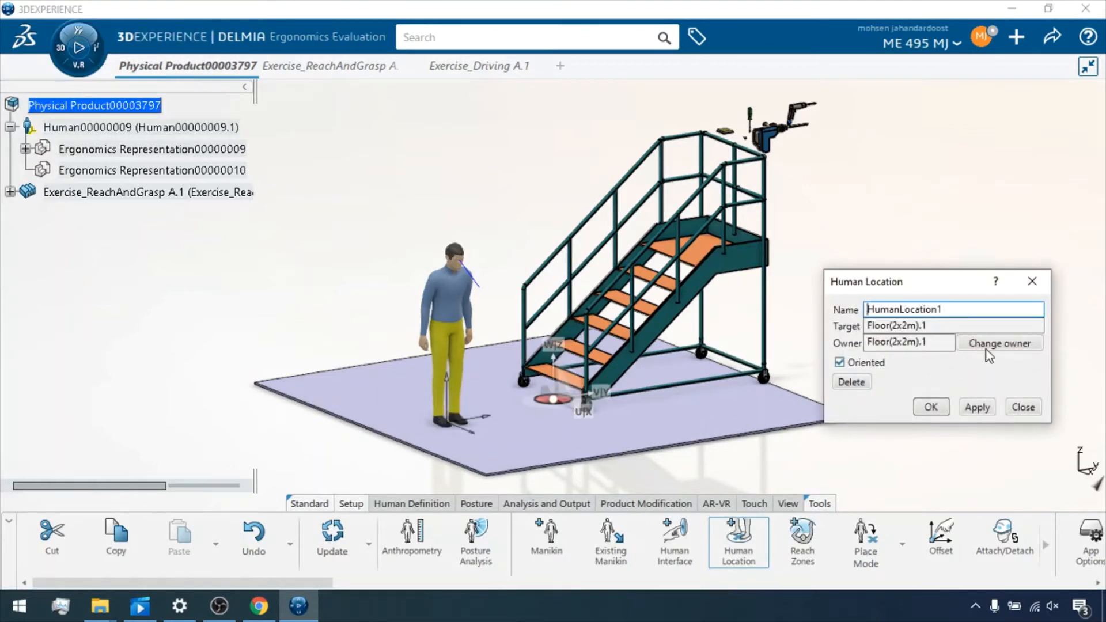
{"action": "left_click", "coordinate": [990, 343]}
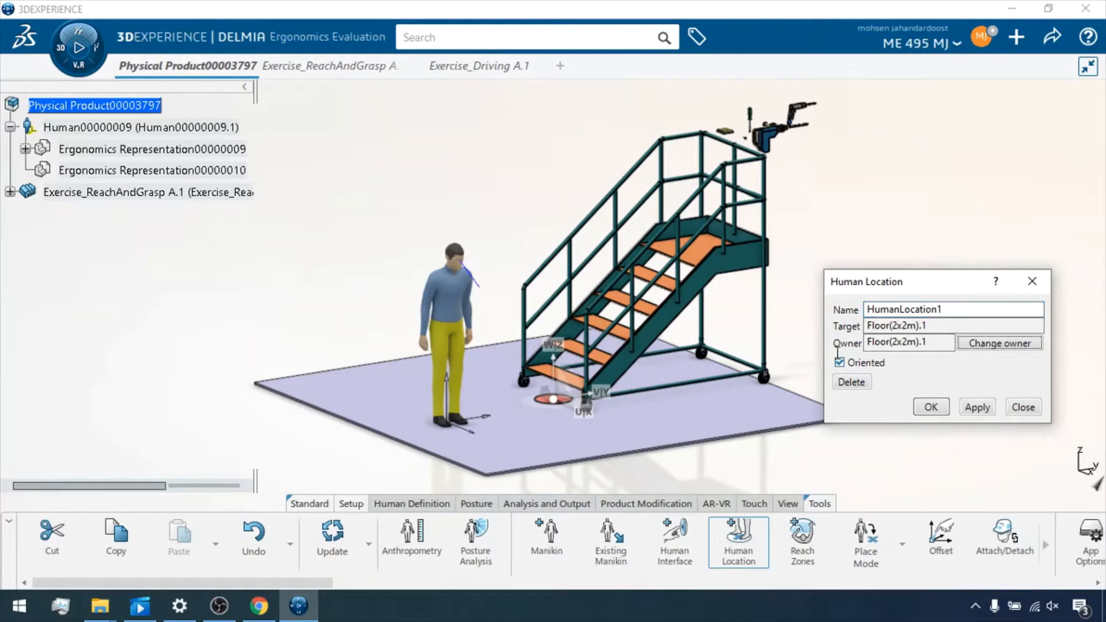
{"action": "left_click", "coordinate": [703, 247]}
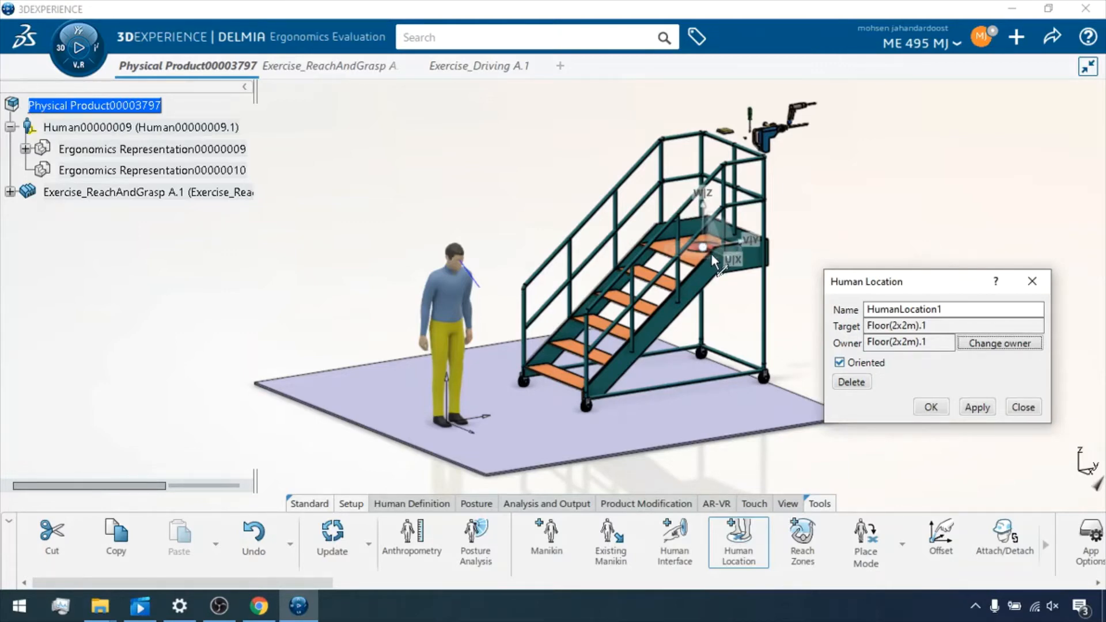
- Set the human location's absolute position along X to 0 in
{"action": "scroll", "coordinate": [717, 223], "scroll_direction": "up", "scroll_amount": 5}
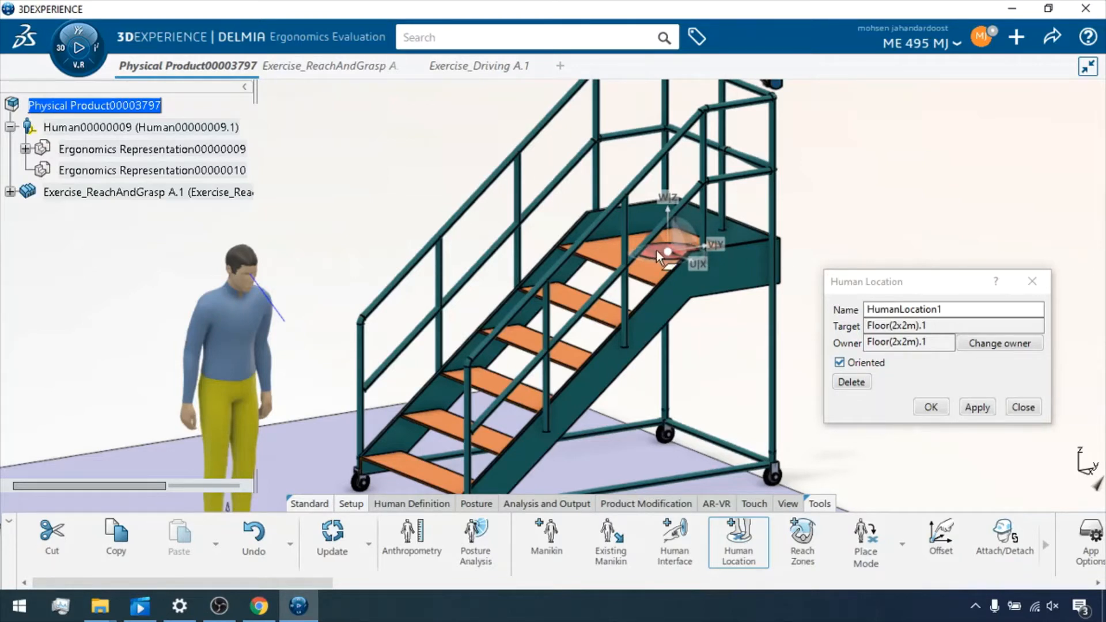
{"action": "right_click", "coordinate": [676, 248]}
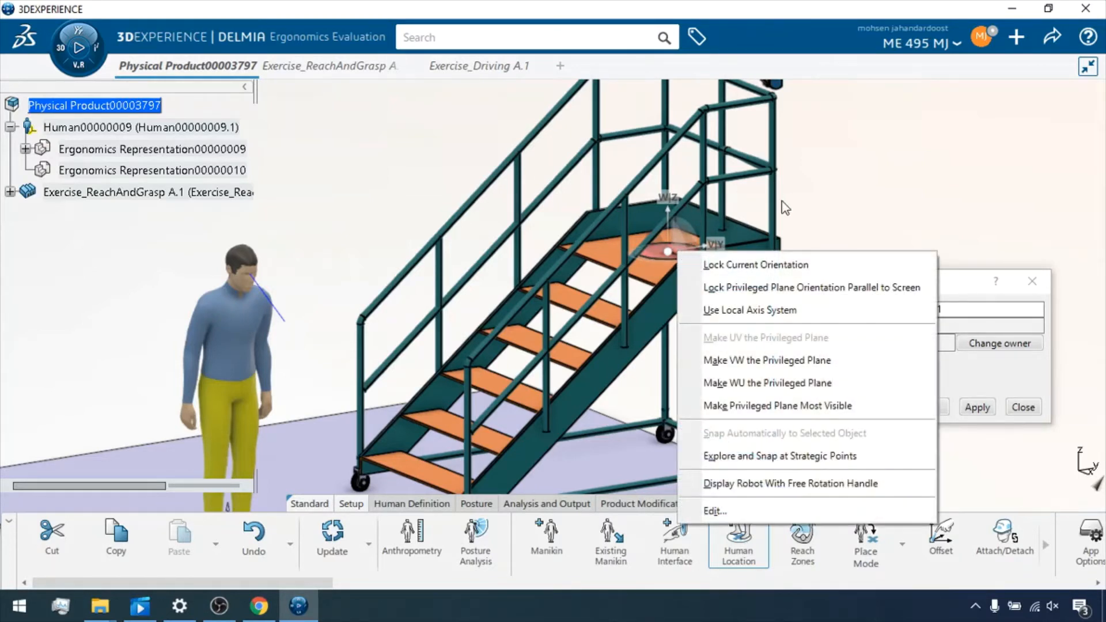
{"action": "left_click", "coordinate": [663, 254]}
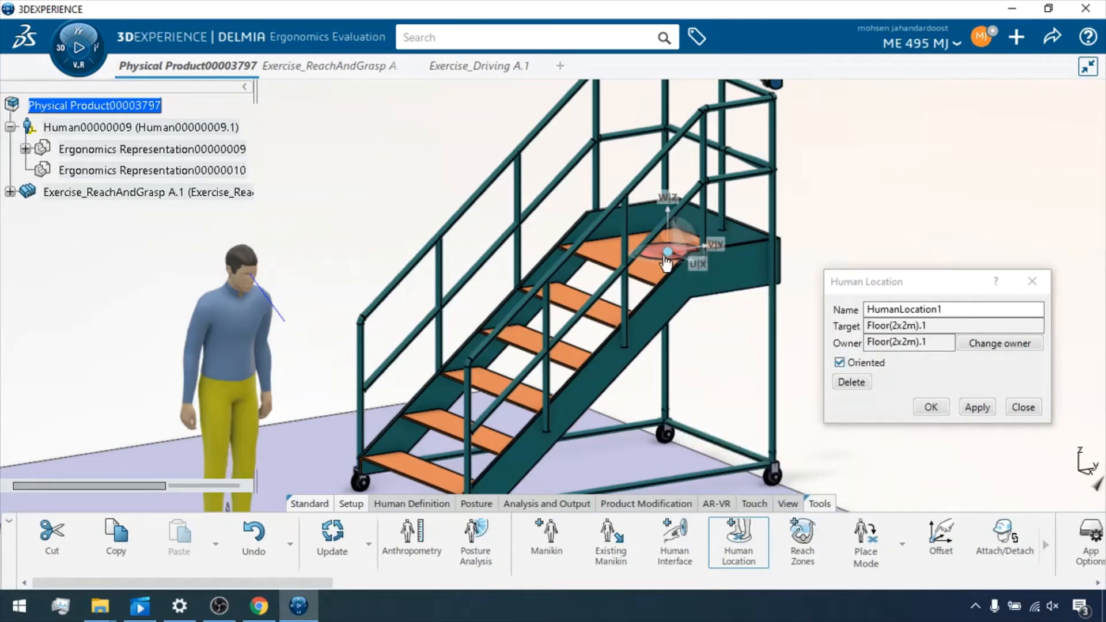
{"action": "right_click", "coordinate": [666, 259]}
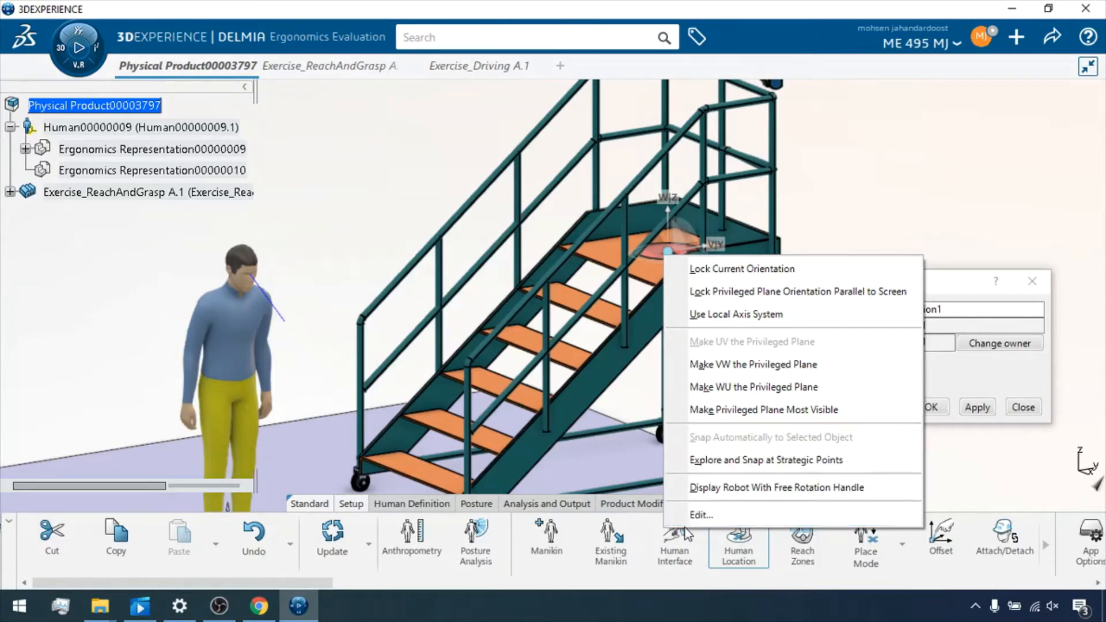
{"action": "left_click", "coordinate": [699, 515]}
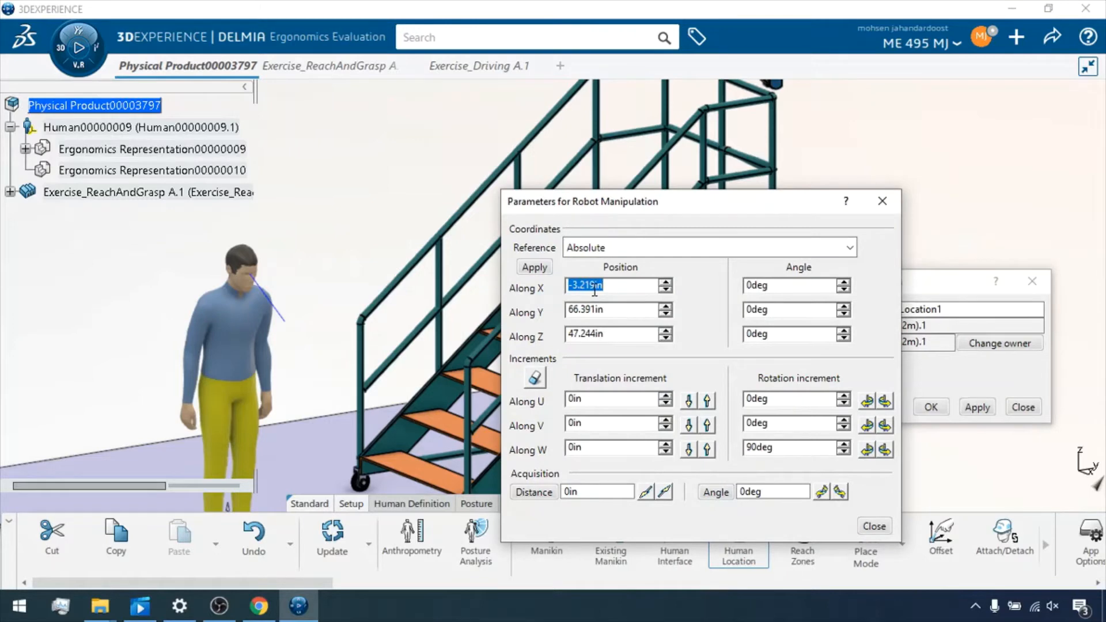
{"action": "left_click_drag", "start_coordinate": [663, 196], "coordinate": [308, 140]}
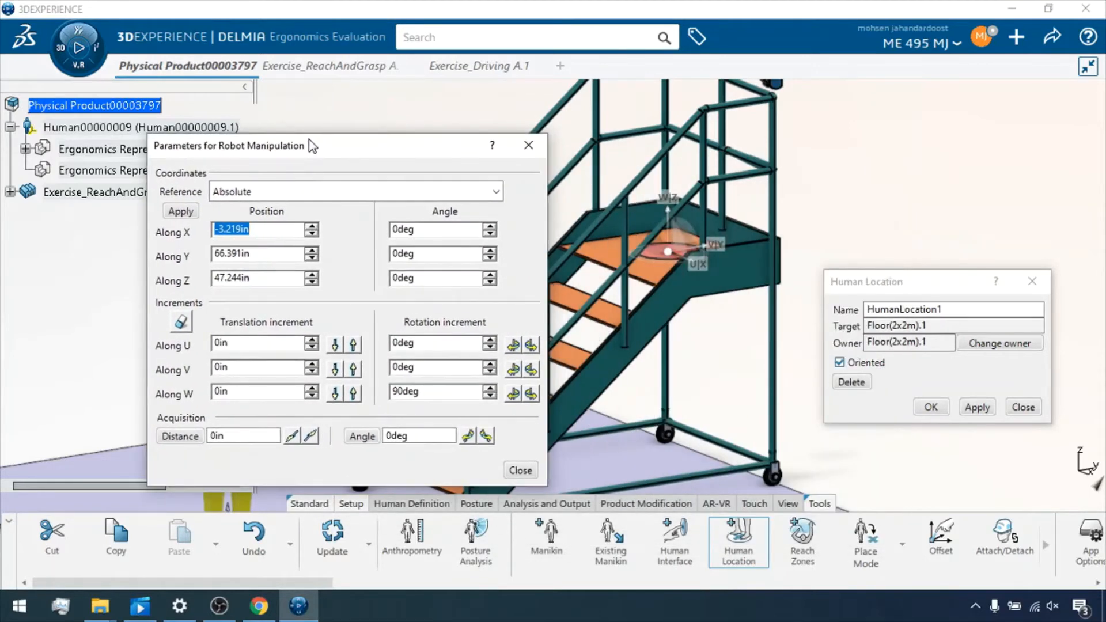
{"action": "type", "text": "0"}
- Check the human location's placement on the top platform, and apply and confirm it
{"action": "middle_click_drag", "start_coordinate": [680, 234], "coordinate": [743, 225], "text": "ctrl"}
{"action": "middle_click_drag", "start_coordinate": [656, 175], "coordinate": [701, 300]}
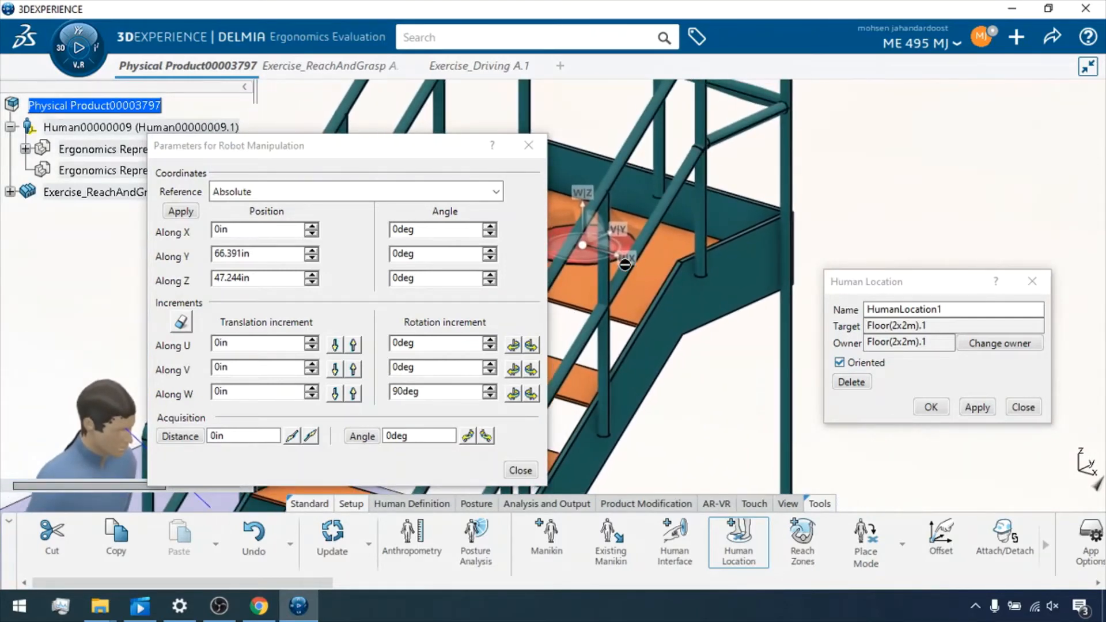
{"action": "middle_click_drag", "start_coordinate": [625, 264], "coordinate": [695, 161], "text": "ctrl"}
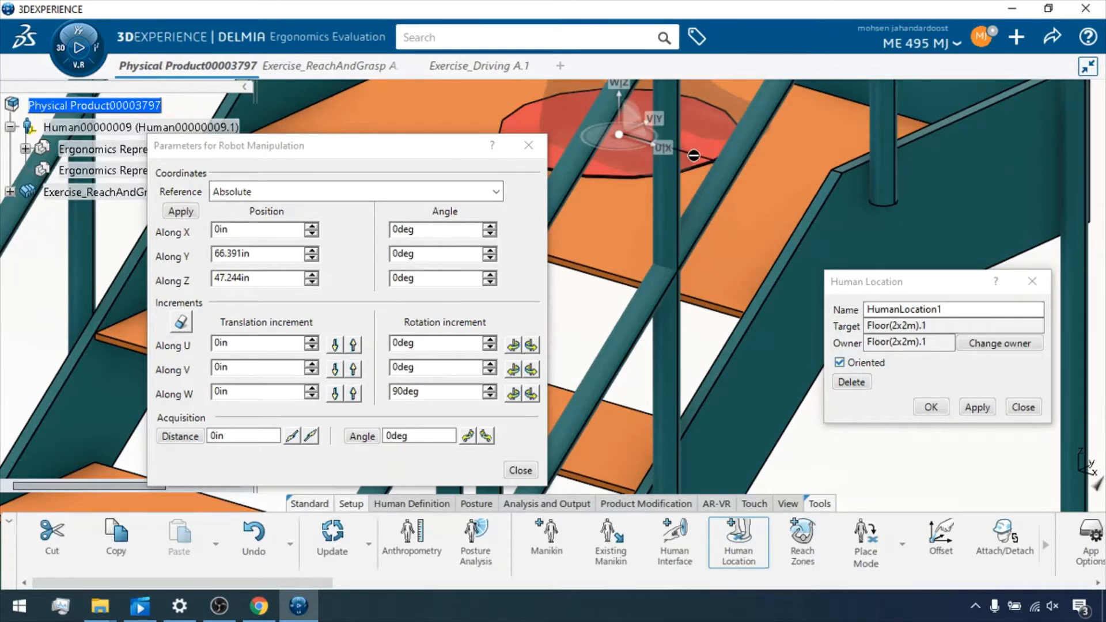
{"action": "middle_click_drag", "start_coordinate": [693, 155], "coordinate": [773, 218]}
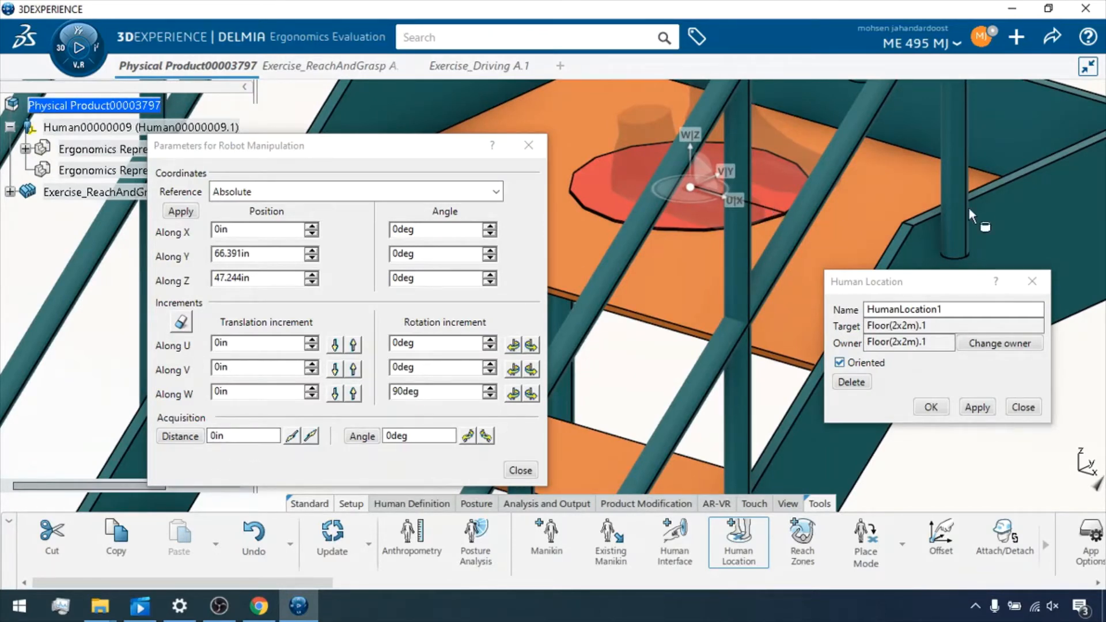
{"action": "middle_click_drag", "start_coordinate": [973, 199], "coordinate": [753, 299]}
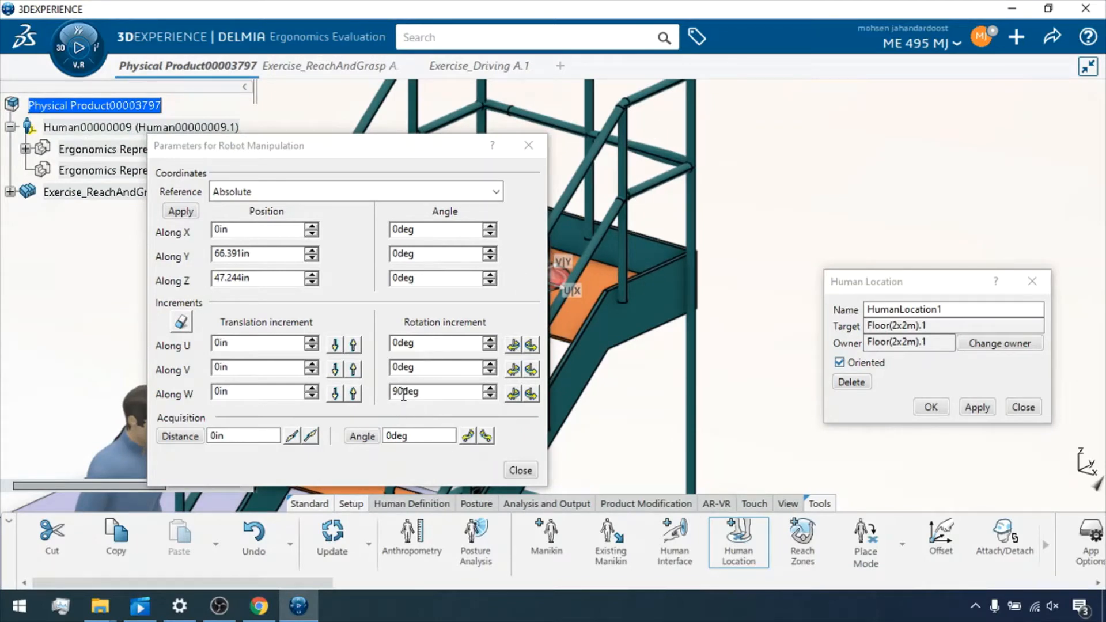
{"action": "left_click_drag", "start_coordinate": [419, 146], "coordinate": [359, 152]}
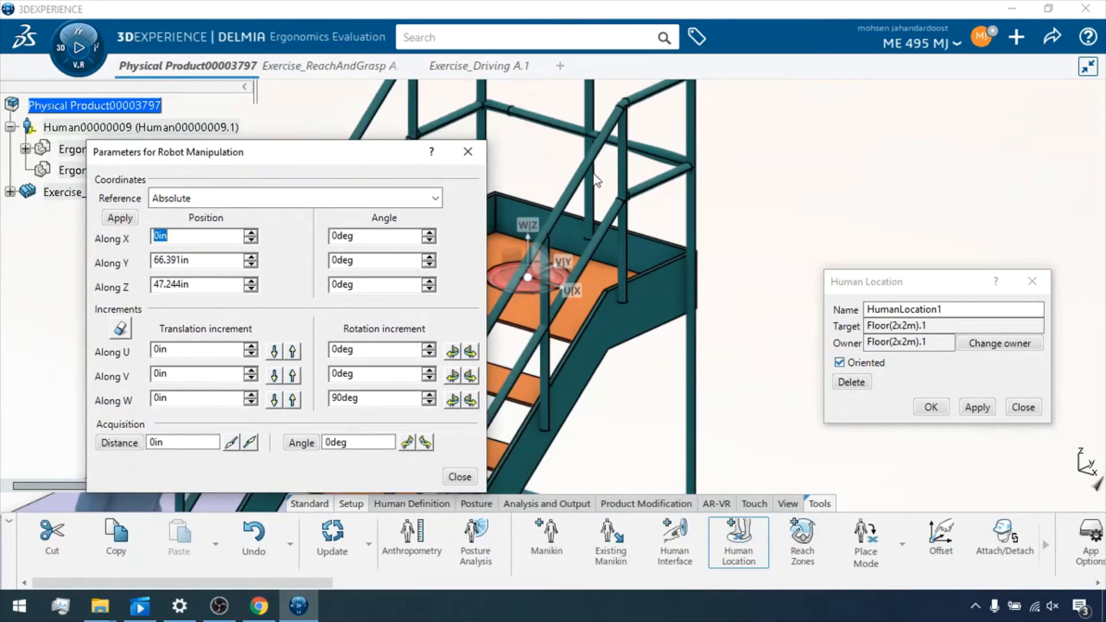
{"action": "middle_click_drag", "start_coordinate": [638, 157], "coordinate": [651, 211]}
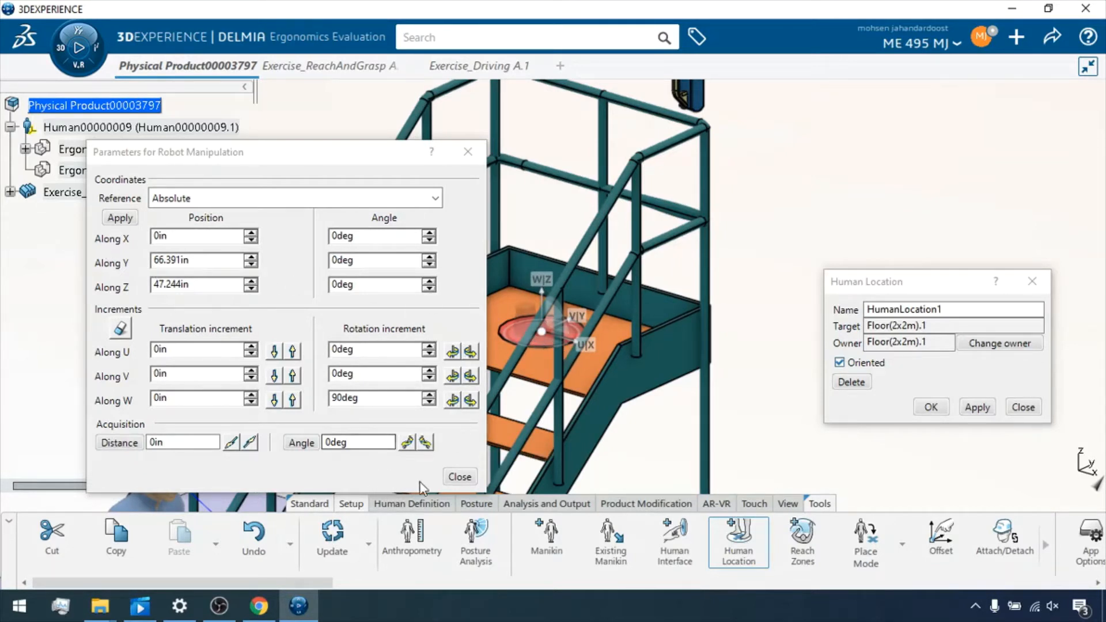
{"action": "left_click", "coordinate": [459, 477]}
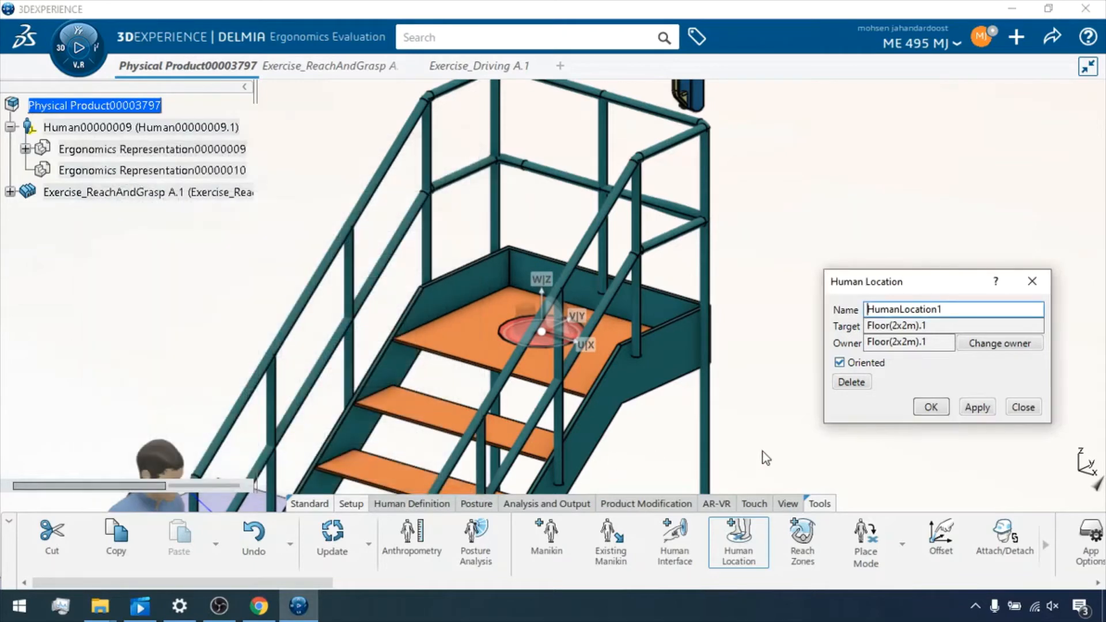
{"action": "left_click", "coordinate": [978, 407]}
{"action": "left_click", "coordinate": [931, 407]}
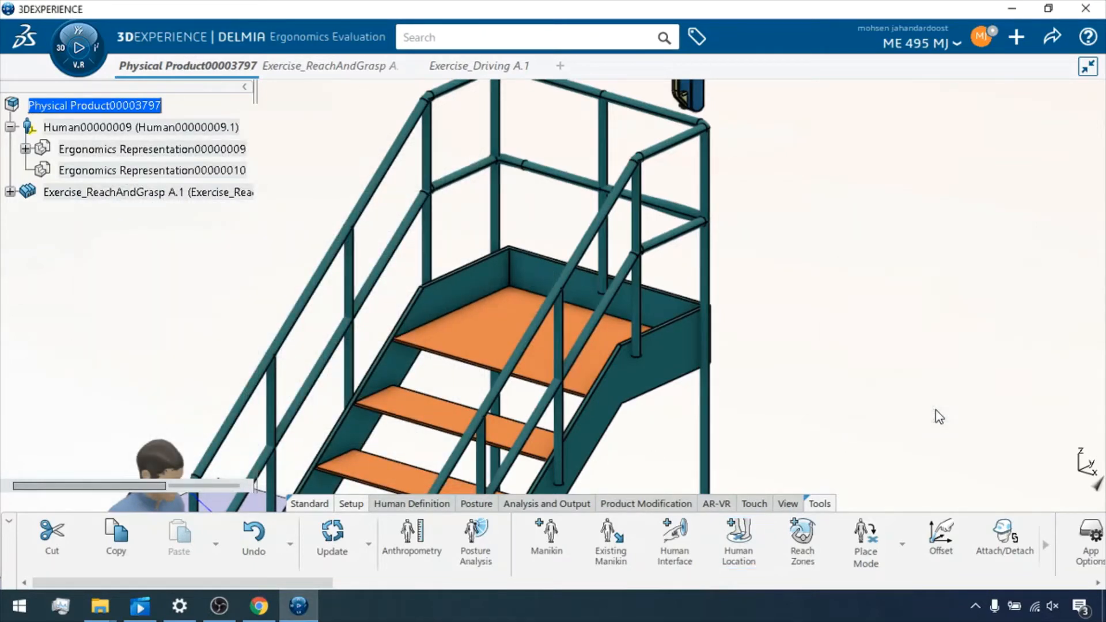
- Look through the manikin and Exercise_ReachAndGrasp branches of the specification tree for the human location
{"action": "left_click", "coordinate": [26, 149]}
{"action": "left_click", "coordinate": [41, 171]}
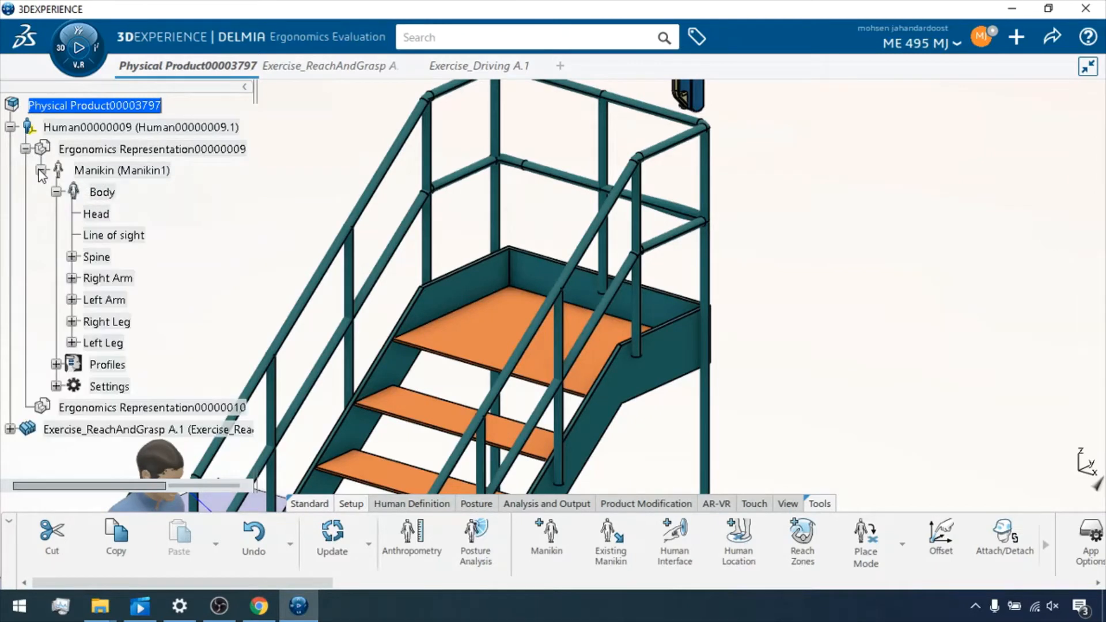
{"action": "left_click", "coordinate": [11, 429]}
{"action": "left_click", "coordinate": [26, 451]}
{"action": "scroll", "coordinate": [51, 346], "scroll_direction": "down", "scroll_amount": 6}
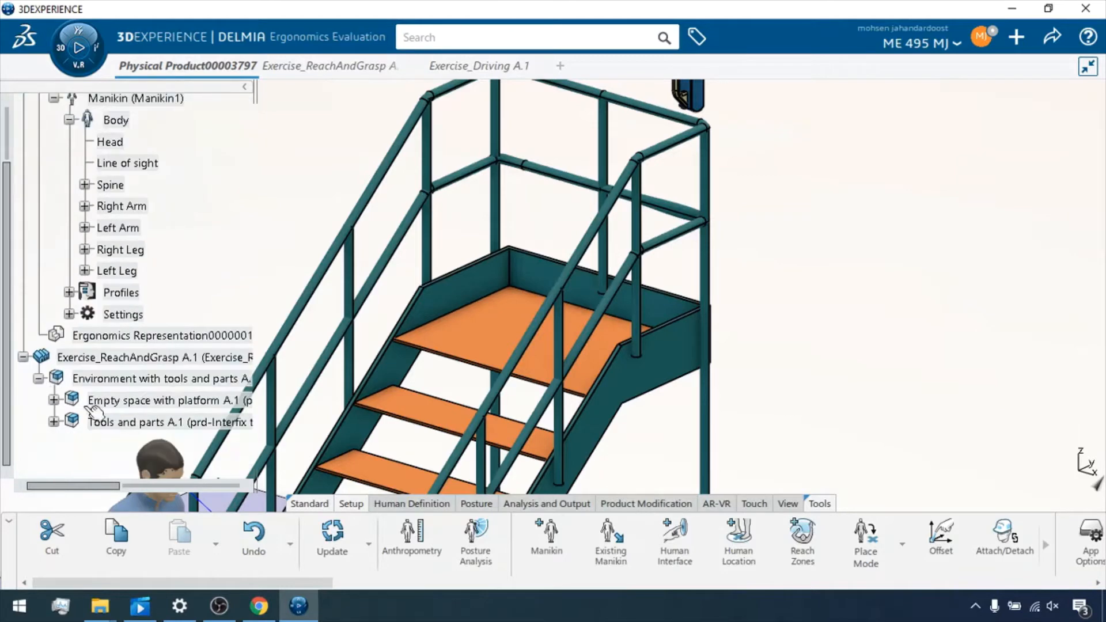
{"action": "scroll", "coordinate": [59, 236], "scroll_direction": "up", "scroll_amount": 10}
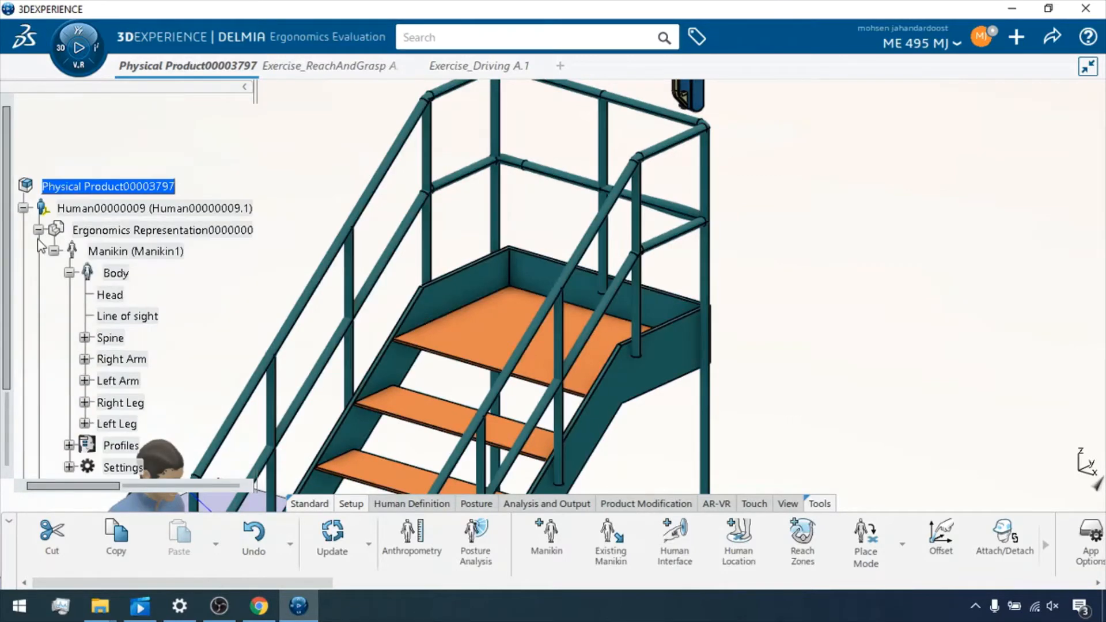
{"action": "left_click", "coordinate": [38, 229]}
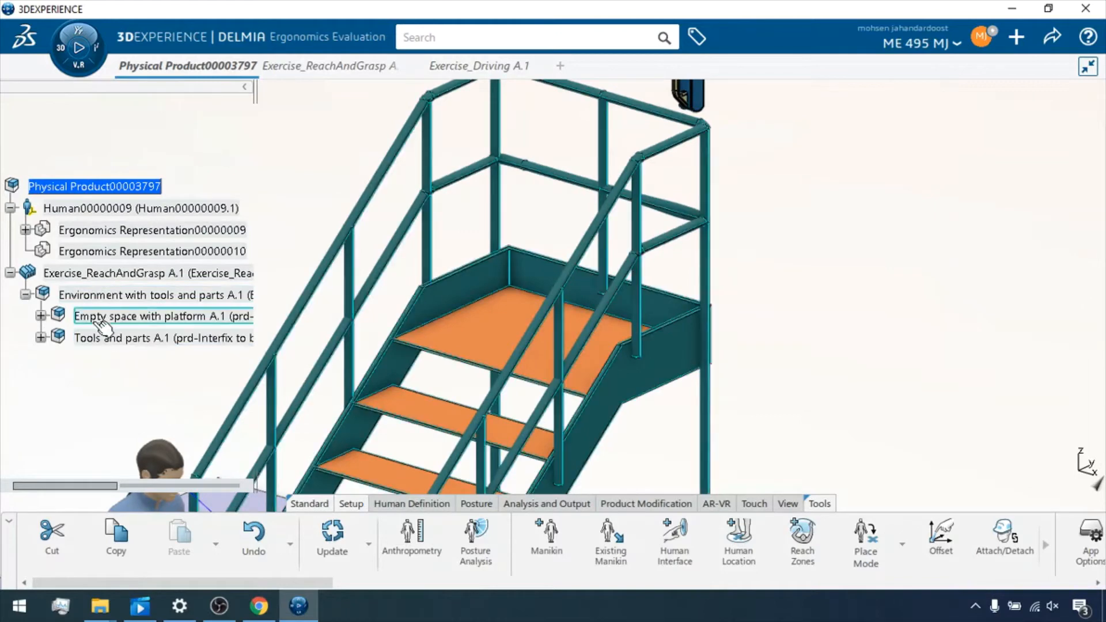
{"action": "left_click", "coordinate": [41, 338]}
{"action": "left_click", "coordinate": [41, 338]}
{"action": "left_click", "coordinate": [40, 316]}
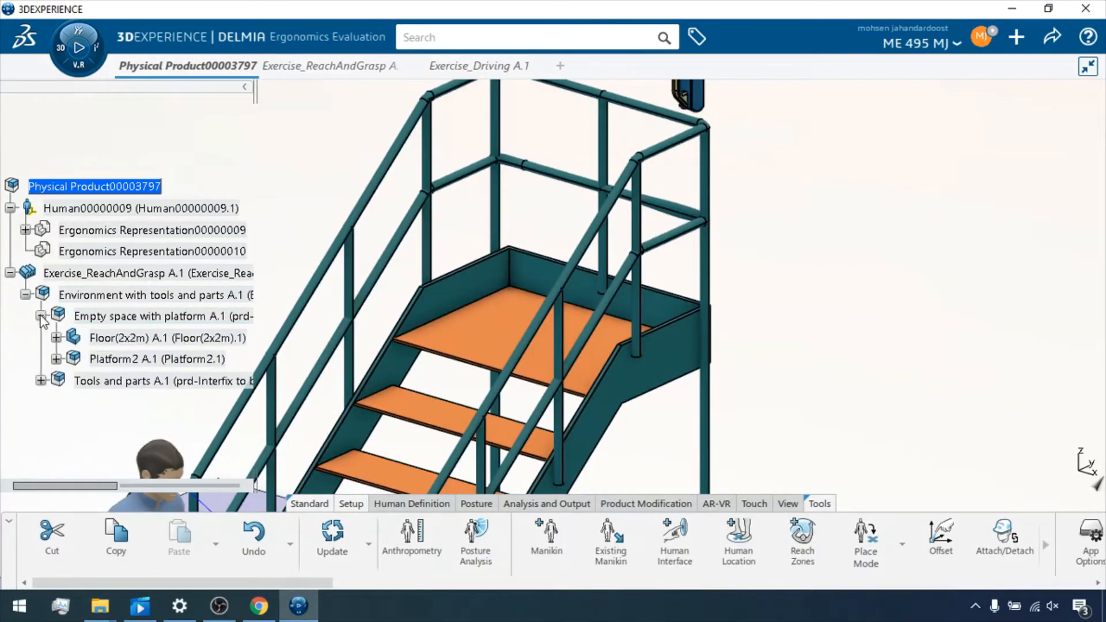
{"action": "left_click", "coordinate": [41, 315]}
{"action": "left_click", "coordinate": [41, 315]}
{"action": "left_click", "coordinate": [40, 315]}
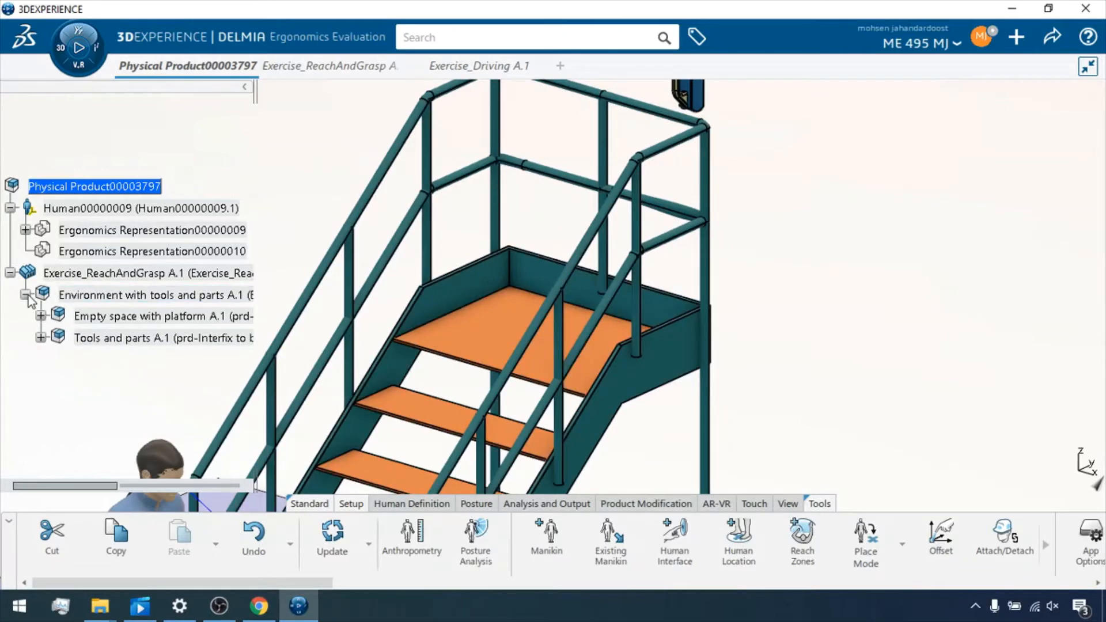
{"action": "left_click", "coordinate": [25, 295]}
{"action": "left_click", "coordinate": [26, 229]}
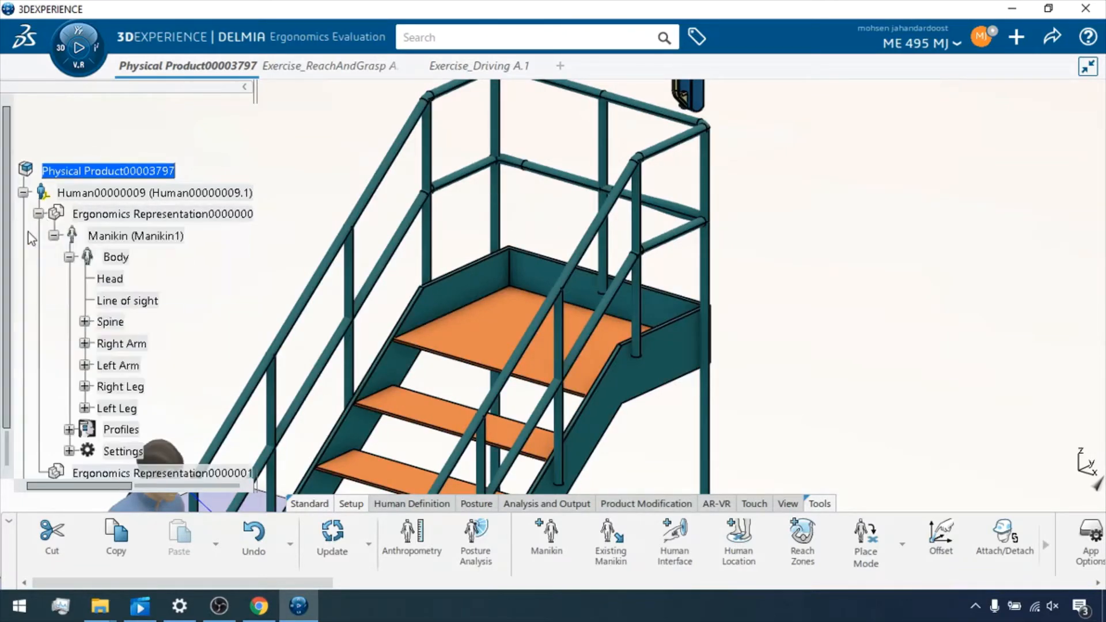
- Use Place Mode to place the manikin on the human location on the stairs' top platform
{"action": "middle_click_drag", "start_coordinate": [206, 237], "coordinate": [303, 260]}
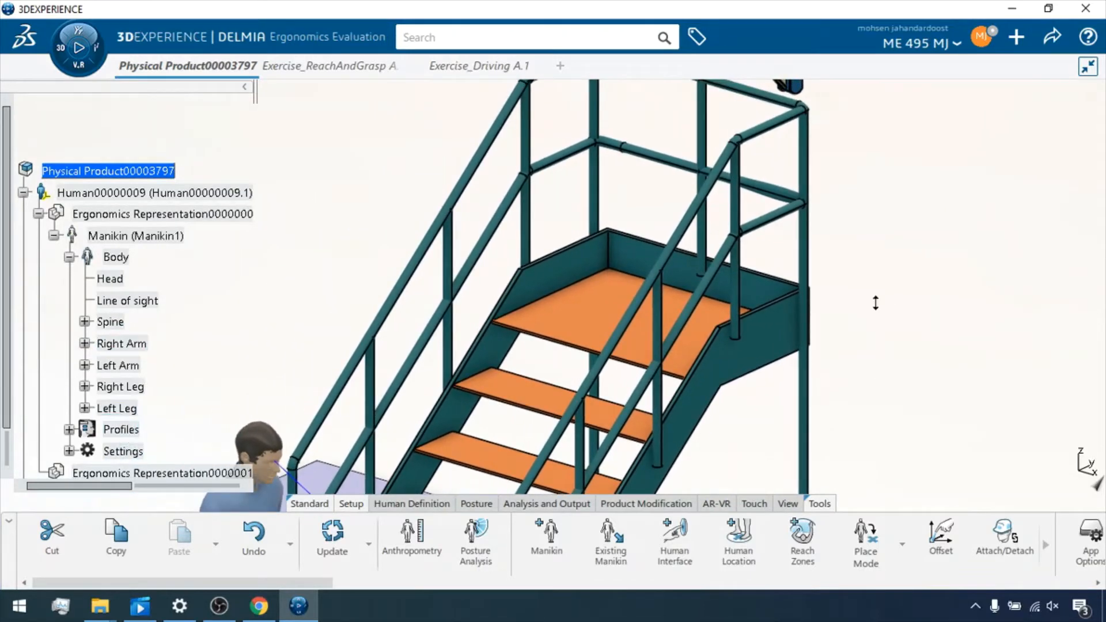
{"action": "middle_click_drag", "start_coordinate": [876, 303], "coordinate": [737, 290]}
{"action": "scroll", "coordinate": [98, 271], "scroll_direction": "down", "scroll_amount": 3}
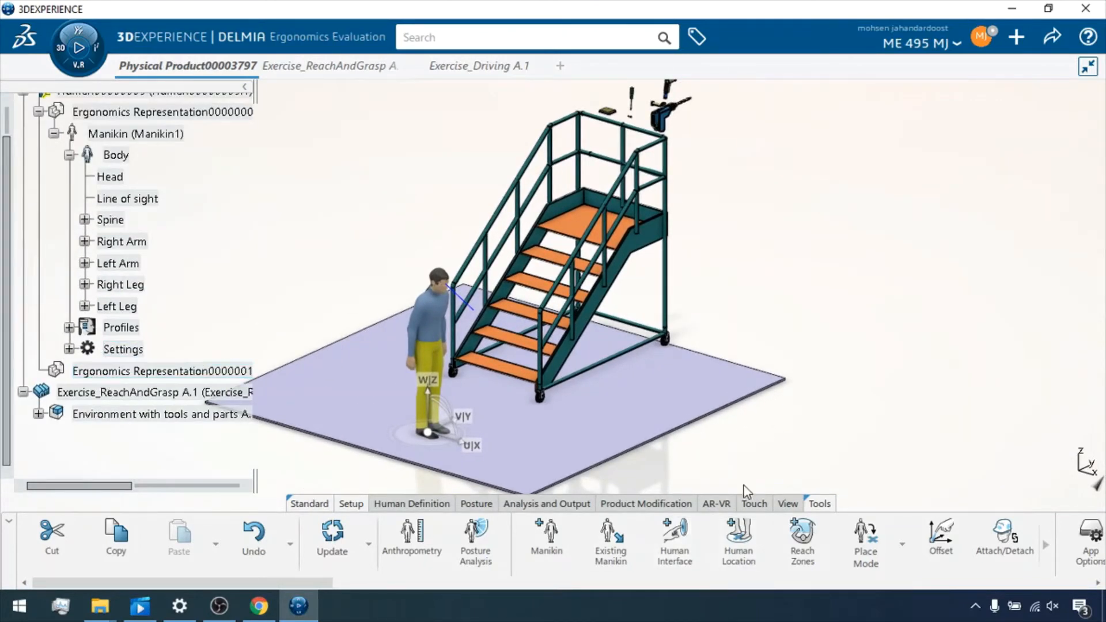
{"action": "left_click", "coordinate": [870, 542]}
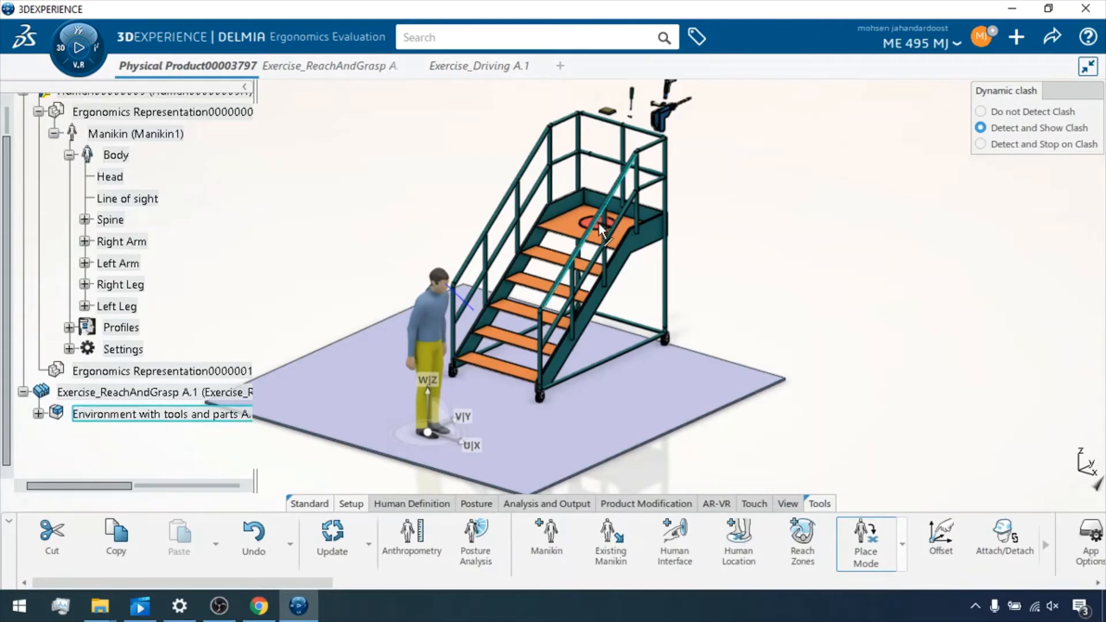
{"action": "middle_click_drag", "start_coordinate": [554, 271], "coordinate": [609, 271]}
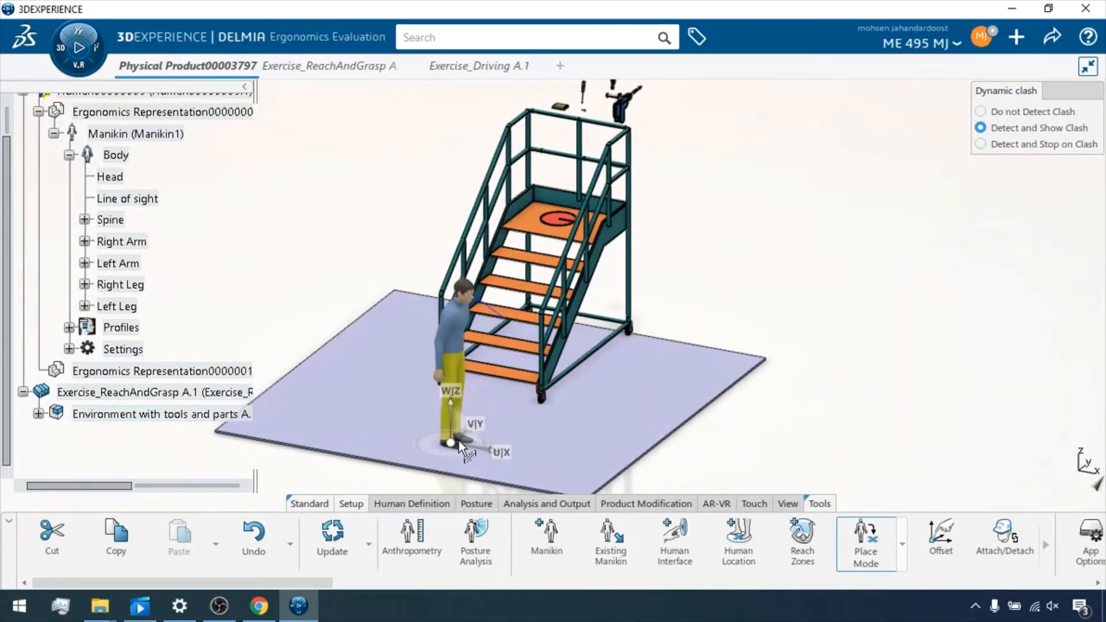
{"action": "left_click", "coordinate": [560, 219]}
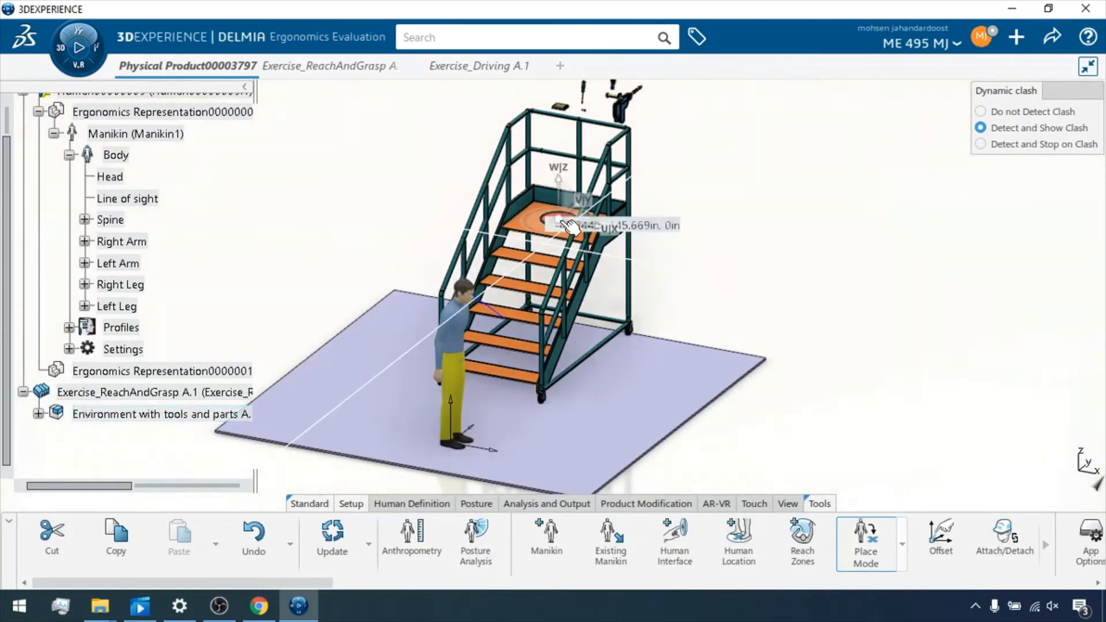
{"action": "left_click", "coordinate": [460, 437]}
{"action": "middle_click_drag", "start_coordinate": [710, 257], "coordinate": [686, 407]}
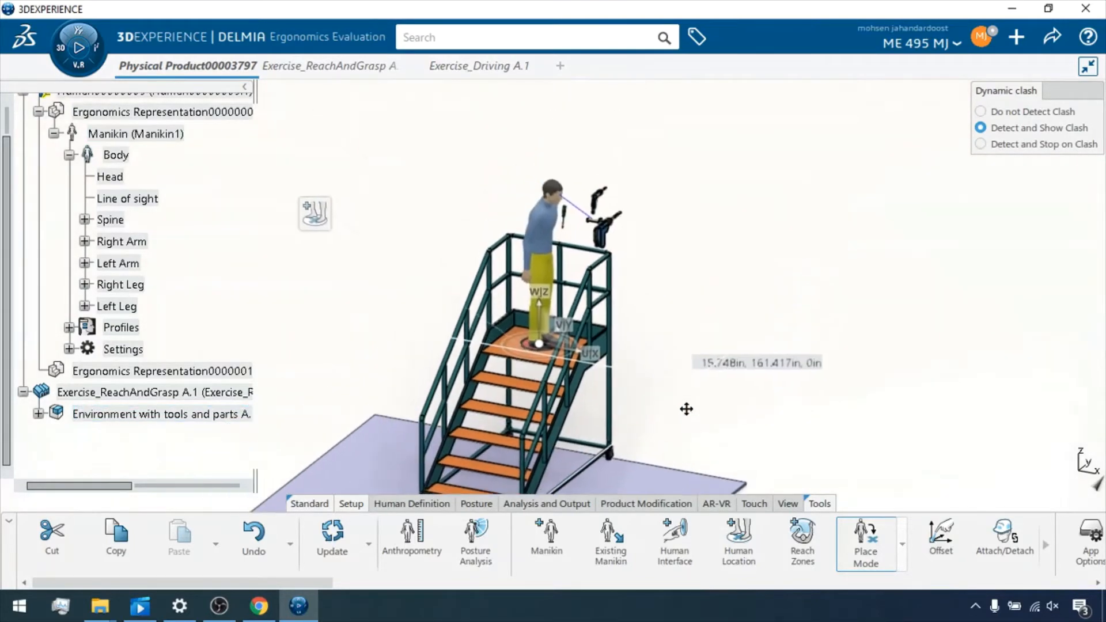
- Examine how the manikin's feet stand on the human location on the stairs' top platform
{"action": "scroll", "coordinate": [605, 380], "scroll_direction": "up", "scroll_amount": 4}
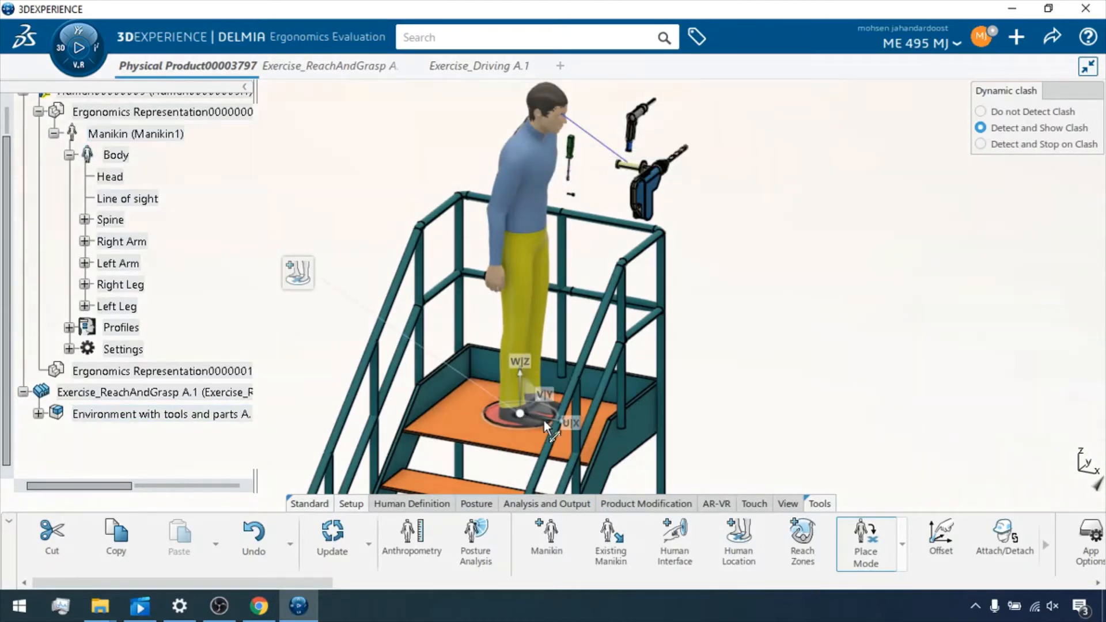
{"action": "scroll", "coordinate": [606, 278], "scroll_direction": "up", "scroll_amount": 2}
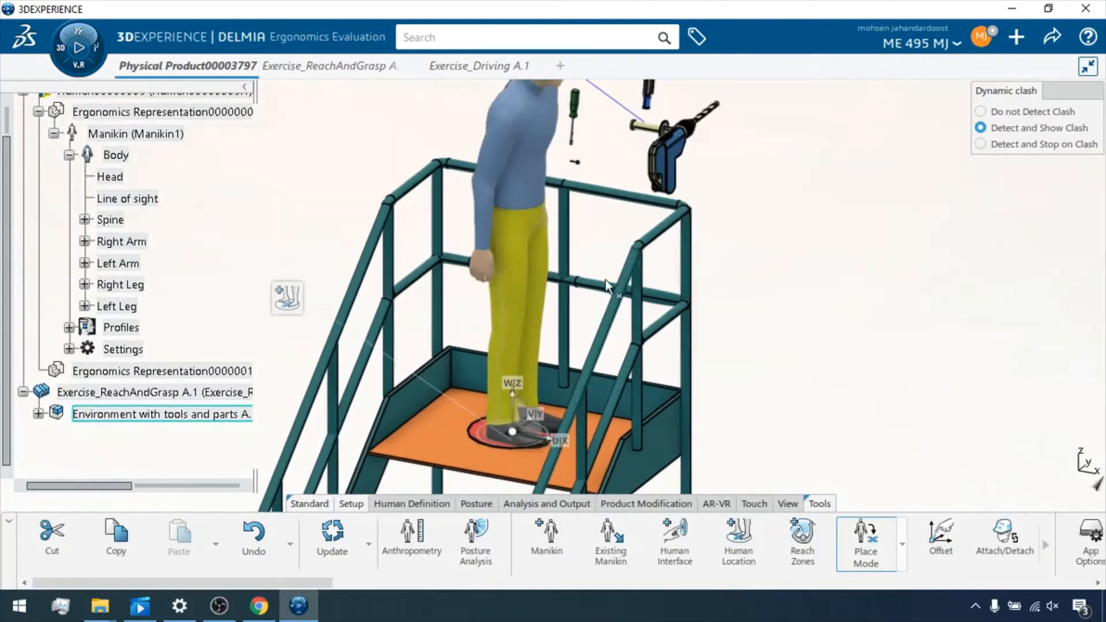
{"action": "scroll", "coordinate": [606, 278], "scroll_direction": "up", "scroll_amount": 4}
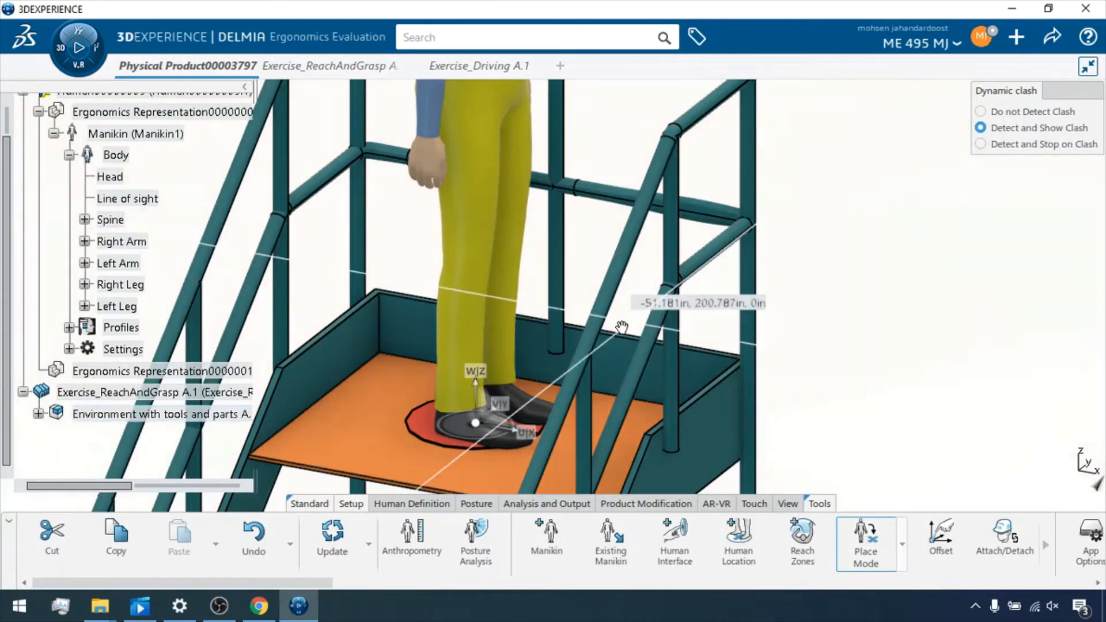
{"action": "middle_click_drag", "start_coordinate": [622, 327], "coordinate": [614, 294]}
{"action": "middle_click_drag", "start_coordinate": [644, 259], "coordinate": [509, 314]}
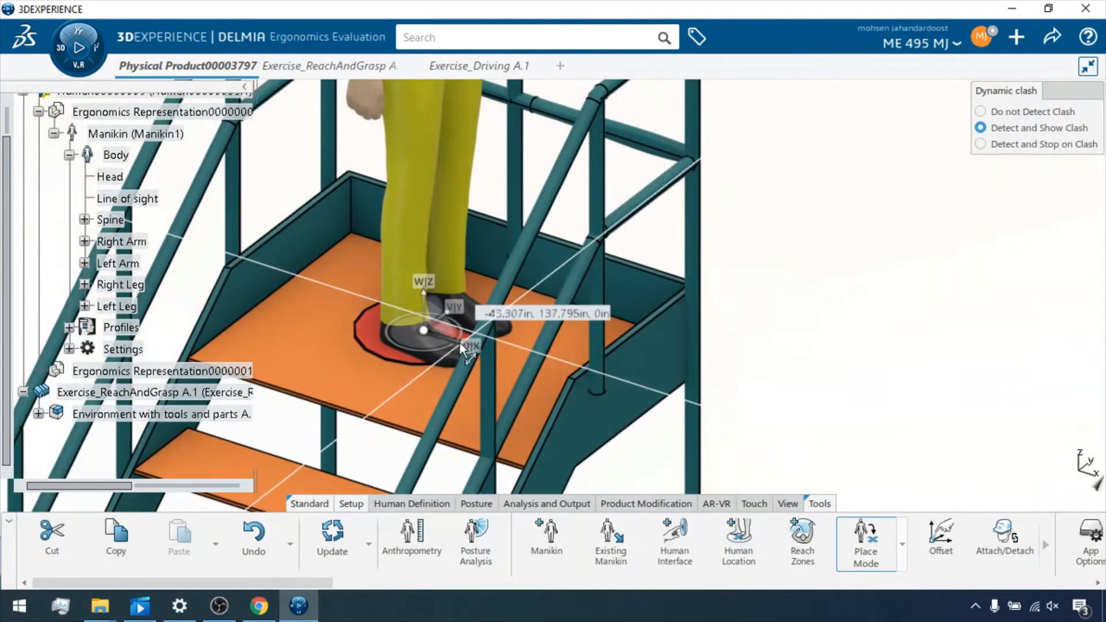
{"action": "scroll", "coordinate": [450, 356], "scroll_direction": "up", "scroll_amount": 5}
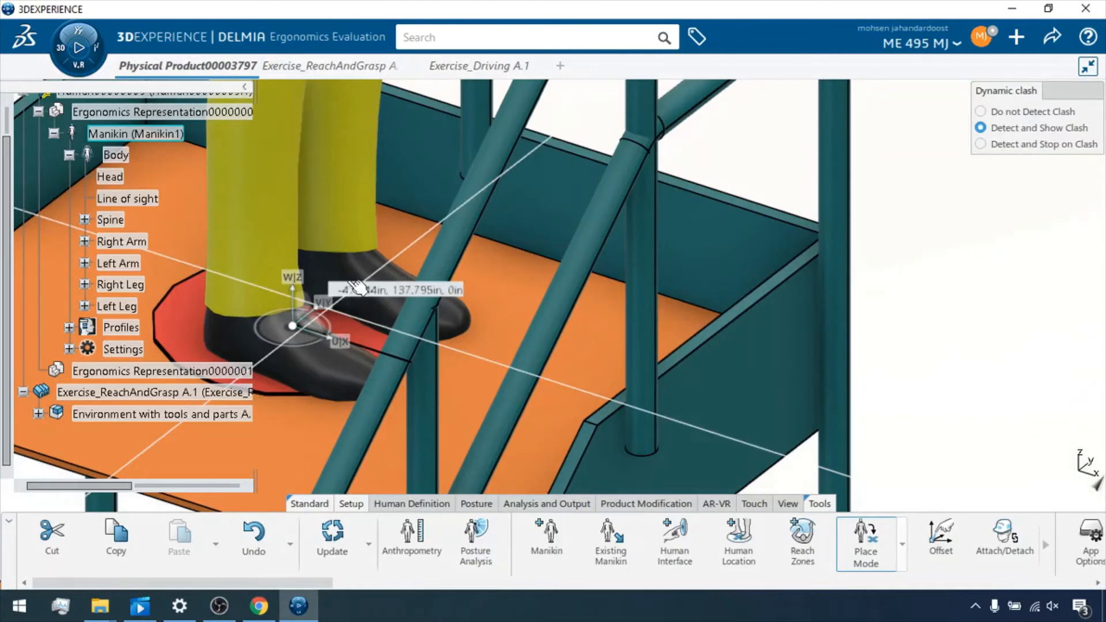
{"action": "mouse_move", "coordinate": [350, 239]}
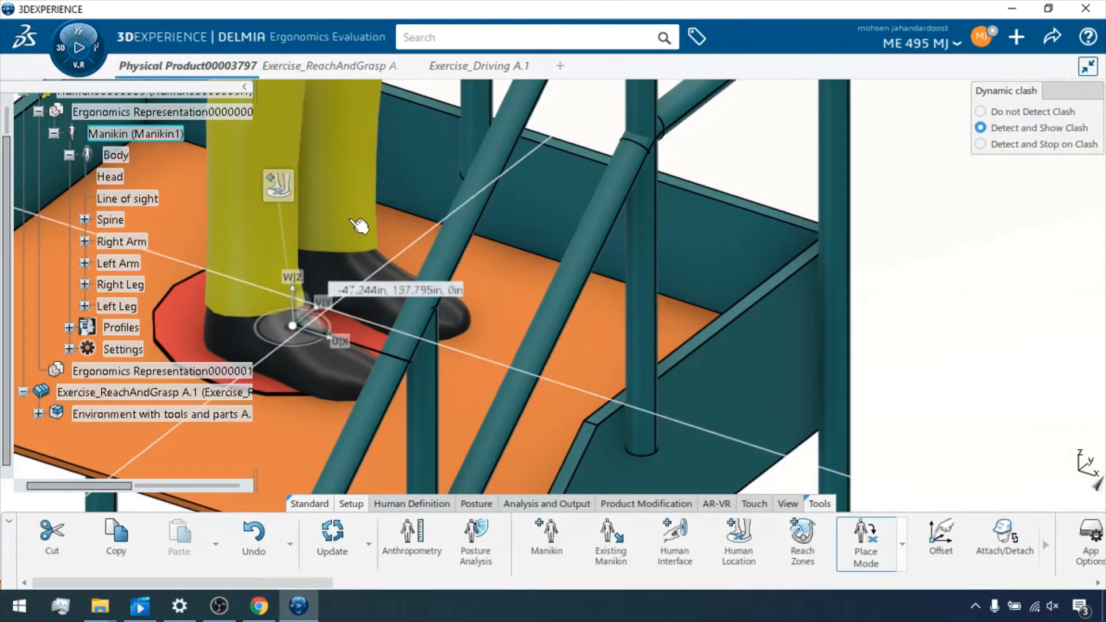
{"action": "middle_click_drag", "start_coordinate": [357, 244], "coordinate": [392, 435]}
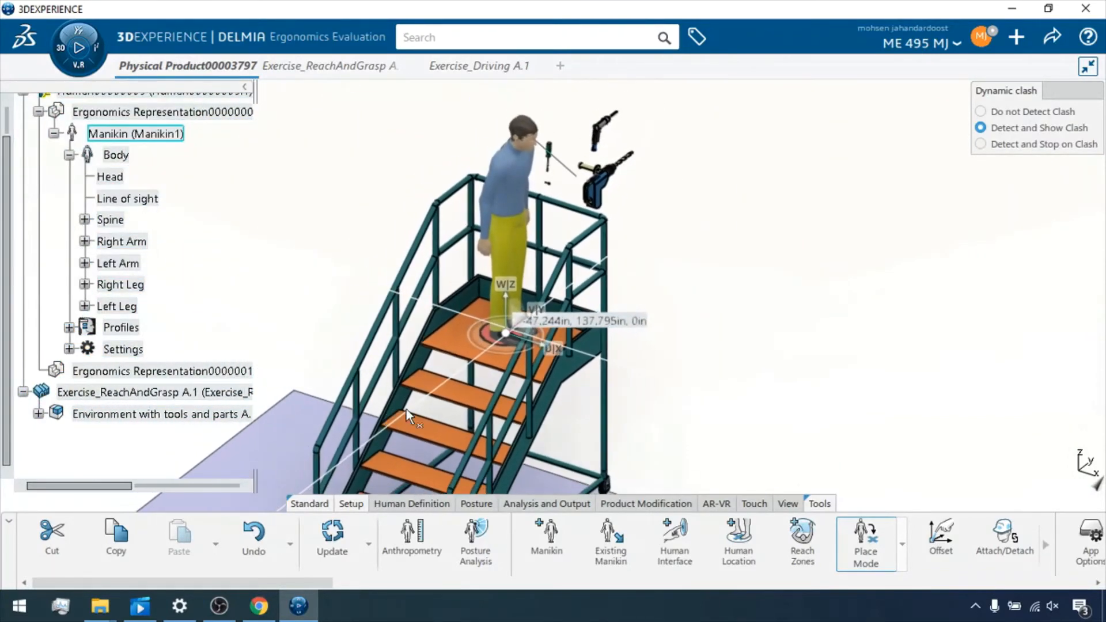
{"action": "middle_click_drag", "start_coordinate": [495, 323], "coordinate": [493, 186]}
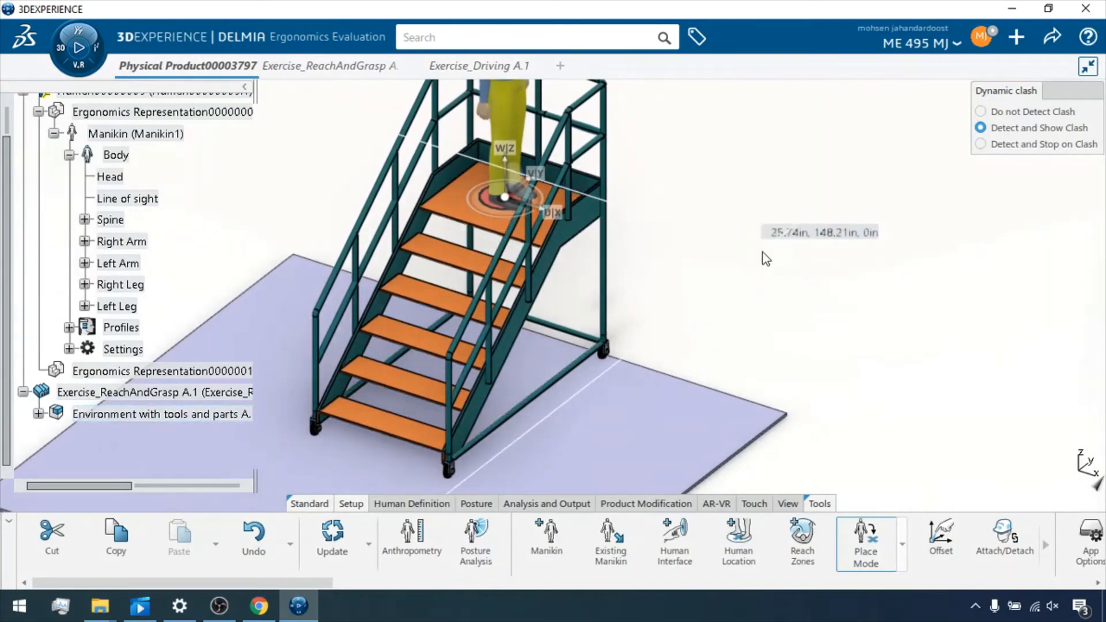
- Leave the placement mode, save locally, and undo the manikin's placement on the top platform
{"action": "key", "text": "Escape"}
{"action": "key", "text": "ctrl+s"}
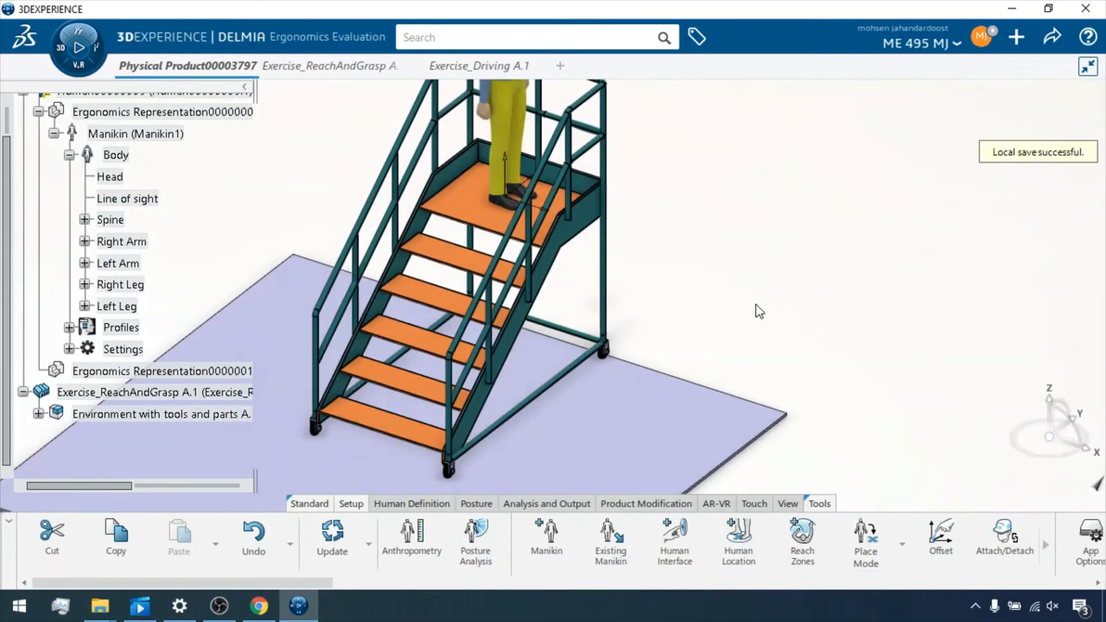
{"action": "key", "text": "ctrl+z"}
{"action": "left_click", "coordinate": [727, 293]}
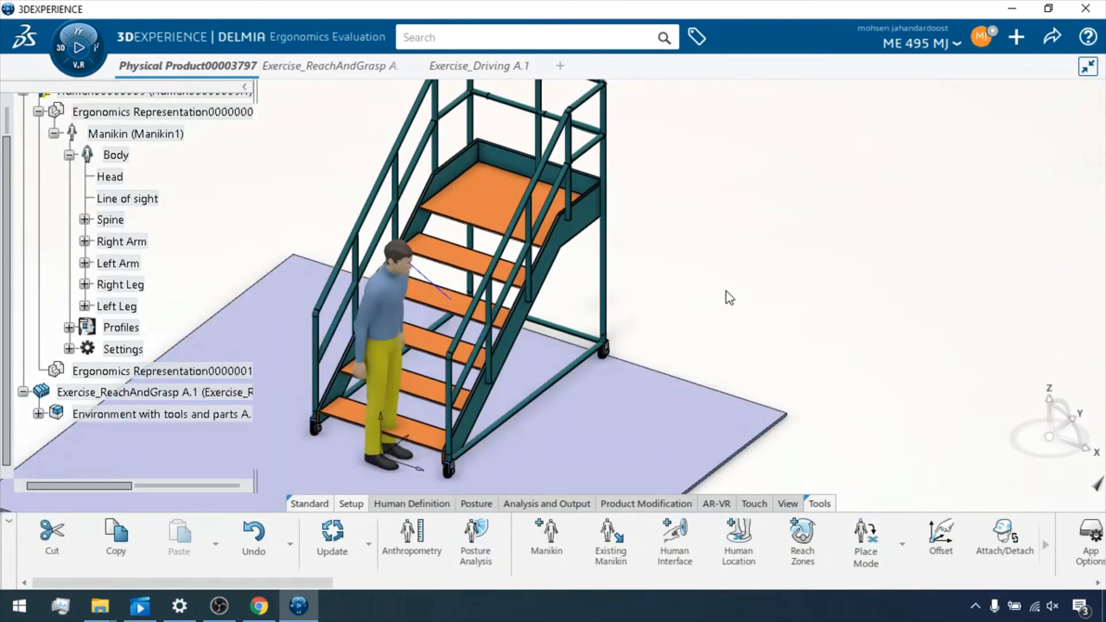
- Attach the Robot to the manikin and move the manikin across the floor, away from the stairs' lowest step
{"action": "middle_click_drag", "start_coordinate": [727, 292], "coordinate": [786, 183]}
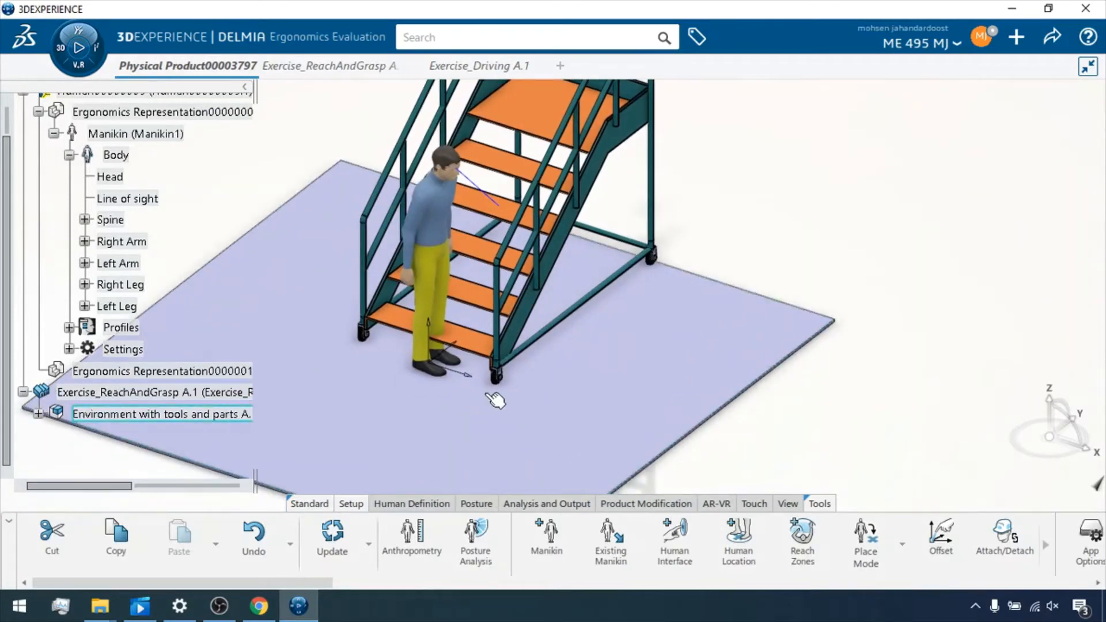
{"action": "left_click_drag", "start_coordinate": [1050, 439], "coordinate": [433, 369]}
{"action": "left_click", "coordinate": [809, 200]}
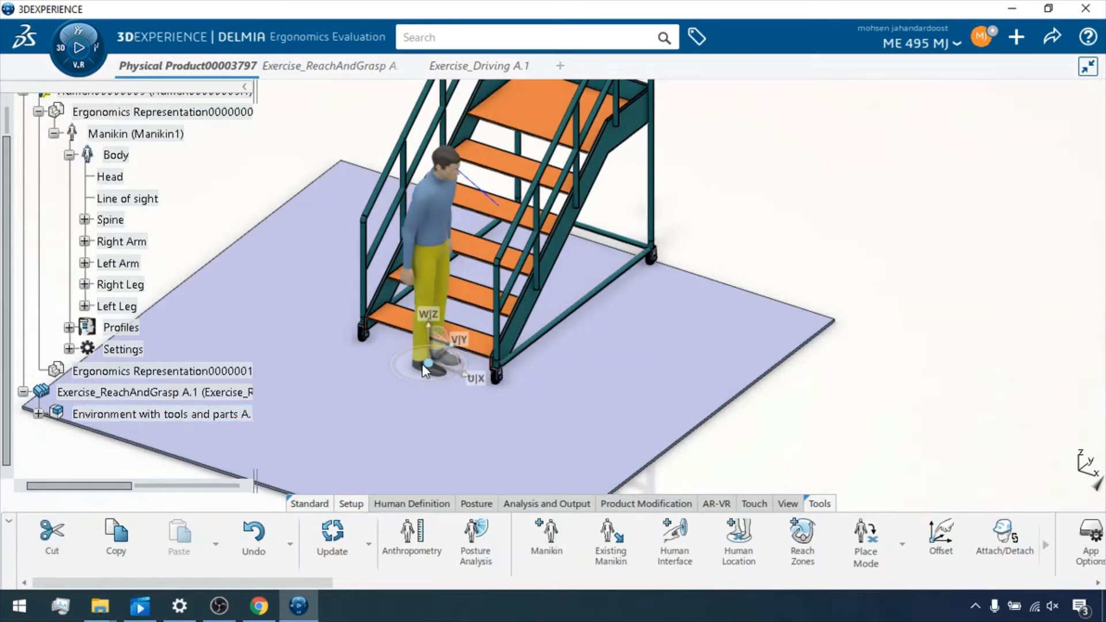
{"action": "left_click_drag", "start_coordinate": [451, 344], "coordinate": [399, 384]}
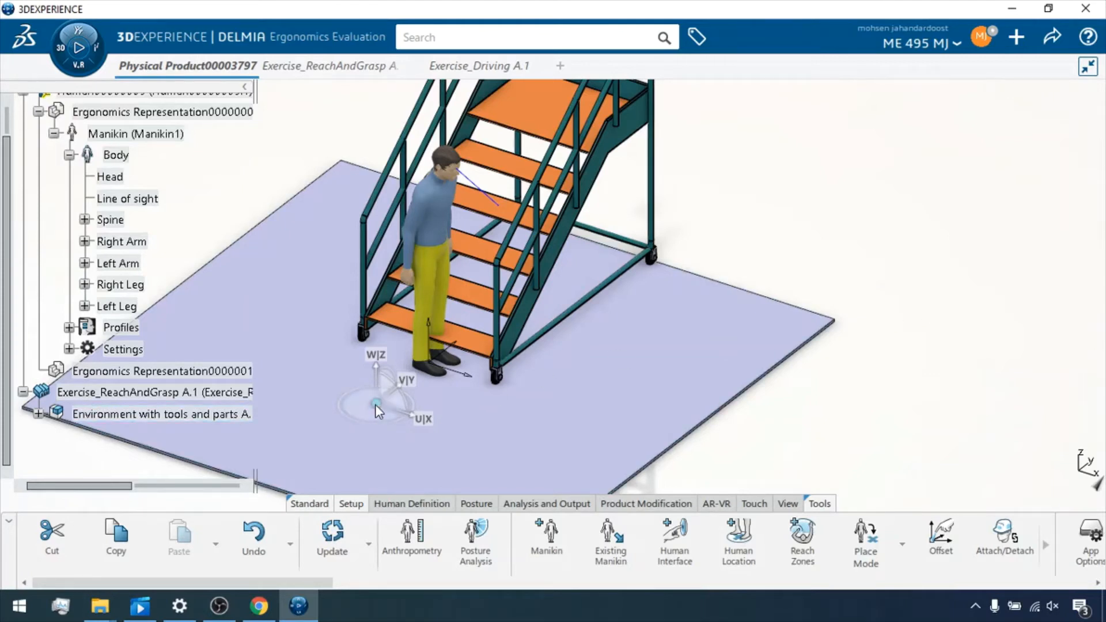
{"action": "left_click_drag", "start_coordinate": [375, 404], "coordinate": [419, 362]}
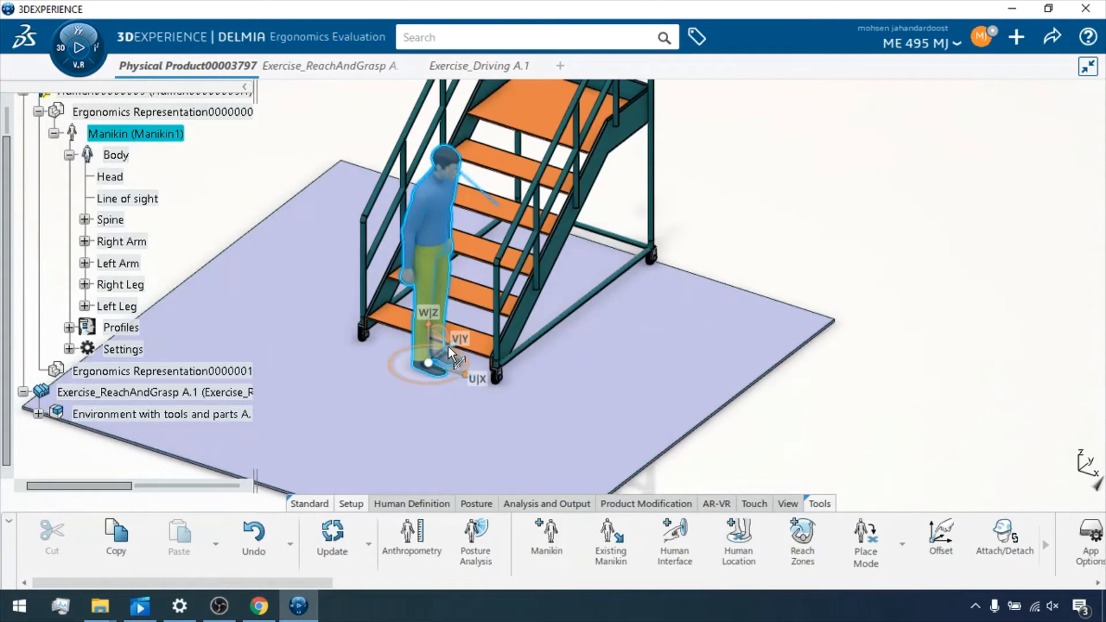
{"action": "left_click_drag", "start_coordinate": [448, 347], "coordinate": [377, 410]}
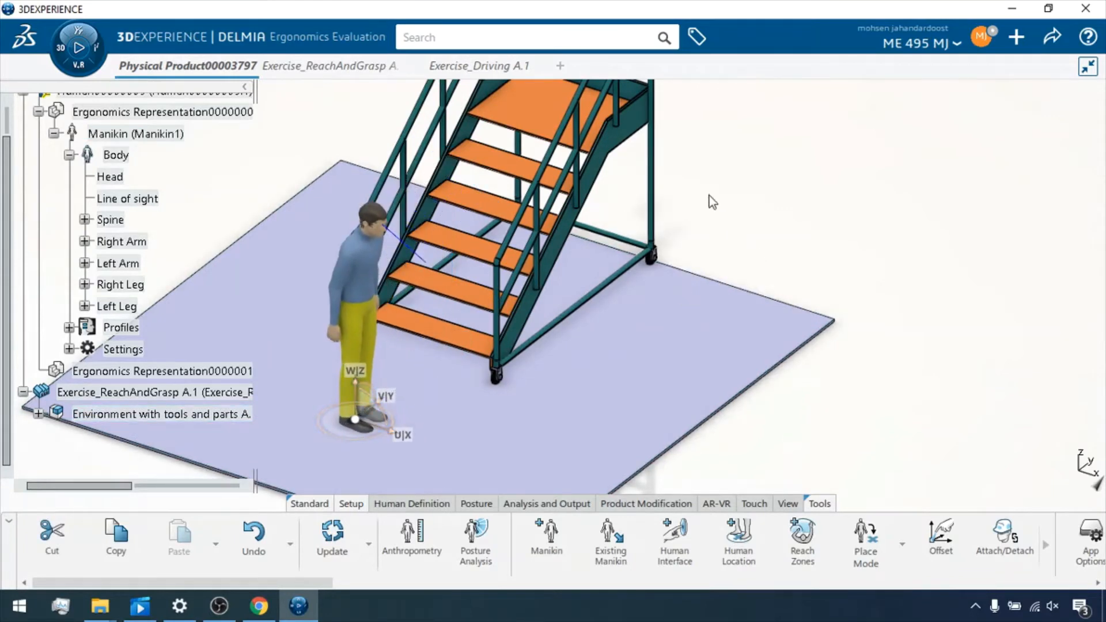
- Create an oriented human location with target Platform.1 and place it on the stairs' top platform
{"action": "scroll", "coordinate": [688, 247], "scroll_direction": "down", "scroll_amount": 3}
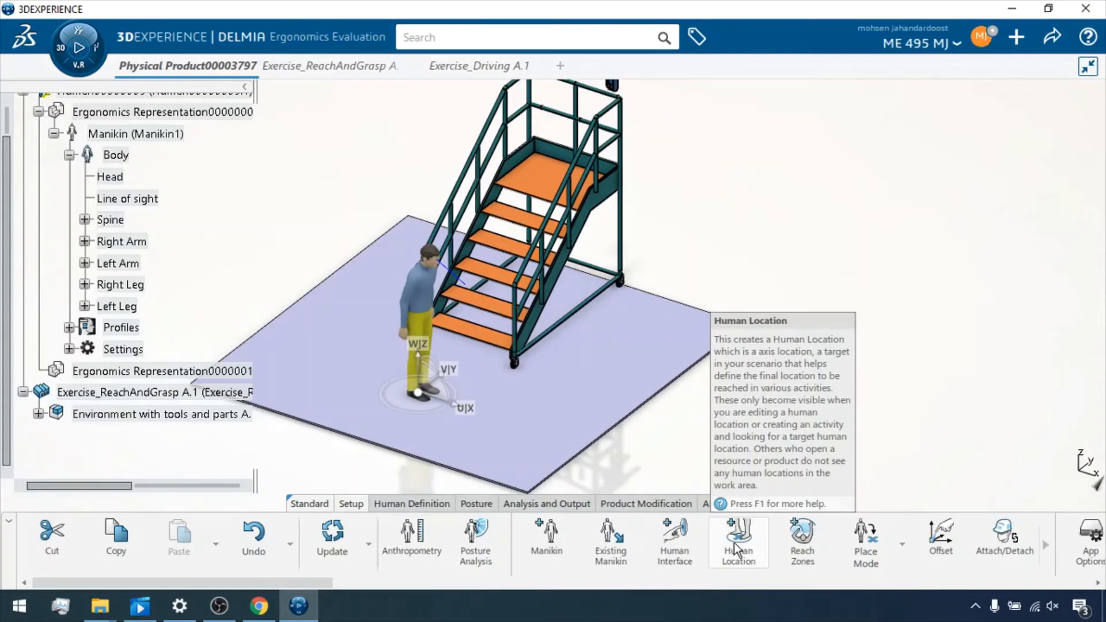
{"action": "left_click", "coordinate": [843, 540]}
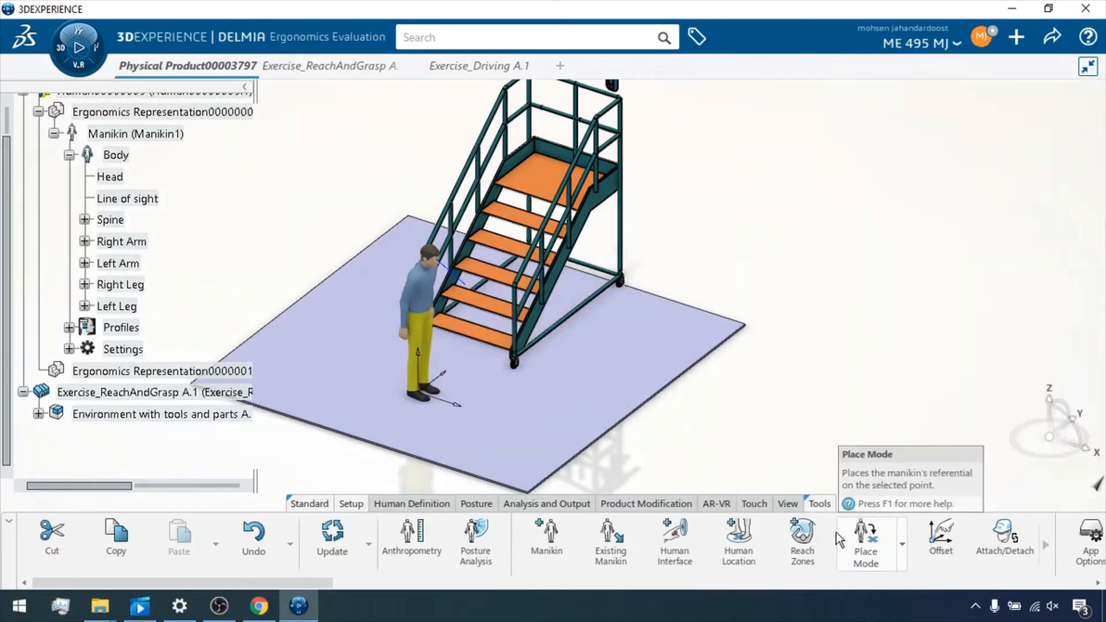
{"action": "left_click", "coordinate": [738, 538]}
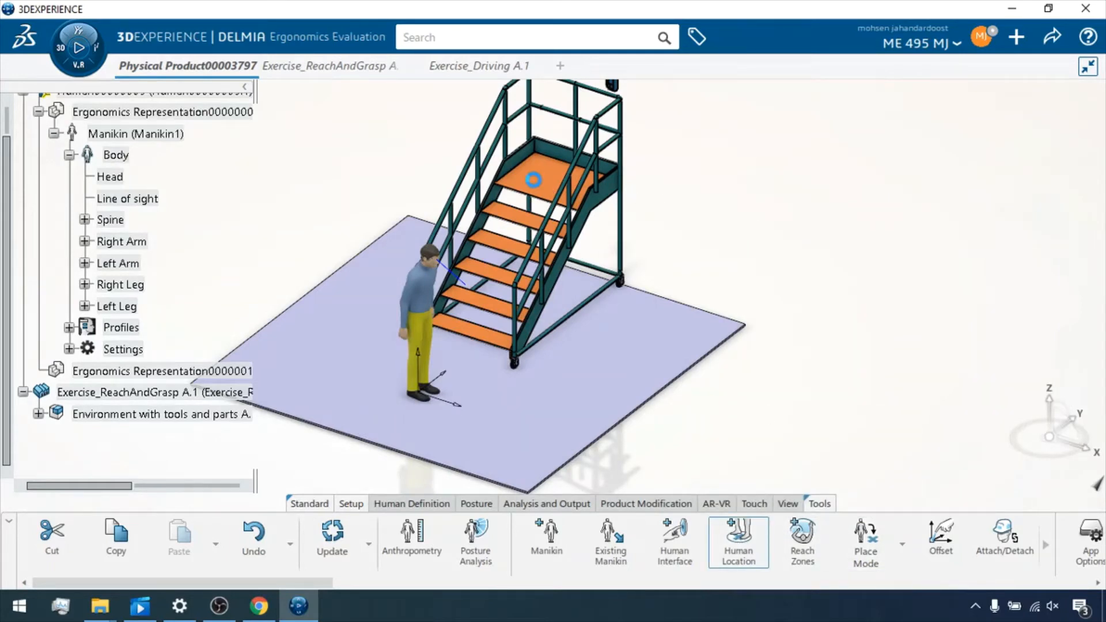
{"action": "left_click", "coordinate": [536, 182]}
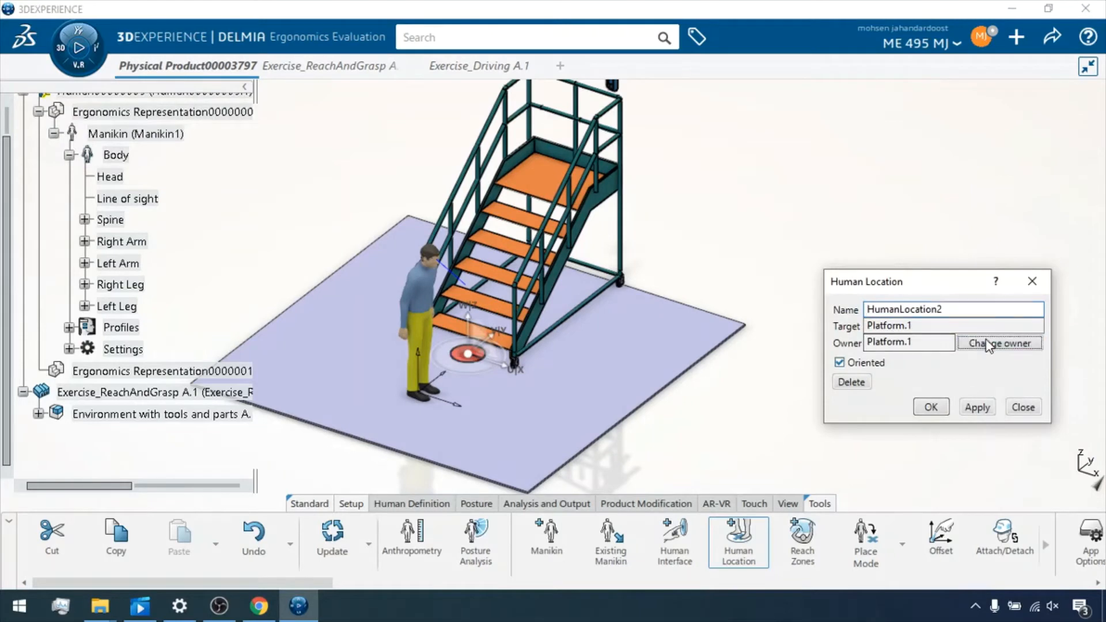
{"action": "left_click", "coordinate": [540, 180]}
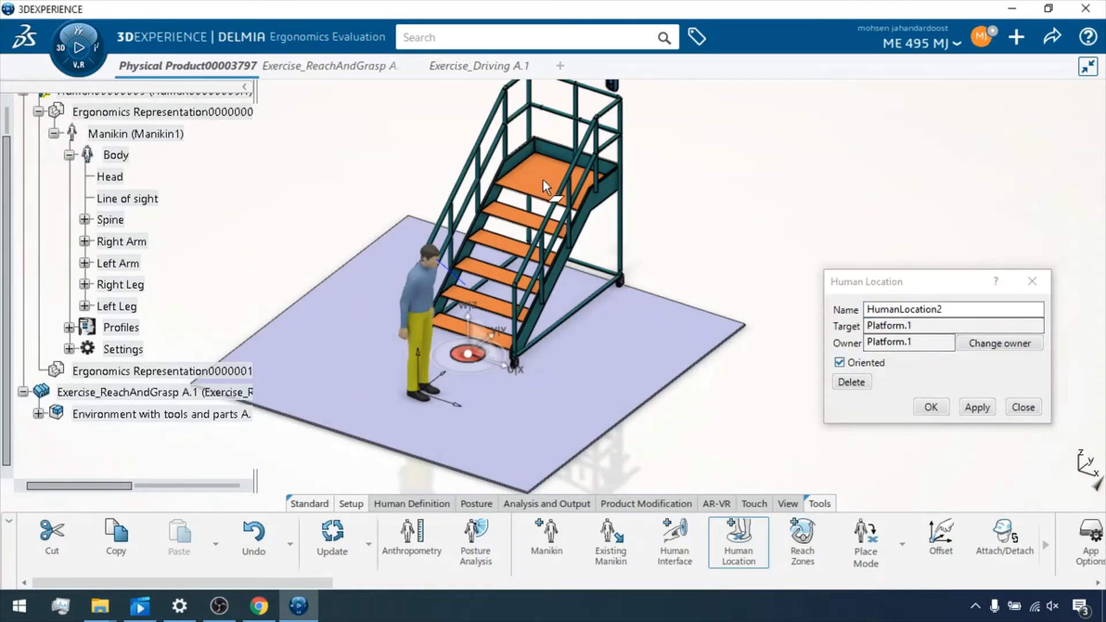
{"action": "left_click", "coordinate": [551, 182]}
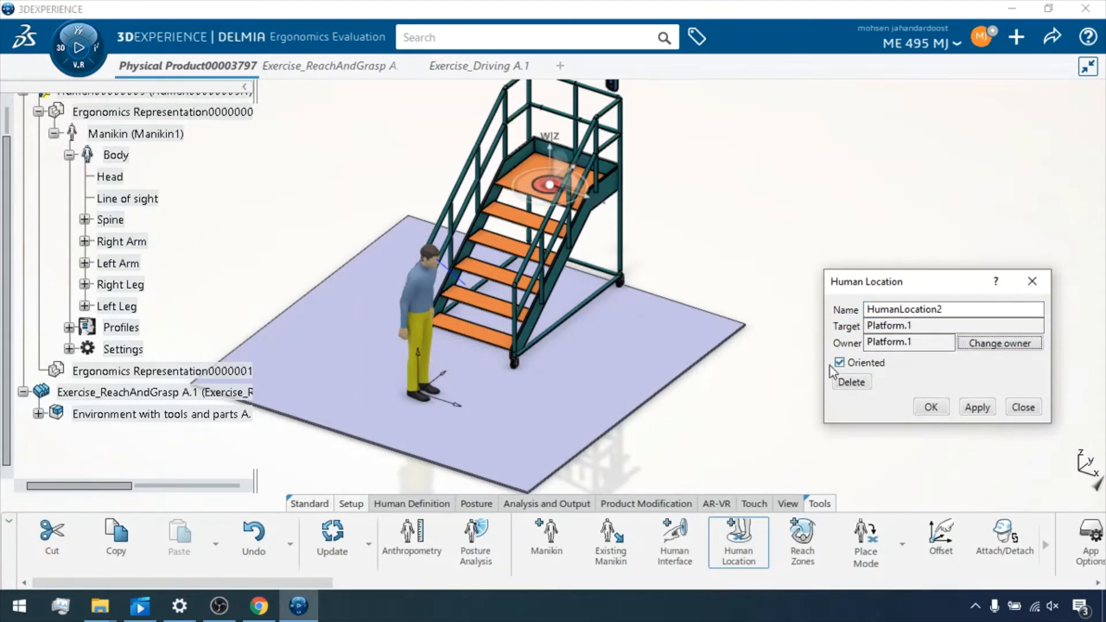
- Set the new human location's absolute position along X to 0 in, and apply and confirm the location
{"action": "right_click", "coordinate": [547, 189]}
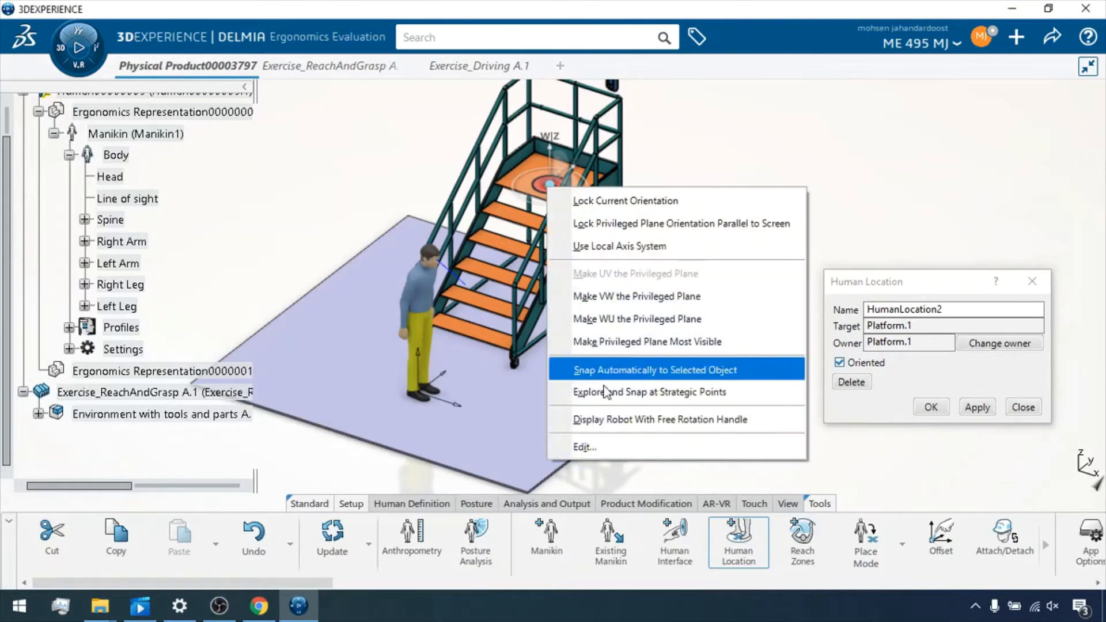
{"action": "left_click", "coordinate": [623, 443]}
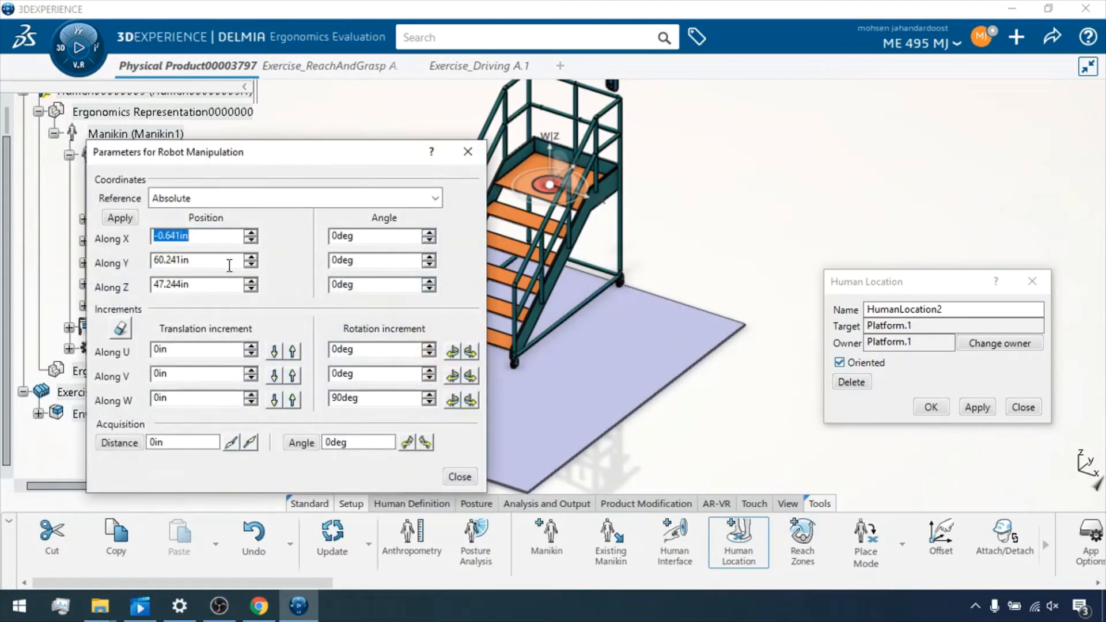
{"action": "type", "text": "0"}
{"action": "key", "text": "Return"}
{"action": "left_click", "coordinate": [458, 478]}
{"action": "left_click", "coordinate": [962, 408]}
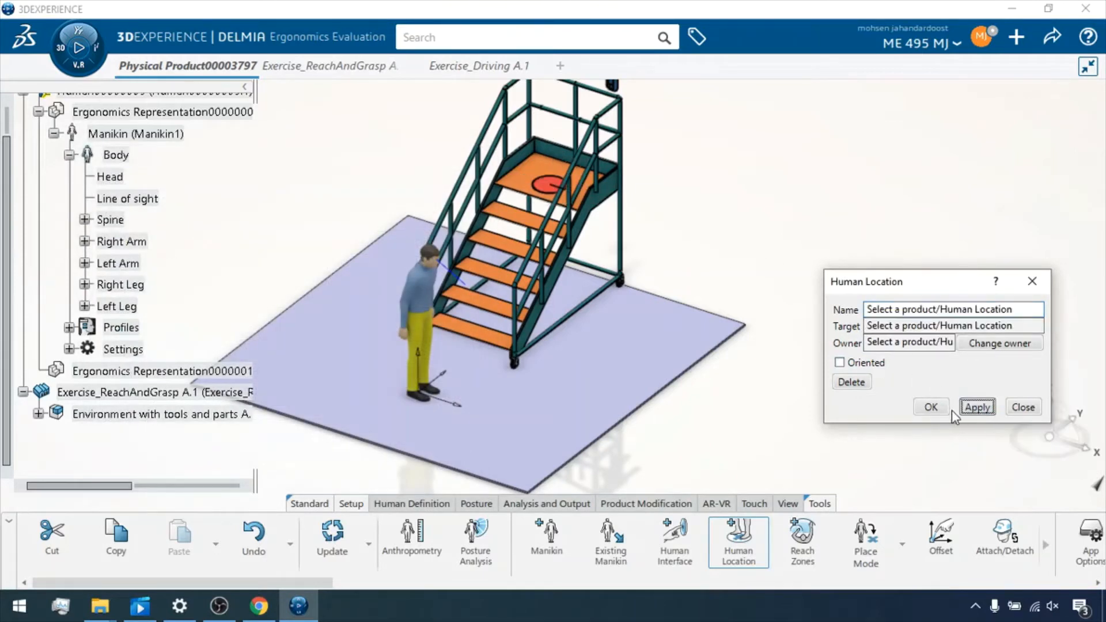
{"action": "left_click", "coordinate": [840, 363]}
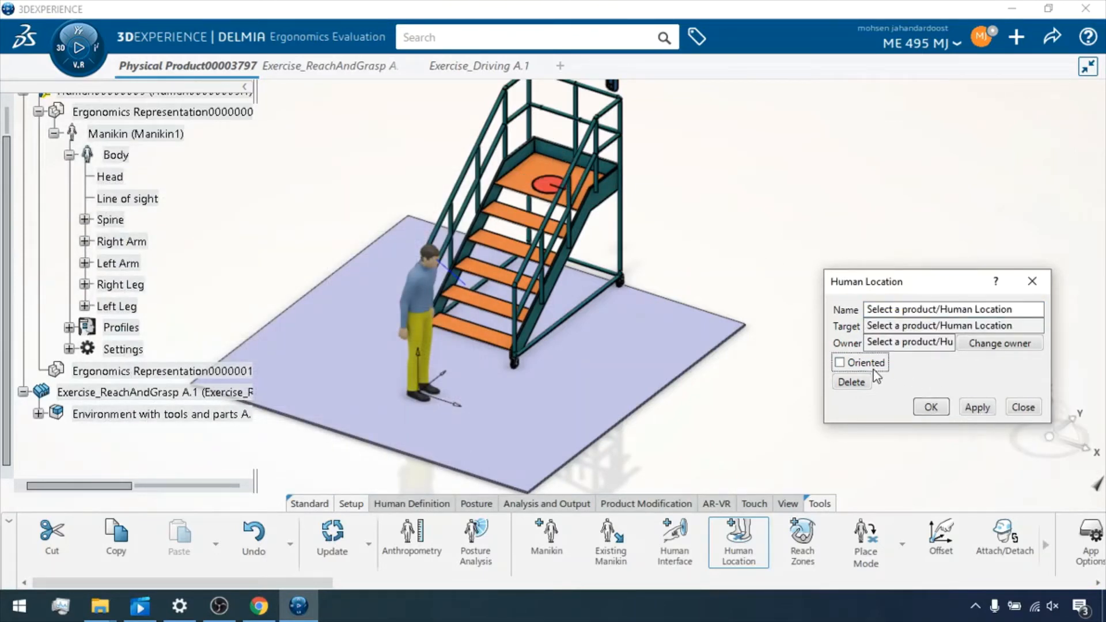
{"action": "left_click", "coordinate": [937, 410]}
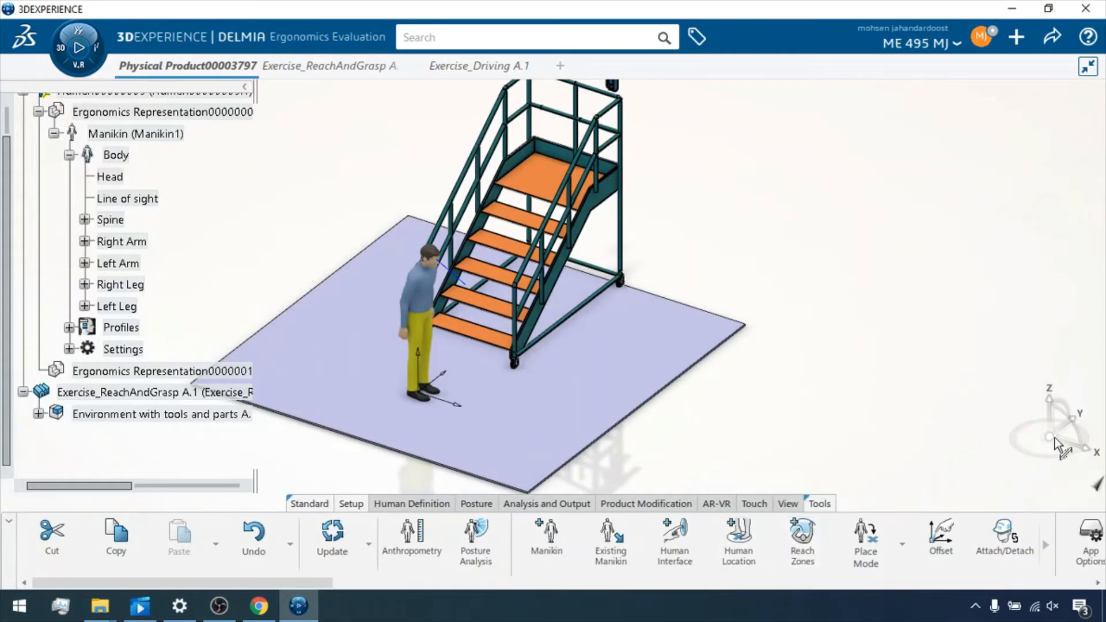
- Attach the Robot to the manikin and use Place Mode to put it on the new human location on the top platform
{"action": "left_click_drag", "start_coordinate": [1050, 437], "coordinate": [675, 406]}
{"action": "left_click_drag", "start_coordinate": [419, 380], "coordinate": [419, 380]}
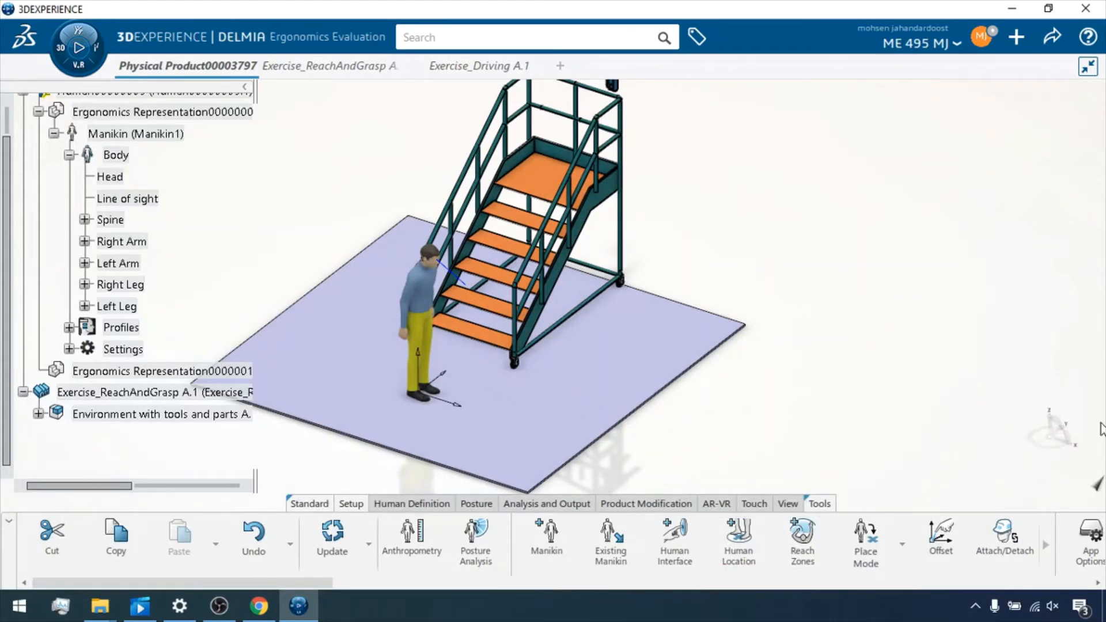
{"action": "left_click_drag", "start_coordinate": [1043, 437], "coordinate": [425, 395]}
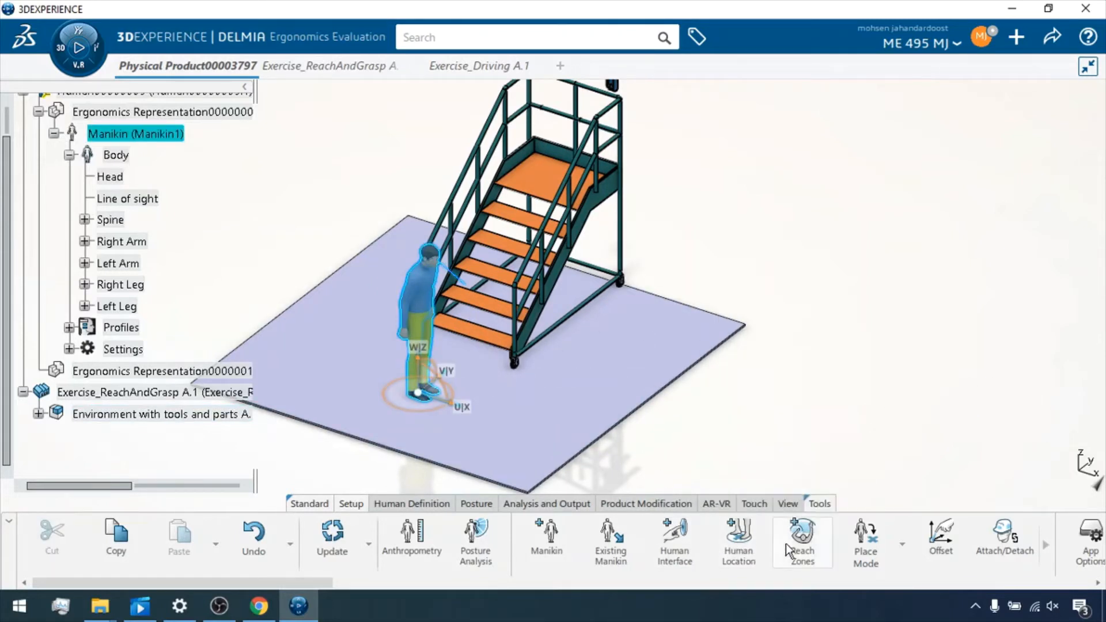
{"action": "left_click", "coordinate": [866, 537]}
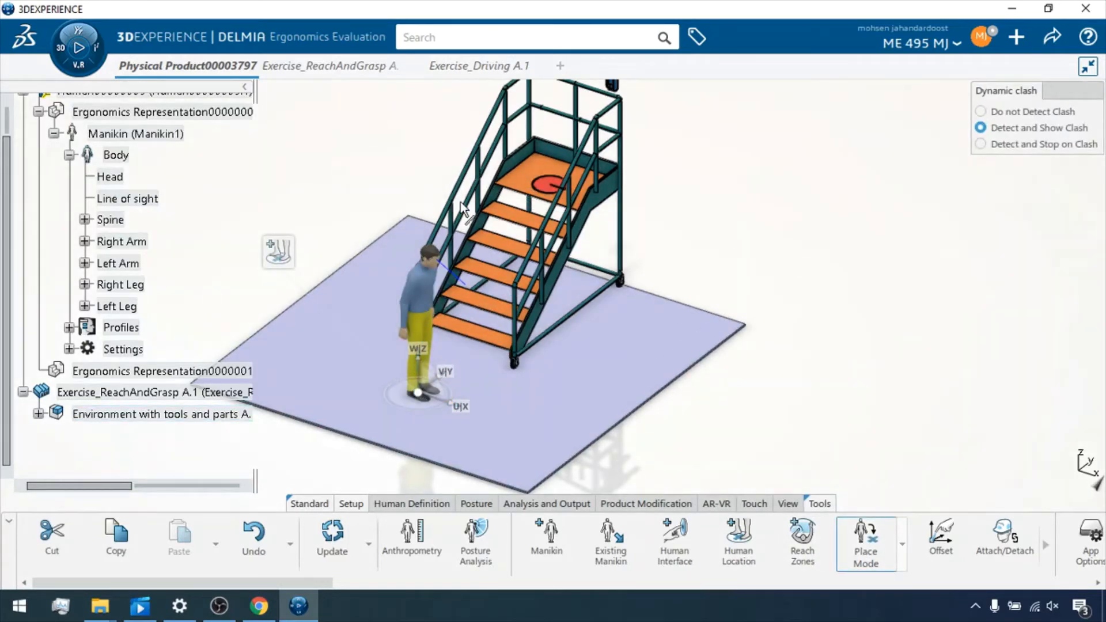
{"action": "left_click", "coordinate": [553, 183]}
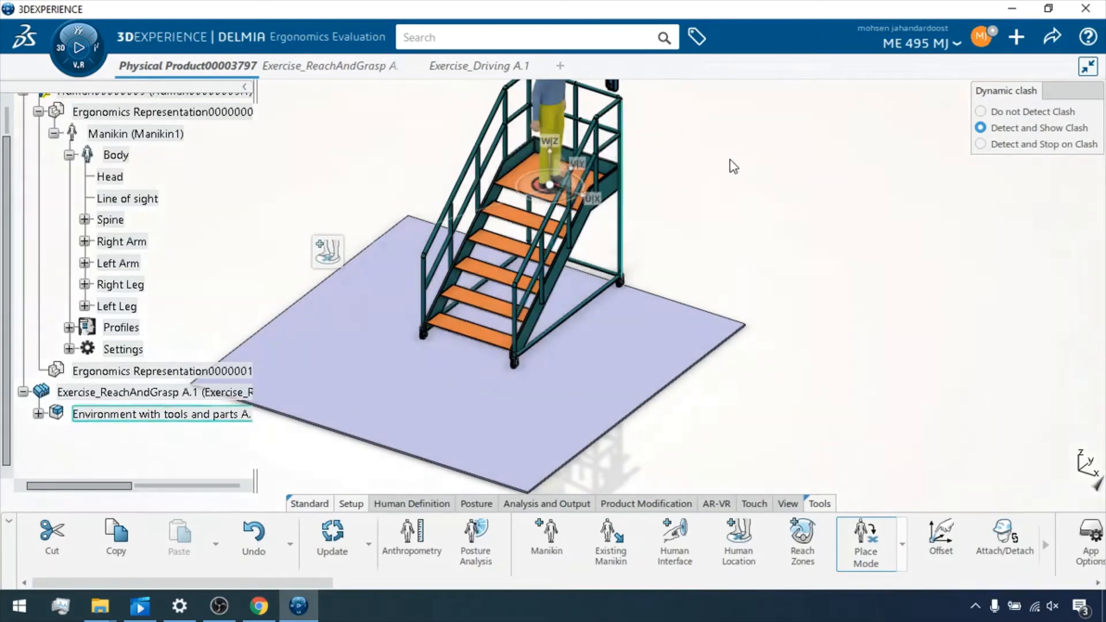
- Try to turn the manikin 90° about its vertical axis by rotating the Robot in Place Mode
{"action": "middle_click_drag", "start_coordinate": [544, 322], "coordinate": [596, 180]}
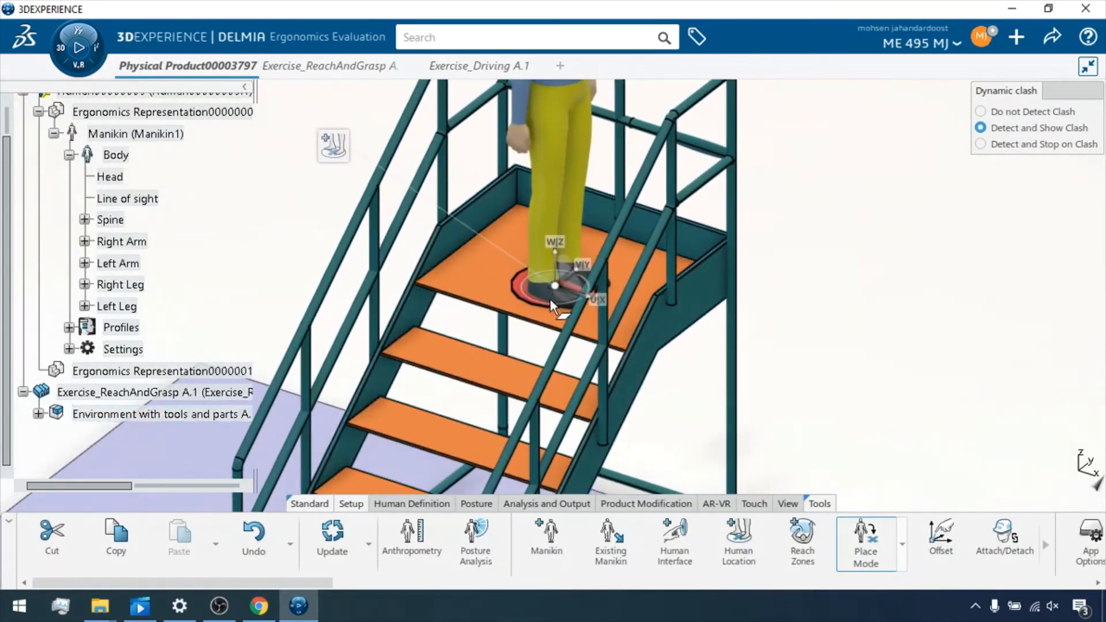
{"action": "left_click", "coordinate": [597, 290]}
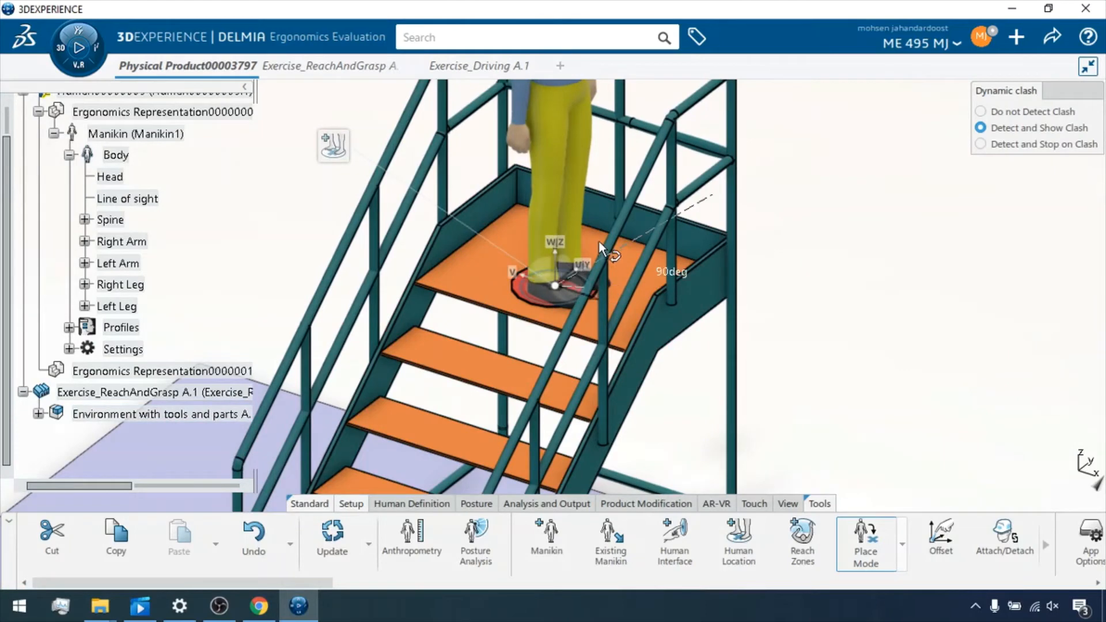
{"action": "middle_click_drag", "start_coordinate": [784, 225], "coordinate": [585, 351]}
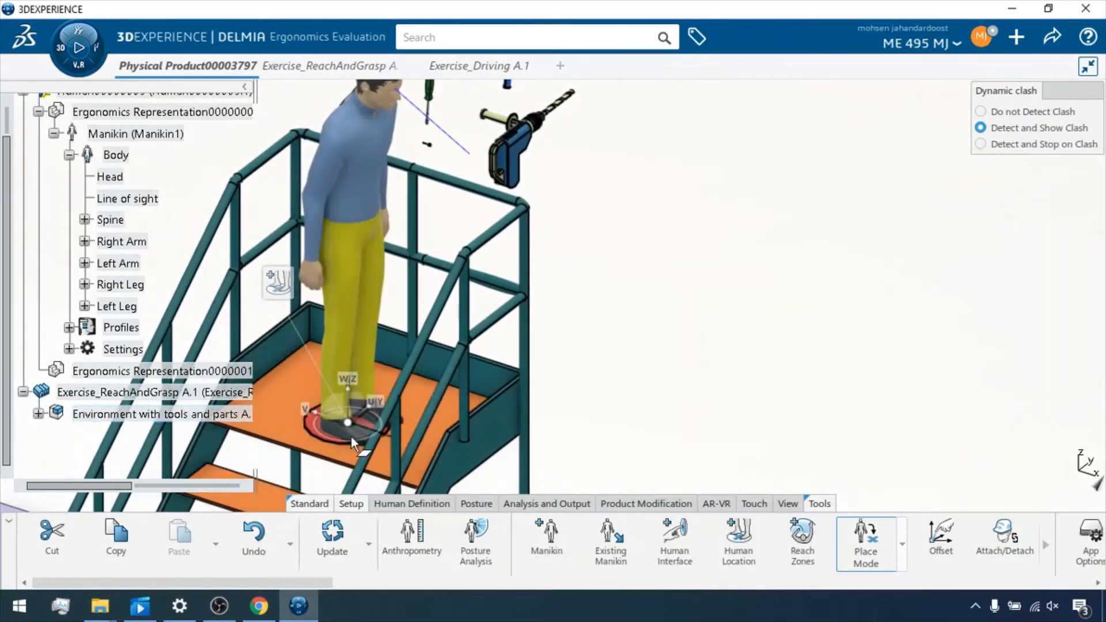
{"action": "left_click_drag", "start_coordinate": [360, 443], "coordinate": [457, 416]}
{"action": "left_click_drag", "start_coordinate": [354, 439], "coordinate": [486, 389]}
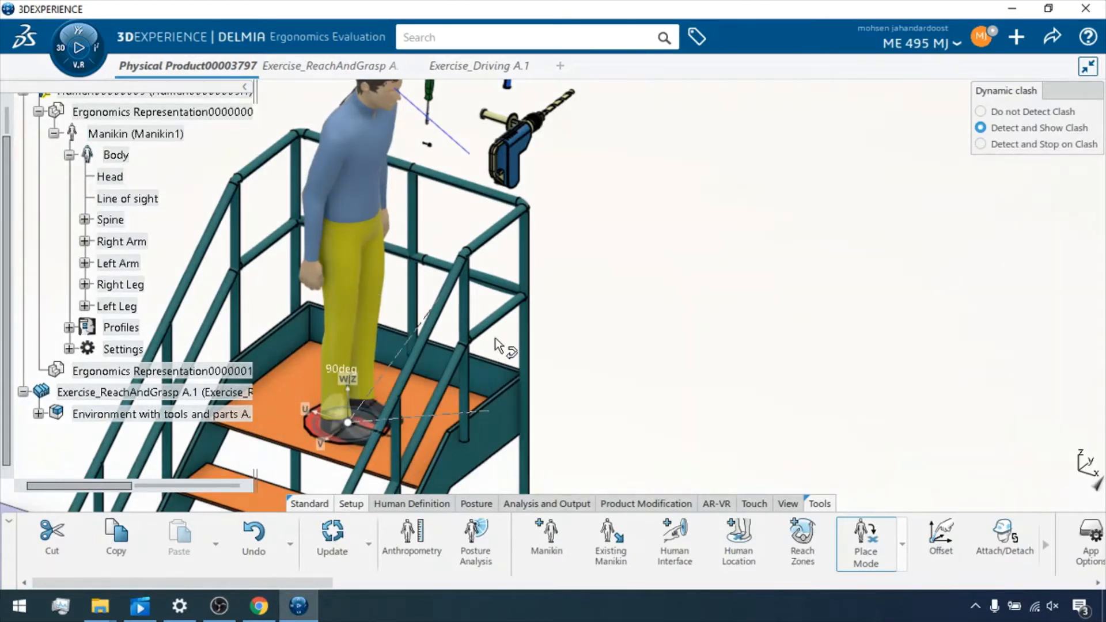
{"action": "left_click_drag", "start_coordinate": [403, 419], "coordinate": [376, 434]}
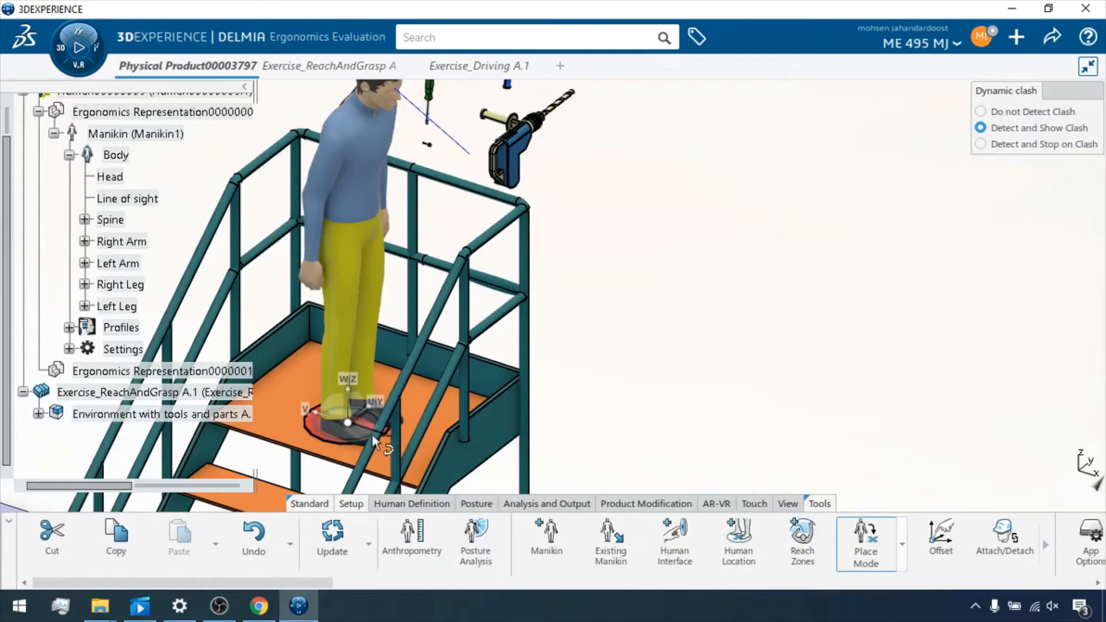
{"action": "middle_click_drag", "start_coordinate": [579, 347], "coordinate": [683, 343]}
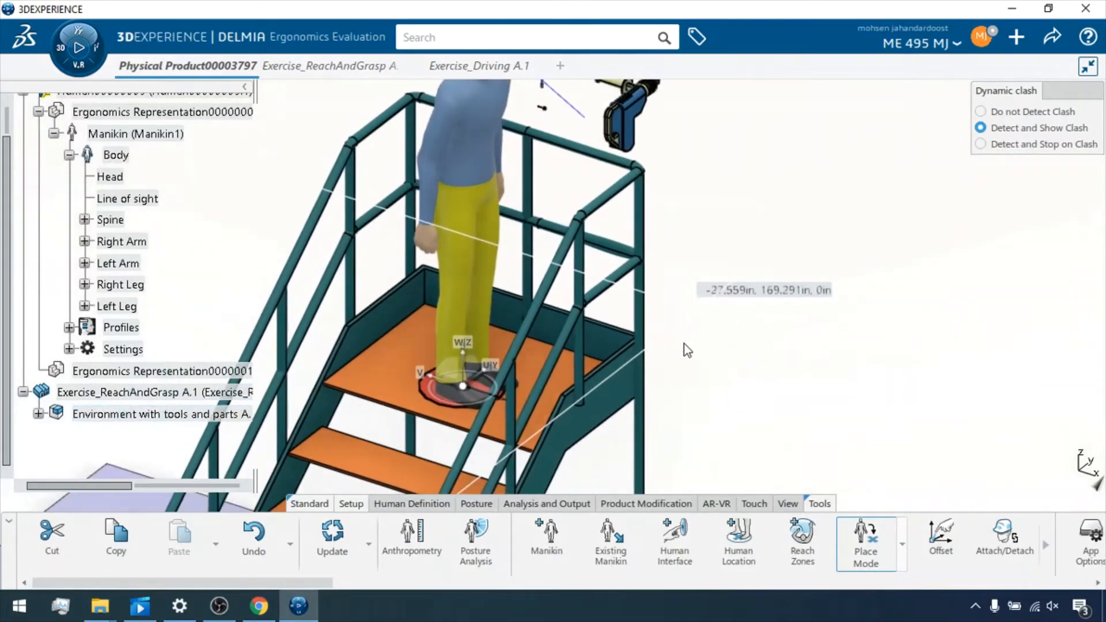
- Attach the Robot to the manikin again and try to rotate it about the vertical axis while still in Place Mode
{"action": "left_click_drag", "start_coordinate": [683, 343], "coordinate": [462, 375]}
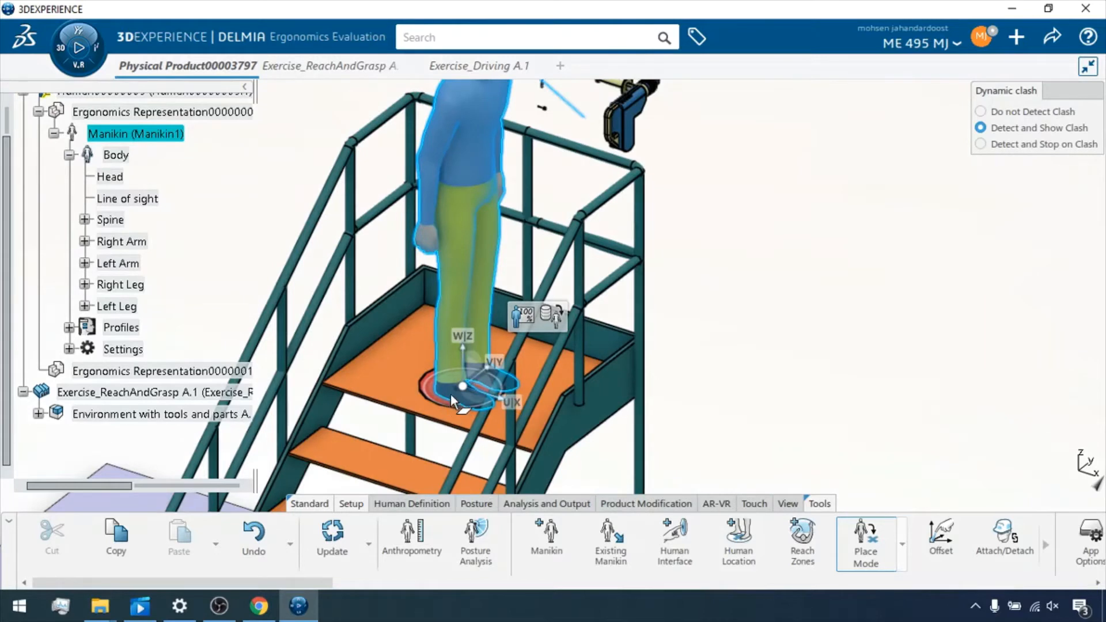
{"action": "left_click_drag", "start_coordinate": [448, 401], "coordinate": [622, 500]}
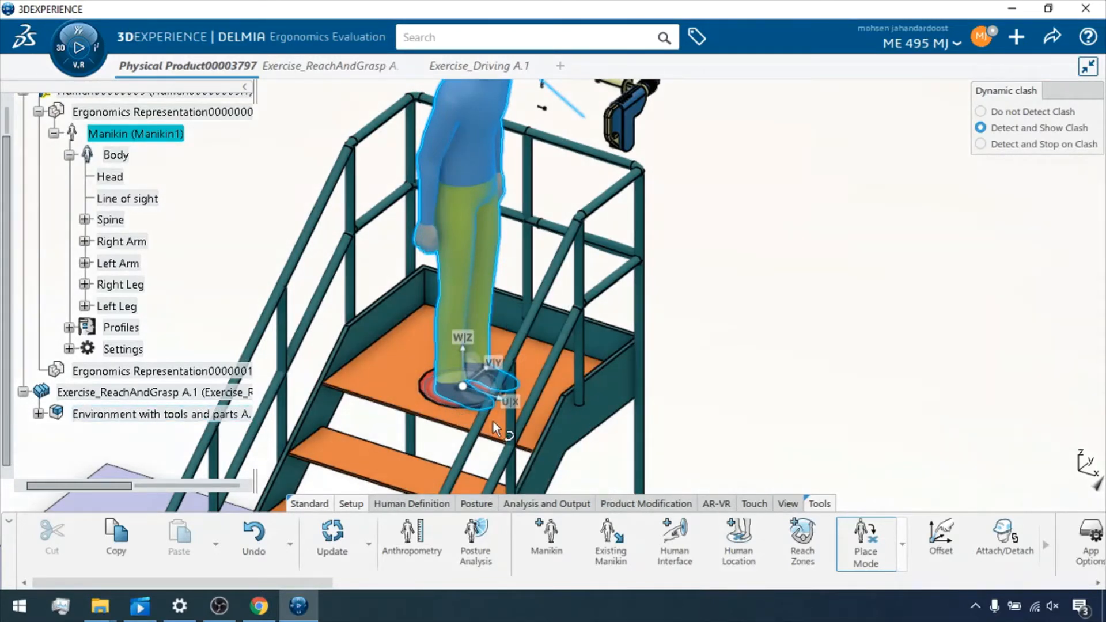
{"action": "left_click_drag", "start_coordinate": [497, 412], "coordinate": [507, 363]}
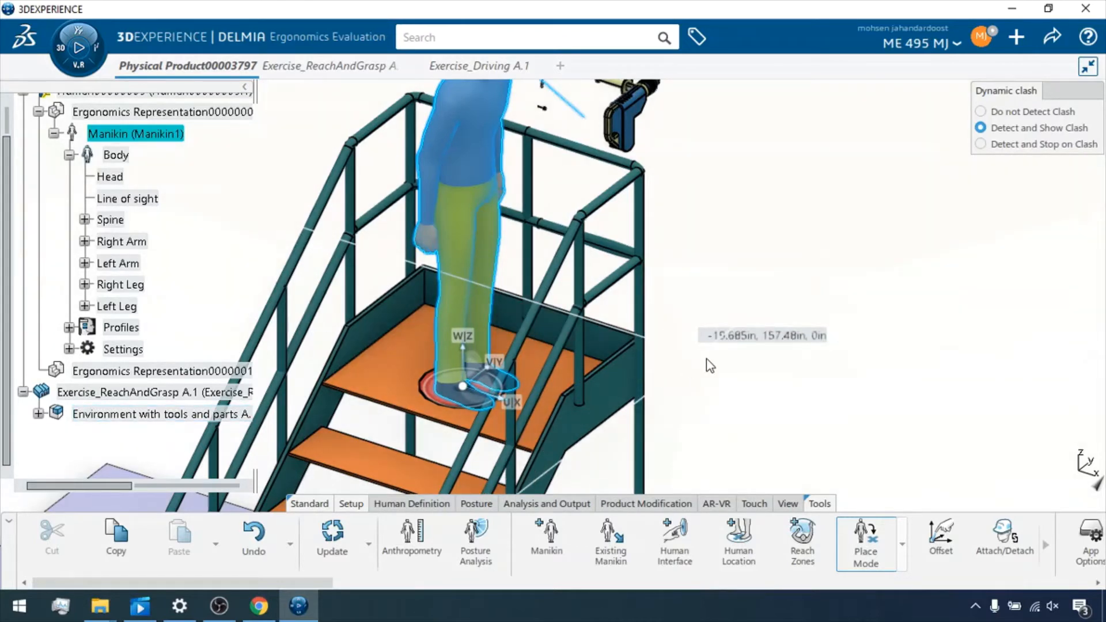
- Leave Place Mode, attach the Robot to the manikin and turn it about the vertical axis until its U axis aligns with Y
{"action": "left_click", "coordinate": [865, 538]}
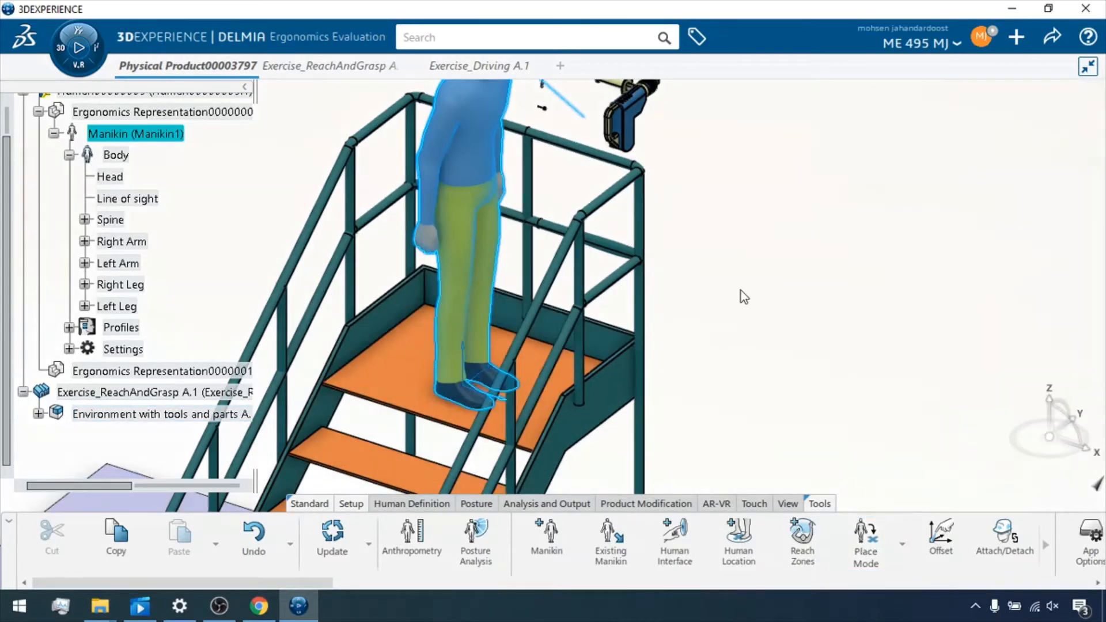
{"action": "left_click", "coordinate": [740, 290]}
{"action": "middle_click_drag", "start_coordinate": [753, 252], "coordinate": [731, 314]}
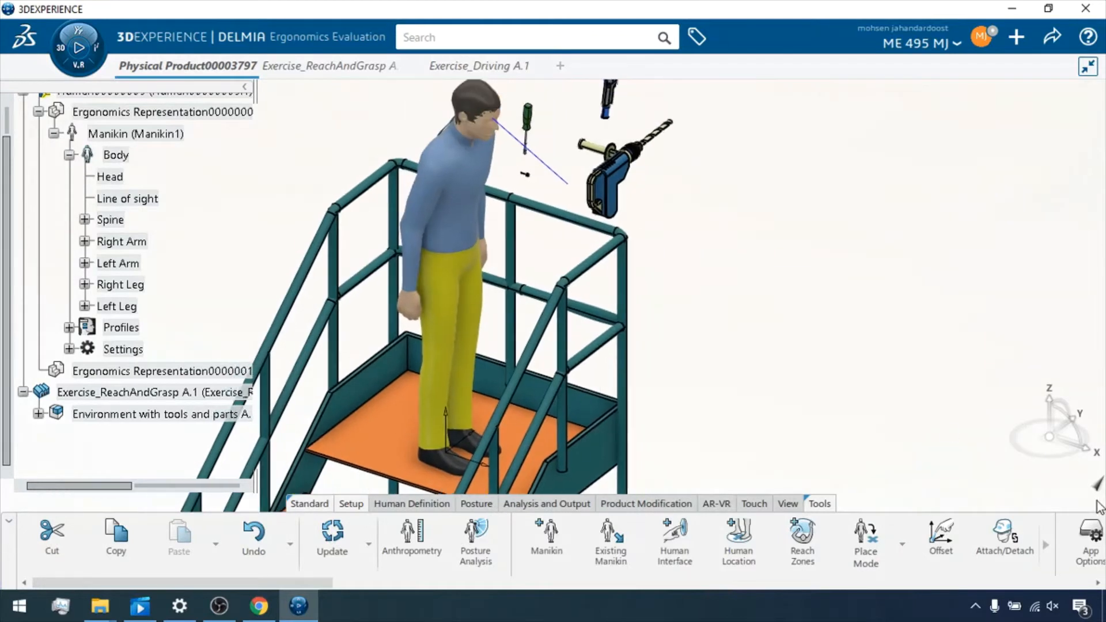
{"action": "left_click", "coordinate": [458, 451]}
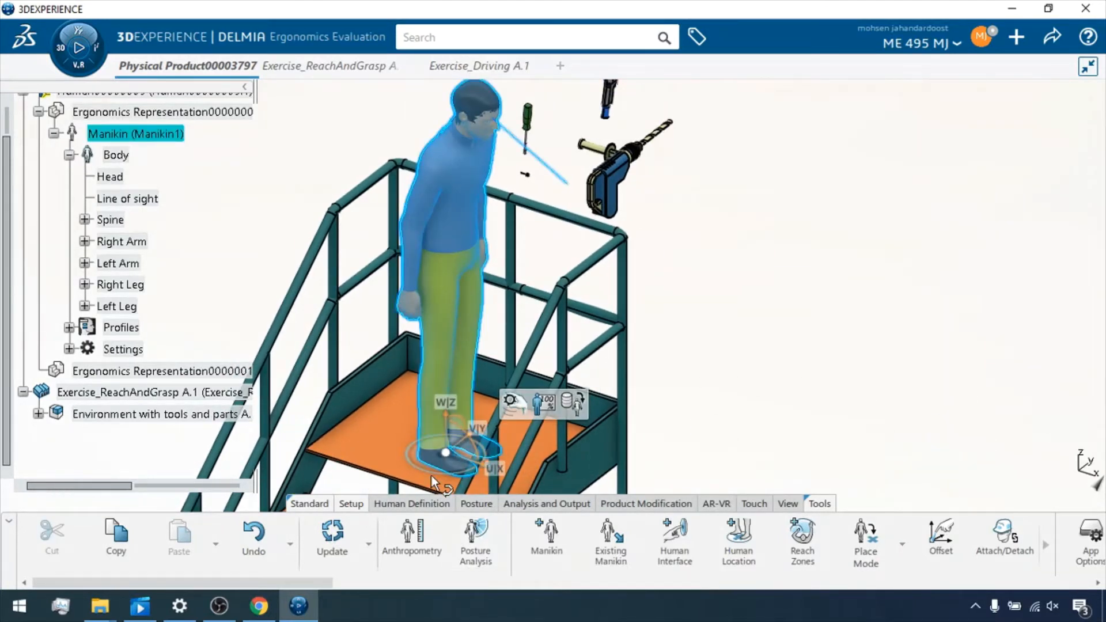
{"action": "left_click_drag", "start_coordinate": [473, 475], "coordinate": [487, 358]}
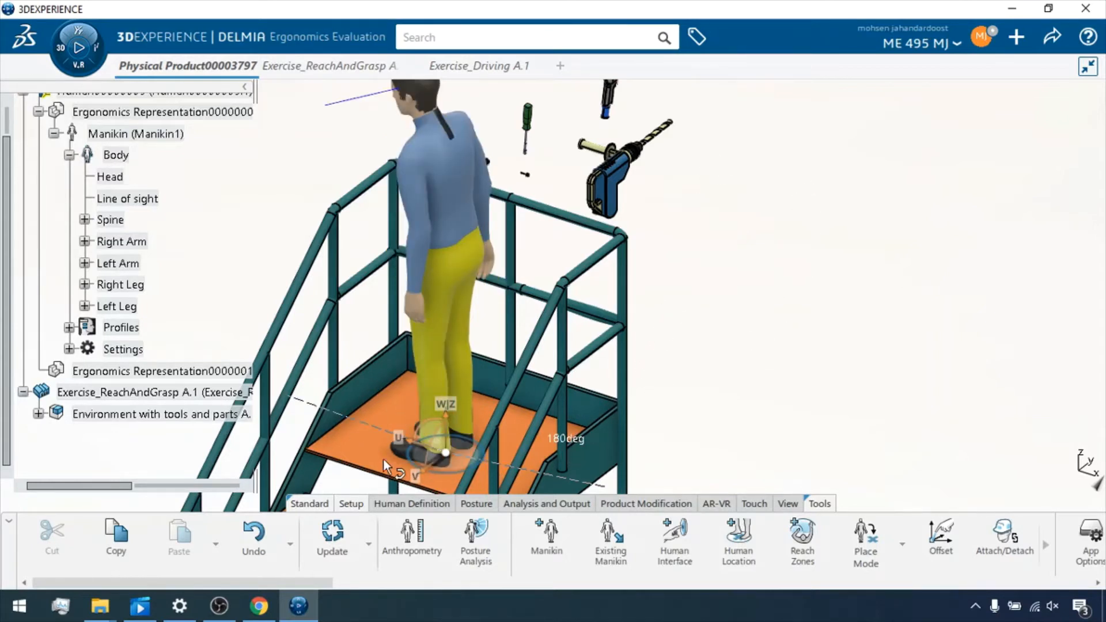
{"action": "left_click_drag", "start_coordinate": [383, 457], "coordinate": [538, 433]}
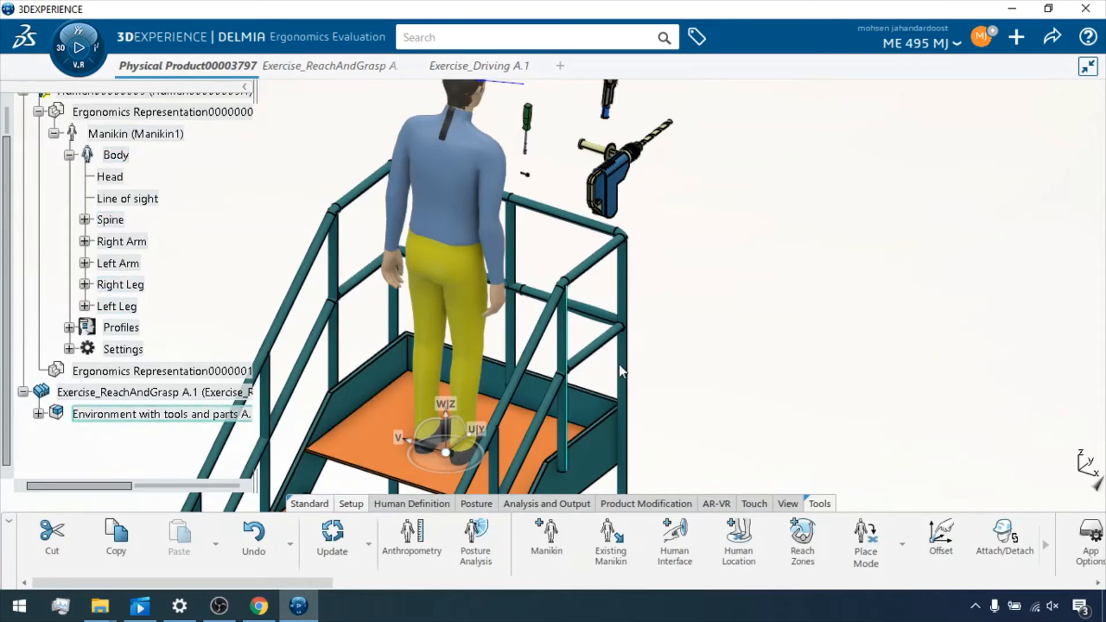
- Check the manikin's orientation toward the tools, then switch Place Mode on and off to detach the Robot
{"action": "middle_click_drag", "start_coordinate": [701, 271], "coordinate": [364, 406]}
{"action": "middle_click_drag", "start_coordinate": [541, 380], "coordinate": [521, 303]}
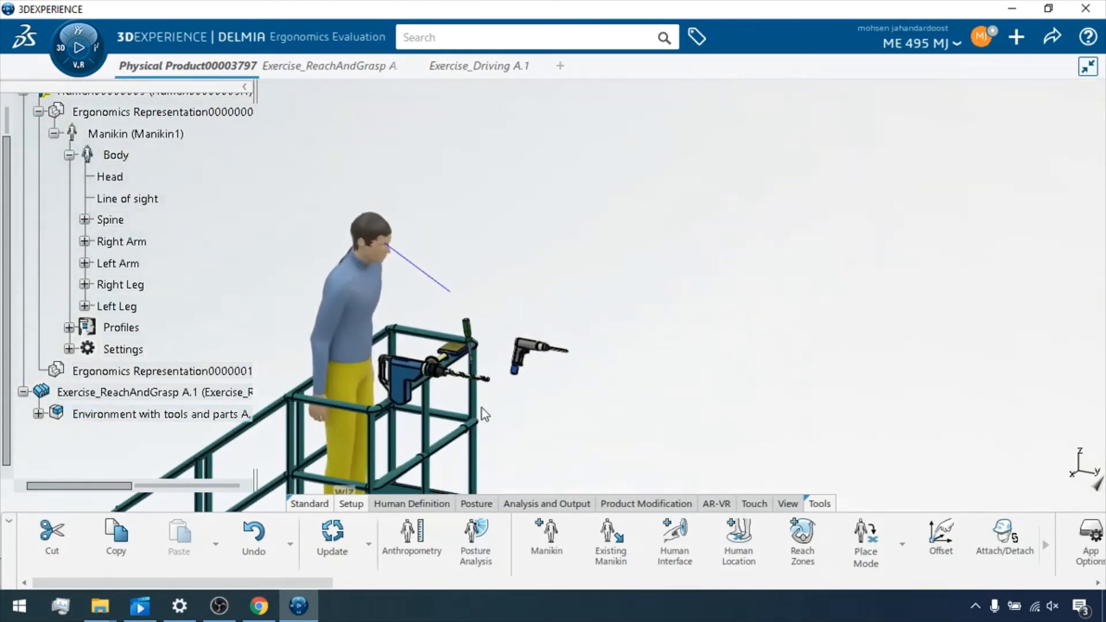
{"action": "middle_click_drag", "start_coordinate": [481, 408], "coordinate": [600, 250]}
{"action": "middle_click_drag", "start_coordinate": [524, 319], "coordinate": [517, 293]}
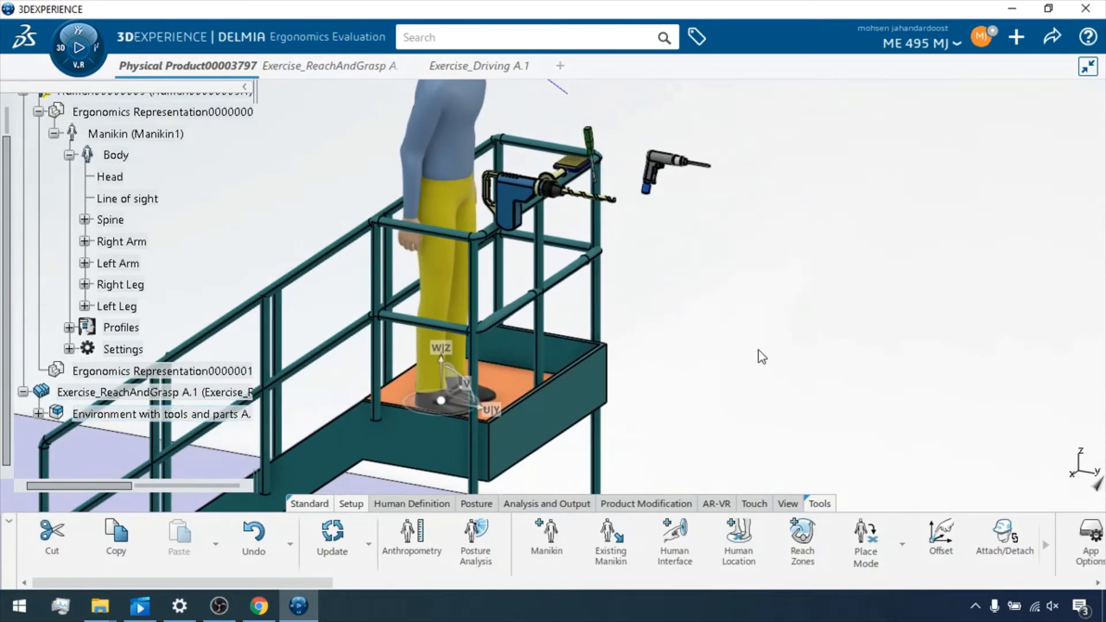
{"action": "left_click", "coordinate": [875, 537]}
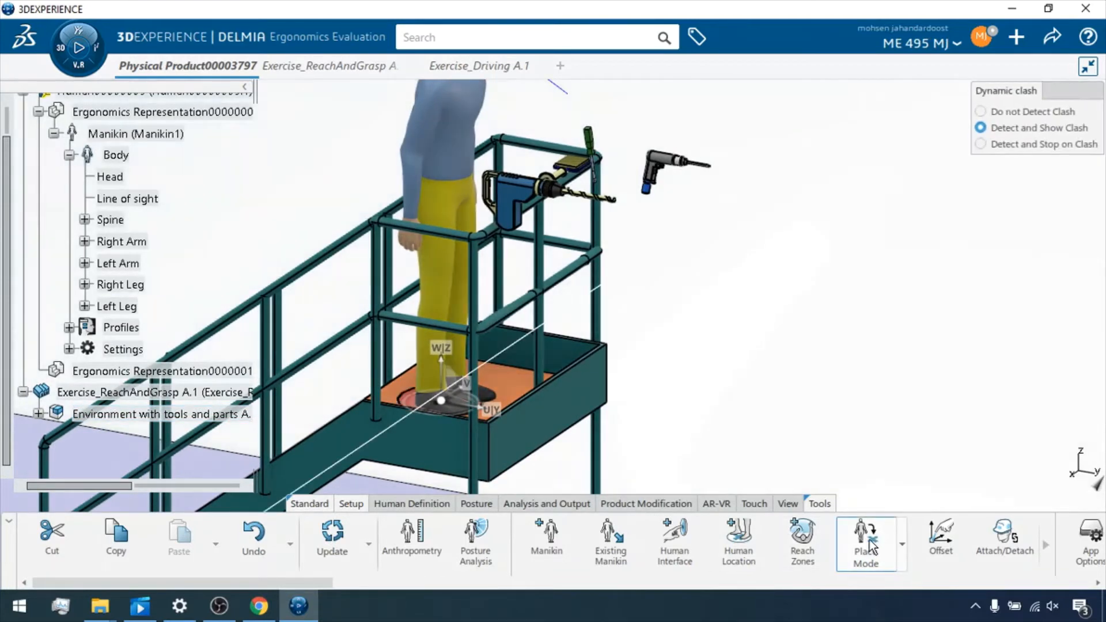
{"action": "left_click", "coordinate": [875, 536]}
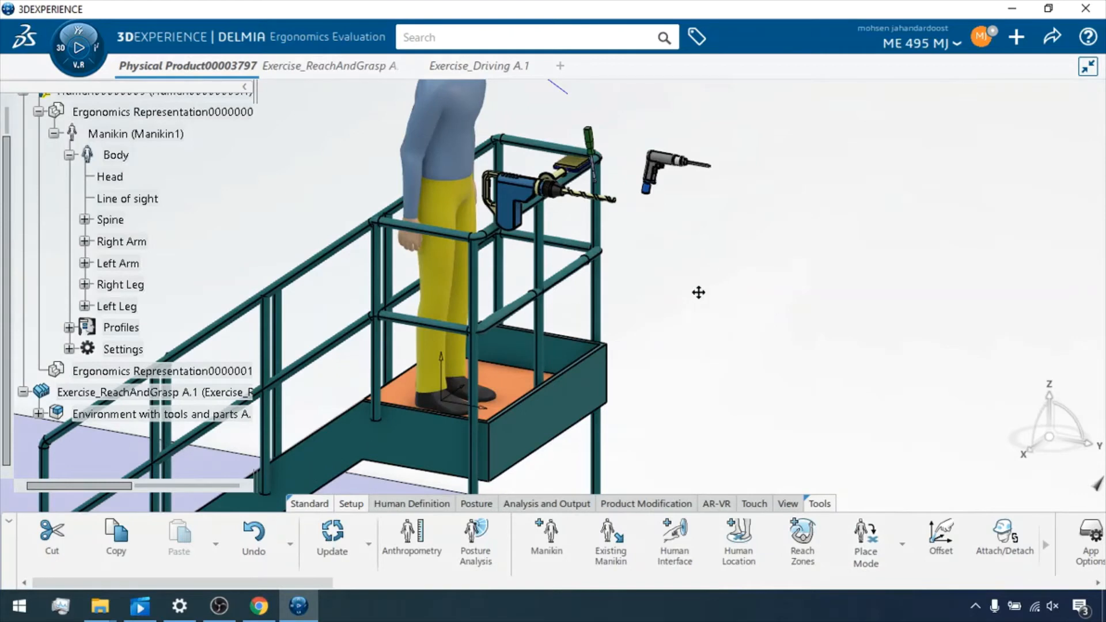
{"action": "middle_click_drag", "start_coordinate": [698, 291], "coordinate": [741, 338]}
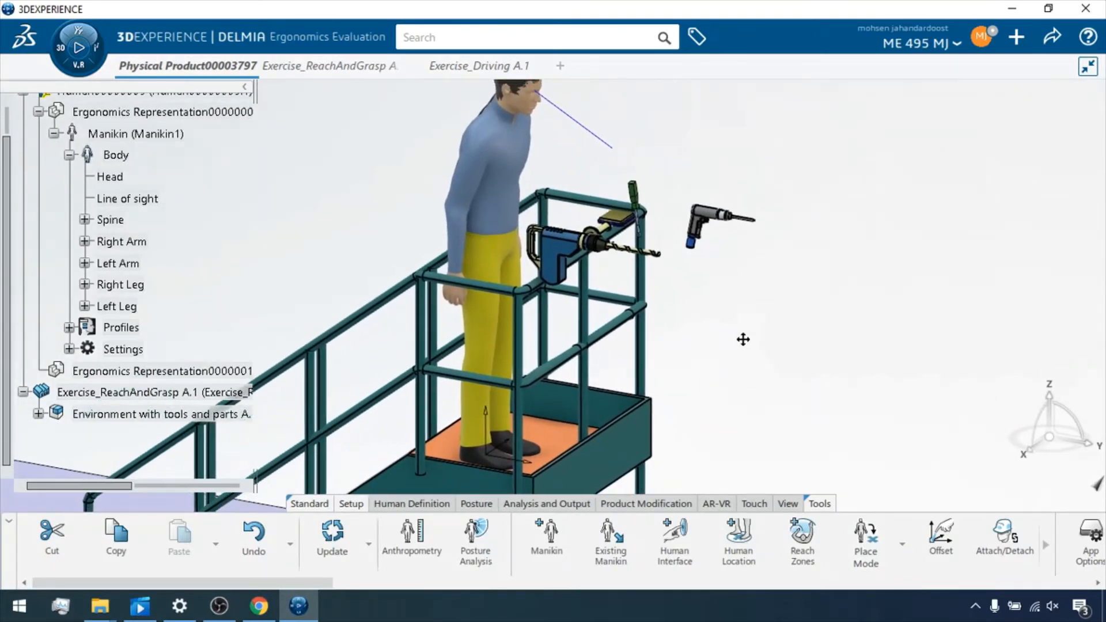
- Look through the entries under the manikin's Settings and Profiles, then collapse the Body and Manikin branches
{"action": "left_click", "coordinate": [69, 349]}
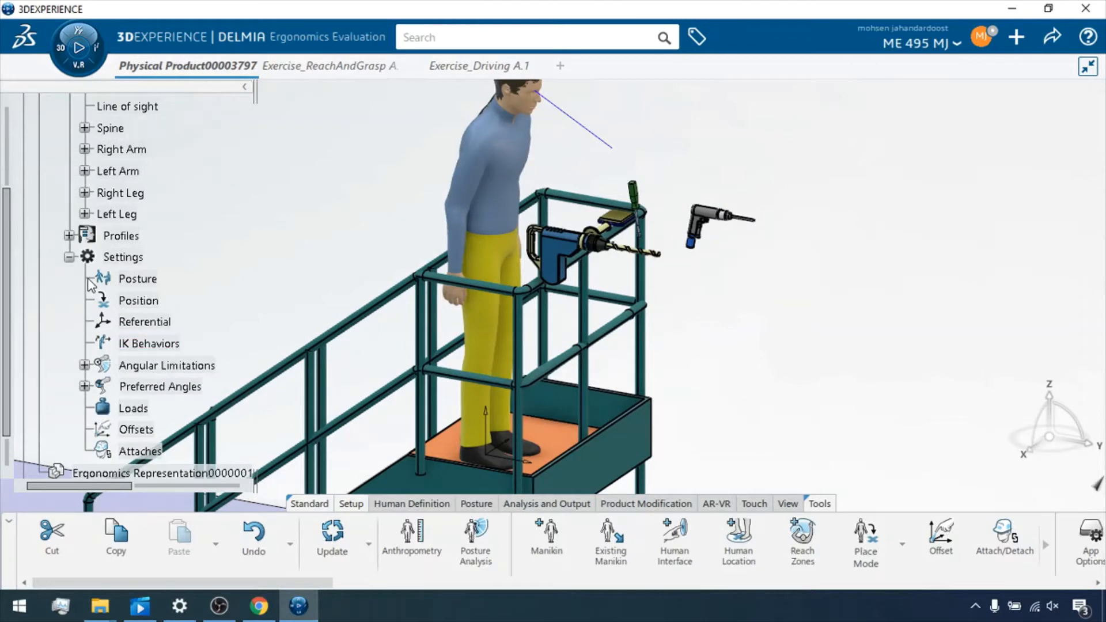
{"action": "left_click", "coordinate": [70, 258]}
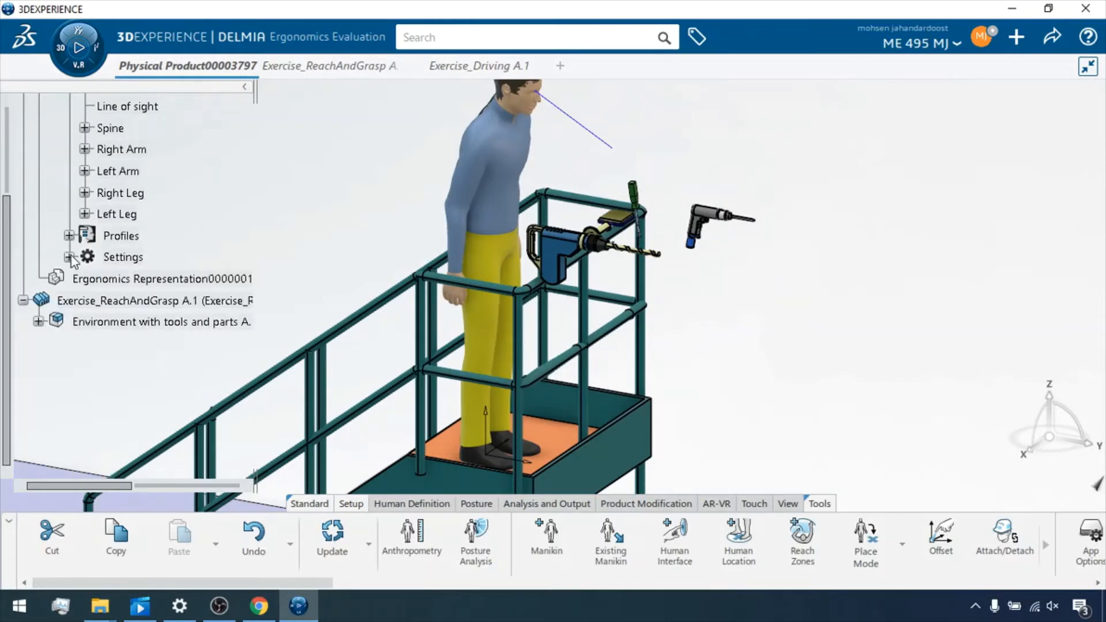
{"action": "left_click", "coordinate": [69, 236]}
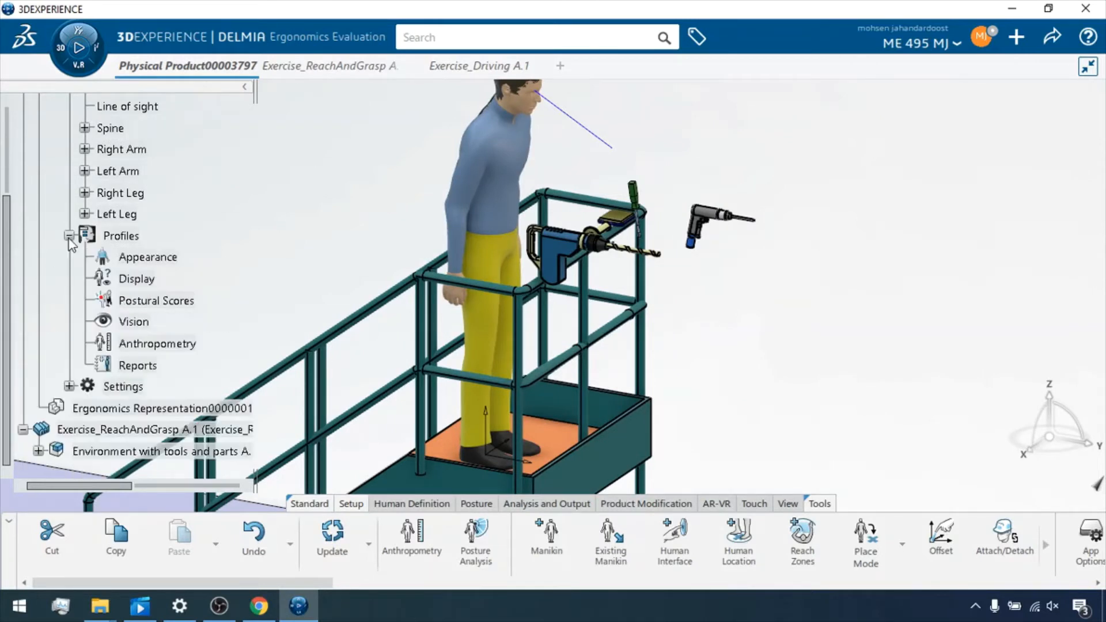
{"action": "left_click", "coordinate": [68, 239]}
{"action": "scroll", "coordinate": [100, 251], "scroll_direction": "up", "scroll_amount": 3}
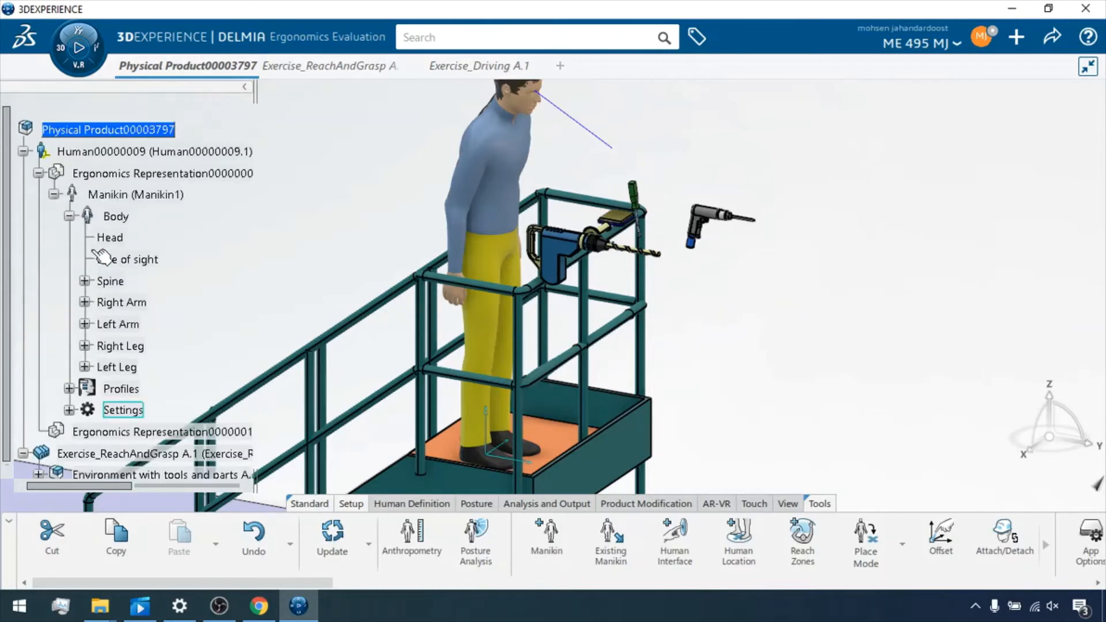
{"action": "left_click", "coordinate": [71, 218]}
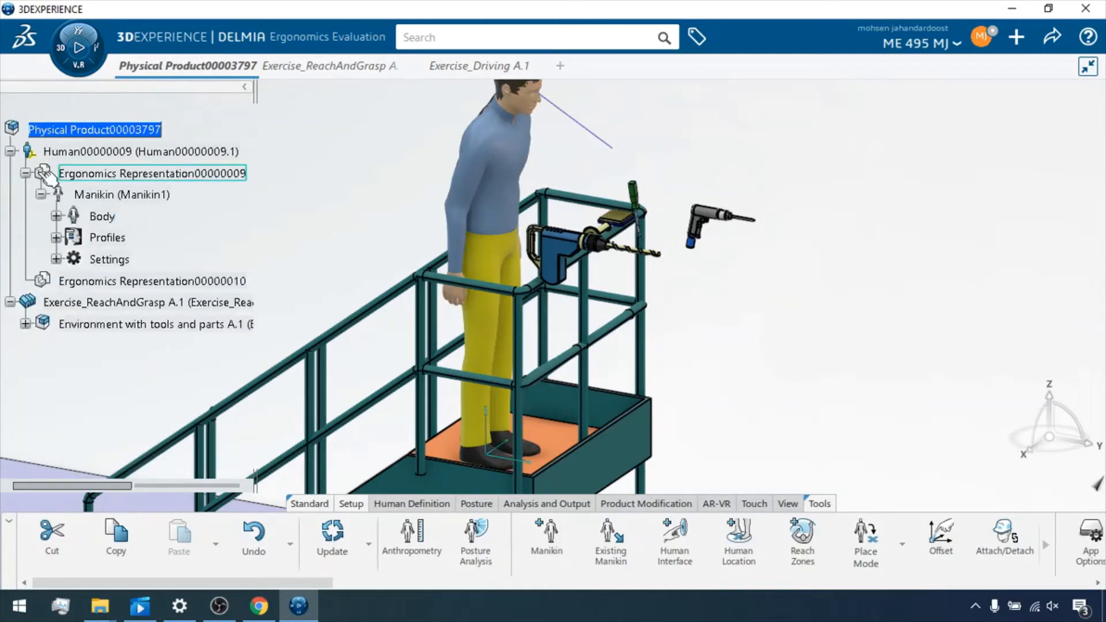
{"action": "left_click", "coordinate": [41, 194]}
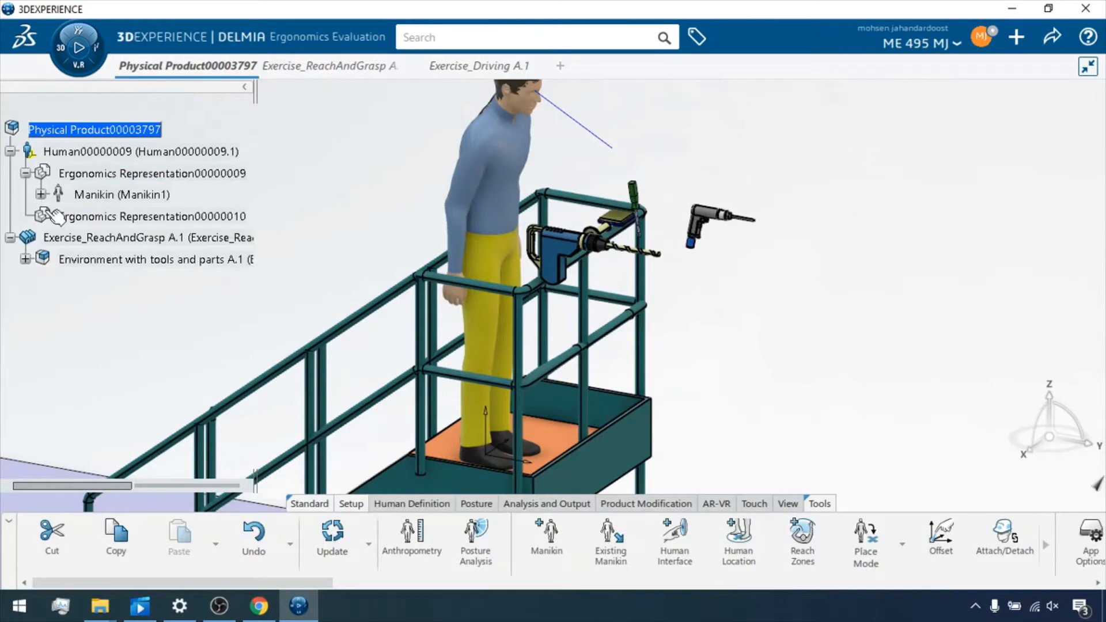
- Look at the components of the environment with tools and parts, including the Tools and parts branch, then collapse it
{"action": "left_click", "coordinate": [25, 259]}
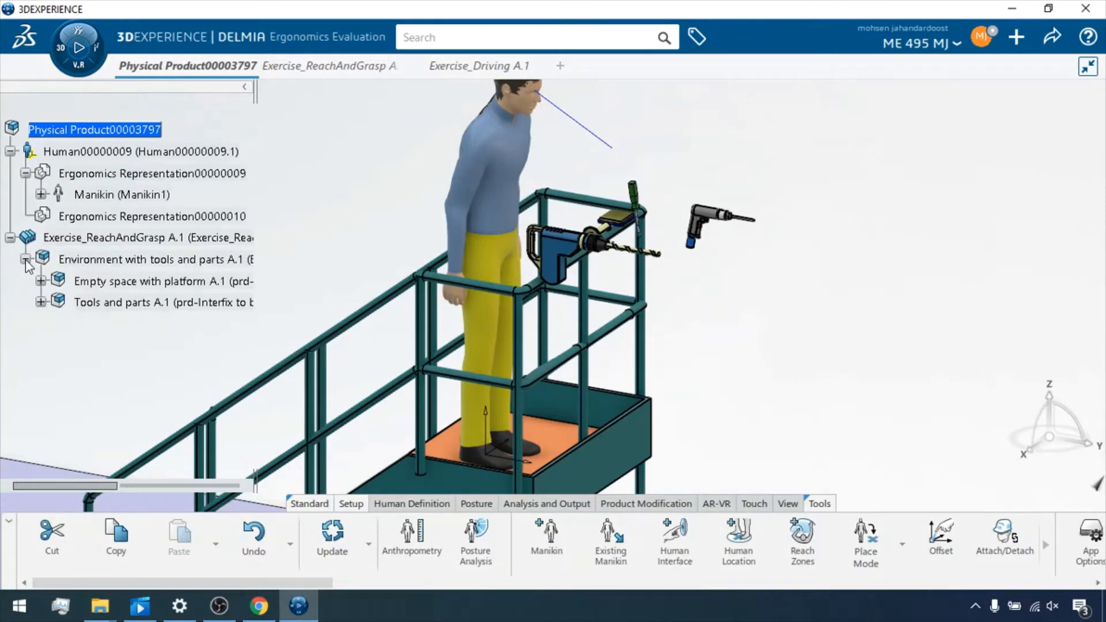
{"action": "left_click", "coordinate": [41, 302]}
{"action": "left_click", "coordinate": [41, 302]}
{"action": "left_click", "coordinate": [25, 259]}
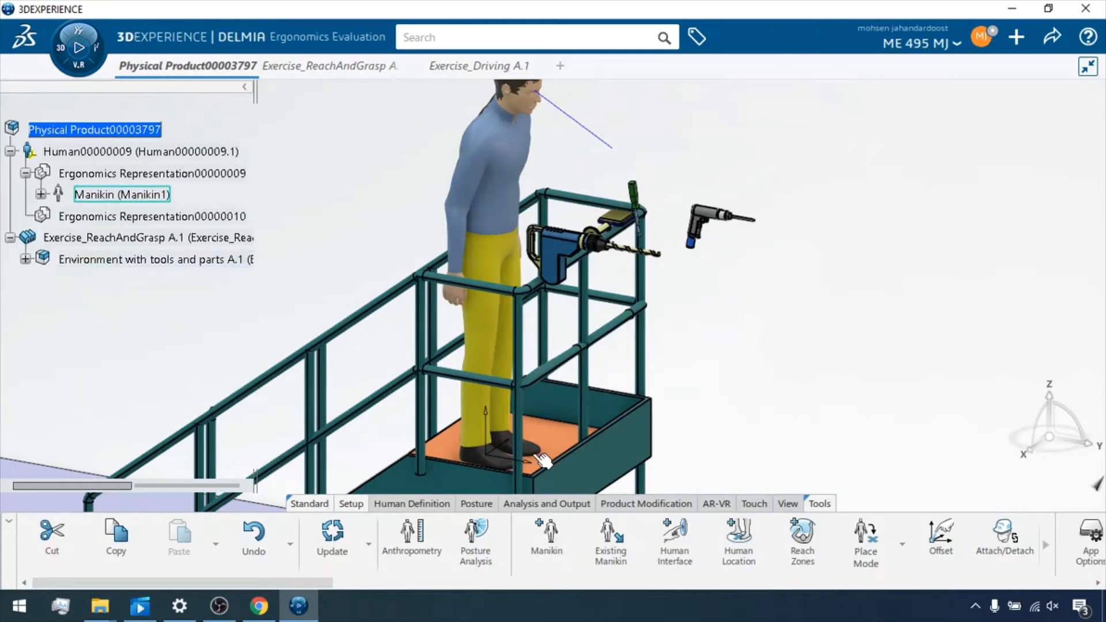
- Review the manikin's Body and Settings entries, including Referential and Position, leaving only the Manikin branch expanded
{"action": "left_click", "coordinate": [41, 194]}
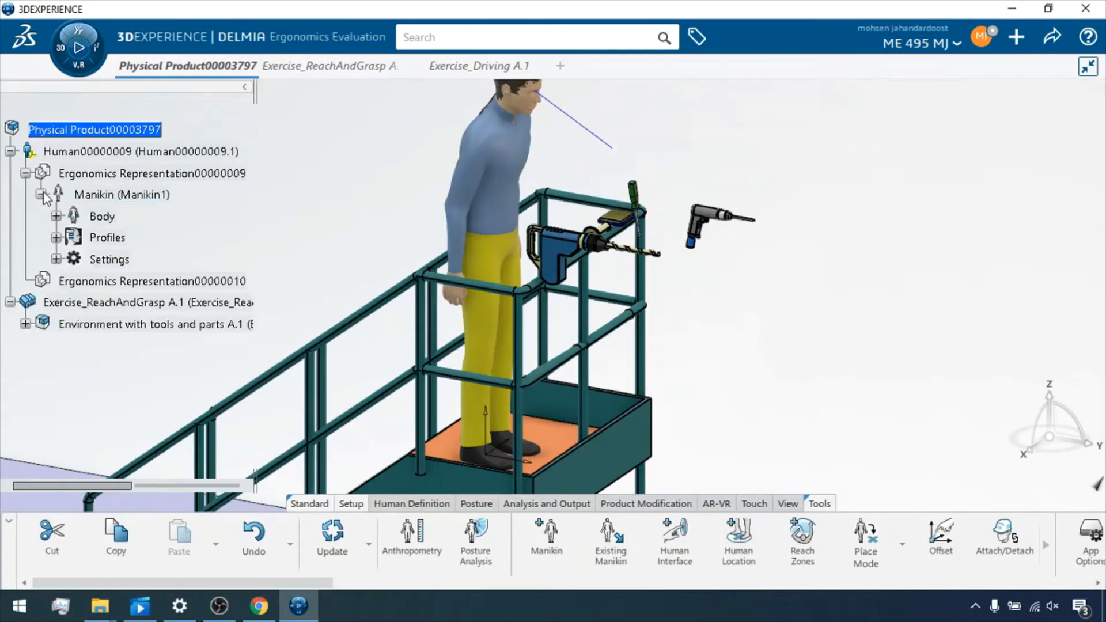
{"action": "left_click", "coordinate": [57, 215]}
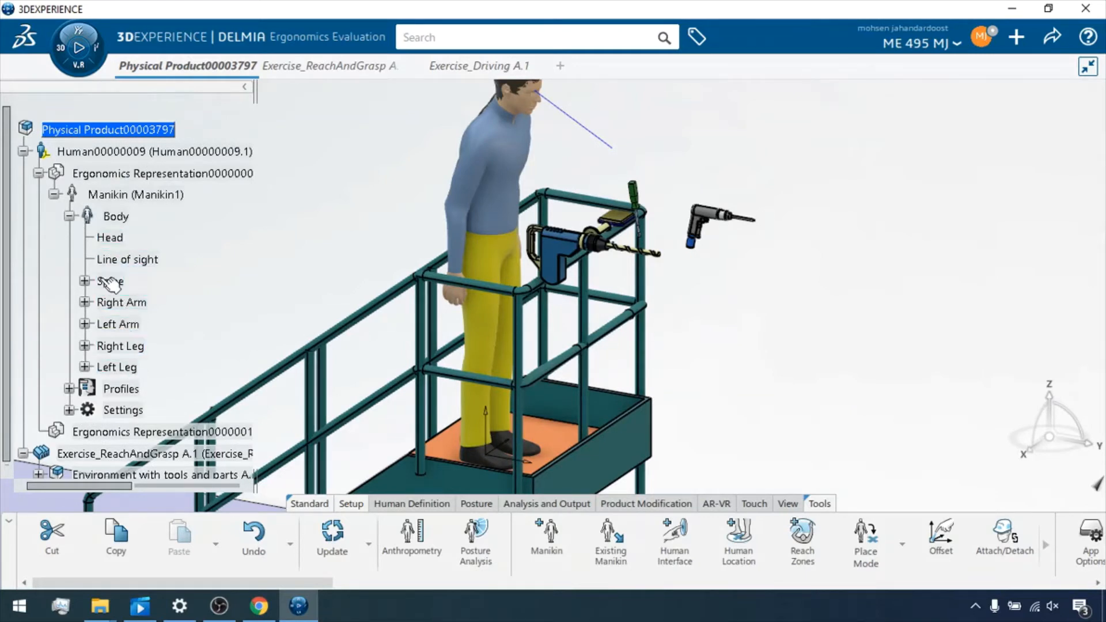
{"action": "left_click", "coordinate": [70, 217]}
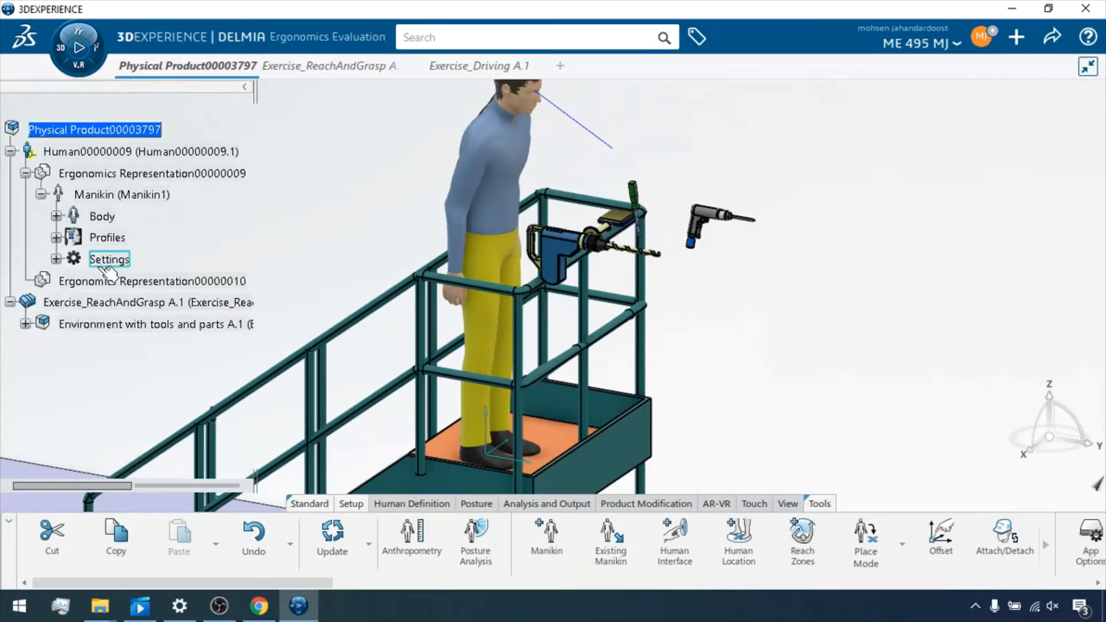
{"action": "left_click", "coordinate": [56, 259]}
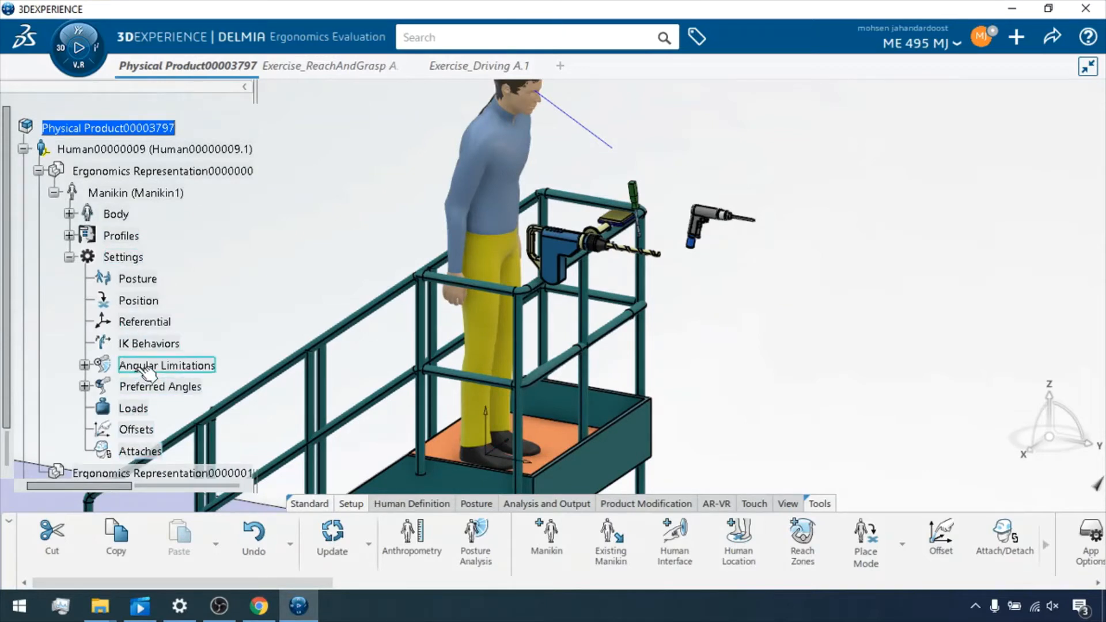
{"action": "left_click", "coordinate": [153, 323]}
{"action": "left_click", "coordinate": [144, 301]}
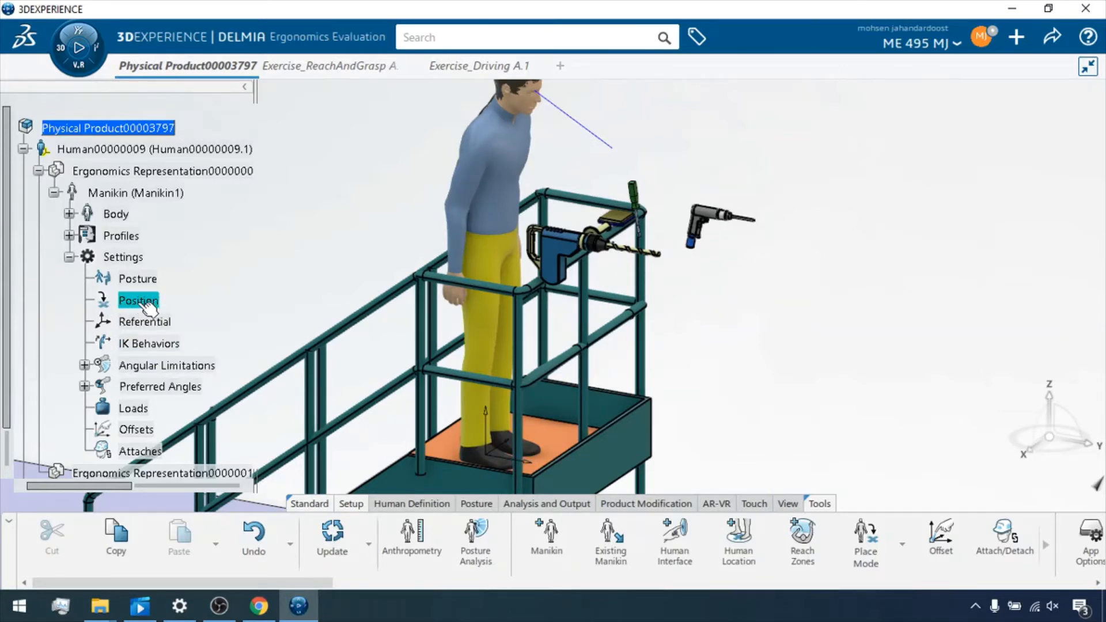
{"action": "left_click", "coordinate": [70, 258]}
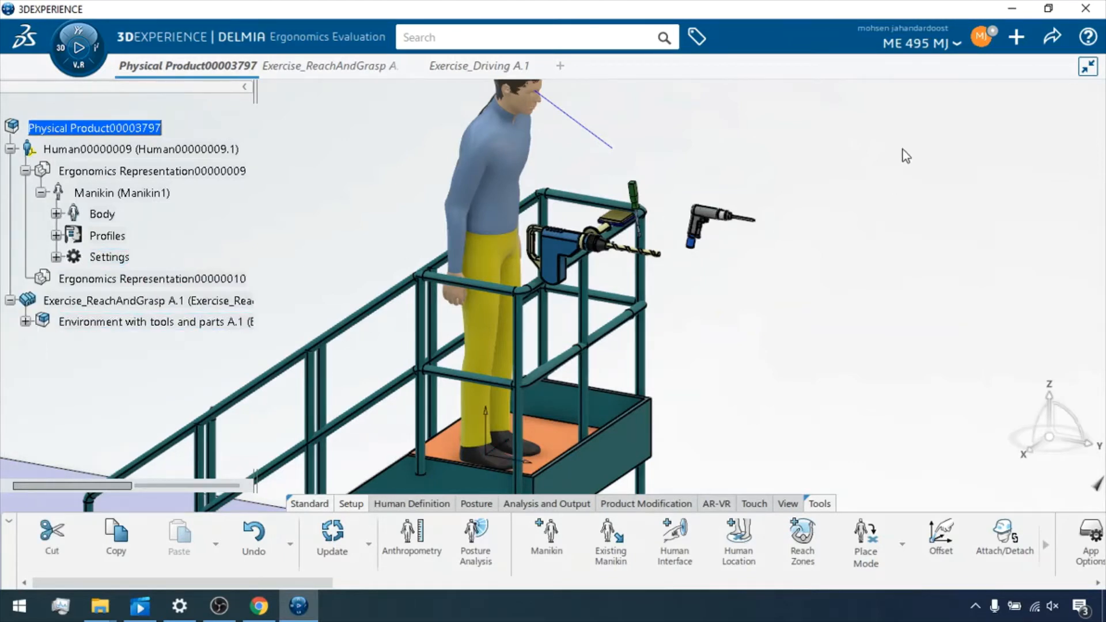
- Select the manikin's right upper arm, forearm and hand segments together
{"action": "middle_click_drag", "start_coordinate": [771, 150], "coordinate": [772, 231]}
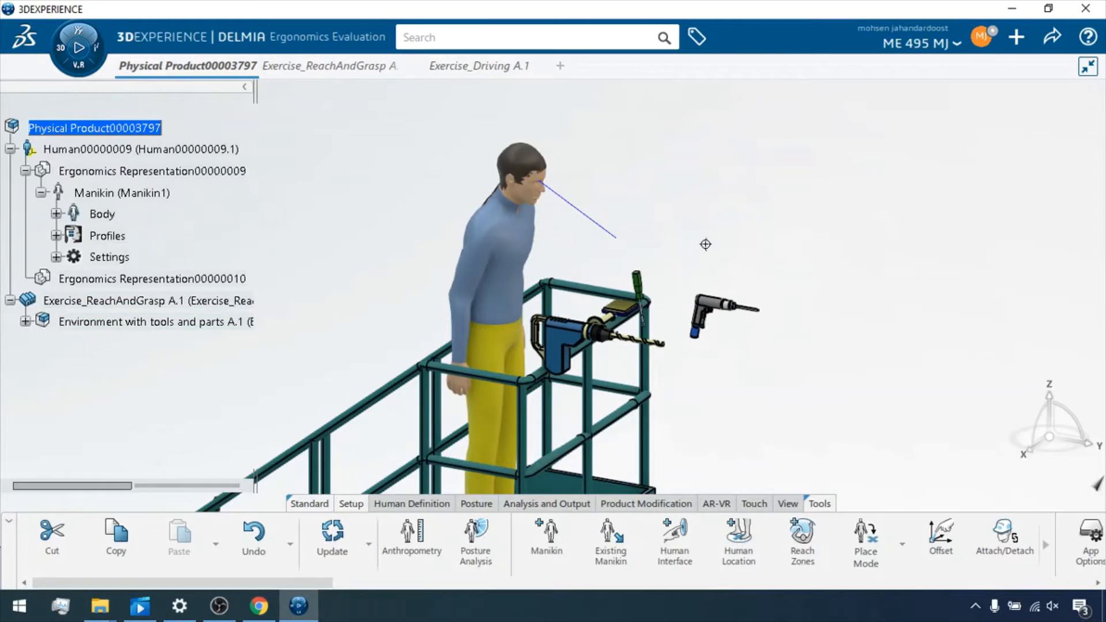
{"action": "middle_click_drag", "start_coordinate": [705, 245], "coordinate": [685, 248]}
{"action": "left_click", "coordinate": [452, 269]}
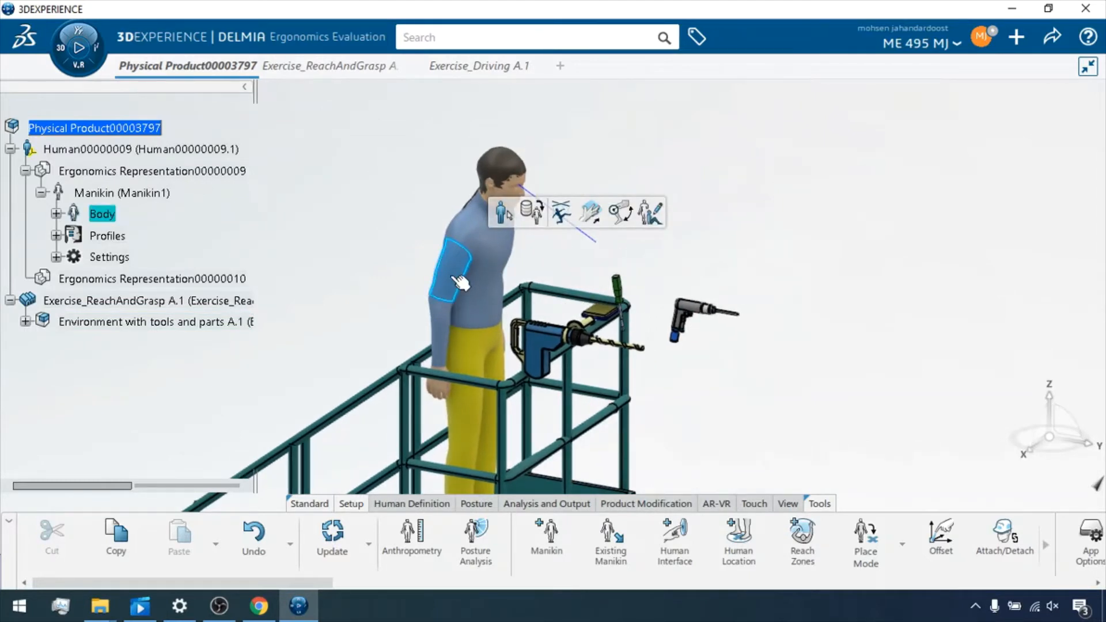
{"action": "left_click", "coordinate": [449, 326]}
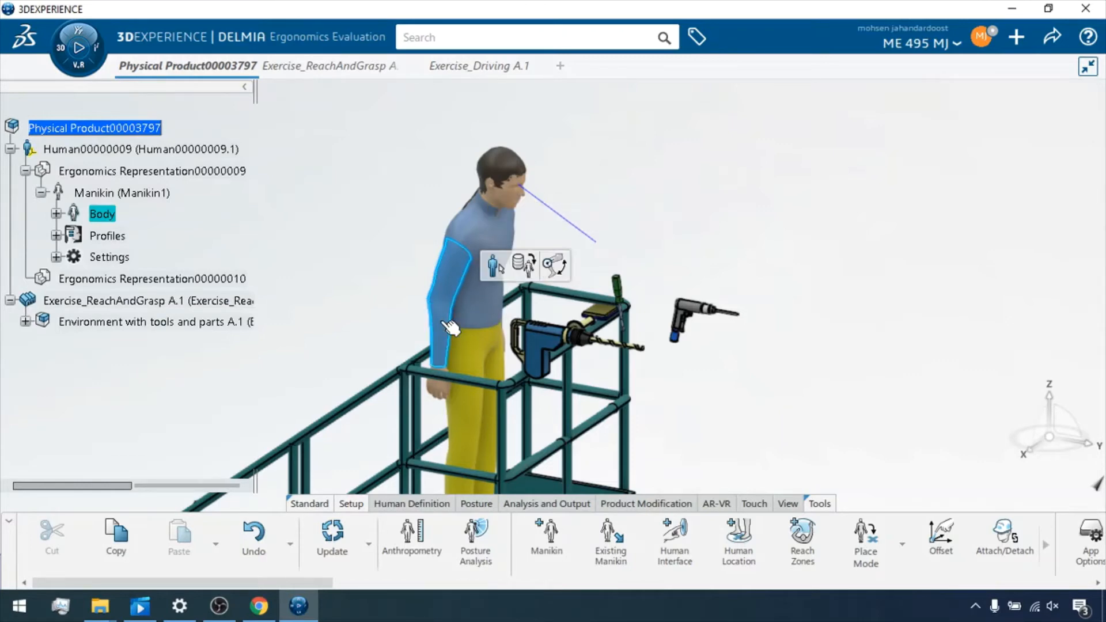
{"action": "middle_click_drag", "start_coordinate": [442, 346], "coordinate": [449, 223]}
{"action": "middle_click_drag", "start_coordinate": [352, 307], "coordinate": [448, 284]}
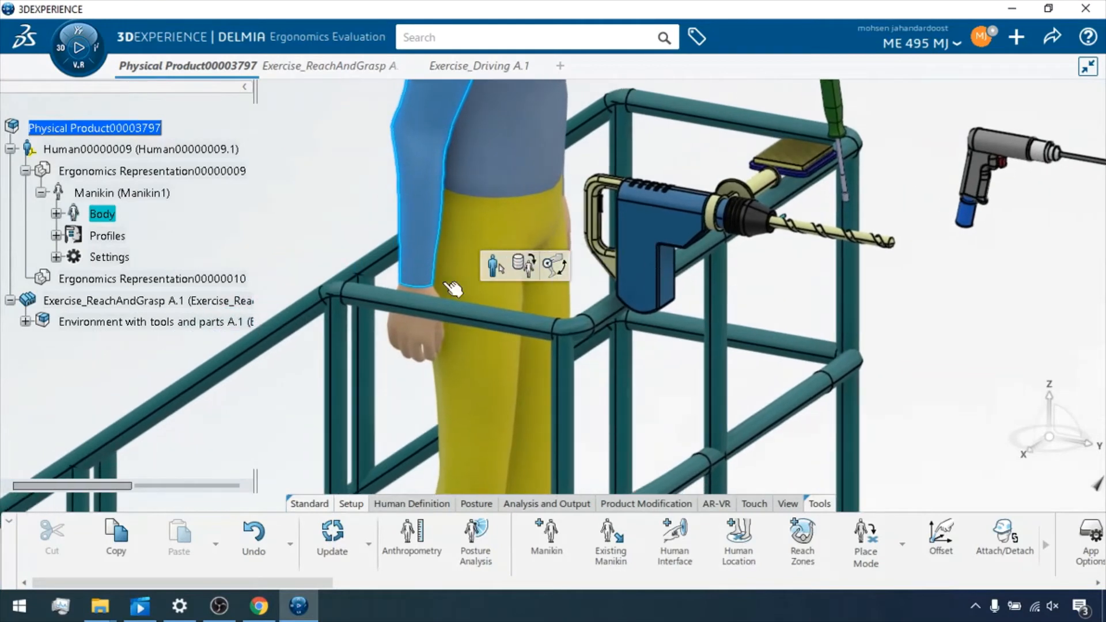
{"action": "left_click", "coordinate": [417, 351]}
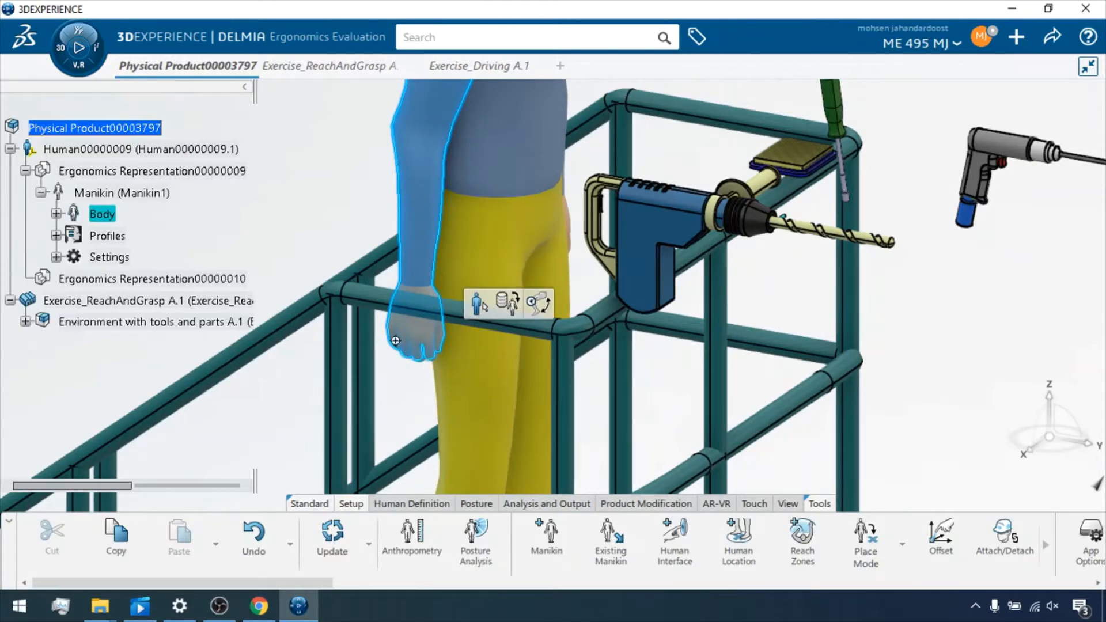
- Add the unselected fingertip of the manikin's right hand to the arm selection
{"action": "middle_click_drag", "start_coordinate": [395, 340], "coordinate": [822, 158]}
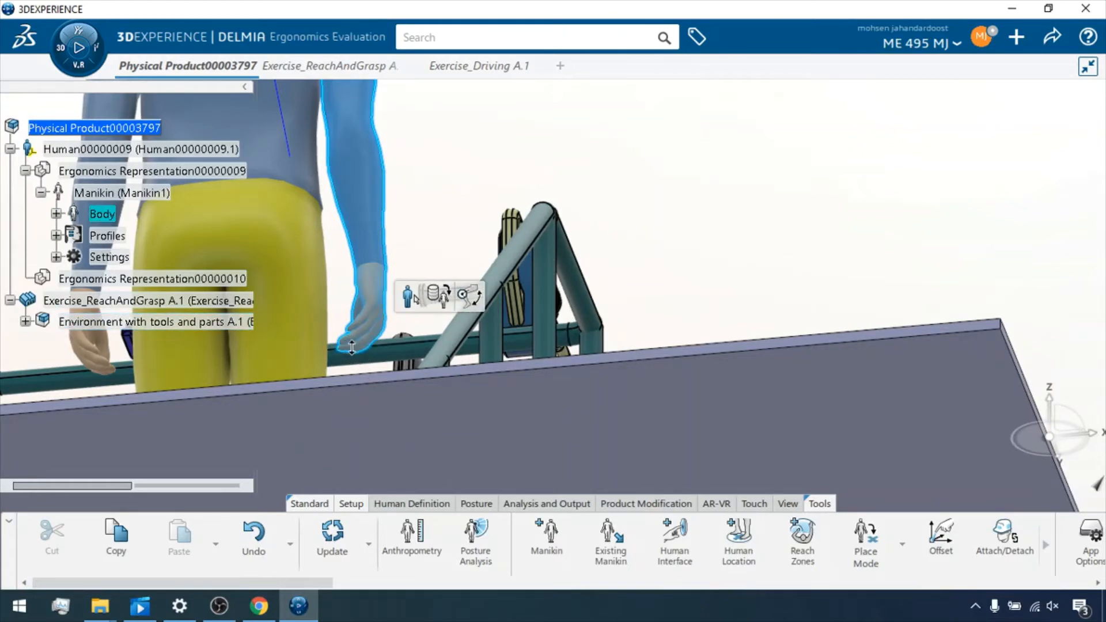
{"action": "middle_click_drag", "start_coordinate": [360, 371], "coordinate": [355, 259]}
{"action": "middle_click_drag", "start_coordinate": [297, 346], "coordinate": [451, 329]}
{"action": "middle_click_drag", "start_coordinate": [341, 336], "coordinate": [414, 327]}
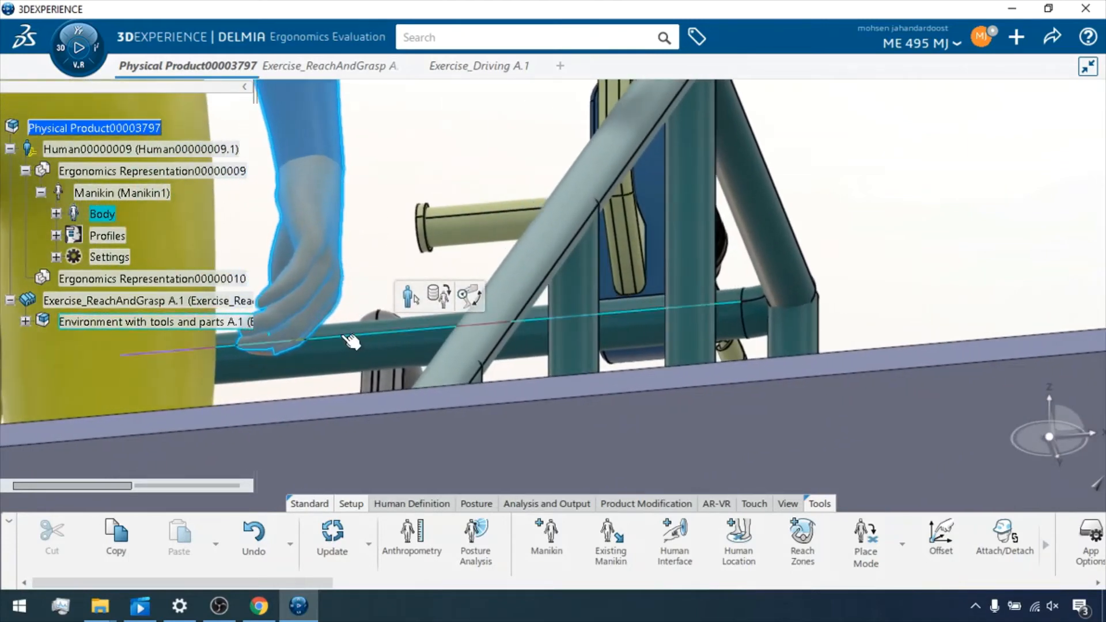
{"action": "middle_click_drag", "start_coordinate": [341, 335], "coordinate": [459, 385]}
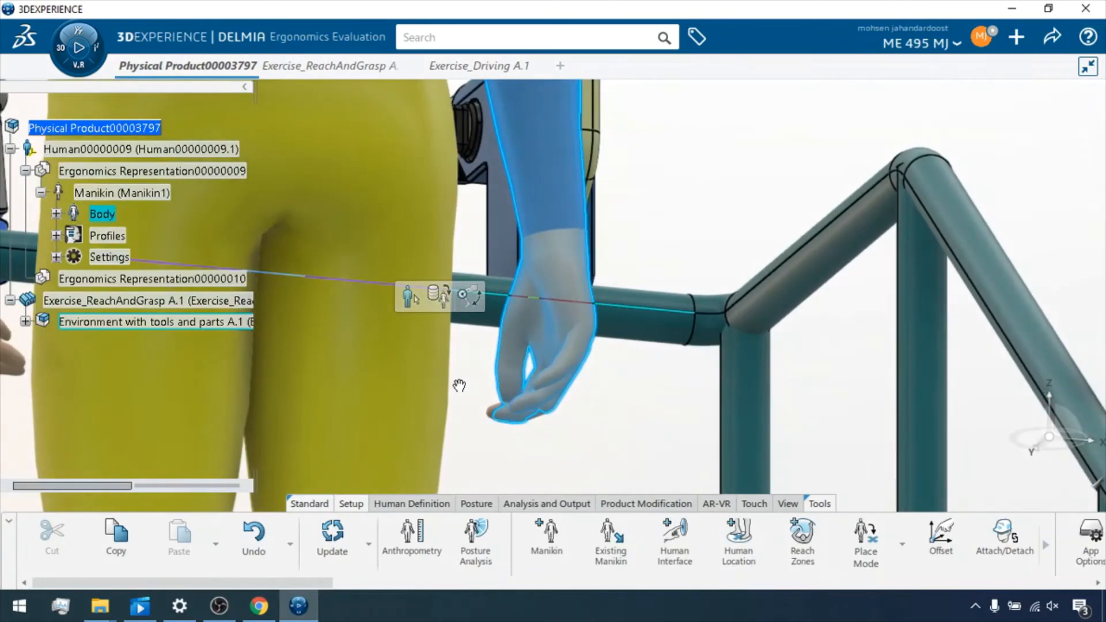
{"action": "left_click", "coordinate": [496, 411]}
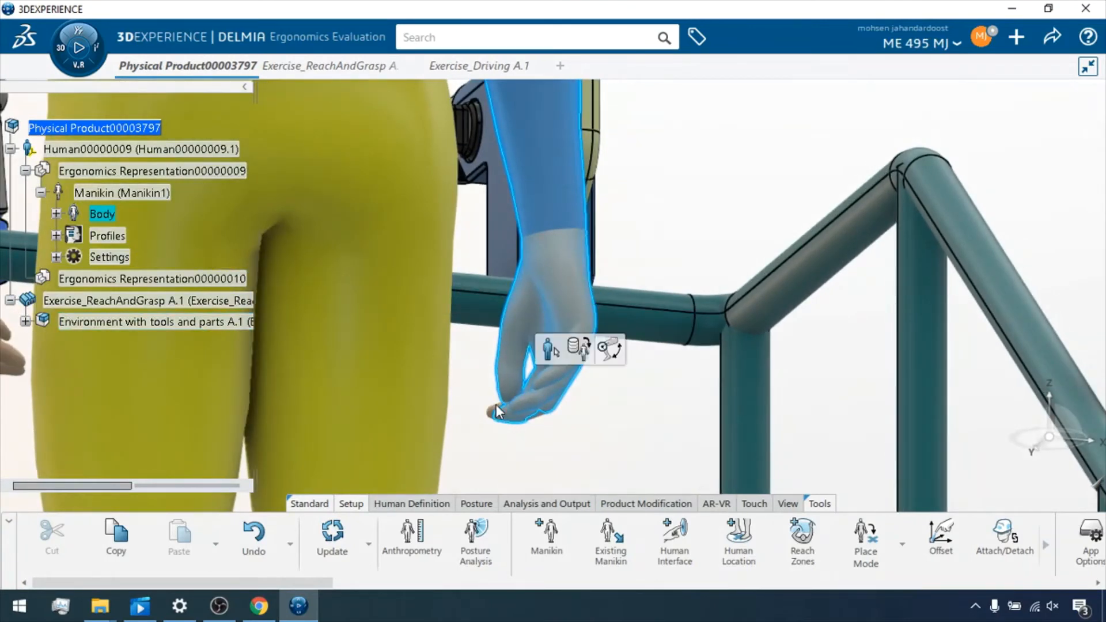
{"action": "left_click", "coordinate": [503, 412]}
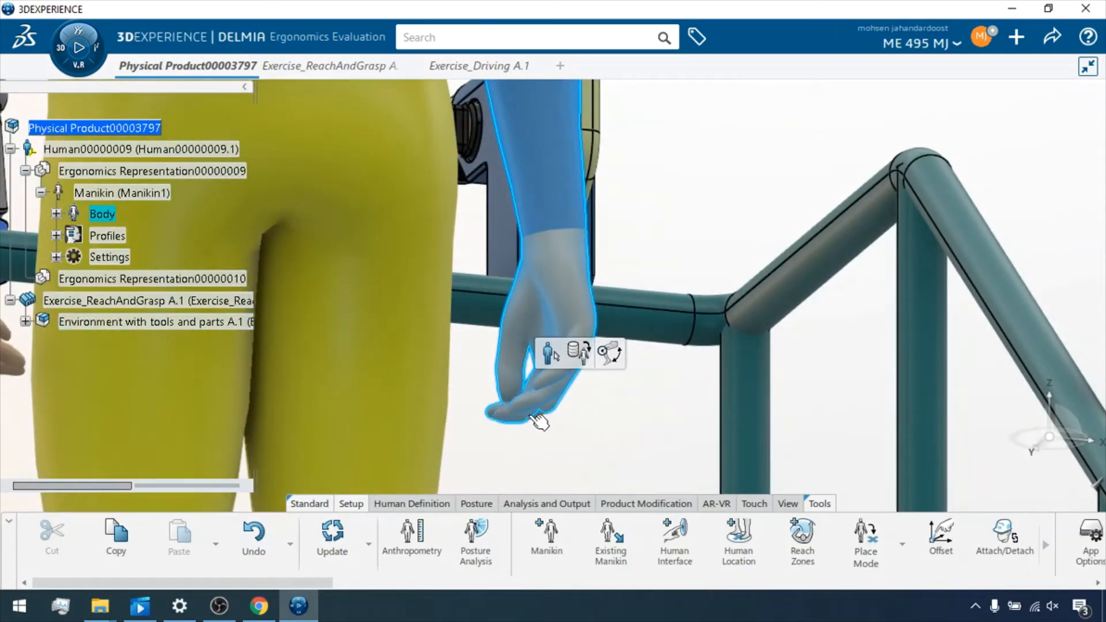
- Check which commands are available for the combined right arm selection, then for the upper arm, hand and forearm separately
{"action": "middle_click_drag", "start_coordinate": [686, 228], "coordinate": [244, 348]}
{"action": "middle_click_drag", "start_coordinate": [691, 172], "coordinate": [626, 253]}
{"action": "right_click", "coordinate": [383, 298]}
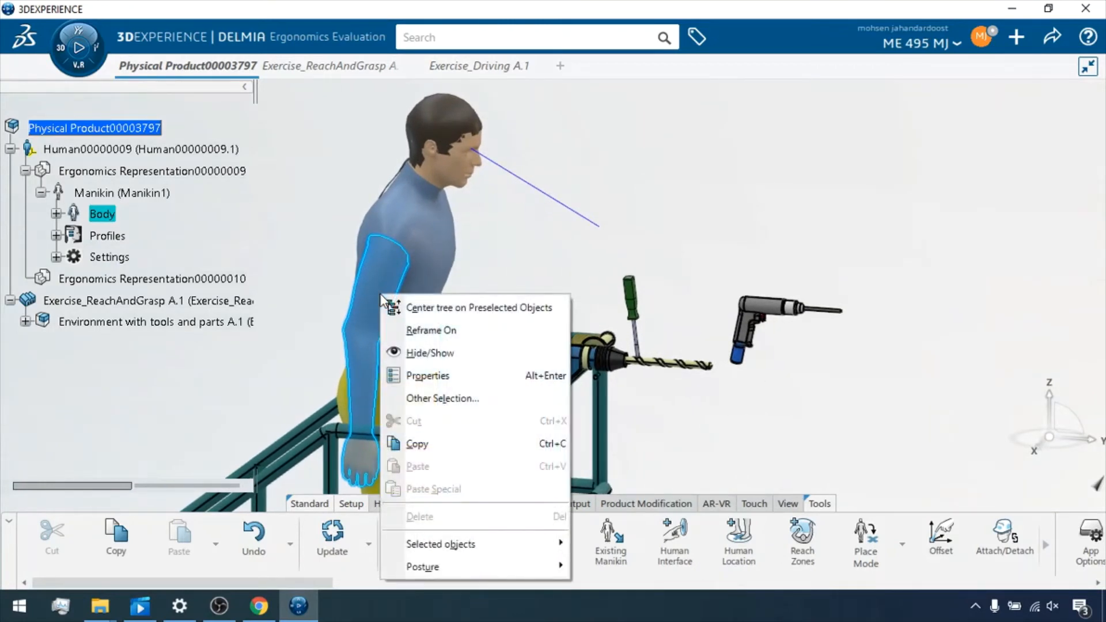
{"action": "left_click", "coordinate": [376, 268]}
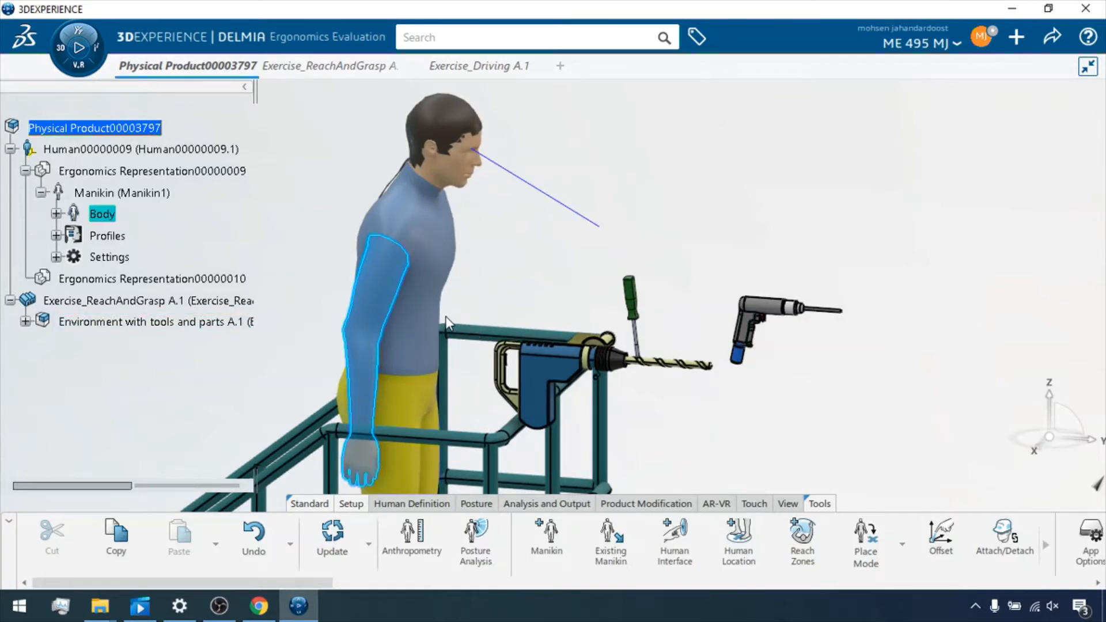
{"action": "left_click", "coordinate": [375, 403]}
{"action": "left_click", "coordinate": [381, 302]}
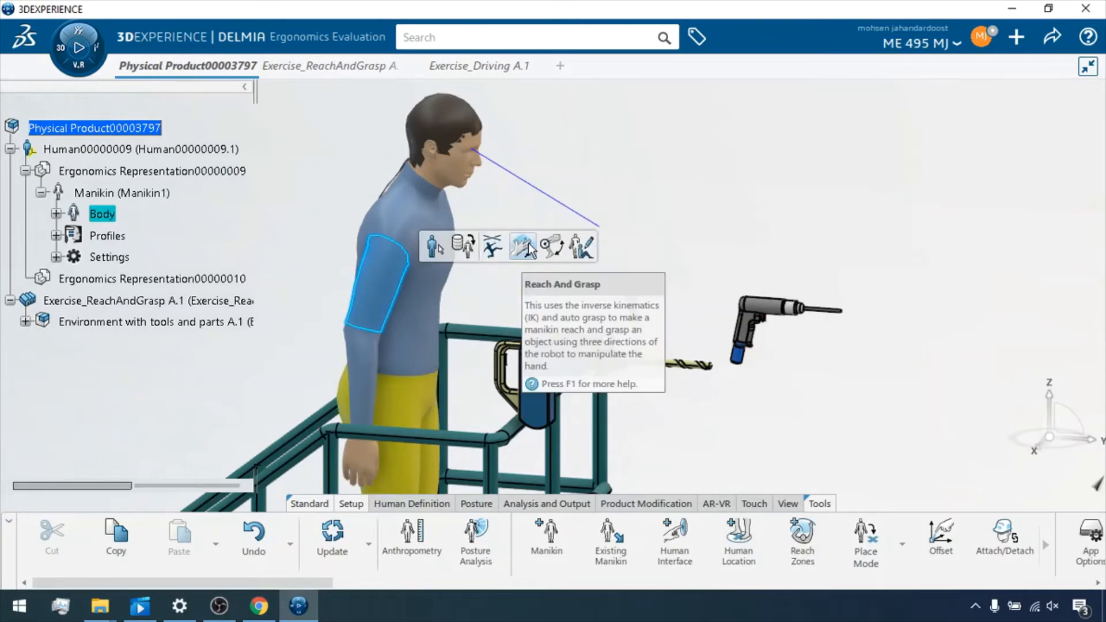
{"action": "left_click", "coordinate": [363, 457]}
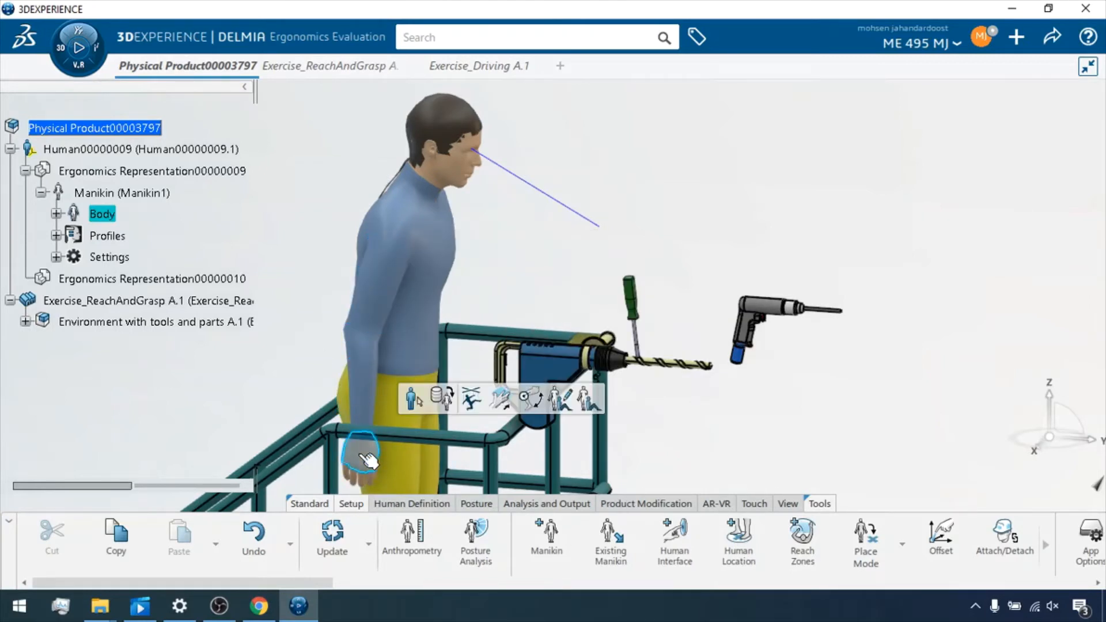
{"action": "left_click", "coordinate": [370, 426]}
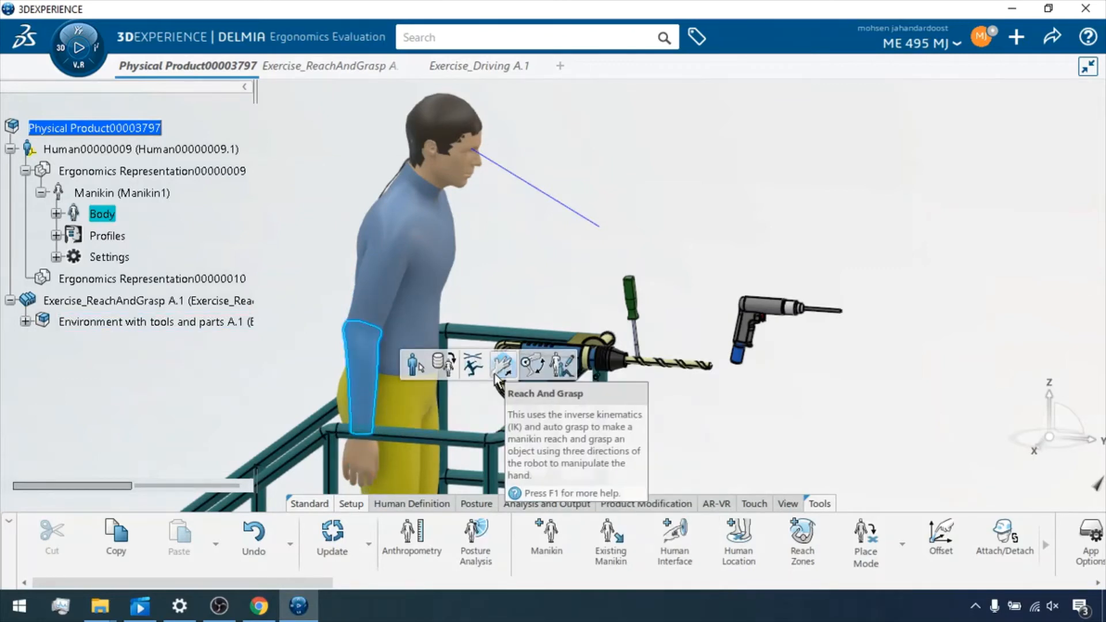
{"action": "left_click", "coordinate": [478, 508]}
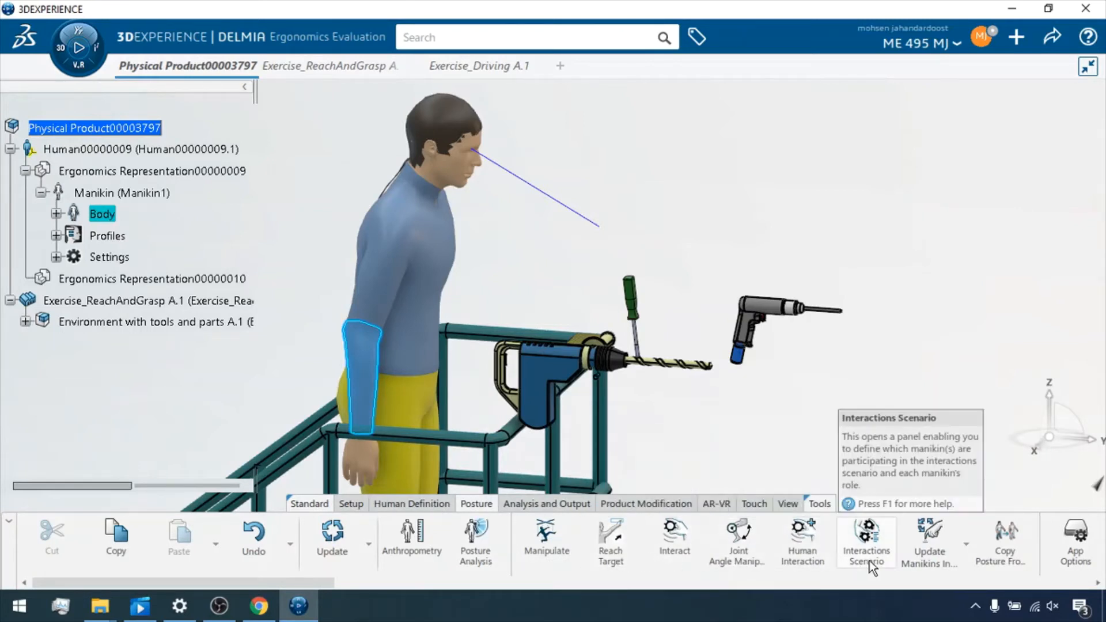
{"action": "left_click", "coordinate": [412, 507]}
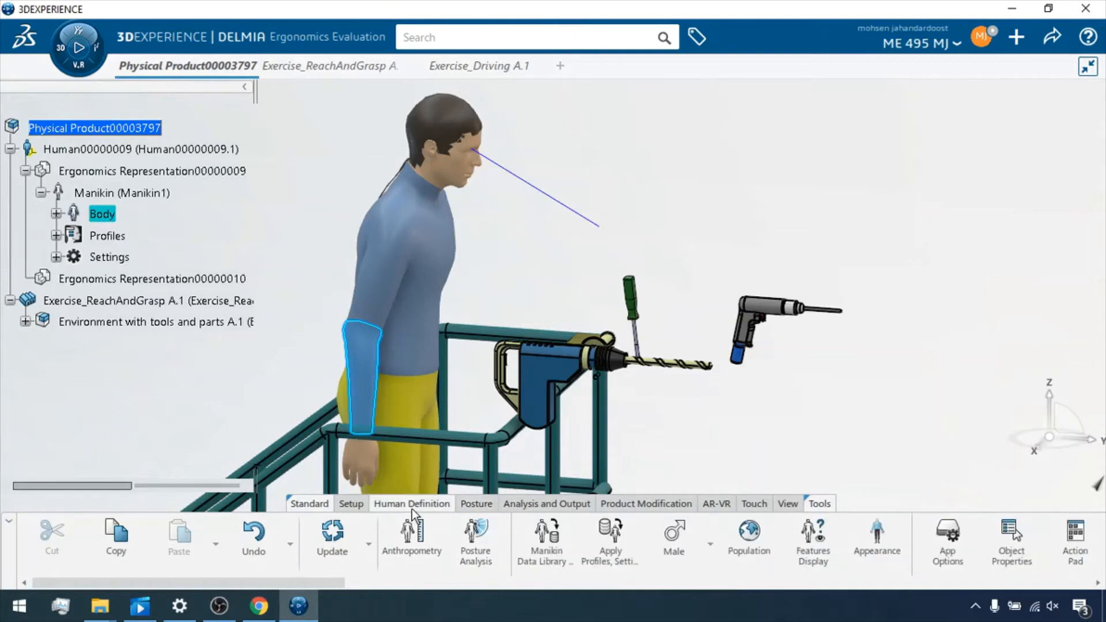
{"action": "left_click", "coordinate": [362, 506]}
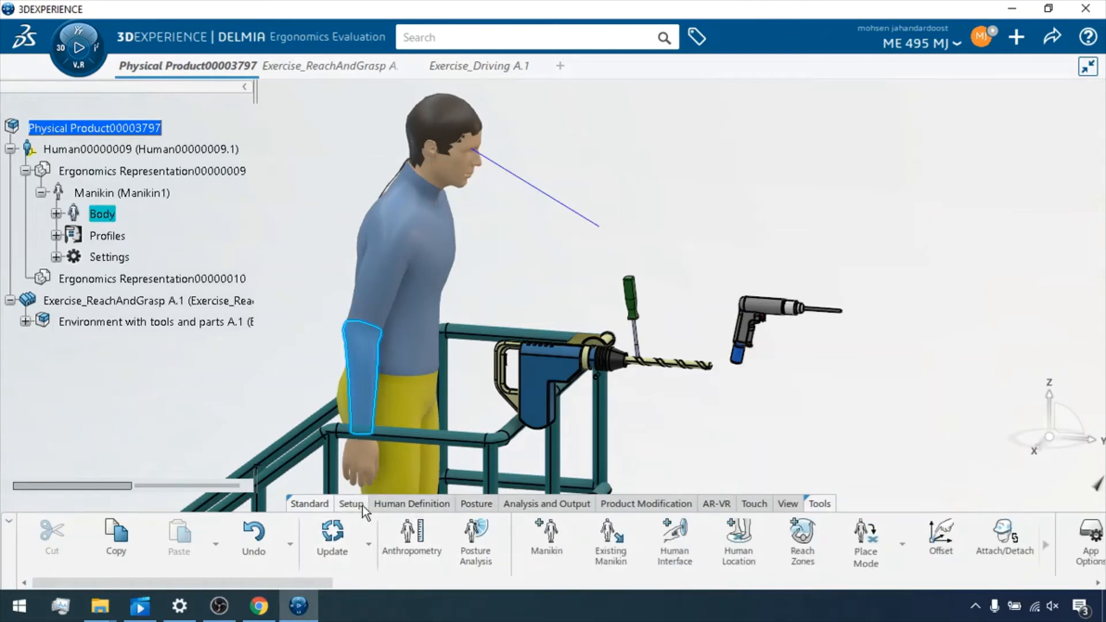
{"action": "left_click_drag", "start_coordinate": [296, 582], "coordinate": [348, 583]}
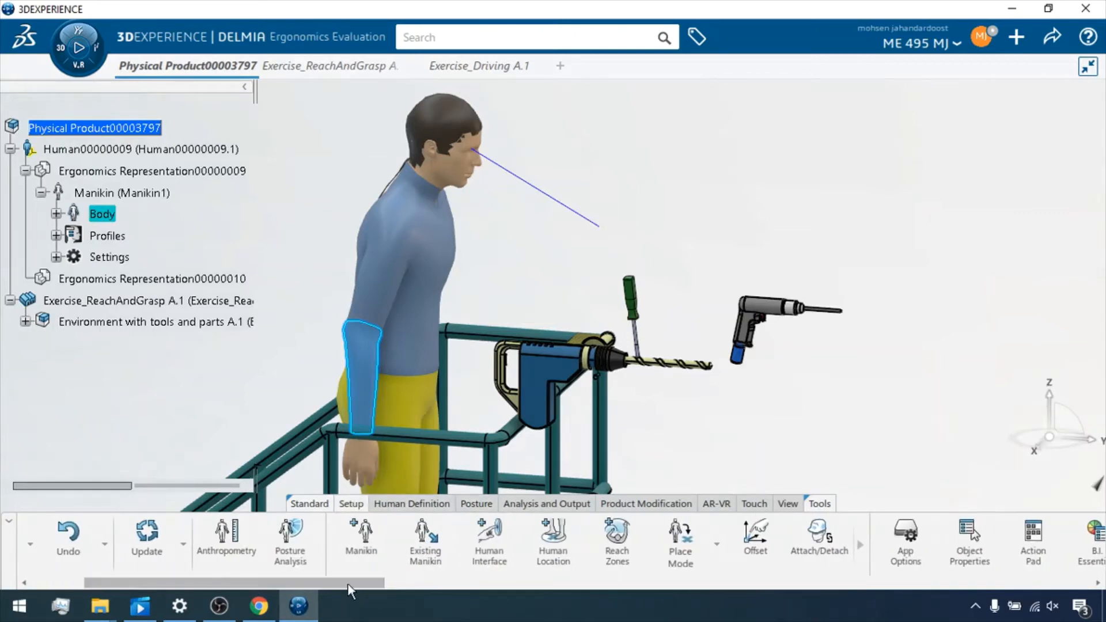
- Use Reach And Grasp from the right upper arm to reach for the pistol-shaped drill, choosing the cylindrical grasp
{"action": "left_click", "coordinate": [389, 292]}
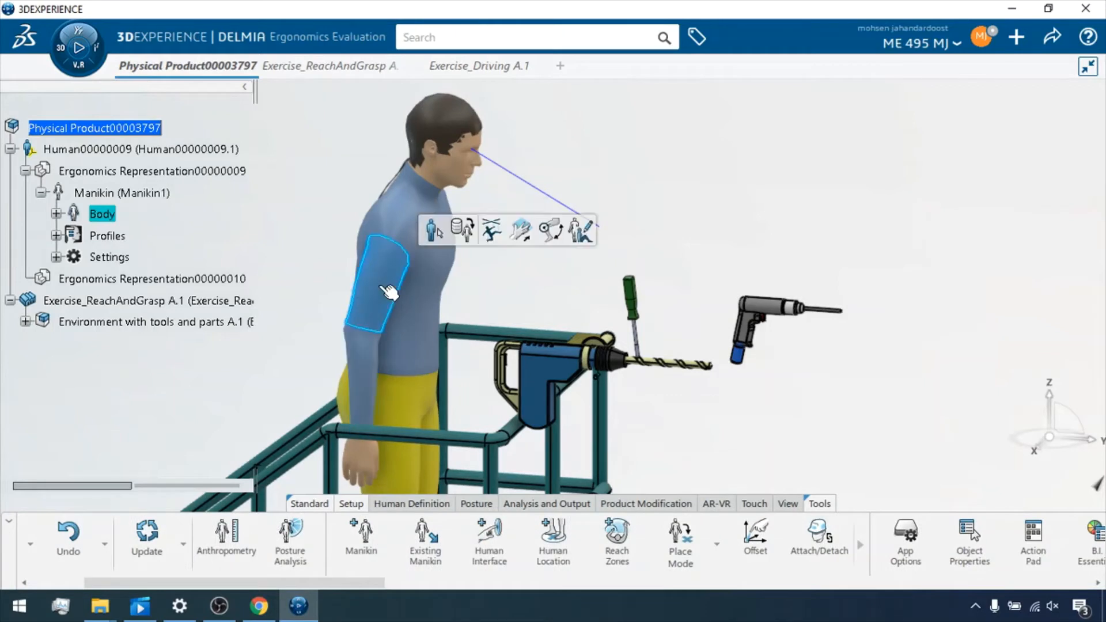
{"action": "left_click", "coordinate": [521, 231]}
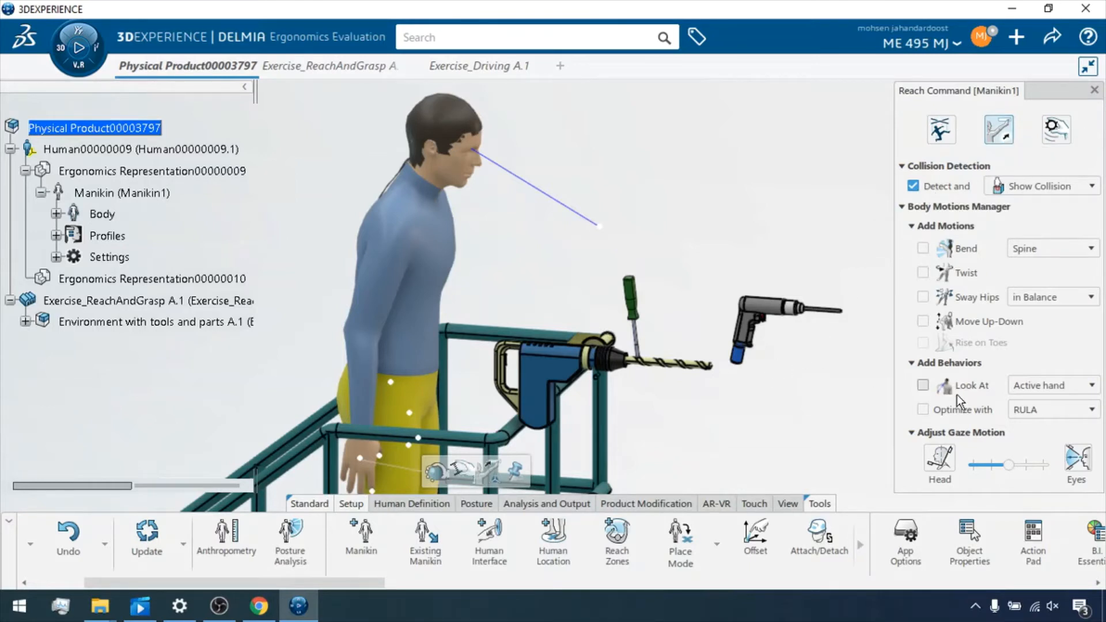
{"action": "left_click", "coordinate": [744, 328]}
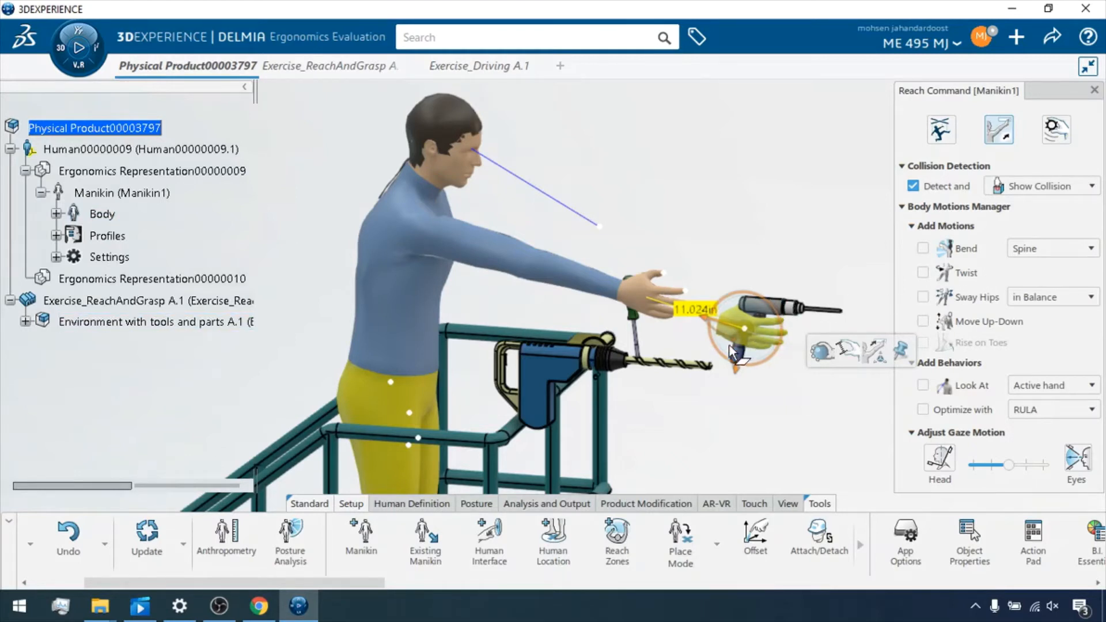
{"action": "mouse_move", "coordinate": [823, 353]}
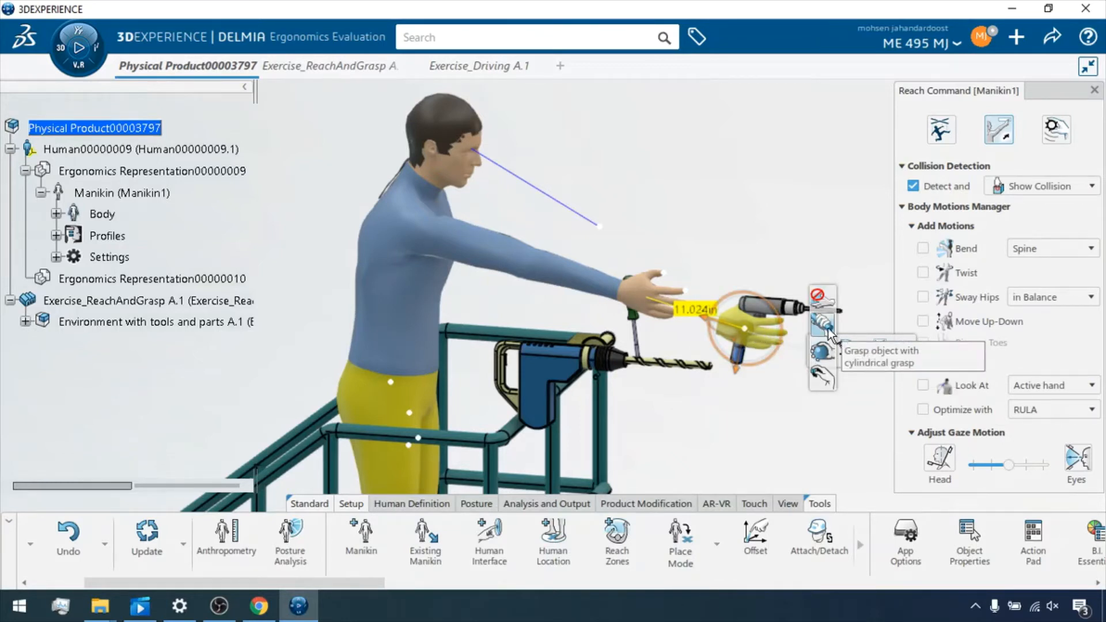
{"action": "left_click", "coordinate": [824, 327]}
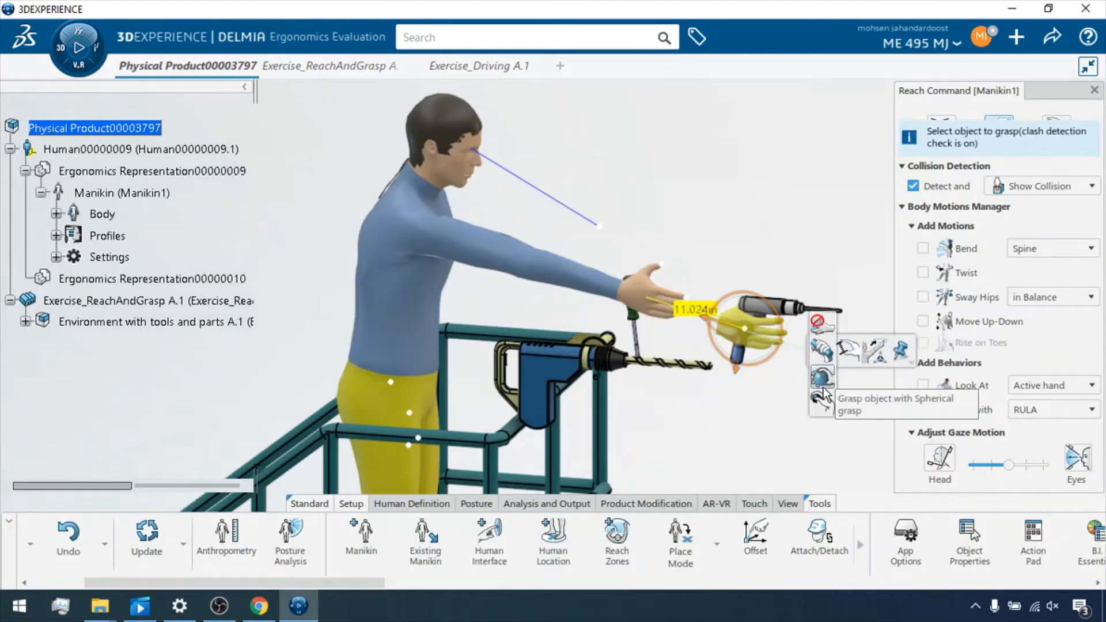
- Add the Bend motion to the reach, using Spine and Pelvis
{"action": "left_click", "coordinate": [922, 248]}
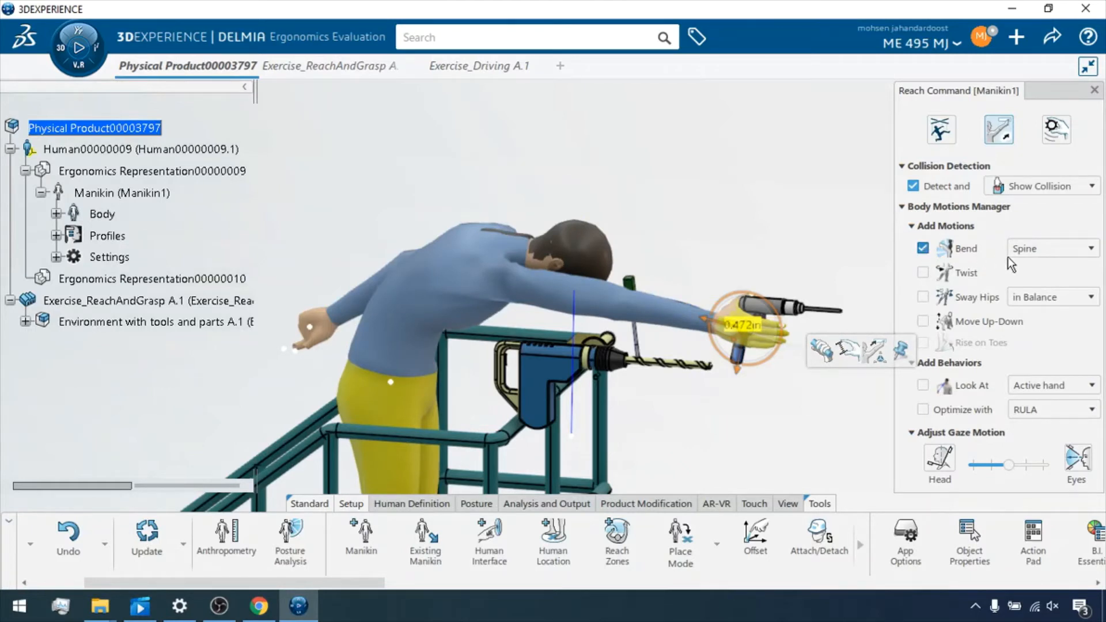
{"action": "left_click", "coordinate": [1042, 246]}
{"action": "left_click", "coordinate": [1039, 281]}
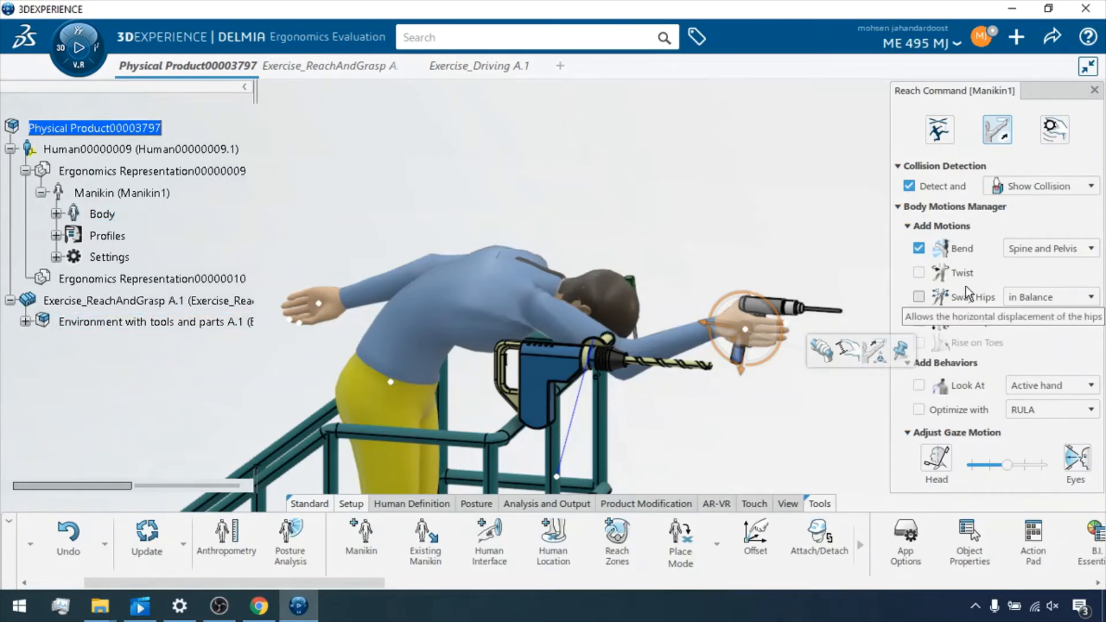
- Keep the collision mode on Show Collision and enable the Look At behavior with Active hand as its target
{"action": "left_click", "coordinate": [1040, 190]}
{"action": "left_click", "coordinate": [1035, 204]}
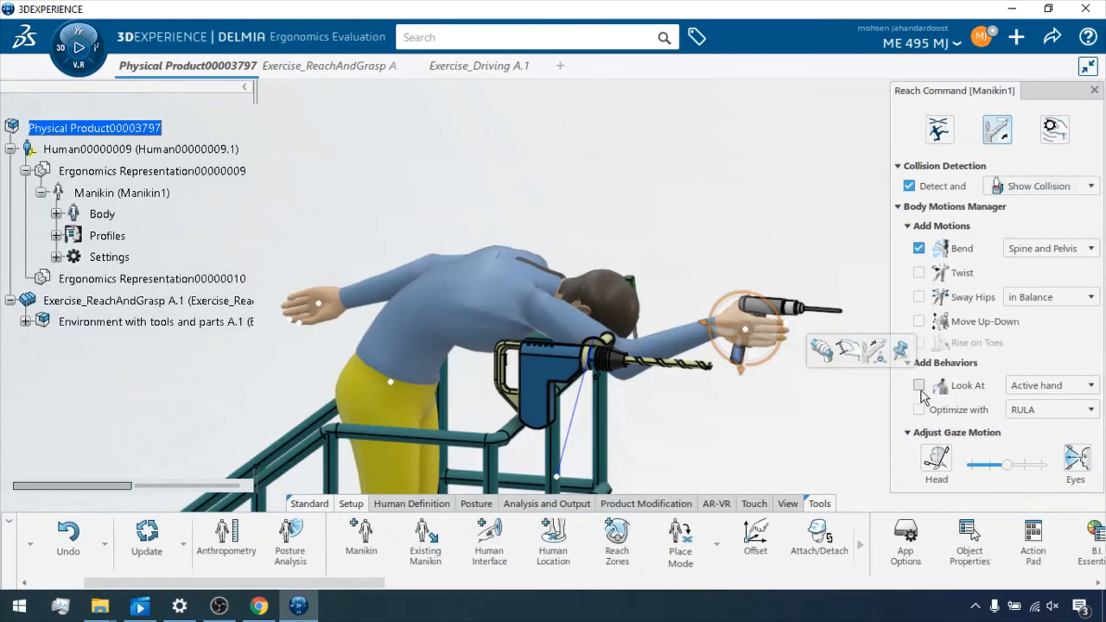
{"action": "left_click", "coordinate": [1044, 391]}
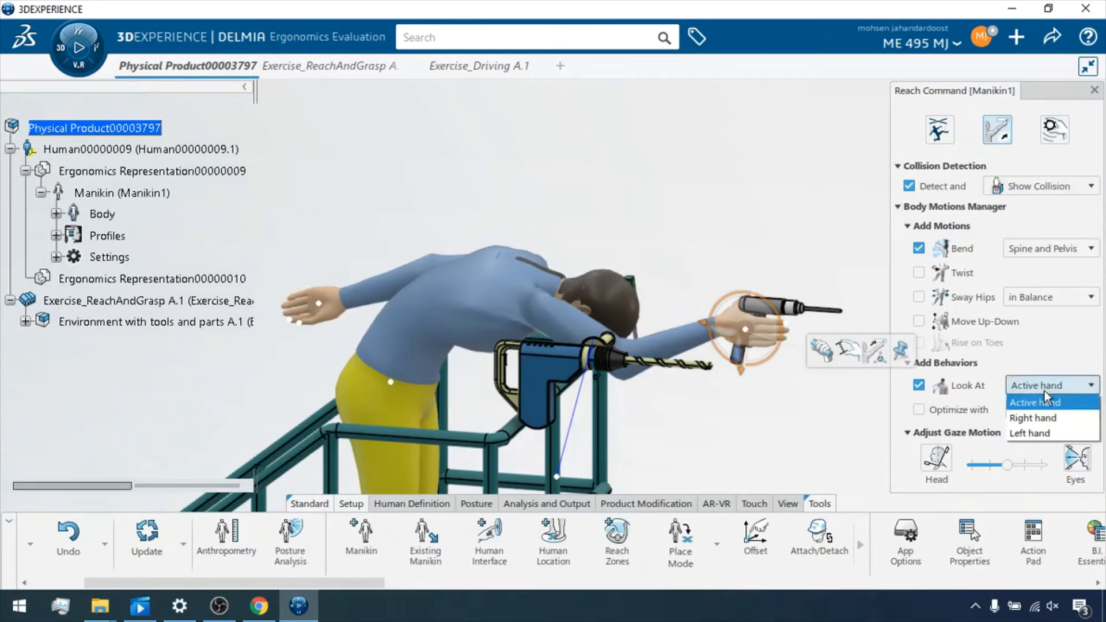
{"action": "left_click", "coordinate": [1042, 401]}
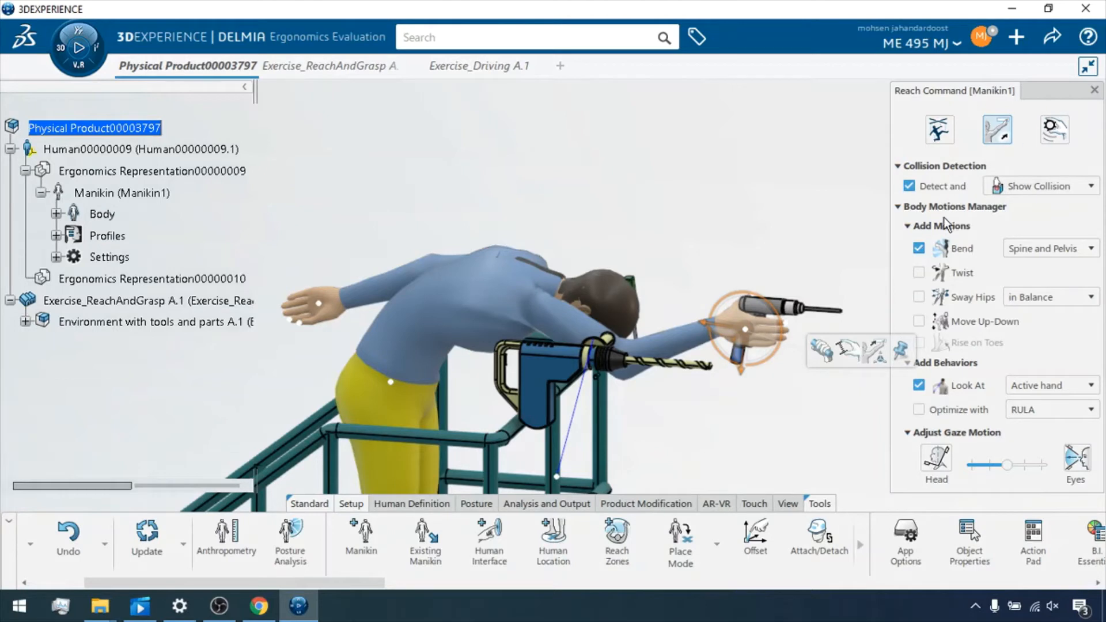
- Switch the Bend motion off and on again, then close the reach command and undo the reach posture
{"action": "left_click", "coordinate": [919, 248]}
{"action": "left_click", "coordinate": [919, 248]}
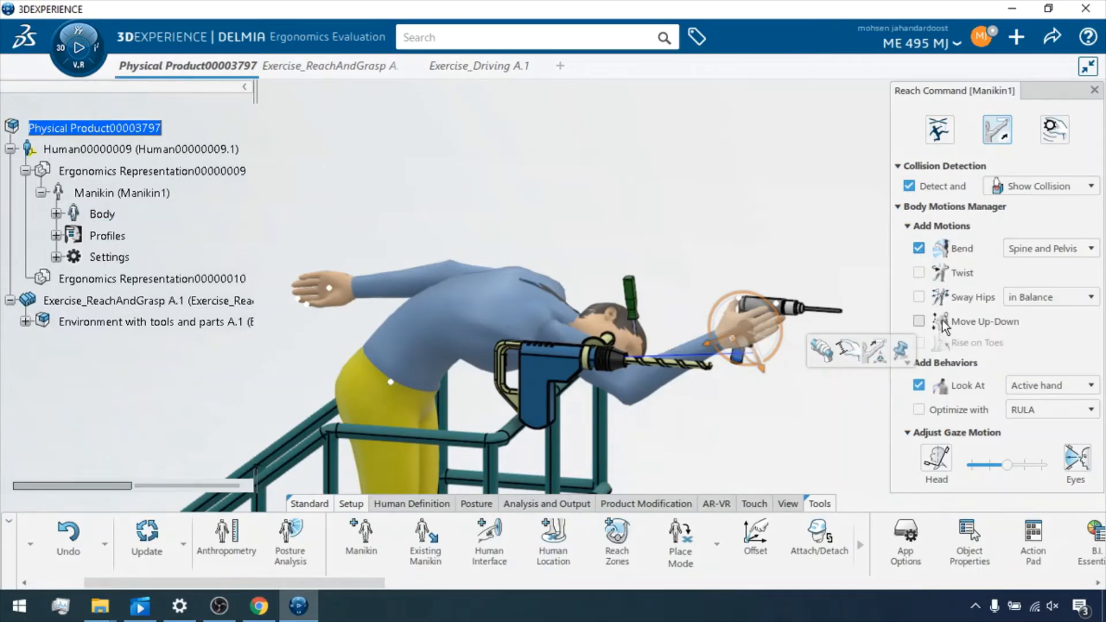
{"action": "left_click", "coordinate": [1094, 90]}
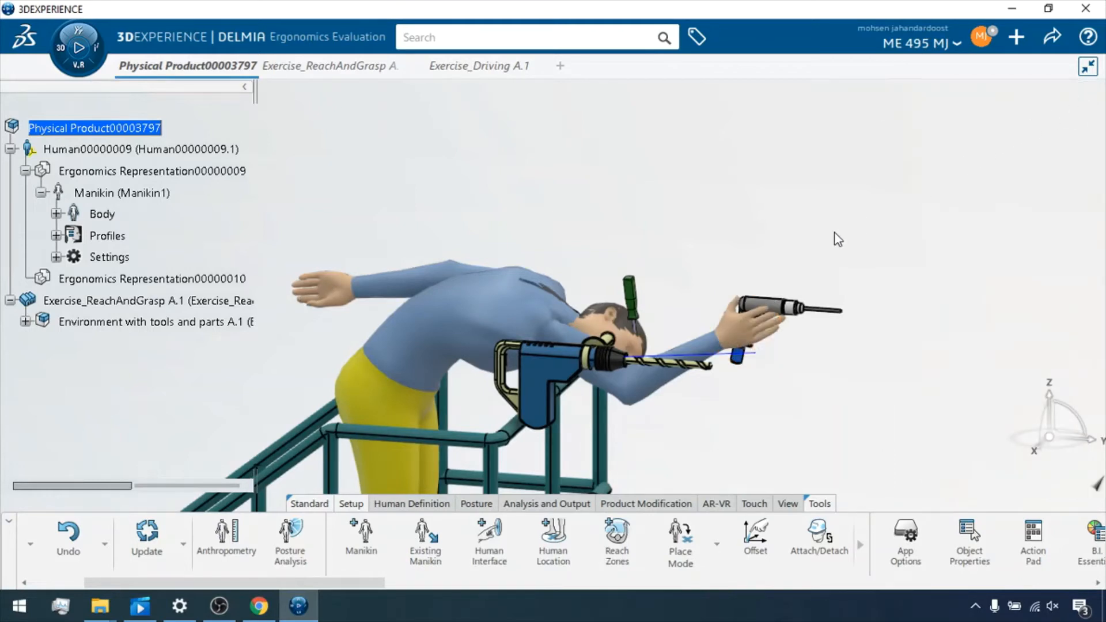
{"action": "key", "text": "ctrl+z"}
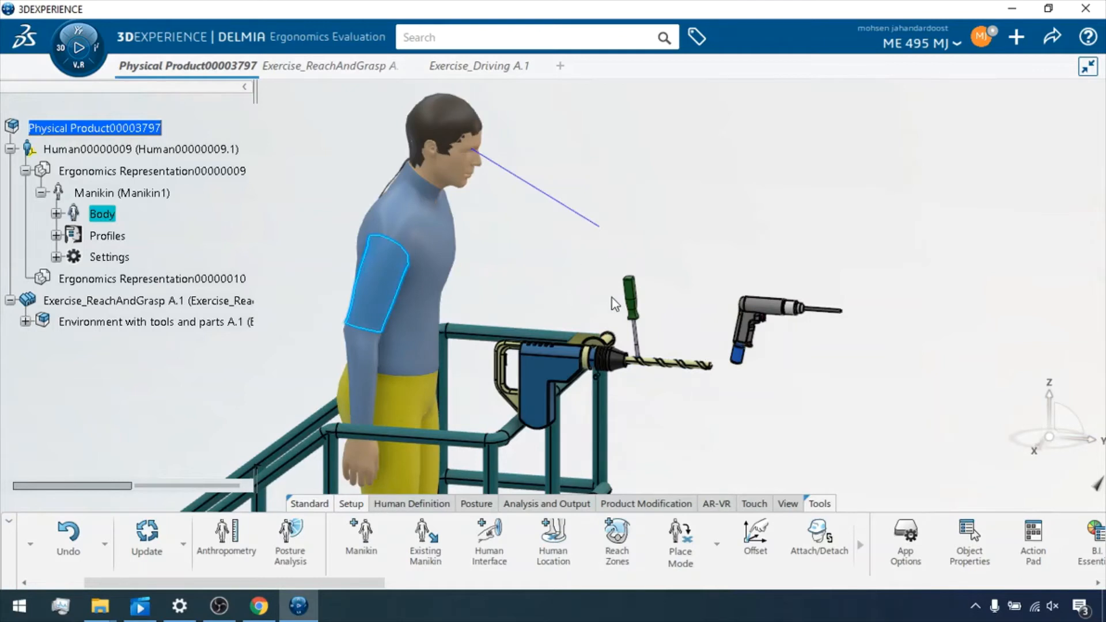
{"action": "middle_click_drag", "start_coordinate": [593, 309], "coordinate": [606, 259]}
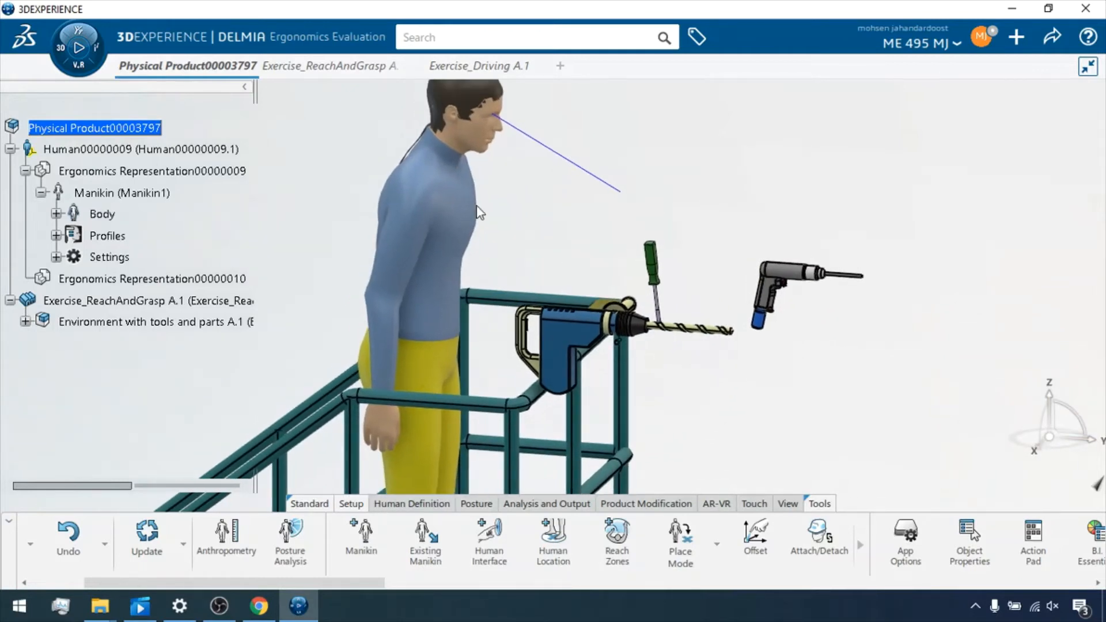
{"action": "right_click", "coordinate": [439, 171]}
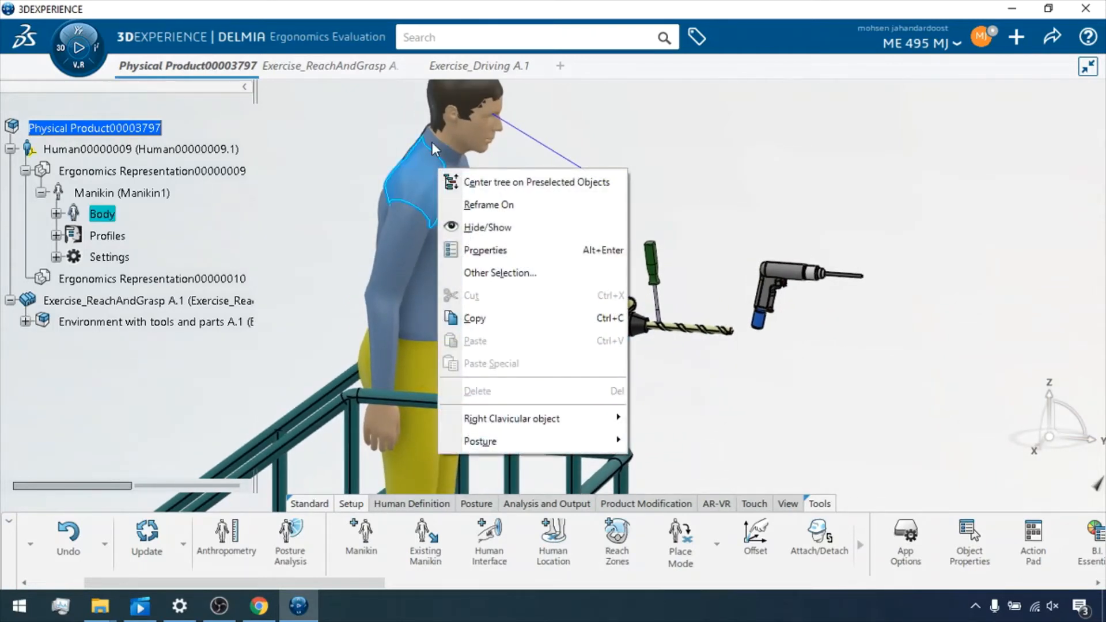
{"action": "key", "text": "Escape"}
{"action": "right_click", "coordinate": [447, 143]}
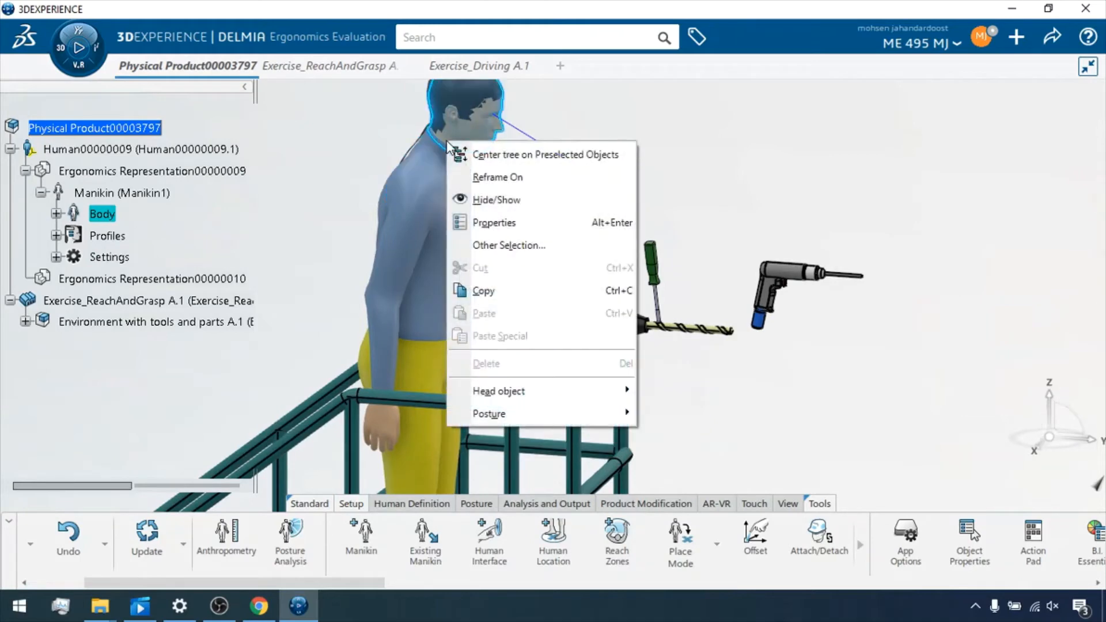
{"action": "left_click", "coordinate": [525, 221]}
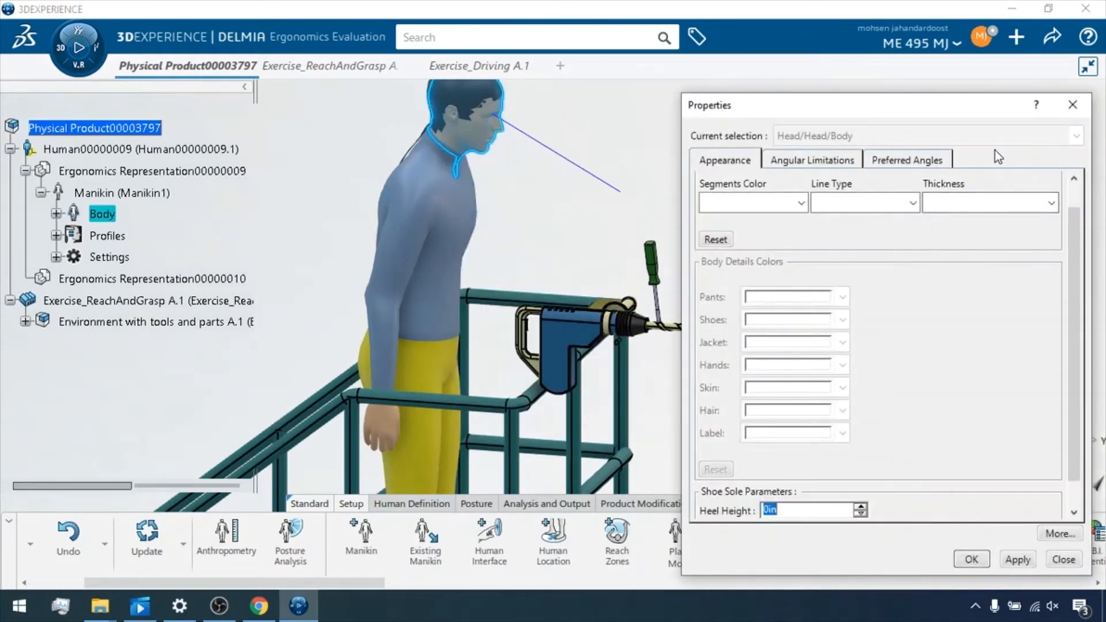
{"action": "left_click", "coordinate": [1070, 106]}
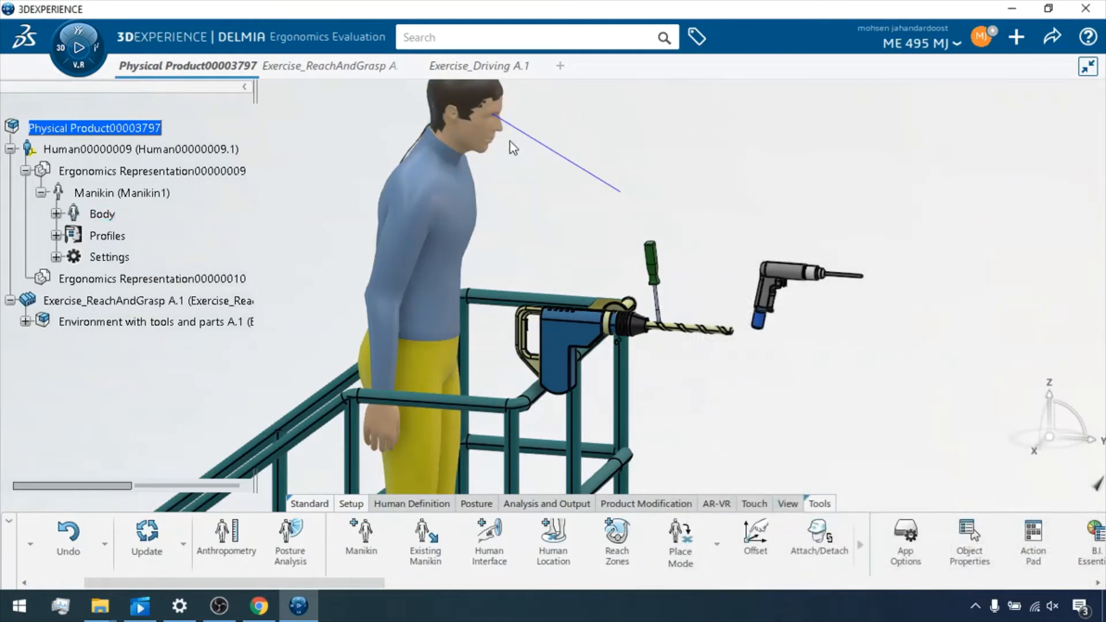
- Open the manikin's Posture Editor and reset the right foot's dorsiflexion/plantar flexion and eversion/inversion degrees of freedom
{"action": "left_click", "coordinate": [443, 167]}
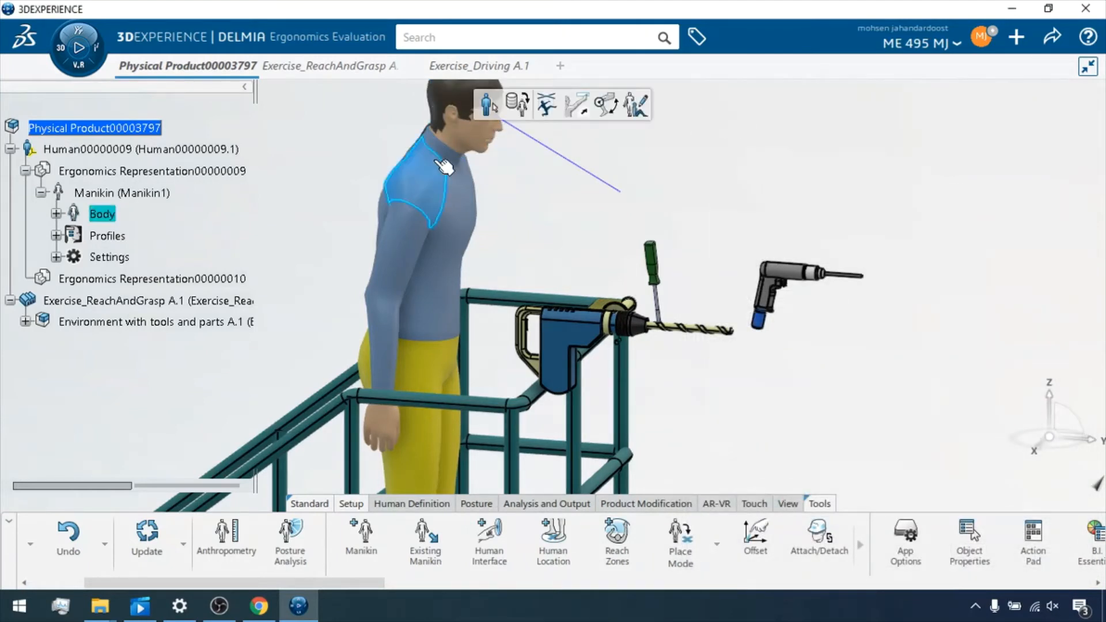
{"action": "left_click", "coordinate": [636, 105]}
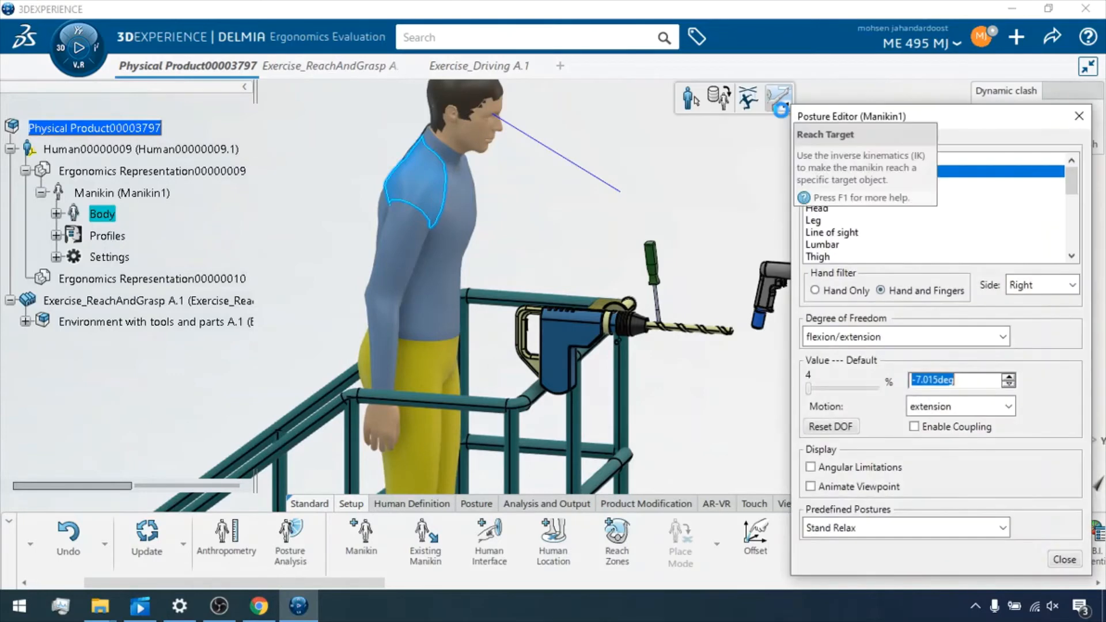
{"action": "left_click", "coordinate": [841, 164]}
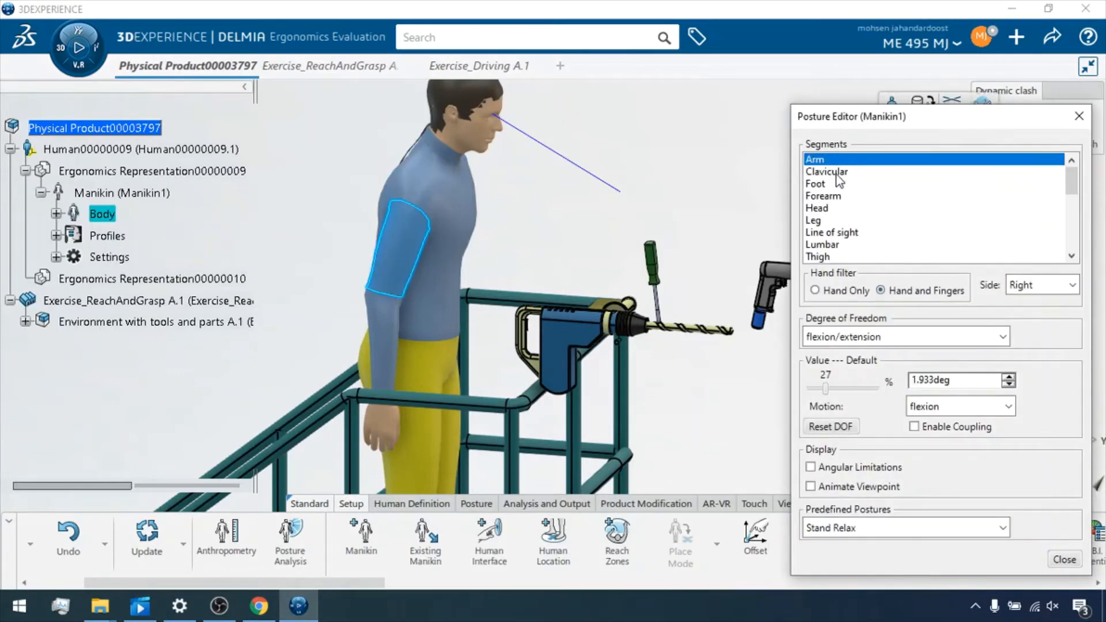
{"action": "left_click", "coordinate": [837, 171]}
{"action": "left_click", "coordinate": [829, 183]}
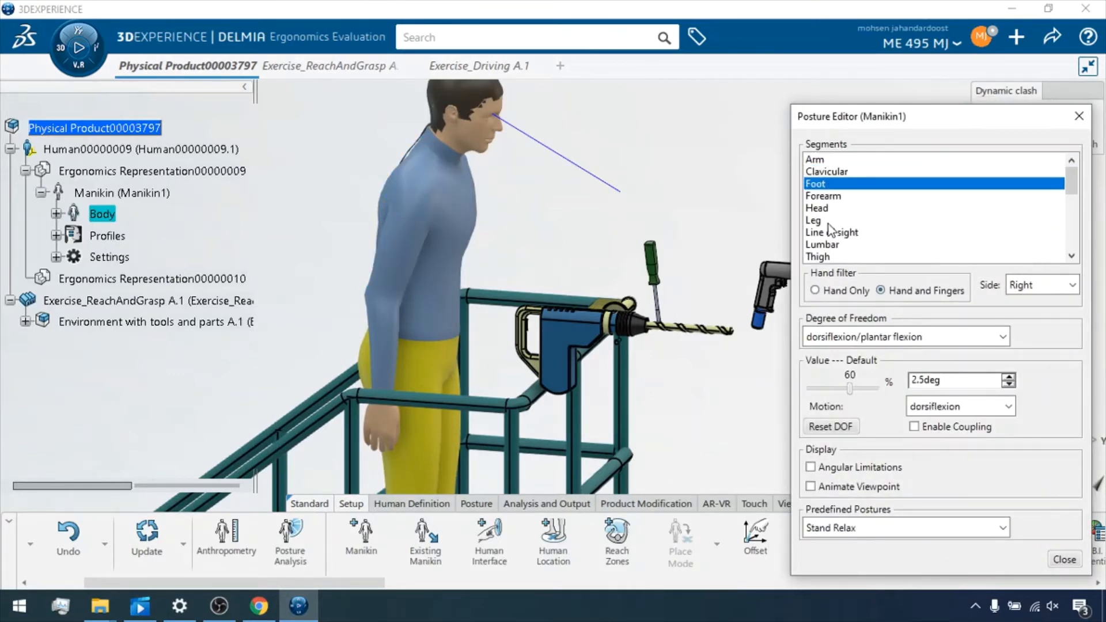
{"action": "left_click", "coordinate": [830, 426]}
{"action": "left_click", "coordinate": [876, 341]}
{"action": "left_click", "coordinate": [849, 372]}
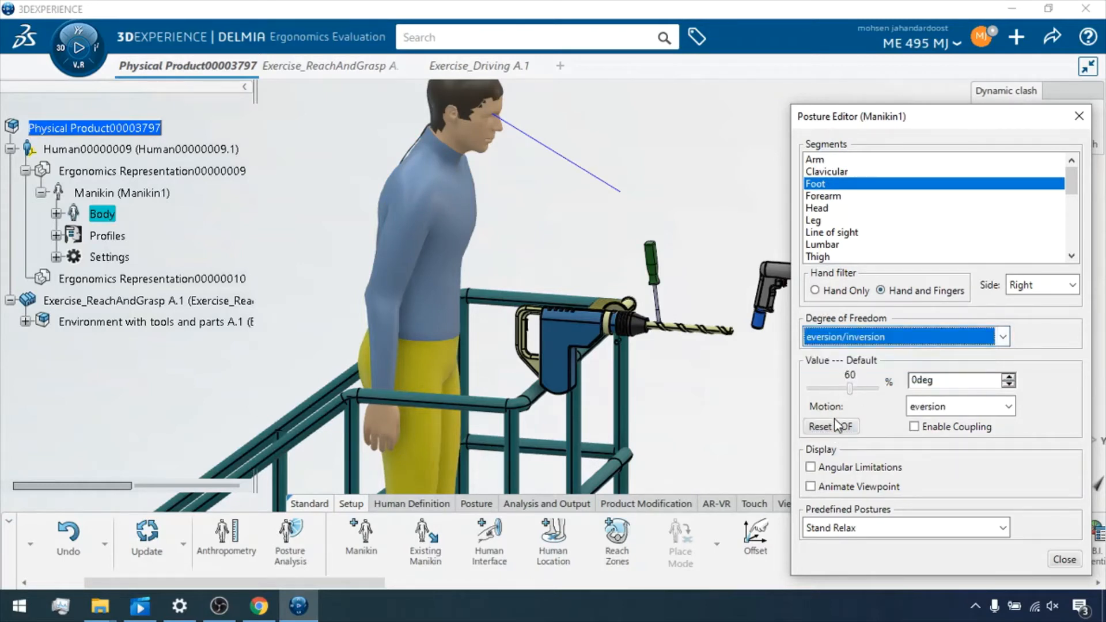
{"action": "left_click", "coordinate": [832, 426]}
- Reset the right forearm's flexion/extension and the head's lateral and rotation degrees of freedom
{"action": "left_click", "coordinate": [836, 196]}
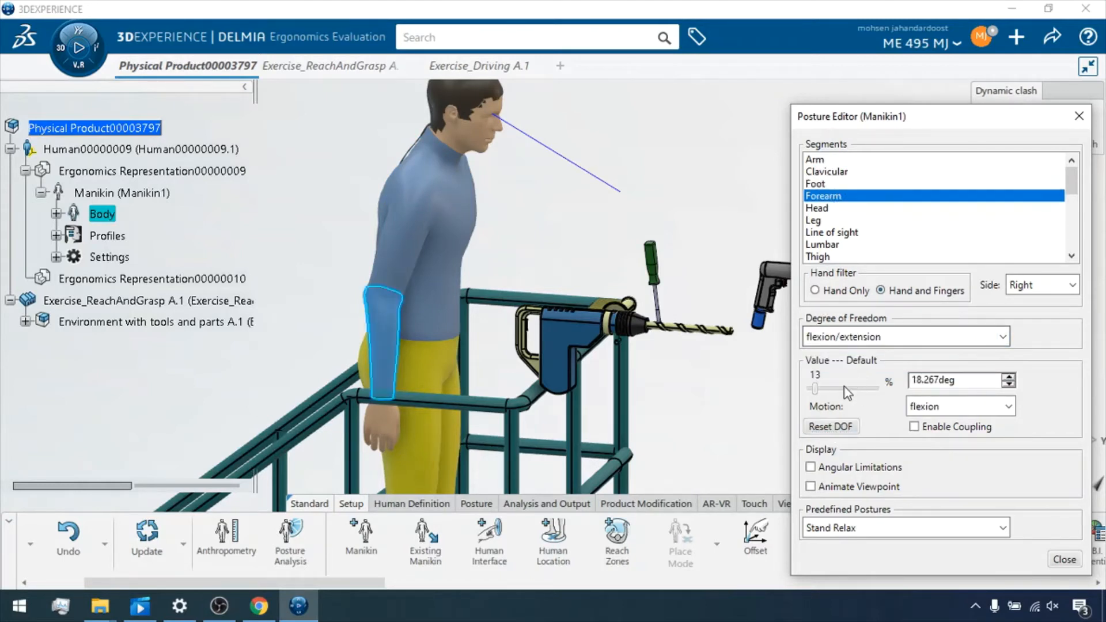
{"action": "left_click", "coordinate": [840, 428]}
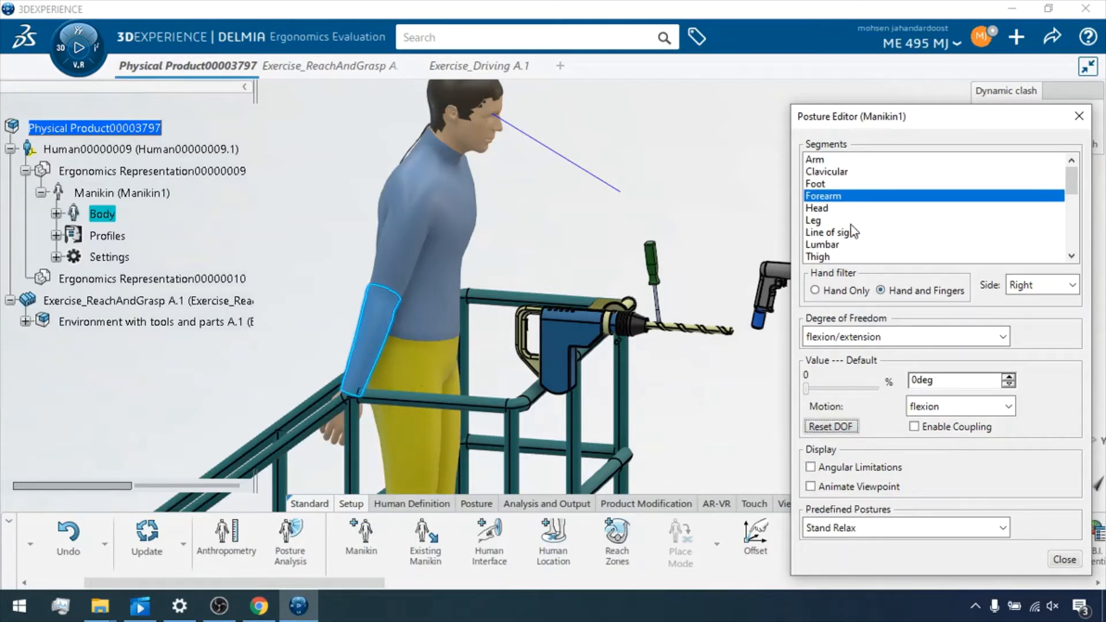
{"action": "left_click", "coordinate": [817, 208]}
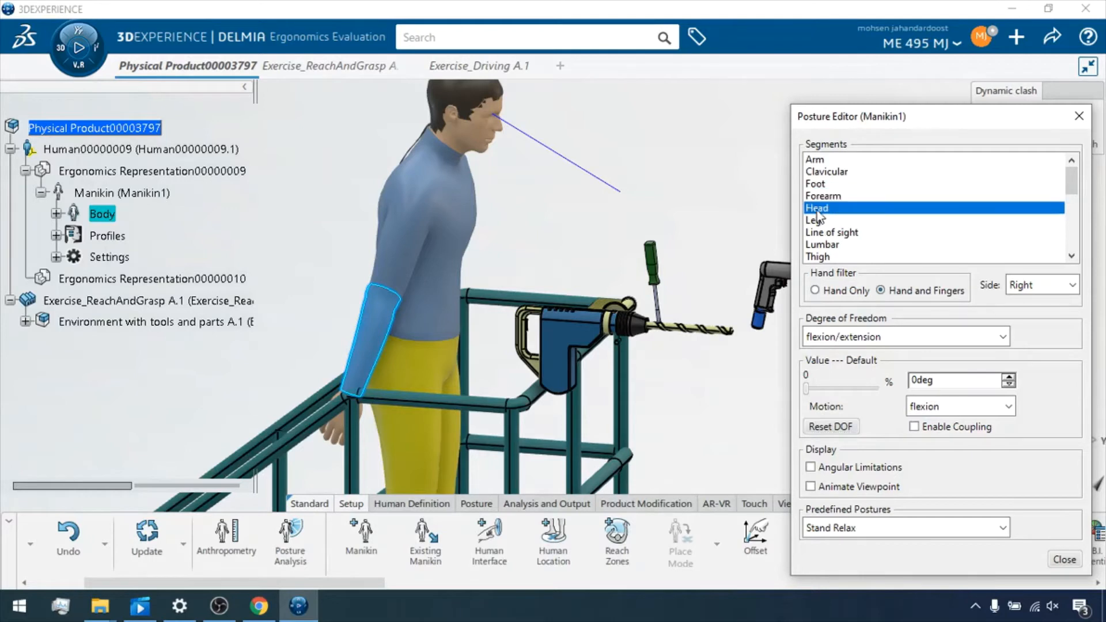
{"action": "left_click", "coordinate": [863, 336]}
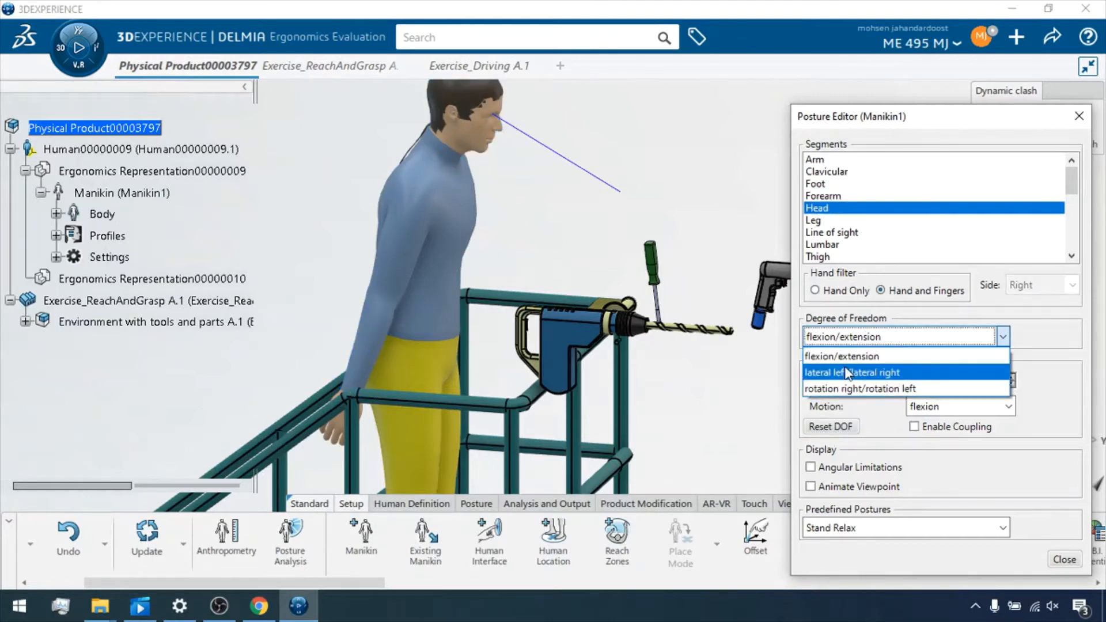
{"action": "left_click", "coordinate": [853, 371]}
{"action": "left_click", "coordinate": [853, 338]}
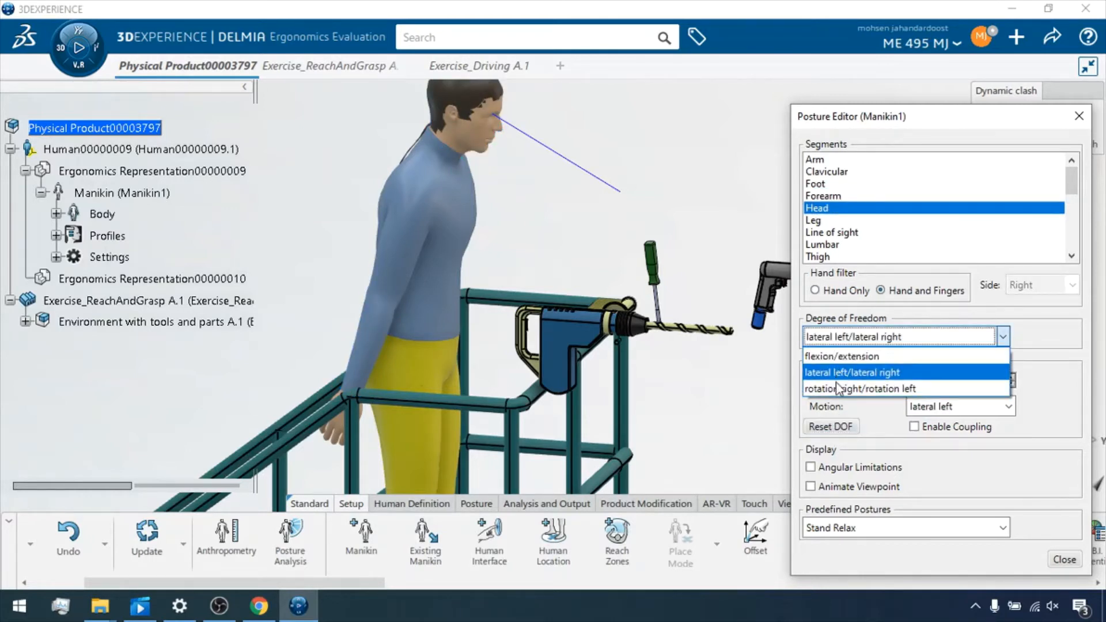
{"action": "left_click", "coordinate": [836, 403]}
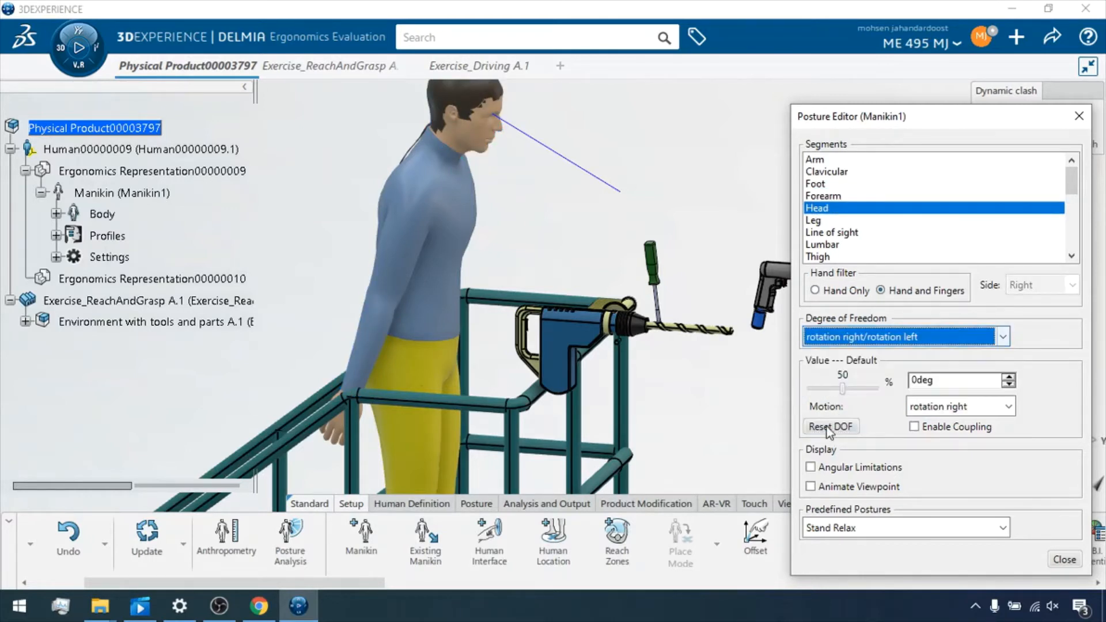
- Reset the line of sight's up/down and lateral left/lateral right degrees of freedom
{"action": "left_click", "coordinate": [822, 232]}
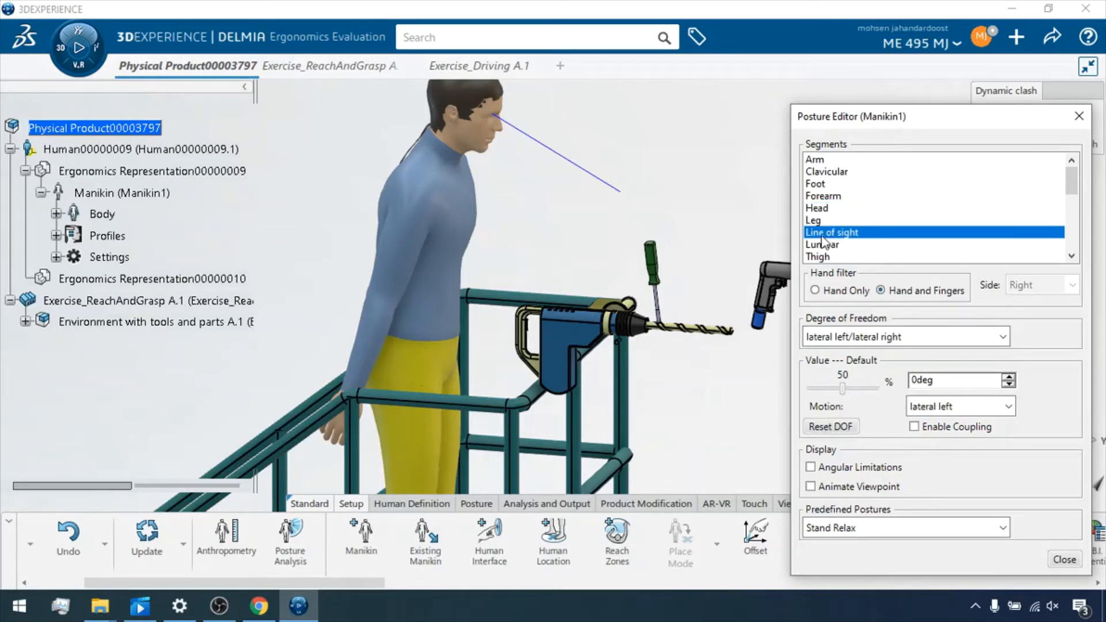
{"action": "left_click", "coordinate": [849, 339]}
{"action": "left_click", "coordinate": [844, 357]}
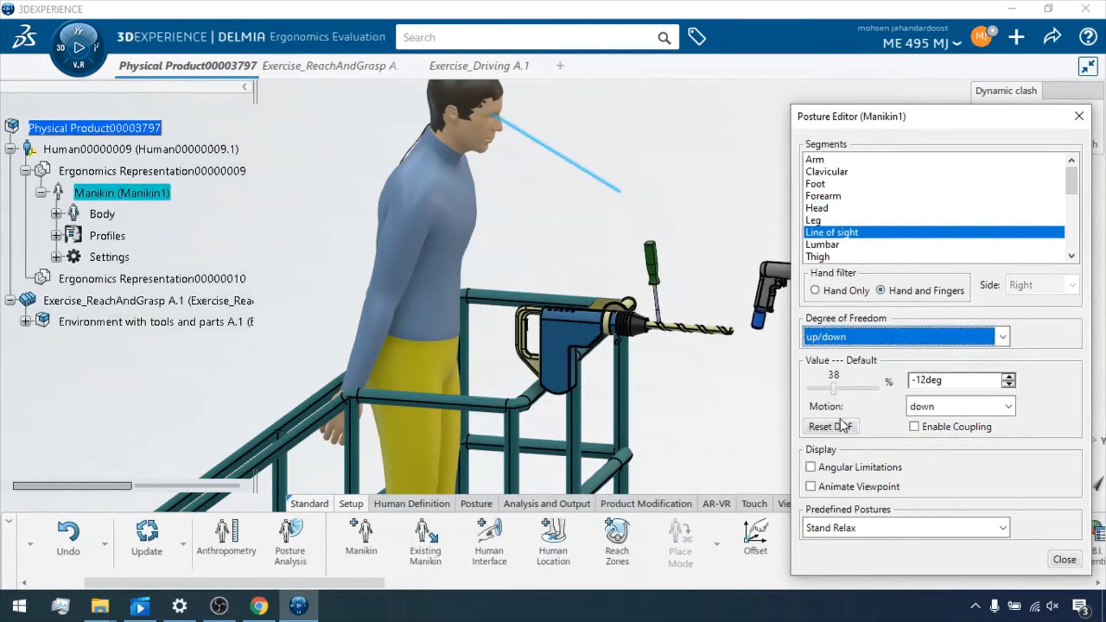
{"action": "left_click", "coordinate": [851, 338]}
{"action": "left_click", "coordinate": [843, 372]}
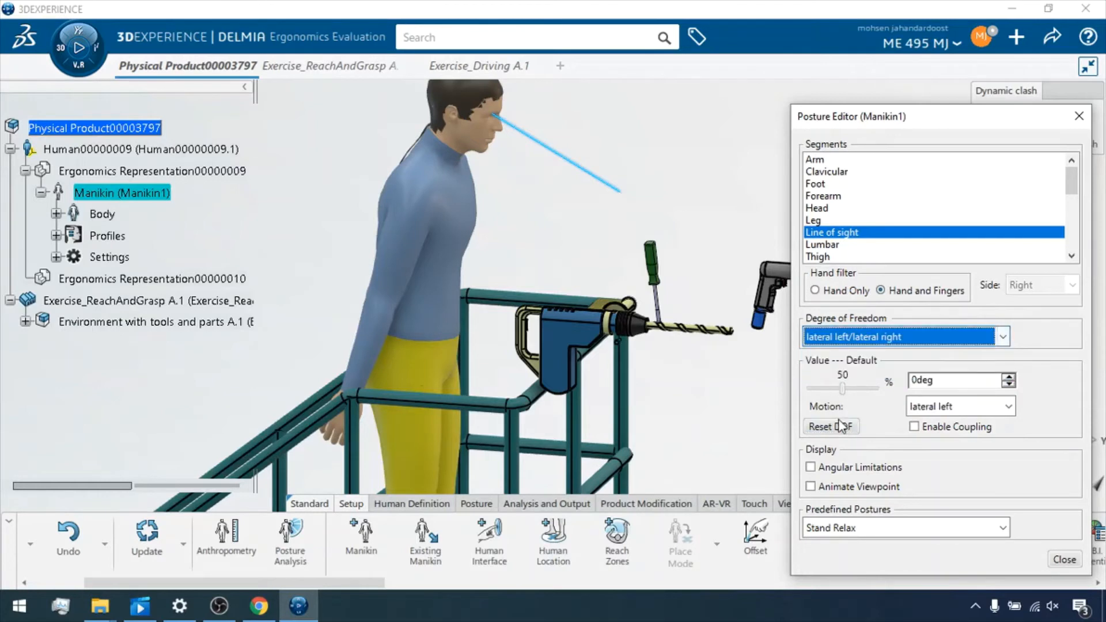
- Reset the lumbar segment's lateral left/lateral right and rotation right/rotation left degrees of freedom
{"action": "left_click", "coordinate": [829, 247]}
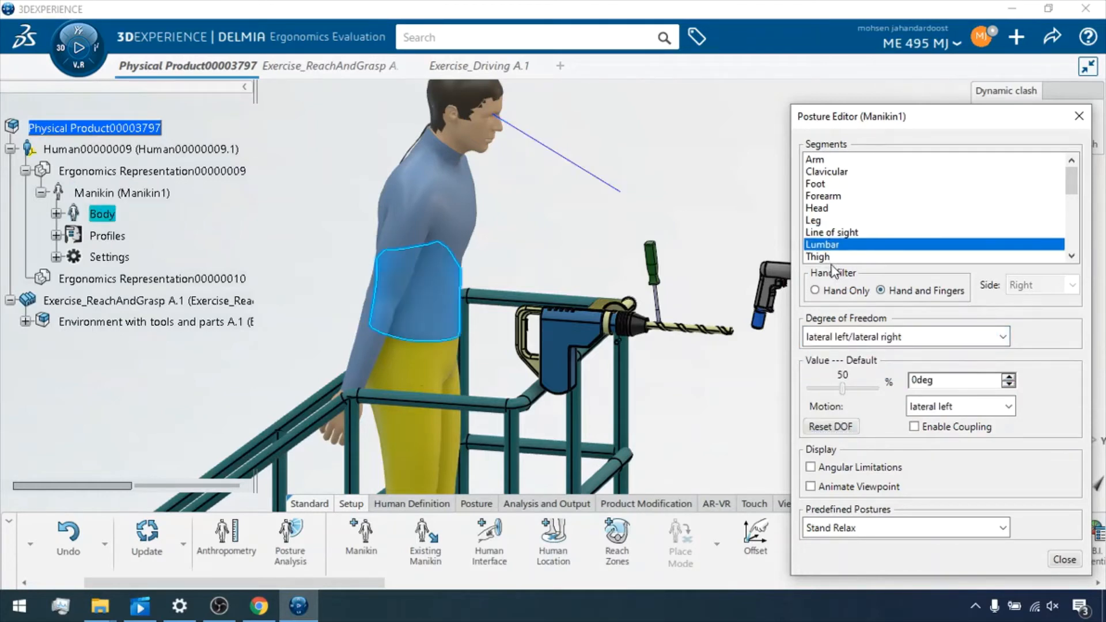
{"action": "left_click", "coordinate": [851, 338]}
{"action": "left_click", "coordinate": [845, 373]}
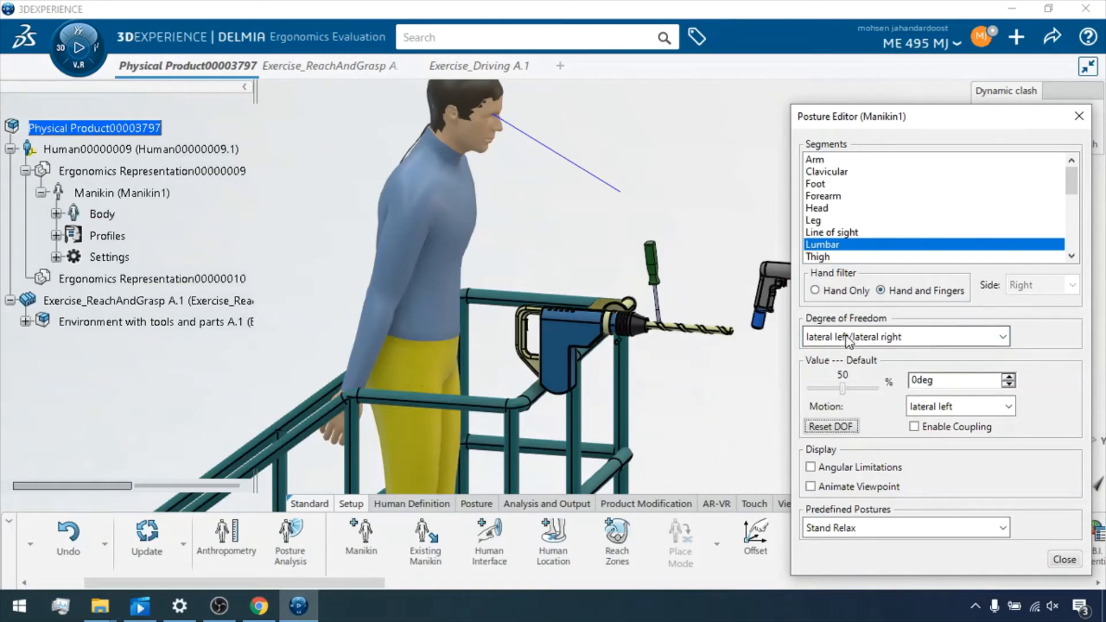
{"action": "left_click", "coordinate": [843, 337]}
{"action": "left_click", "coordinate": [840, 391]}
{"action": "left_click", "coordinate": [830, 426]}
- Reset the right thigh's abduction/adduction and medial/lateral rotation, then close the Posture Editor
{"action": "left_click", "coordinate": [828, 257]}
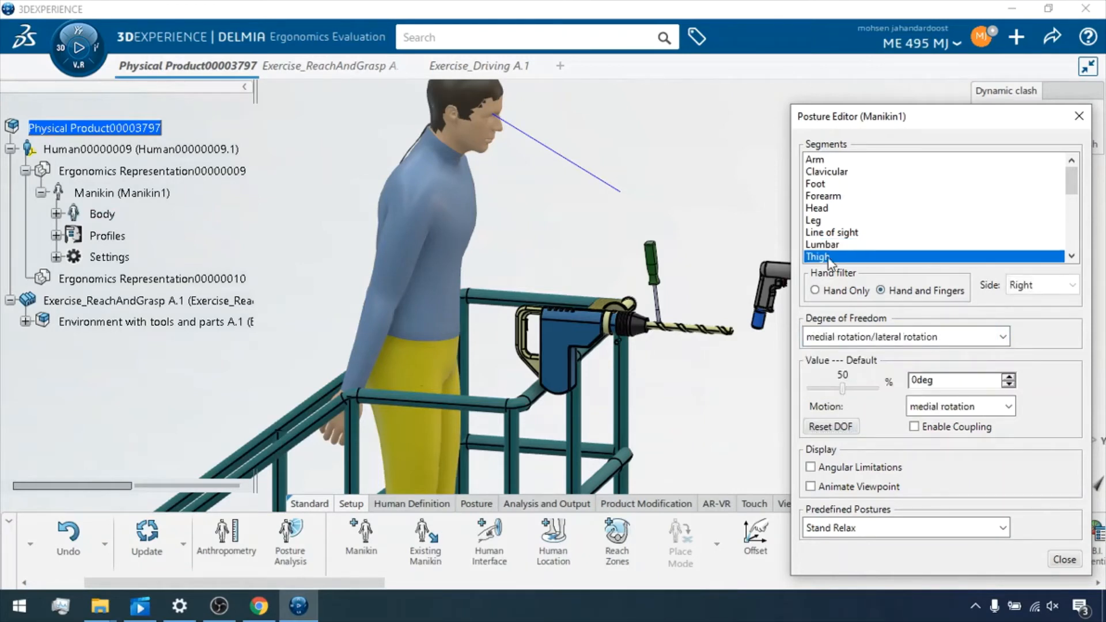
{"action": "left_click", "coordinate": [847, 337]}
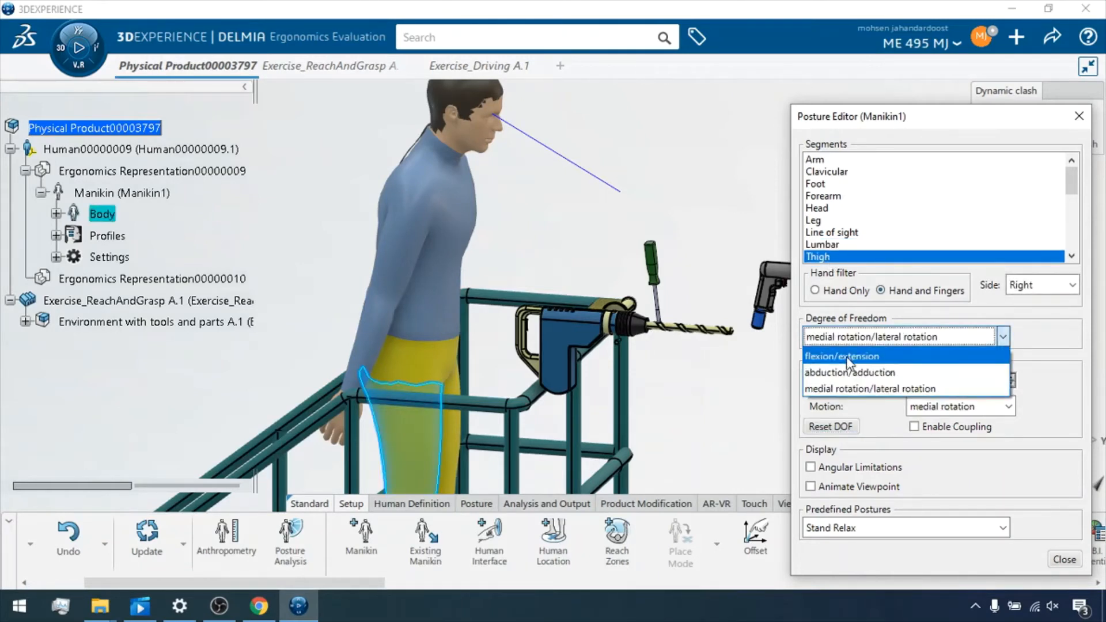
{"action": "left_click", "coordinate": [842, 368]}
{"action": "left_click", "coordinate": [845, 426]}
{"action": "left_click", "coordinate": [852, 336]}
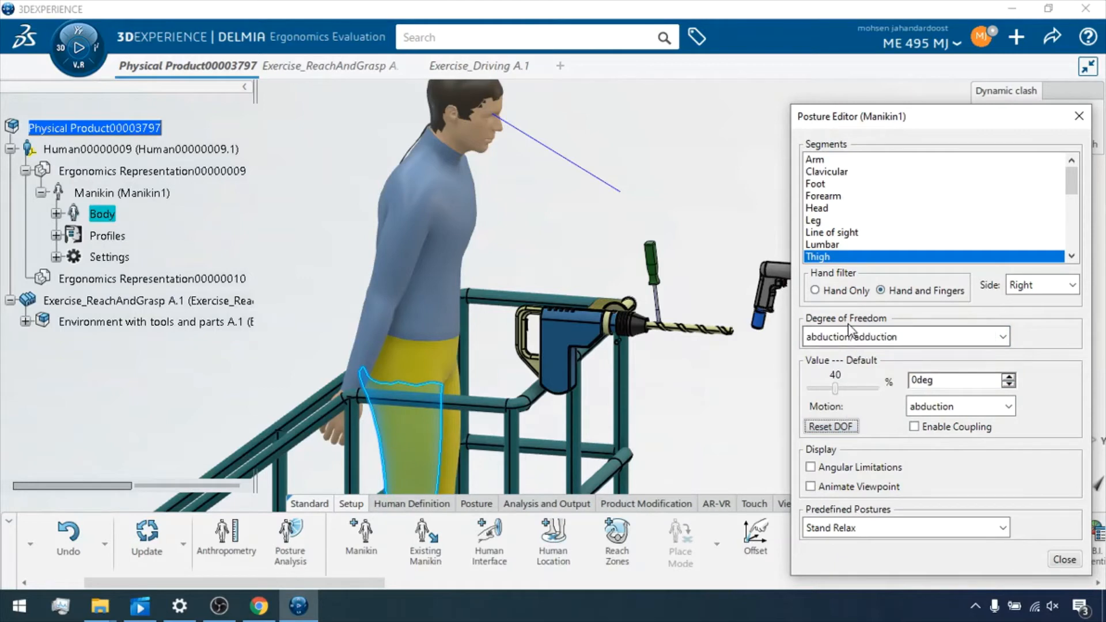
{"action": "left_click", "coordinate": [843, 385]}
{"action": "left_click", "coordinate": [830, 427]}
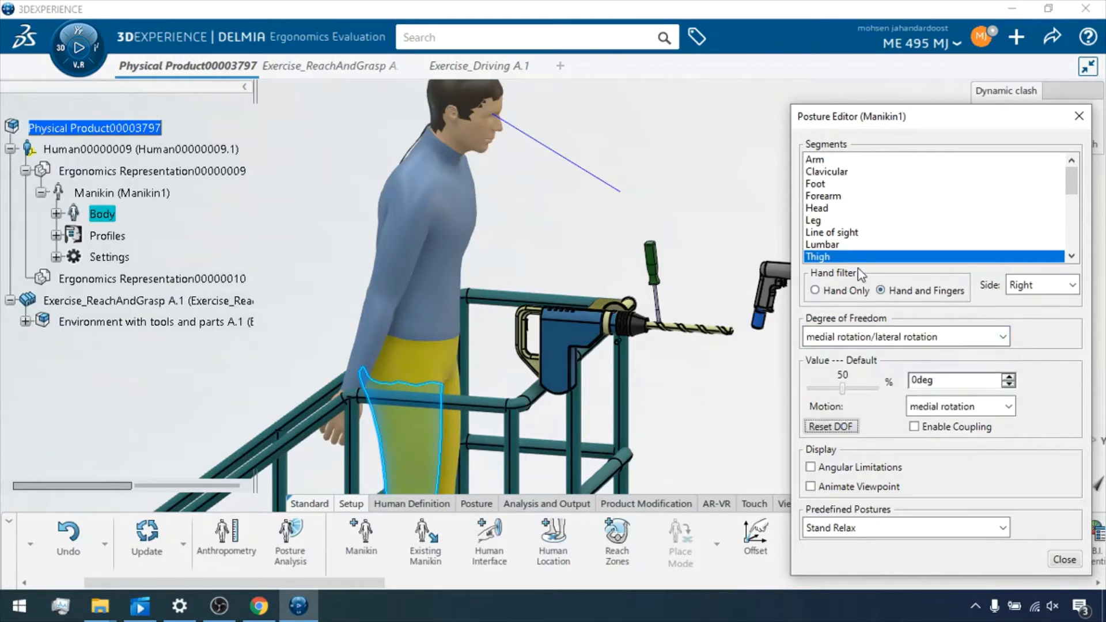
{"action": "left_click_drag", "start_coordinate": [1070, 185], "coordinate": [1070, 206]}
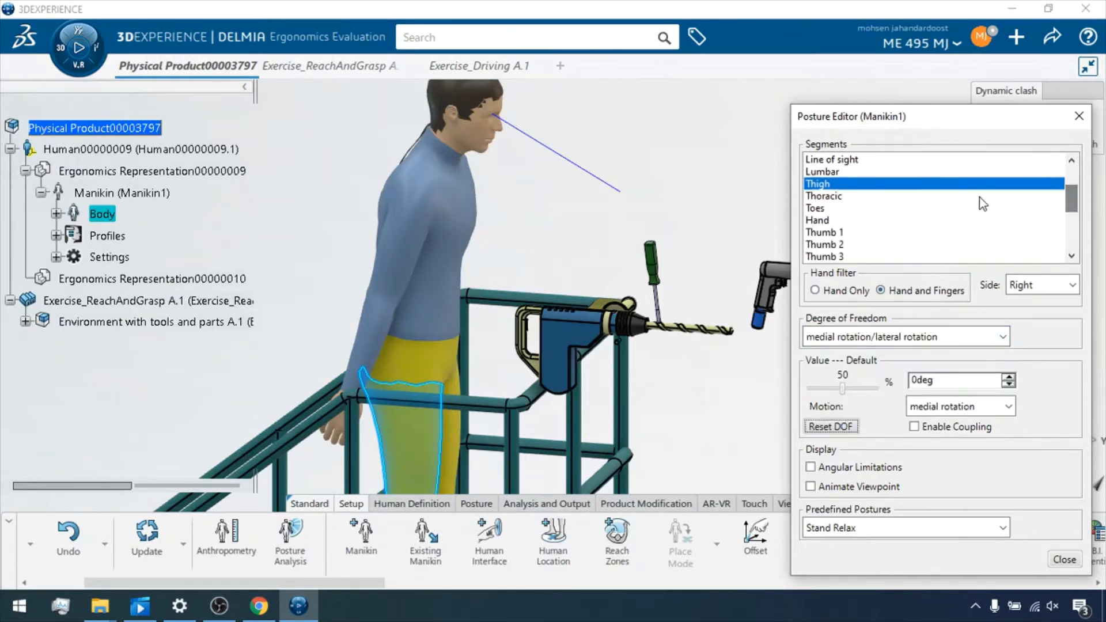
{"action": "left_click", "coordinate": [829, 197]}
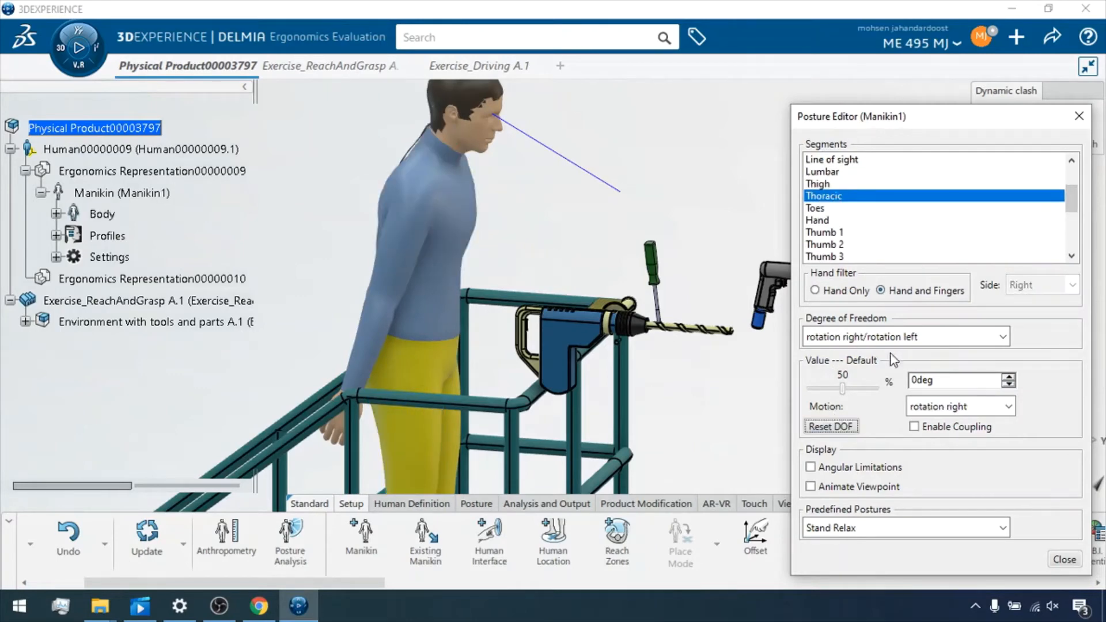
{"action": "left_click", "coordinate": [1078, 116]}
- Expand the manikin's Settings in the tree and try to open the properties of its Position
{"action": "middle_click_drag", "start_coordinate": [821, 196], "coordinate": [822, 117]}
{"action": "middle_click_drag", "start_coordinate": [672, 389], "coordinate": [764, 248]}
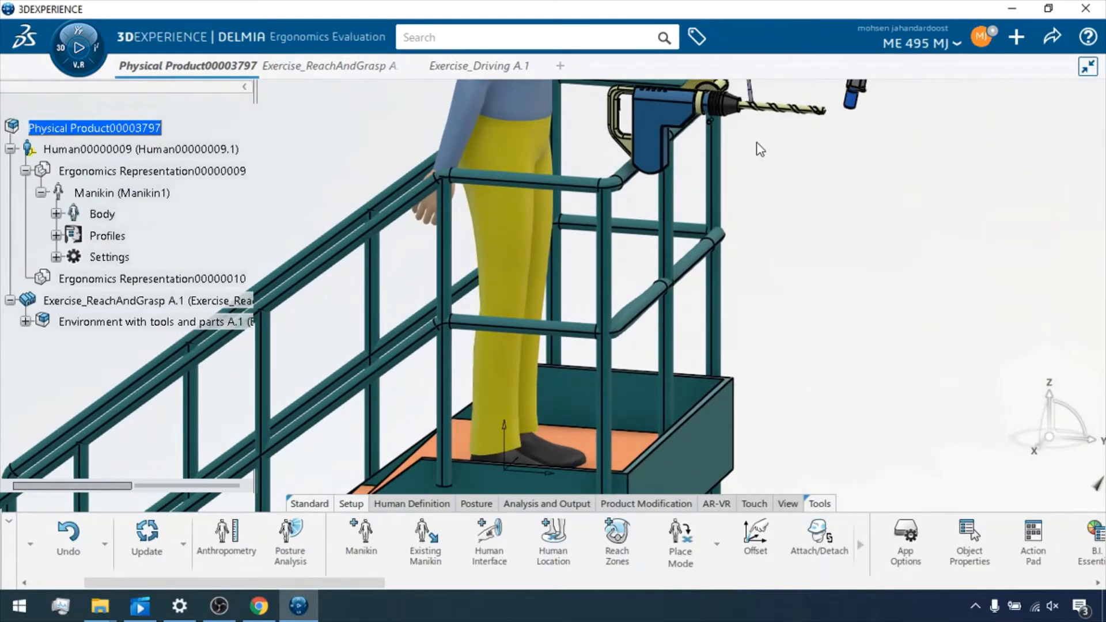
{"action": "middle_click_drag", "start_coordinate": [721, 190], "coordinate": [728, 319]}
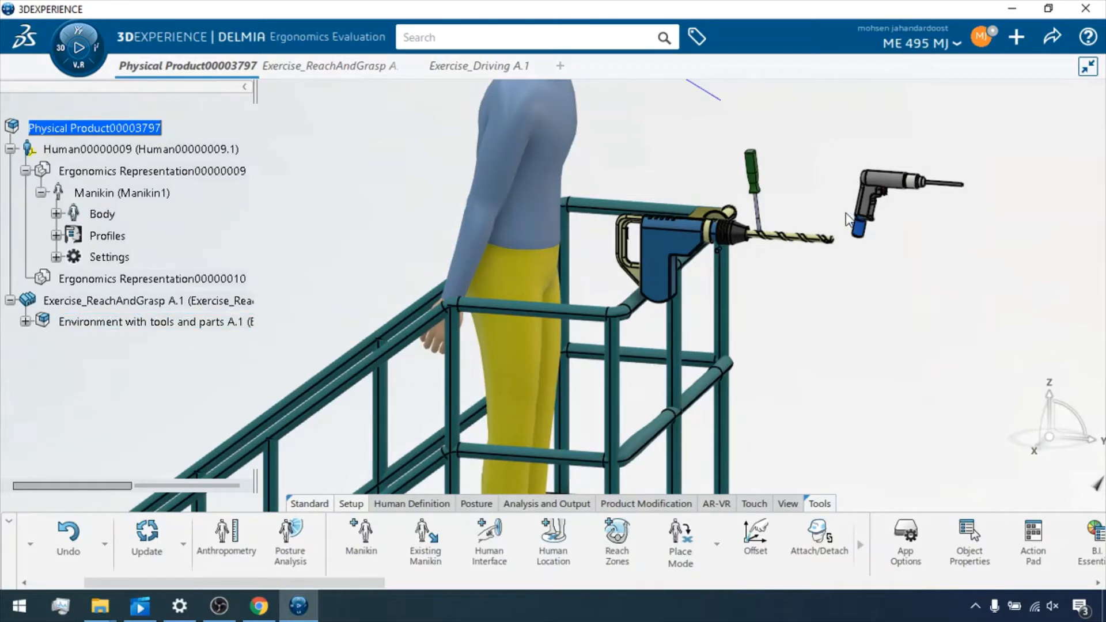
{"action": "middle_click_drag", "start_coordinate": [721, 267], "coordinate": [665, 250]}
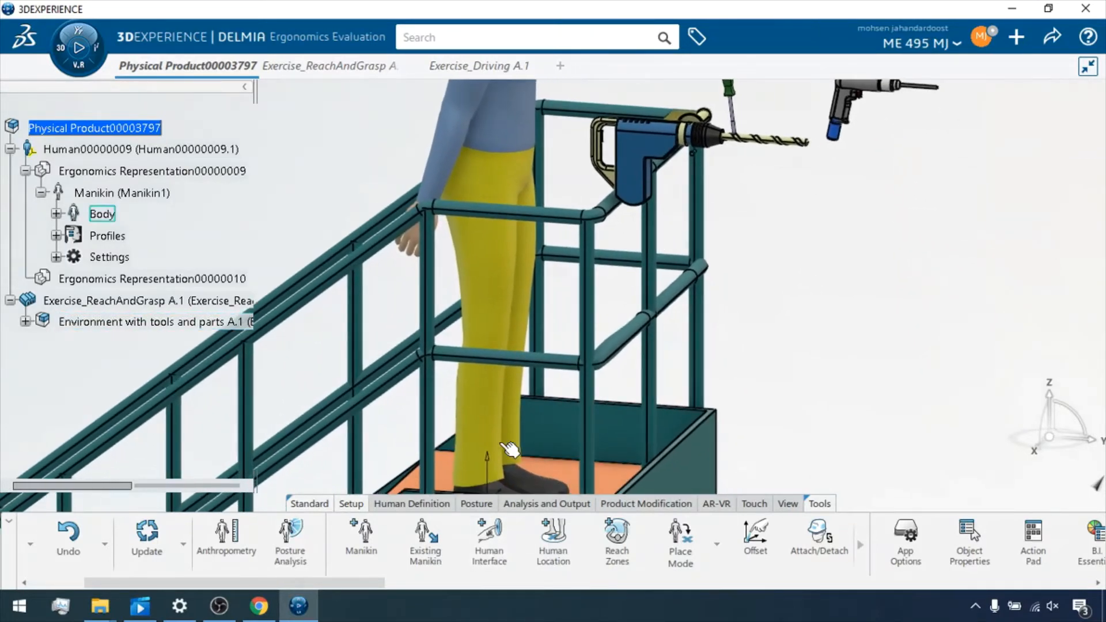
{"action": "middle_click_drag", "start_coordinate": [515, 432], "coordinate": [523, 381]}
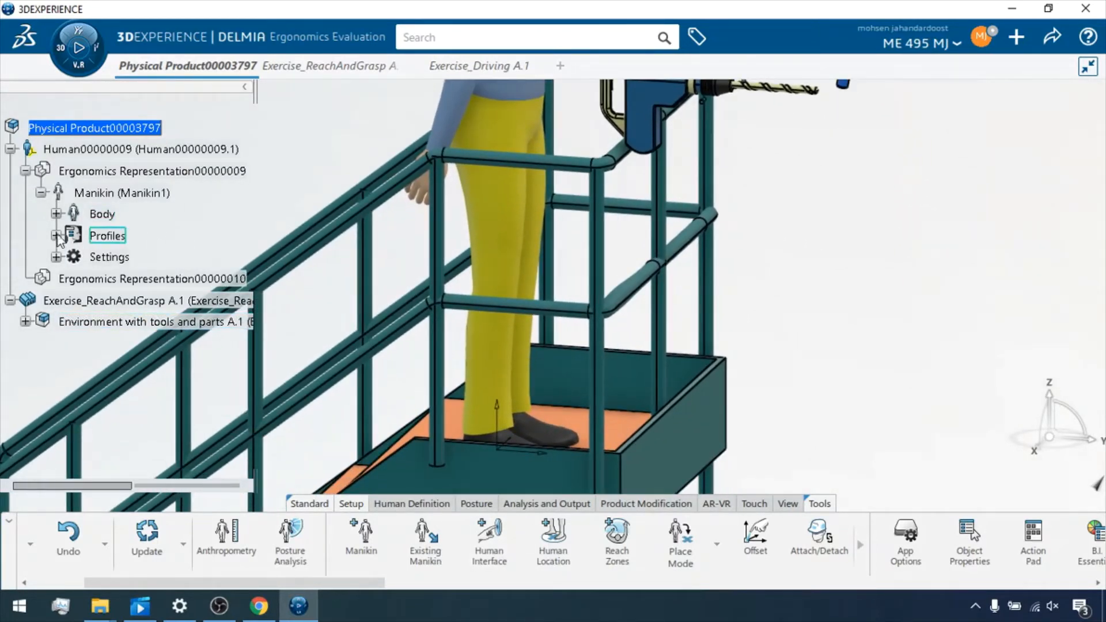
{"action": "left_click", "coordinate": [56, 257]}
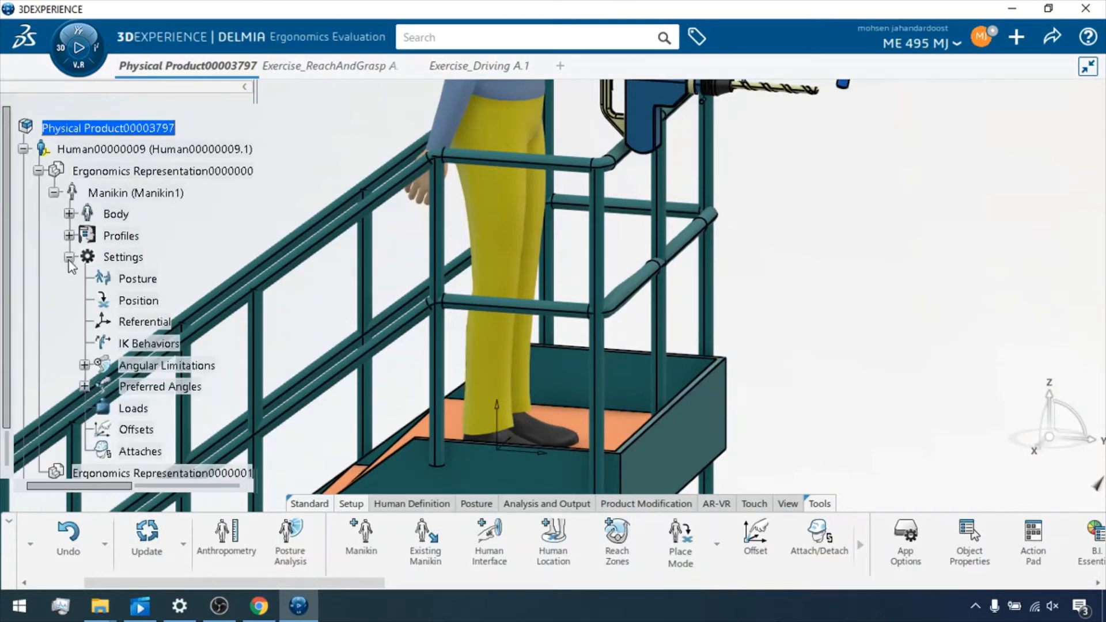
{"action": "right_click", "coordinate": [140, 304]}
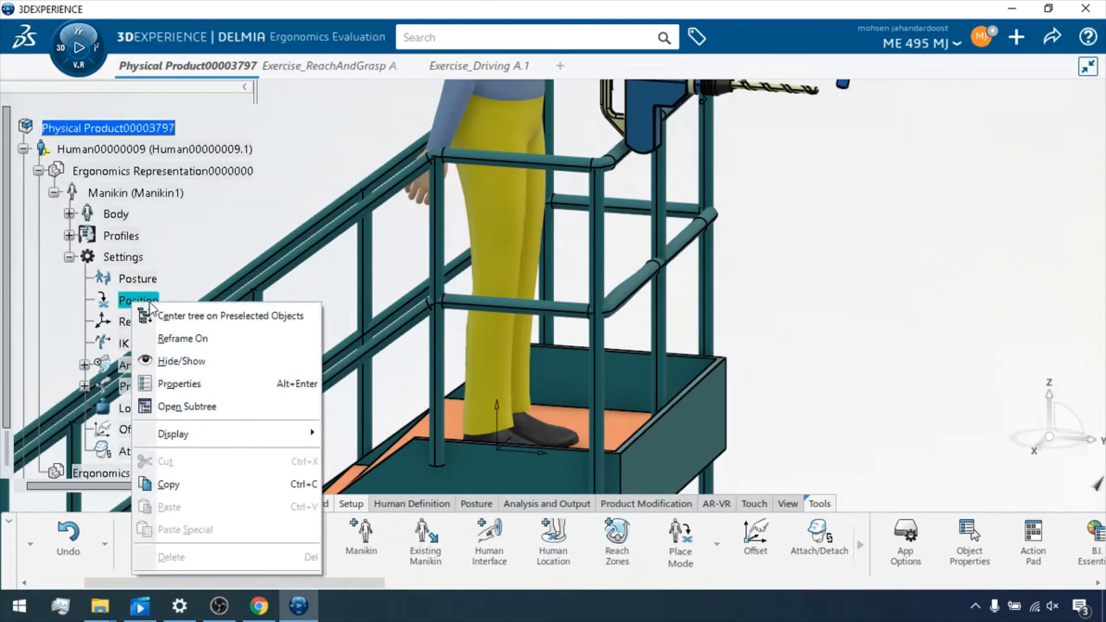
{"action": "left_click", "coordinate": [172, 383]}
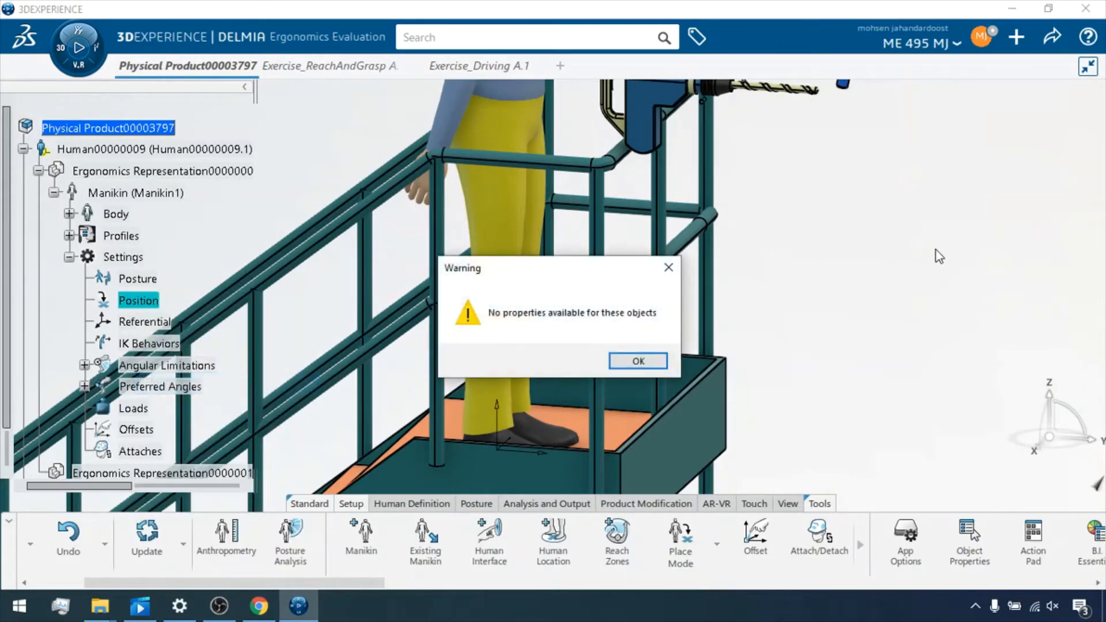
{"action": "left_click", "coordinate": [638, 361]}
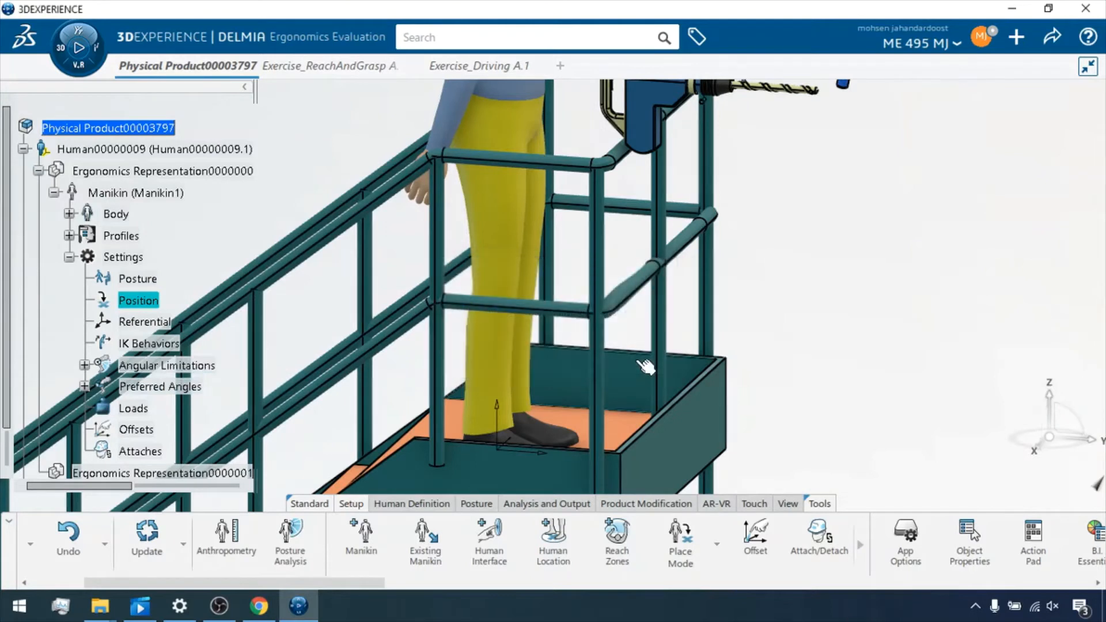
- Collapse the manikin's Settings branch in the tree without changing its Position
{"action": "right_click", "coordinate": [141, 301]}
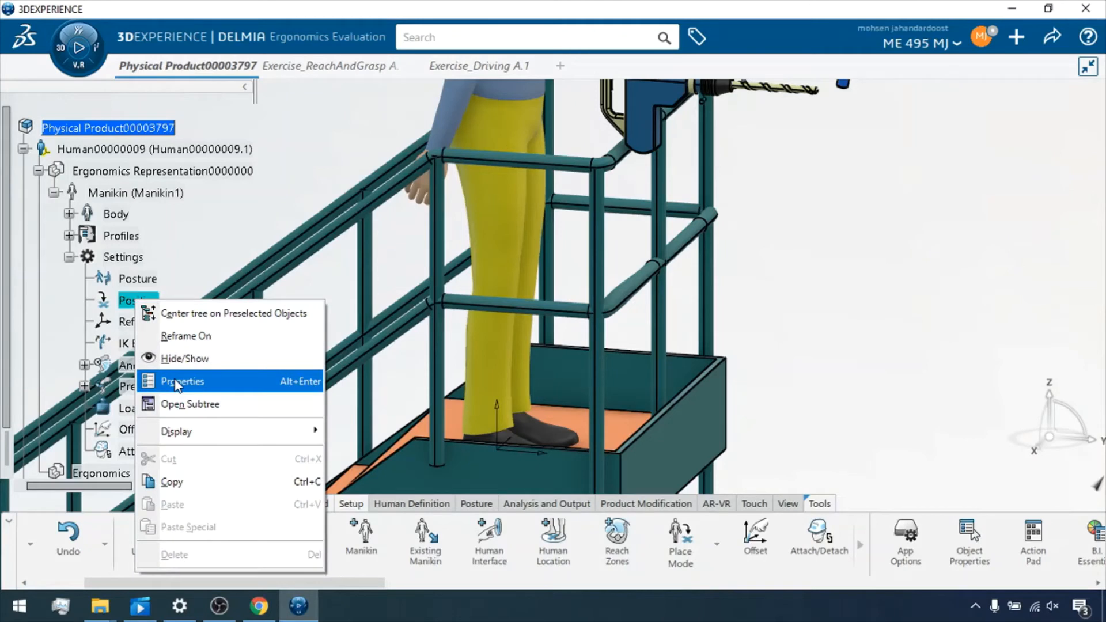
{"action": "left_click", "coordinate": [237, 242]}
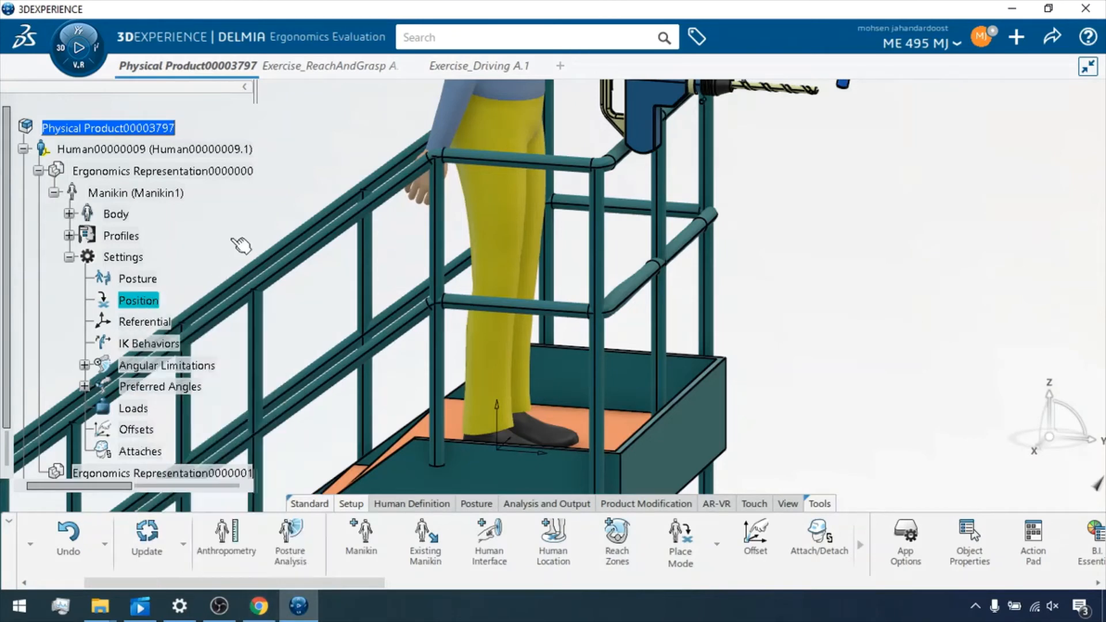
{"action": "double_click", "coordinate": [99, 256]}
{"action": "left_click", "coordinate": [83, 280]}
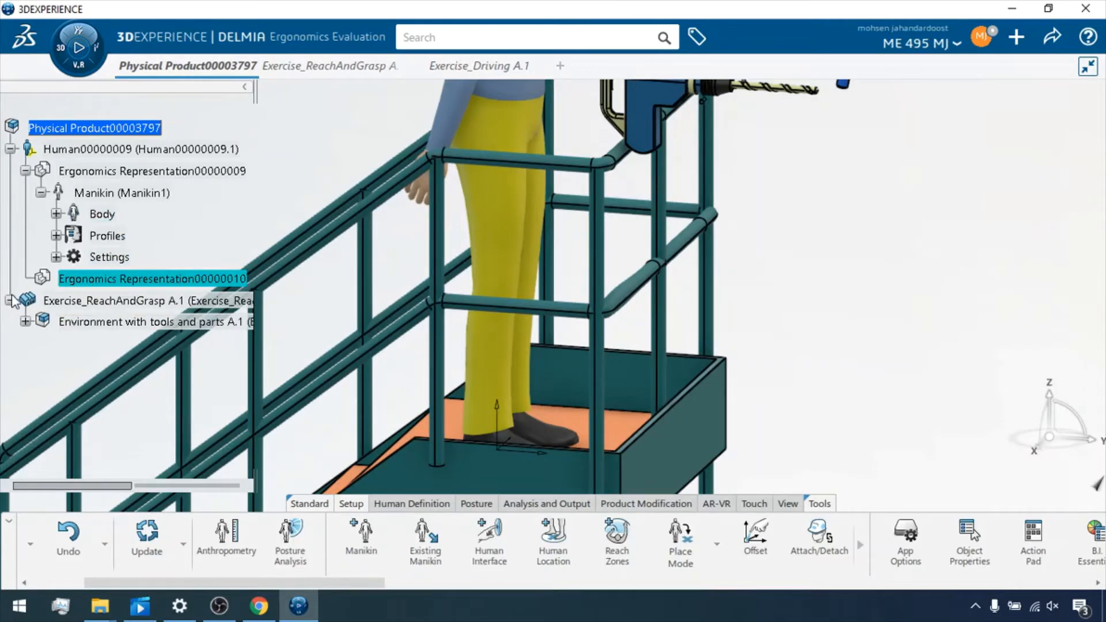
- Expand the exercise environment in the tree through Platform2 and Platform A.1 down to its Human Interface/Location contents, keeping Tools and parts collapsed
{"action": "left_click", "coordinate": [25, 323]}
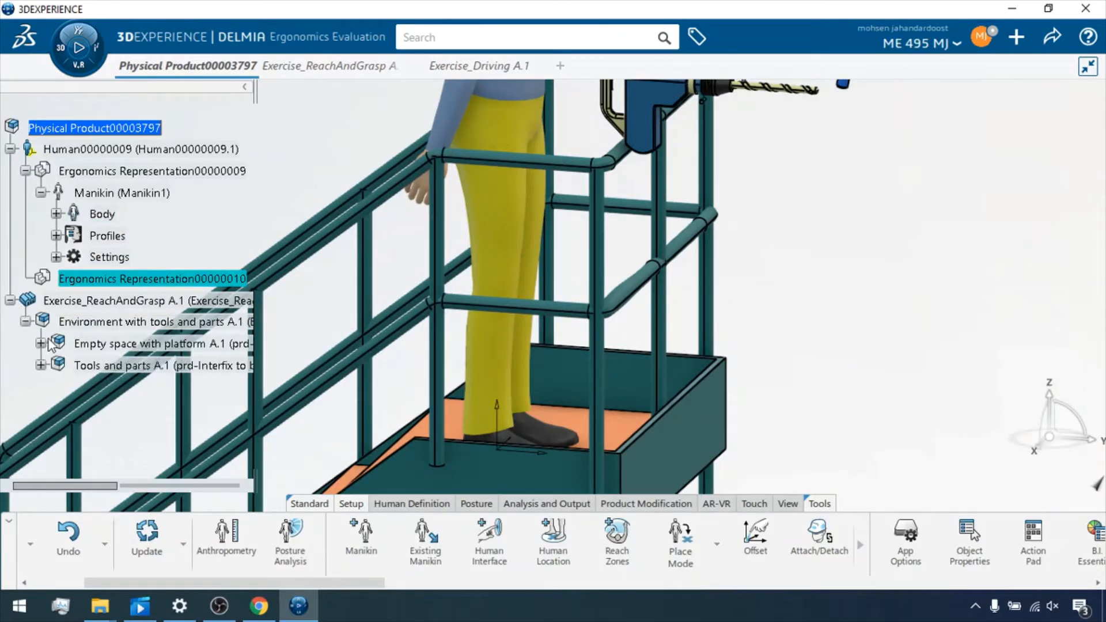
{"action": "left_click", "coordinate": [41, 343]}
{"action": "left_click", "coordinate": [41, 408]}
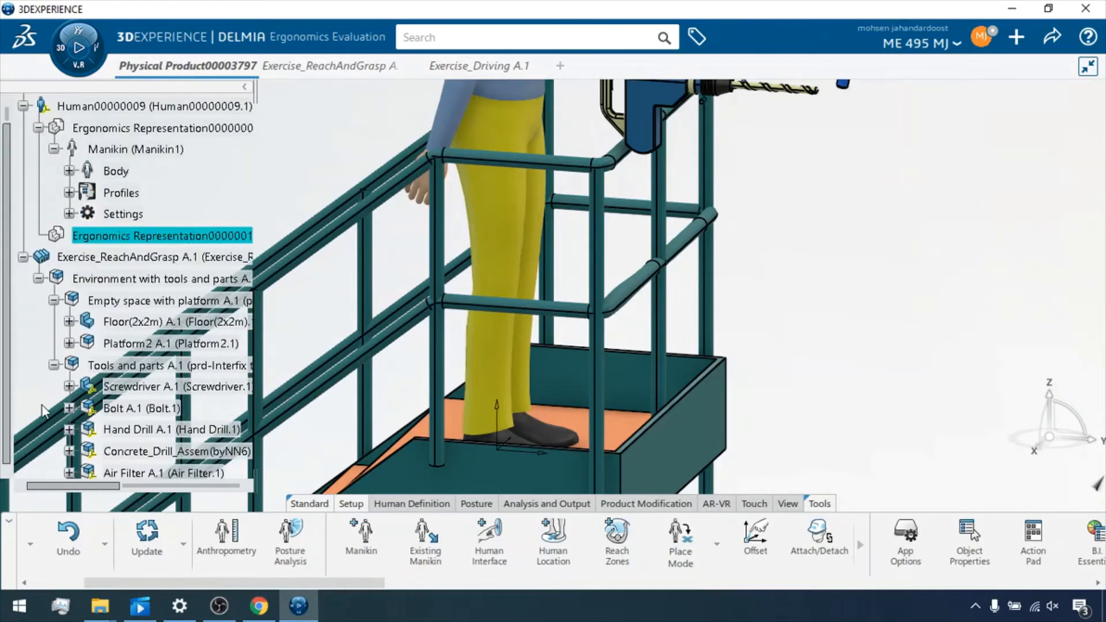
{"action": "left_click", "coordinate": [54, 366]}
{"action": "left_click", "coordinate": [69, 344]}
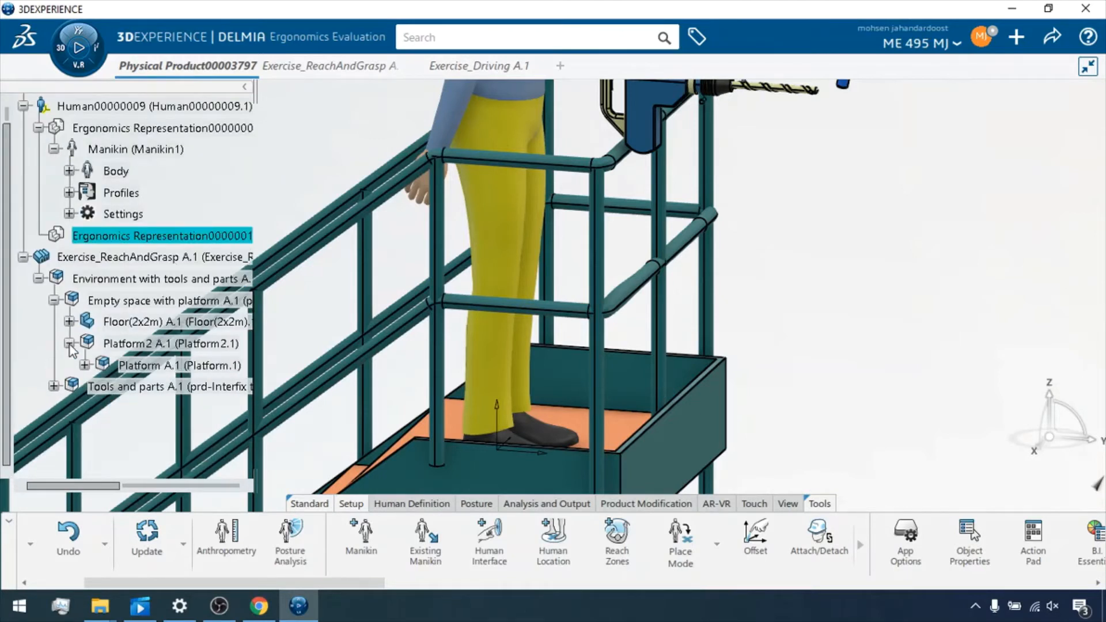
{"action": "left_click", "coordinate": [85, 365]}
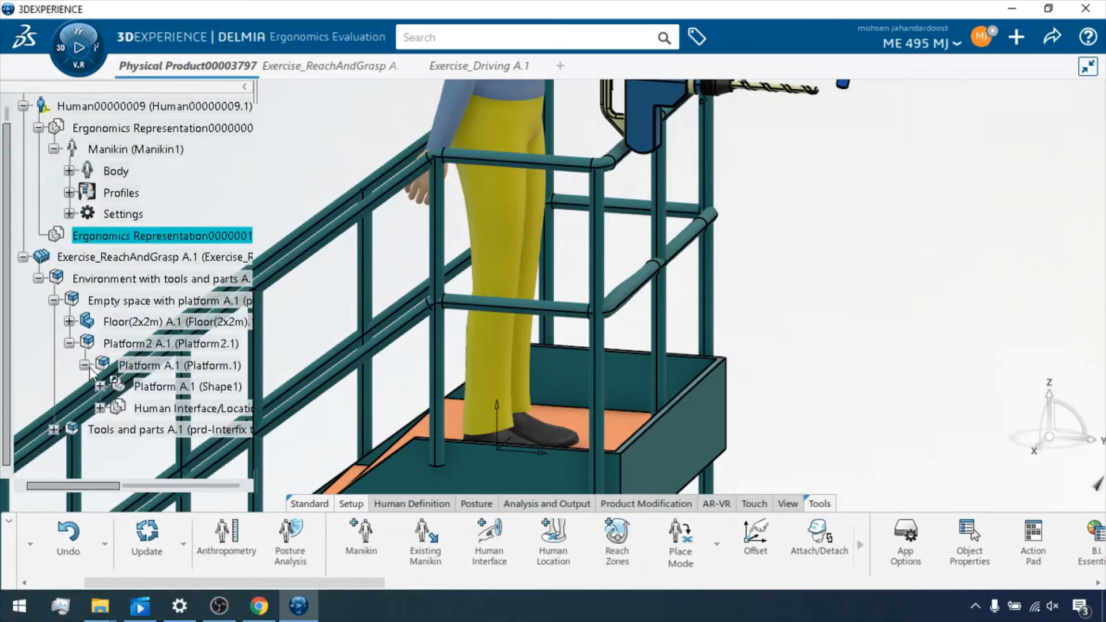
{"action": "left_click", "coordinate": [101, 409]}
- Try to open the definition of HumanLocation2 under Platform A.1
{"action": "left_click", "coordinate": [147, 430]}
{"action": "right_click", "coordinate": [164, 436]}
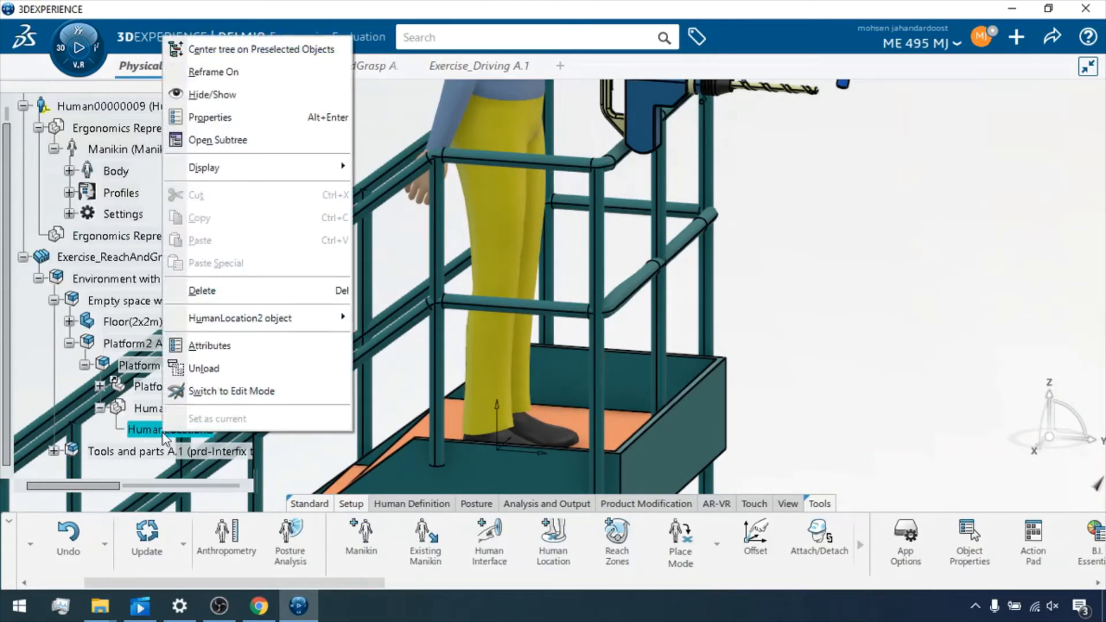
{"action": "mouse_move", "coordinate": [228, 324]}
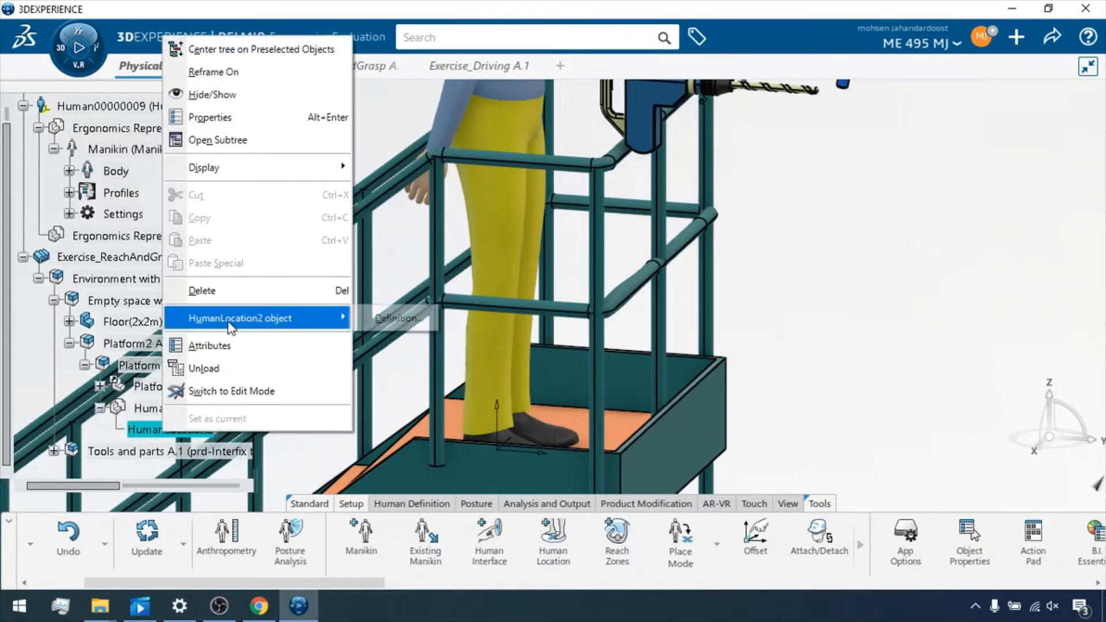
{"action": "left_click", "coordinate": [389, 317]}
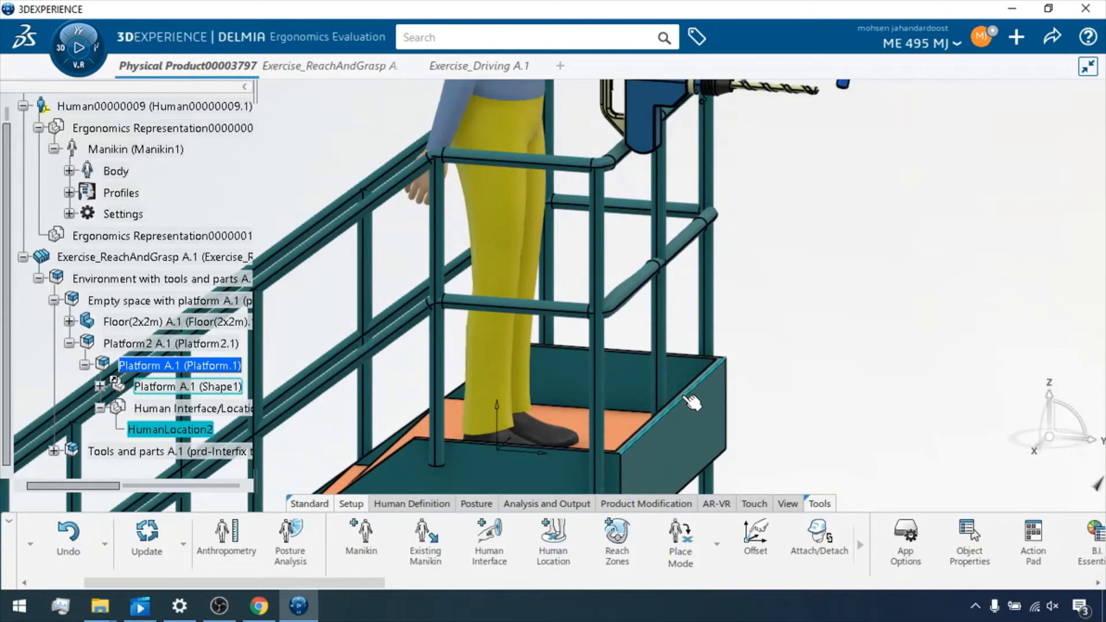
- Check the options of the platform's Human Interface/Location node and try to switch HumanLocation2 to edit mode
{"action": "left_click", "coordinate": [181, 410]}
{"action": "right_click", "coordinate": [180, 412]}
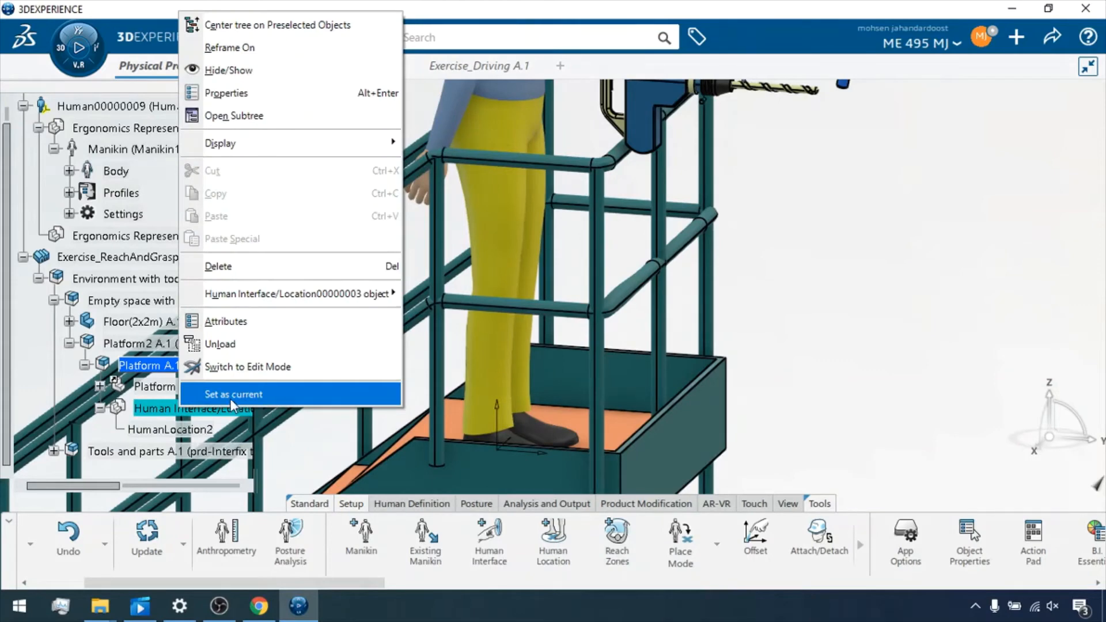
{"action": "left_click", "coordinate": [195, 430]}
{"action": "left_click", "coordinate": [194, 431]}
{"action": "right_click", "coordinate": [191, 431]}
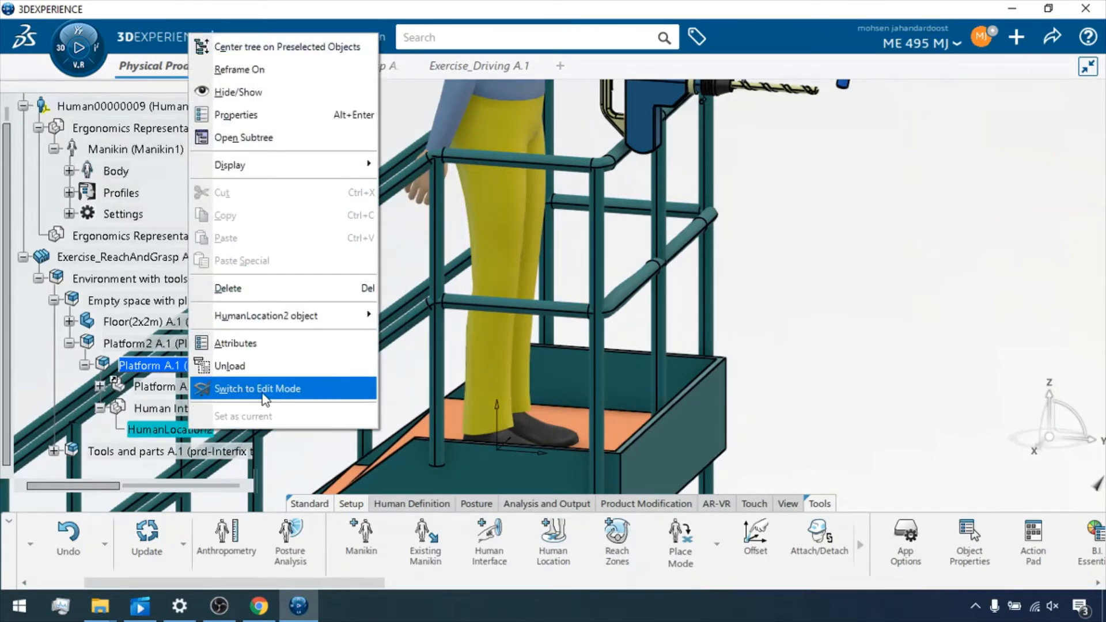
{"action": "left_click", "coordinate": [293, 390]}
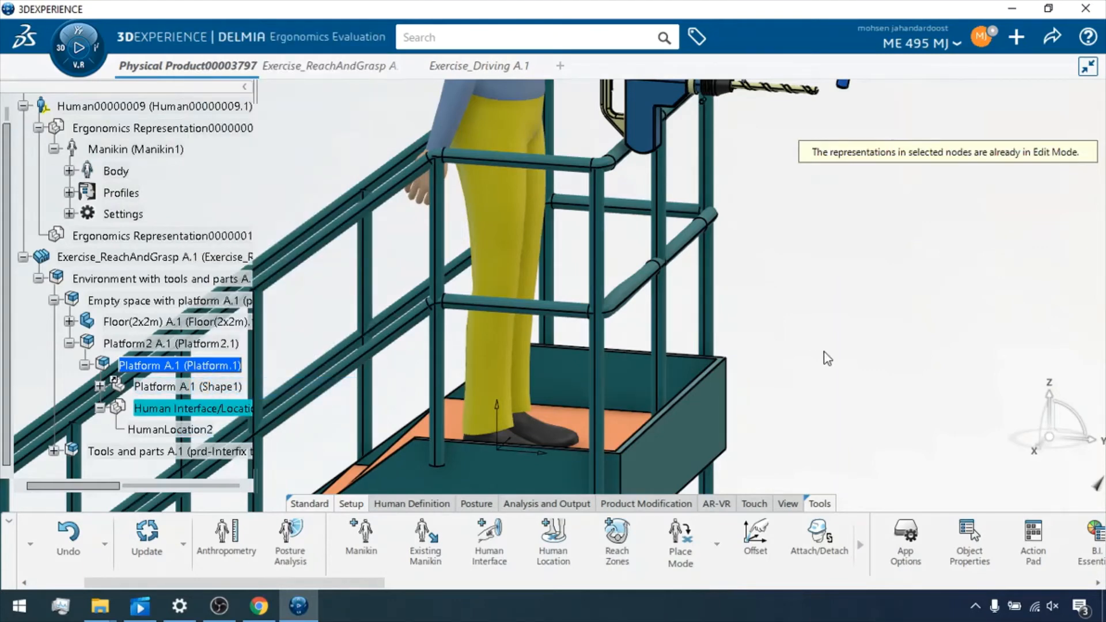
- Look closely at the manikin's feet on the platform, view the attributes of HumanLocation2, and close them
{"action": "middle_click_drag", "start_coordinate": [823, 351], "coordinate": [867, 175]}
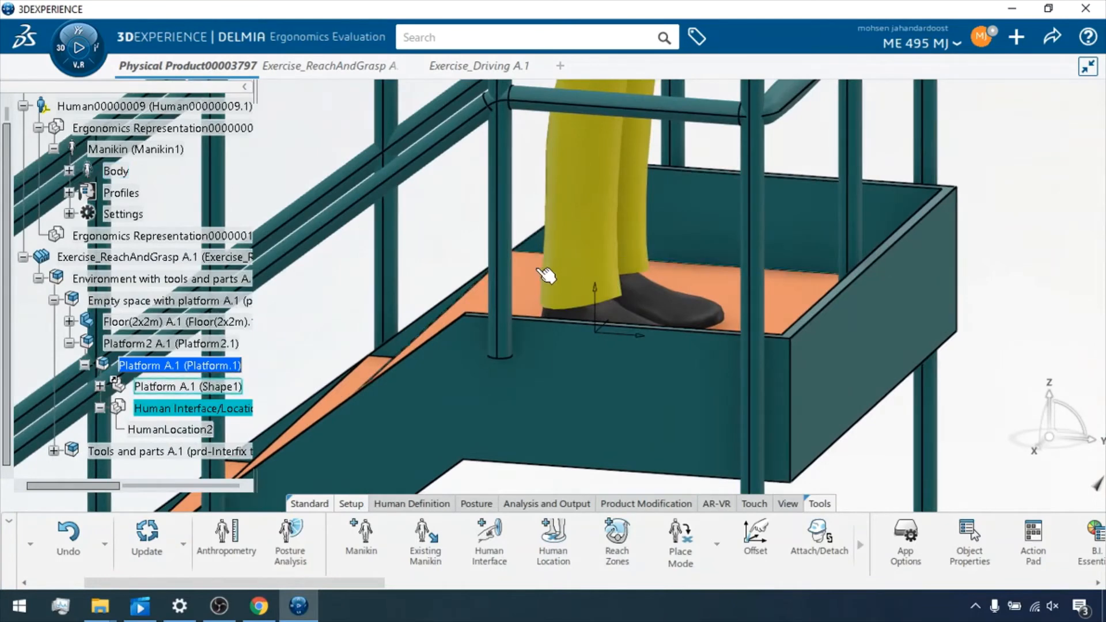
{"action": "middle_click_drag", "start_coordinate": [537, 275], "coordinate": [707, 308]}
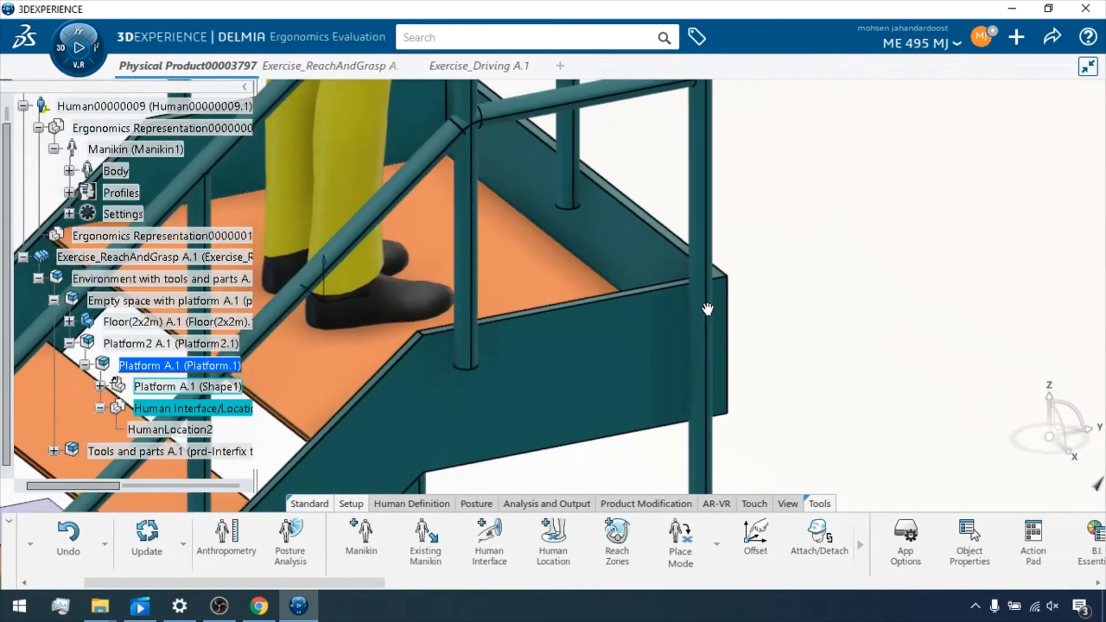
{"action": "middle_click_drag", "start_coordinate": [570, 266], "coordinate": [681, 226]}
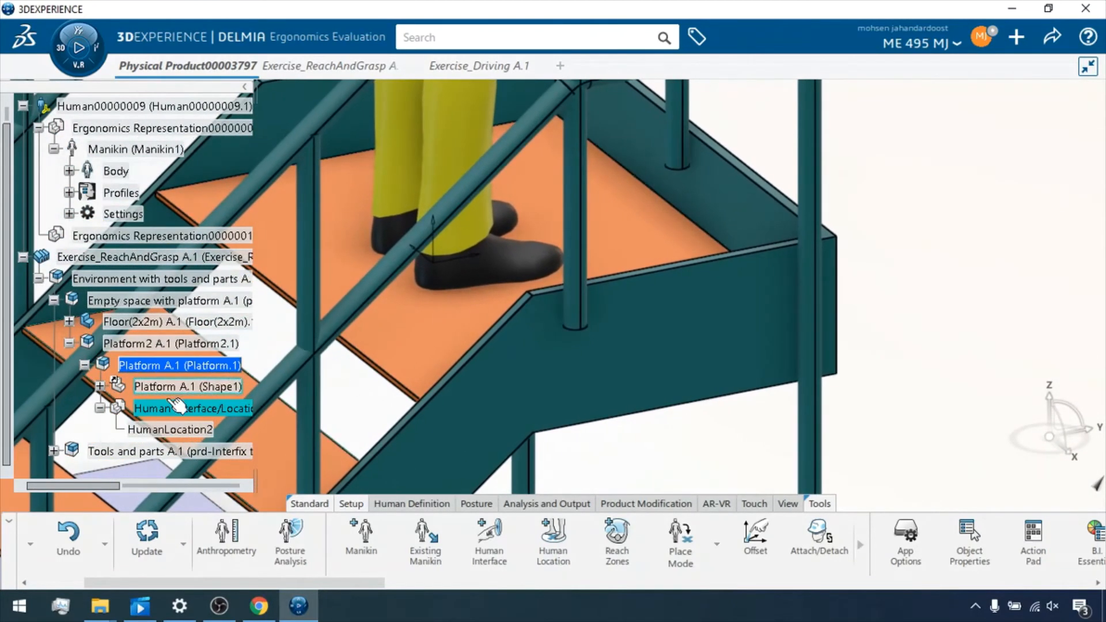
{"action": "left_click", "coordinate": [173, 432]}
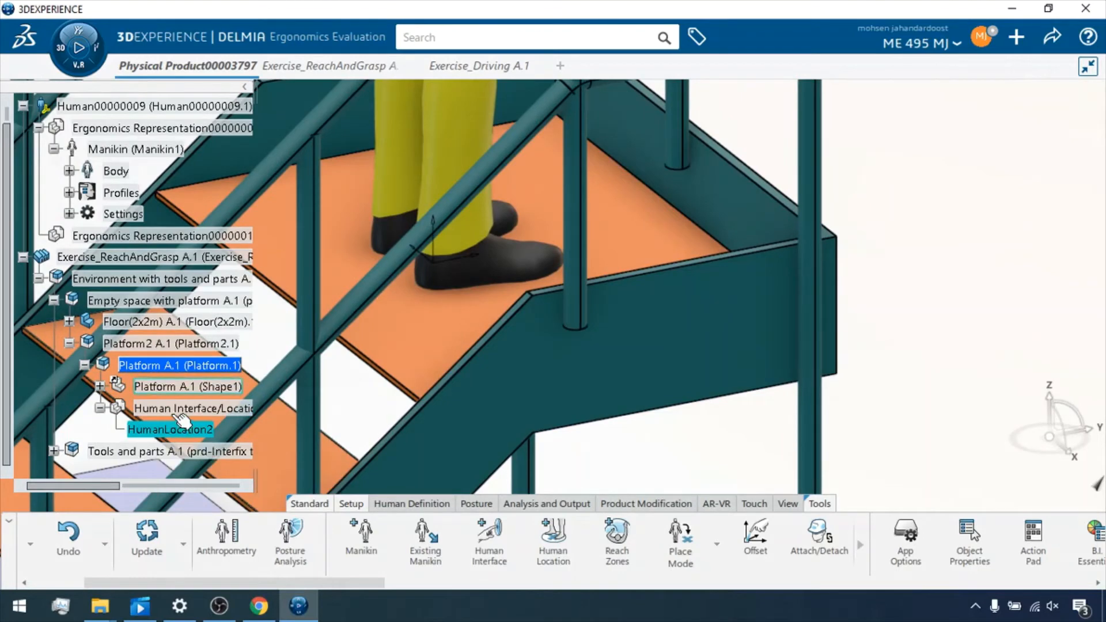
{"action": "right_click", "coordinate": [164, 437]}
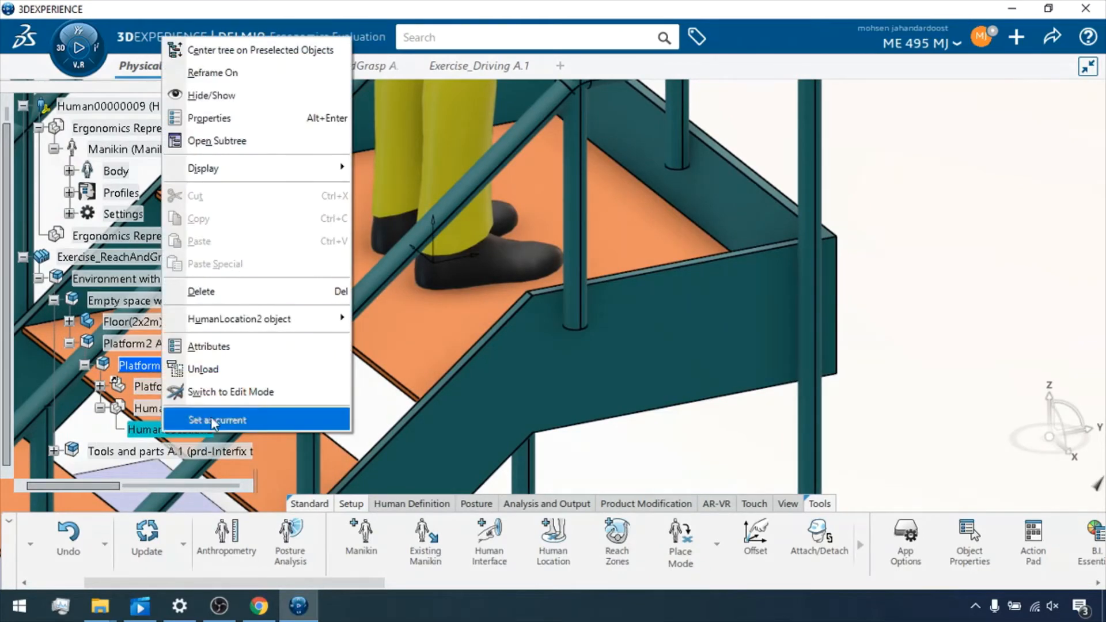
{"action": "left_click", "coordinate": [209, 346]}
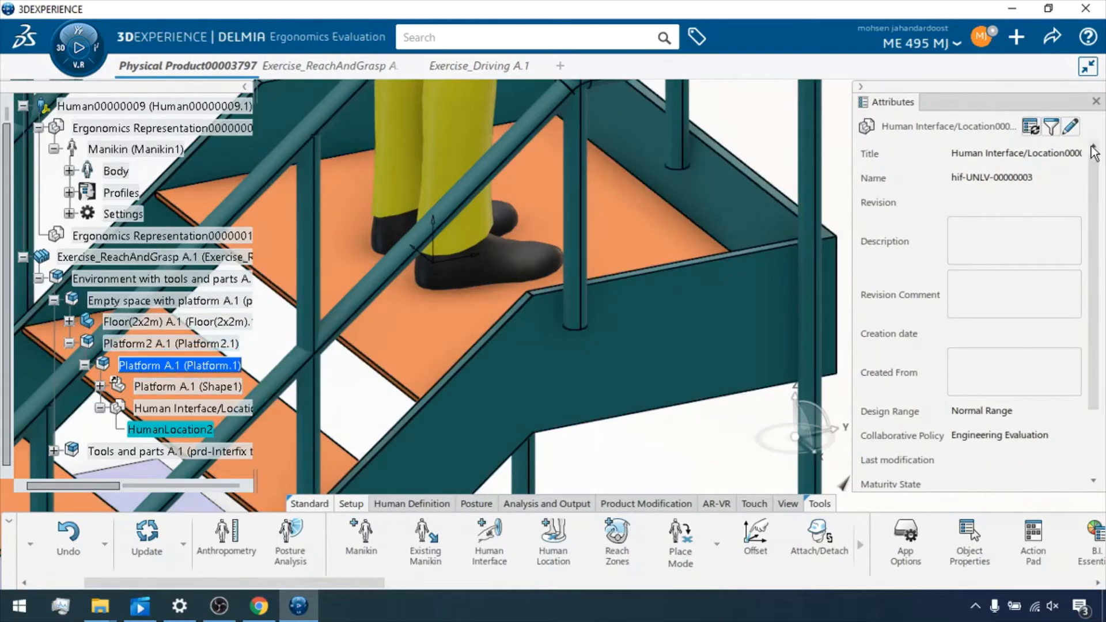
{"action": "left_click", "coordinate": [1096, 101]}
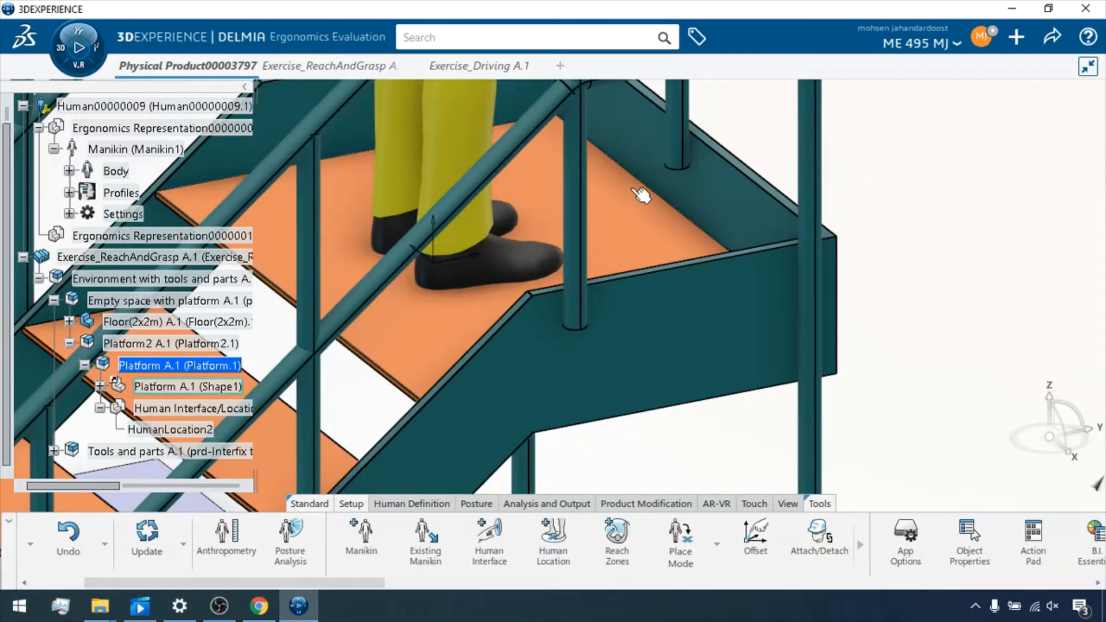
- Review the Feature Properties and Space References in the properties of HumanLocation2, then close the dialog
{"action": "left_click", "coordinate": [164, 429]}
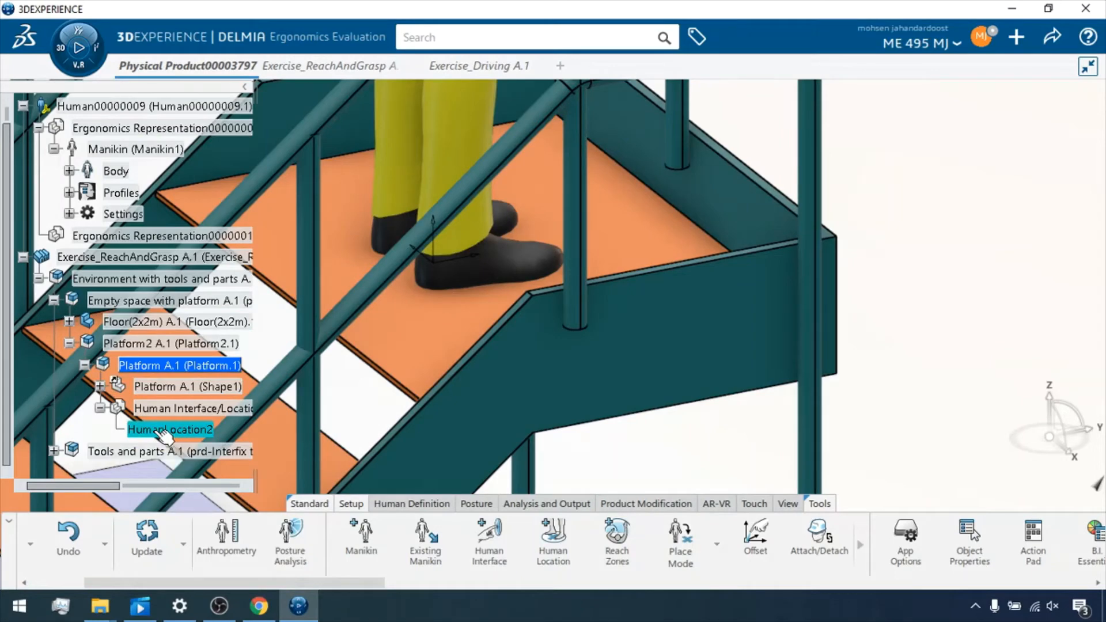
{"action": "right_click", "coordinate": [164, 433]}
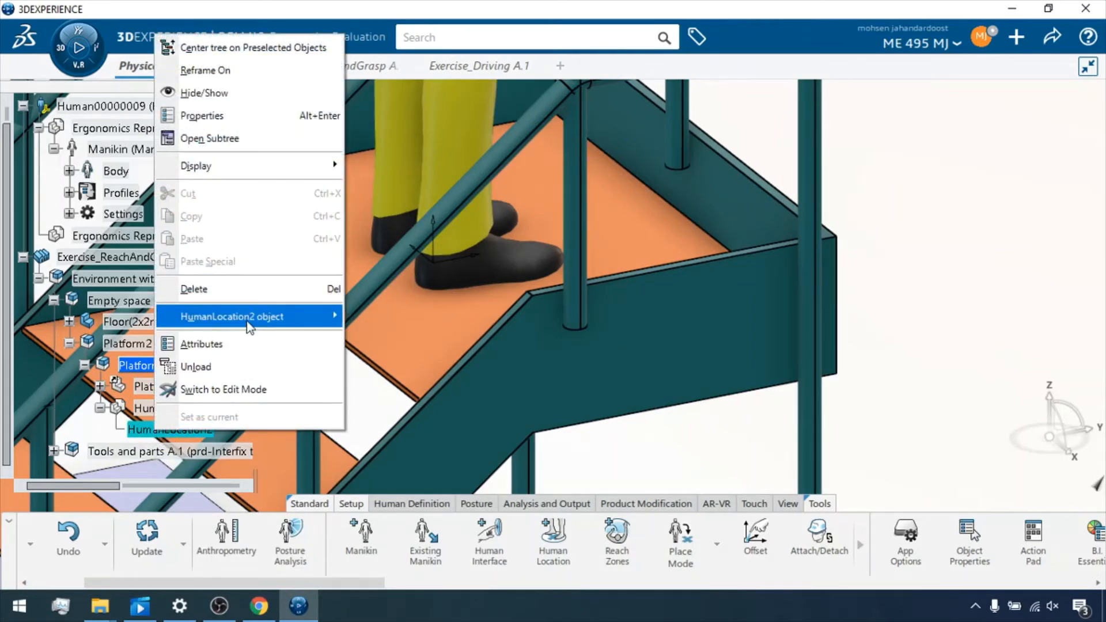
{"action": "mouse_move", "coordinate": [250, 326]}
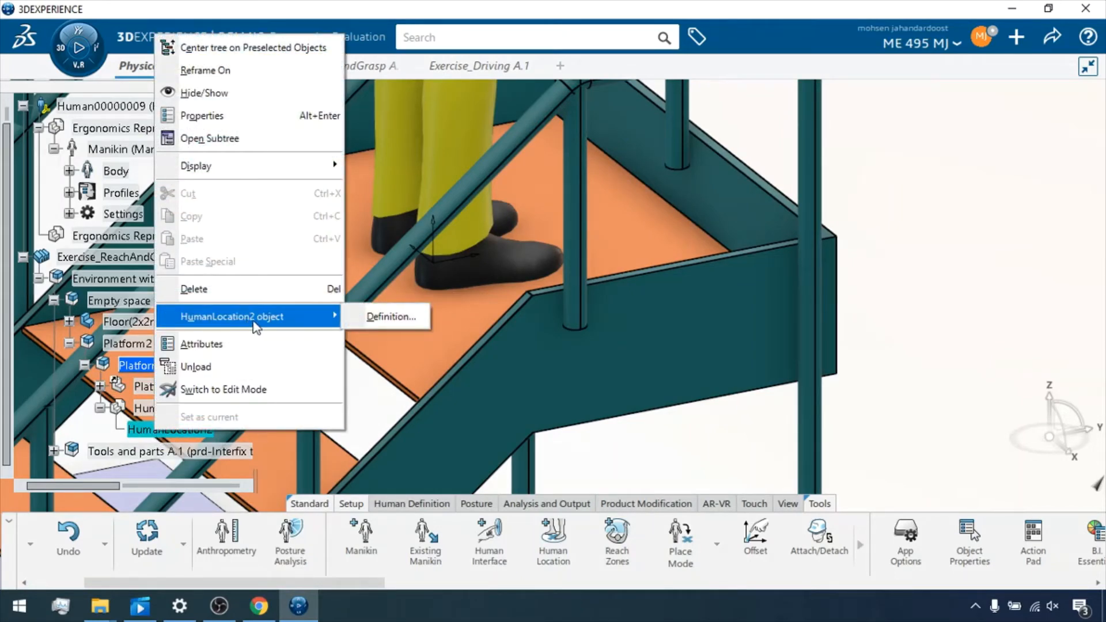
{"action": "left_click", "coordinate": [248, 117]}
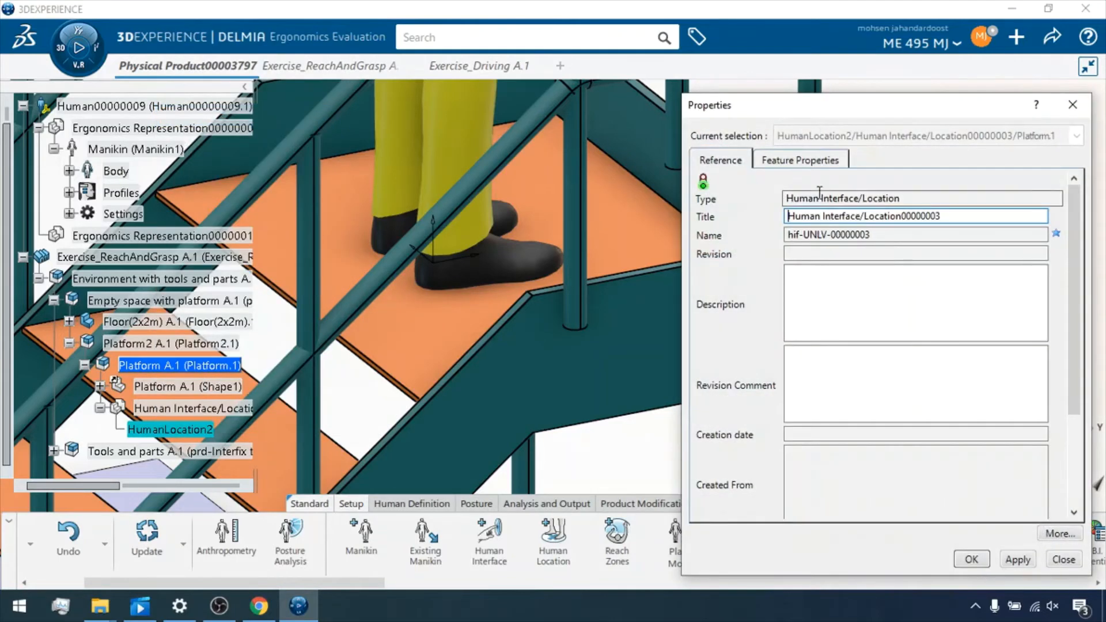
{"action": "left_click", "coordinate": [796, 161]}
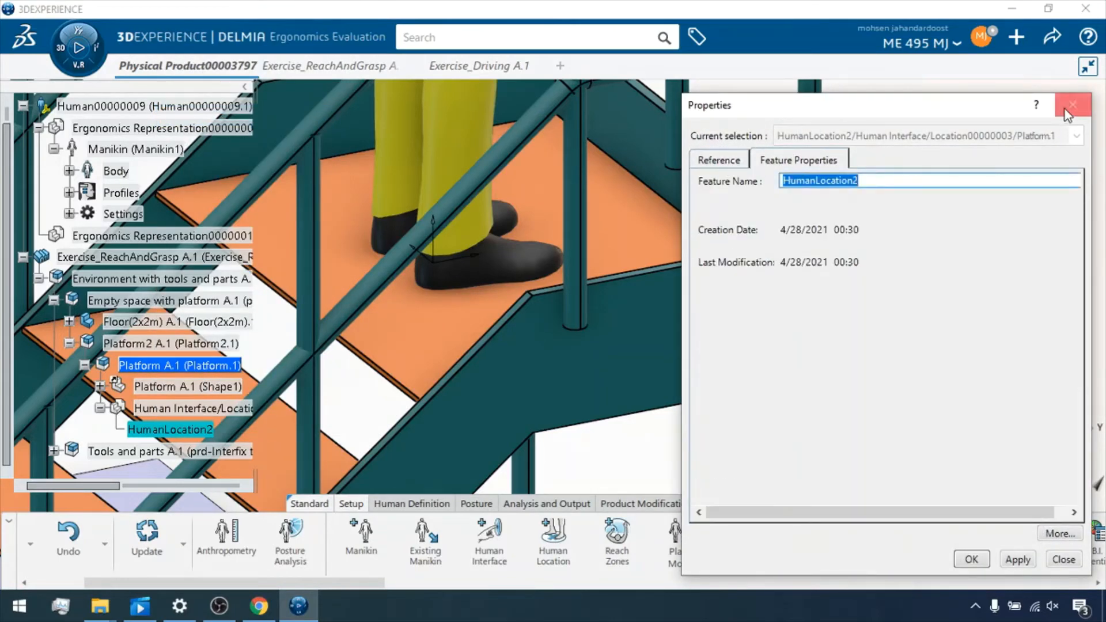
{"action": "left_click", "coordinate": [1056, 534]}
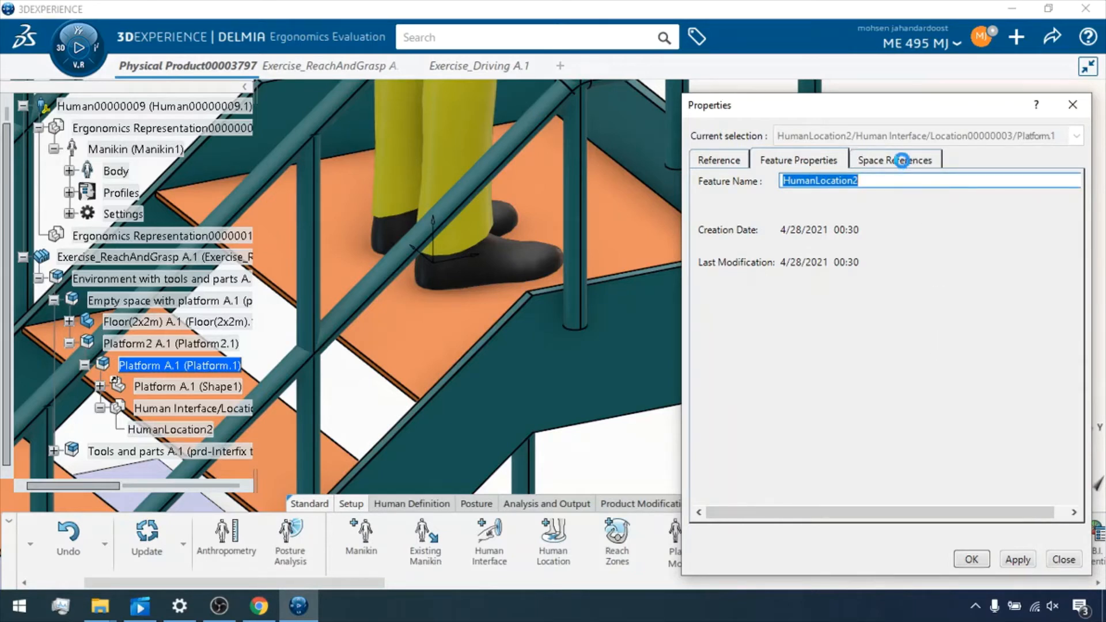
{"action": "left_click", "coordinate": [902, 161]}
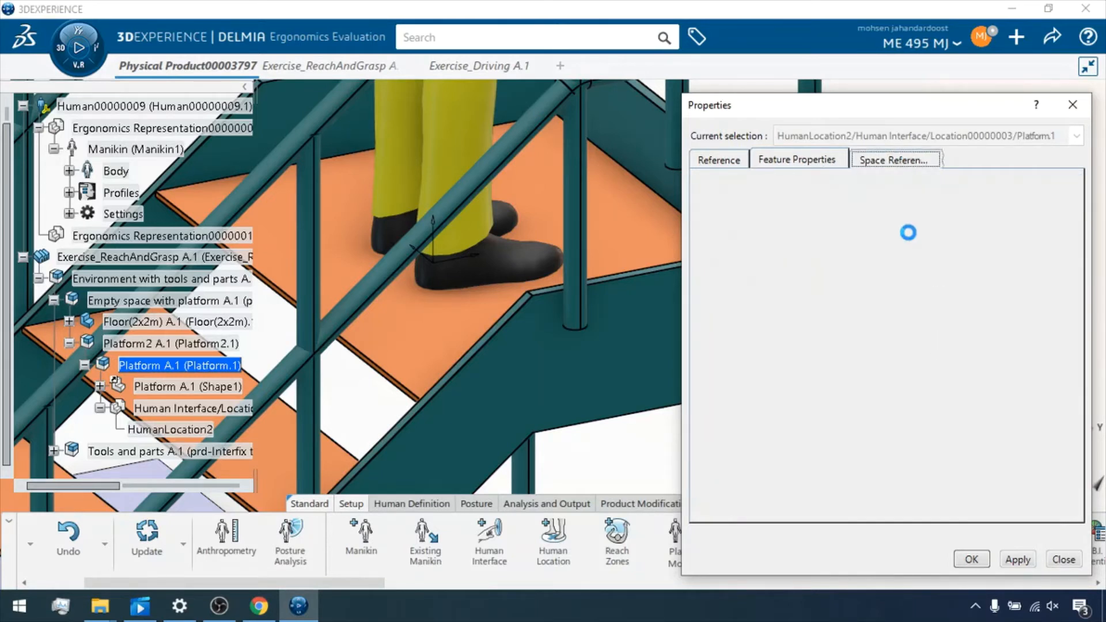
{"action": "left_click", "coordinate": [1073, 104]}
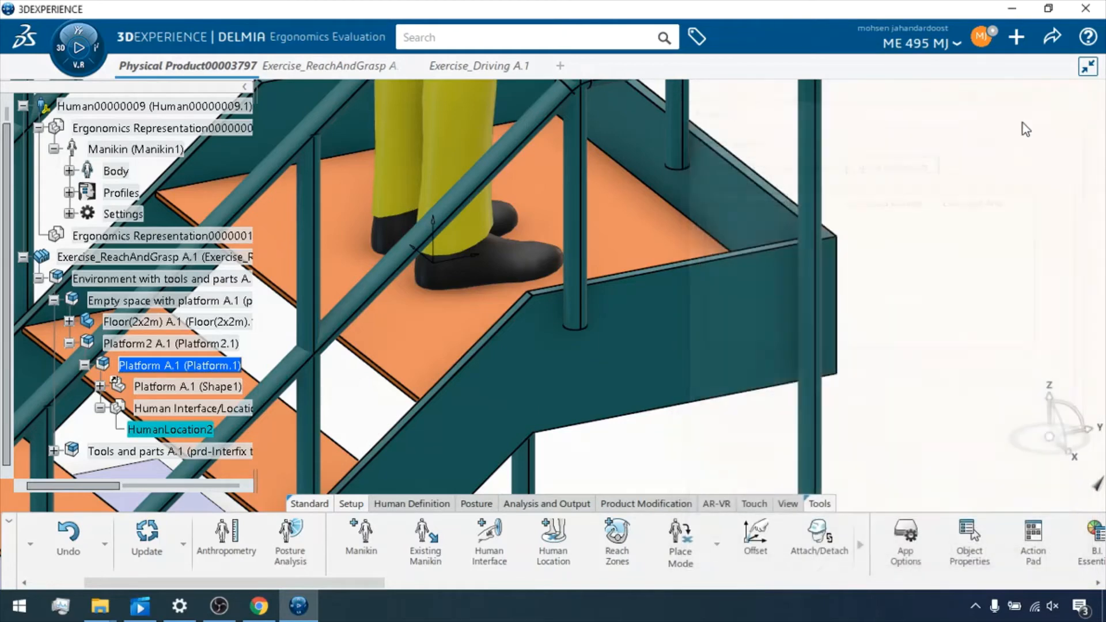
- Open the definition of HumanLocation2 for editing
{"action": "right_click", "coordinate": [169, 436]}
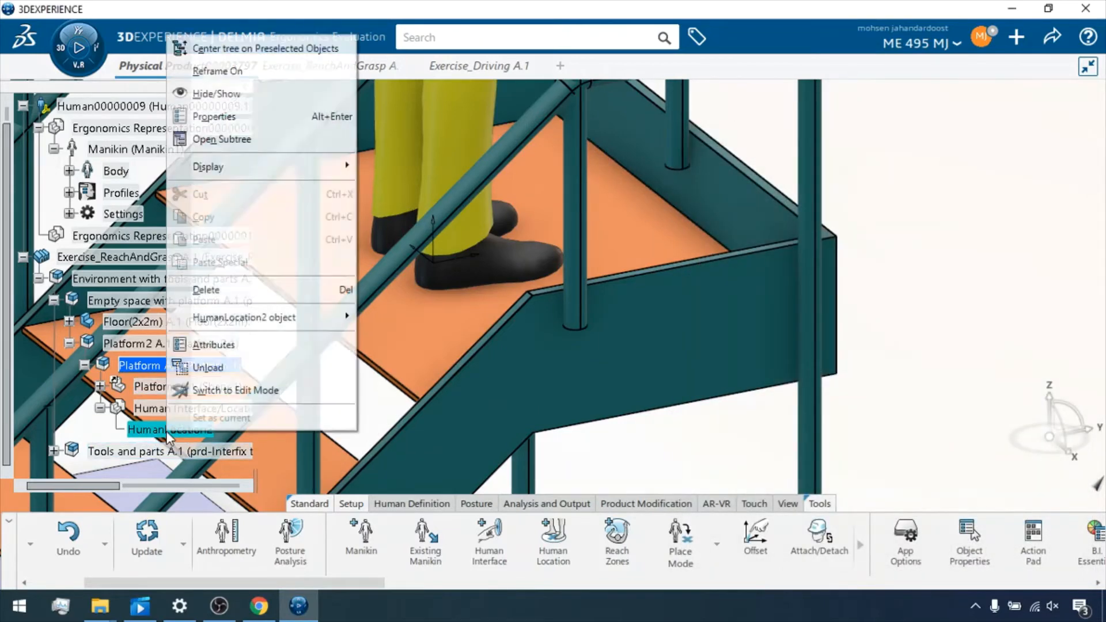
{"action": "mouse_move", "coordinate": [243, 322]}
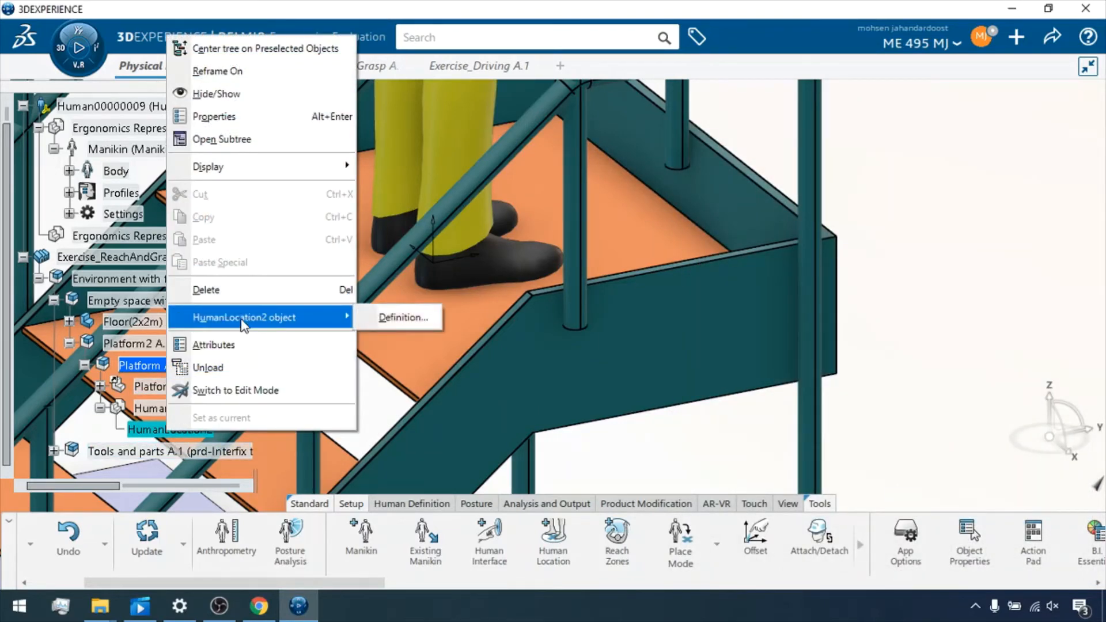
{"action": "left_click", "coordinate": [409, 318]}
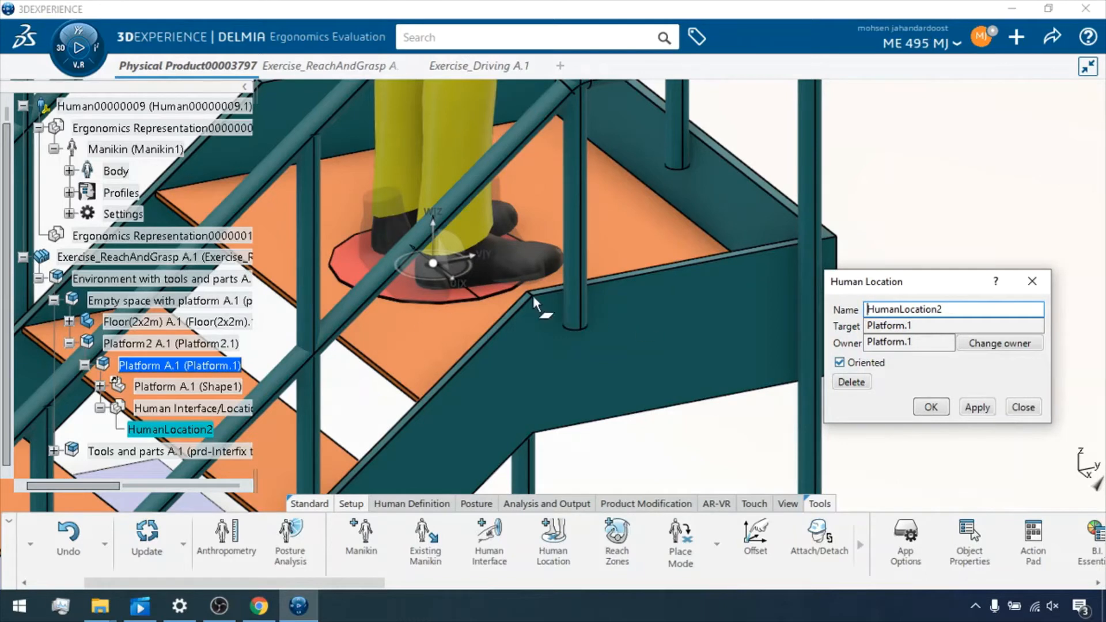
- Open the manipulation parameters of HumanLocation2's robot and place the dialog clear of the manikin's feet
{"action": "left_click", "coordinate": [463, 290]}
{"action": "right_click", "coordinate": [448, 296]}
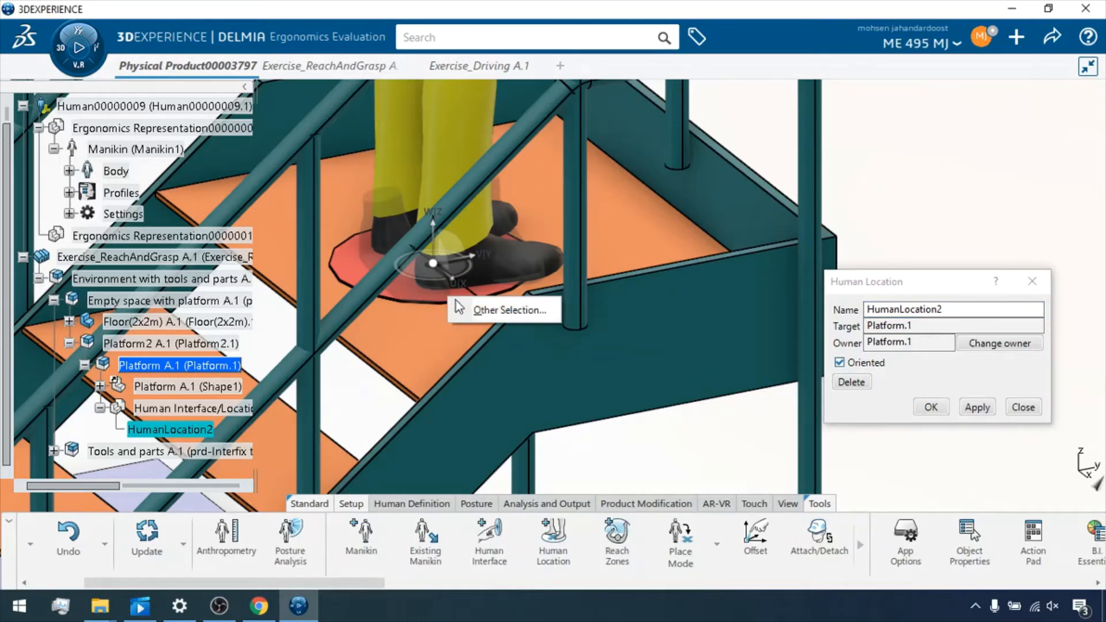
{"action": "left_click", "coordinate": [914, 372]}
{"action": "left_click", "coordinate": [910, 326]}
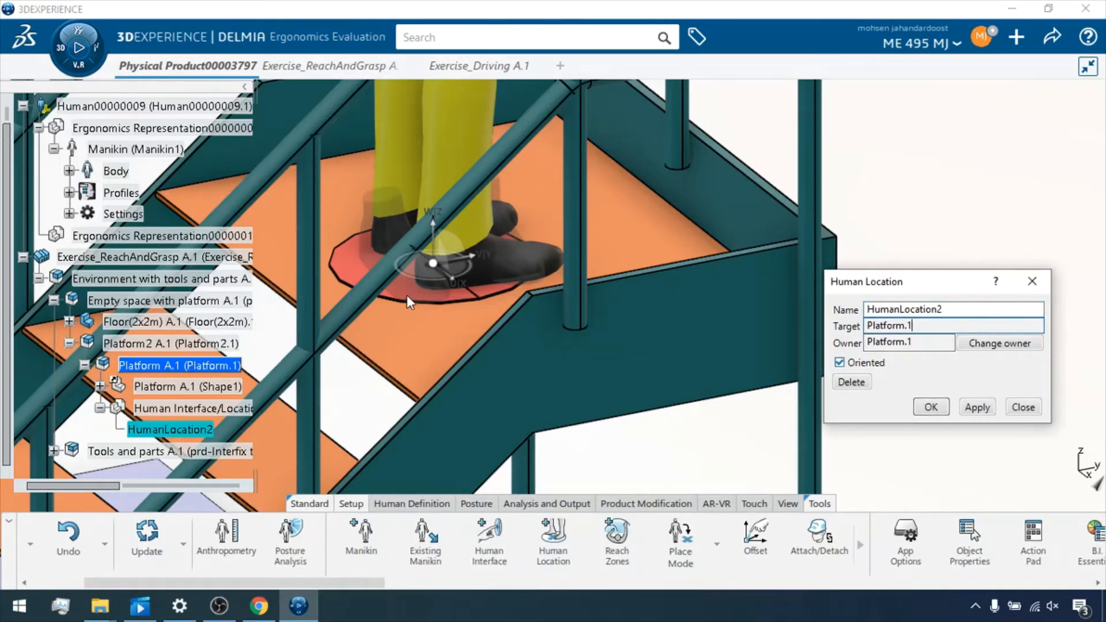
{"action": "left_click", "coordinate": [442, 301]}
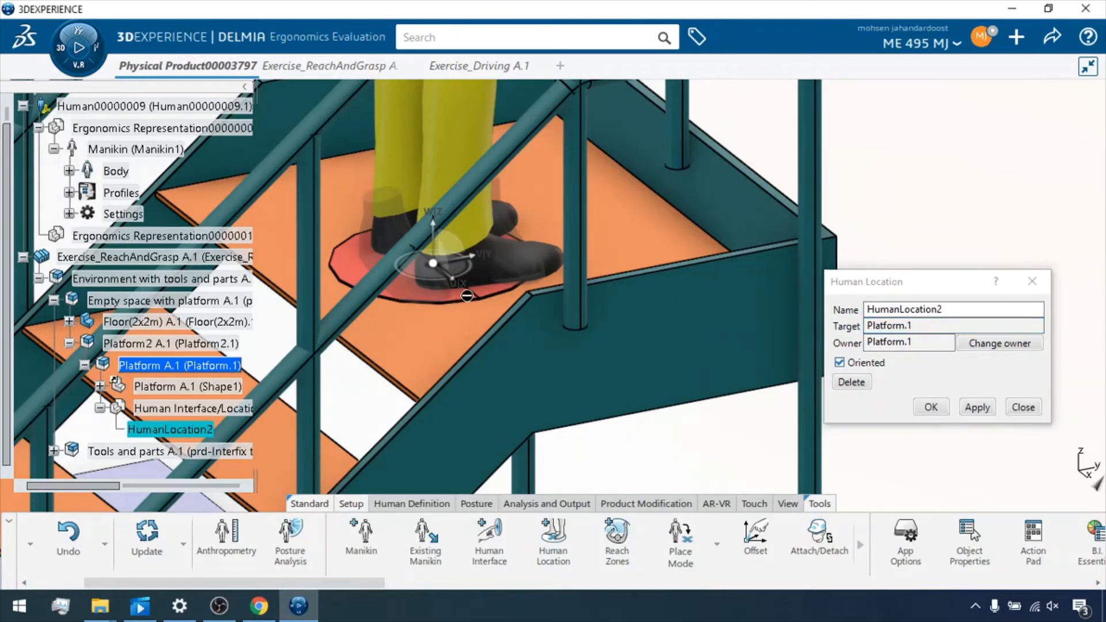
{"action": "right_click", "coordinate": [450, 272]}
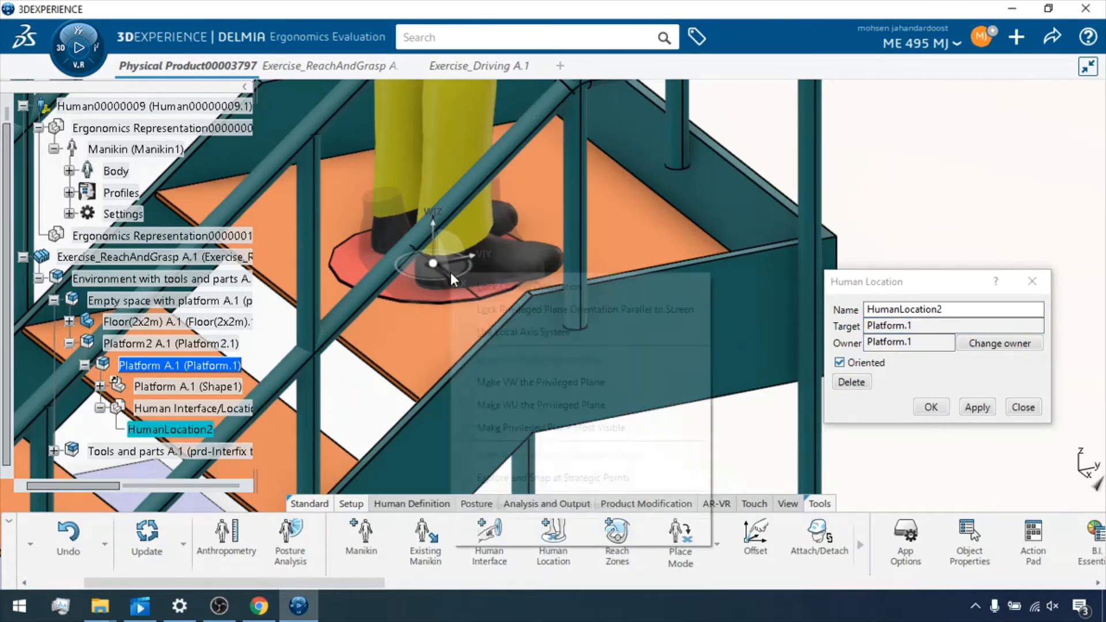
{"action": "left_click", "coordinate": [517, 504]}
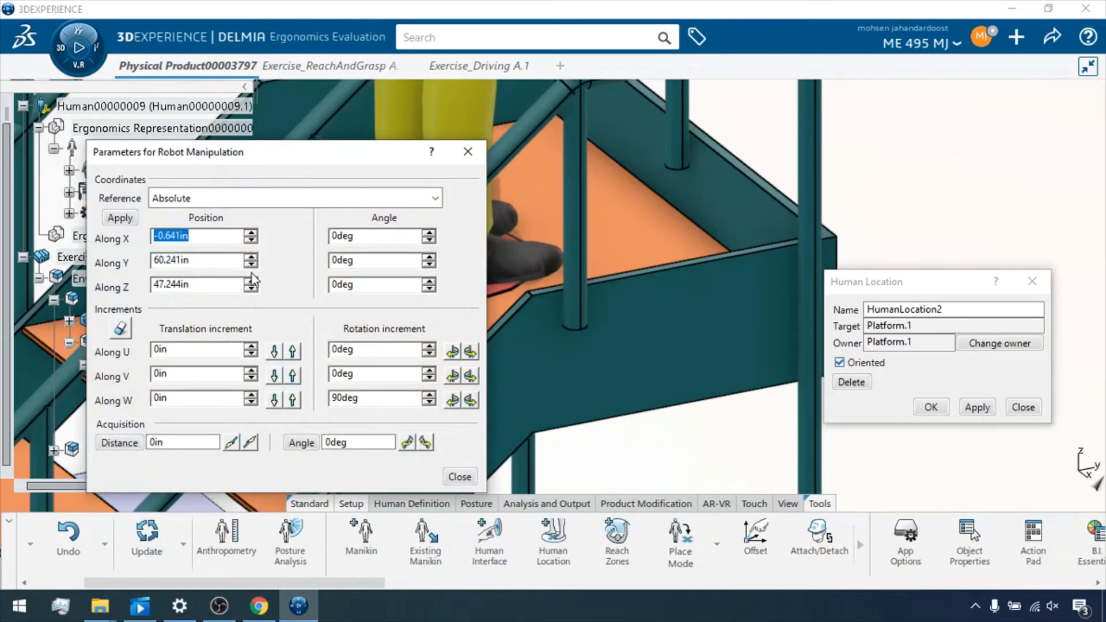
{"action": "left_click_drag", "start_coordinate": [267, 156], "coordinate": [789, 148]}
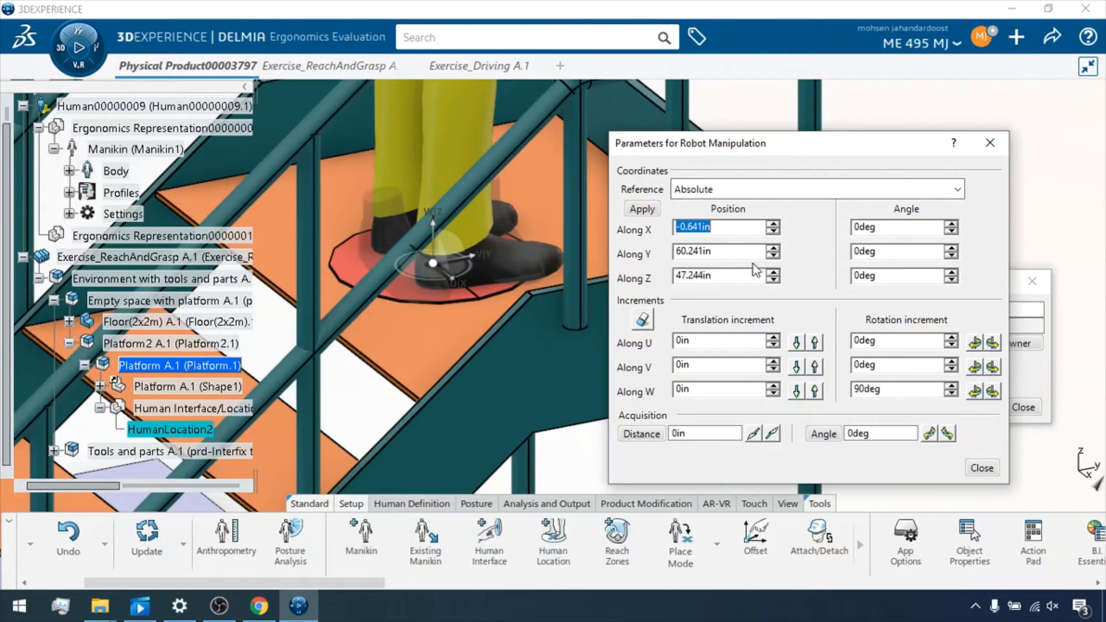
- Try to set the absolute Y position of HumanLocation2 to 30 in
{"action": "left_click", "coordinate": [773, 256]}
{"action": "left_click_drag", "start_coordinate": [711, 251], "coordinate": [668, 264]}
{"action": "type", "text": "30"}
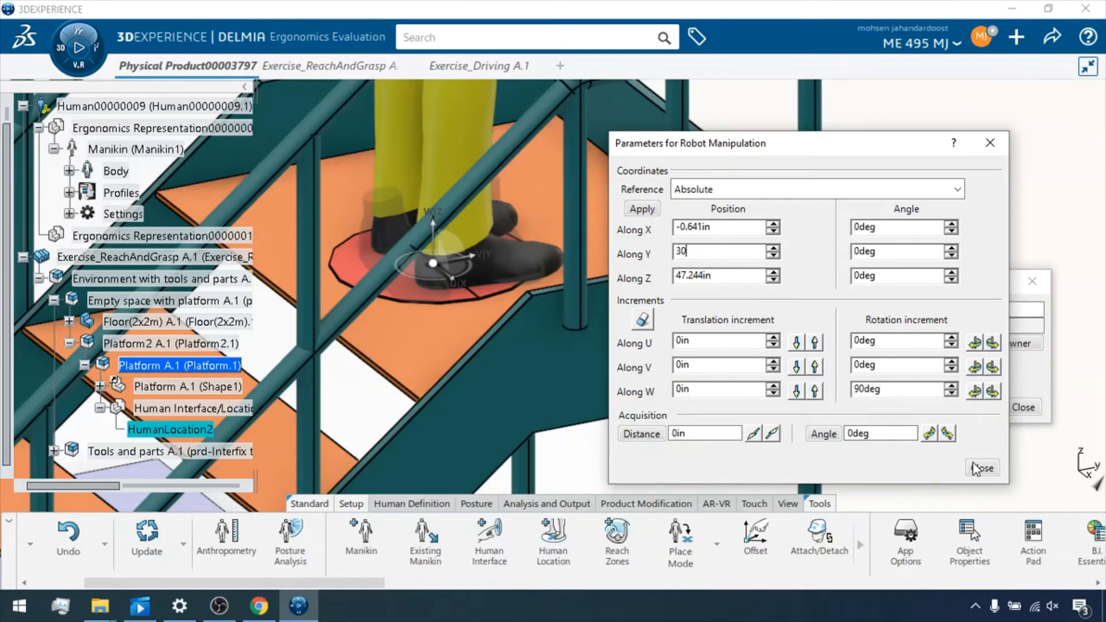
{"action": "left_click", "coordinate": [912, 230]}
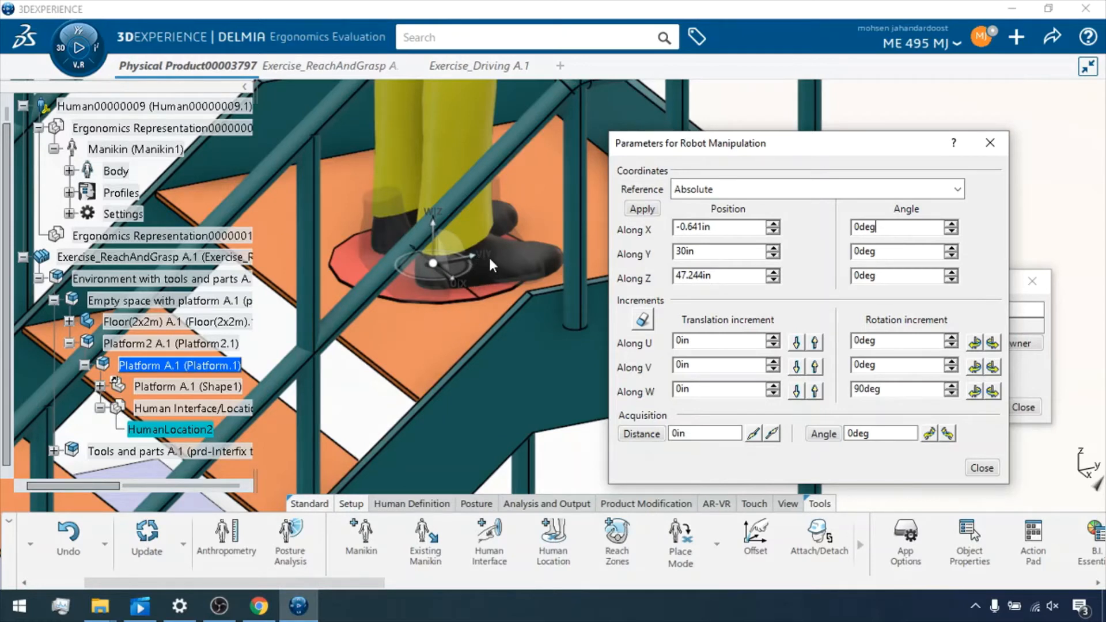
- Move HumanLocation2 along its Y axis toward the platform's front railing, to about 68.5 in
{"action": "left_click_drag", "start_coordinate": [471, 256], "coordinate": [525, 240]}
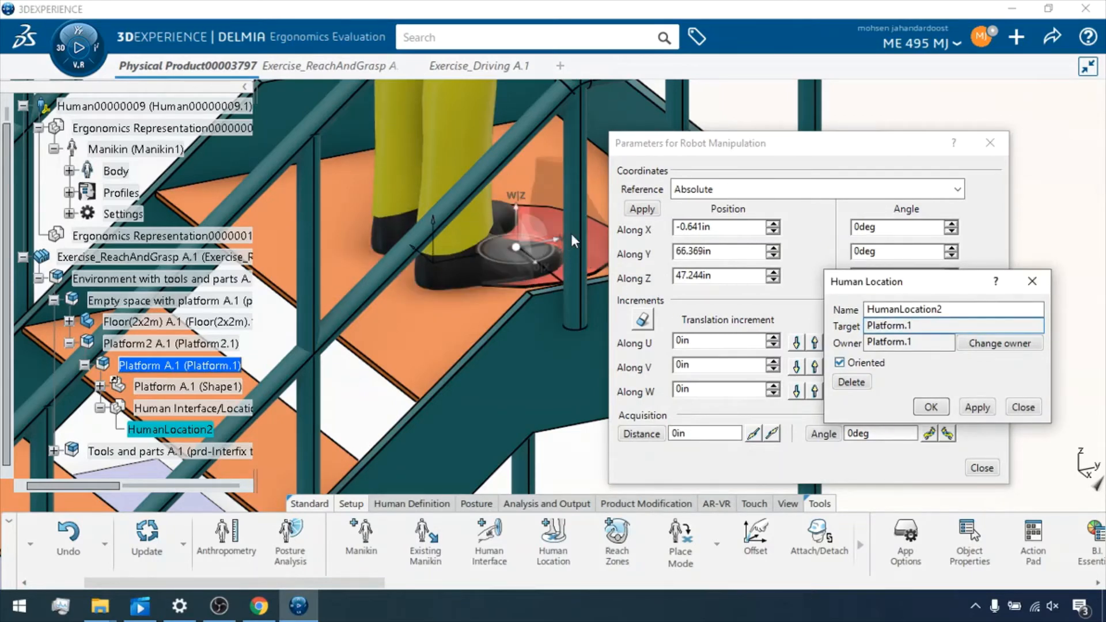
{"action": "middle_click_drag", "start_coordinate": [571, 233], "coordinate": [451, 251]}
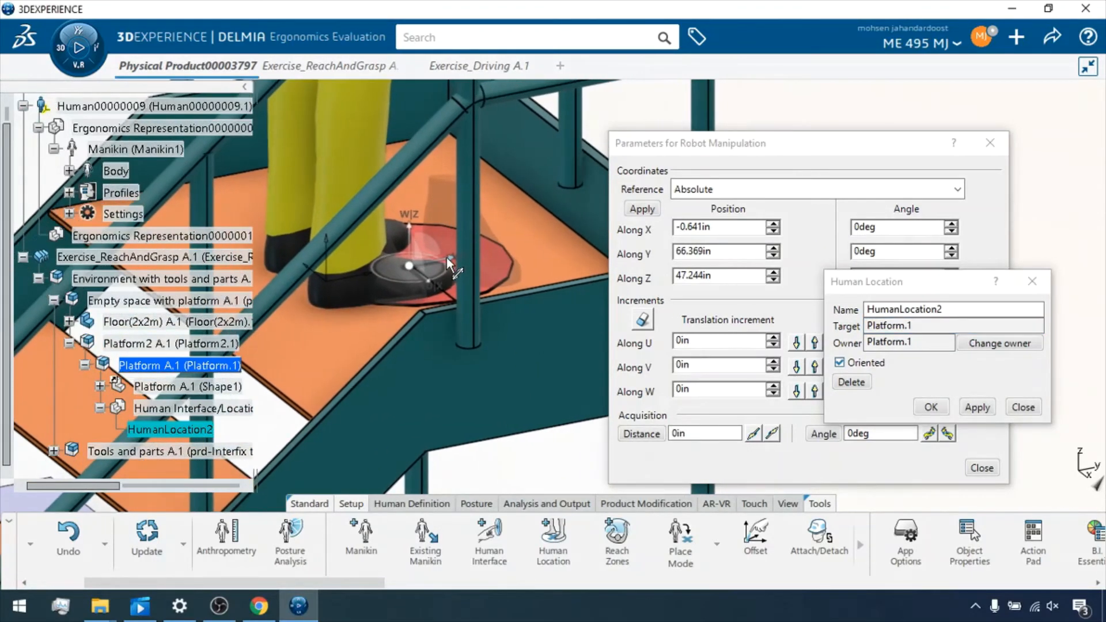
{"action": "left_click_drag", "start_coordinate": [462, 249], "coordinate": [474, 236]}
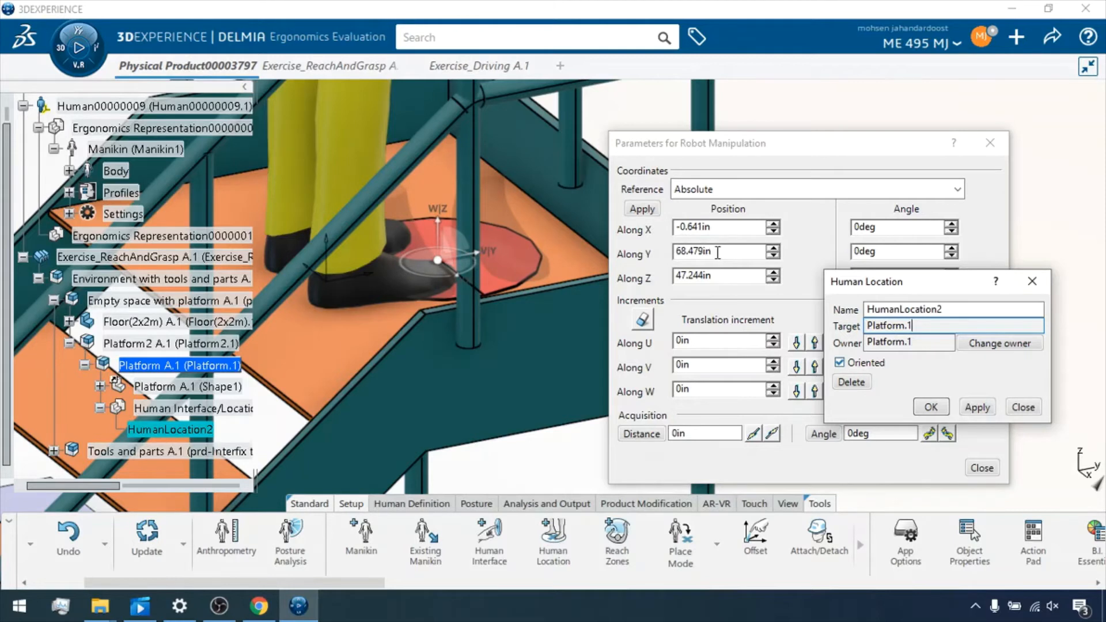
- Try to set HumanLocation2's absolute position to Y 70 in and X 0, then close the parameters and finish the location edit
{"action": "left_click_drag", "start_coordinate": [718, 252], "coordinate": [658, 253]}
{"action": "type", "text": "7"}
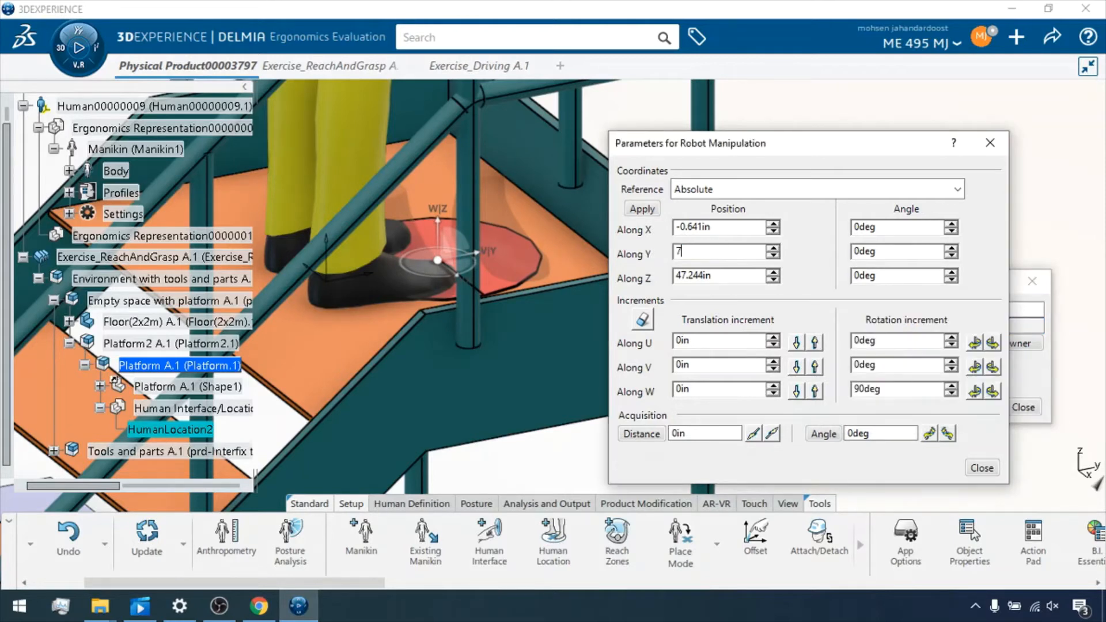
{"action": "type", "text": "0"}
{"action": "left_click", "coordinate": [748, 225]}
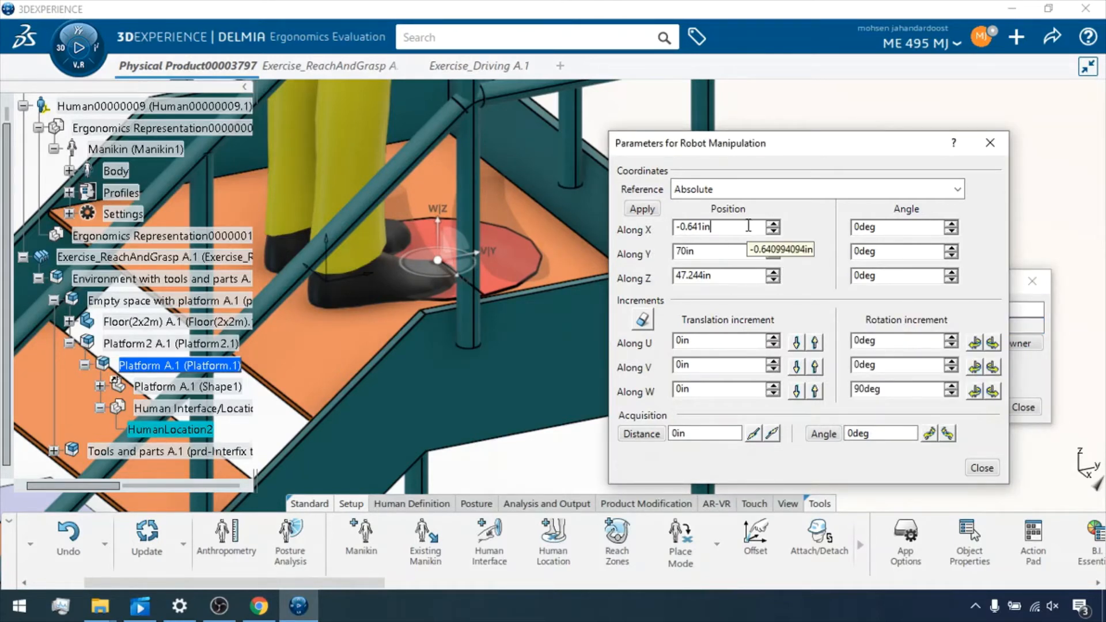
{"action": "left_click_drag", "start_coordinate": [736, 225], "coordinate": [677, 226]}
{"action": "type", "text": "0"}
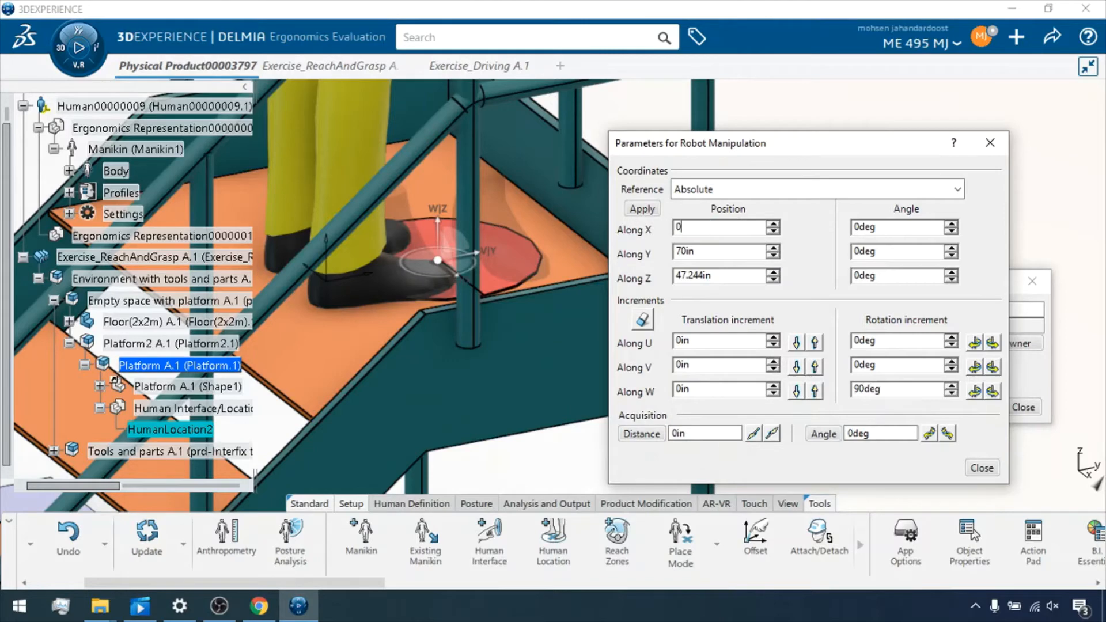
{"action": "left_click", "coordinate": [889, 228]}
{"action": "left_click", "coordinate": [980, 471]}
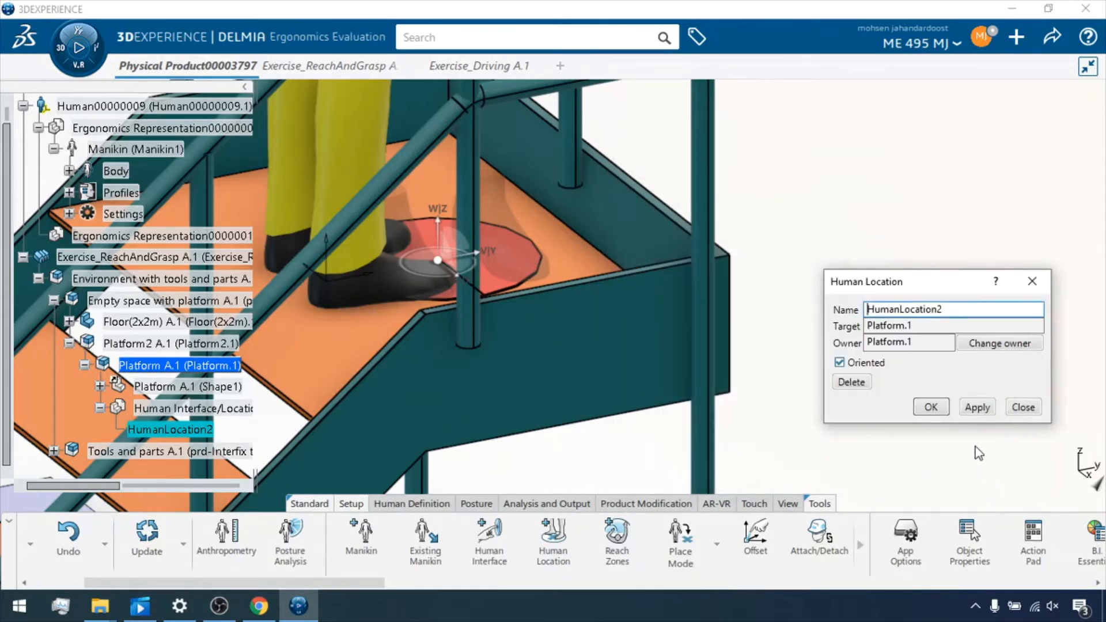
{"action": "left_click", "coordinate": [970, 413]}
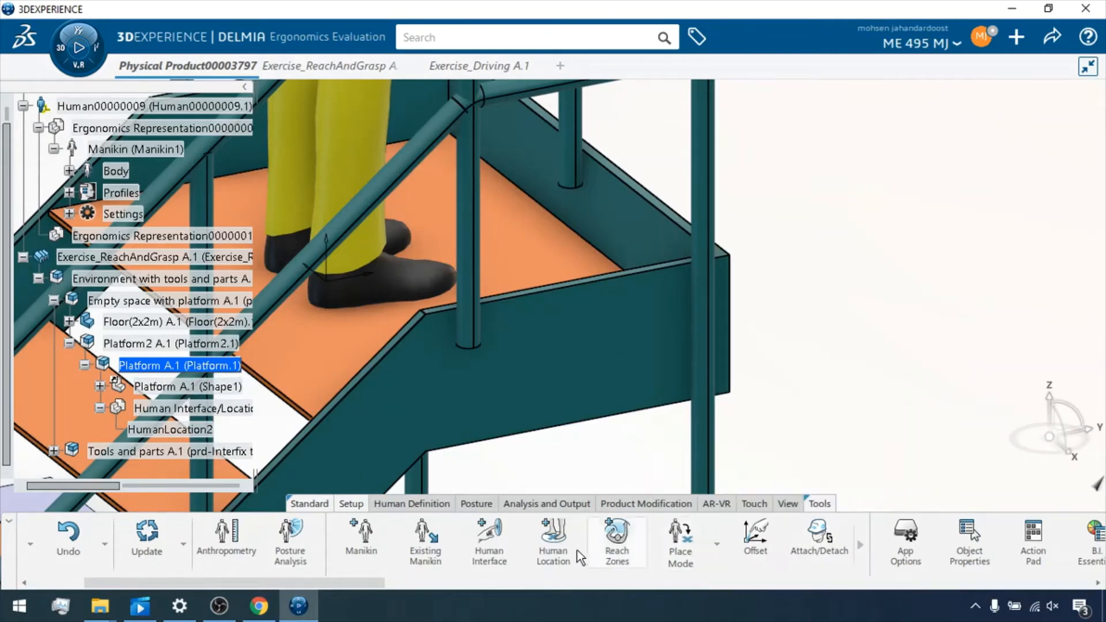
- Start Place Mode and place the manikin on the moved human location circle on the platform
{"action": "middle_click_drag", "start_coordinate": [830, 250], "coordinate": [831, 340]}
{"action": "middle_click_drag", "start_coordinate": [693, 257], "coordinate": [693, 301]}
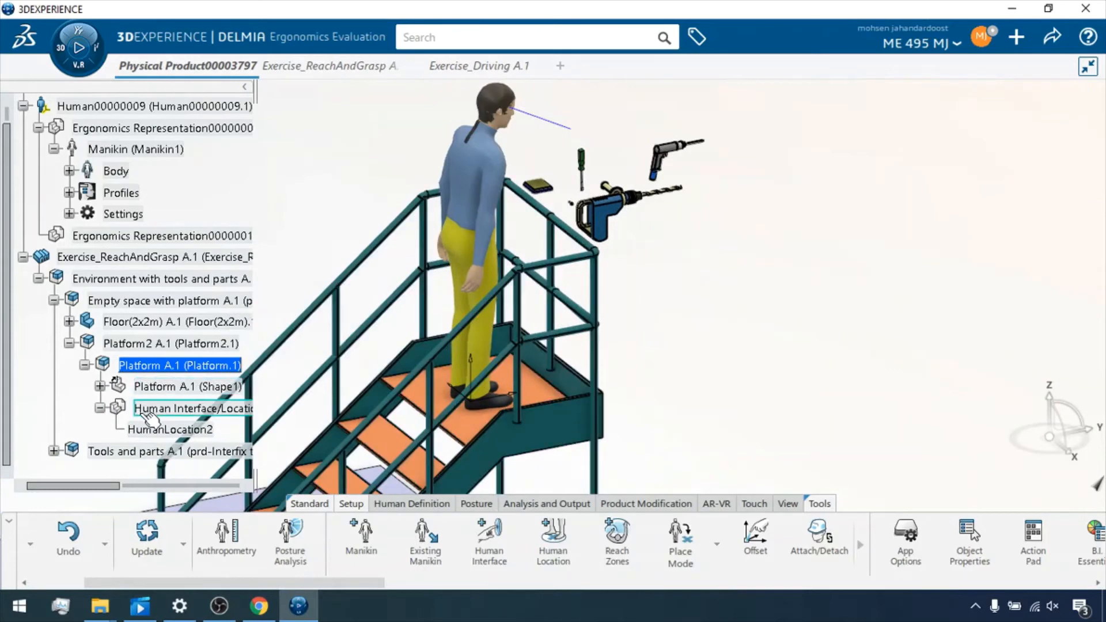
{"action": "left_click", "coordinate": [680, 542]}
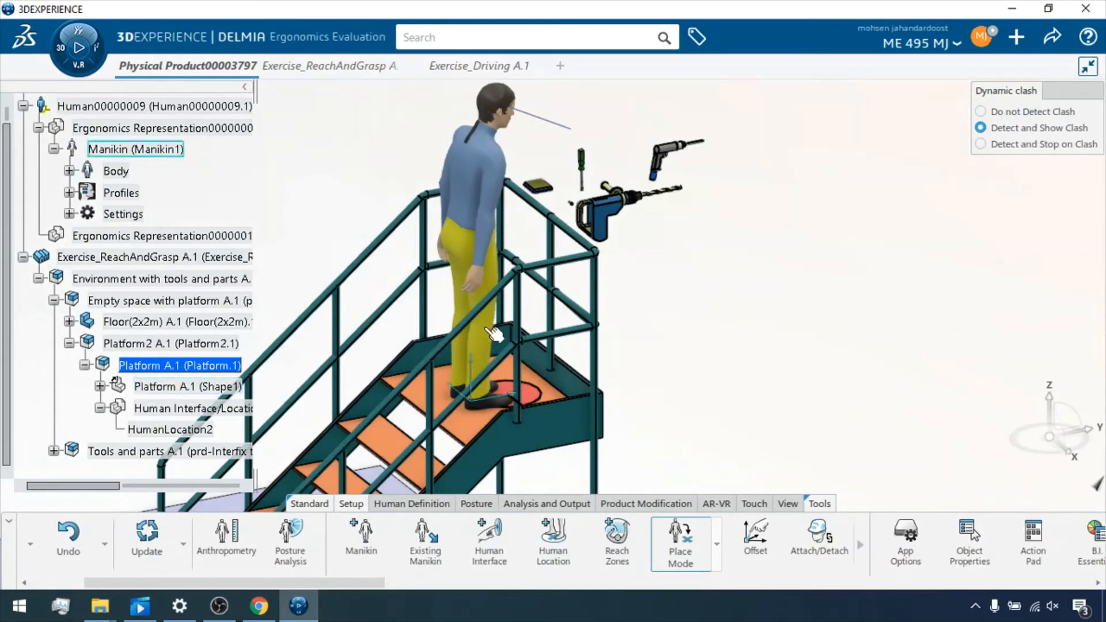
{"action": "middle_click_drag", "start_coordinate": [494, 327], "coordinate": [493, 208], "text": "ctrl"}
{"action": "middle_click_drag", "start_coordinate": [404, 316], "coordinate": [422, 242]}
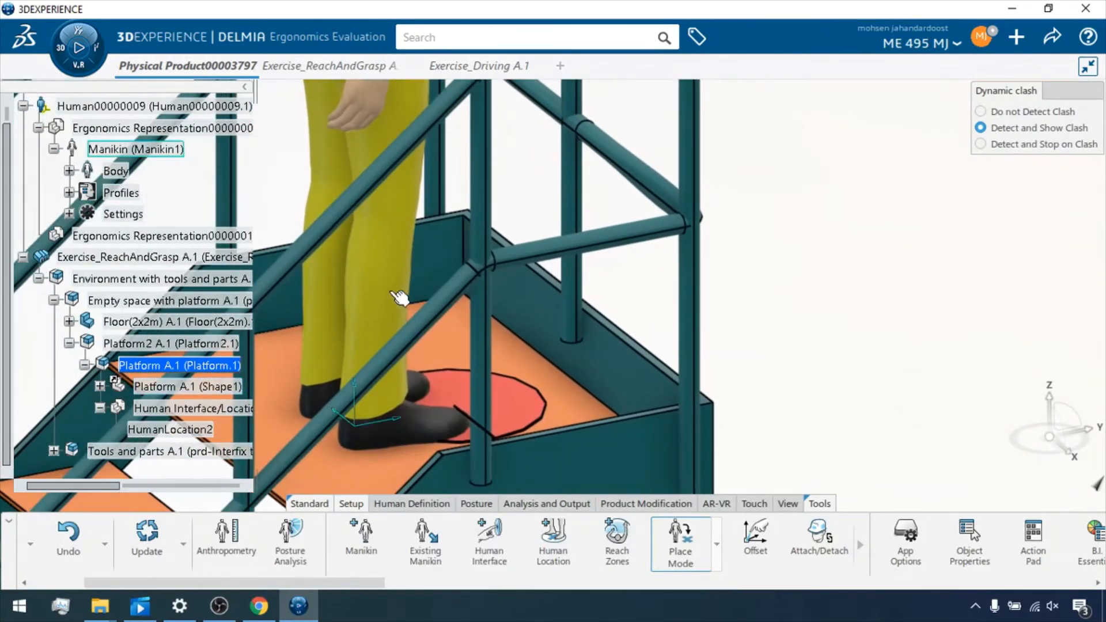
{"action": "left_click", "coordinate": [381, 298]}
{"action": "left_click", "coordinate": [508, 415]}
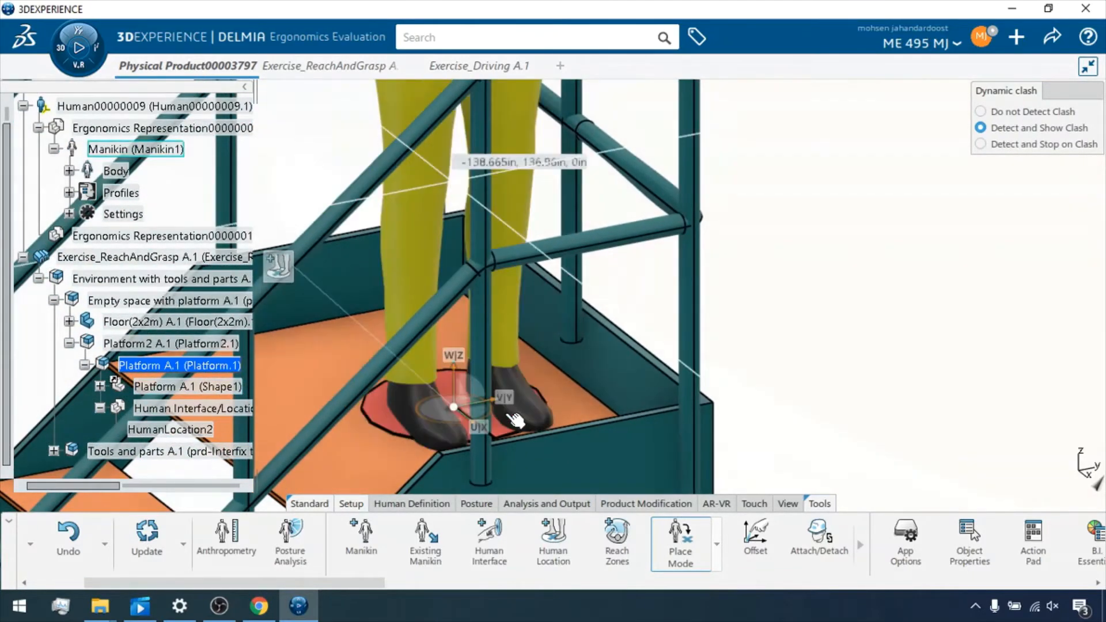
- Try to turn the placed manikin about its vertical axis toward the tools
{"action": "middle_click_drag", "start_coordinate": [507, 318], "coordinate": [512, 419]}
{"action": "middle_click_drag", "start_coordinate": [577, 292], "coordinate": [572, 313]}
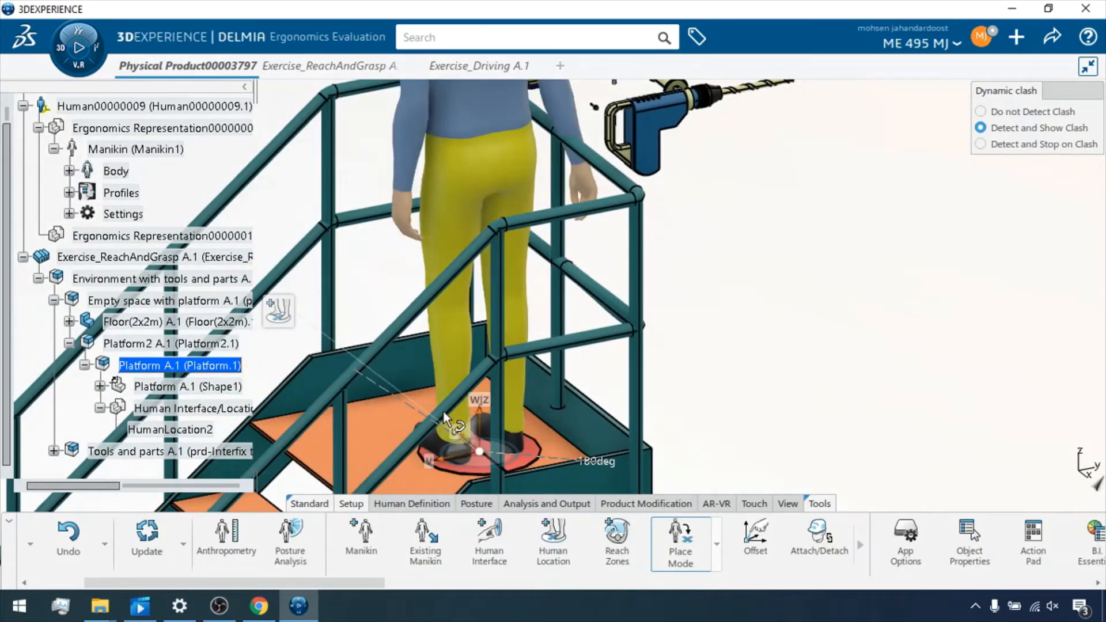
{"action": "left_click_drag", "start_coordinate": [507, 455], "coordinate": [771, 340]}
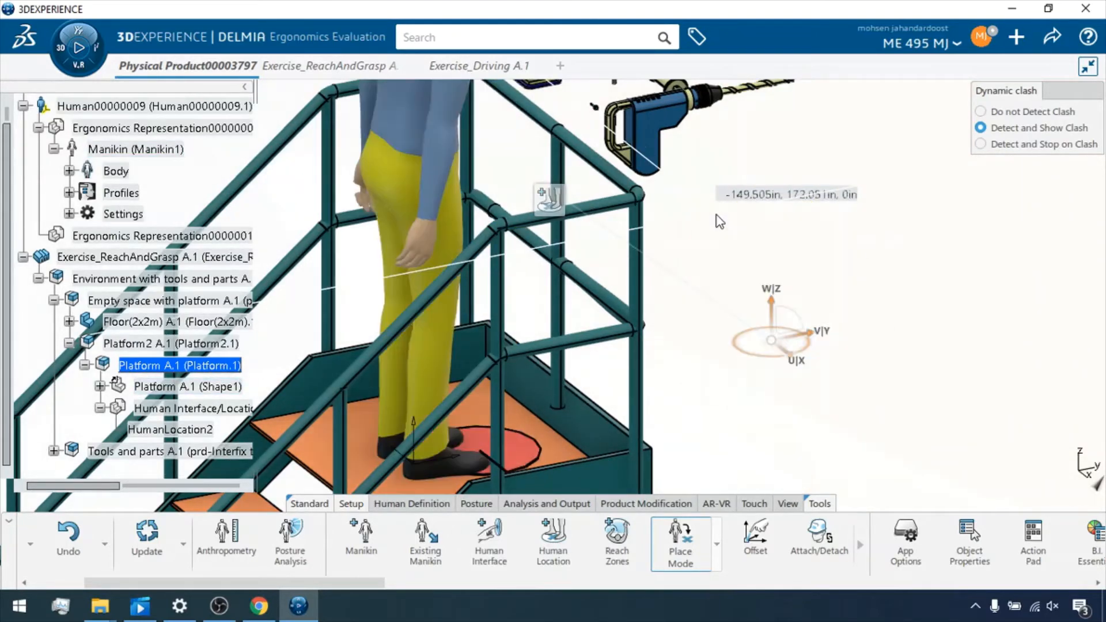
{"action": "mouse_move", "coordinate": [694, 227]}
{"action": "middle_mouse_down"}
{"action": "mouse_move", "coordinate": [693, 294]}
{"action": "mouse_move", "coordinate": [718, 230]}
{"action": "middle_mouse_up"}
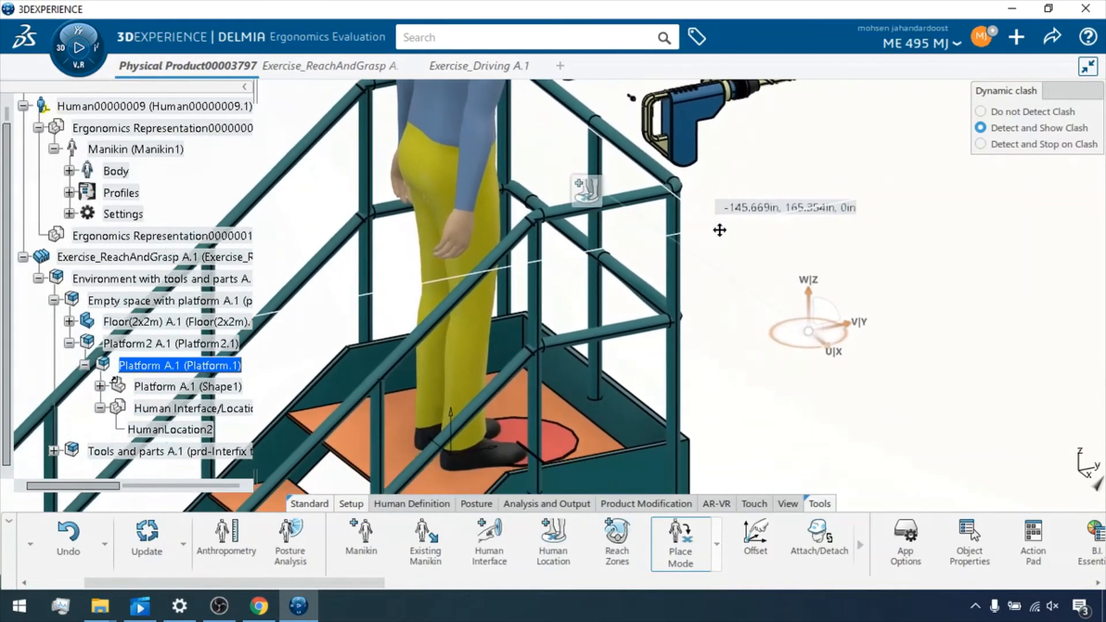
- Snap the manikin back onto the human location circle, rotate it to face the front railing, and exit Place Mode
{"action": "left_click", "coordinate": [451, 449]}
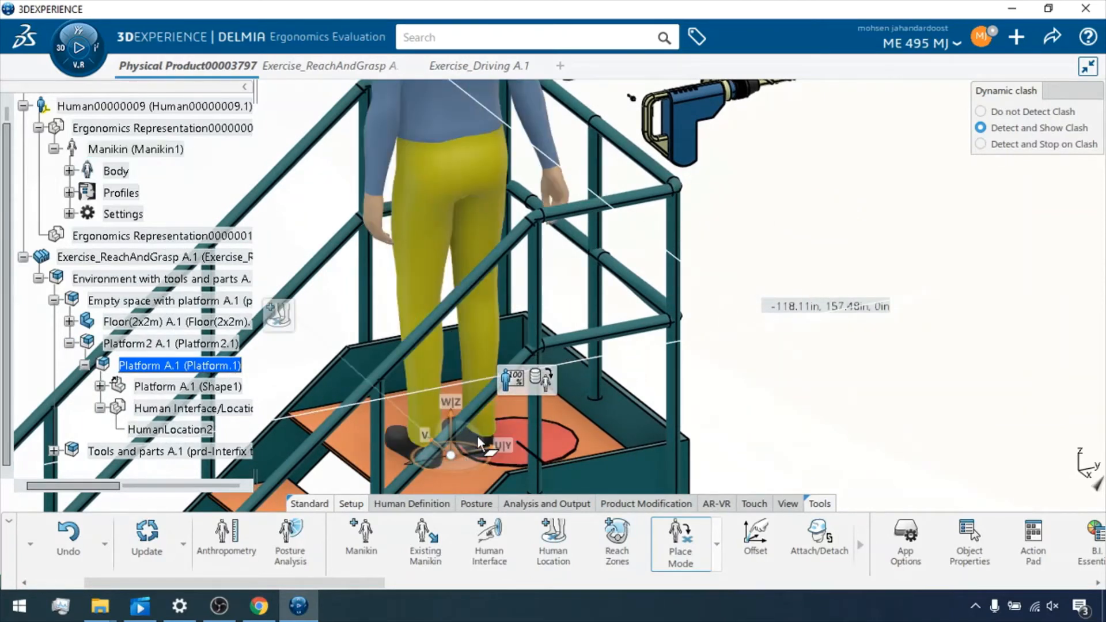
{"action": "middle_click_drag", "start_coordinate": [389, 390], "coordinate": [397, 368]}
{"action": "left_click_drag", "start_coordinate": [495, 430], "coordinate": [465, 445]}
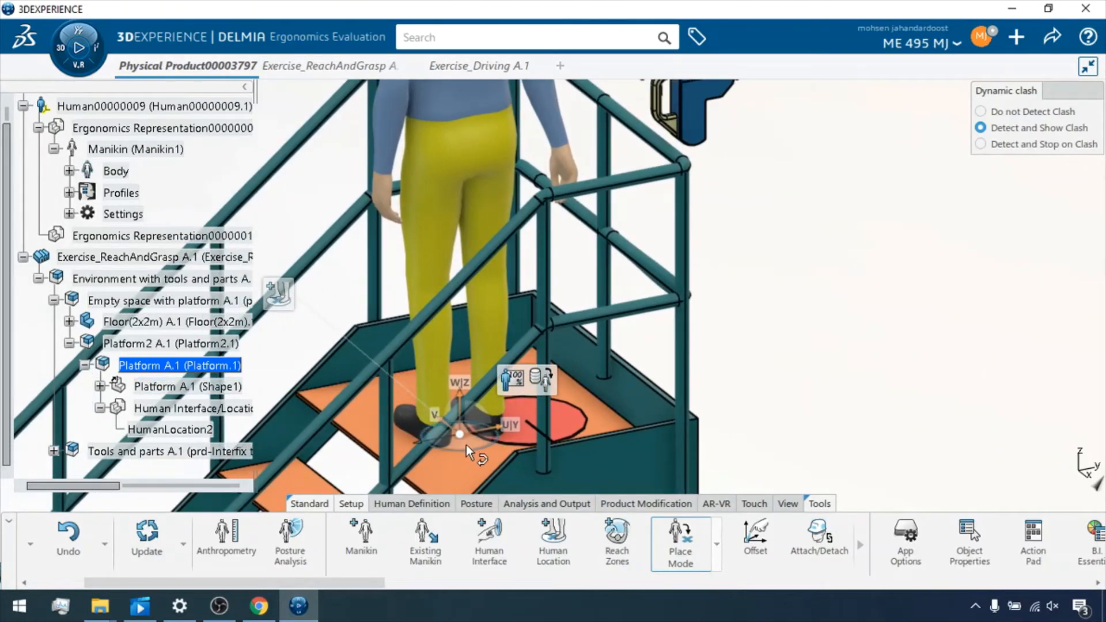
{"action": "left_click", "coordinate": [563, 424]}
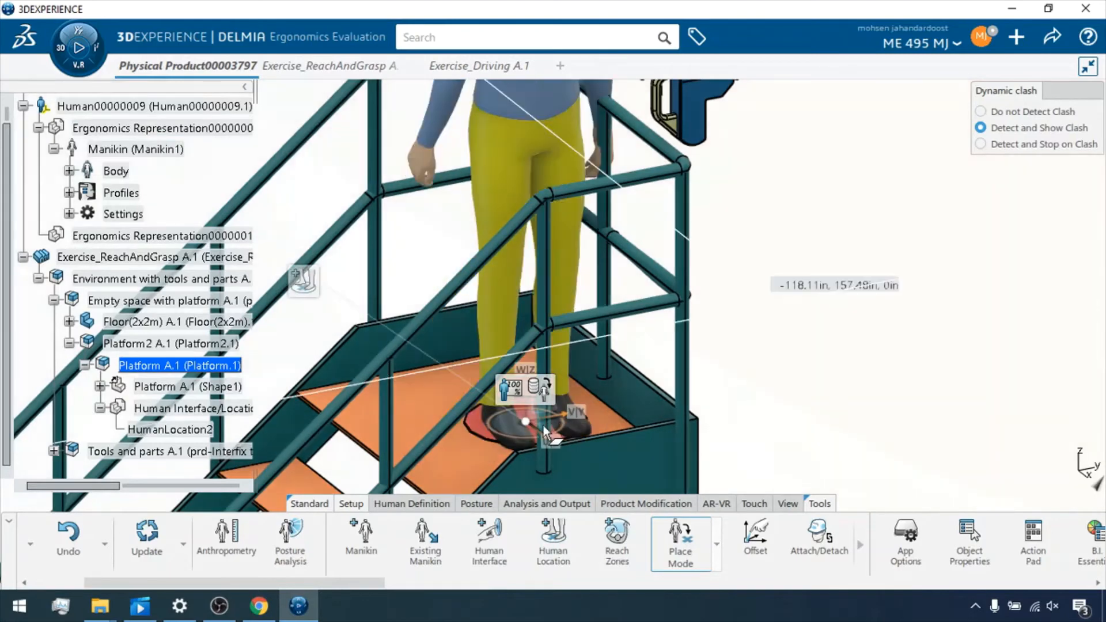
{"action": "left_click_drag", "start_coordinate": [558, 424], "coordinate": [588, 403]}
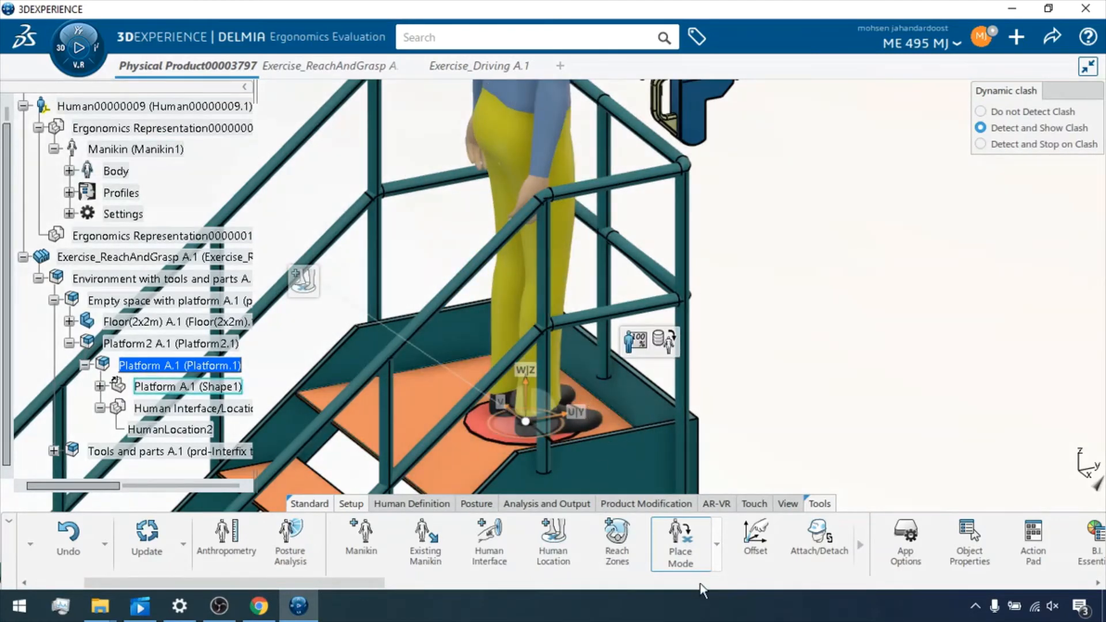
{"action": "left_click", "coordinate": [668, 553]}
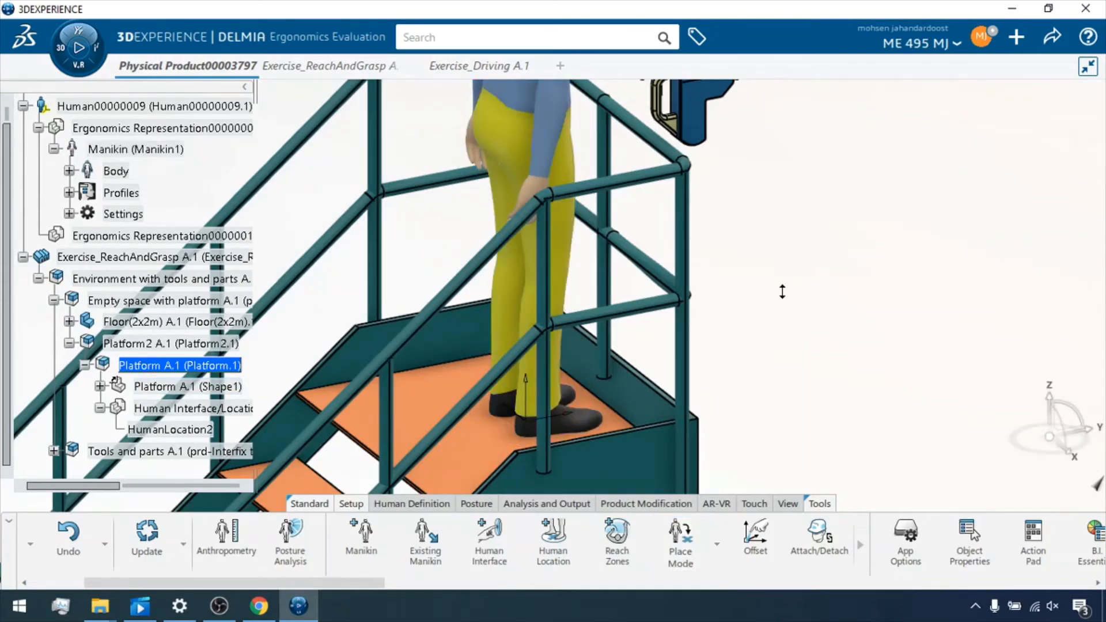
- Start the Reach command on the manikin's right arm and reach the hand to the small grey drill's handle
{"action": "middle_click_drag", "start_coordinate": [782, 292], "coordinate": [734, 309], "text": "ctrl"}
{"action": "middle_click_drag", "start_coordinate": [643, 323], "coordinate": [361, 334], "text": "ctrl"}
{"action": "middle_click_drag", "start_coordinate": [577, 262], "coordinate": [582, 235]}
{"action": "middle_click_drag", "start_coordinate": [601, 294], "coordinate": [649, 286]}
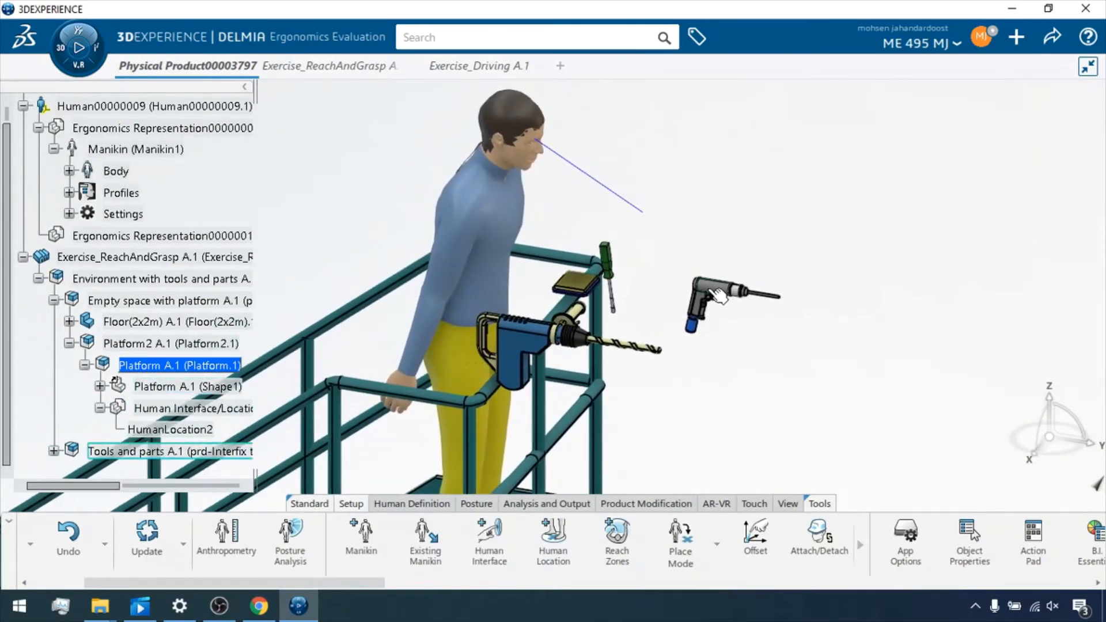
{"action": "scroll", "coordinate": [662, 259], "scroll_direction": "up", "scroll_amount": 1}
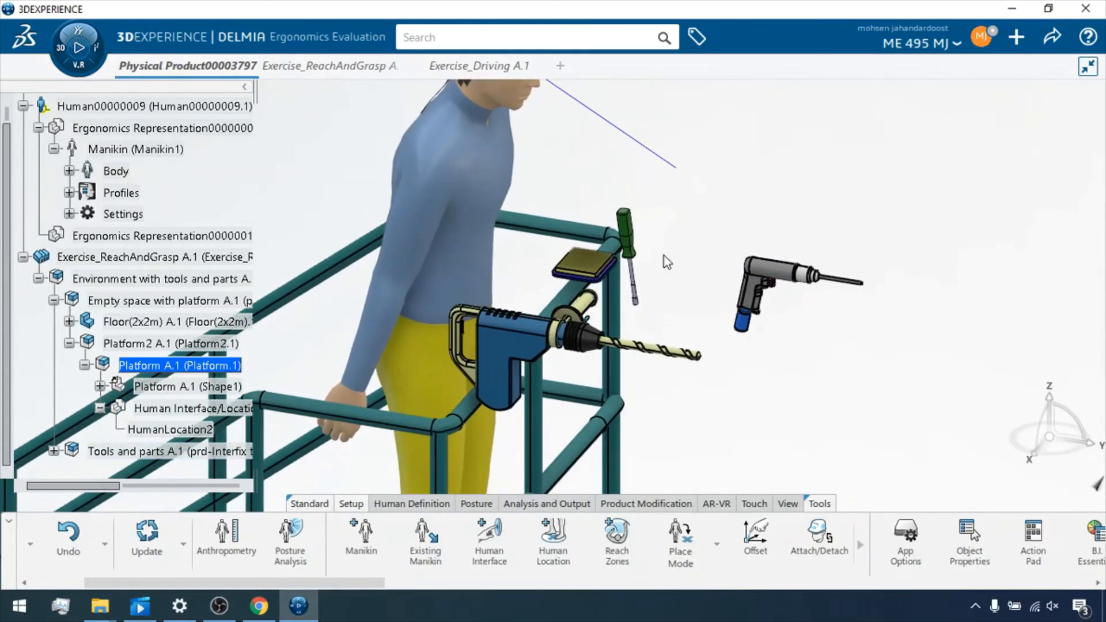
{"action": "mouse_move", "coordinate": [373, 360]}
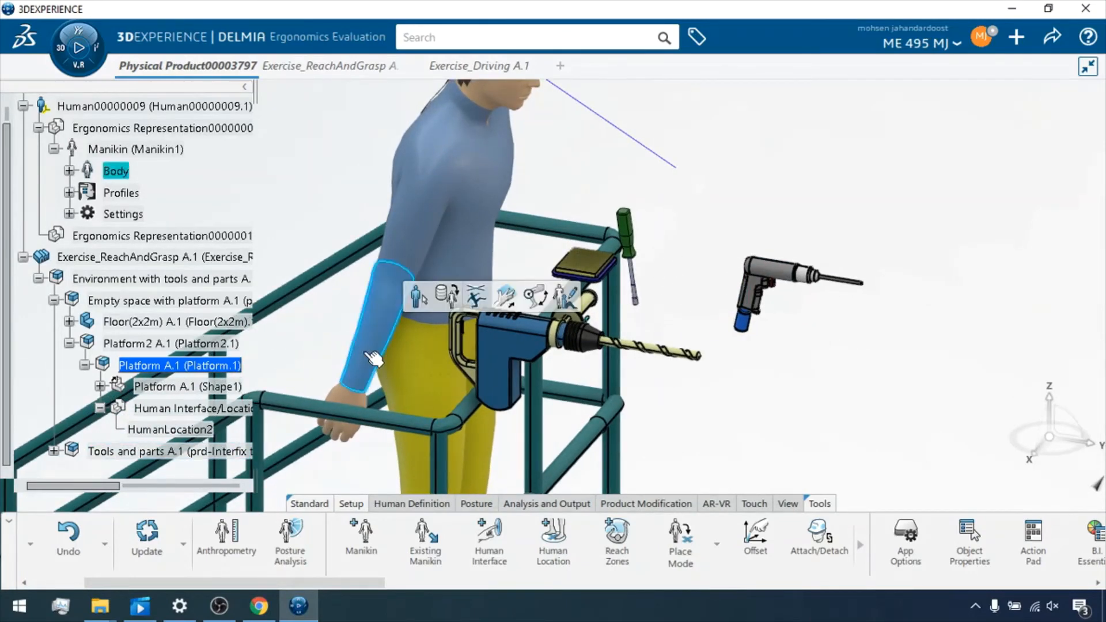
{"action": "left_click", "coordinate": [504, 299]}
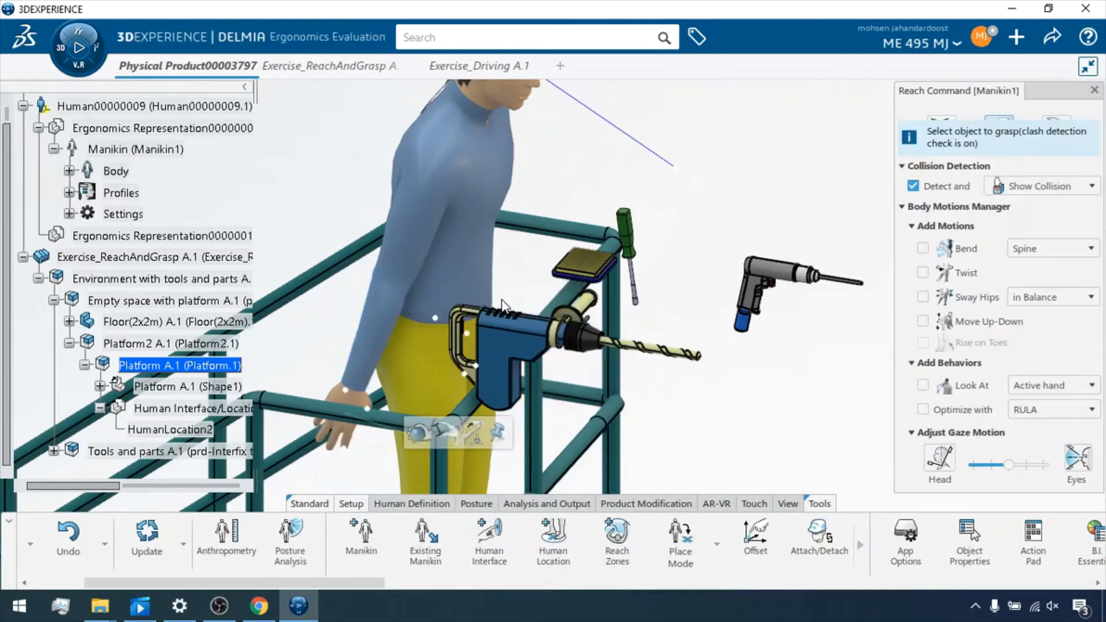
{"action": "left_click", "coordinate": [751, 305]}
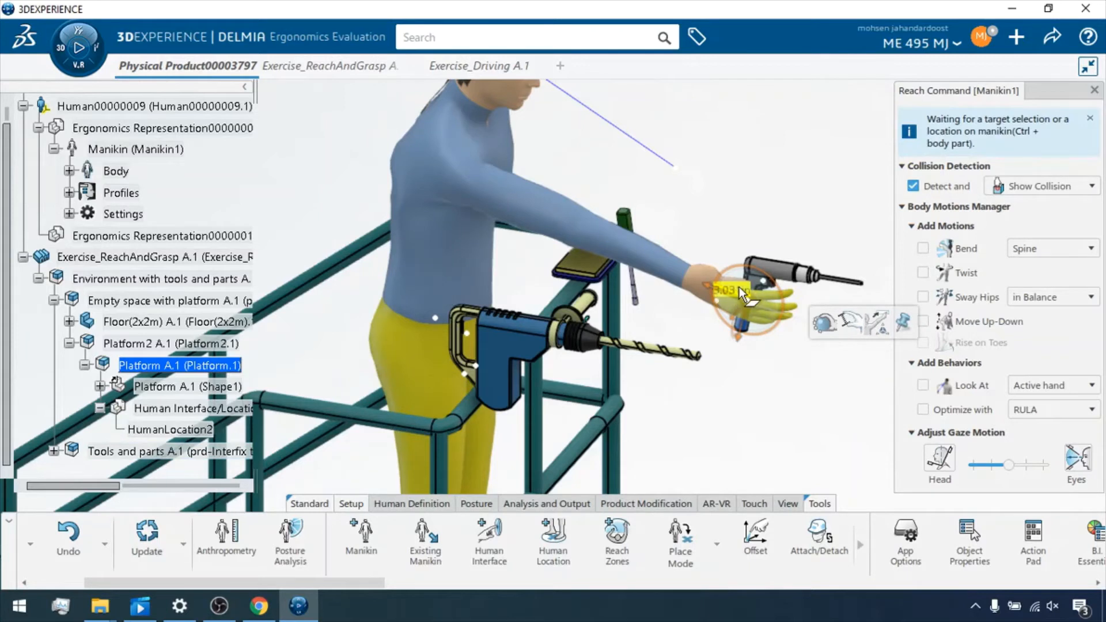
- Try the Bend motion on the reach with Spine, Spine and Pelvis, and Pelvis, and close the Reach command
{"action": "left_click", "coordinate": [923, 248]}
{"action": "left_click", "coordinate": [1045, 247]}
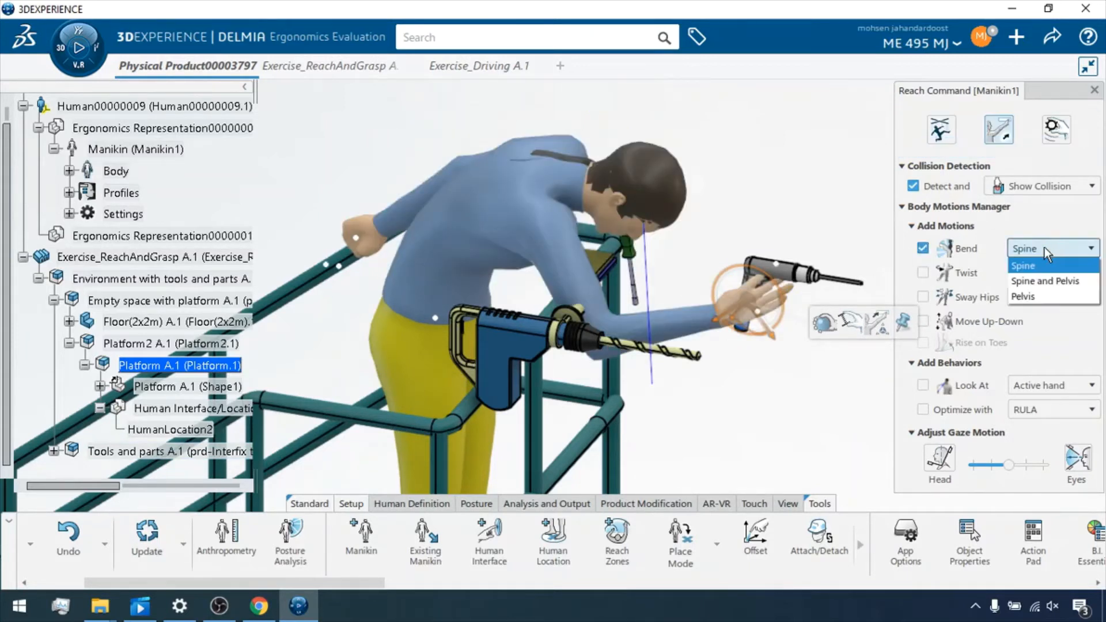
{"action": "left_click", "coordinate": [1028, 280]}
{"action": "left_click", "coordinate": [1035, 249]}
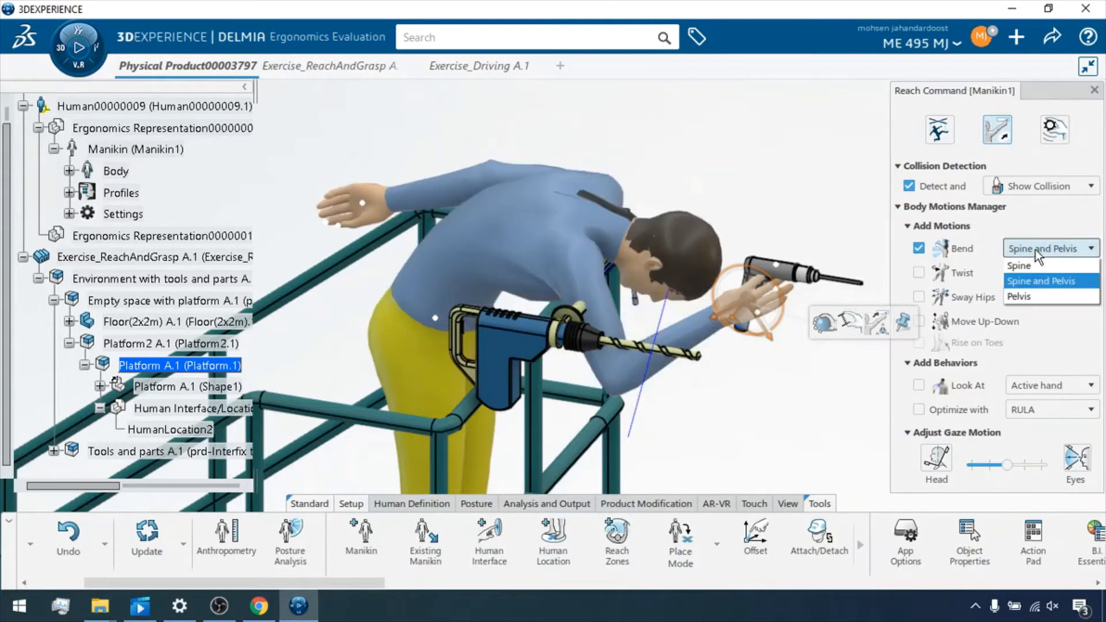
{"action": "left_click", "coordinate": [1034, 296]}
{"action": "left_click", "coordinate": [1034, 251]}
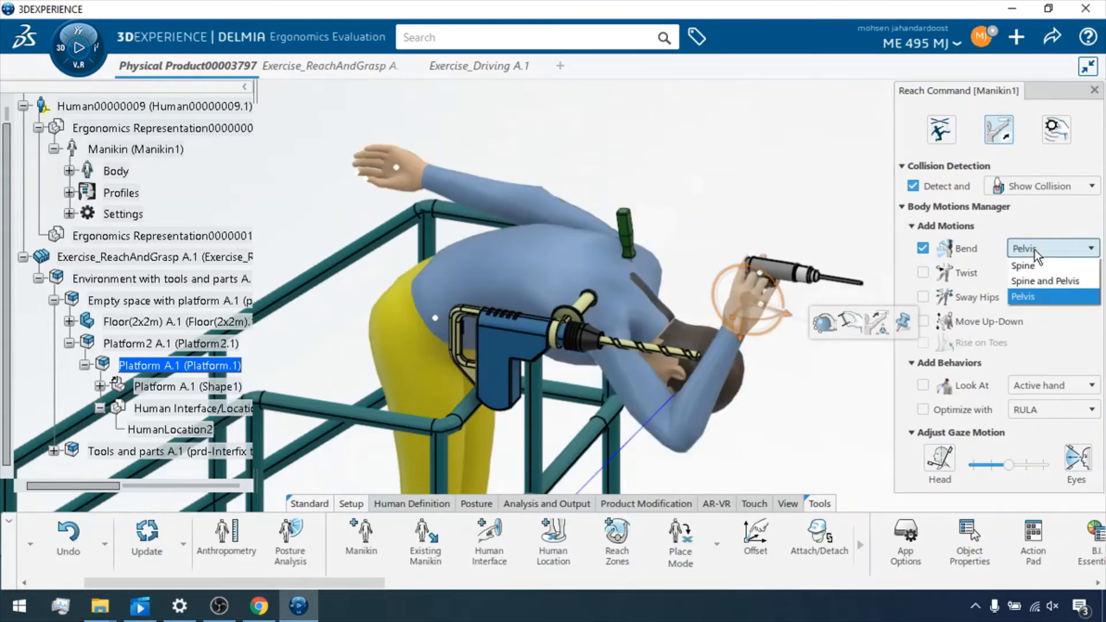
{"action": "left_click", "coordinate": [1028, 266]}
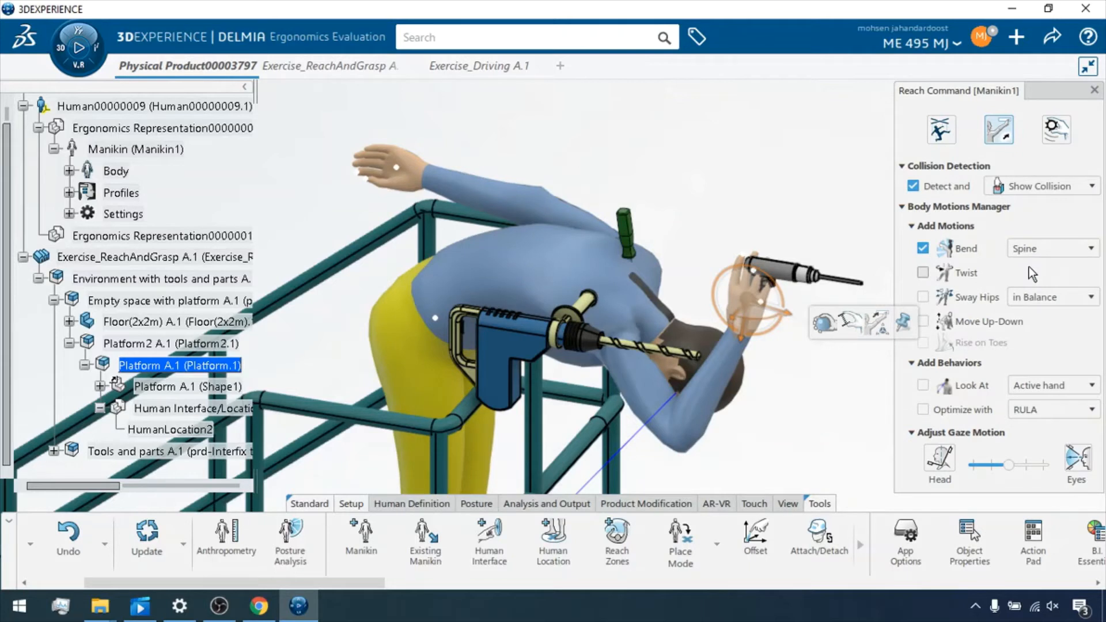
{"action": "scroll", "coordinate": [1029, 267], "scroll_direction": "down", "scroll_amount": 2}
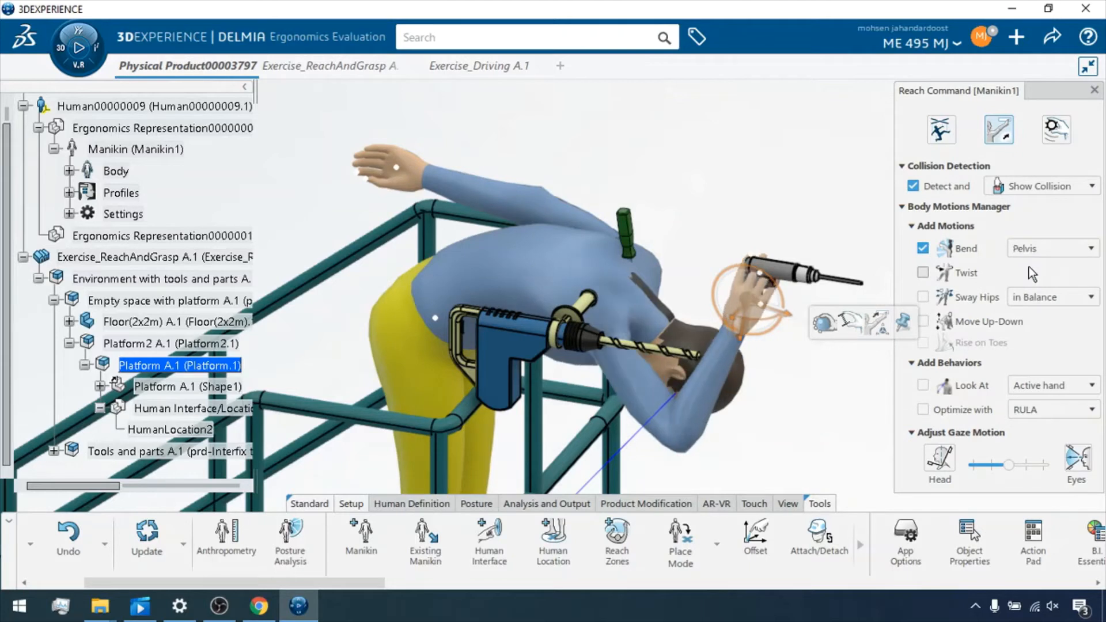
{"action": "left_click", "coordinate": [1094, 90]}
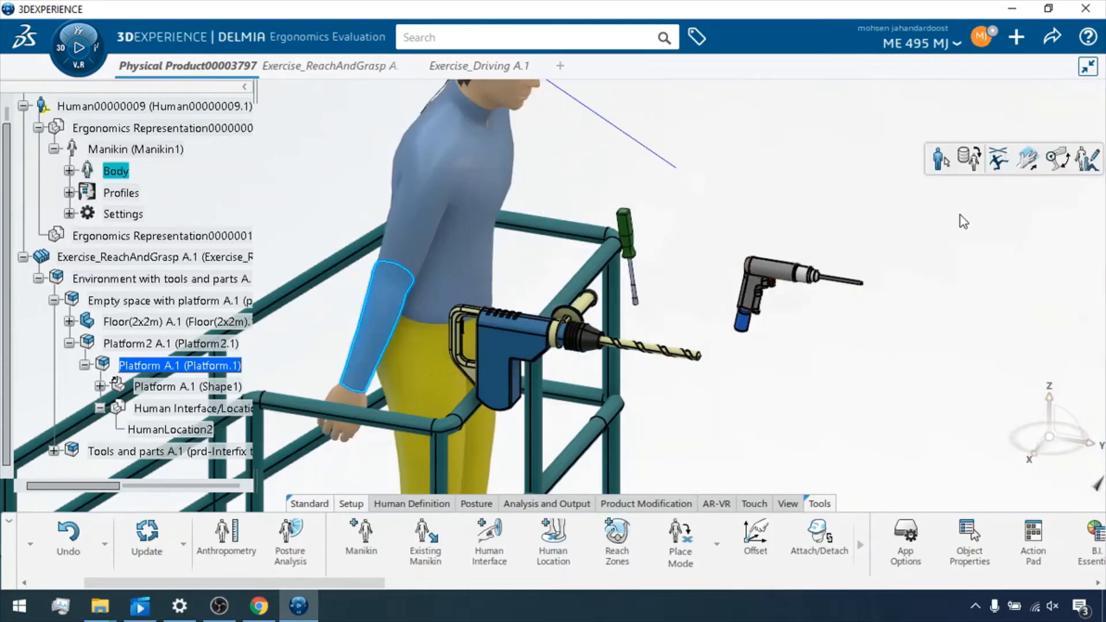
- Restart Reach on the manikin's right arm, enable Bend with Spine and Pelvis, and reach the hand to the small grey drill's handle
{"action": "left_click", "coordinate": [388, 327]}
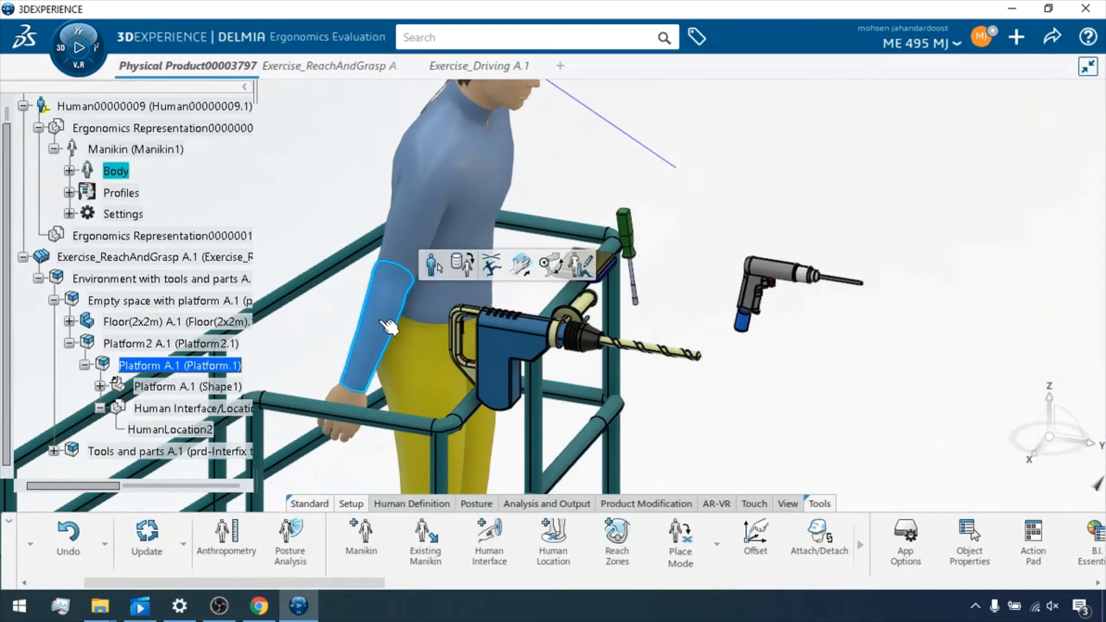
{"action": "left_click", "coordinate": [520, 264]}
{"action": "left_click", "coordinate": [1033, 249]}
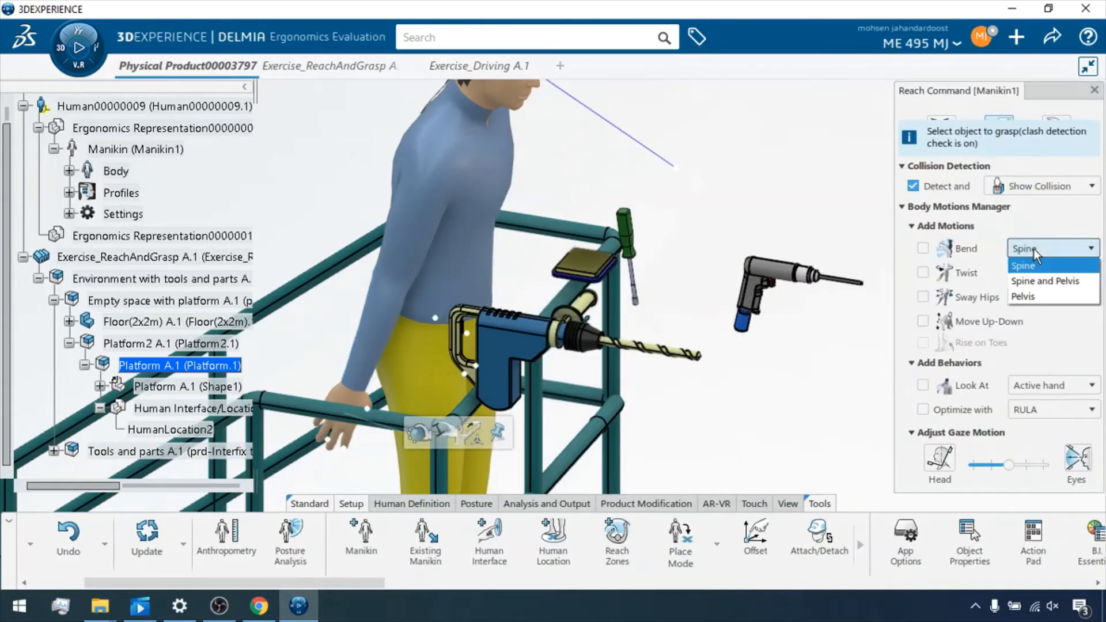
{"action": "left_click", "coordinate": [1033, 281]}
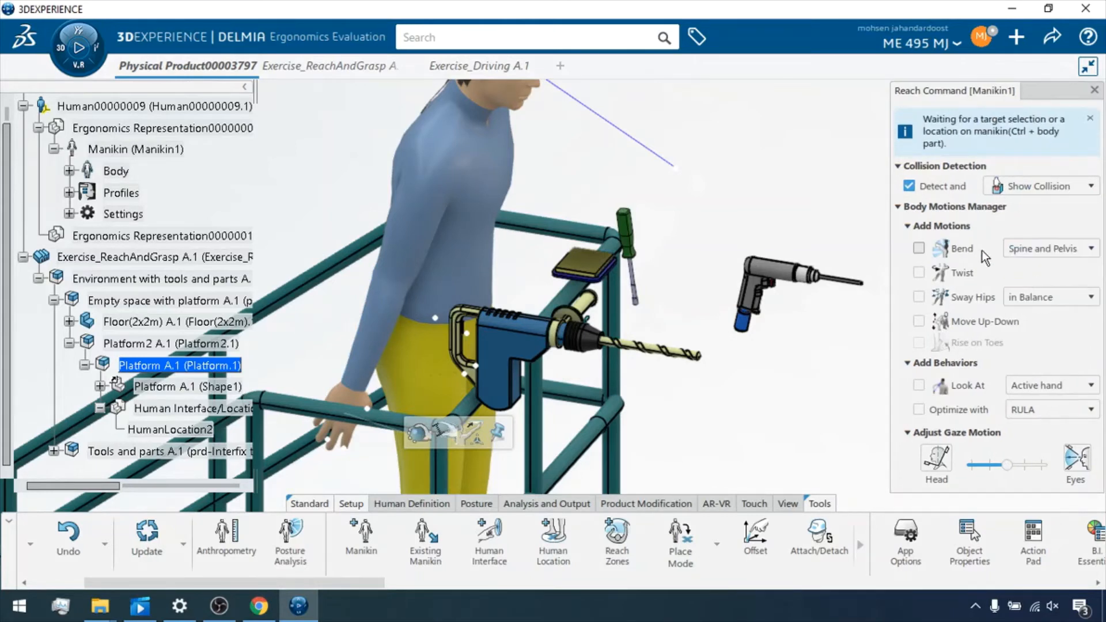
{"action": "left_click", "coordinate": [920, 248]}
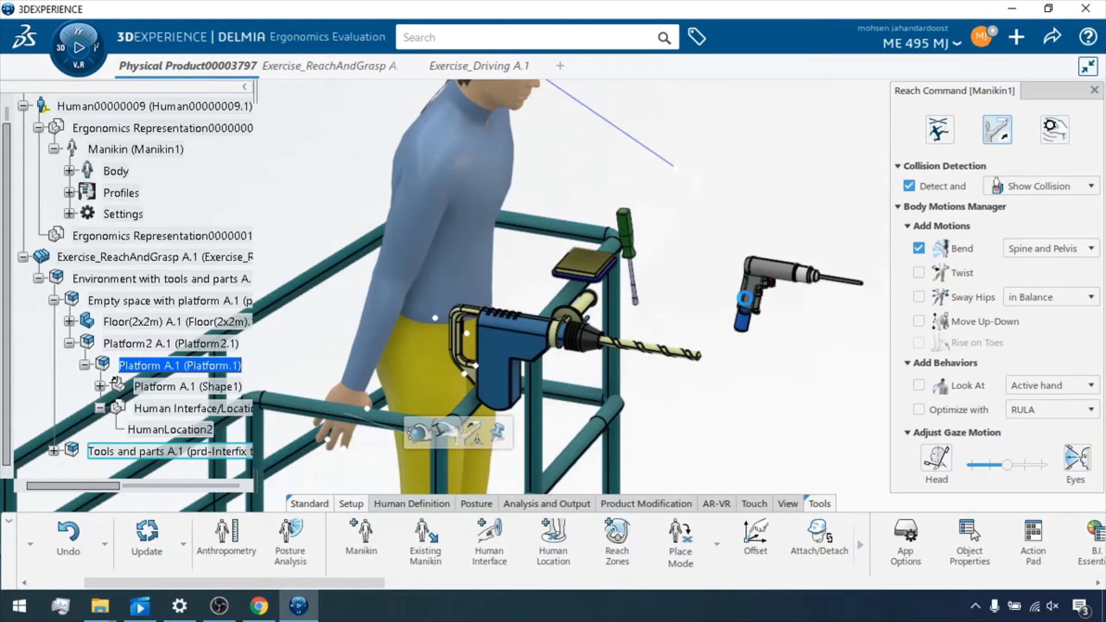
{"action": "left_click", "coordinate": [744, 298]}
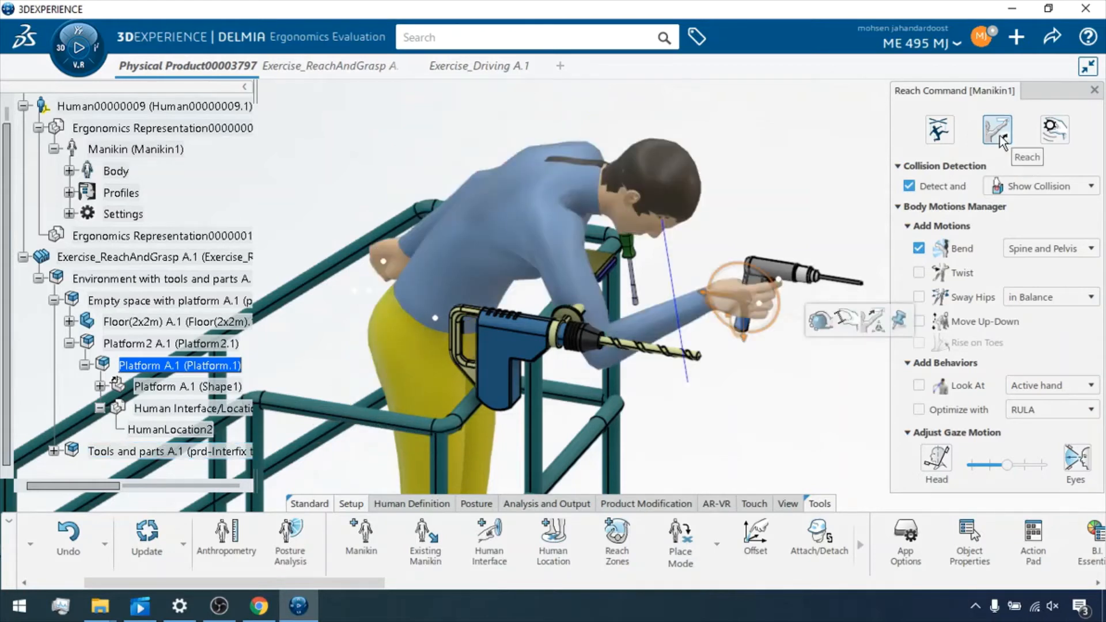
- Enable the Look At behavior with Active hand and switch off the active Reach manipulation
{"action": "left_click", "coordinate": [921, 384]}
{"action": "left_click", "coordinate": [1064, 385]}
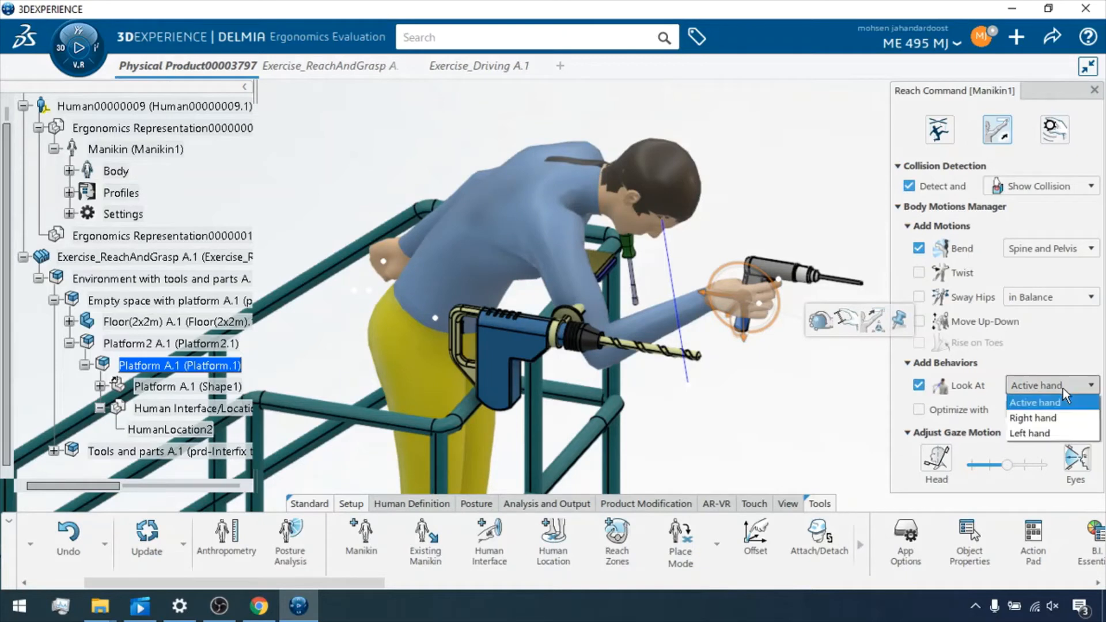
{"action": "left_click", "coordinate": [1056, 403]}
{"action": "left_click", "coordinate": [1048, 387]}
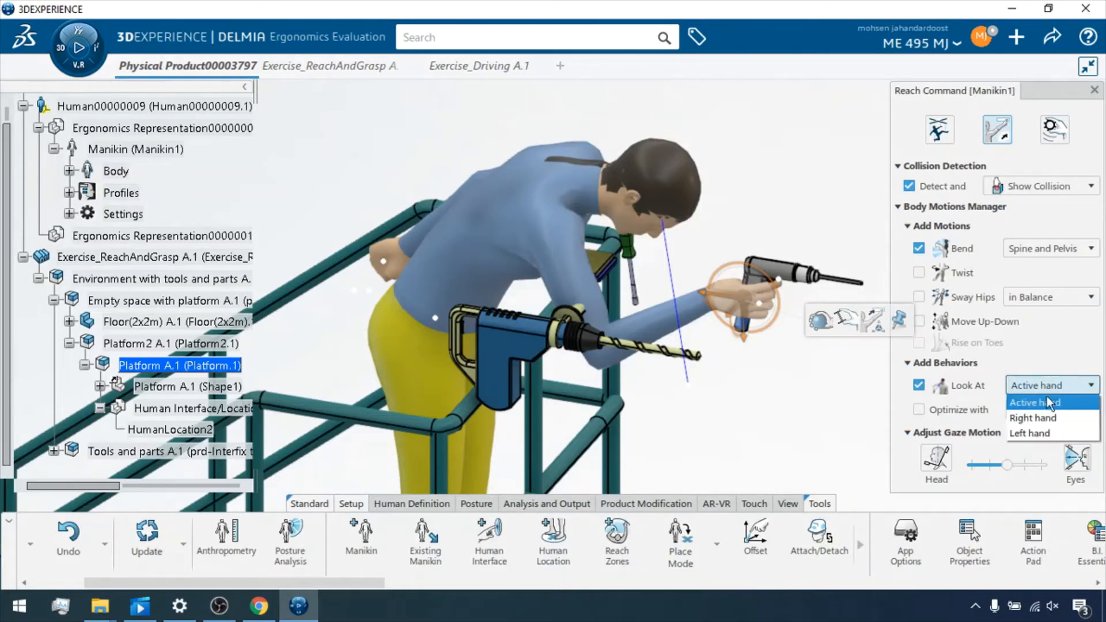
{"action": "left_click", "coordinate": [1042, 403]}
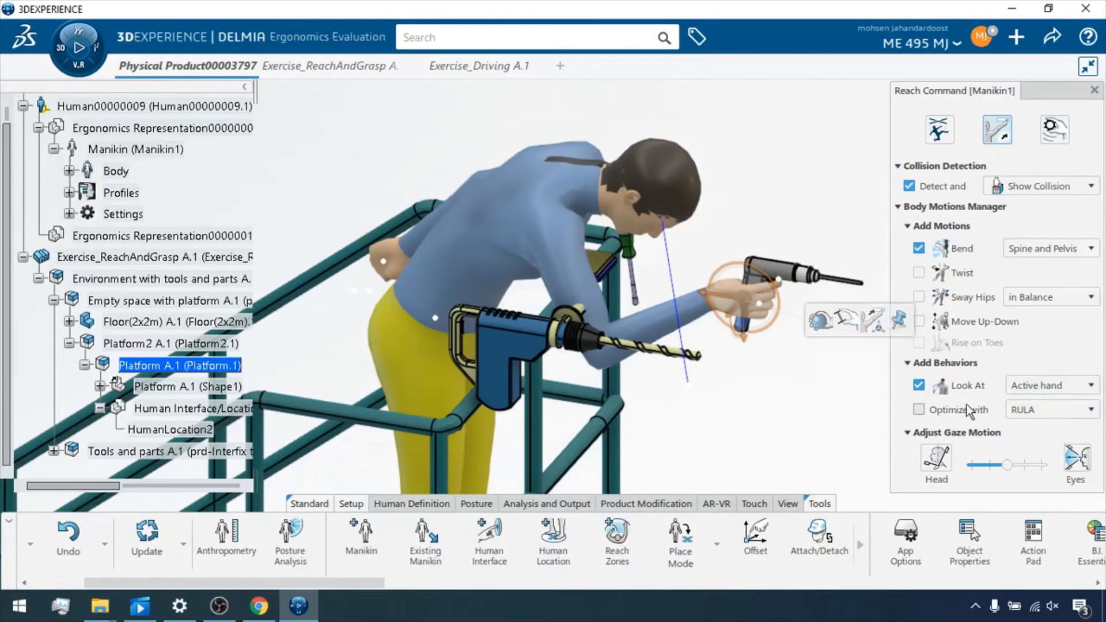
{"action": "left_click", "coordinate": [999, 130]}
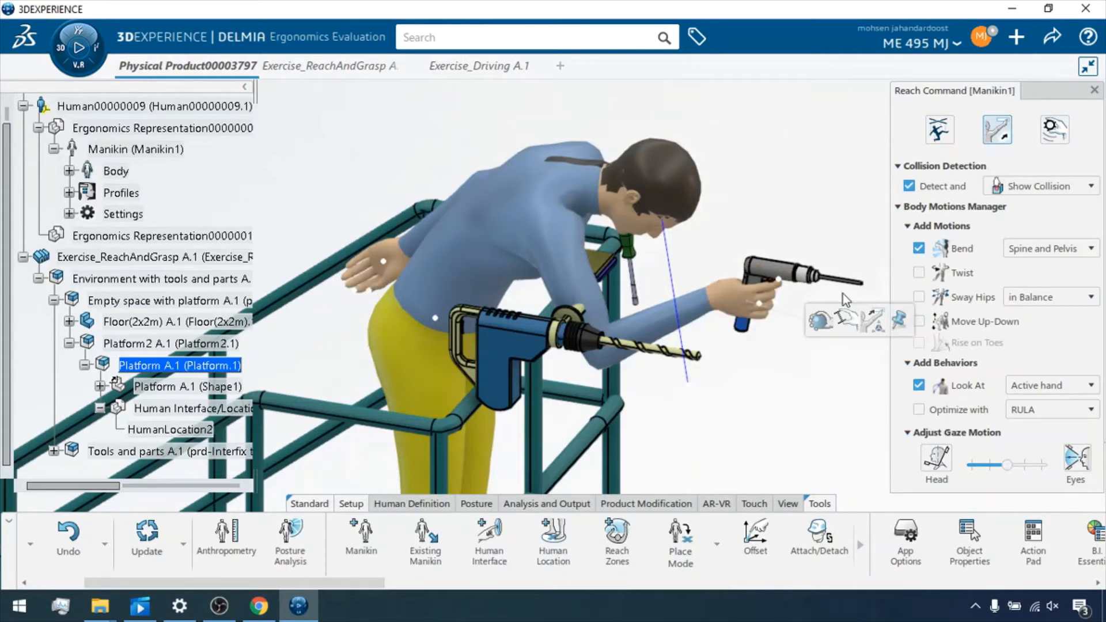
- Turn on the hand's grasp mode and try to grasp the small grey drill with the right hand
{"action": "mouse_move", "coordinate": [829, 321]}
{"action": "left_click", "coordinate": [826, 297]}
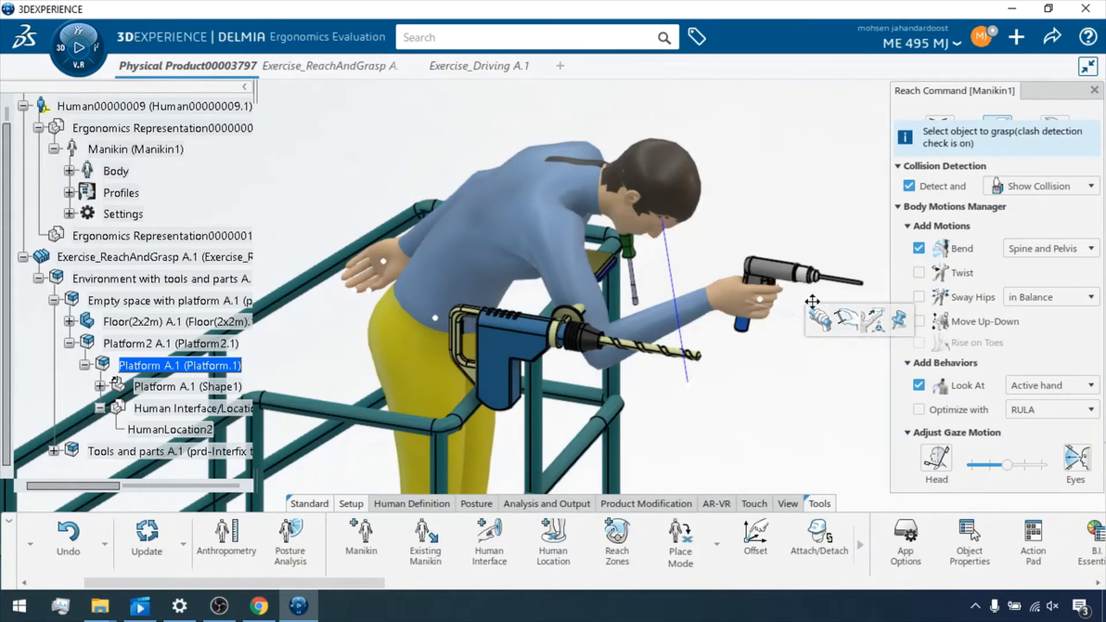
{"action": "left_click", "coordinate": [824, 321]}
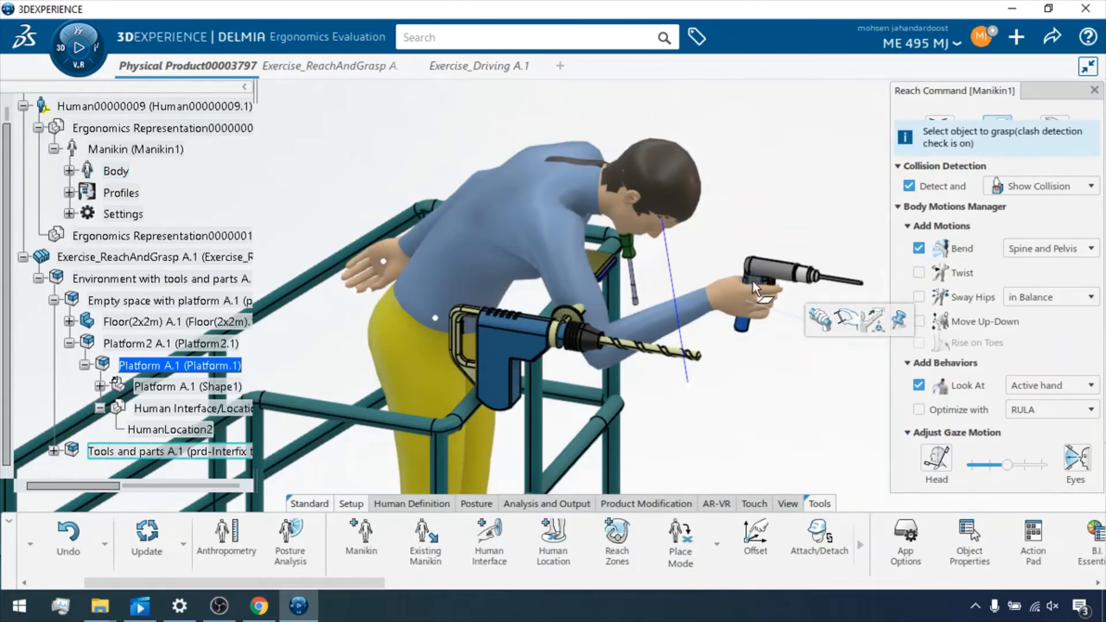
{"action": "mouse_move", "coordinate": [820, 320]}
{"action": "left_click", "coordinate": [814, 317]}
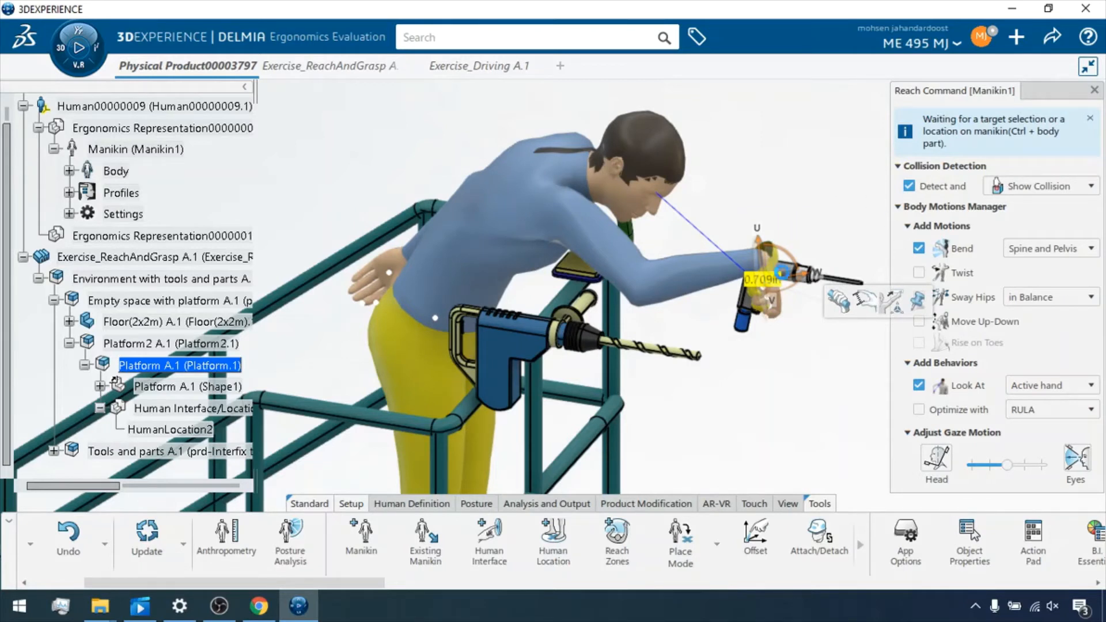
{"action": "left_click", "coordinate": [769, 262]}
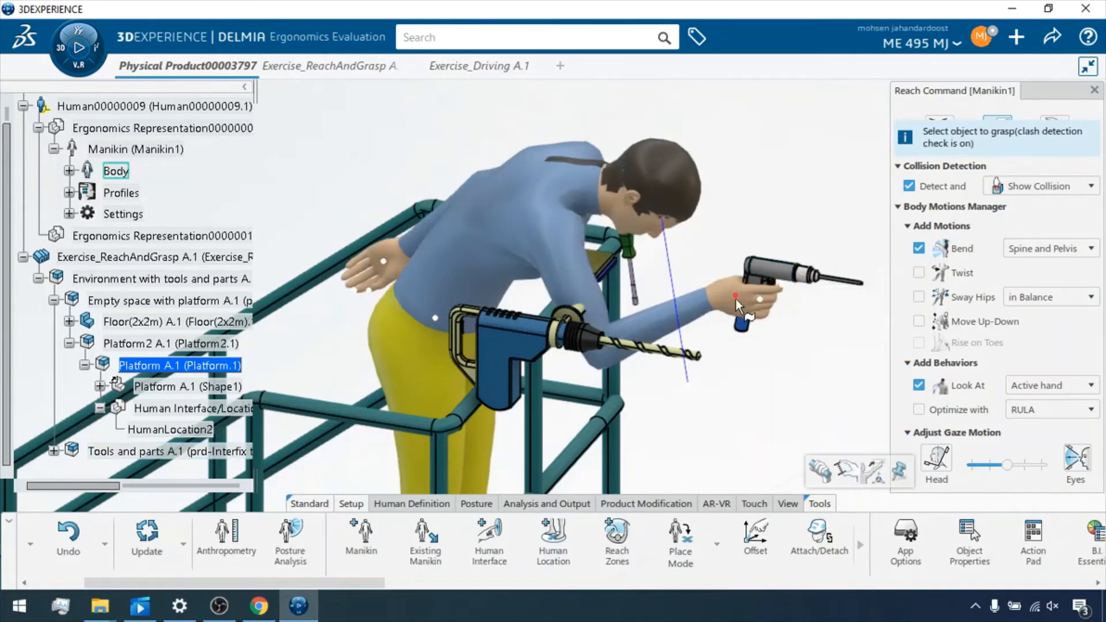
{"action": "middle_click_drag", "start_coordinate": [767, 288], "coordinate": [660, 286], "text": "ctrl"}
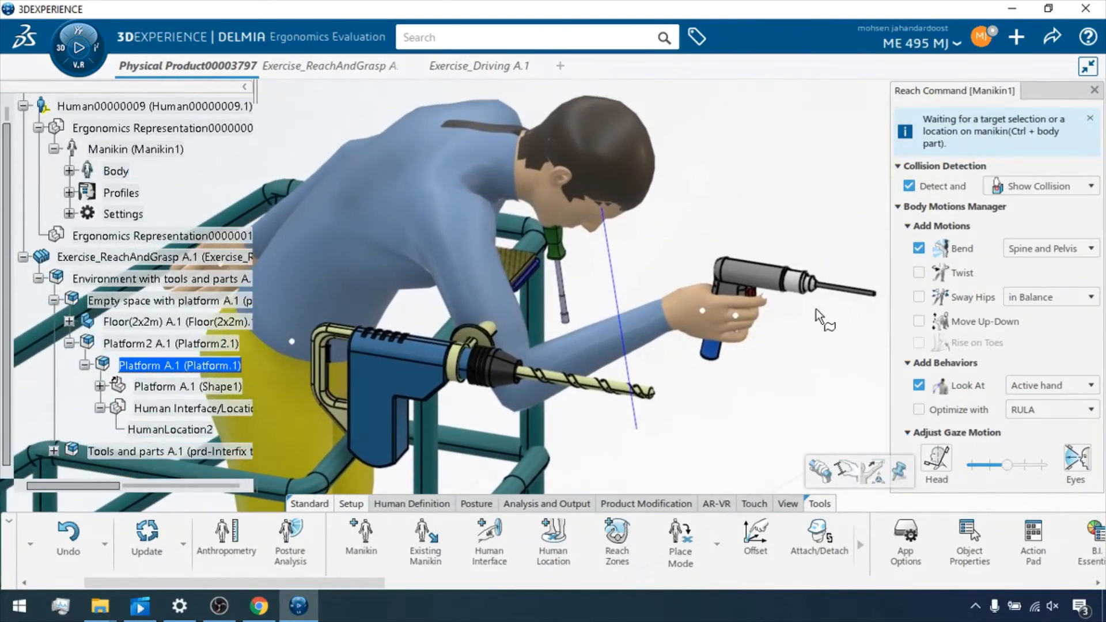
{"action": "left_click", "coordinate": [1089, 118]}
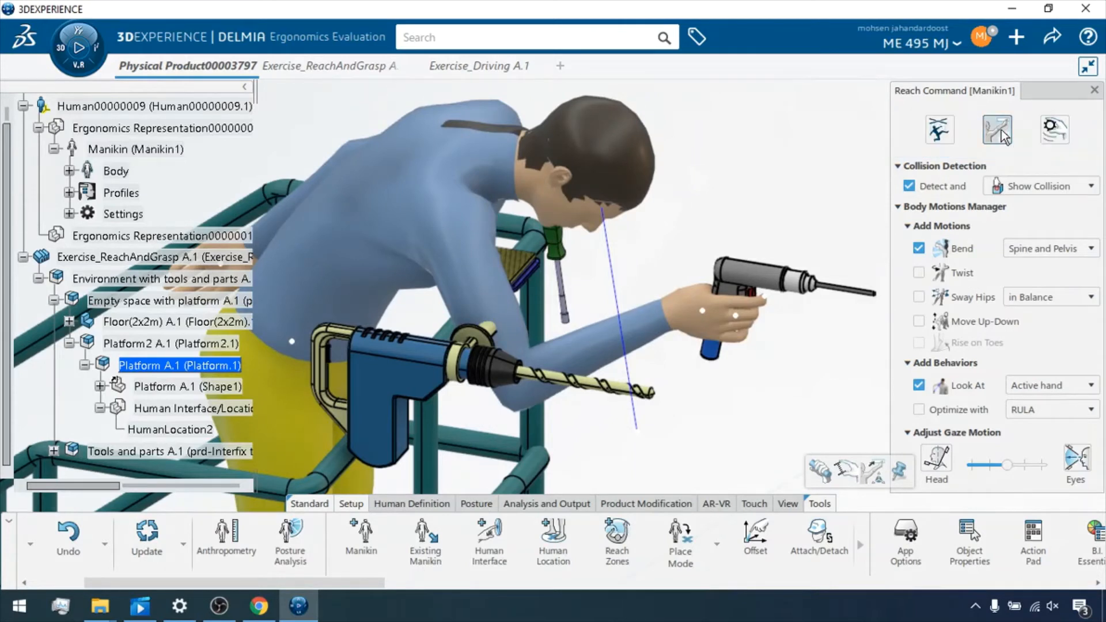
{"action": "left_click", "coordinate": [1004, 137]}
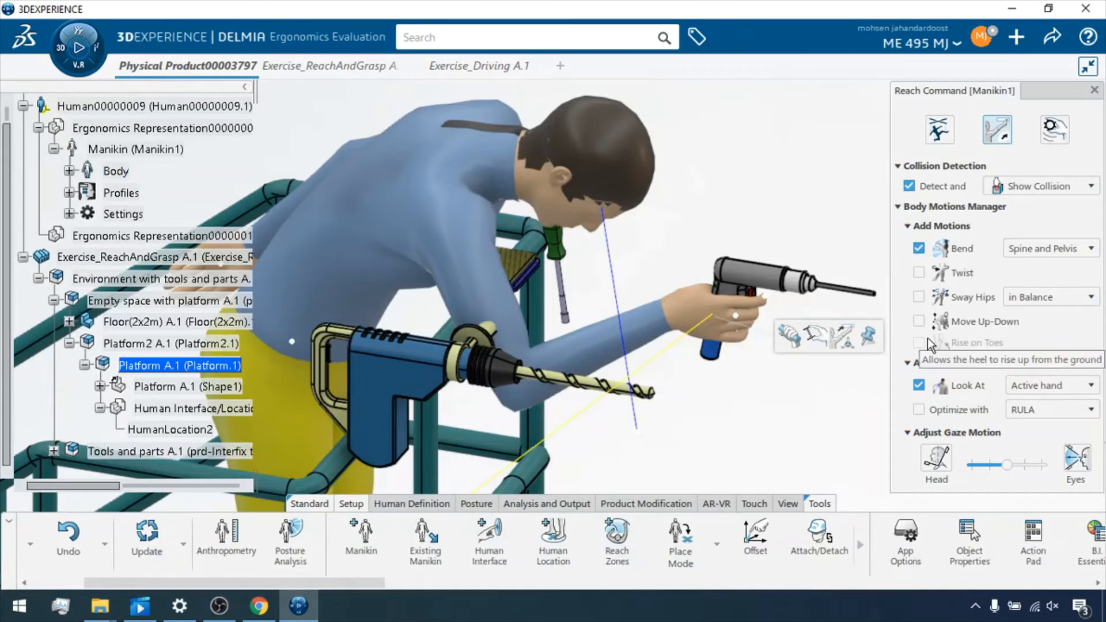
- Try the Bend motion on Pelvis and set it back to Spine and Pelvis
{"action": "left_click", "coordinate": [1045, 252]}
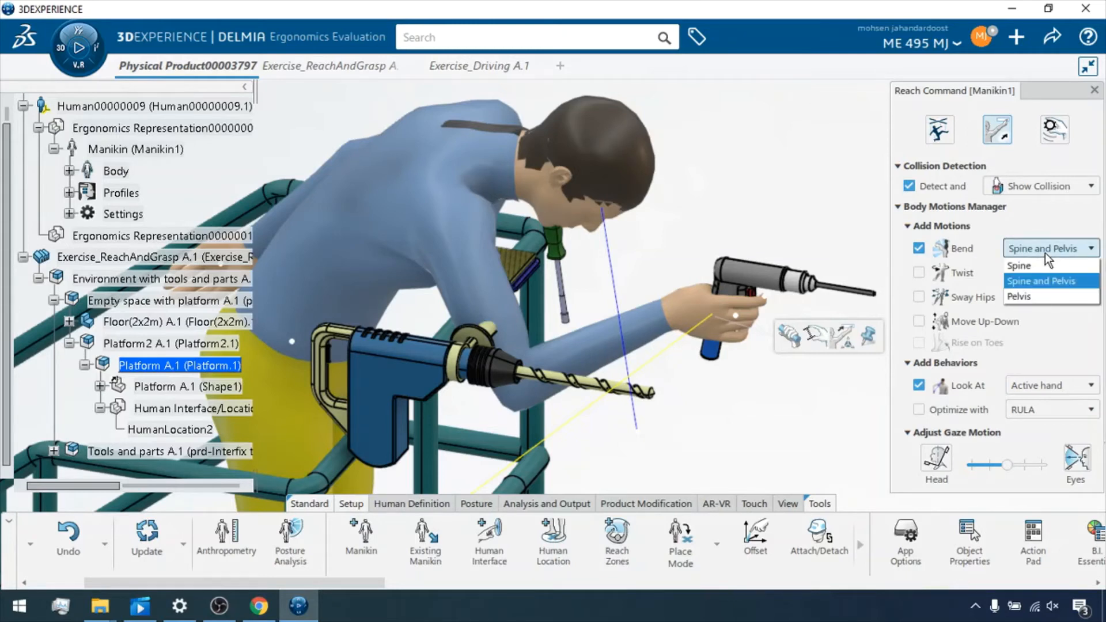
{"action": "left_click", "coordinate": [1033, 294]}
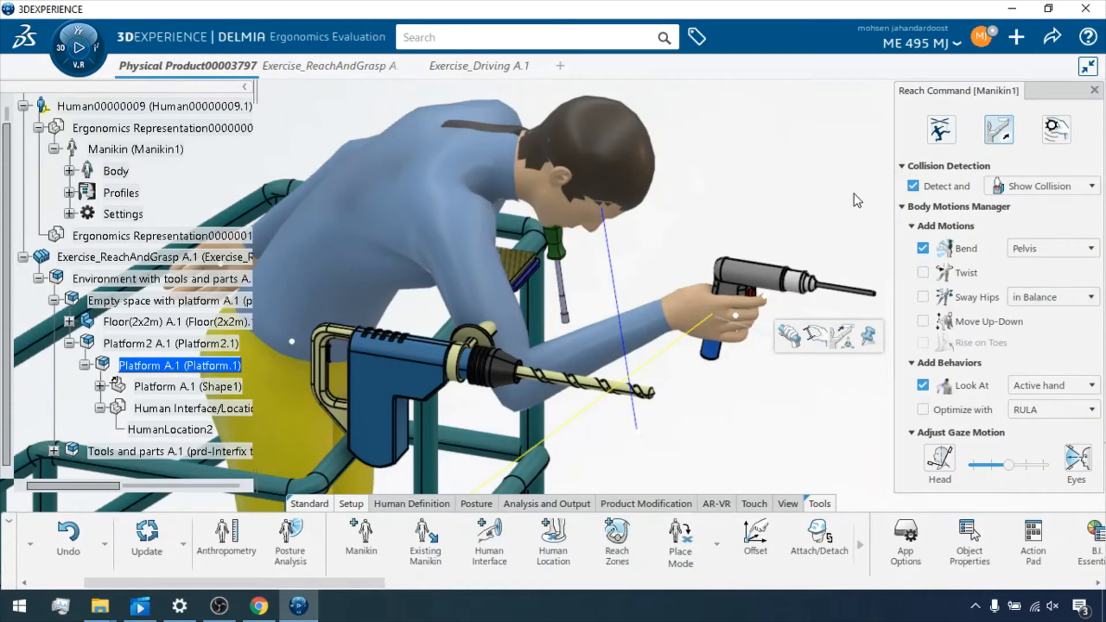
{"action": "left_click", "coordinate": [1029, 249]}
{"action": "left_click", "coordinate": [1024, 277]}
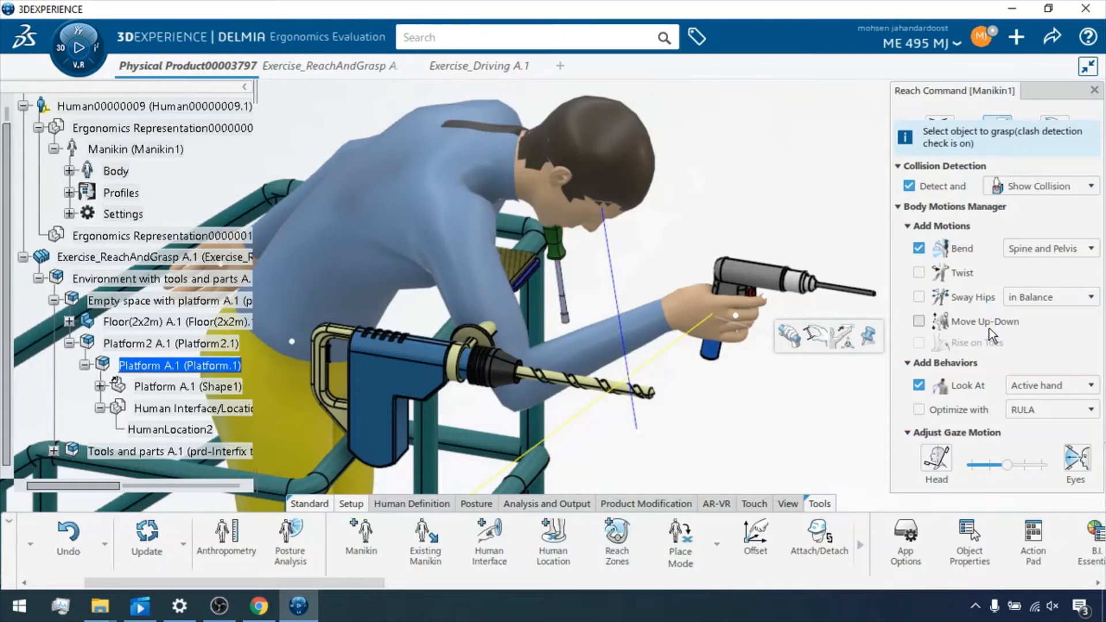
- Exit the Reach command and undo the manikin's bent reach toward the small drill
{"action": "left_click", "coordinate": [1066, 141]}
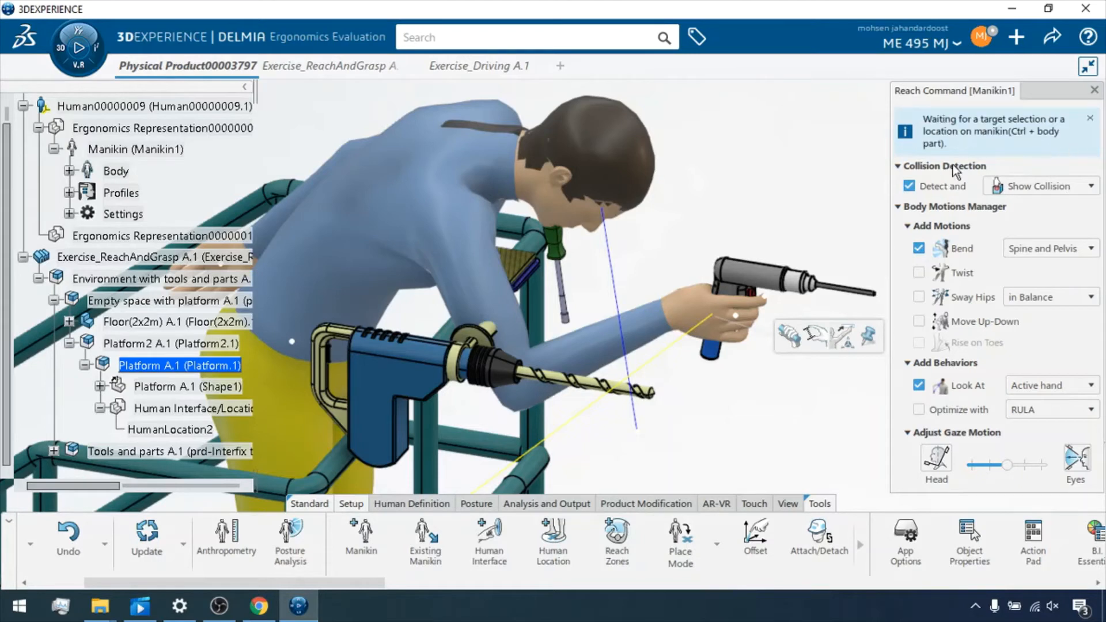
{"action": "left_click", "coordinate": [1089, 118]}
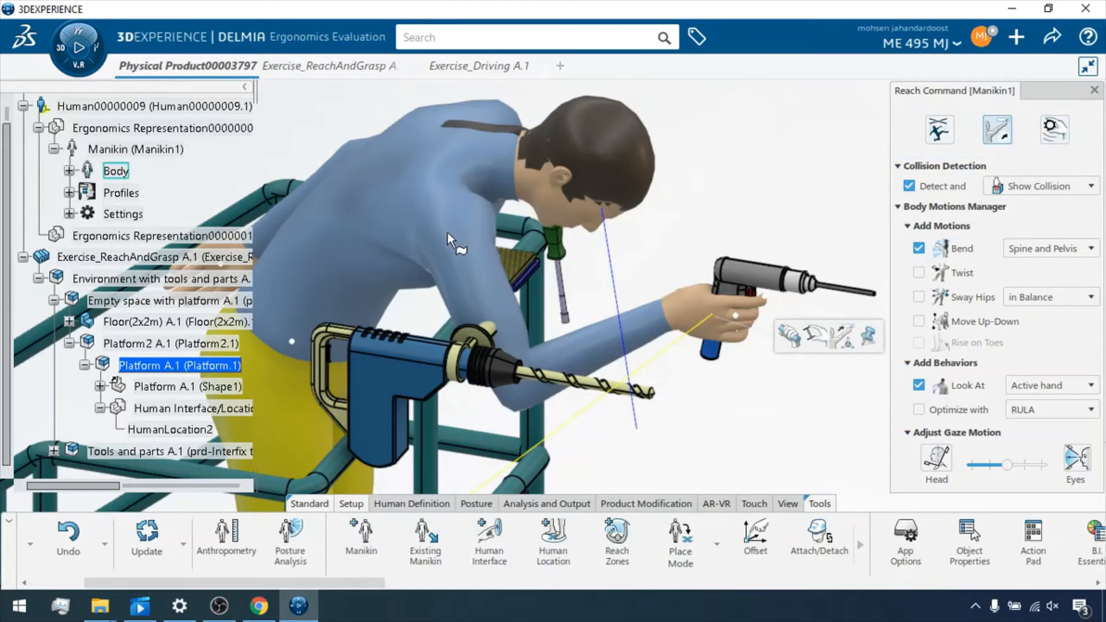
{"action": "left_click", "coordinate": [1094, 90]}
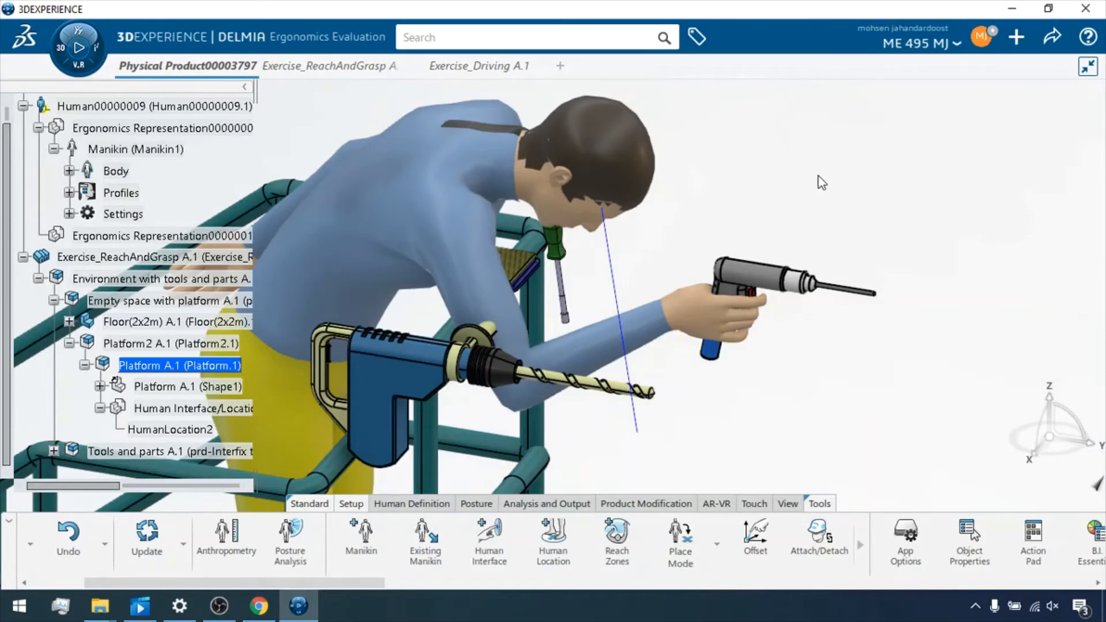
{"action": "key", "text": "ctrl+z"}
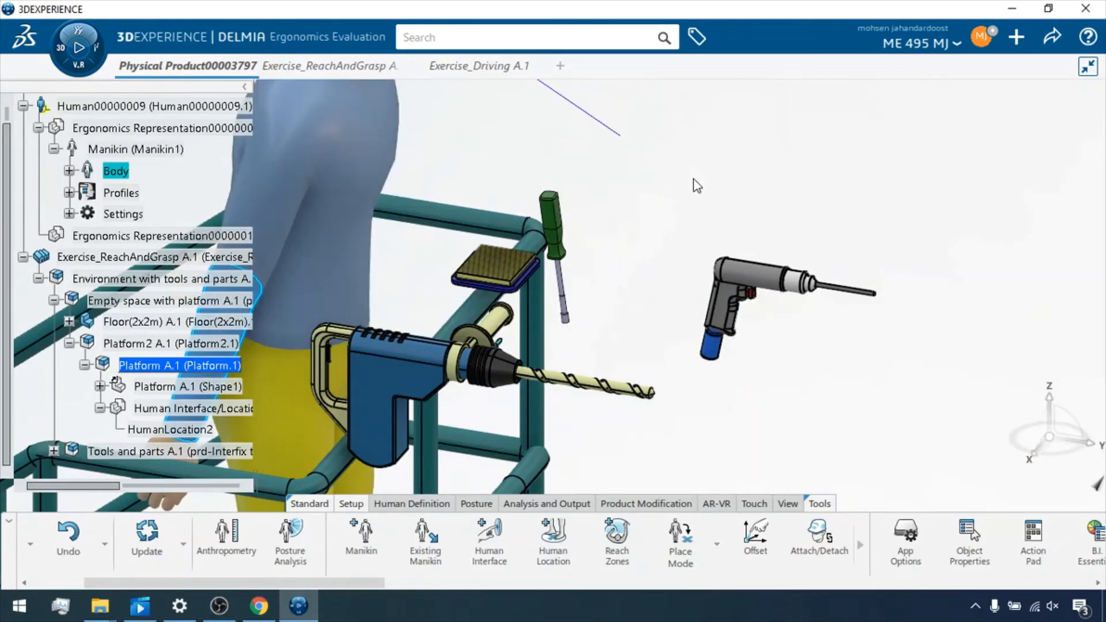
- Start the Reach command from the manikin's right hand and reach it to the small grey drill's handle
{"action": "middle_click_drag", "start_coordinate": [714, 159], "coordinate": [742, 160]}
{"action": "middle_click_drag", "start_coordinate": [367, 251], "coordinate": [436, 223]}
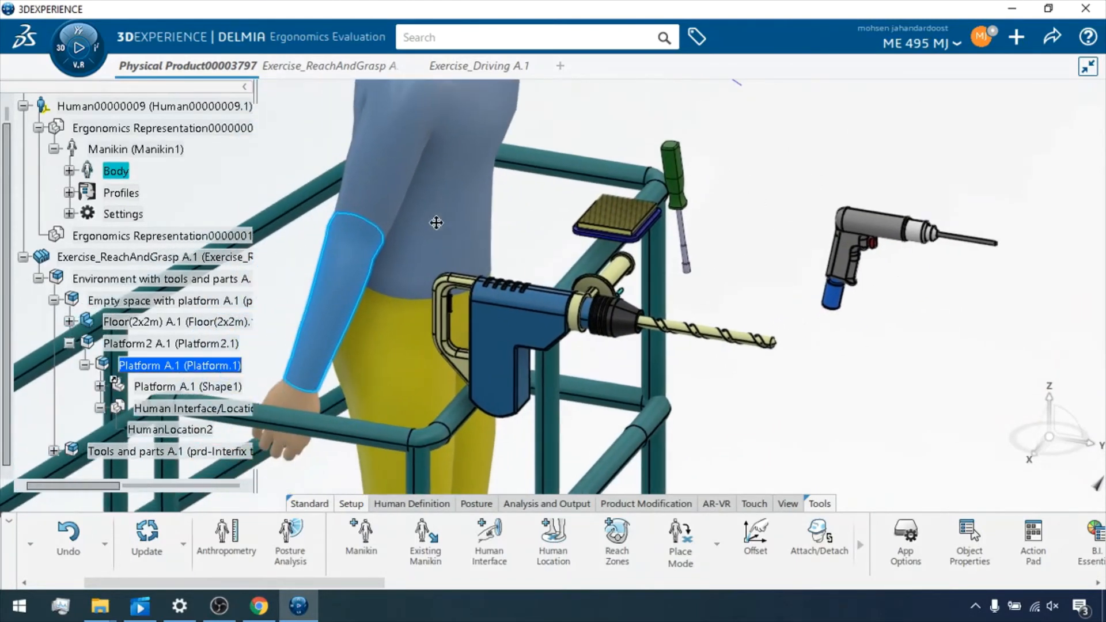
{"action": "left_click", "coordinate": [305, 407]}
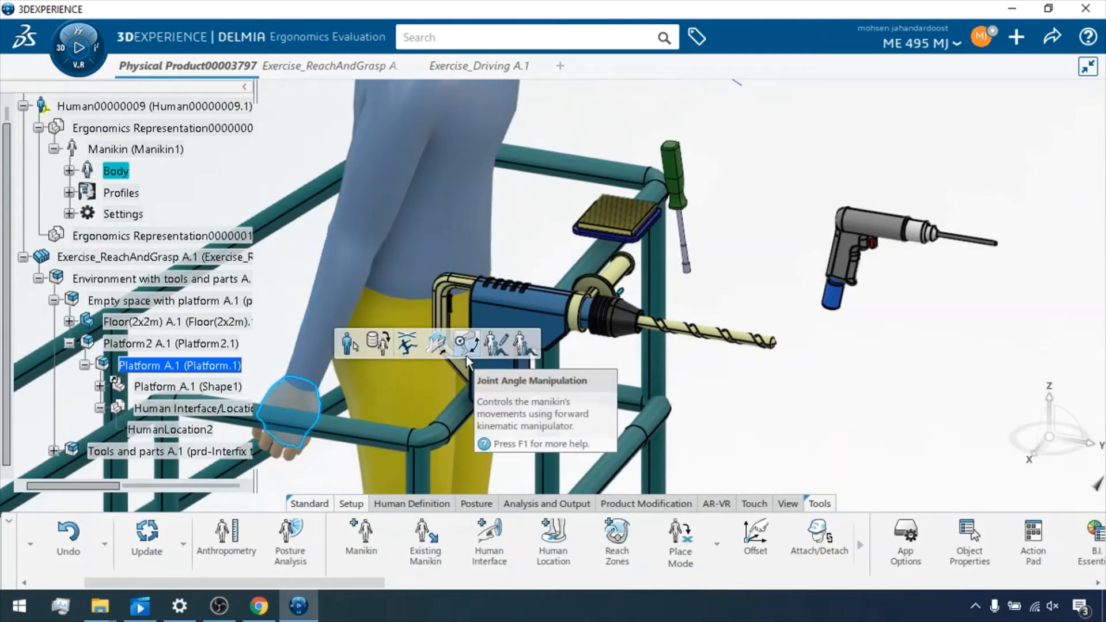
{"action": "left_click", "coordinate": [438, 344]}
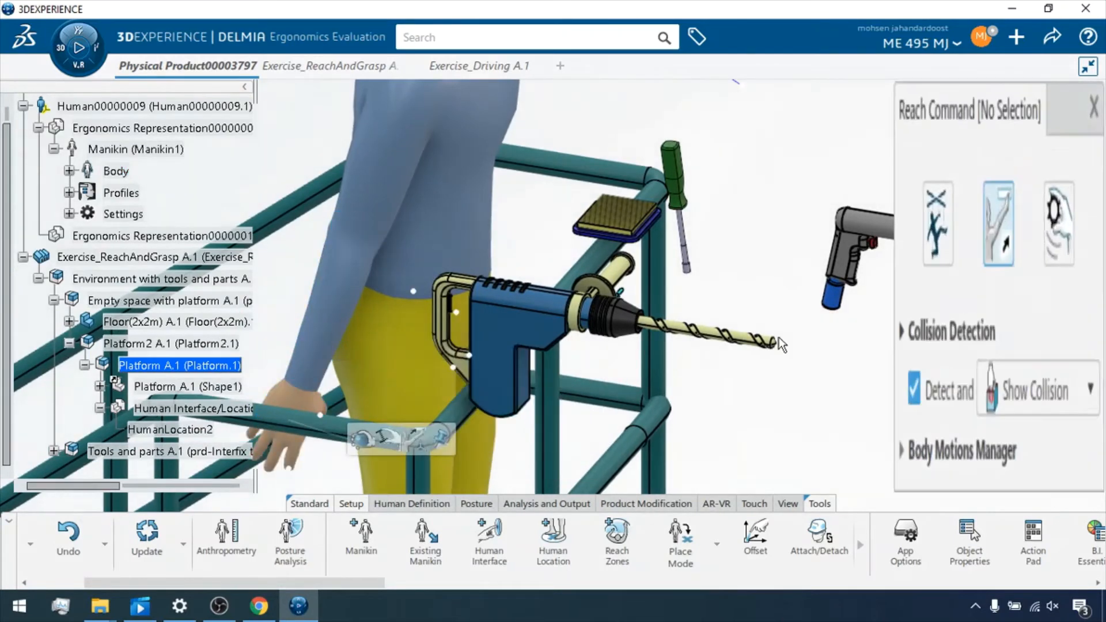
{"action": "left_click", "coordinate": [844, 254]}
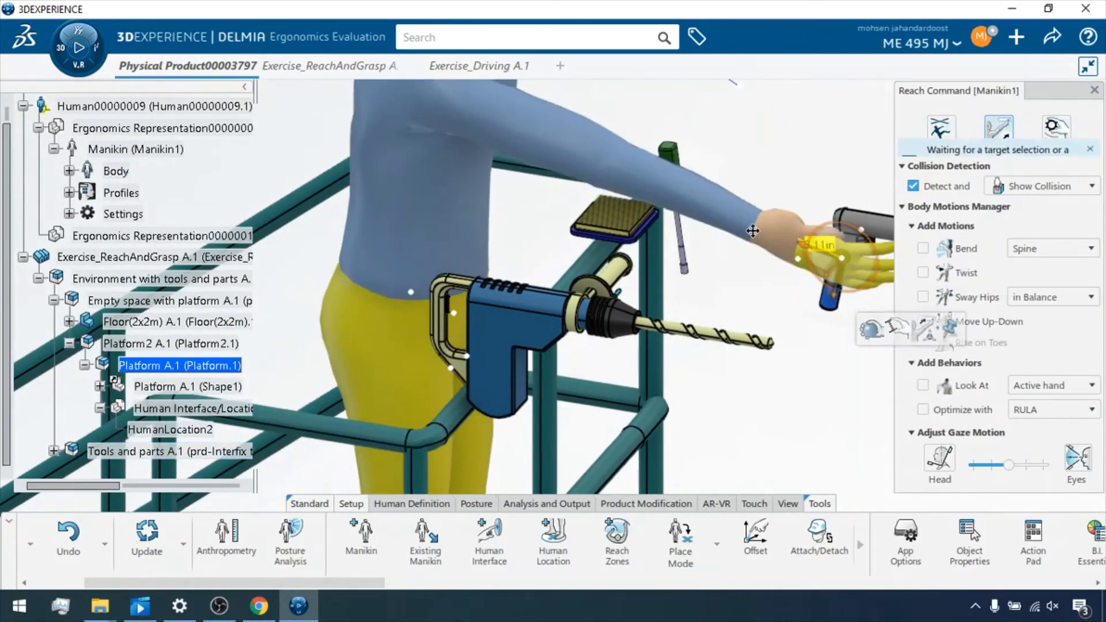
- Try the reach to the small drill with Stop on Collision and the Bend motion set to Pelvis, and turn Bend off again
{"action": "middle_click_drag", "start_coordinate": [753, 231], "coordinate": [748, 294]}
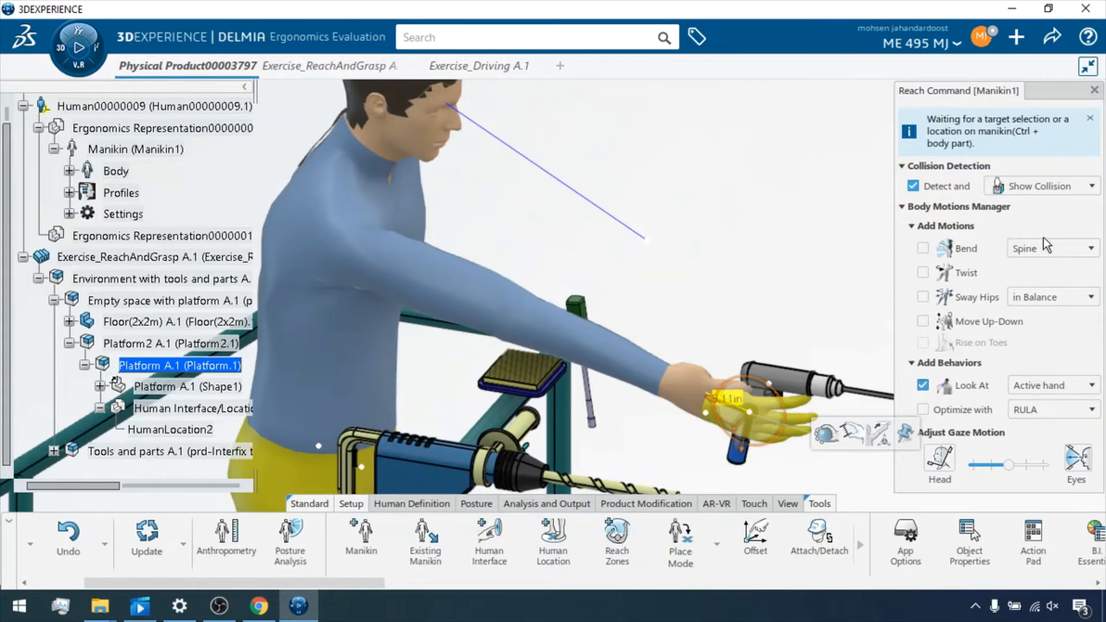
{"action": "left_click", "coordinate": [1045, 188]}
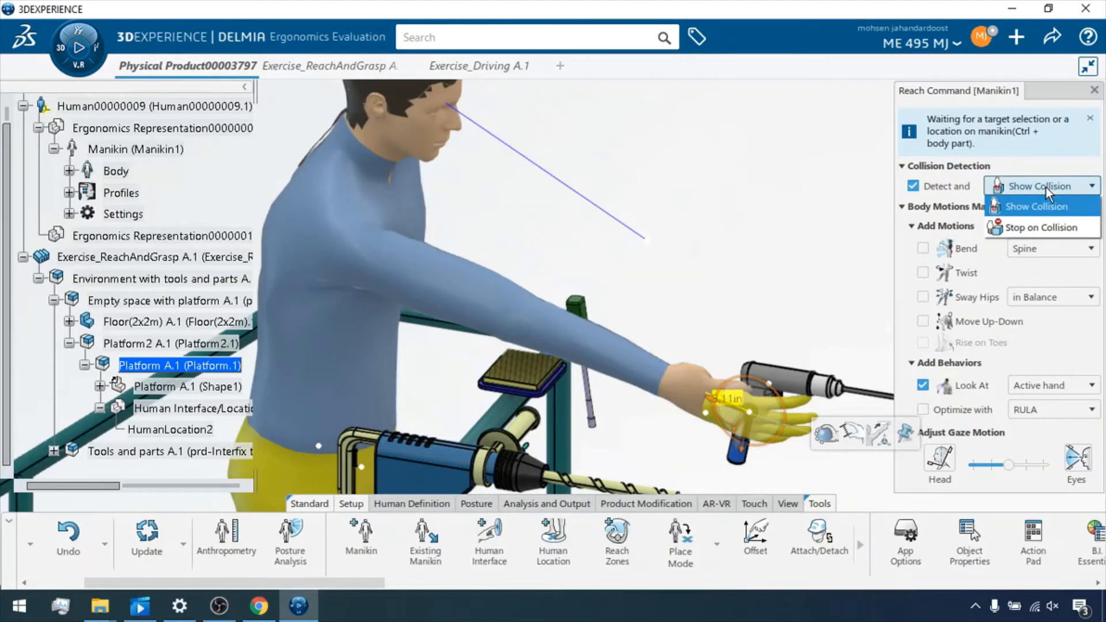
{"action": "left_click", "coordinate": [1040, 226]}
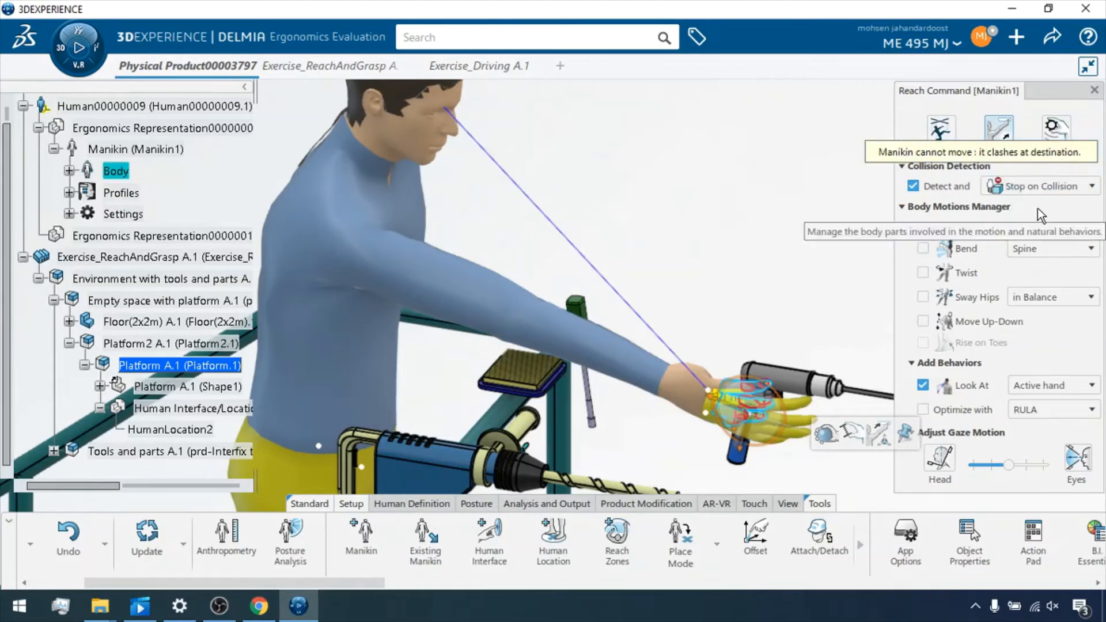
{"action": "left_click", "coordinate": [1041, 249]}
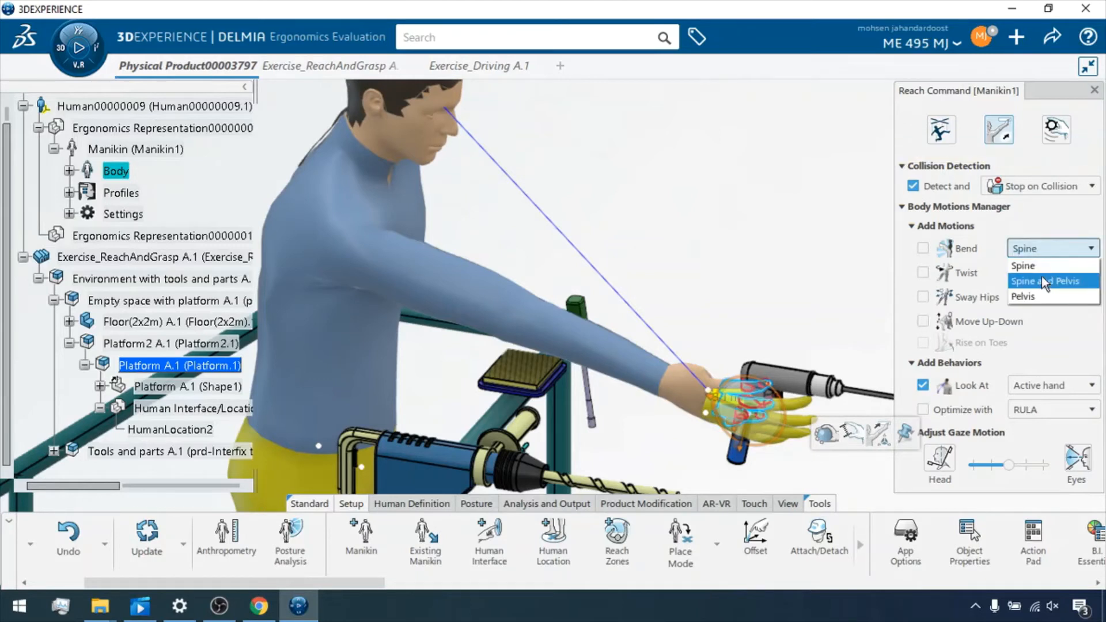
{"action": "left_click", "coordinate": [1046, 295]}
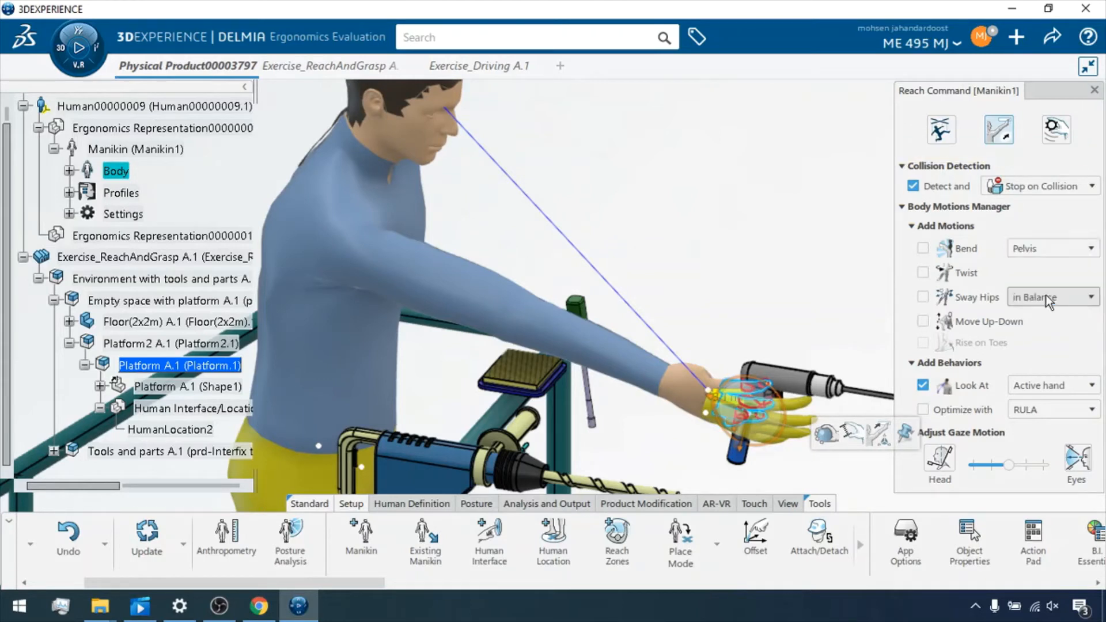
{"action": "left_click", "coordinate": [923, 249]}
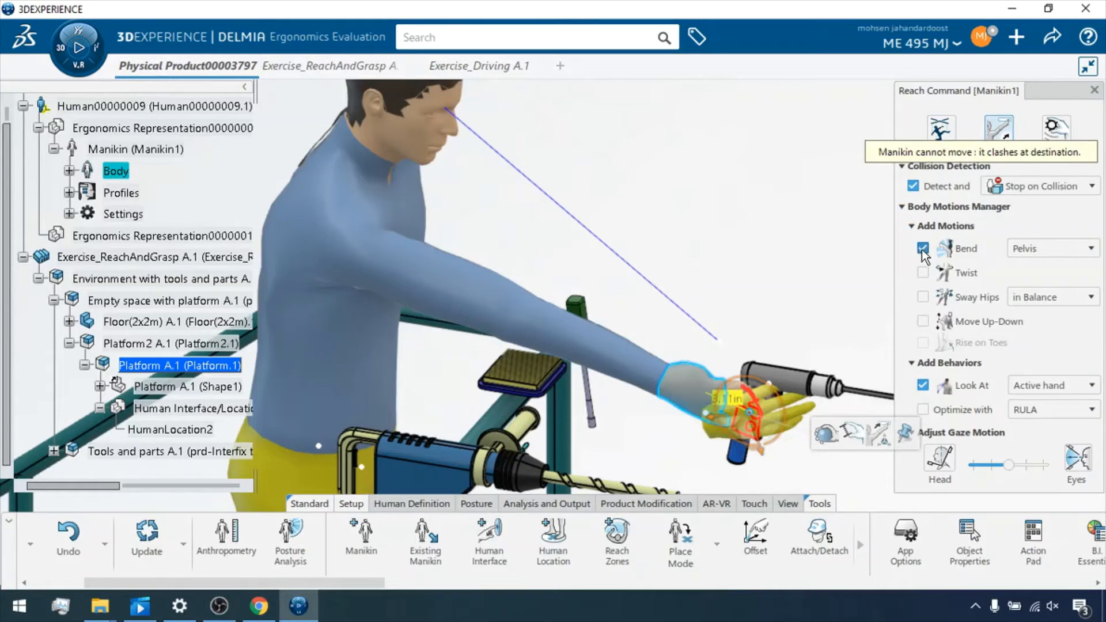
{"action": "left_click", "coordinate": [923, 249]}
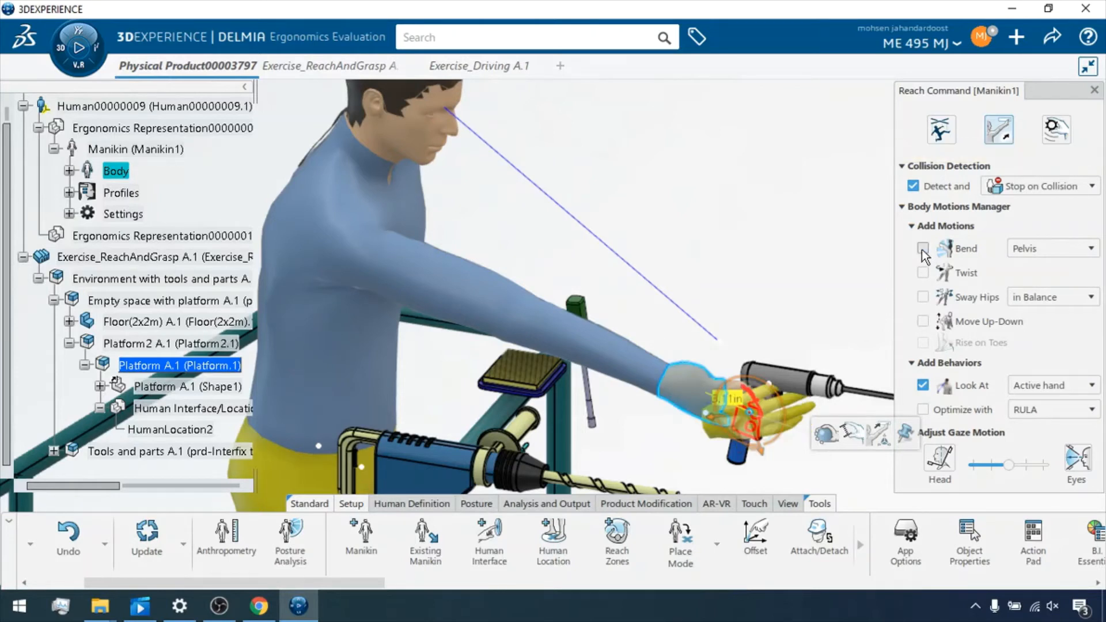
- Turn on Bend with Spine and Pelvis, set collision detection to Show Collision, and exit the Reach command
{"action": "left_click", "coordinate": [1048, 248]}
{"action": "left_click", "coordinate": [1030, 279]}
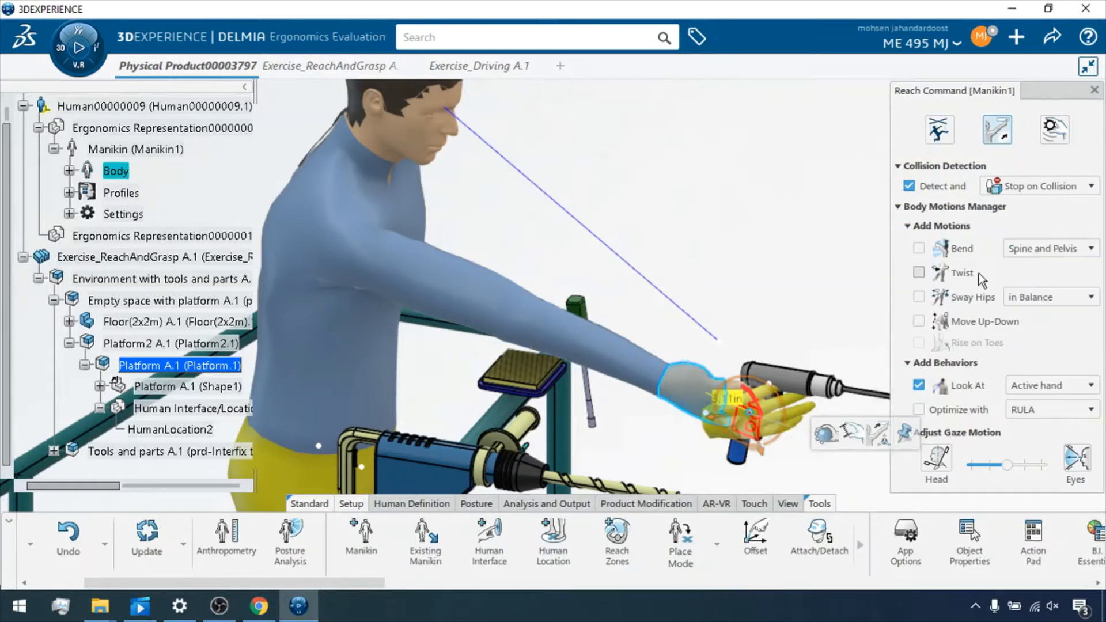
{"action": "left_click", "coordinate": [919, 249]}
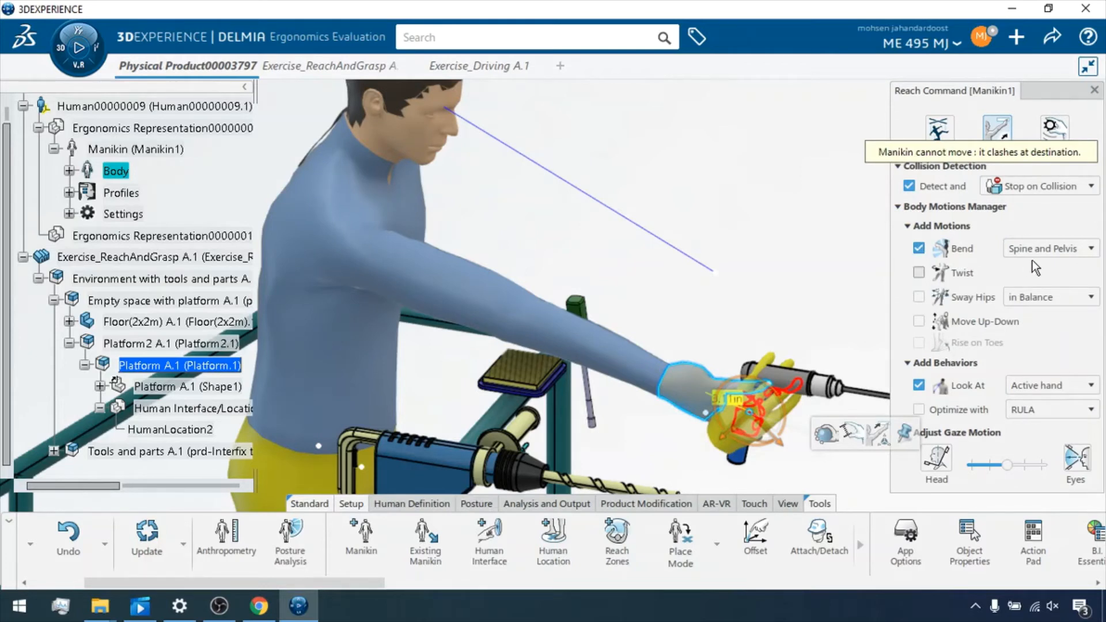
{"action": "left_click", "coordinate": [1029, 195]}
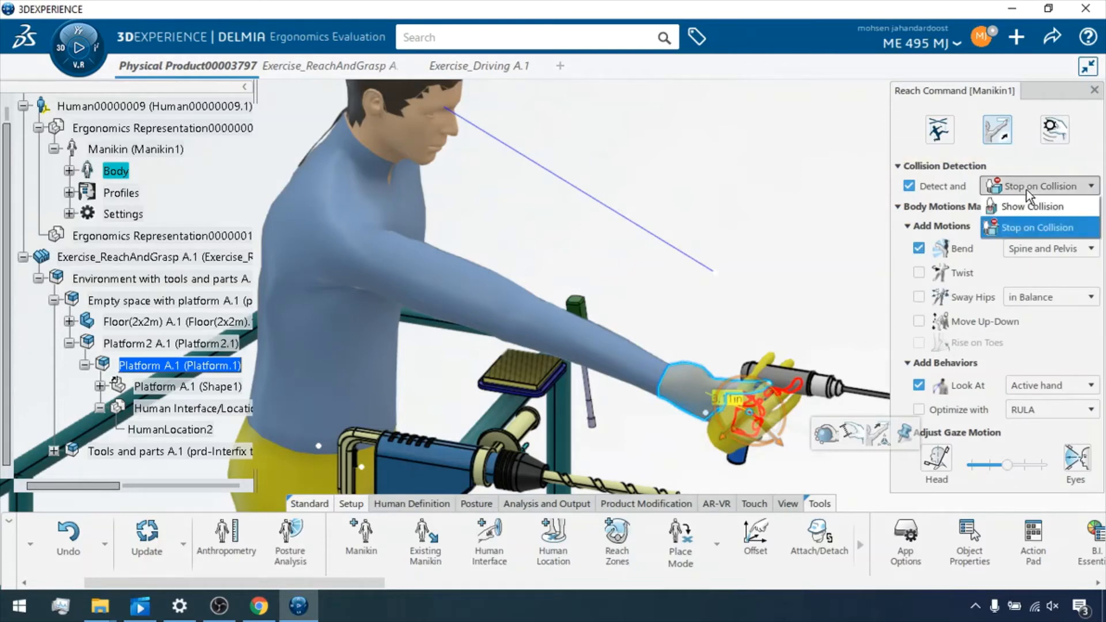
{"action": "left_click", "coordinate": [1014, 202]}
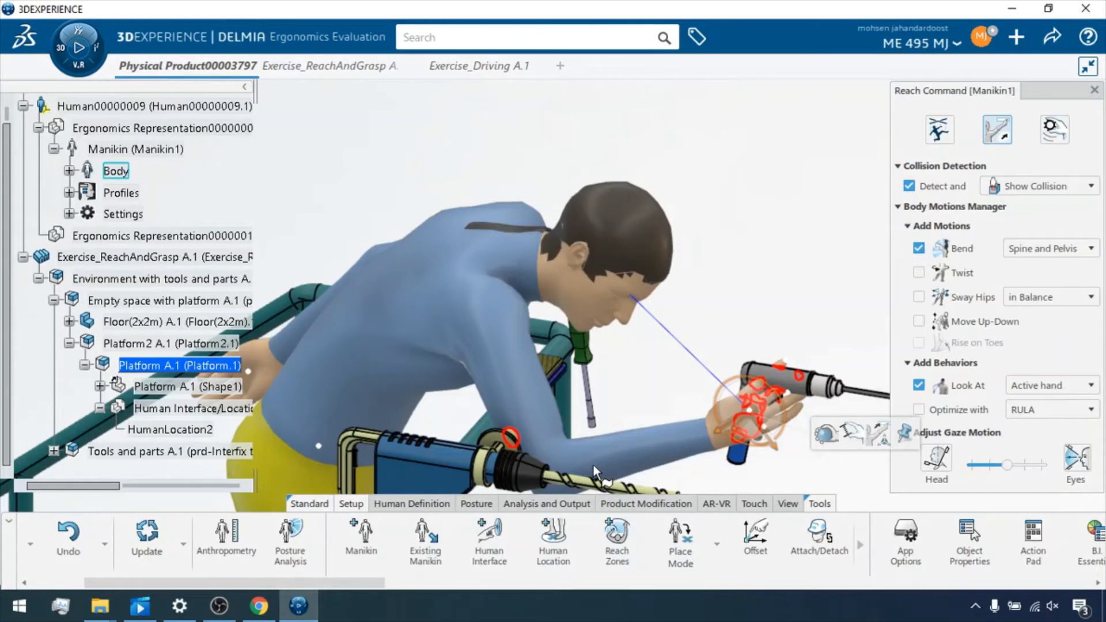
{"action": "left_click", "coordinate": [606, 459]}
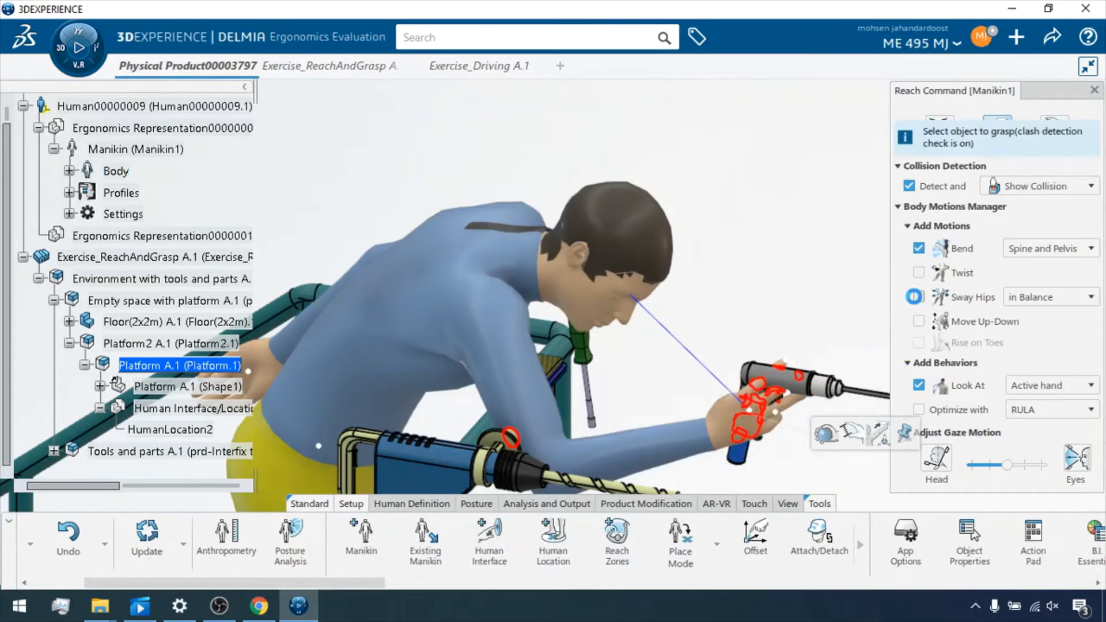
{"action": "left_click", "coordinate": [1093, 92]}
- Rotate the manikin's right forearm to about 80 degrees directly in the view and leave the posture manipulation
{"action": "mouse_move", "coordinate": [583, 461]}
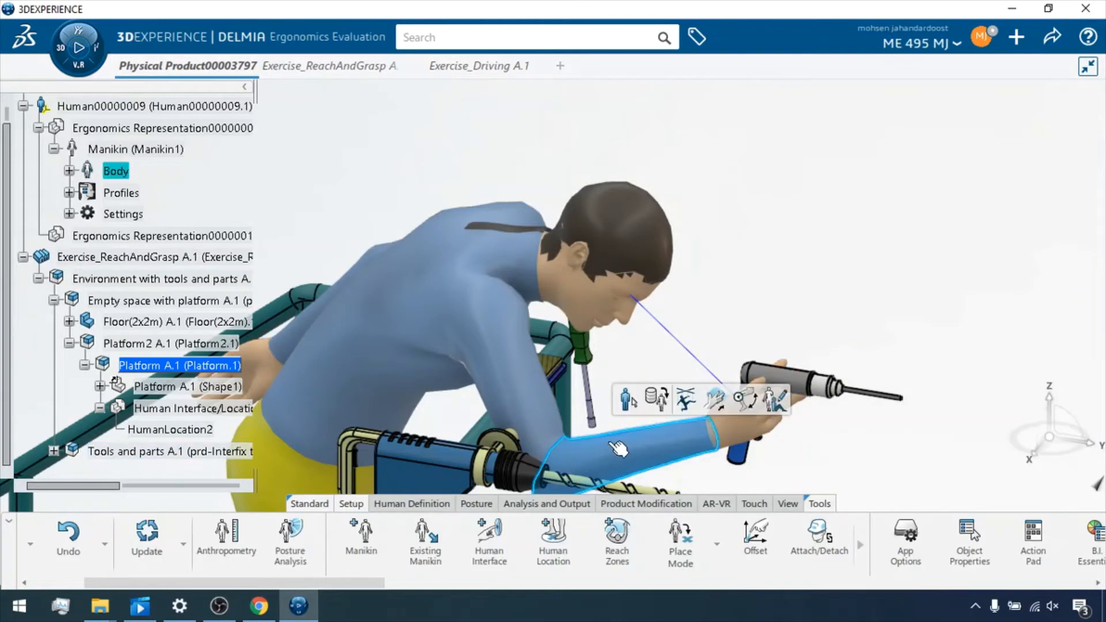
{"action": "middle_click_drag", "start_coordinate": [606, 410], "coordinate": [610, 327]}
{"action": "left_click", "coordinate": [745, 400]}
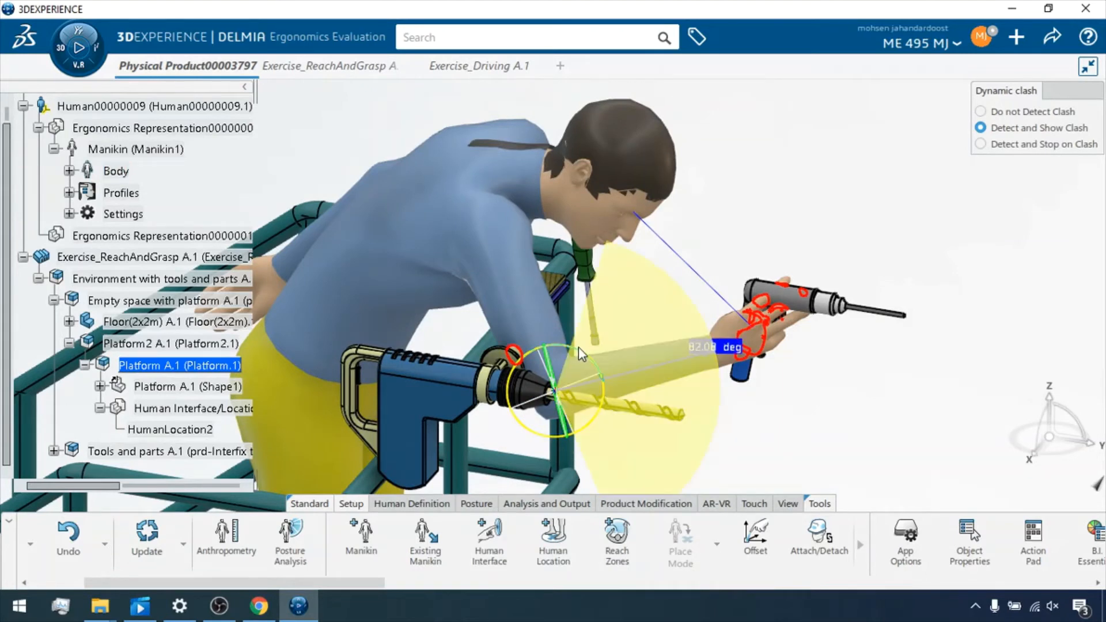
{"action": "left_click_drag", "start_coordinate": [578, 347], "coordinate": [588, 325]}
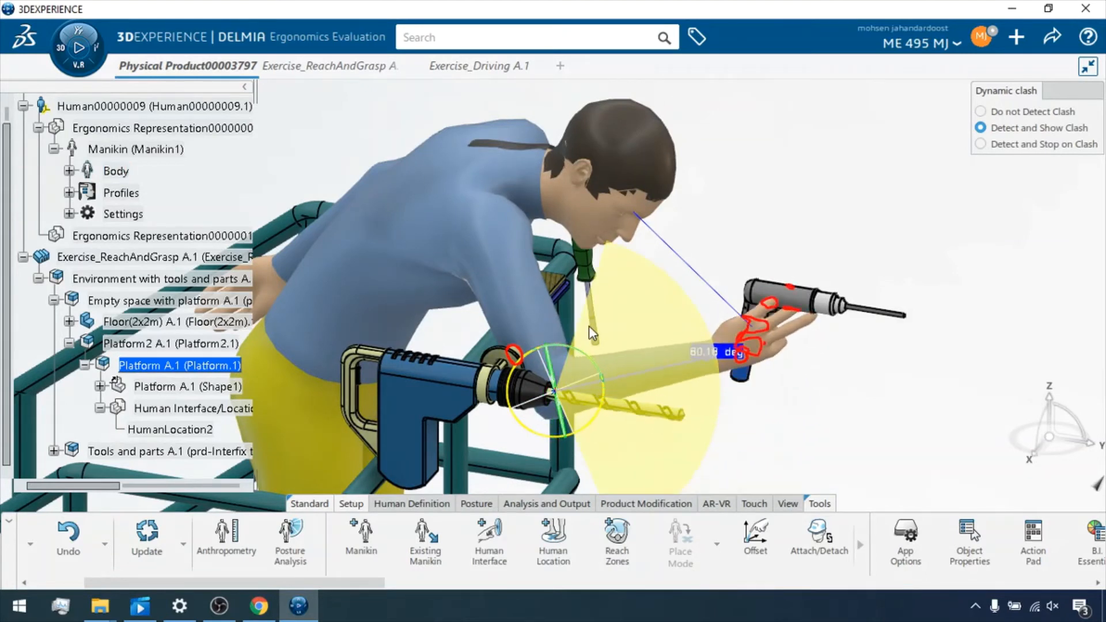
{"action": "left_click", "coordinate": [531, 335]}
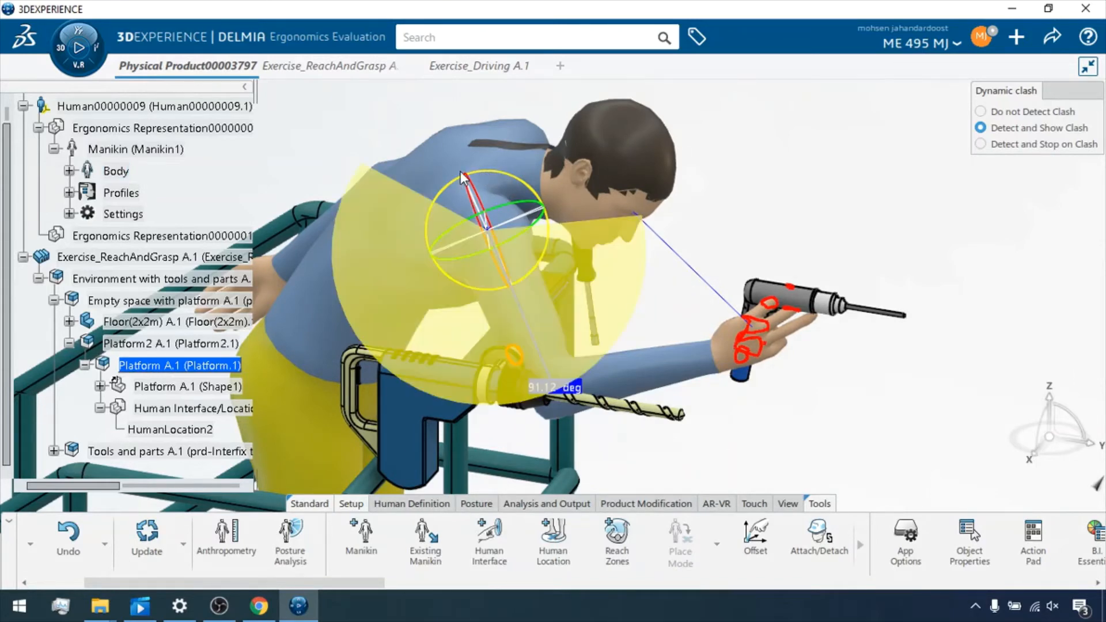
{"action": "left_click", "coordinate": [437, 187]}
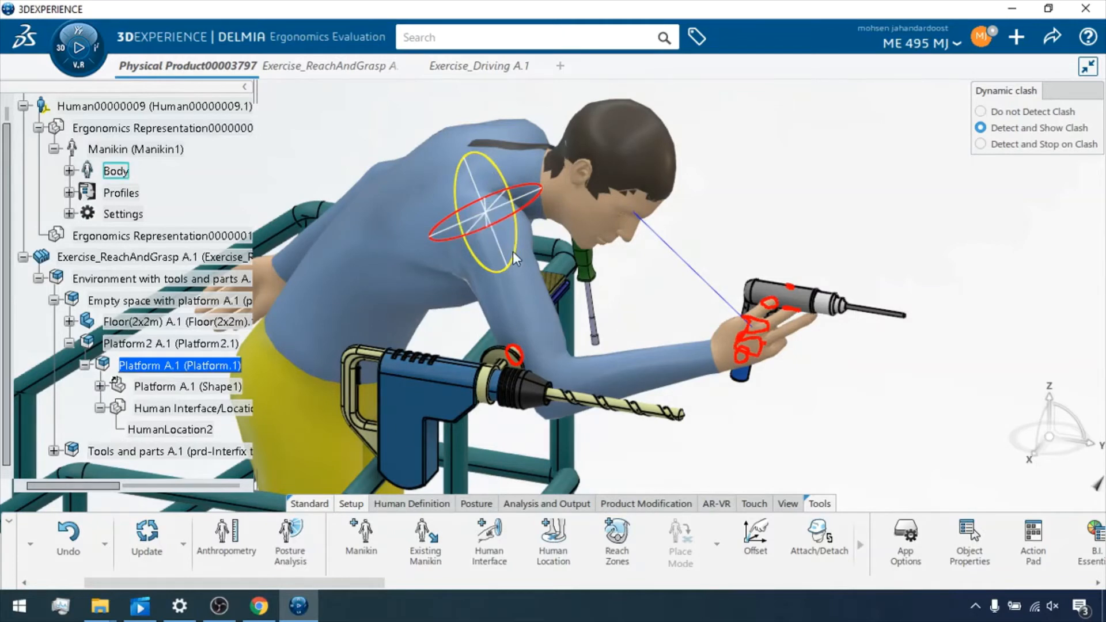
{"action": "left_click", "coordinate": [520, 269]}
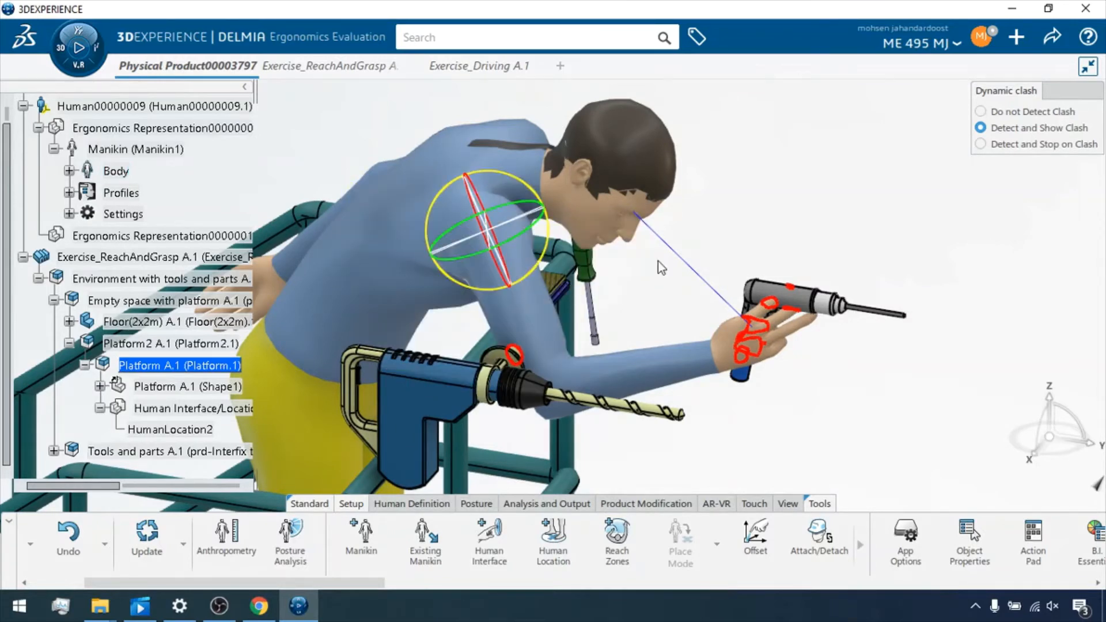
{"action": "left_click", "coordinate": [1015, 158]}
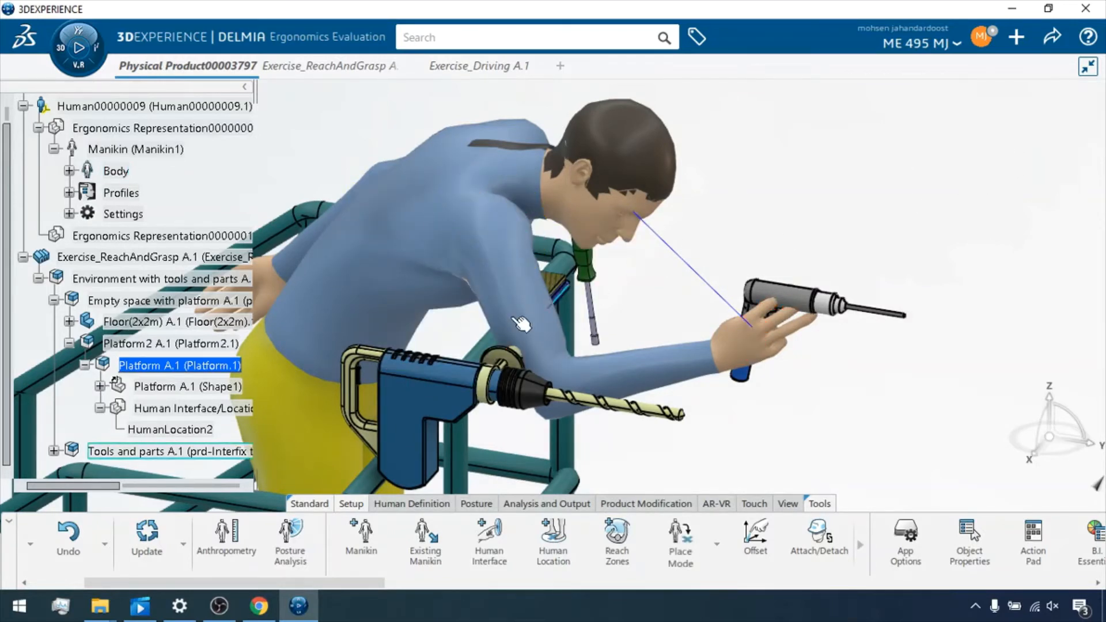
- Open the Posture Editor for the manikin's thoracic segment and lower its flexion to 3.77 degrees
{"action": "left_click", "coordinate": [518, 282]}
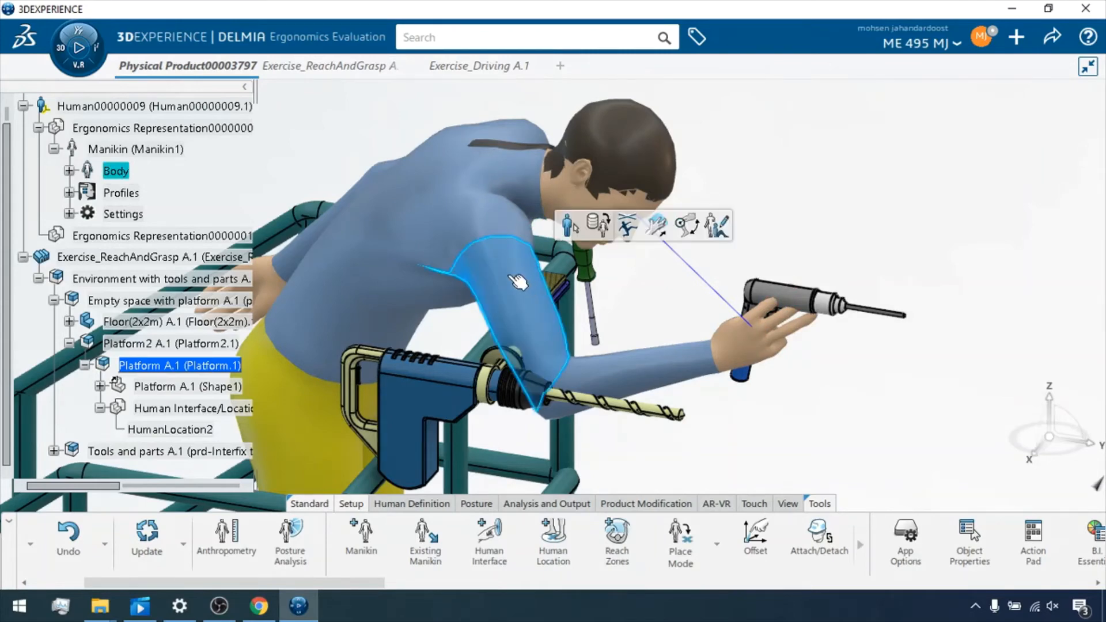
{"action": "left_click", "coordinate": [404, 230]}
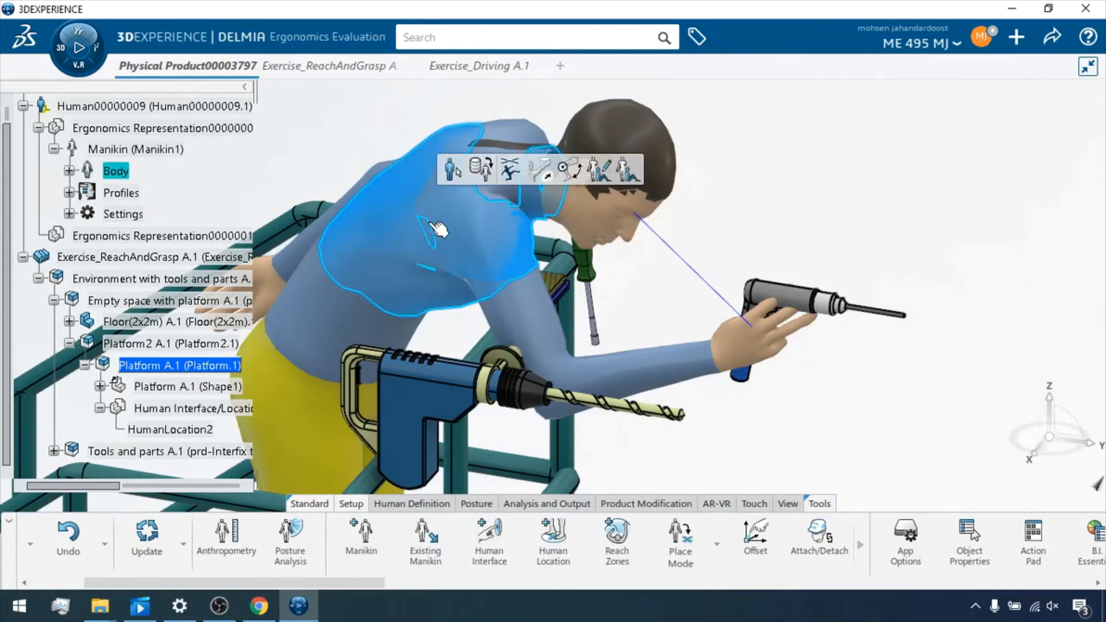
{"action": "left_click", "coordinate": [601, 169]}
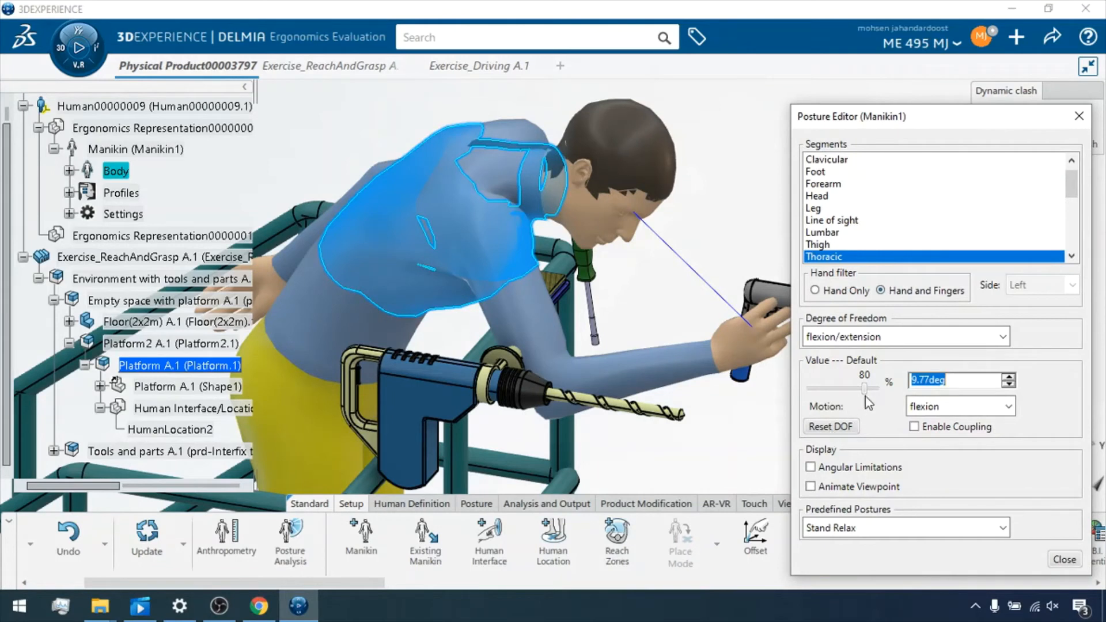
{"action": "left_click", "coordinate": [1008, 384]}
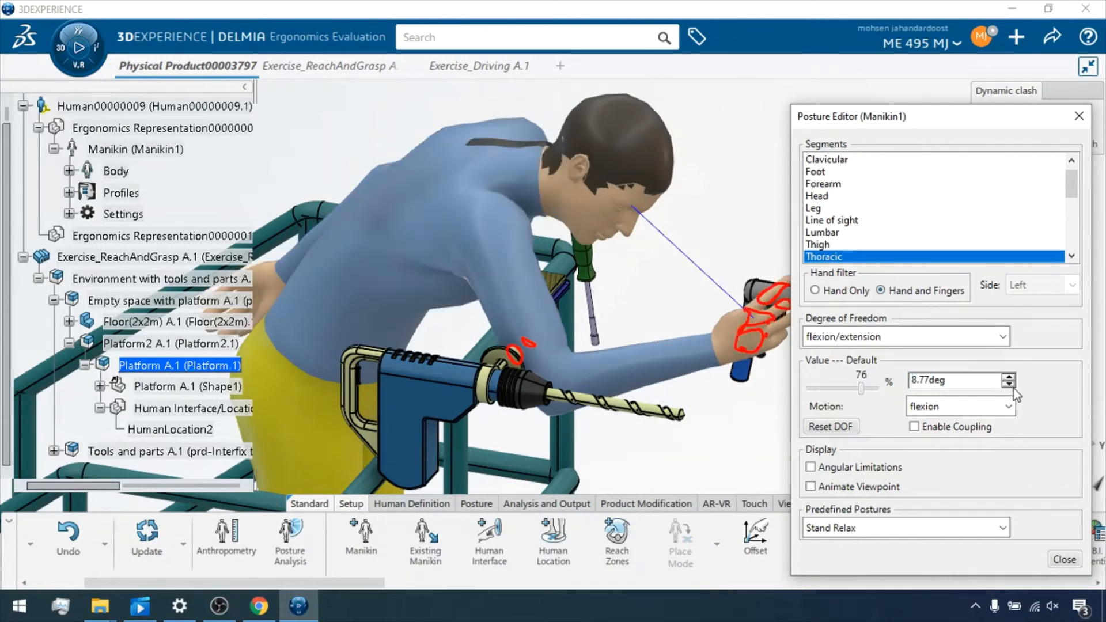
{"action": "left_click", "coordinate": [1009, 384]}
{"action": "left_click", "coordinate": [1009, 385]}
{"action": "left_click", "coordinate": [1009, 385]}
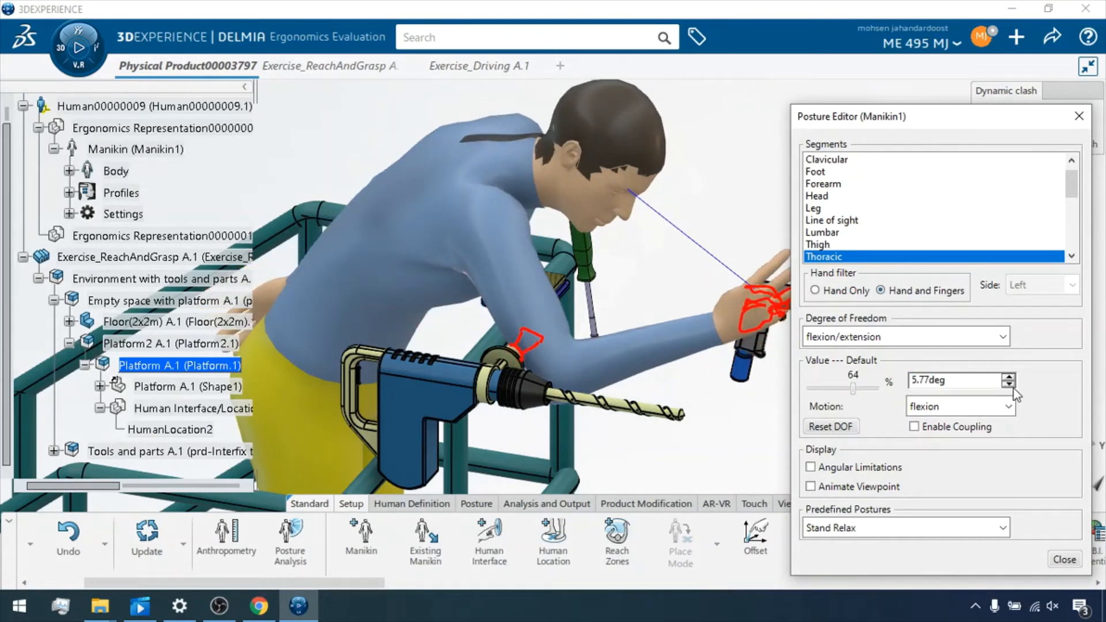
{"action": "left_click", "coordinate": [1008, 385]}
{"action": "left_click", "coordinate": [1008, 385]}
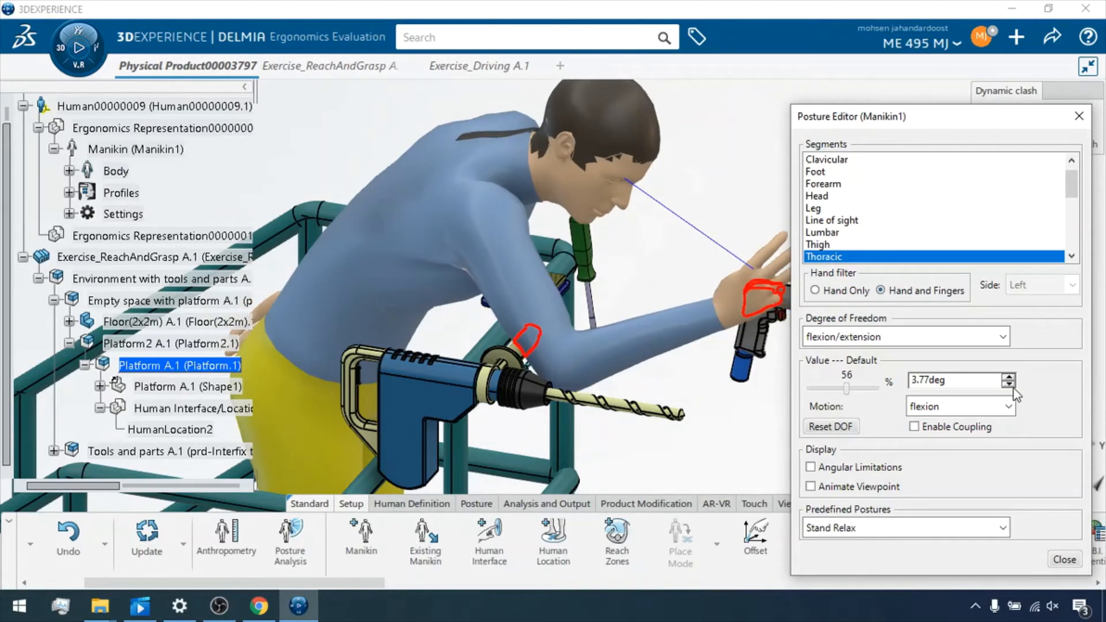
- Set the right arm's flexion to 89.124 degrees and close the Posture Editor
{"action": "left_click", "coordinate": [577, 358]}
{"action": "left_click", "coordinate": [555, 317]}
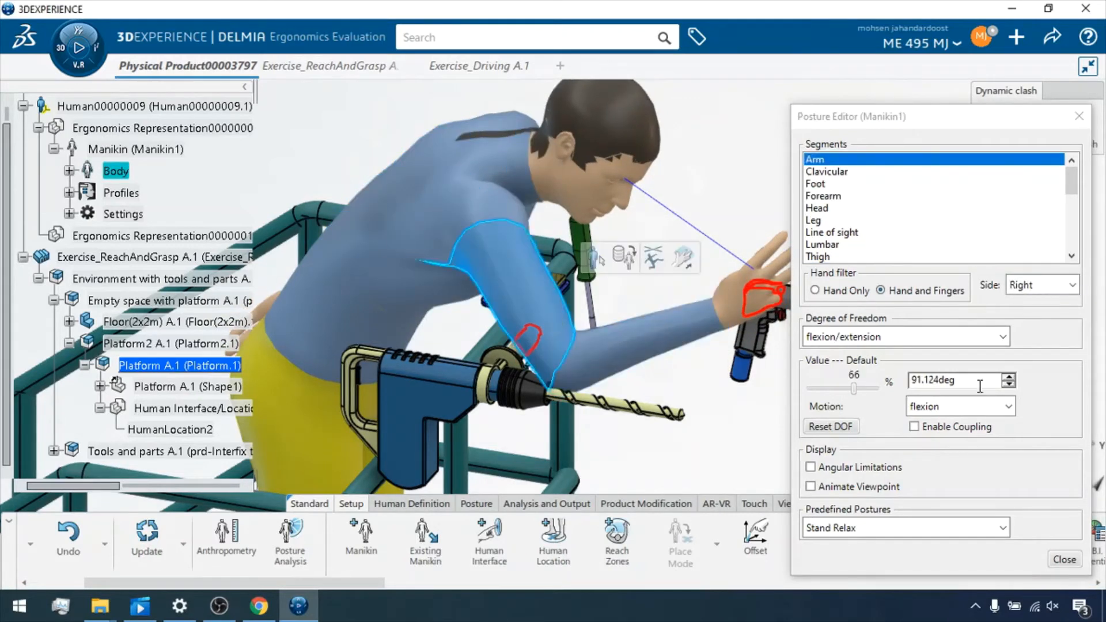
{"action": "left_click", "coordinate": [1008, 378]}
{"action": "left_click", "coordinate": [1008, 384]}
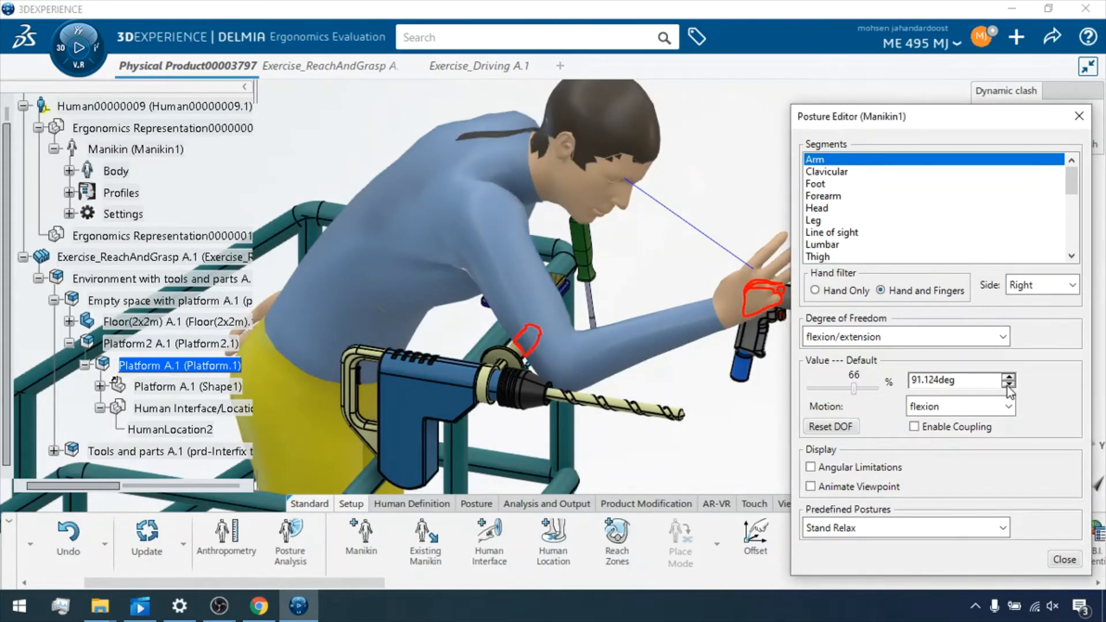
{"action": "left_click", "coordinate": [1008, 384]}
{"action": "left_click", "coordinate": [1008, 385]}
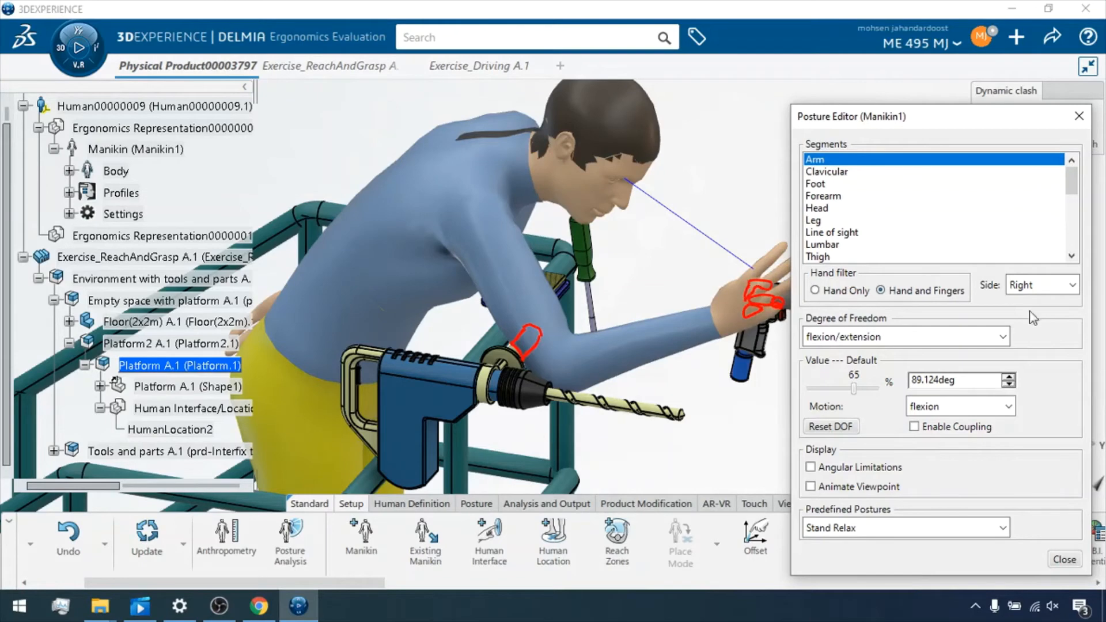
{"action": "left_click", "coordinate": [1079, 116]}
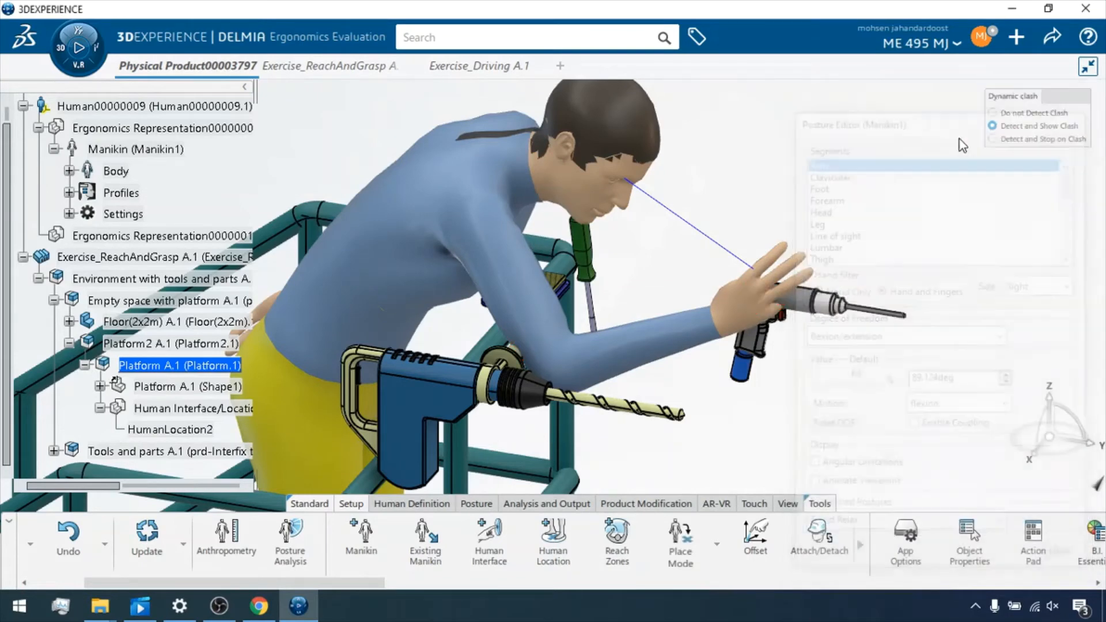
- Reach the manikin's right hand to the small grey drill's handle again with the Reach command and exit it
{"action": "left_click", "coordinate": [769, 311]}
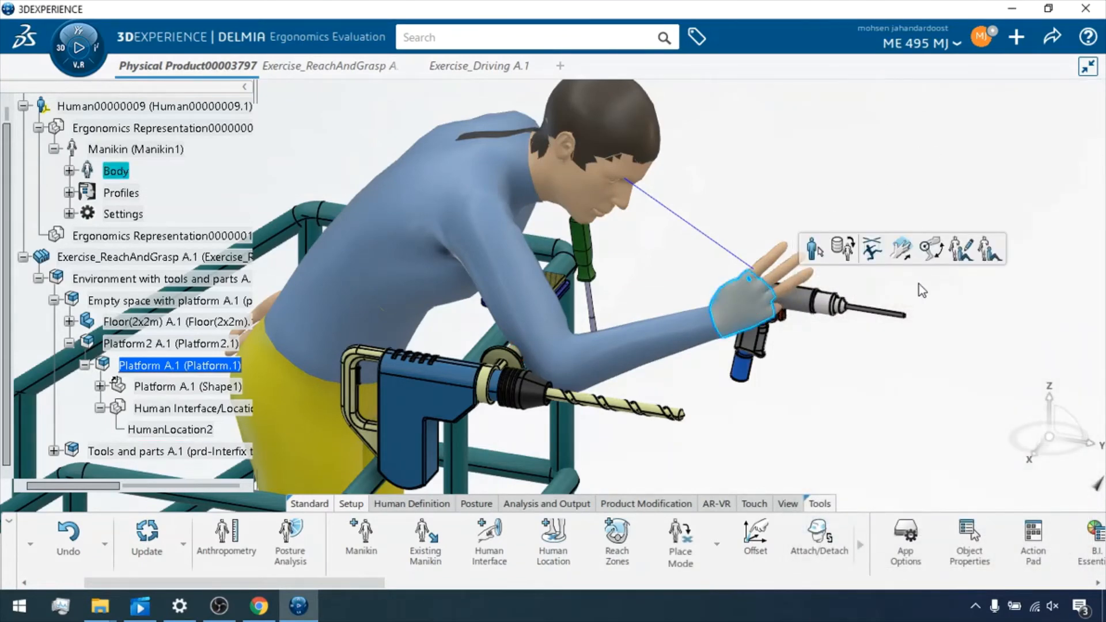
{"action": "left_click", "coordinate": [901, 249]}
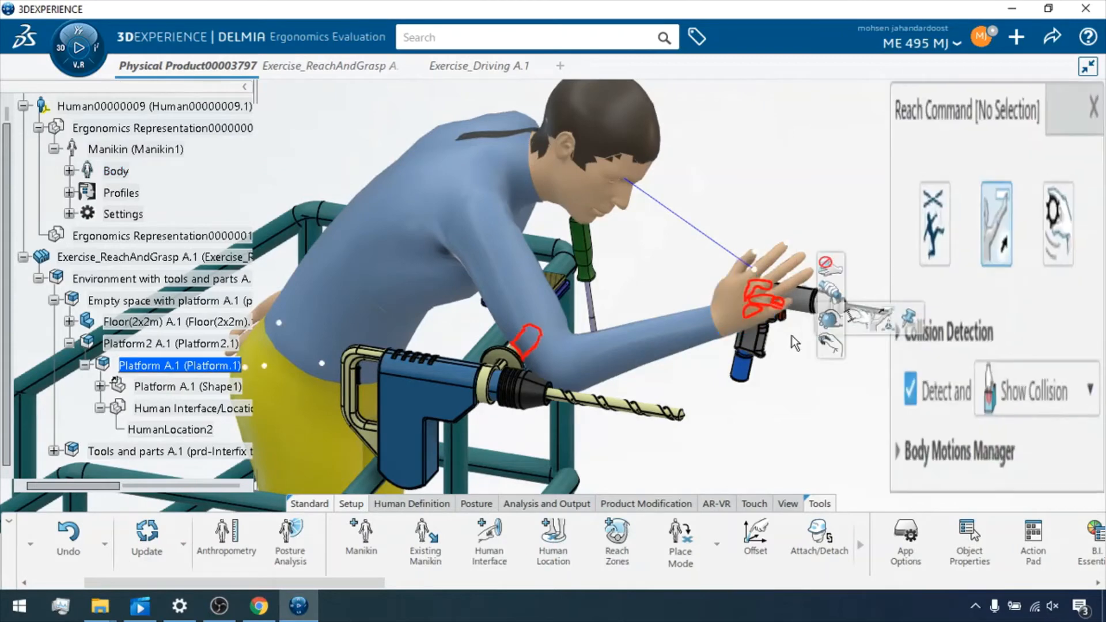
{"action": "left_click", "coordinate": [756, 340]}
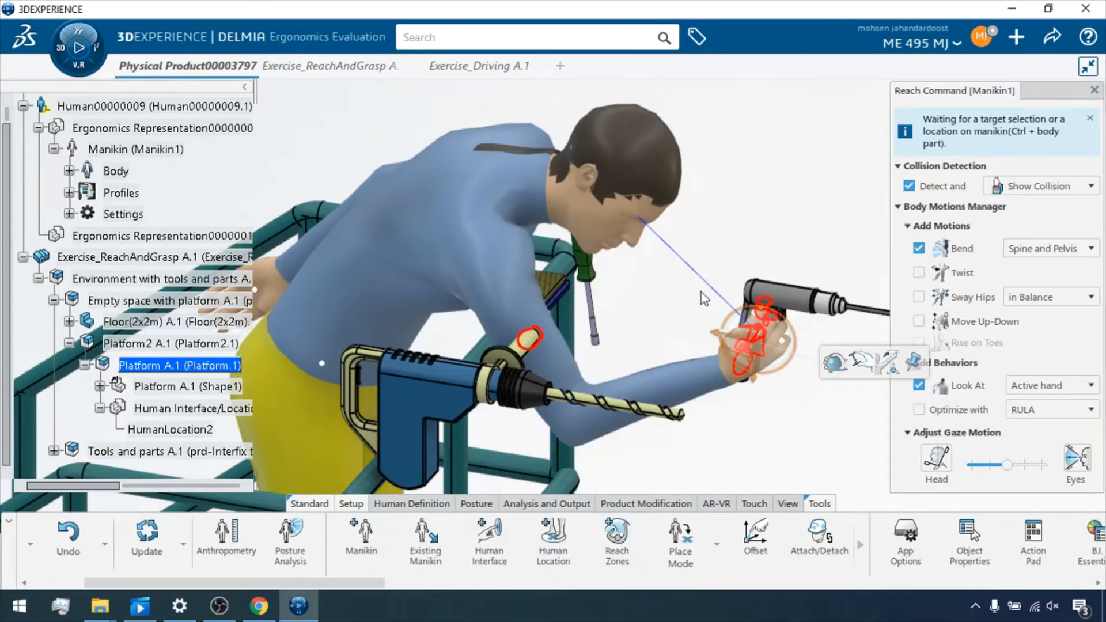
{"action": "left_click", "coordinate": [918, 248]}
{"action": "left_click", "coordinate": [1094, 89]}
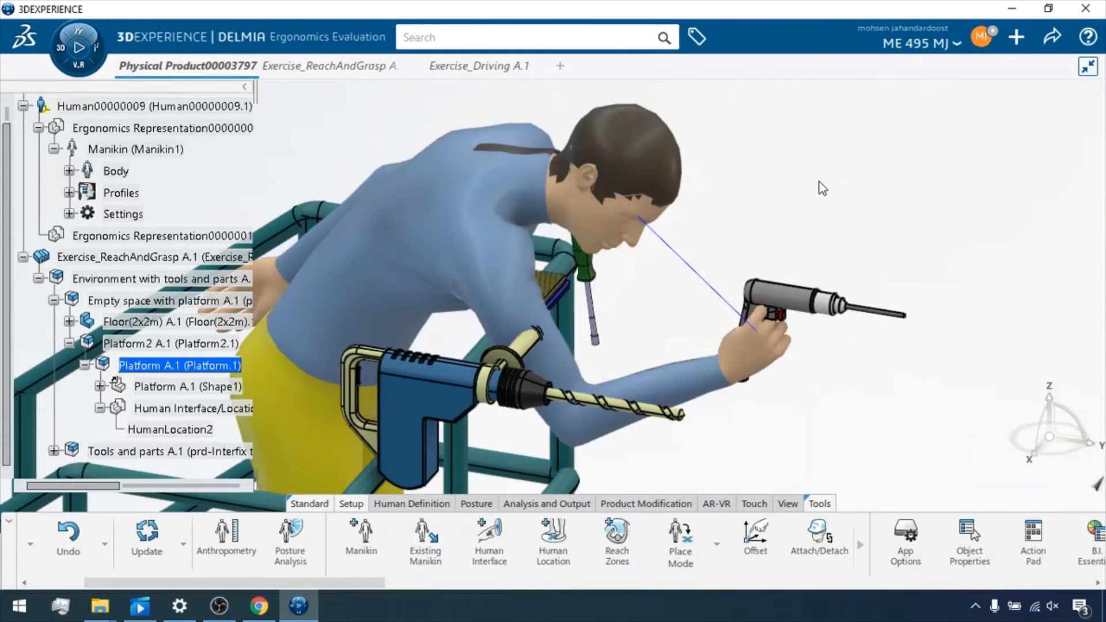
- Undo the manikin's reach and posture changes back to the upright standing posture on the platform
{"action": "key", "text": "ctrl+z"}
{"action": "key", "text": "ctrl+z"}
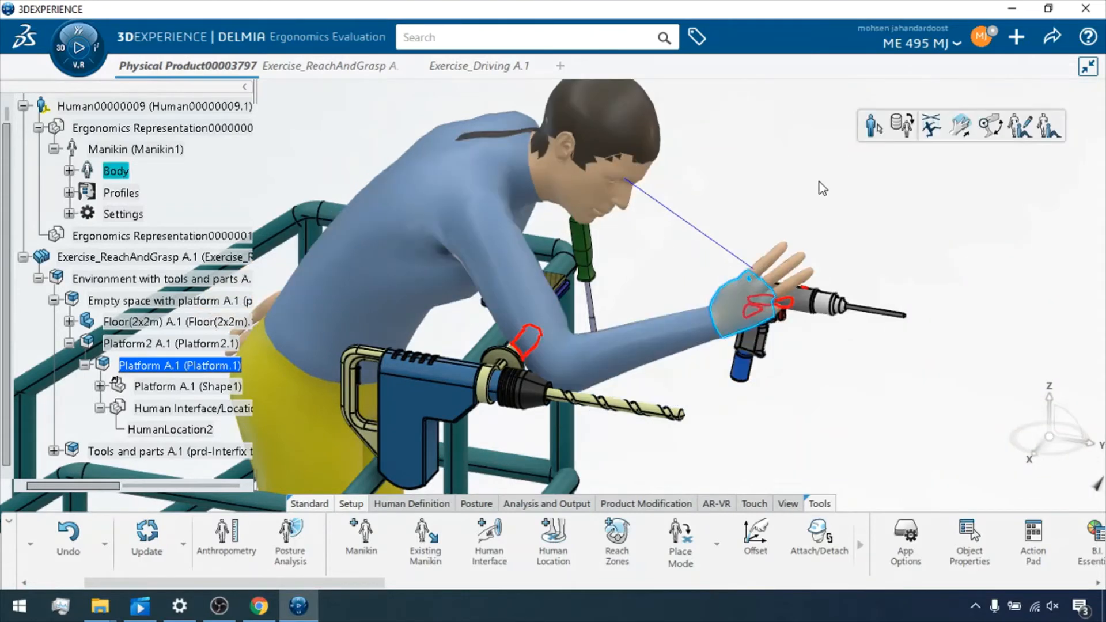
{"action": "key", "text": "ctrl+z"}
{"action": "key", "text": "ctrl+z"}
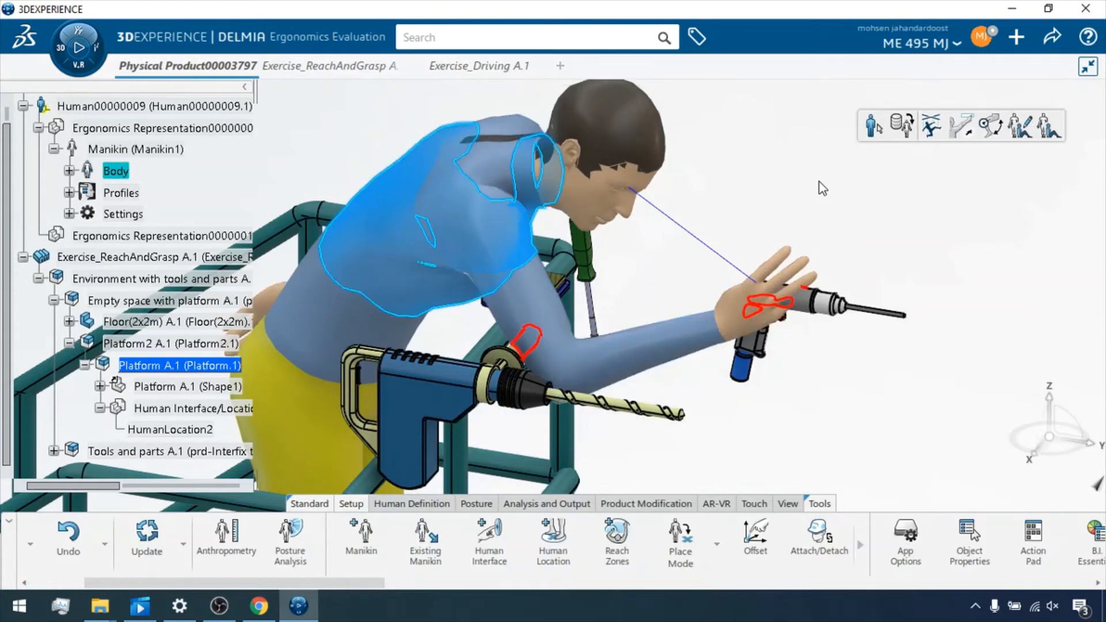
{"action": "key", "text": "ctrl+z"}
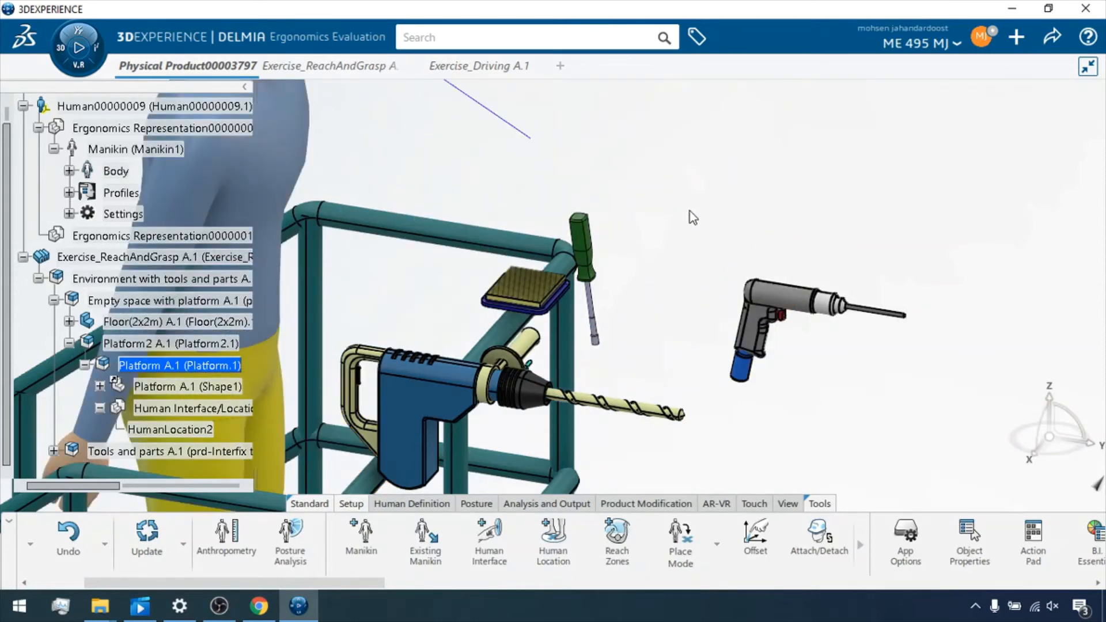
{"action": "middle_click_drag", "start_coordinate": [752, 200], "coordinate": [792, 144]}
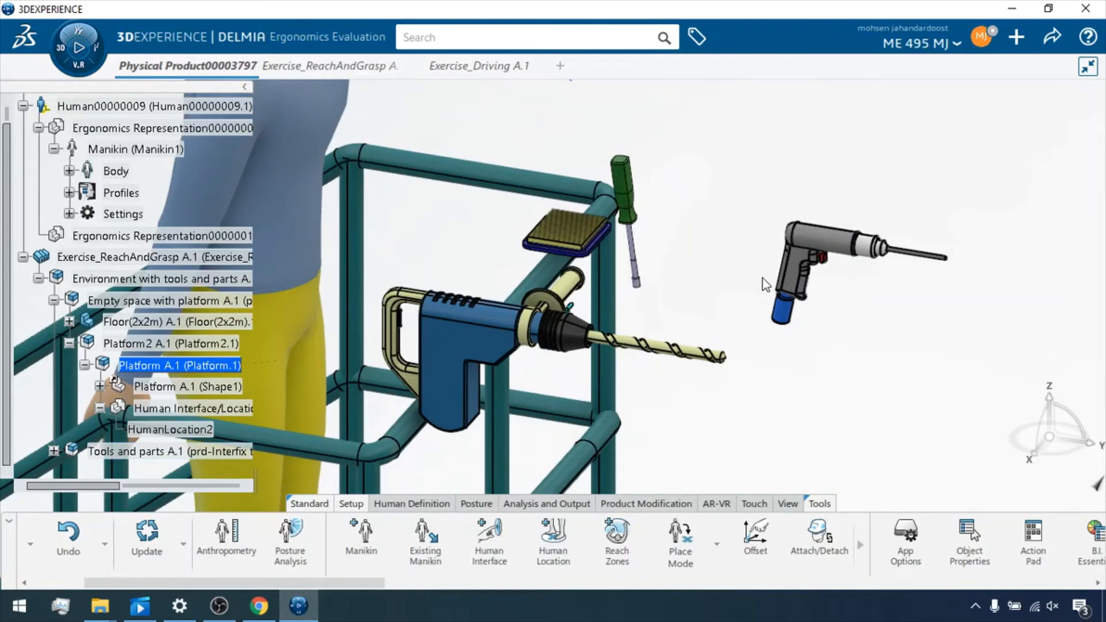
{"action": "mouse_move", "coordinate": [762, 278]}
{"action": "middle_mouse_down"}
{"action": "mouse_move", "coordinate": [783, 225]}
{"action": "mouse_move", "coordinate": [759, 262]}
{"action": "middle_mouse_up"}
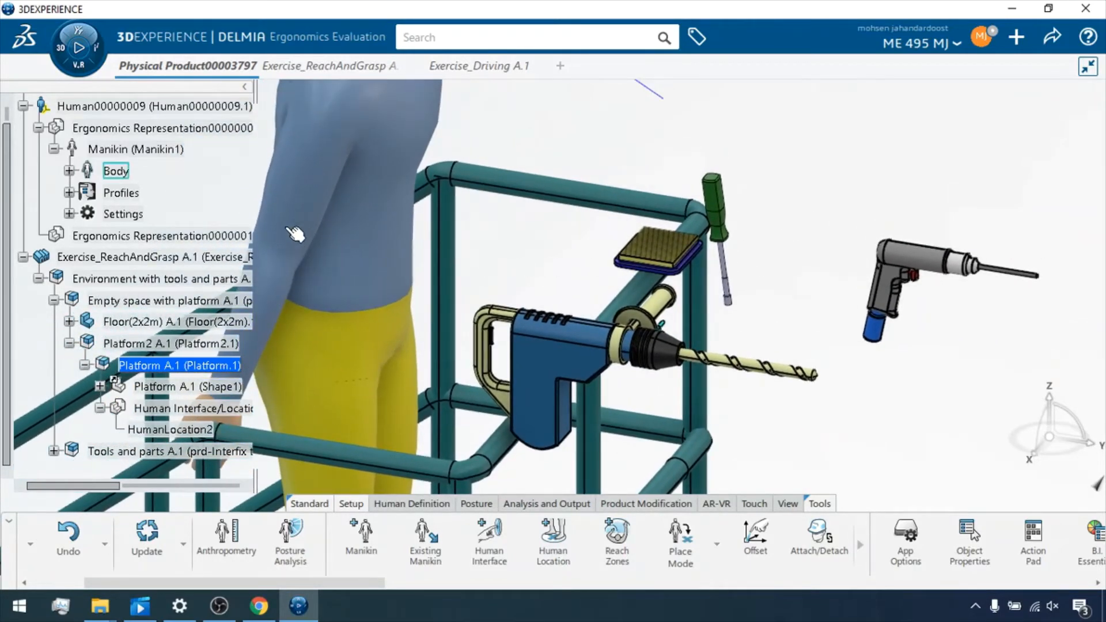
{"action": "mouse_move", "coordinate": [336, 230]}
{"action": "left_click", "coordinate": [458, 168]}
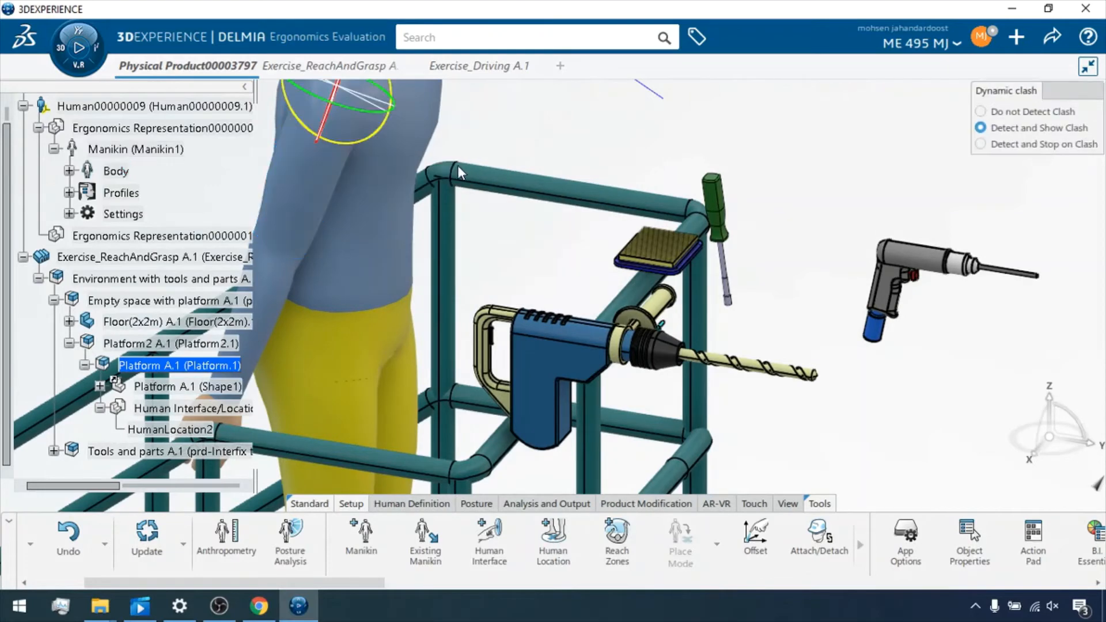
{"action": "key", "text": "Escape"}
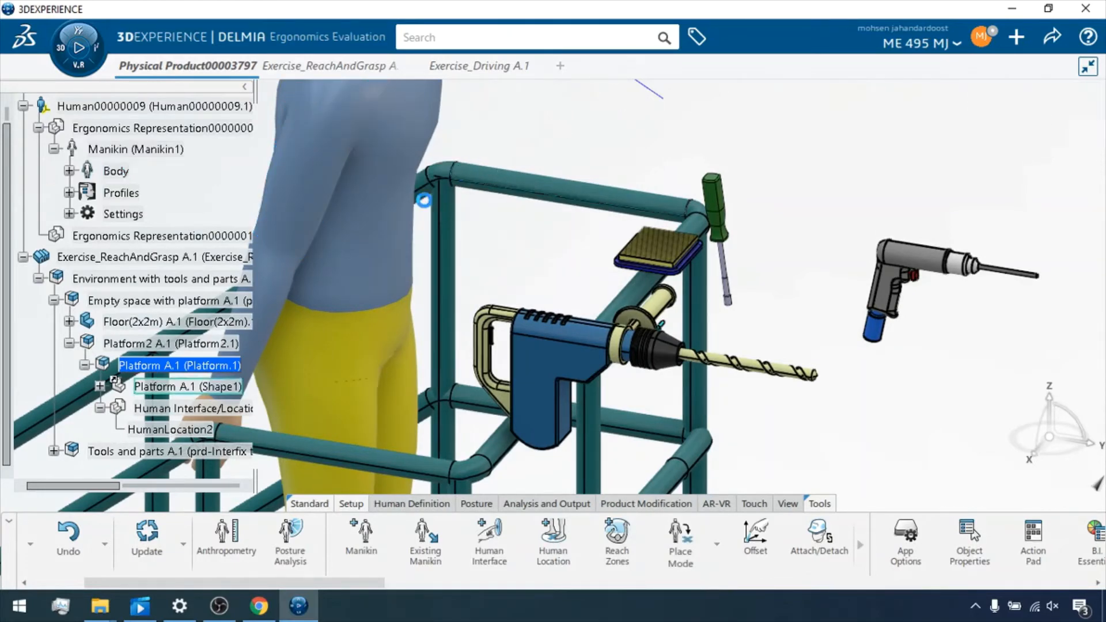
- Delete HumanLocation2 under Platform A.1 and choose a command from the object options of its parent Human Interface/Location representation
{"action": "middle_click_drag", "start_coordinate": [497, 253], "coordinate": [568, 64]}
{"action": "middle_click_drag", "start_coordinate": [562, 257], "coordinate": [541, 84]}
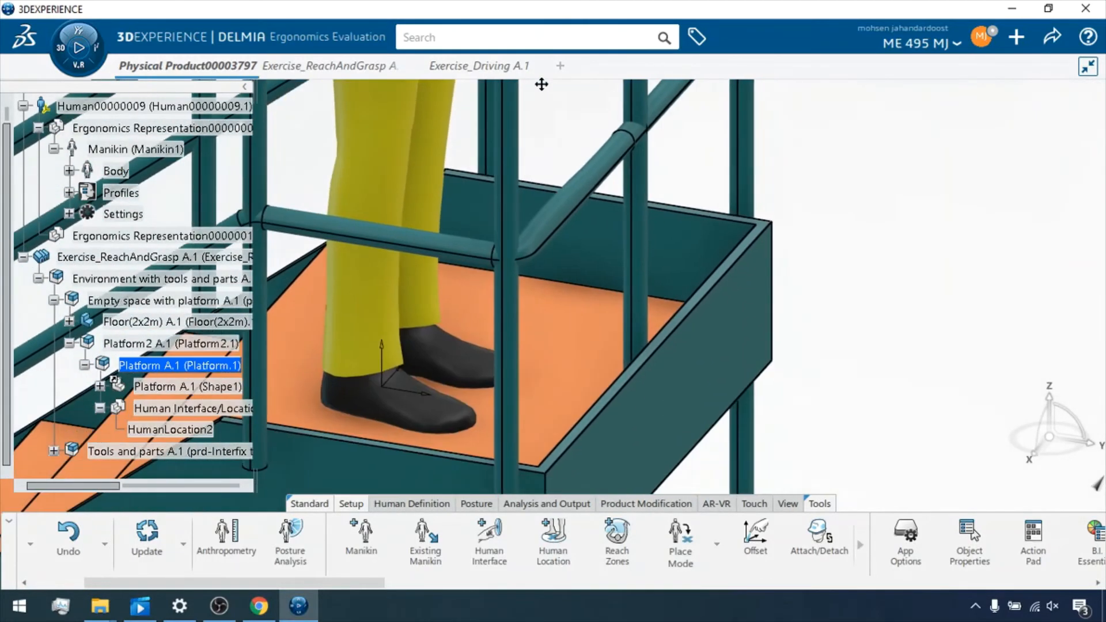
{"action": "right_click", "coordinate": [207, 428]}
{"action": "left_click", "coordinate": [262, 287]}
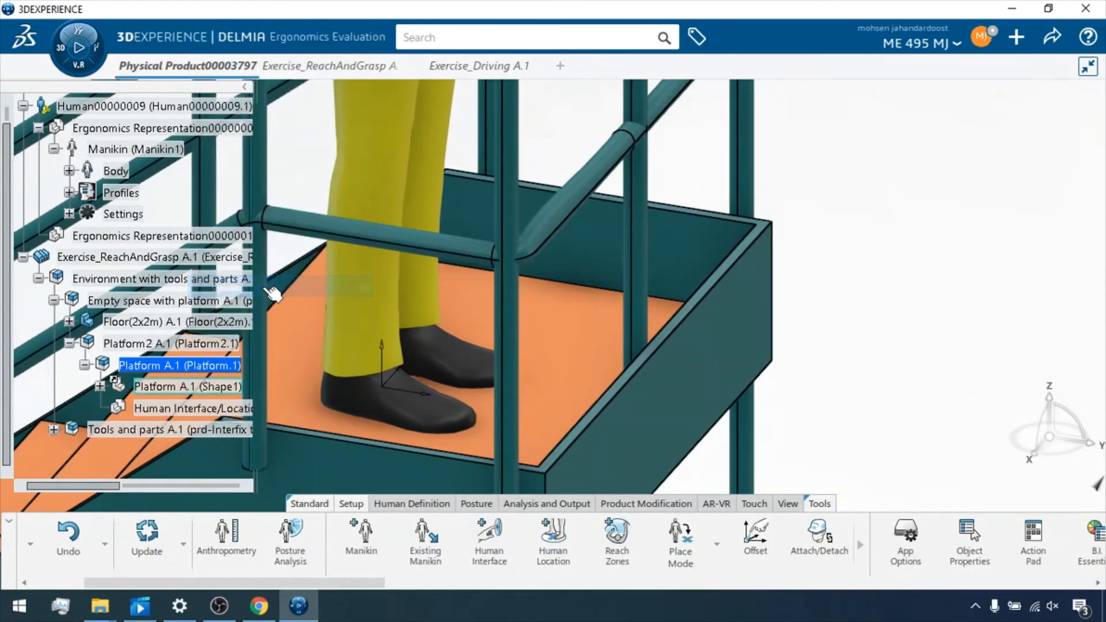
{"action": "right_click", "coordinate": [191, 411]}
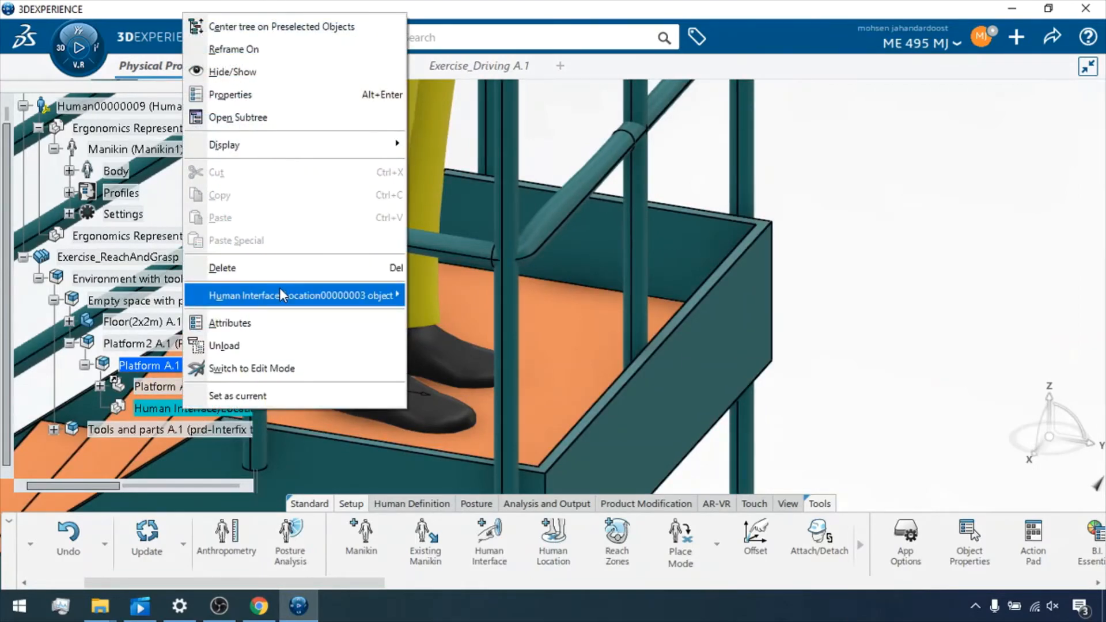
{"action": "mouse_move", "coordinate": [279, 291]}
{"action": "left_click", "coordinate": [429, 295]}
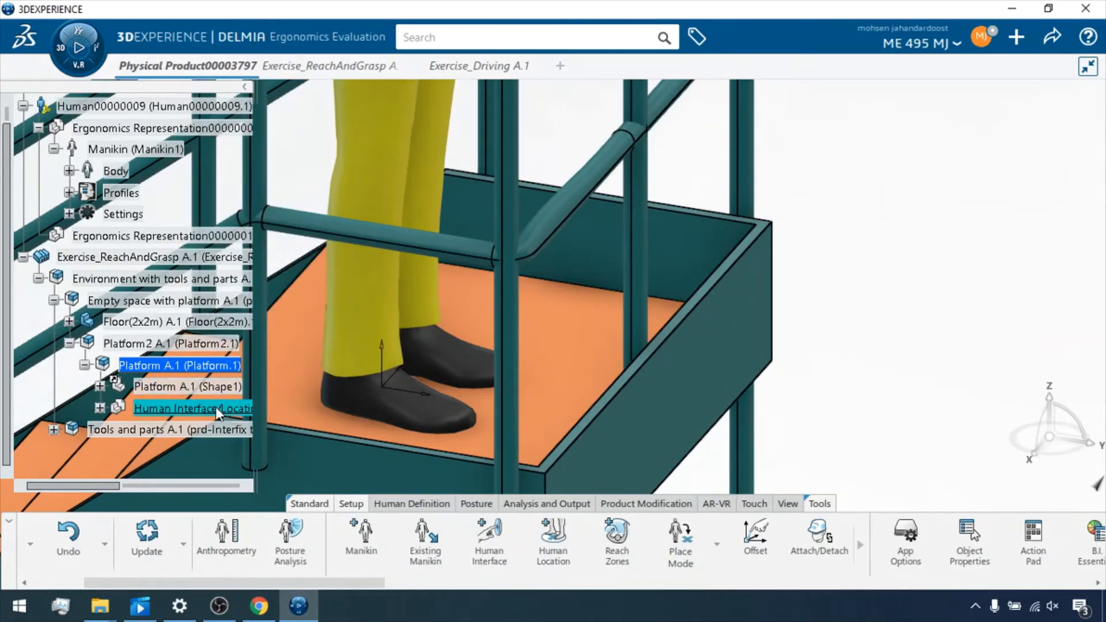
- Open the definition of HumanLocation2 under Platform.1, check its target and owner, and close the definition
{"action": "left_click", "coordinate": [99, 407]}
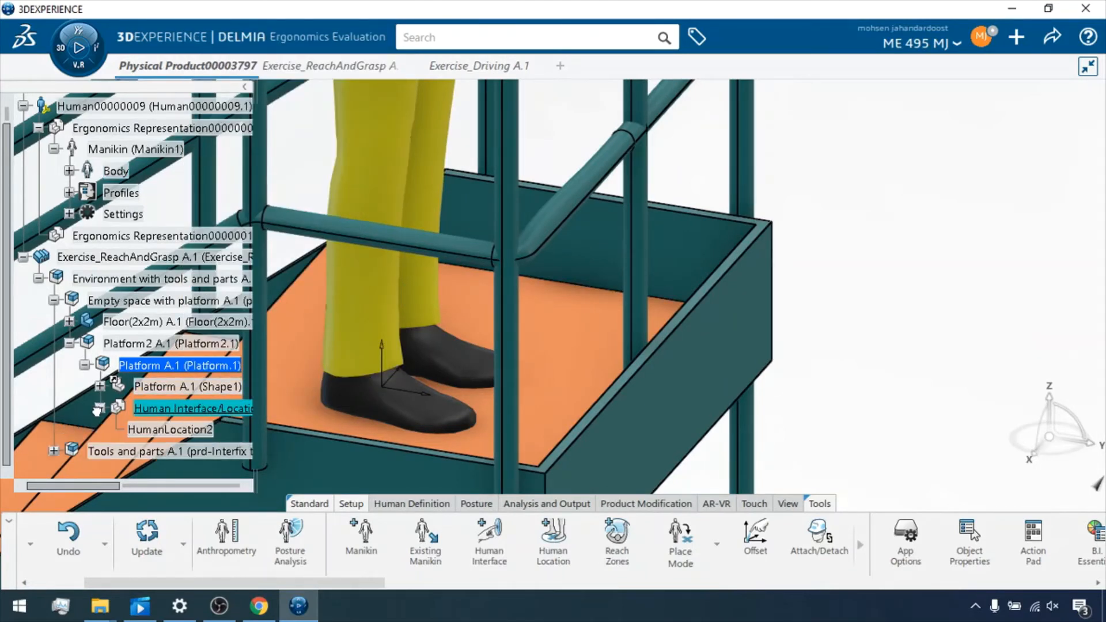
{"action": "right_click", "coordinate": [137, 426]}
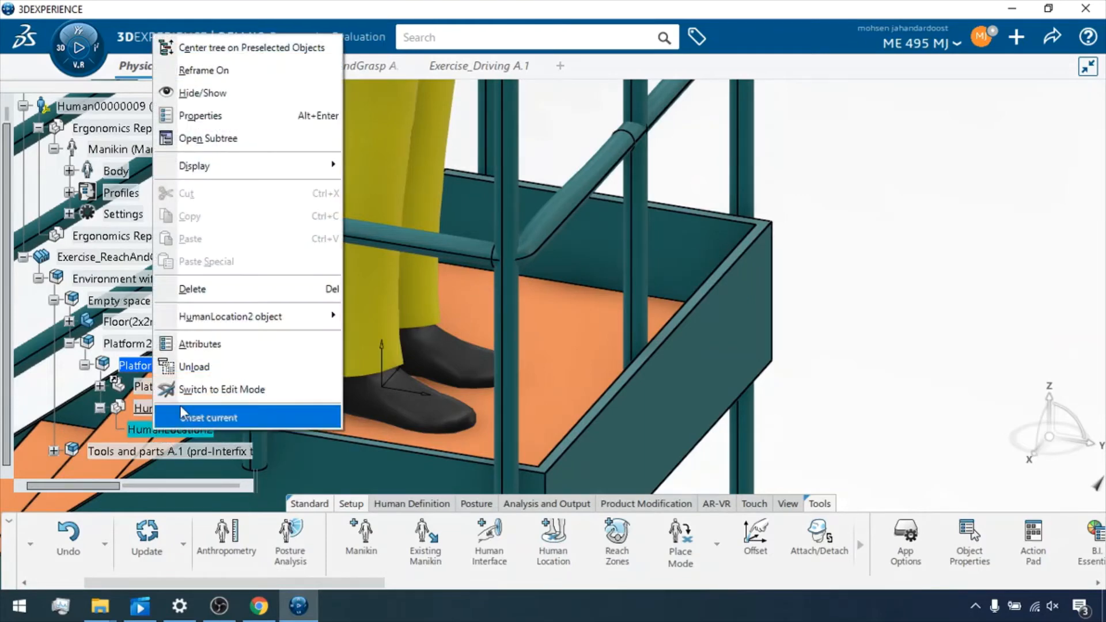
{"action": "mouse_move", "coordinate": [274, 316]}
{"action": "left_click", "coordinate": [350, 312]}
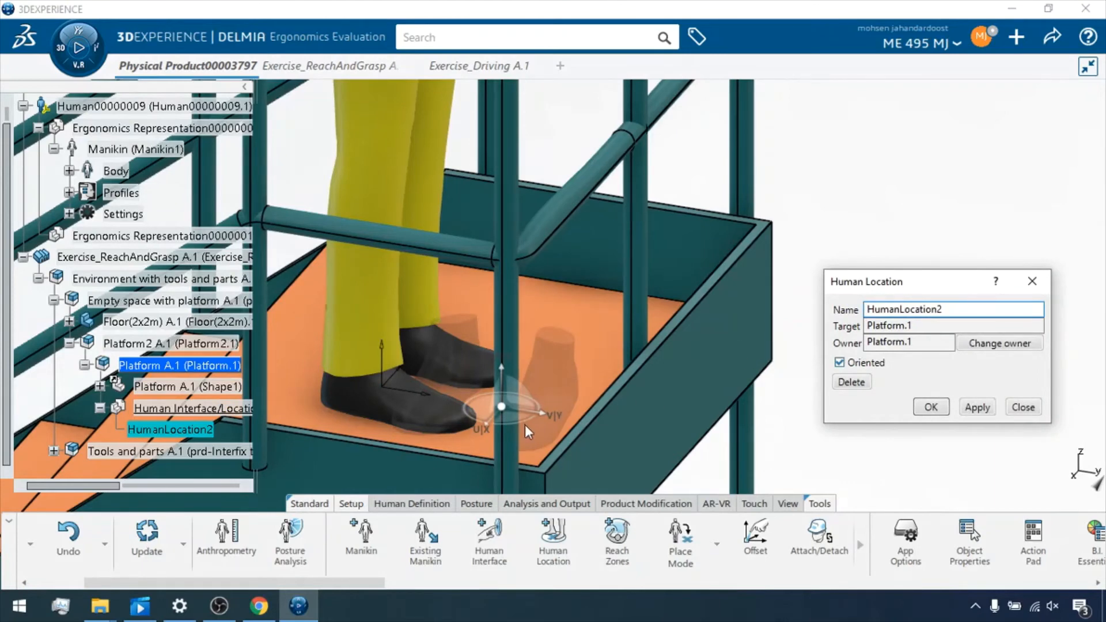
{"action": "left_click", "coordinate": [999, 344]}
{"action": "middle_click_drag", "start_coordinate": [568, 404], "coordinate": [628, 313]}
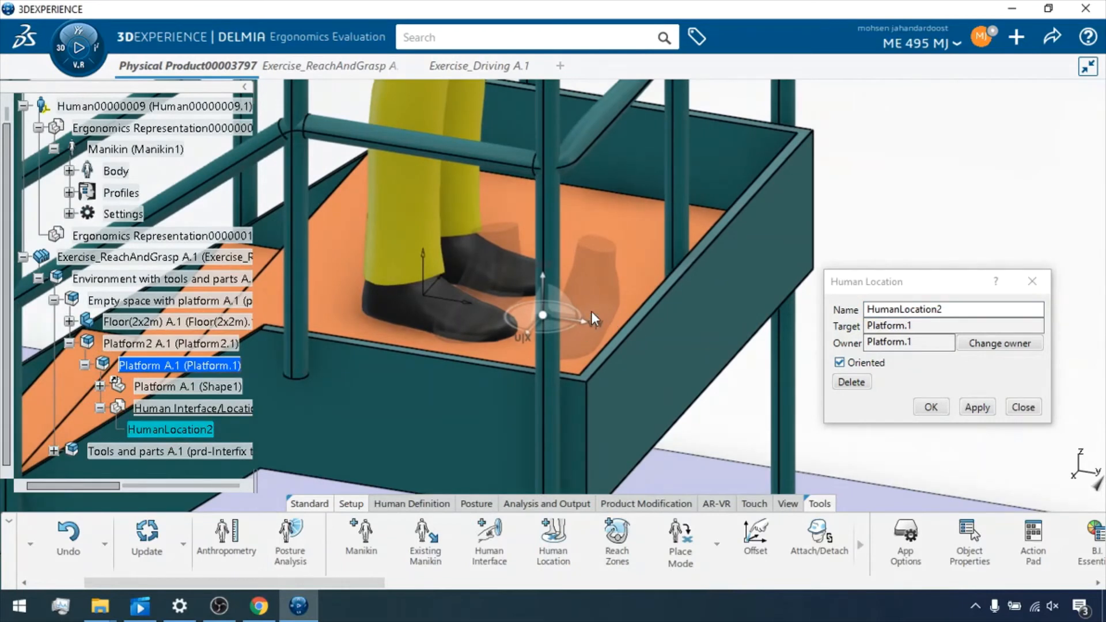
{"action": "left_click", "coordinate": [990, 411]}
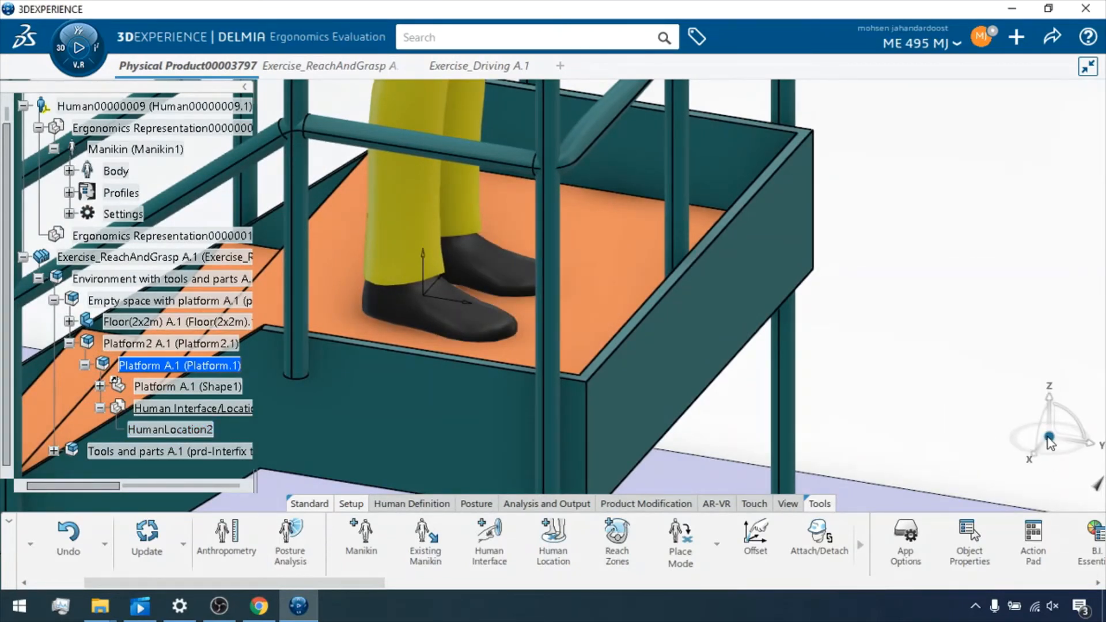
- Try to place the manikin outside the platform railing with Place Mode, and undo that placement
{"action": "left_click_drag", "start_coordinate": [1050, 443], "coordinate": [422, 296]}
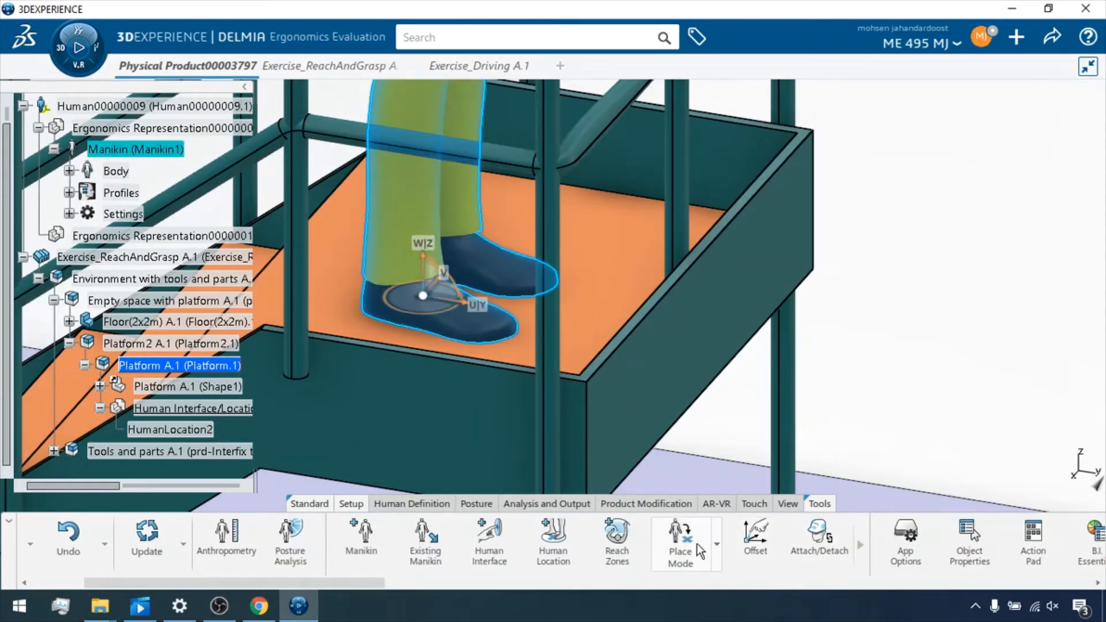
{"action": "left_click", "coordinate": [698, 548]}
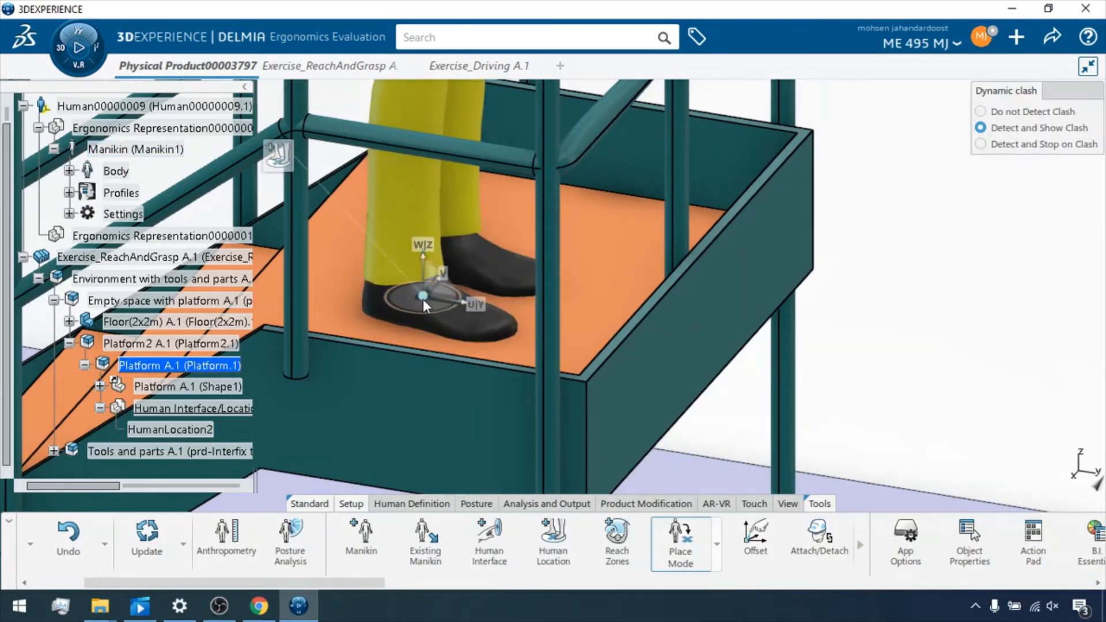
{"action": "left_click", "coordinate": [423, 299]}
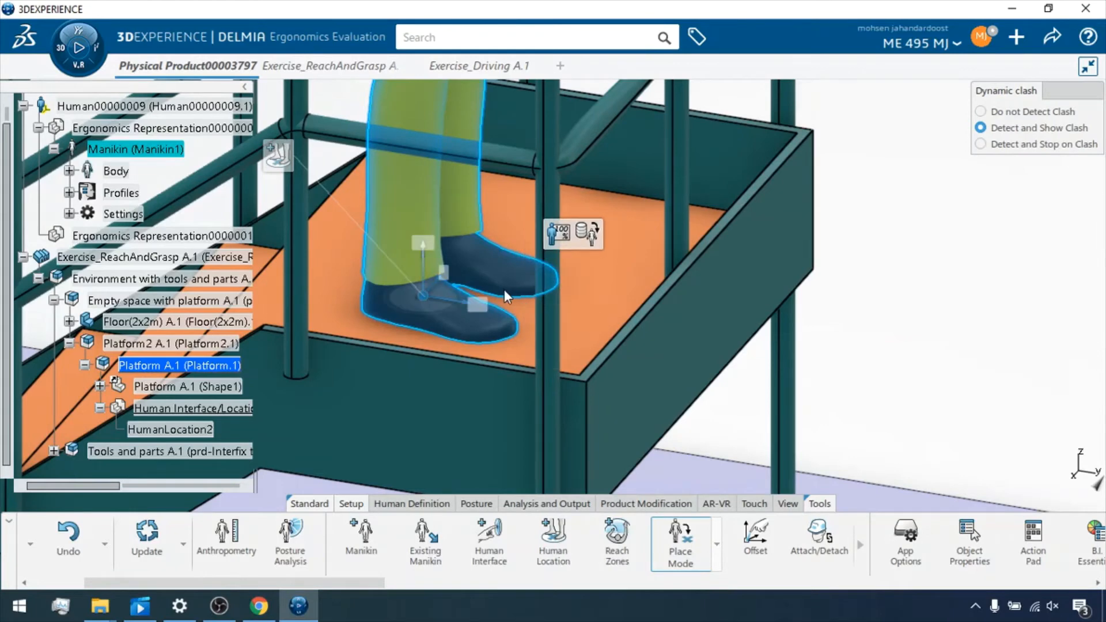
{"action": "middle_click_drag", "start_coordinate": [515, 329], "coordinate": [566, 330], "text": "ctrl"}
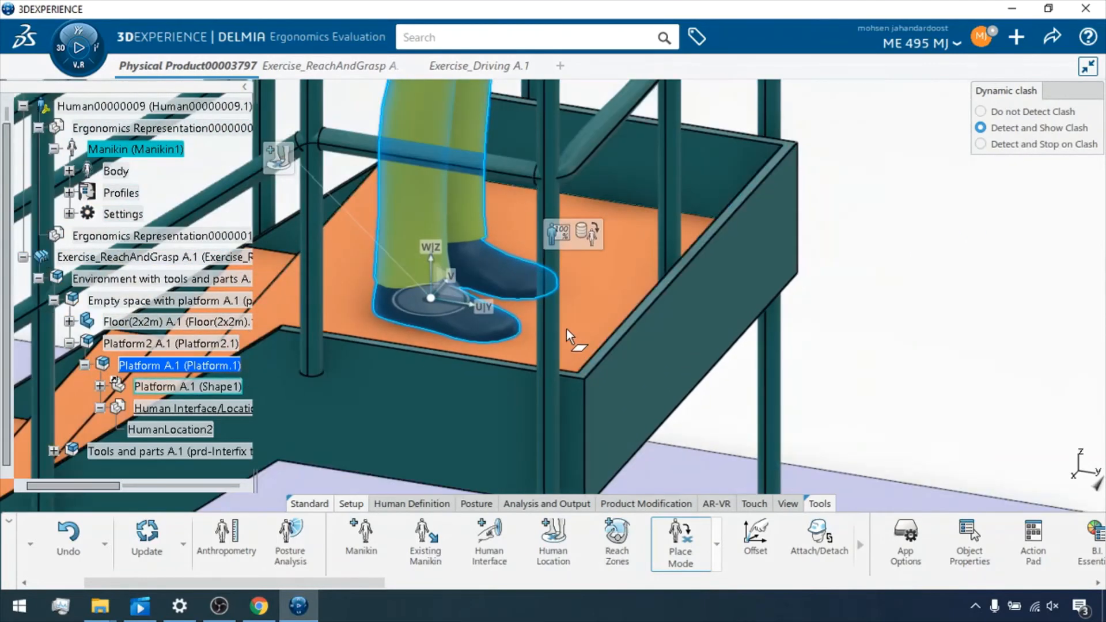
{"action": "middle_click_drag", "start_coordinate": [639, 99], "coordinate": [584, 316]}
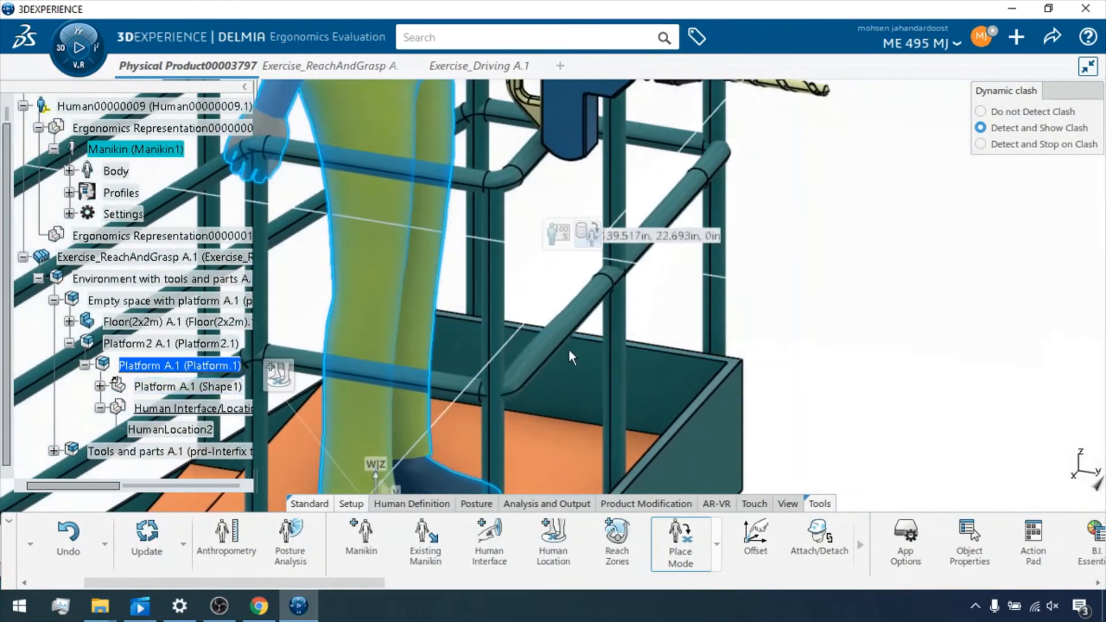
{"action": "left_click", "coordinate": [771, 291]}
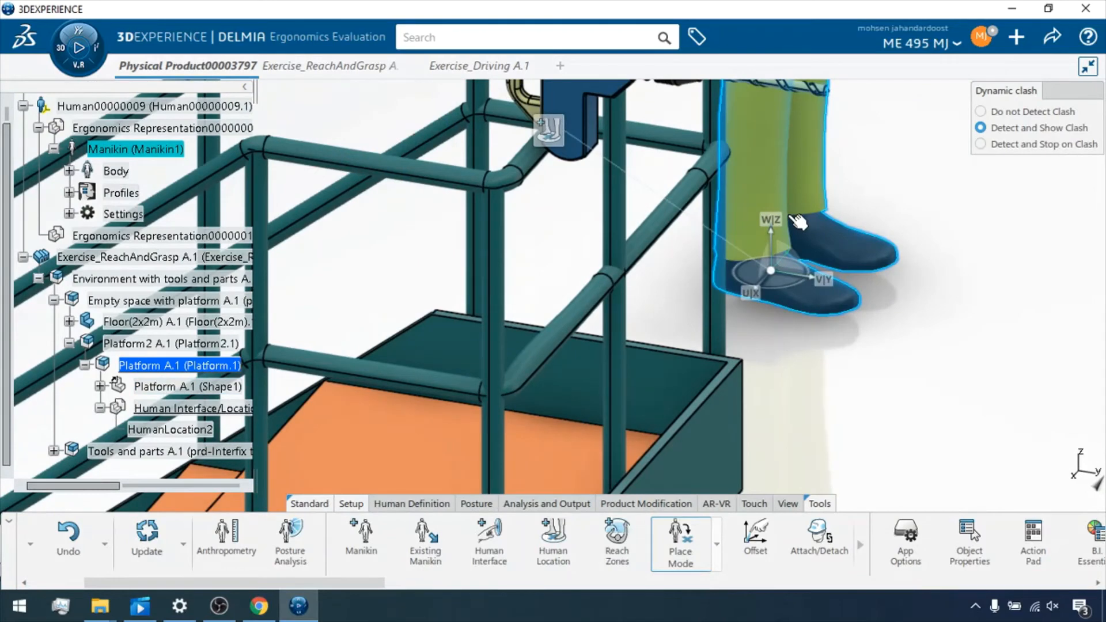
{"action": "key", "text": "ctrl+z"}
{"action": "key", "text": "Escape"}
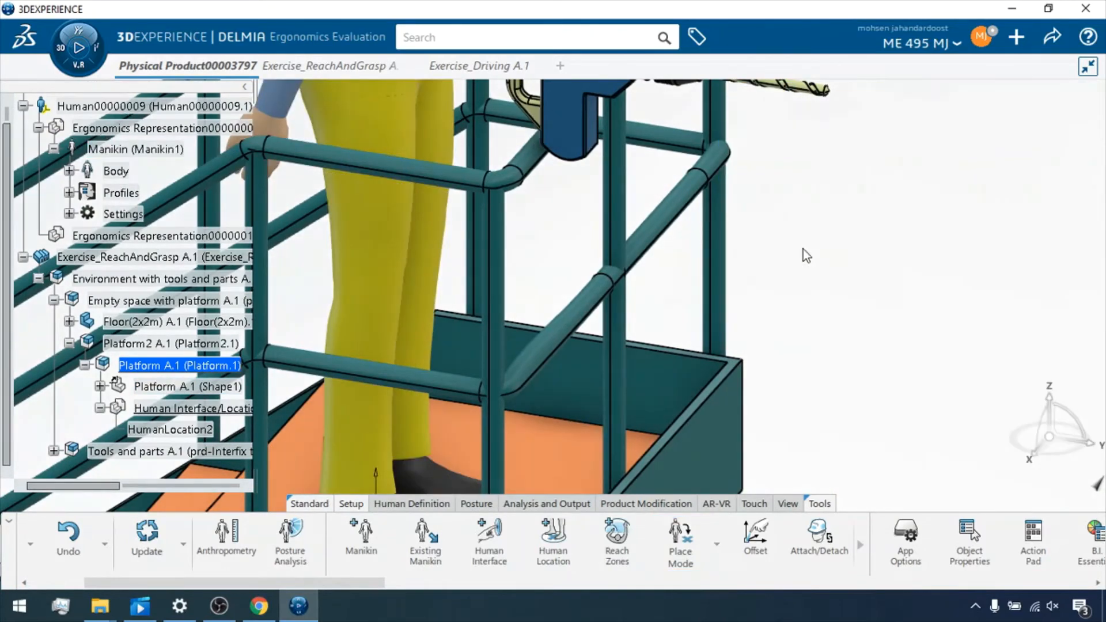
- Flush the undo/redo history of Physical Product00003797 and update the product
{"action": "middle_click_drag", "start_coordinate": [789, 157], "coordinate": [773, 253]}
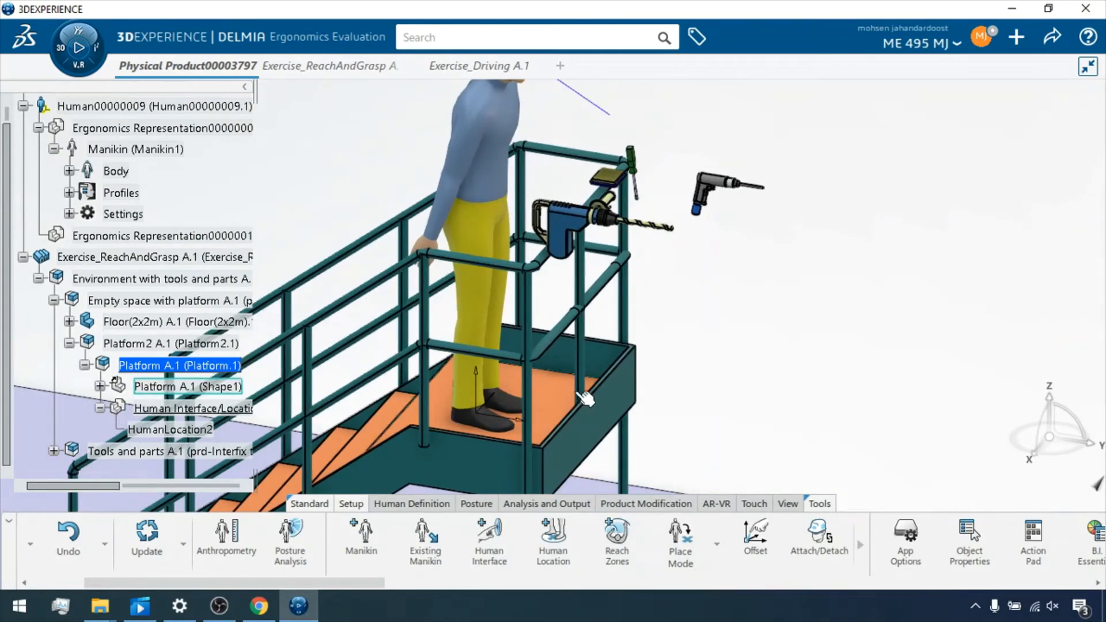
{"action": "middle_click_drag", "start_coordinate": [585, 387], "coordinate": [600, 365]}
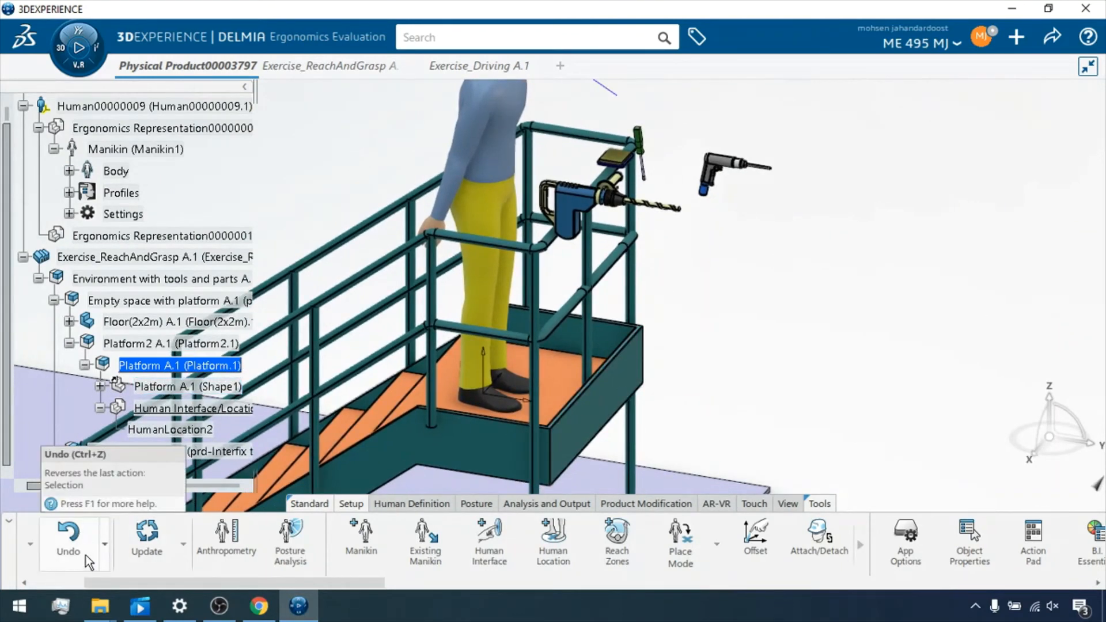
{"action": "left_click_drag", "start_coordinate": [105, 578], "coordinate": [73, 576]}
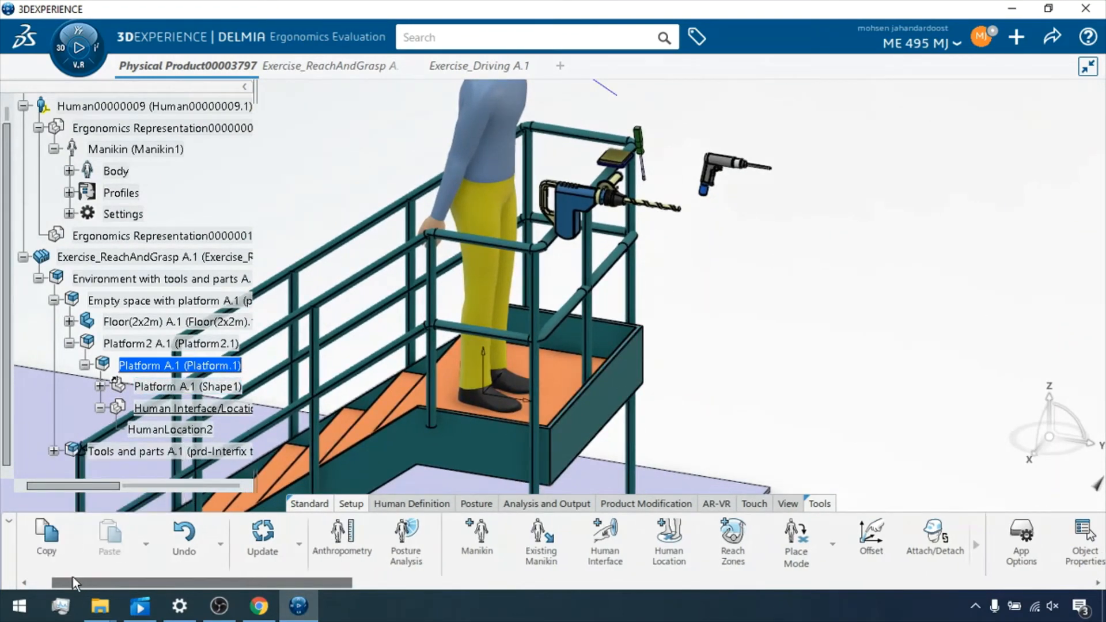
{"action": "left_click", "coordinate": [222, 541]}
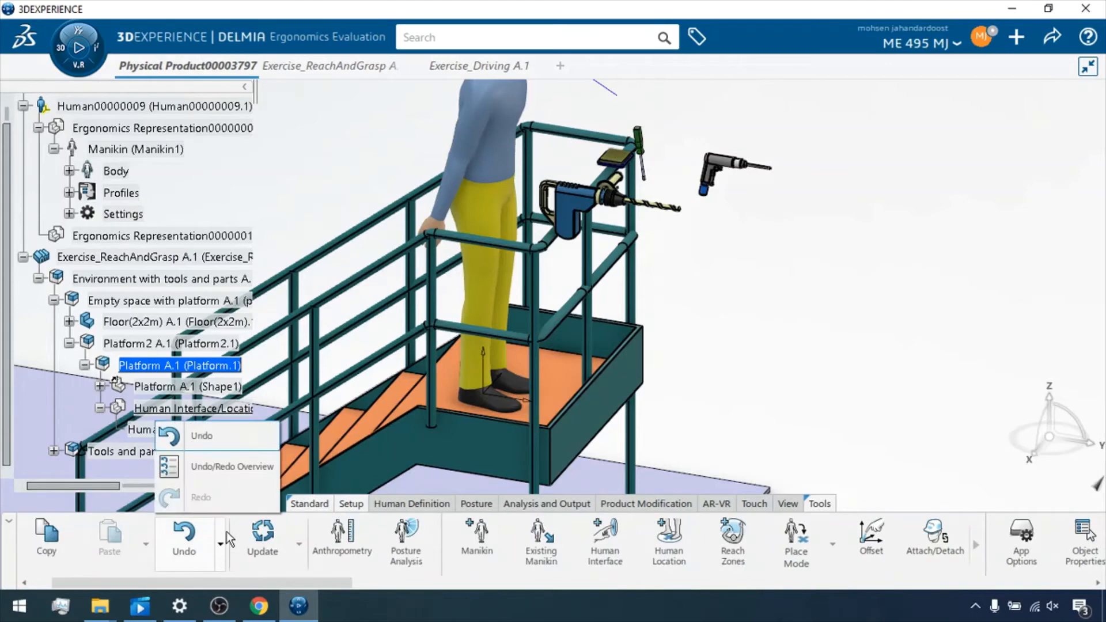
{"action": "left_click", "coordinate": [219, 467]}
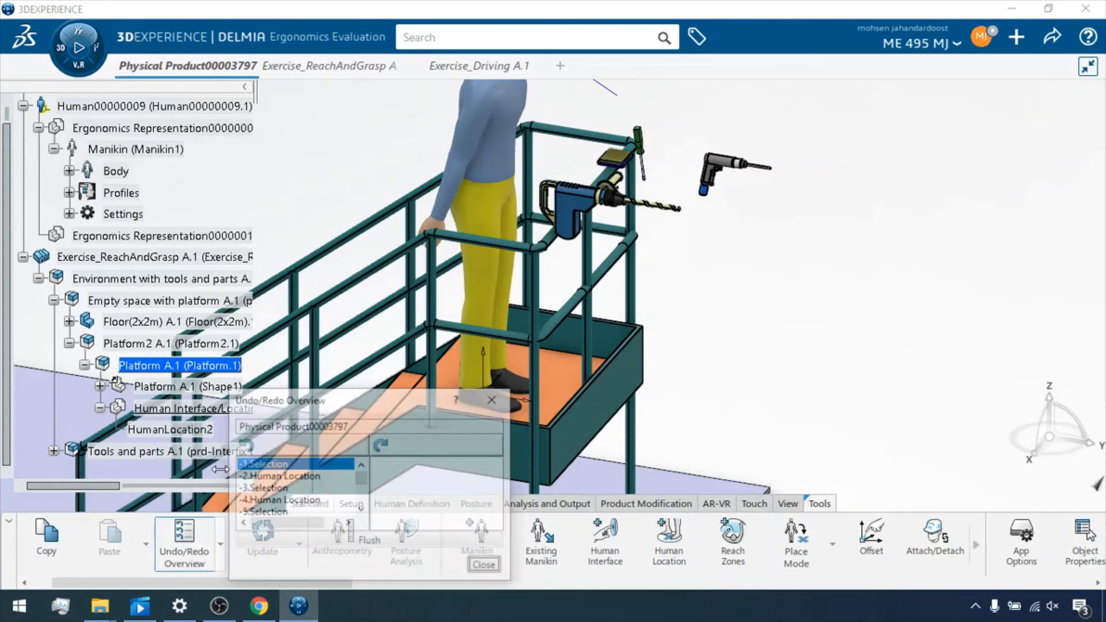
{"action": "left_click", "coordinate": [286, 476]}
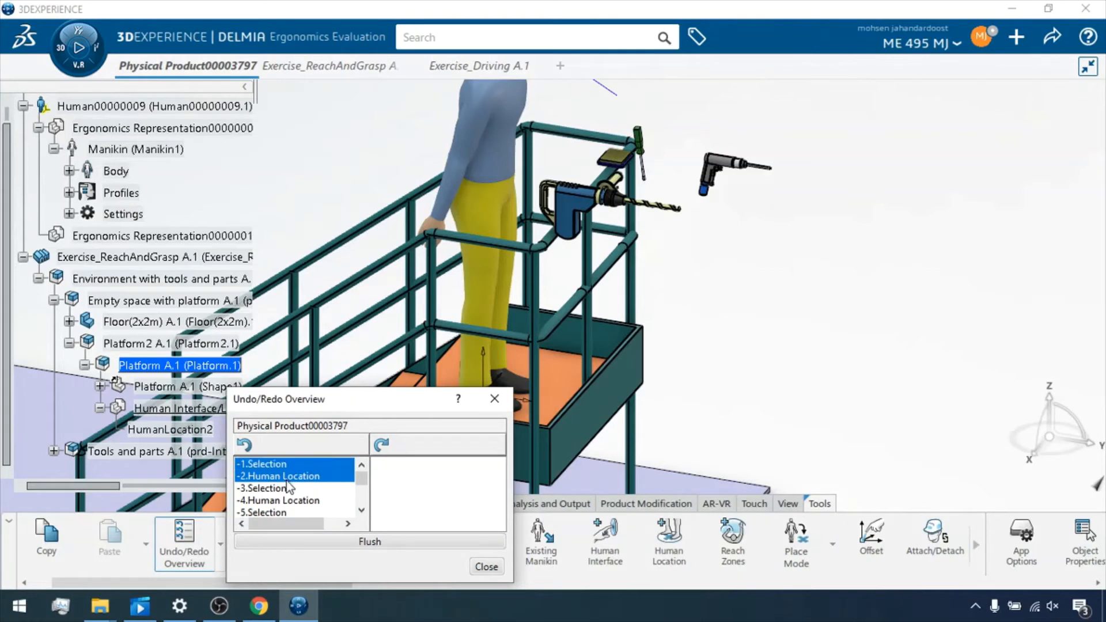
{"action": "mouse_move", "coordinate": [363, 479]}
{"action": "left_mouse_down"}
{"action": "mouse_move", "coordinate": [360, 505]}
{"action": "mouse_move", "coordinate": [360, 481]}
{"action": "left_mouse_up"}
{"action": "left_click", "coordinate": [370, 542]}
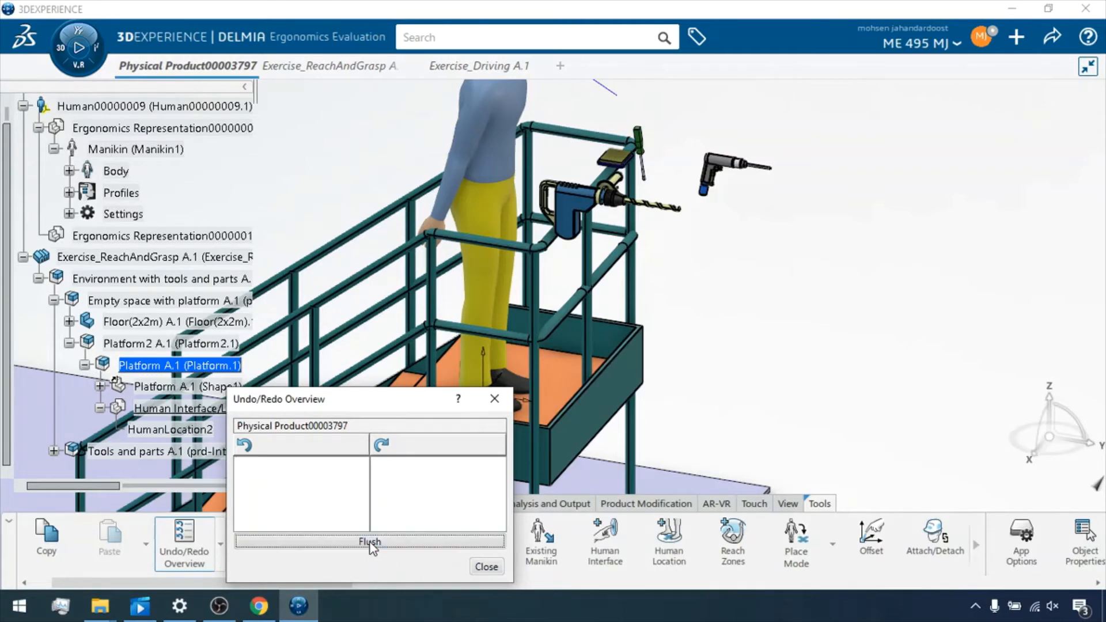
{"action": "left_click", "coordinate": [486, 566]}
{"action": "middle_click_drag", "start_coordinate": [716, 373], "coordinate": [789, 348]}
{"action": "left_click", "coordinate": [262, 545]}
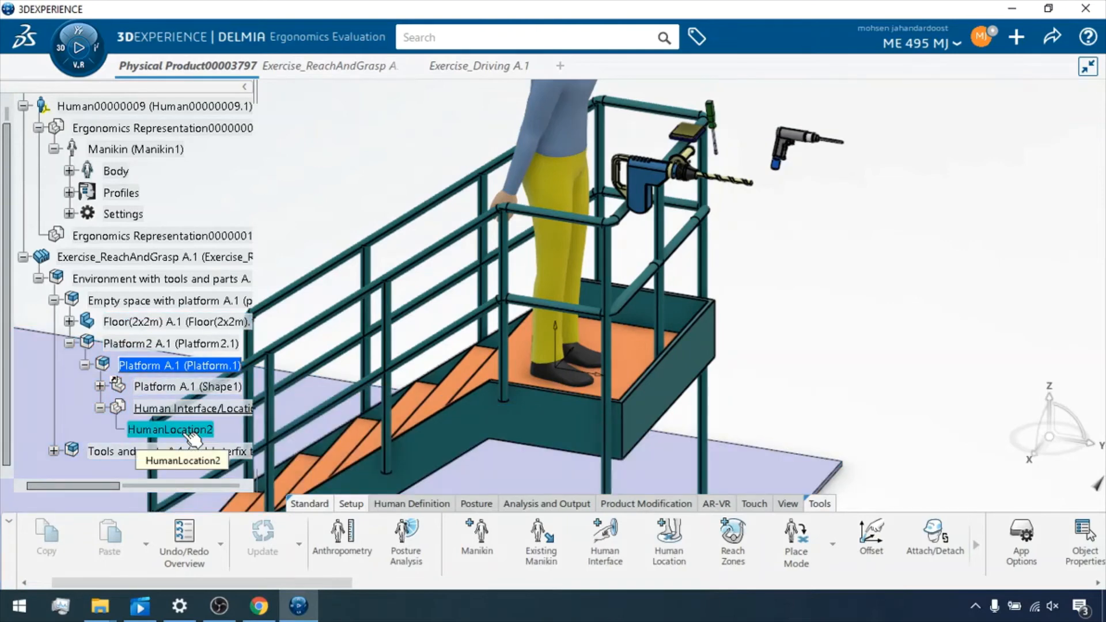
- In the definition of HumanLocation2, set the location's absolute position to 0 in along X and 70 in along Y
{"action": "right_click", "coordinate": [184, 433]}
{"action": "mouse_move", "coordinate": [323, 316]}
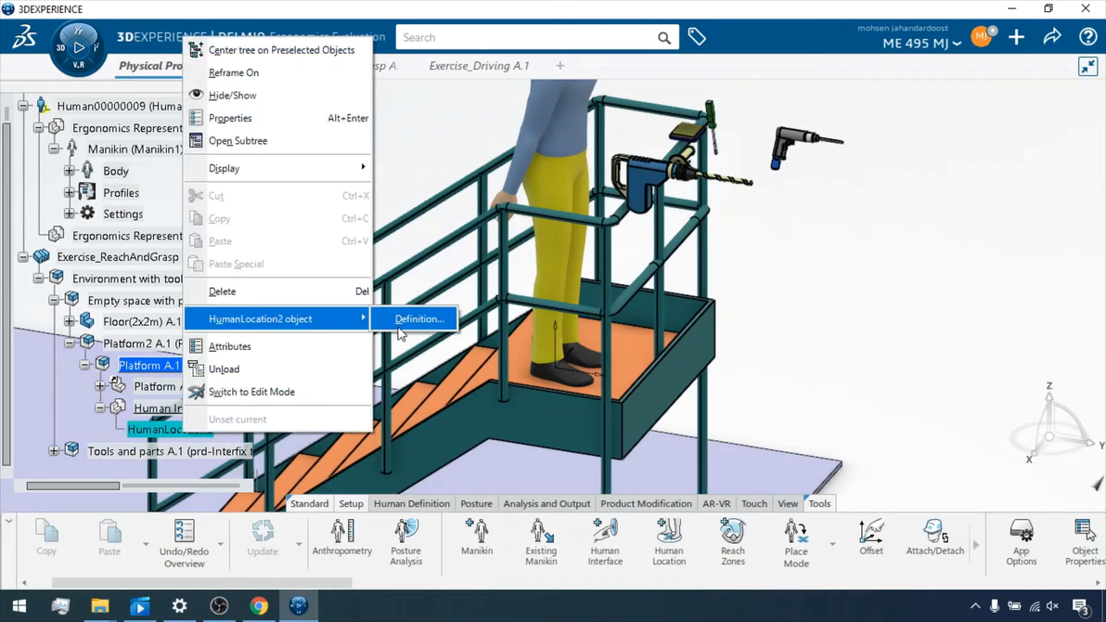
{"action": "left_click", "coordinate": [415, 318]}
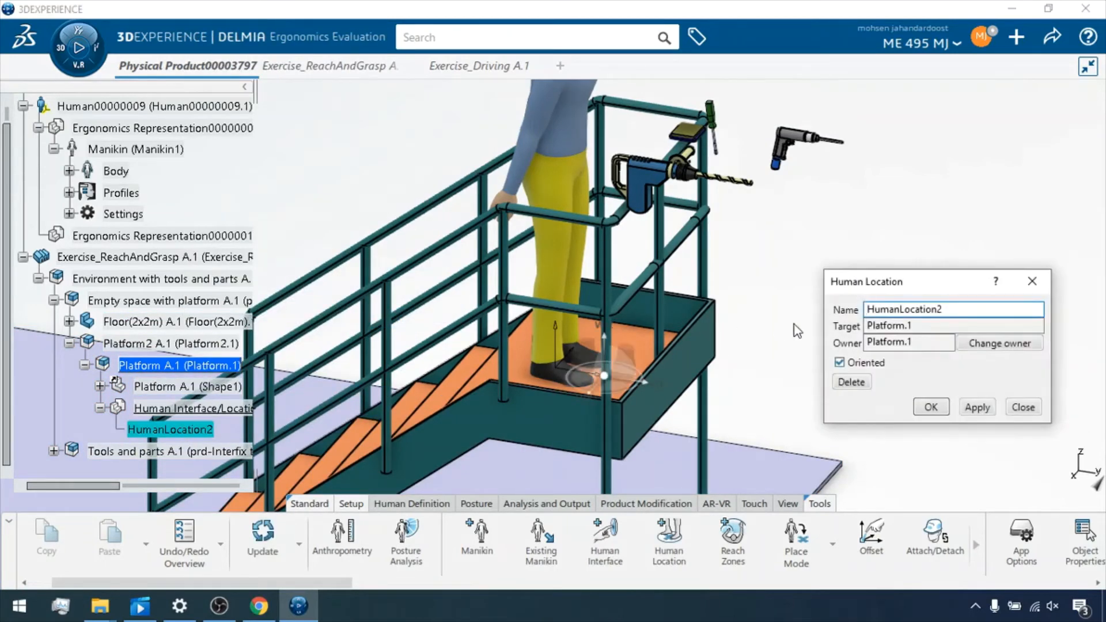
{"action": "left_click", "coordinate": [839, 362]}
{"action": "scroll", "coordinate": [703, 462], "scroll_direction": "up", "scroll_amount": 5}
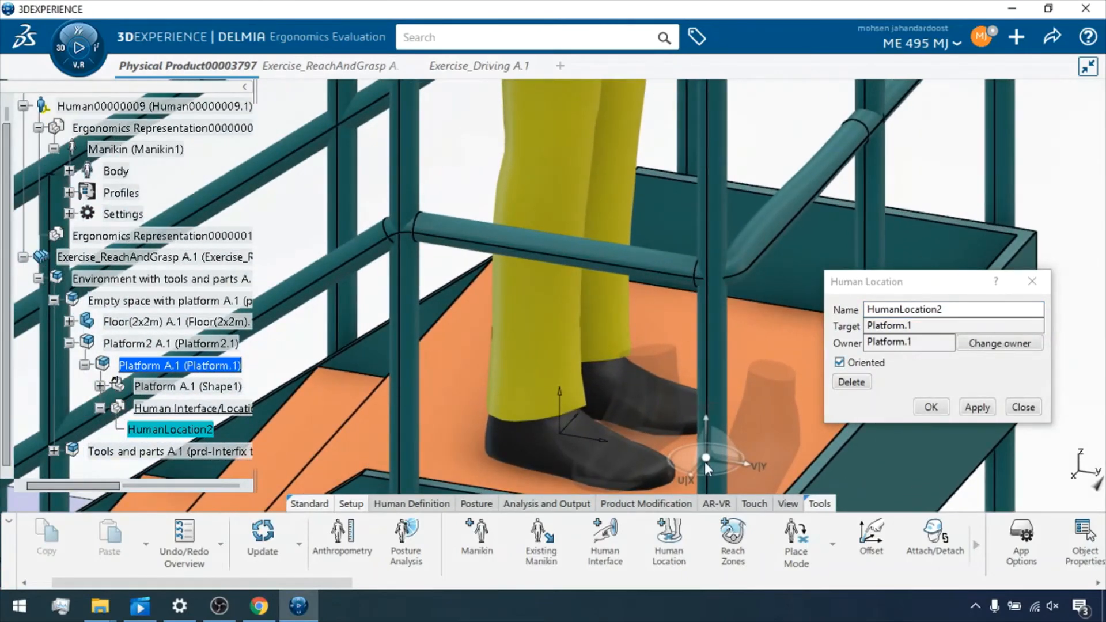
{"action": "scroll", "coordinate": [694, 405], "scroll_direction": "down", "scroll_amount": 3}
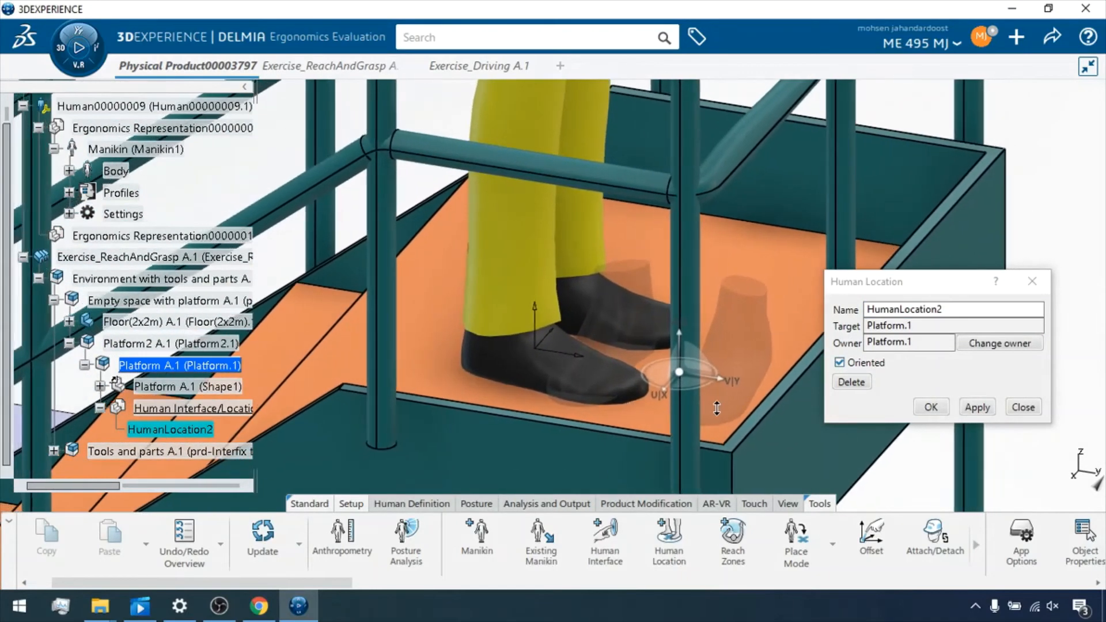
{"action": "middle_click_drag", "start_coordinate": [676, 411], "coordinate": [701, 406]}
{"action": "right_click", "coordinate": [513, 375]}
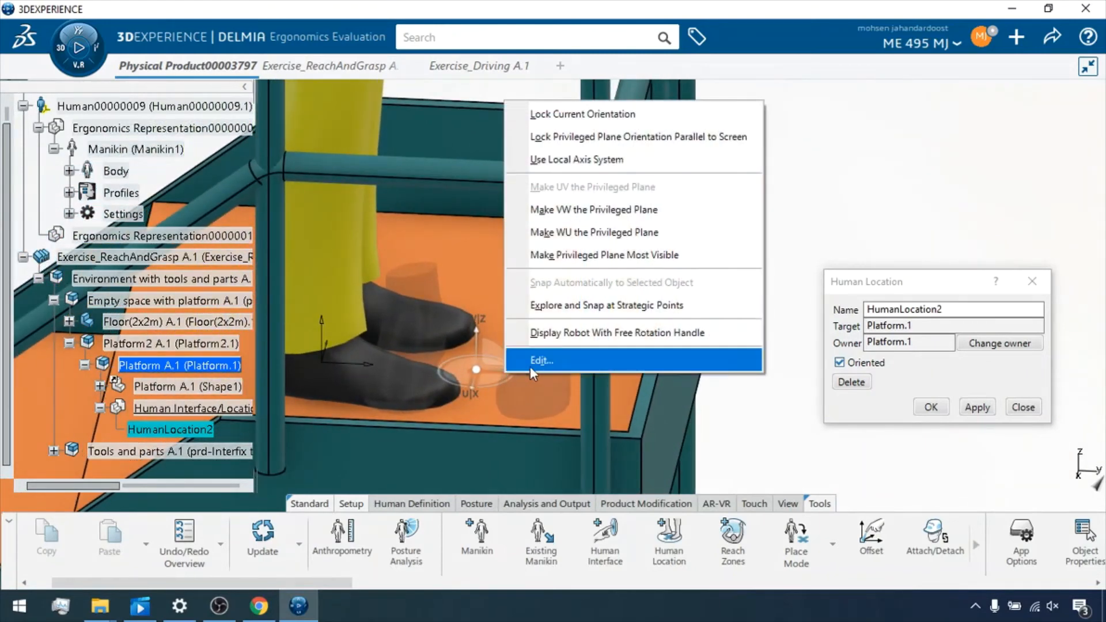
{"action": "left_click", "coordinate": [530, 363]}
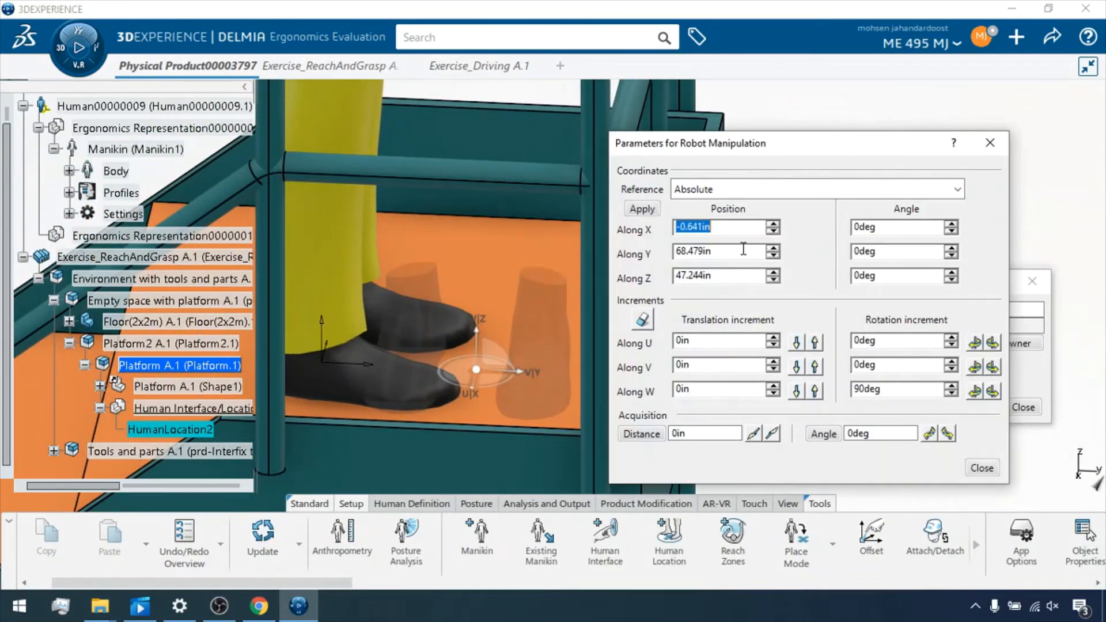
{"action": "type", "text": "0"}
{"action": "key", "text": "Tab"}
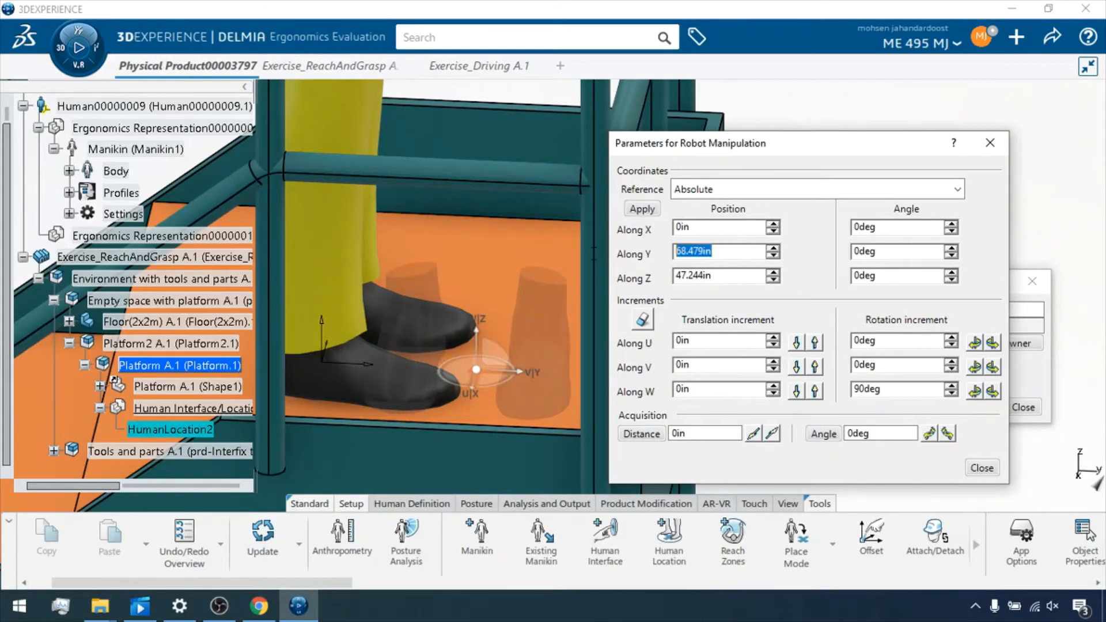
{"action": "type", "text": "70"}
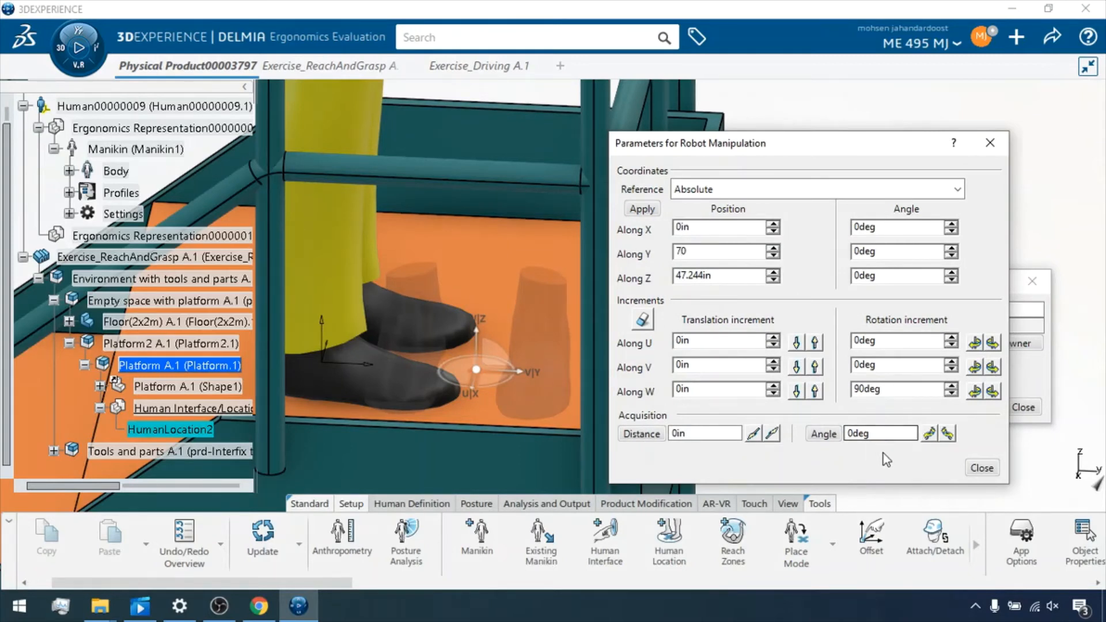
{"action": "left_click", "coordinate": [897, 251]}
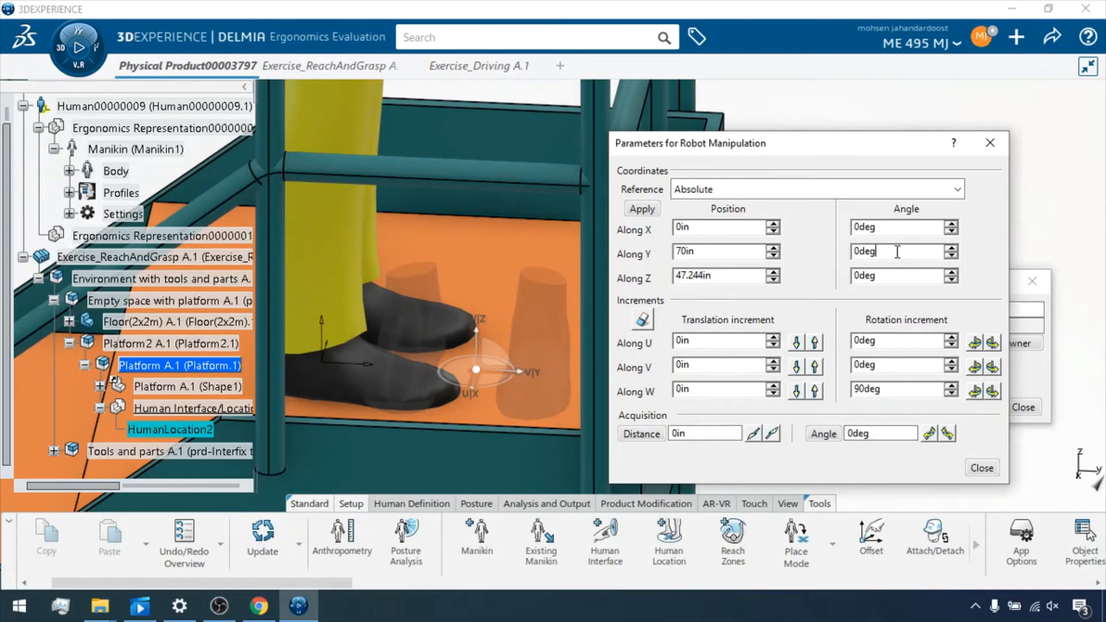
{"action": "left_click", "coordinate": [981, 468]}
{"action": "left_click", "coordinate": [985, 411]}
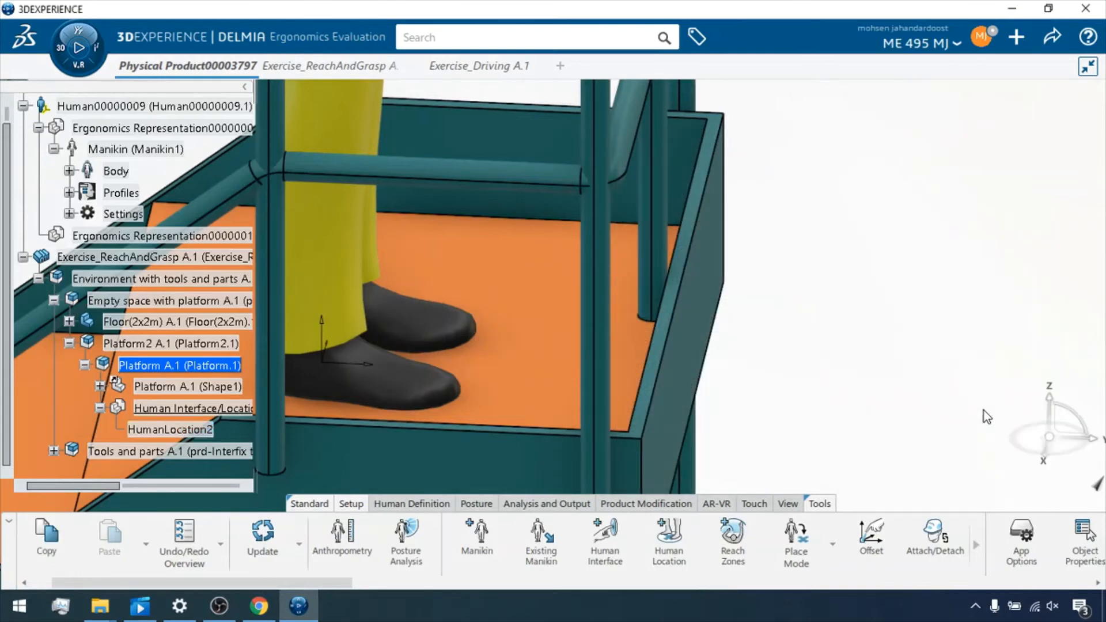
{"action": "right_click", "coordinate": [194, 437]}
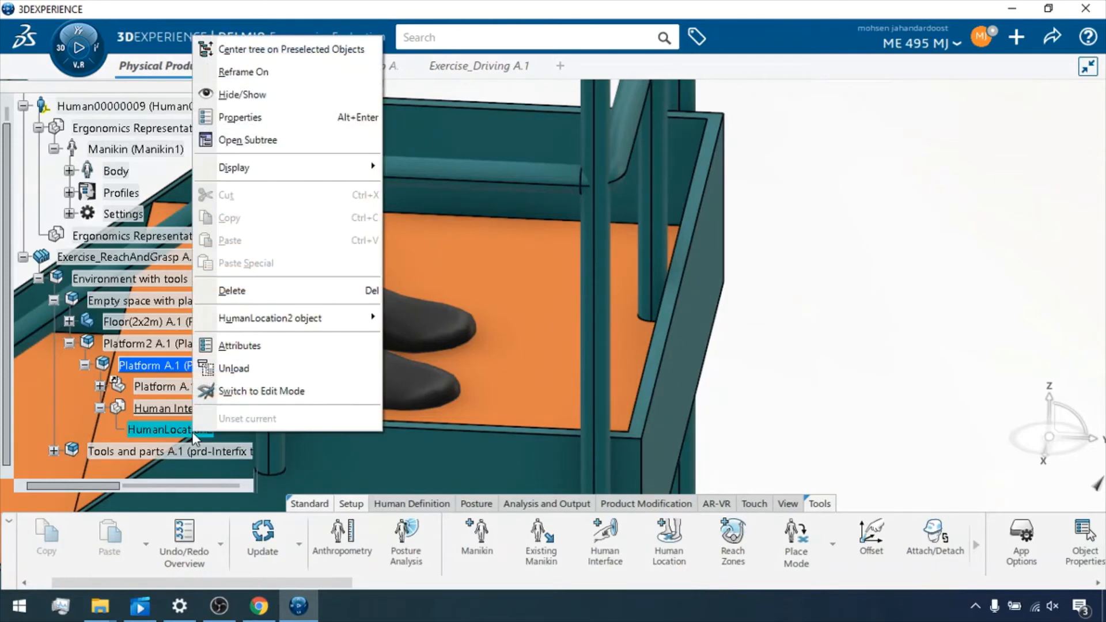
{"action": "left_click", "coordinate": [894, 349]}
- Use Place Mode to move the manikin forward toward the platform's front edge, and undo the further move beyond the edge
{"action": "left_click", "coordinate": [799, 545]}
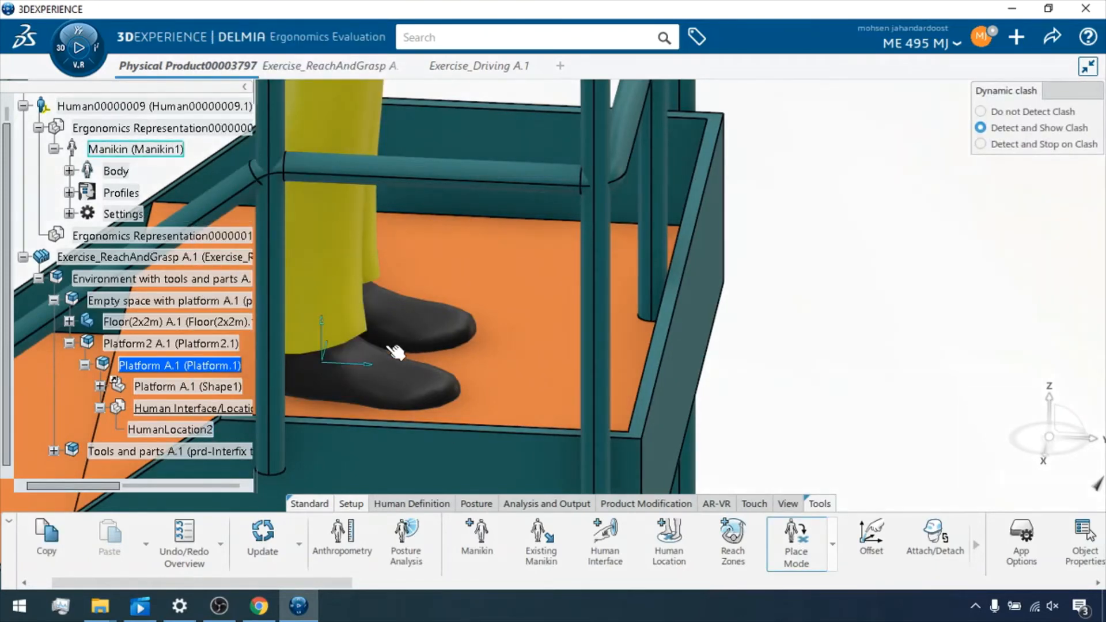
{"action": "left_click_drag", "start_coordinate": [344, 356], "coordinate": [546, 352]}
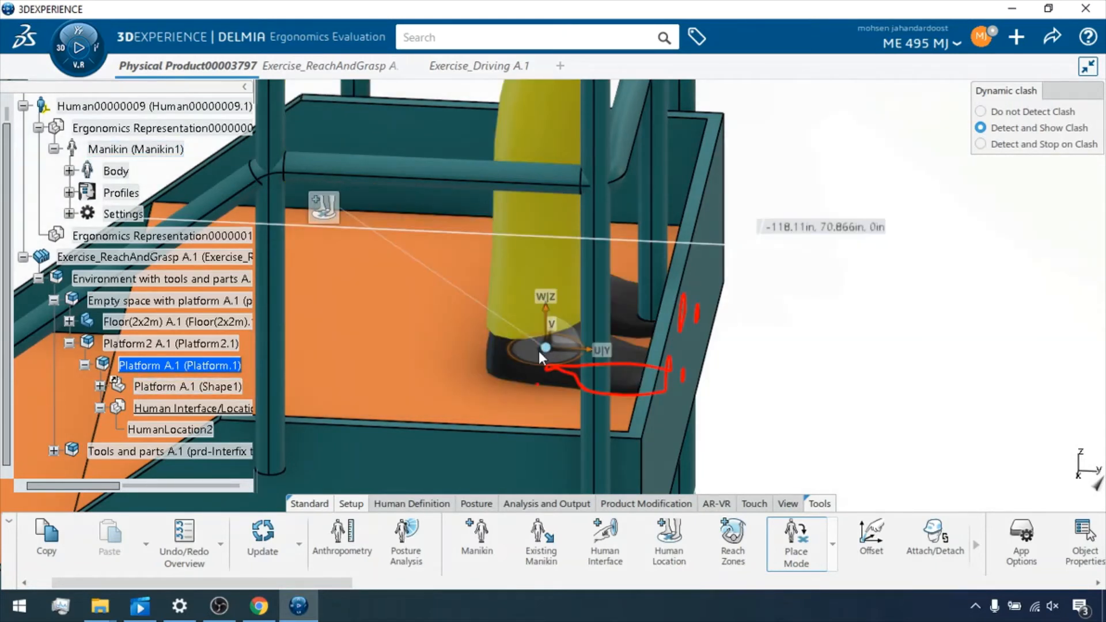
{"action": "left_click_drag", "start_coordinate": [572, 347], "coordinate": [745, 348]}
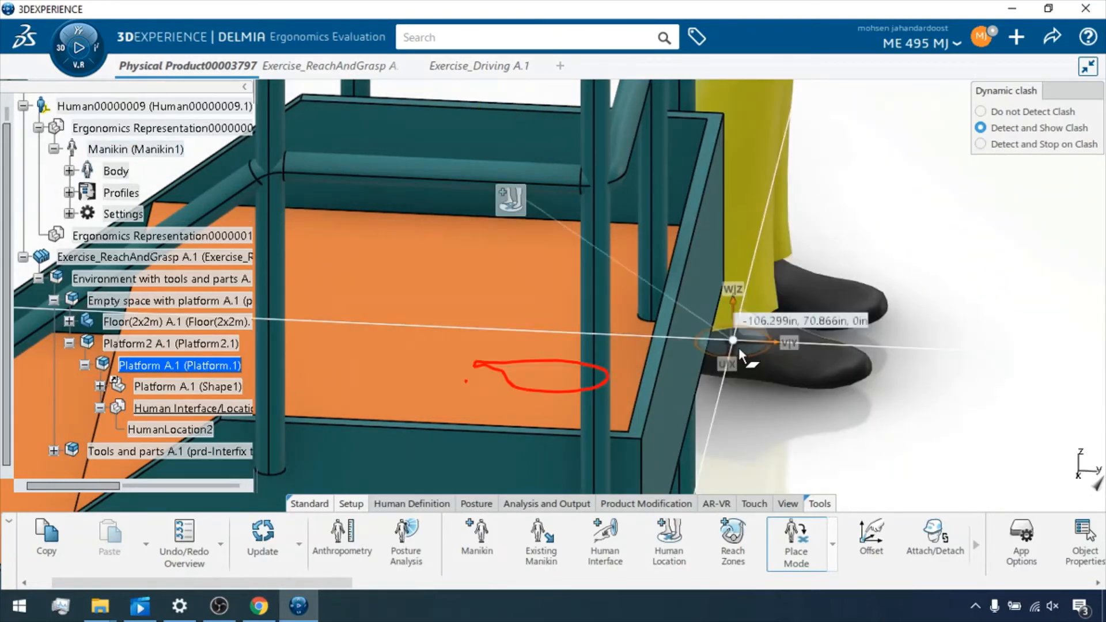
{"action": "key", "text": "ctrl+z"}
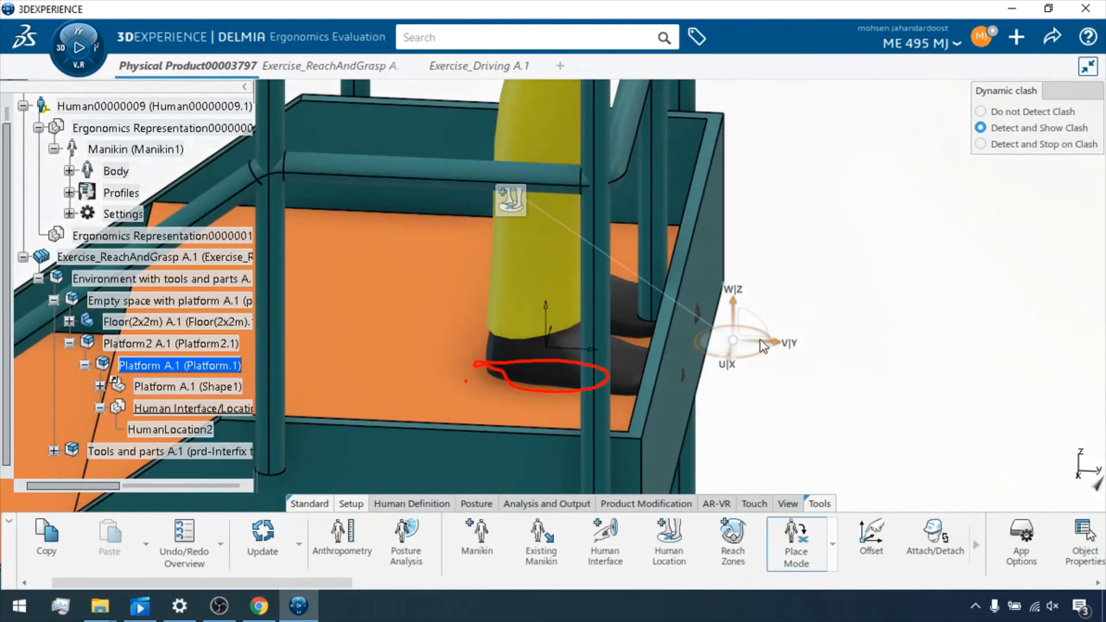
- Try to reposition the manikin with Place Mode, farther back from the platform's front edge
{"action": "left_click_drag", "start_coordinate": [778, 347], "coordinate": [569, 363]}
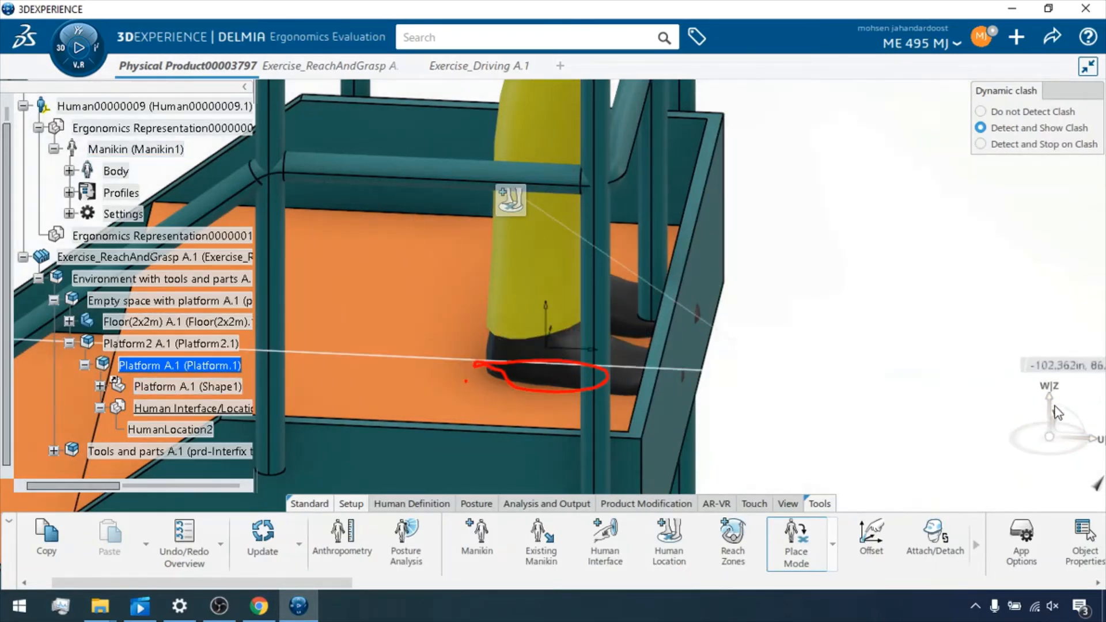
{"action": "left_click_drag", "start_coordinate": [1049, 442], "coordinate": [563, 348]}
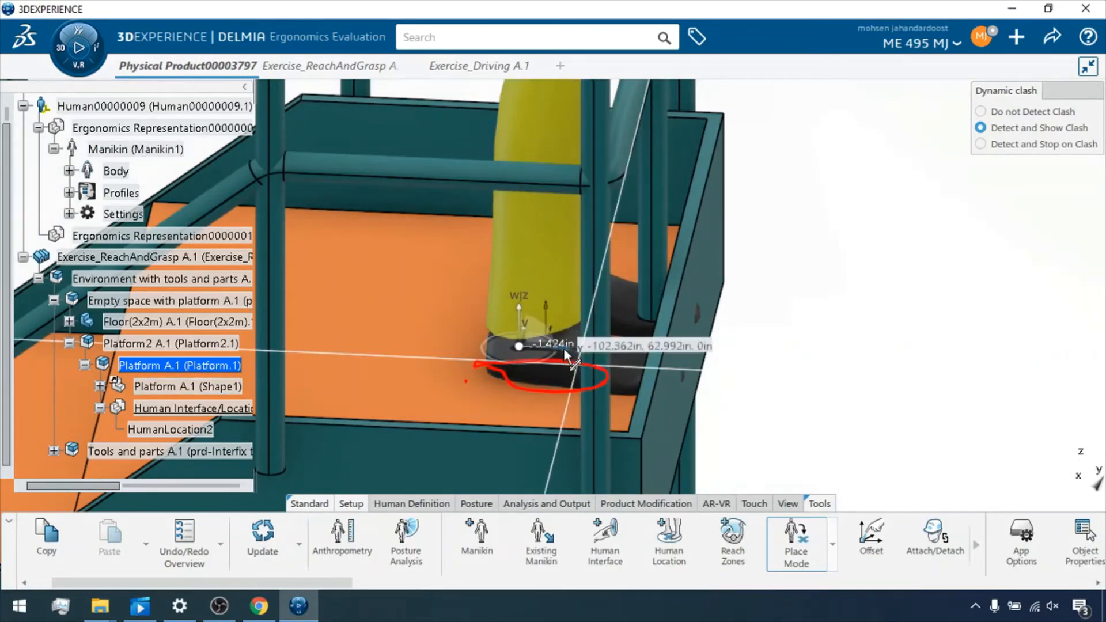
{"action": "left_click", "coordinate": [704, 378]}
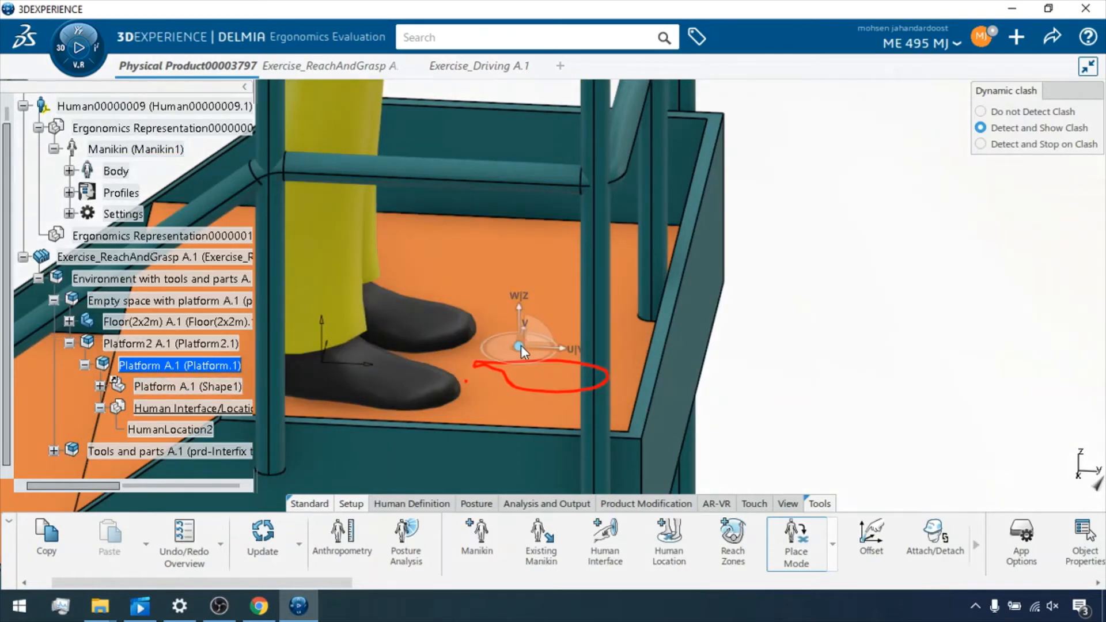
{"action": "left_click_drag", "start_coordinate": [521, 344], "coordinate": [448, 361]}
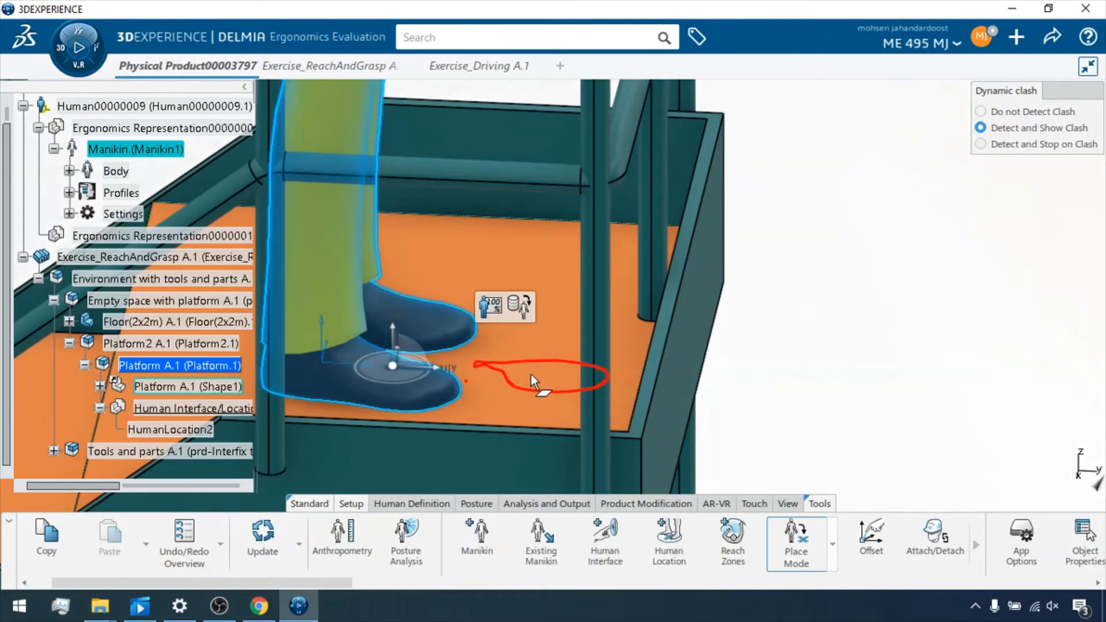
{"action": "left_click", "coordinate": [816, 326]}
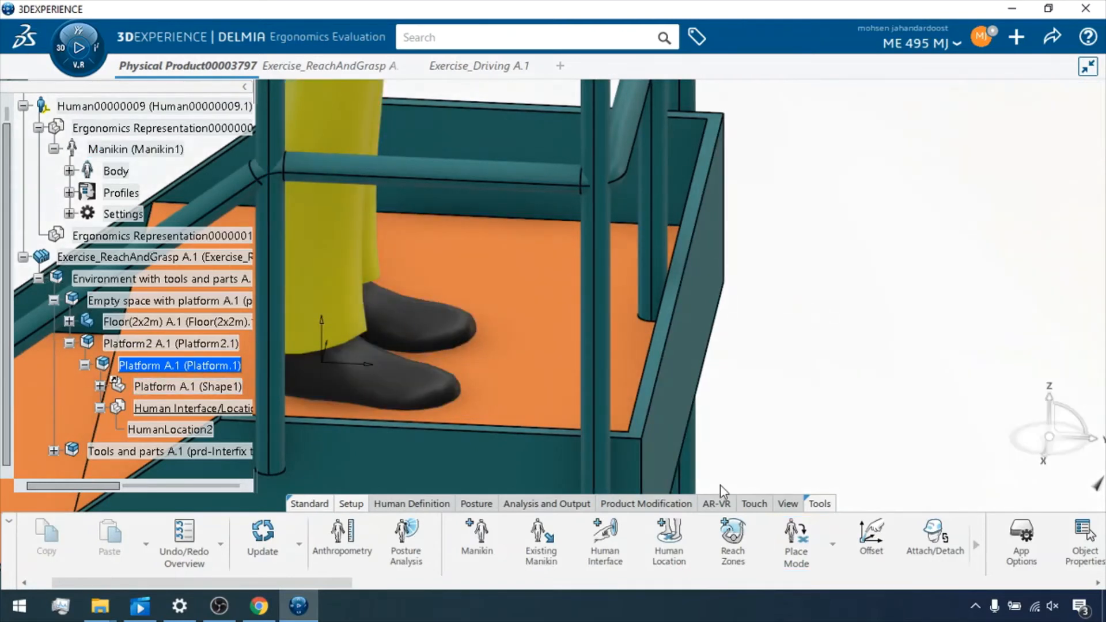
- Use Place Mode to set the manikin near the platform's front edge, with its shoes just clear of the front toe board
{"action": "left_click", "coordinate": [790, 530]}
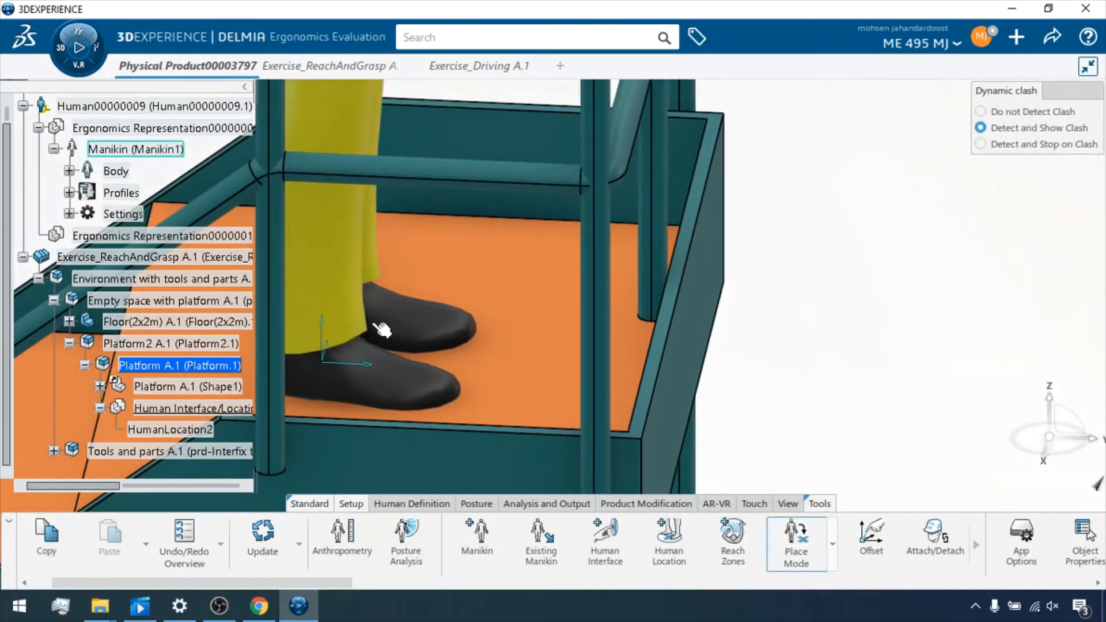
{"action": "left_click", "coordinate": [381, 329]}
{"action": "left_click", "coordinate": [552, 348]}
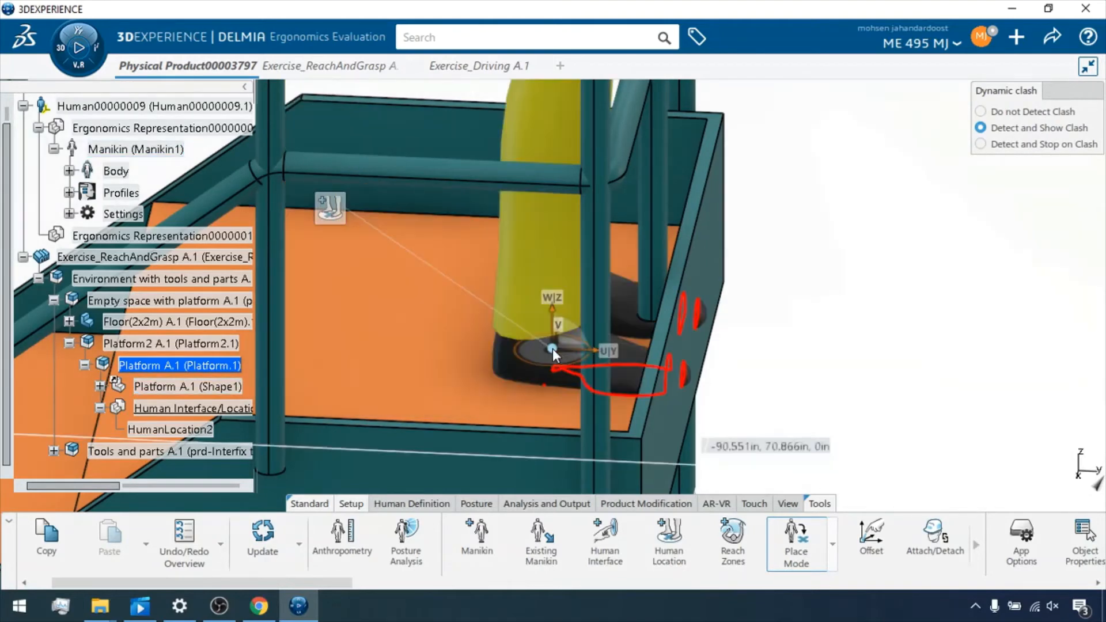
{"action": "left_click_drag", "start_coordinate": [610, 348], "coordinate": [532, 347]}
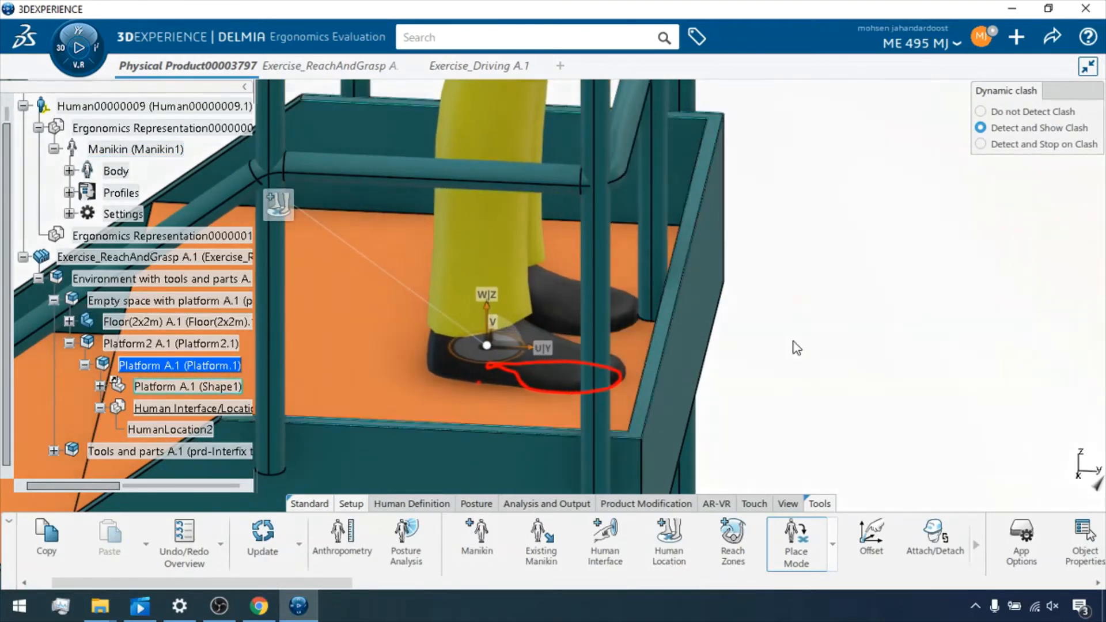
{"action": "key", "text": "Escape"}
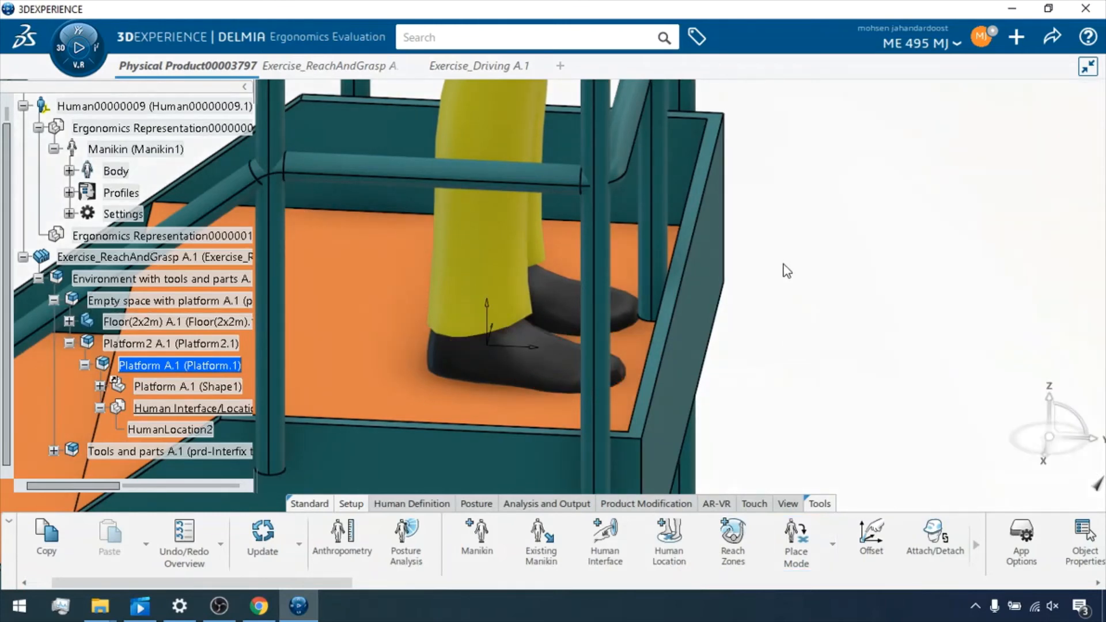
- In the Posture Editor, set the flexion of the manikin's right forearm to about 52 degrees
{"action": "middle_click_drag", "start_coordinate": [798, 198], "coordinate": [768, 341]}
{"action": "middle_click_drag", "start_coordinate": [697, 197], "coordinate": [639, 224]}
{"action": "left_click", "coordinate": [443, 275]}
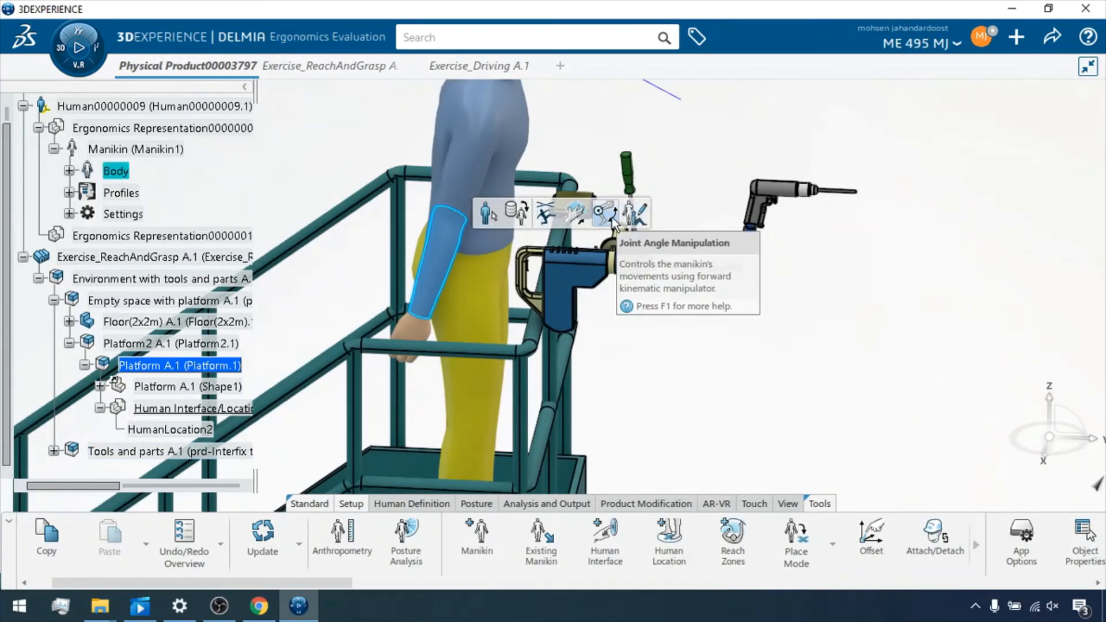
{"action": "left_click", "coordinate": [636, 214]}
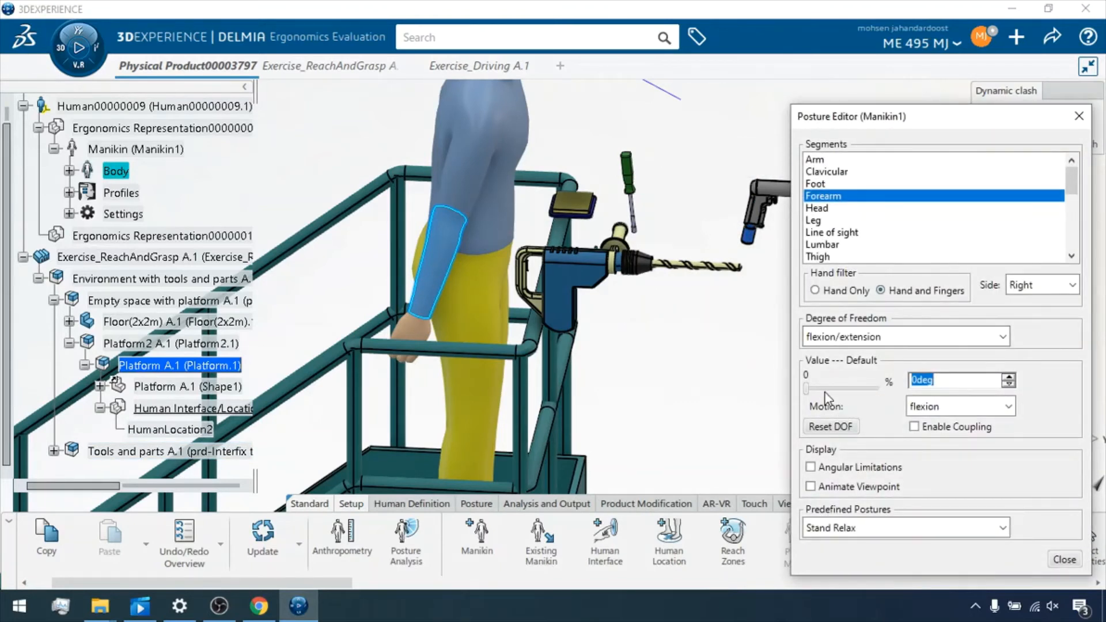
{"action": "left_click", "coordinate": [1009, 378]}
{"action": "left_click", "coordinate": [1008, 378]}
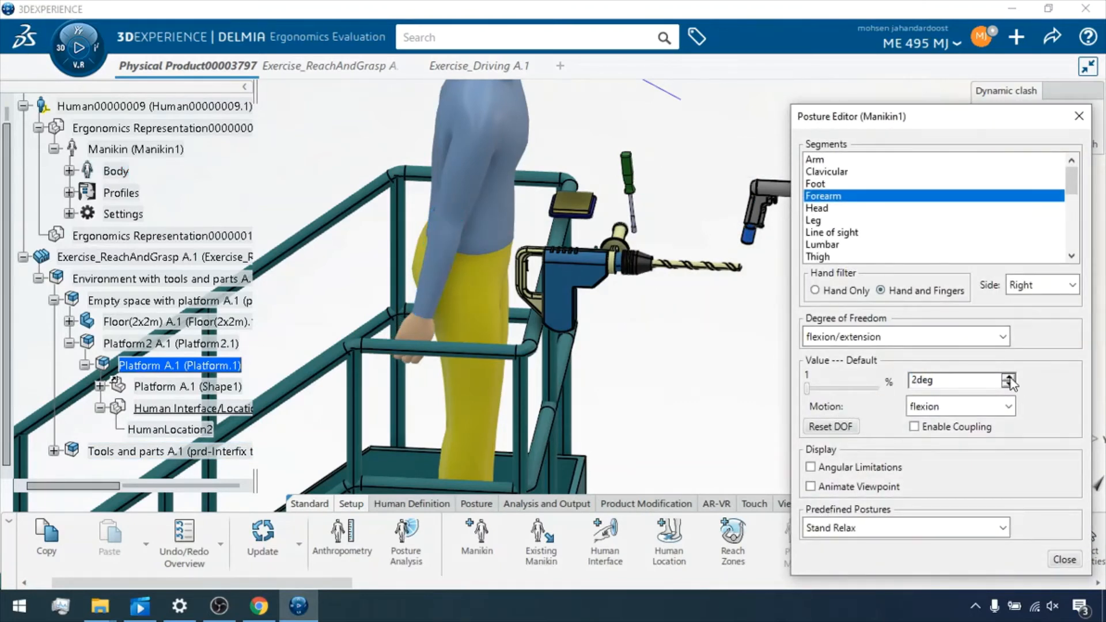
{"action": "left_click", "coordinate": [1008, 379]}
{"action": "left_click", "coordinate": [1009, 378]}
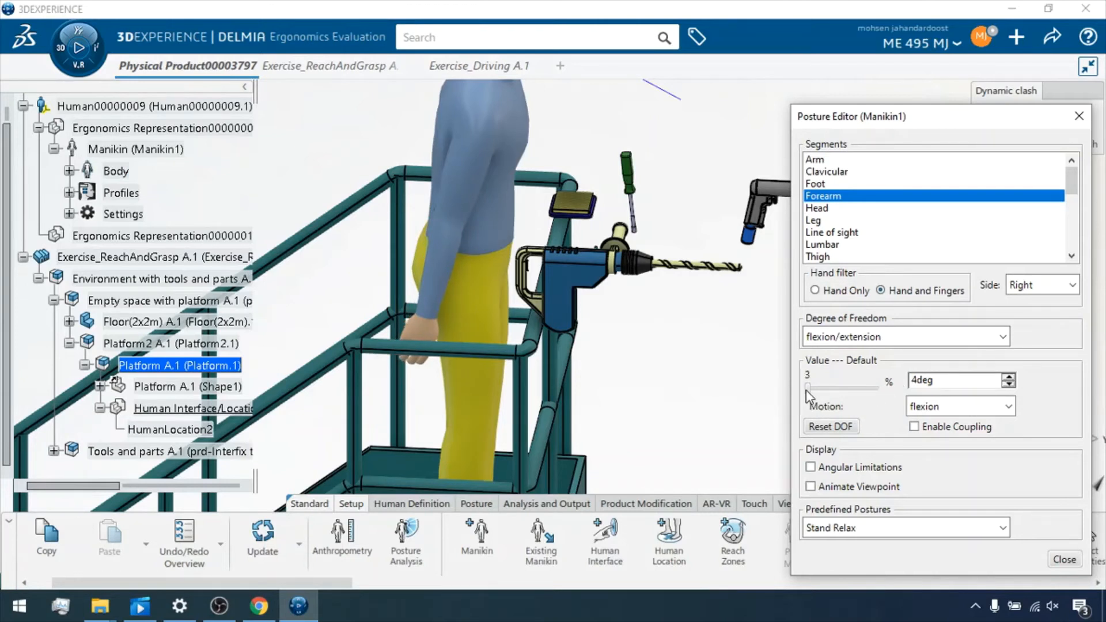
{"action": "left_click_drag", "start_coordinate": [806, 391], "coordinate": [835, 395]}
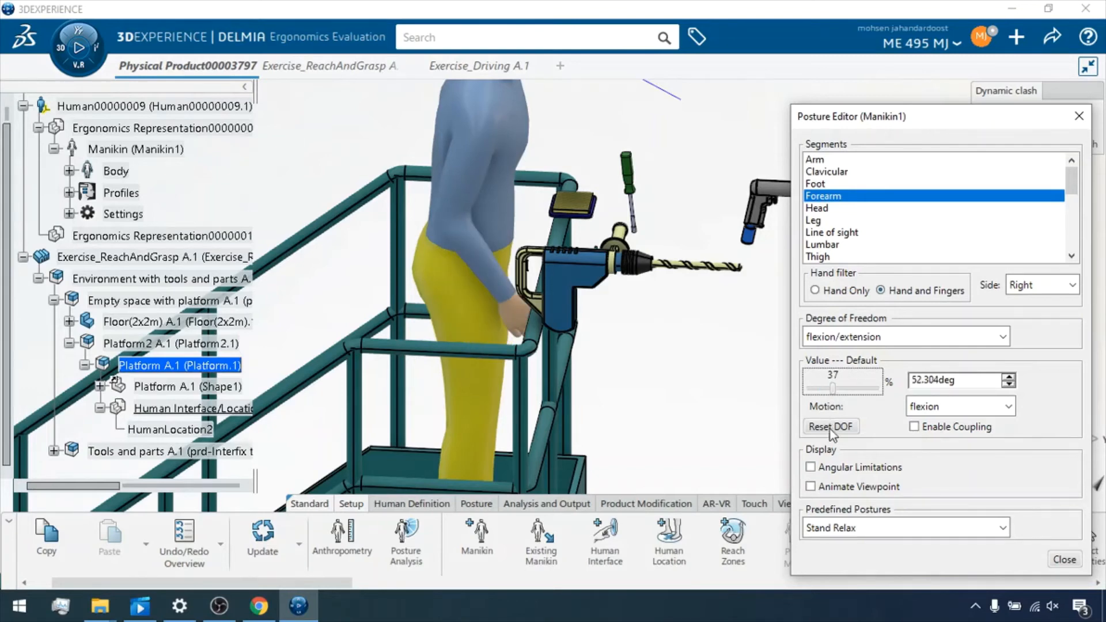
{"action": "left_click", "coordinate": [1064, 558]}
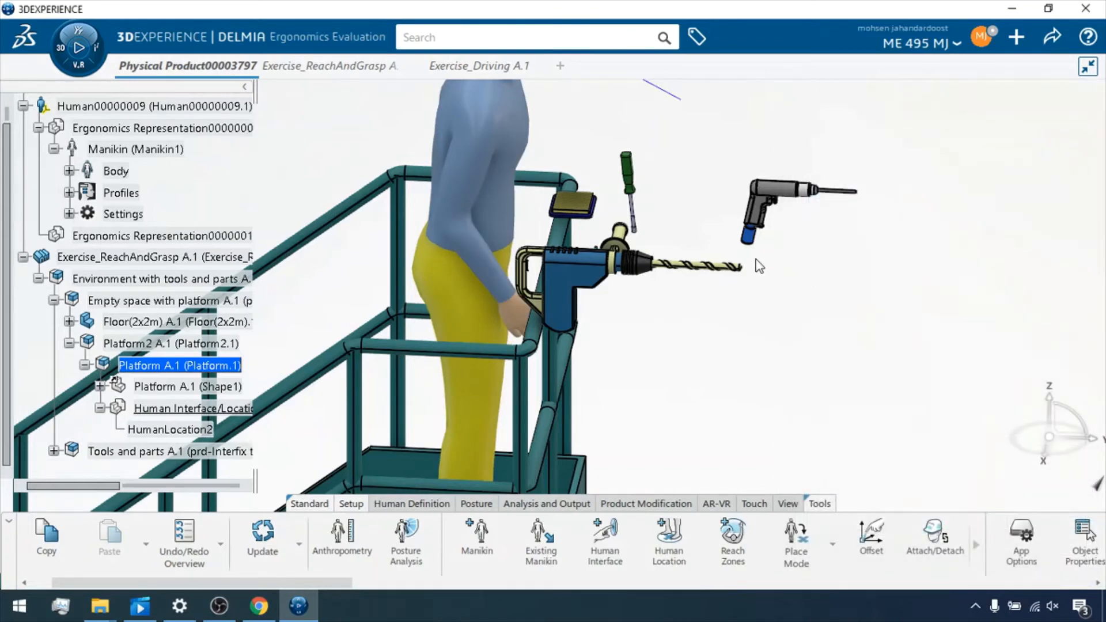
- Use the Reach command to extend the manikin's right hand to the grey drill's handle, and switch from spherical to closed-hand grasp
{"action": "middle_click_drag", "start_coordinate": [676, 155], "coordinate": [654, 257]}
{"action": "left_click", "coordinate": [495, 414]}
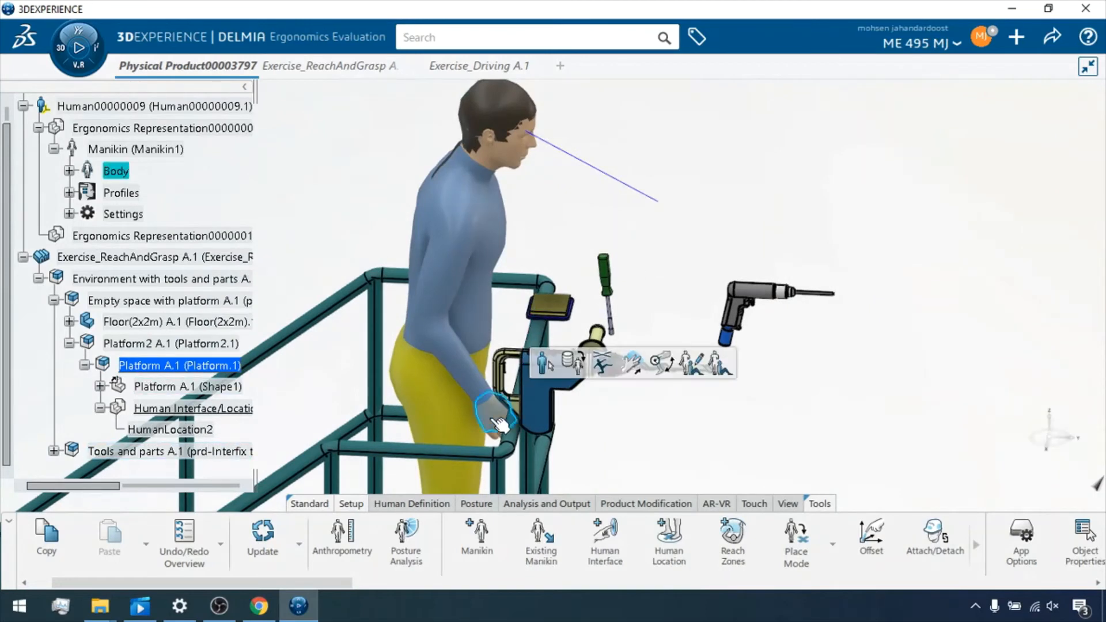
{"action": "left_click", "coordinate": [632, 364]}
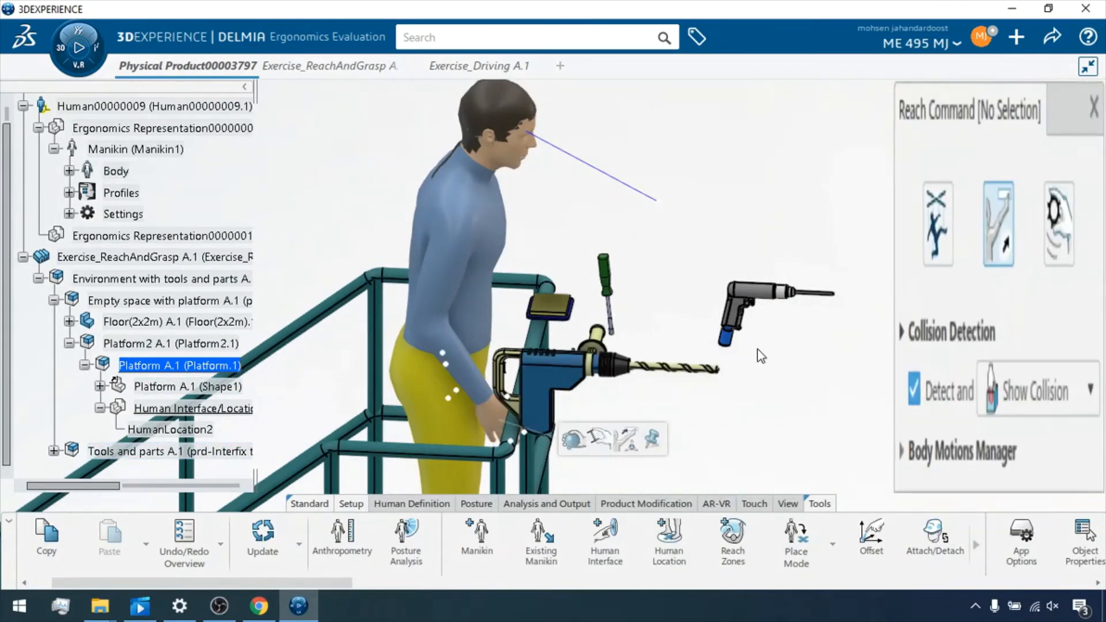
{"action": "left_click", "coordinate": [731, 314]}
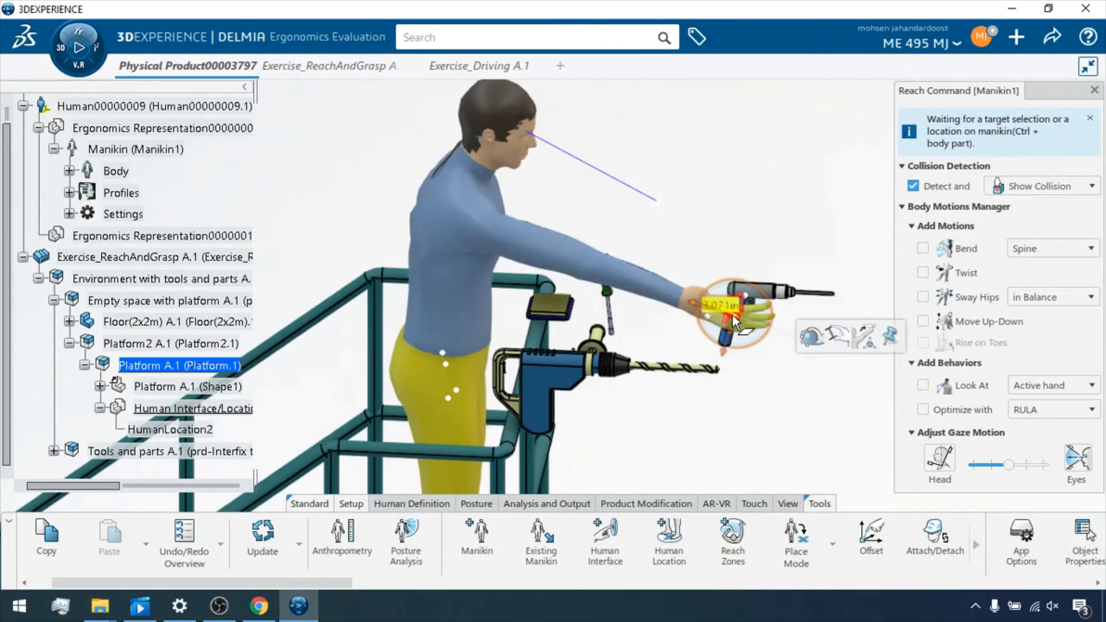
{"action": "mouse_move", "coordinate": [805, 348]}
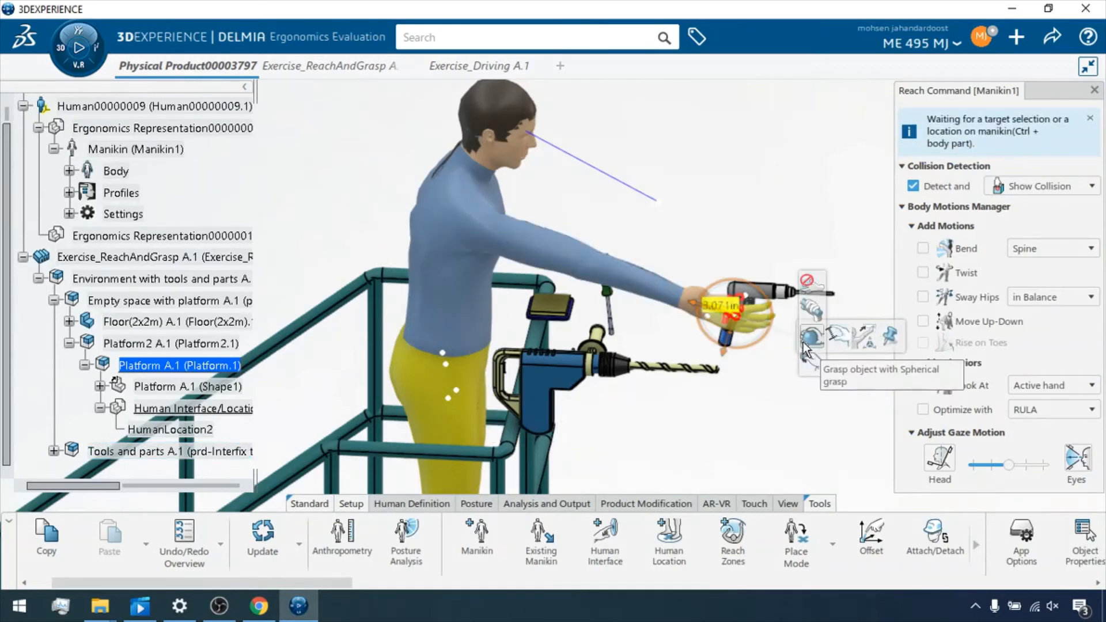
{"action": "left_click", "coordinate": [811, 312]}
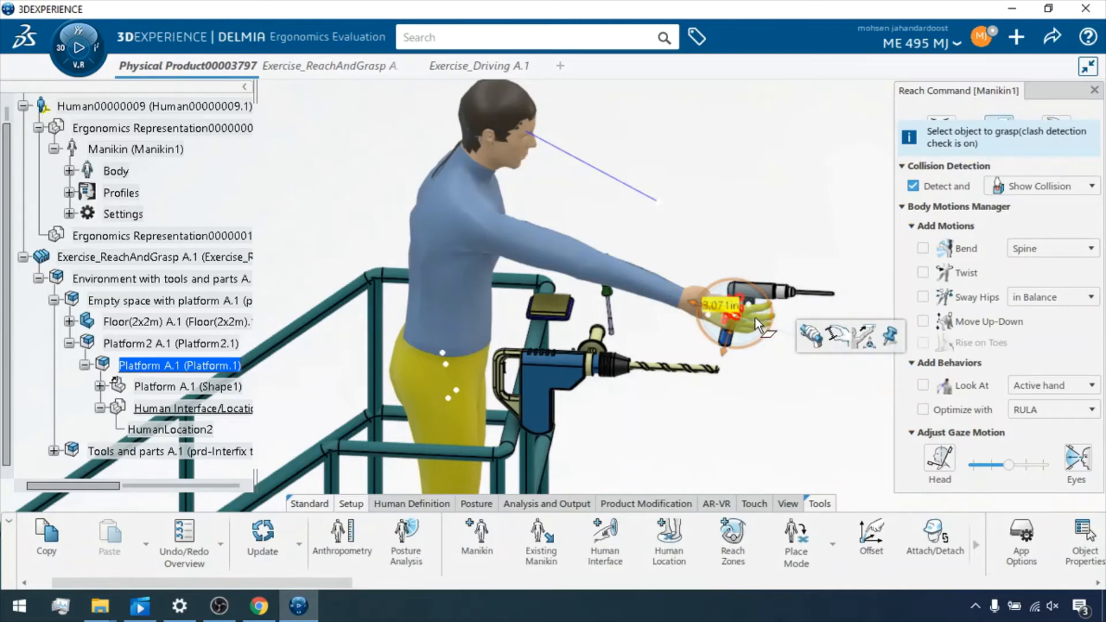
- Add the Bend motion with Spine and the Look At behavior with Active hand to the manikin's reach
{"action": "middle_click_drag", "start_coordinate": [754, 317], "coordinate": [762, 250], "text": "ctrl"}
{"action": "middle_click_drag", "start_coordinate": [674, 282], "coordinate": [530, 305]}
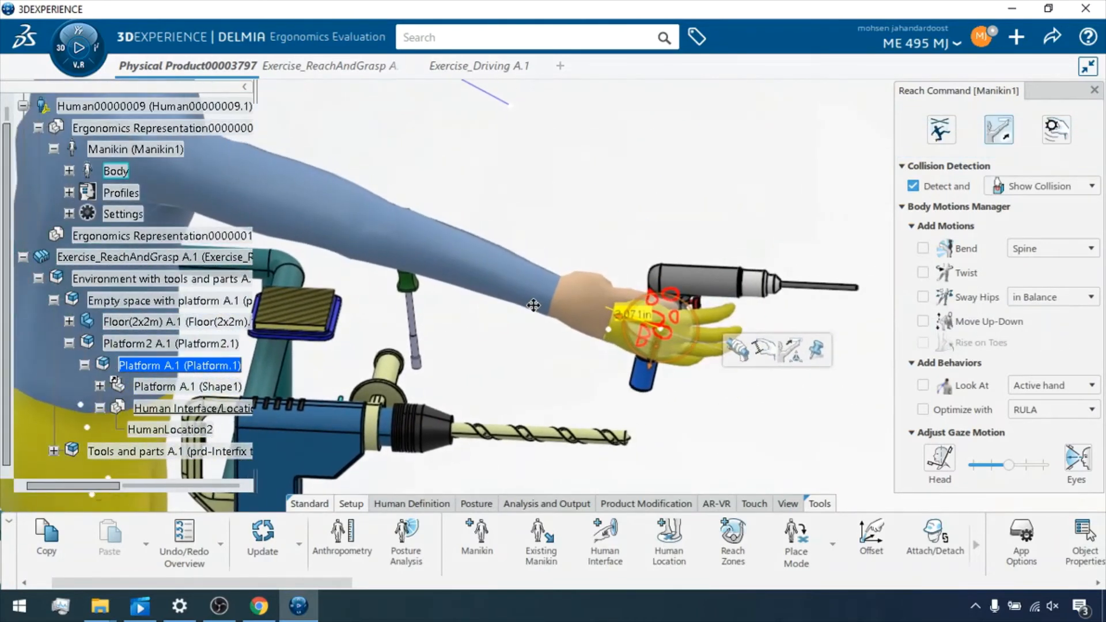
{"action": "middle_click_drag", "start_coordinate": [615, 184], "coordinate": [731, 242]}
{"action": "middle_click_drag", "start_coordinate": [680, 172], "coordinate": [678, 215], "text": "ctrl"}
{"action": "left_click", "coordinate": [1038, 249]}
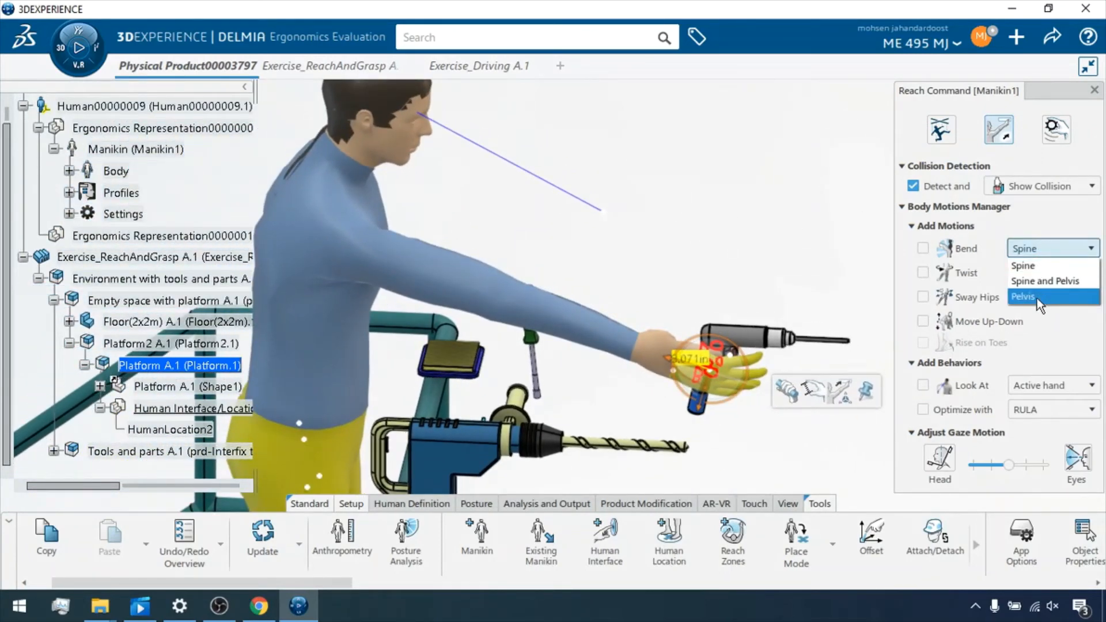
{"action": "left_click", "coordinate": [1031, 268]}
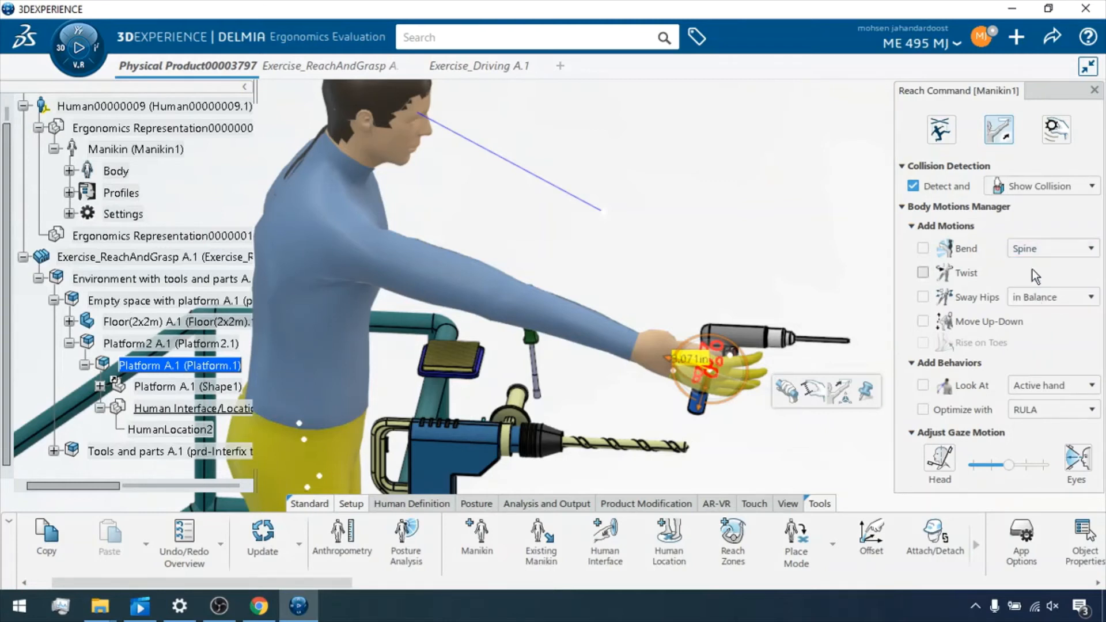
{"action": "left_click", "coordinate": [923, 248]}
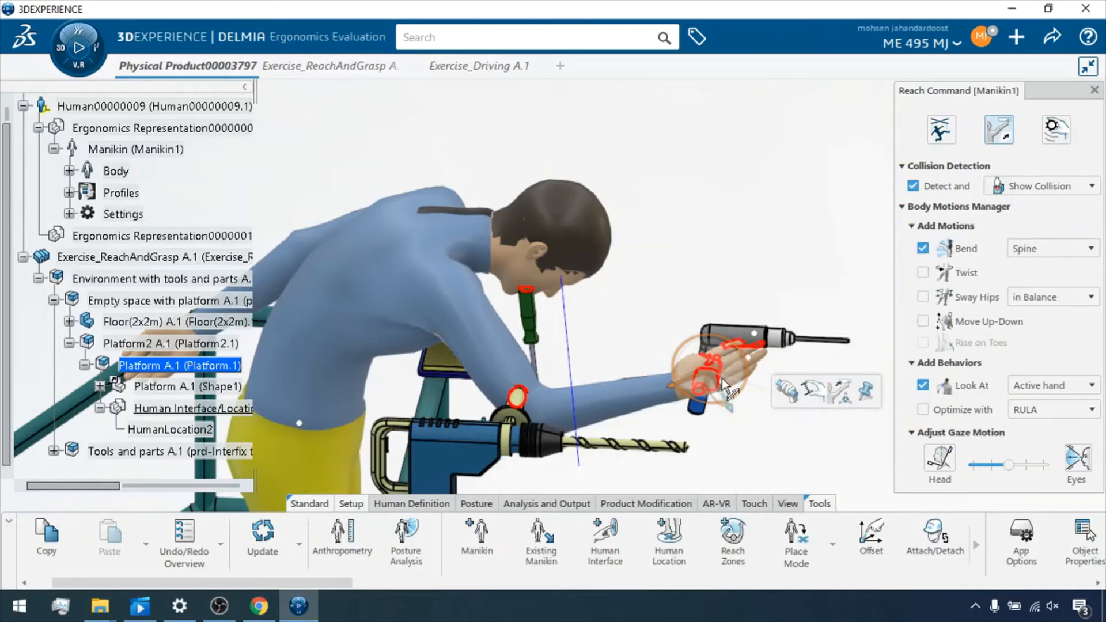
- Move the manikin's right hand down so that it grips the lower part of the grey drill's handle
{"action": "middle_click_drag", "start_coordinate": [730, 378], "coordinate": [664, 283]}
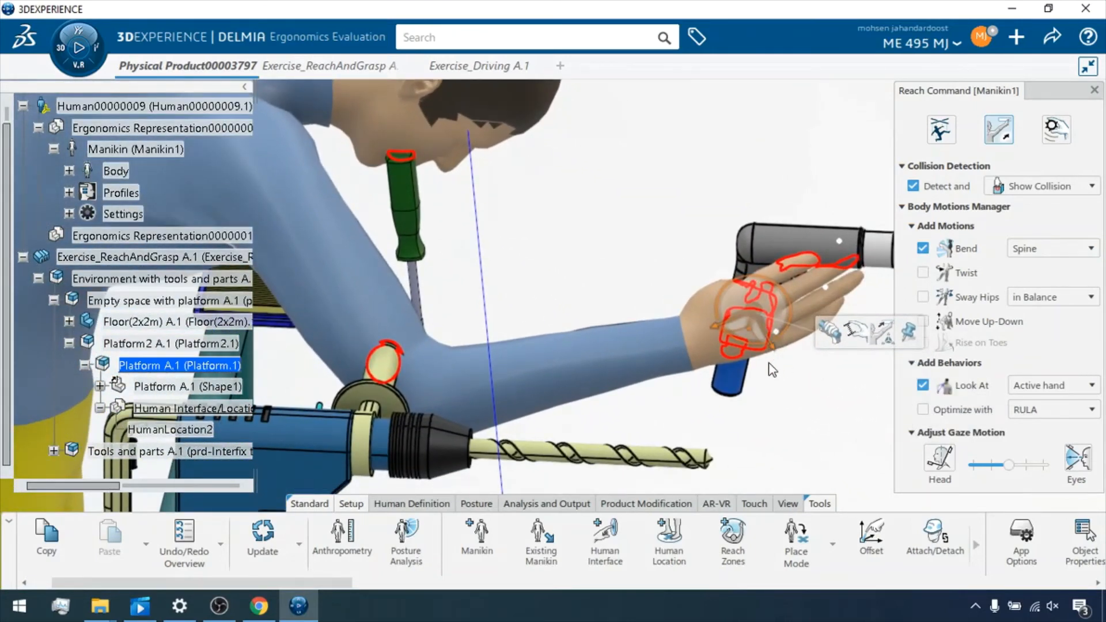
{"action": "left_click_drag", "start_coordinate": [751, 325], "coordinate": [718, 356]}
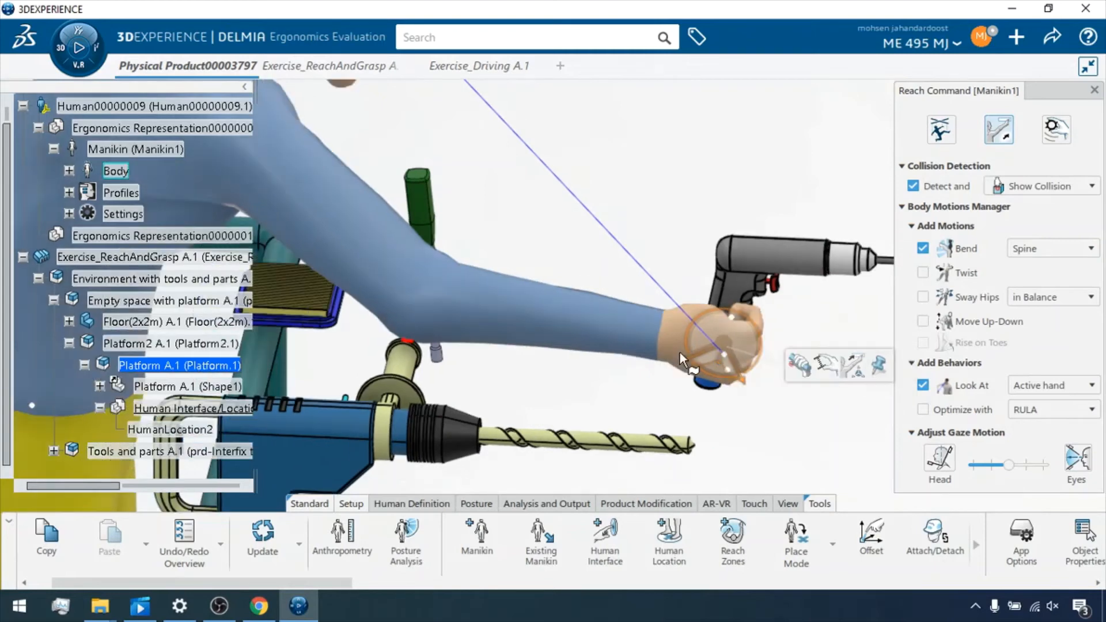
{"action": "middle_click_drag", "start_coordinate": [758, 331], "coordinate": [759, 269], "text": "ctrl"}
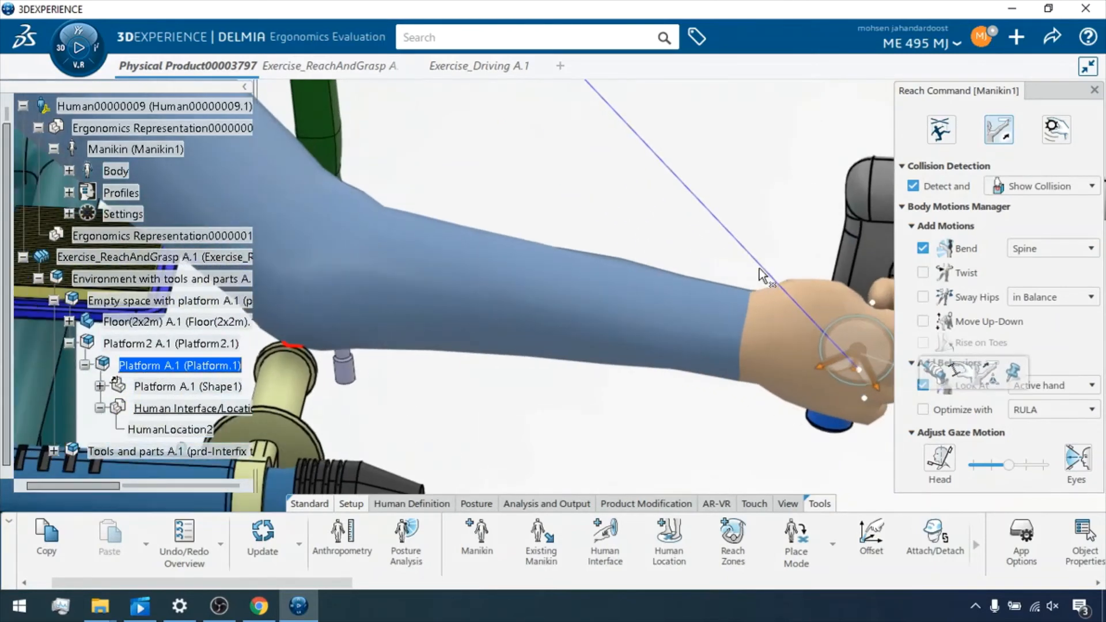
{"action": "middle_click_drag", "start_coordinate": [783, 315], "coordinate": [770, 350]}
{"action": "middle_click_drag", "start_coordinate": [770, 279], "coordinate": [703, 369], "text": "ctrl"}
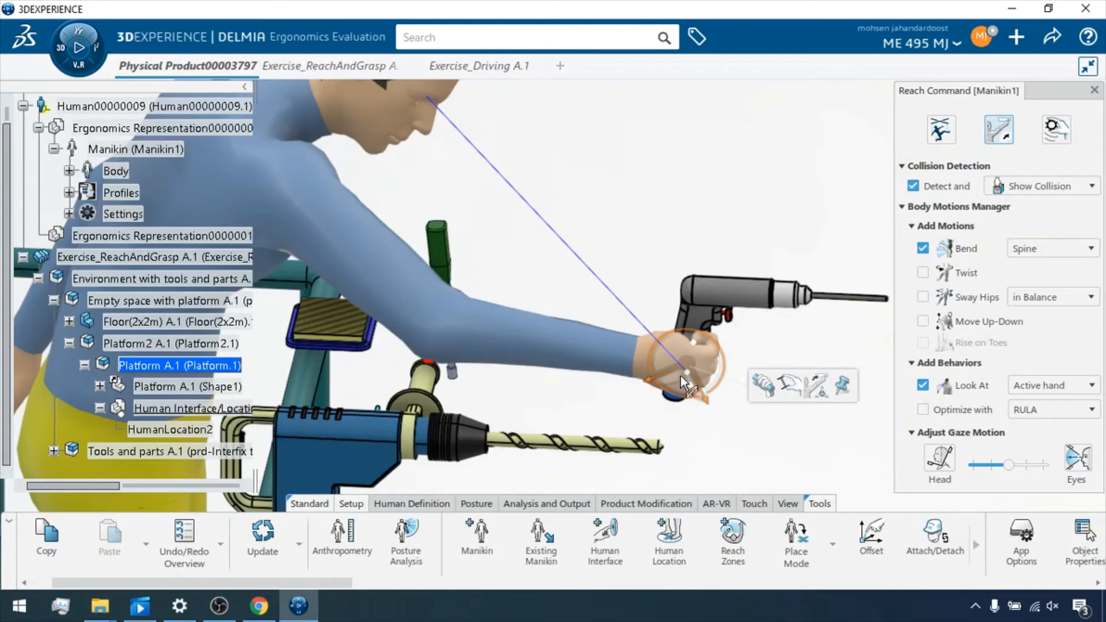
- Nudge the gripping hand slightly so that the manikin's elbow clears the side handle of the large blue drill
{"action": "left_click_drag", "start_coordinate": [679, 375], "coordinate": [678, 377]}
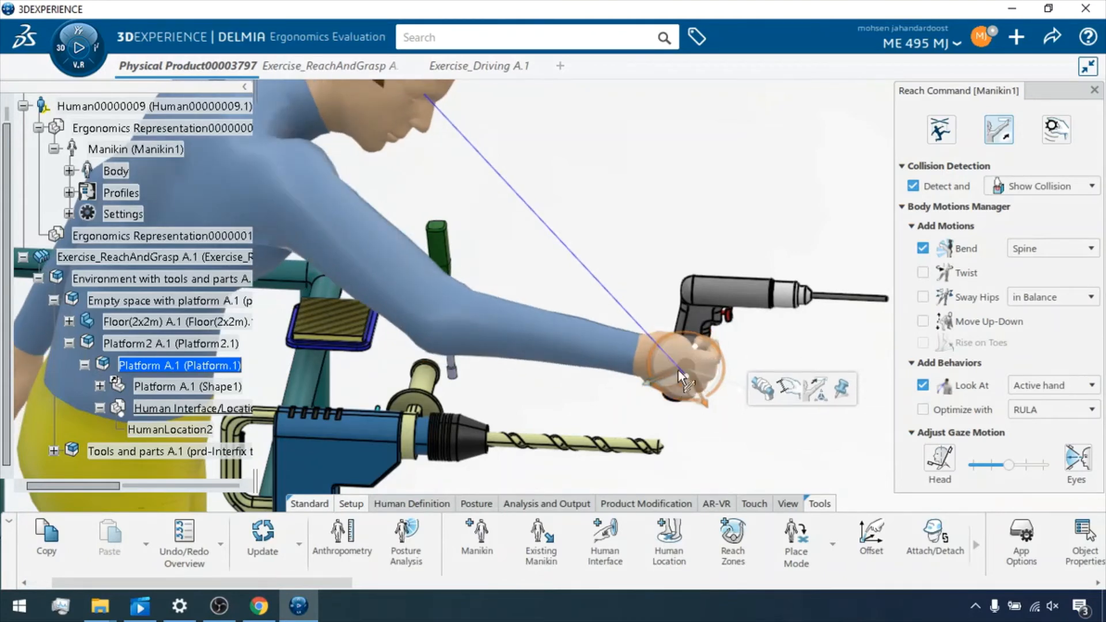
{"action": "middle_click_drag", "start_coordinate": [684, 371], "coordinate": [689, 305], "text": "ctrl"}
{"action": "middle_click_drag", "start_coordinate": [659, 393], "coordinate": [588, 362]}
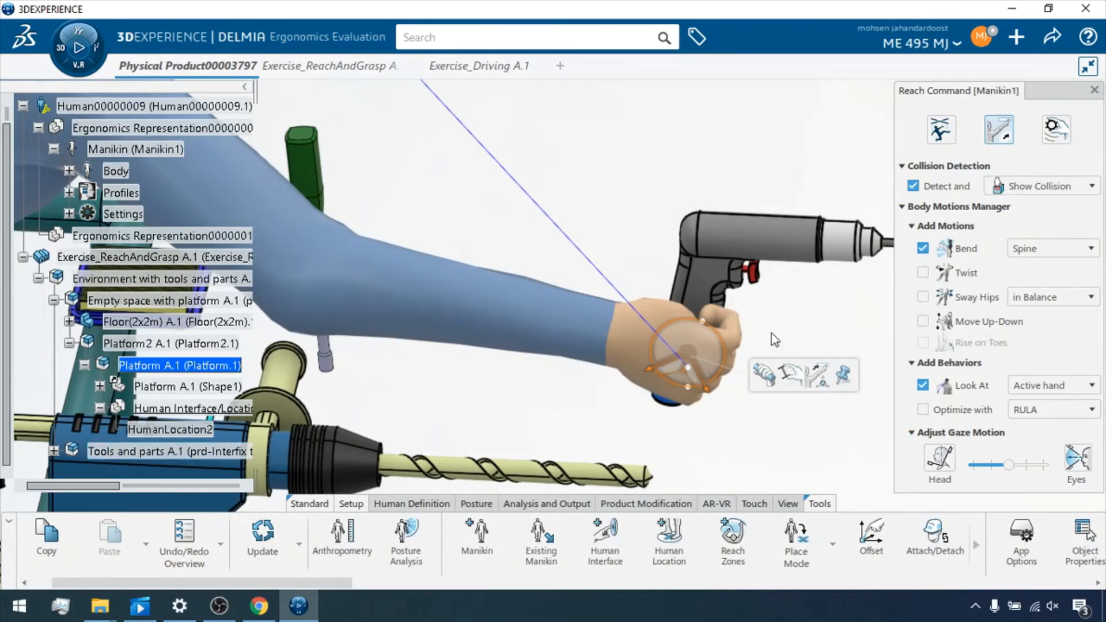
- Shift the right hand's grip up the grey drill's handle to just below the drill body, and end the Reach command
{"action": "left_click", "coordinate": [702, 279]}
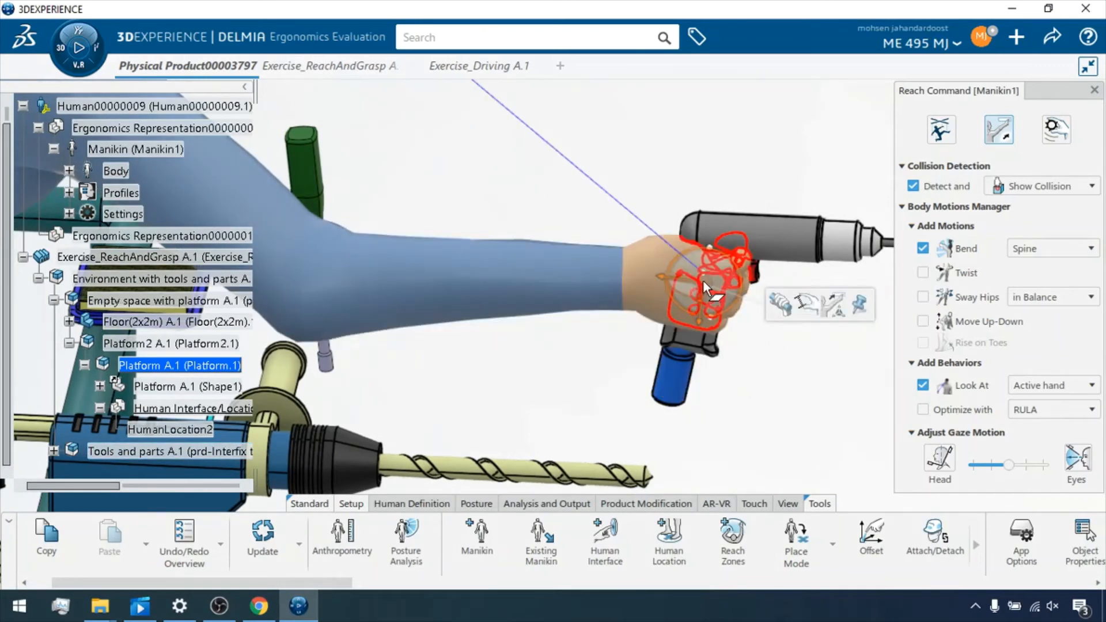
{"action": "left_click_drag", "start_coordinate": [708, 281], "coordinate": [699, 347]}
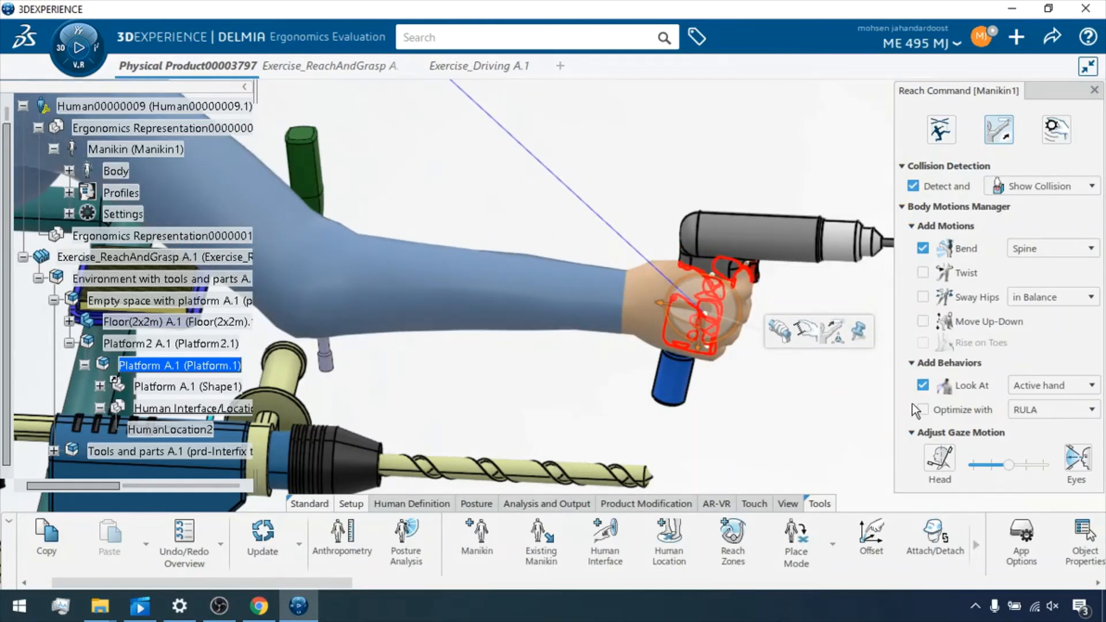
{"action": "left_click", "coordinate": [1094, 91]}
{"action": "scroll", "coordinate": [775, 317], "scroll_direction": "down", "scroll_amount": 3}
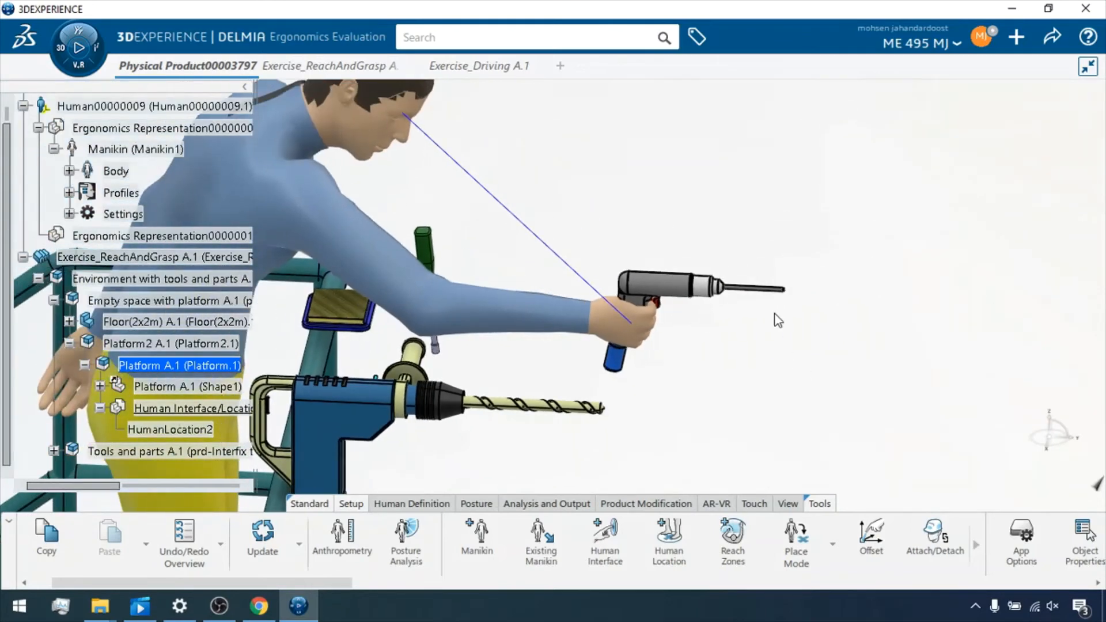
{"action": "scroll", "coordinate": [707, 253], "scroll_direction": "down", "scroll_amount": 3}
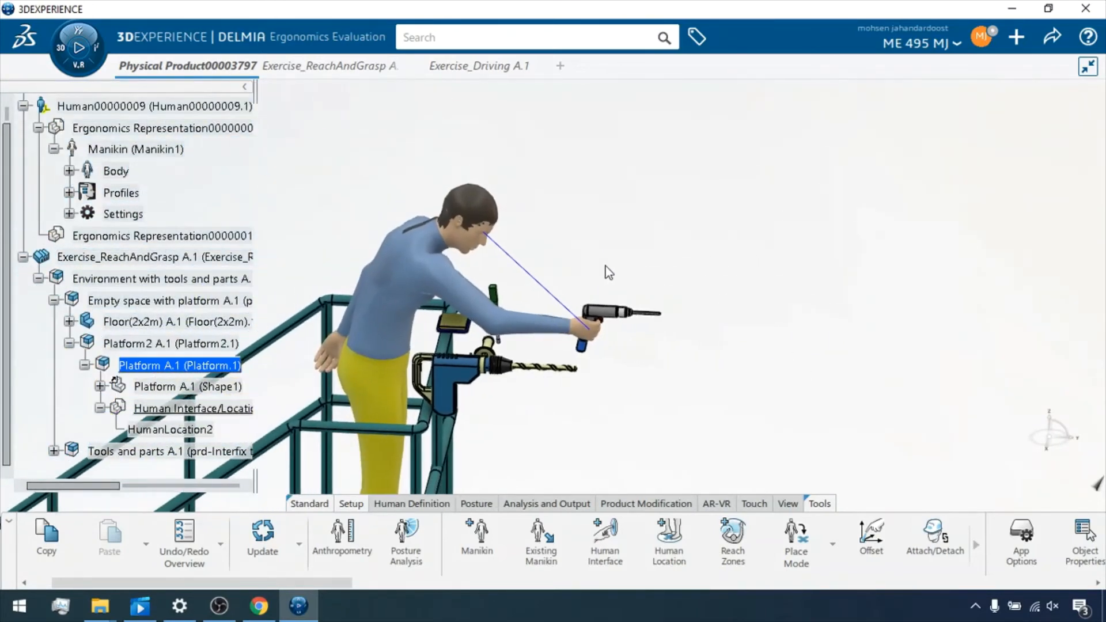
{"action": "scroll", "coordinate": [576, 281], "scroll_direction": "down", "scroll_amount": 2}
{"action": "middle_click_drag", "start_coordinate": [596, 264], "coordinate": [509, 301]}
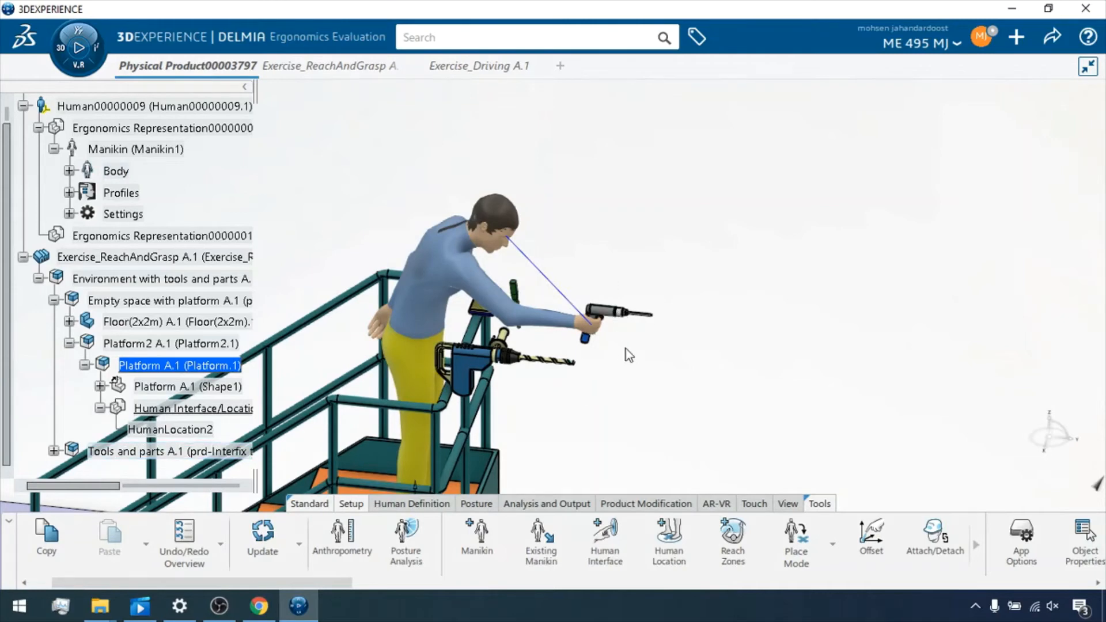
- Collapse the exercise environment and manikin representation branches in the tree, and examine the manikin's grasping posture on the platform
{"action": "middle_click_drag", "start_coordinate": [635, 361], "coordinate": [740, 284]}
{"action": "middle_click_drag", "start_coordinate": [669, 342], "coordinate": [659, 541]}
{"action": "left_click", "coordinate": [38, 278]}
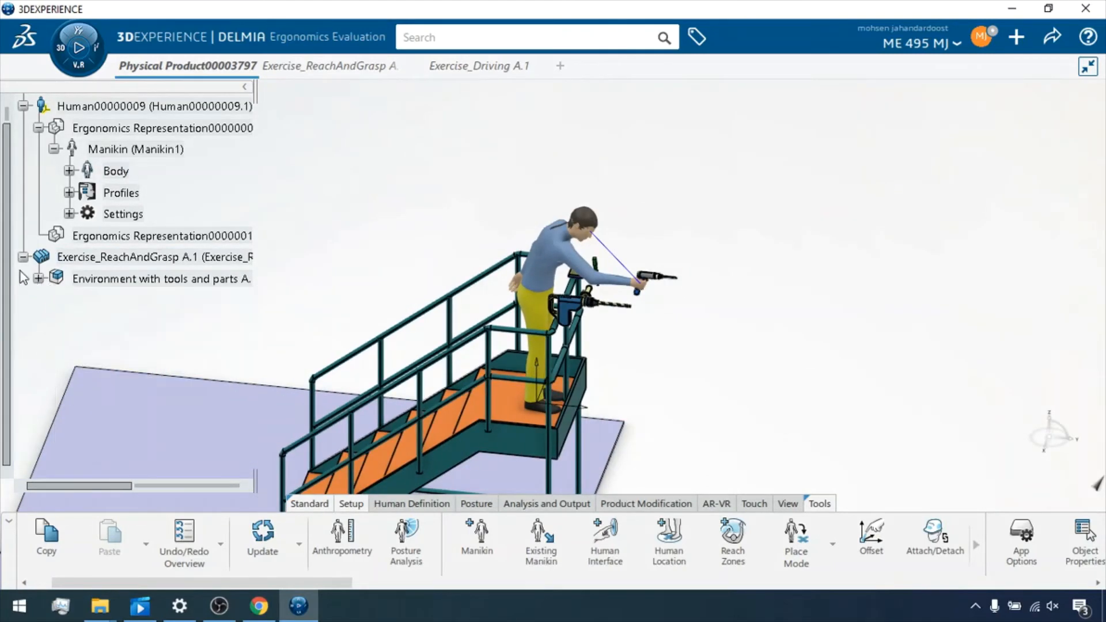
{"action": "left_click", "coordinate": [23, 257]}
{"action": "left_click", "coordinate": [39, 128]}
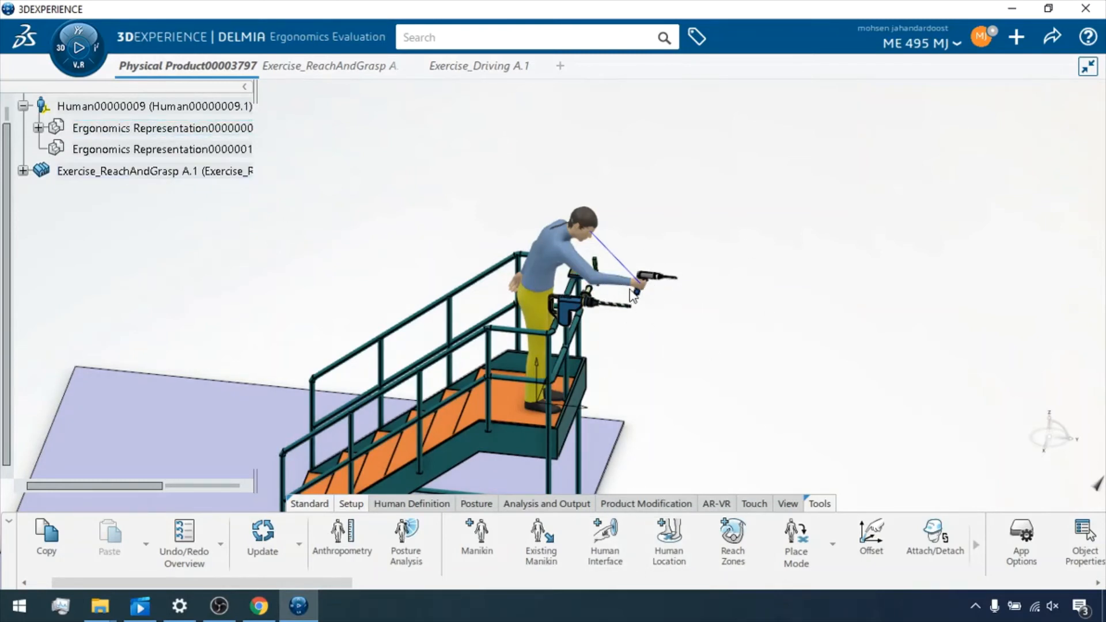
{"action": "middle_click_drag", "start_coordinate": [694, 392], "coordinate": [720, 300]}
{"action": "middle_click_drag", "start_coordinate": [677, 241], "coordinate": [653, 352], "text": "ctrl"}
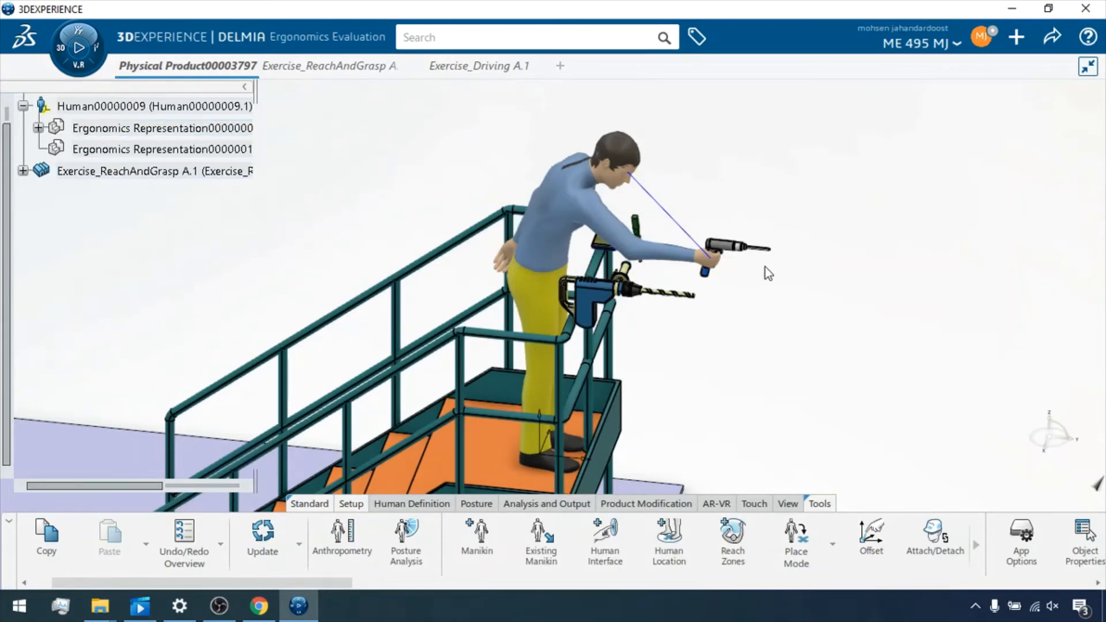
{"action": "scroll", "coordinate": [219, 478], "scroll_direction": "up", "scroll_amount": 2}
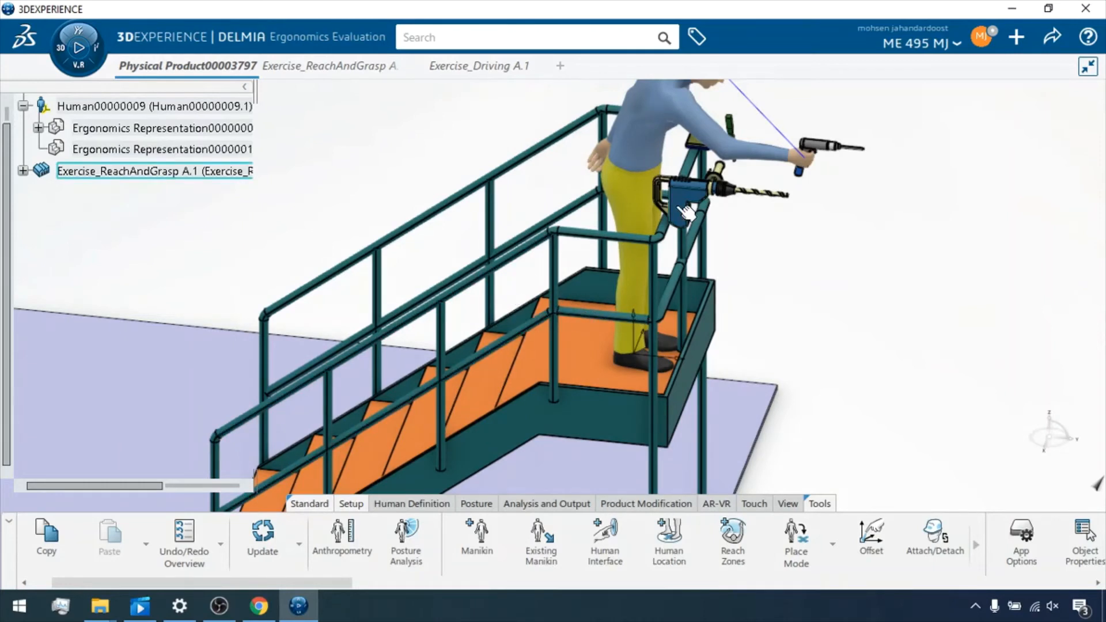
{"action": "middle_click_drag", "start_coordinate": [804, 220], "coordinate": [783, 246]}
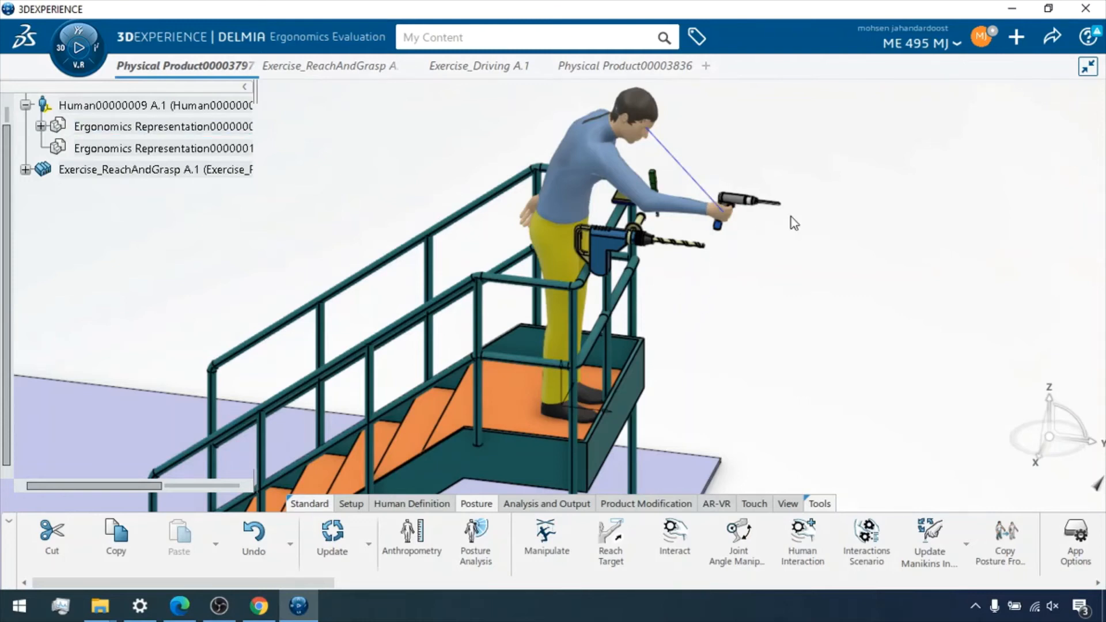
- Switch to the empty Physical Product00003836 and insert a standing male manikin at the 50th percentile
{"action": "left_click", "coordinate": [620, 65]}
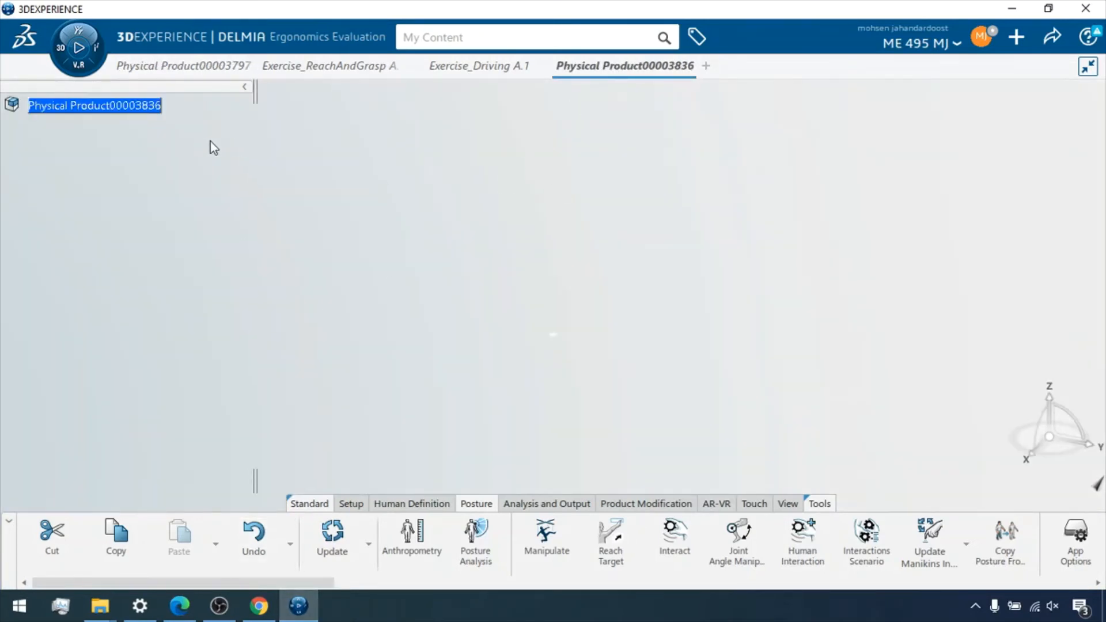
{"action": "left_click", "coordinate": [298, 611]}
{"action": "left_click", "coordinate": [298, 610]}
{"action": "left_click", "coordinate": [326, 505]}
{"action": "left_click", "coordinate": [388, 505]}
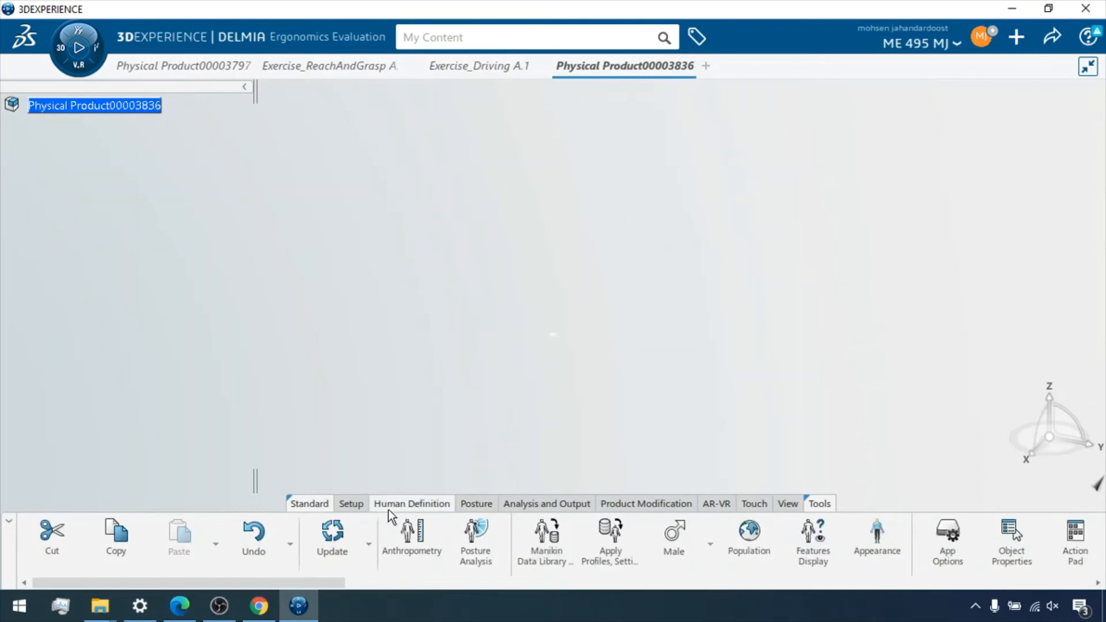
{"action": "left_click", "coordinate": [353, 503]}
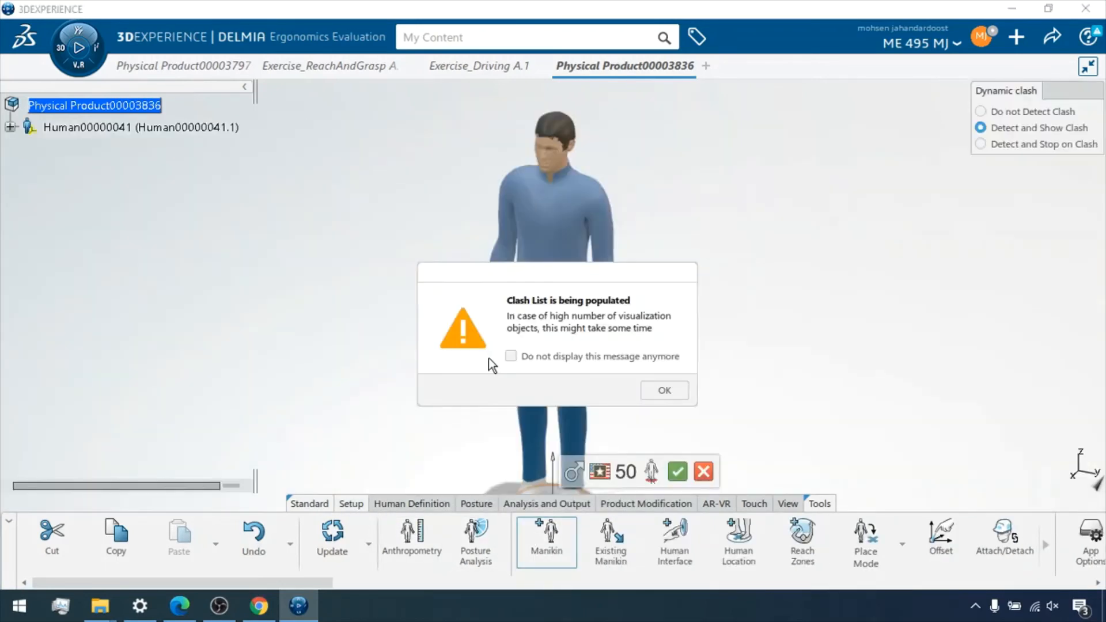
{"action": "left_click", "coordinate": [665, 394]}
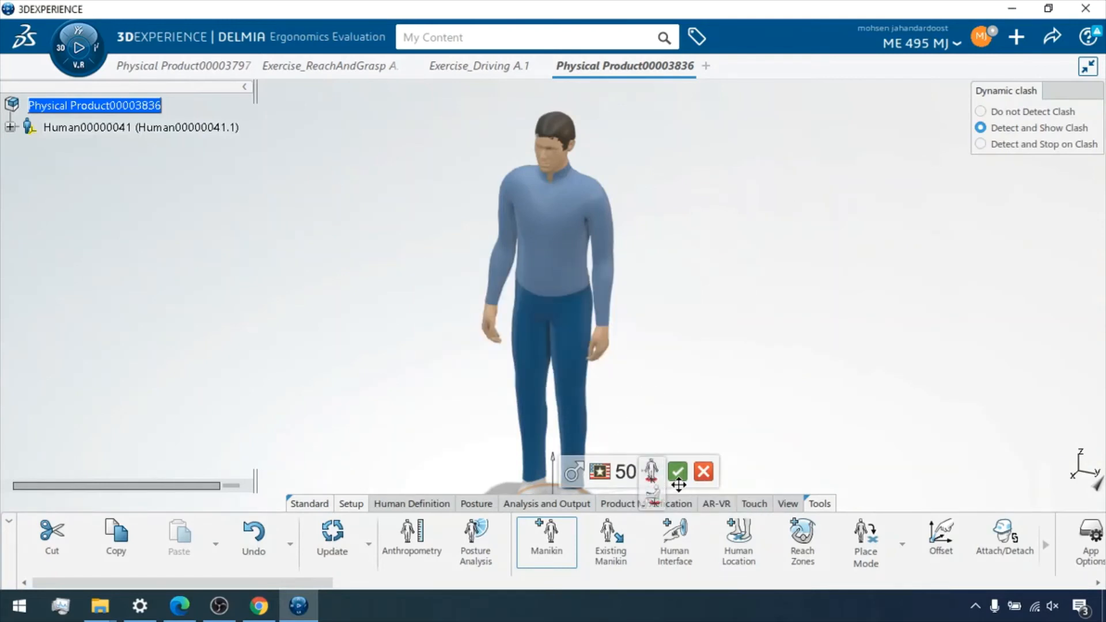
{"action": "left_click", "coordinate": [682, 473]}
{"action": "middle_click_drag", "start_coordinate": [663, 392], "coordinate": [596, 363]}
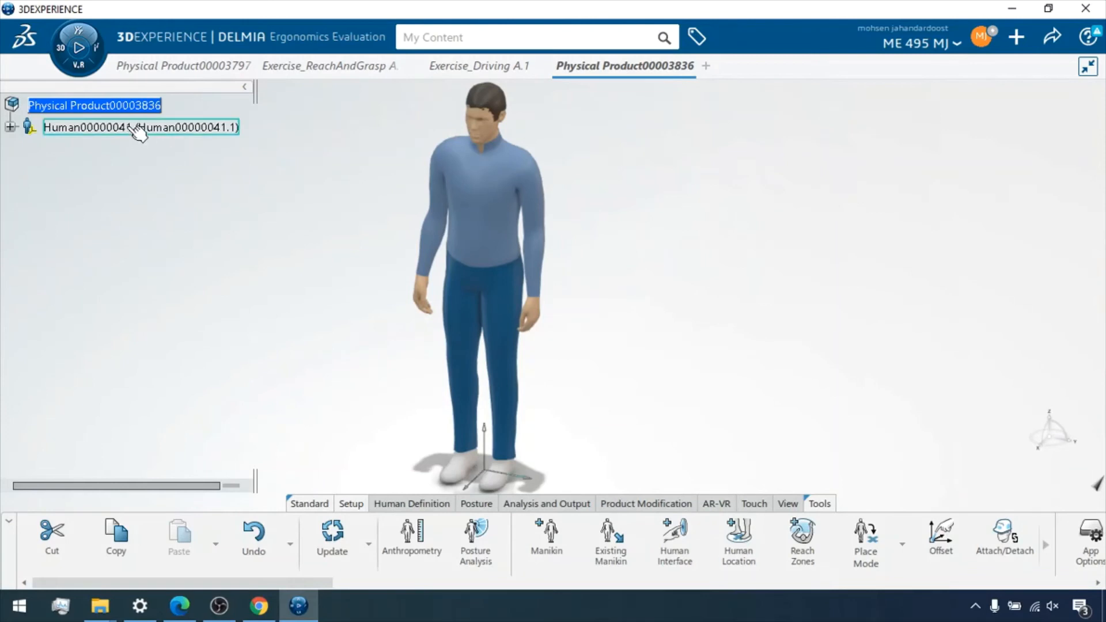
{"action": "right_click", "coordinate": [121, 107]}
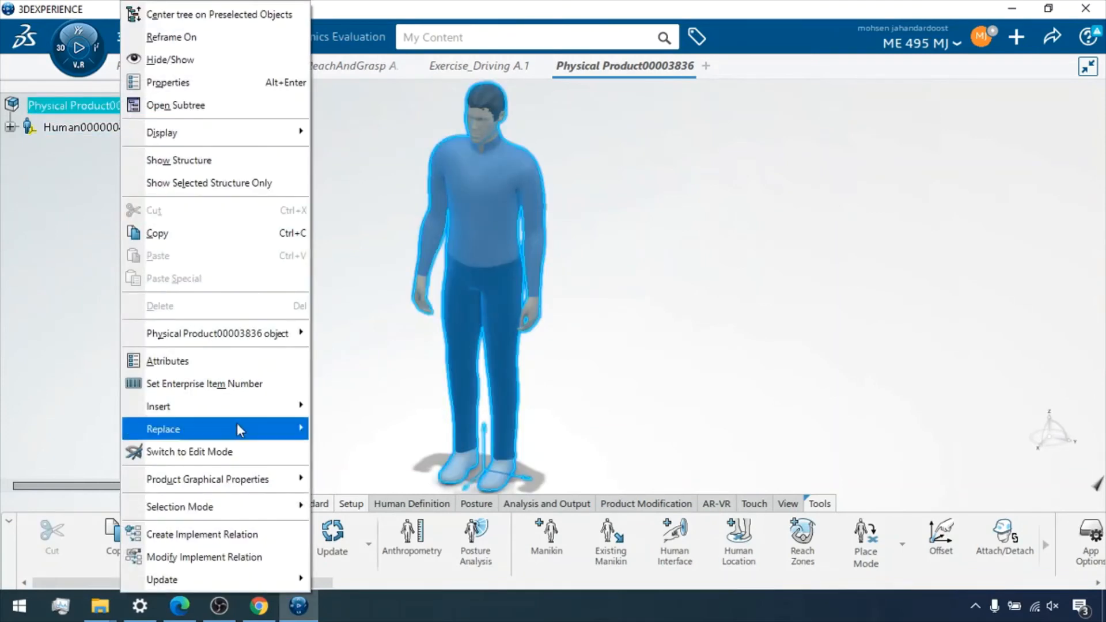
{"action": "mouse_move", "coordinate": [241, 406]}
{"action": "left_click", "coordinate": [847, 301]}
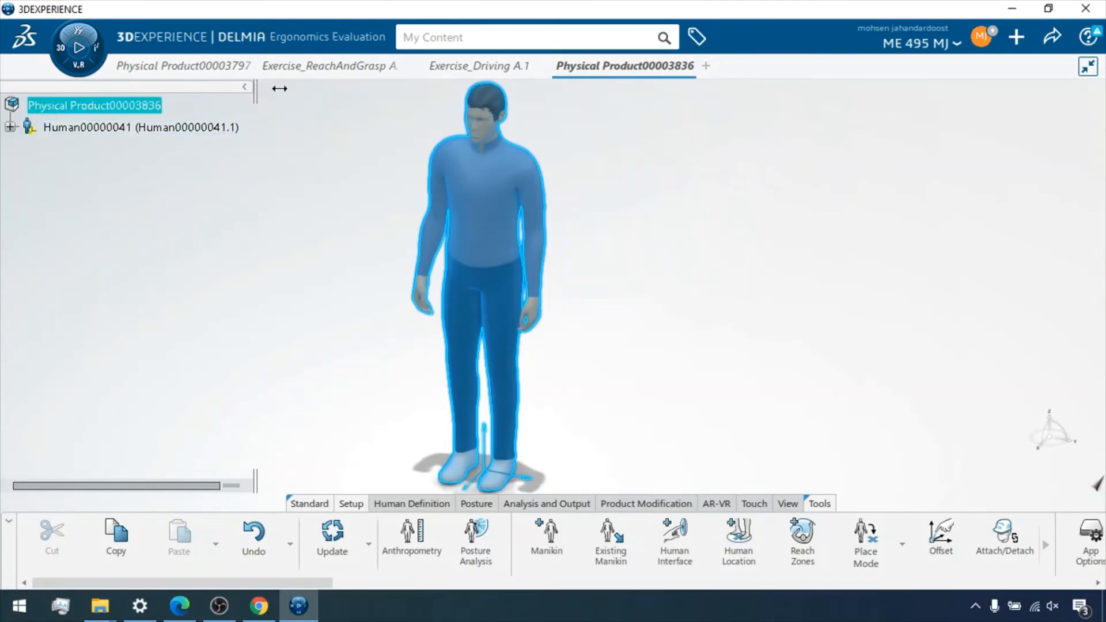
- List all of My Content and open the Tools and parts product in its own window
{"action": "left_click", "coordinate": [543, 40]}
{"action": "left_click", "coordinate": [505, 113]}
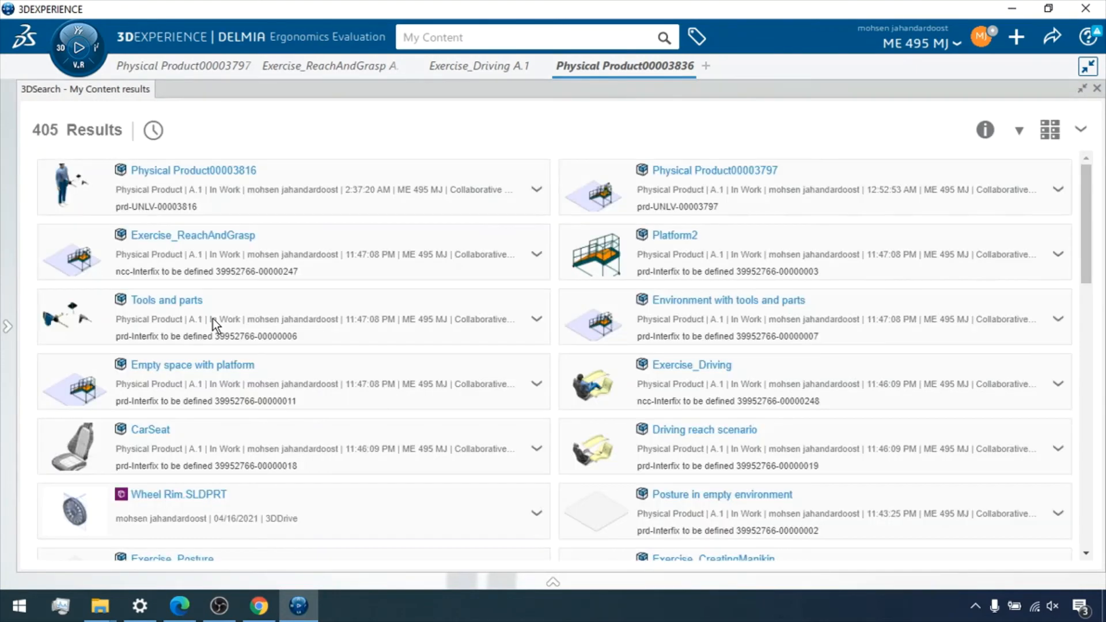
{"action": "left_click_drag", "start_coordinate": [70, 317], "coordinate": [806, 61]}
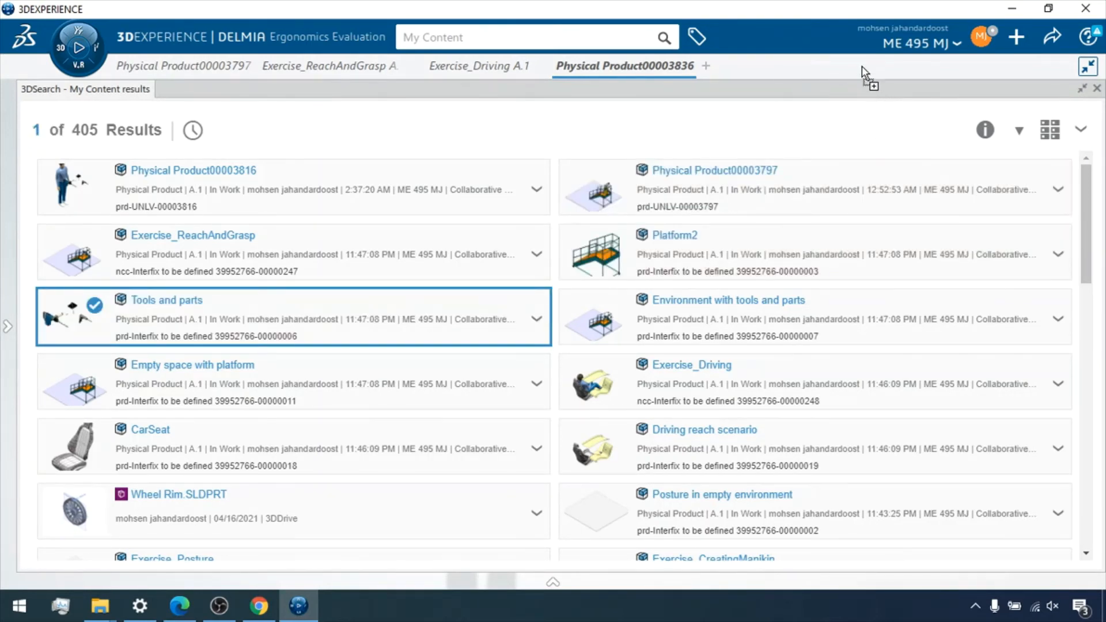
{"action": "left_click_drag", "start_coordinate": [862, 66], "coordinate": [861, 66]}
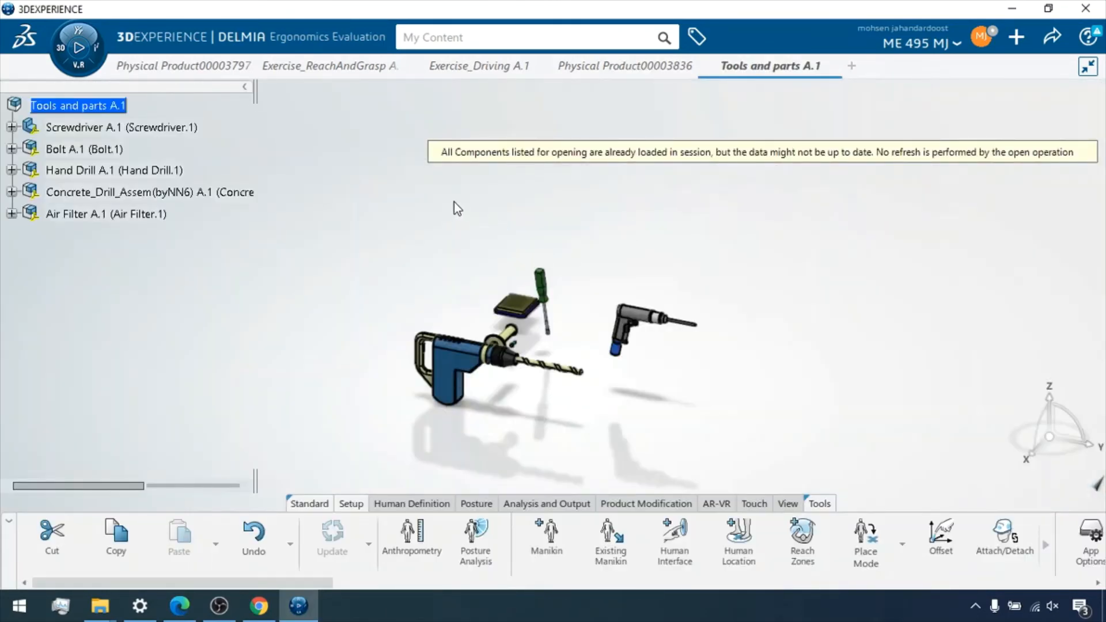
- Insert the already open Tools and parts product as an existing component under Physical Product00003836
{"action": "left_click", "coordinate": [619, 65]}
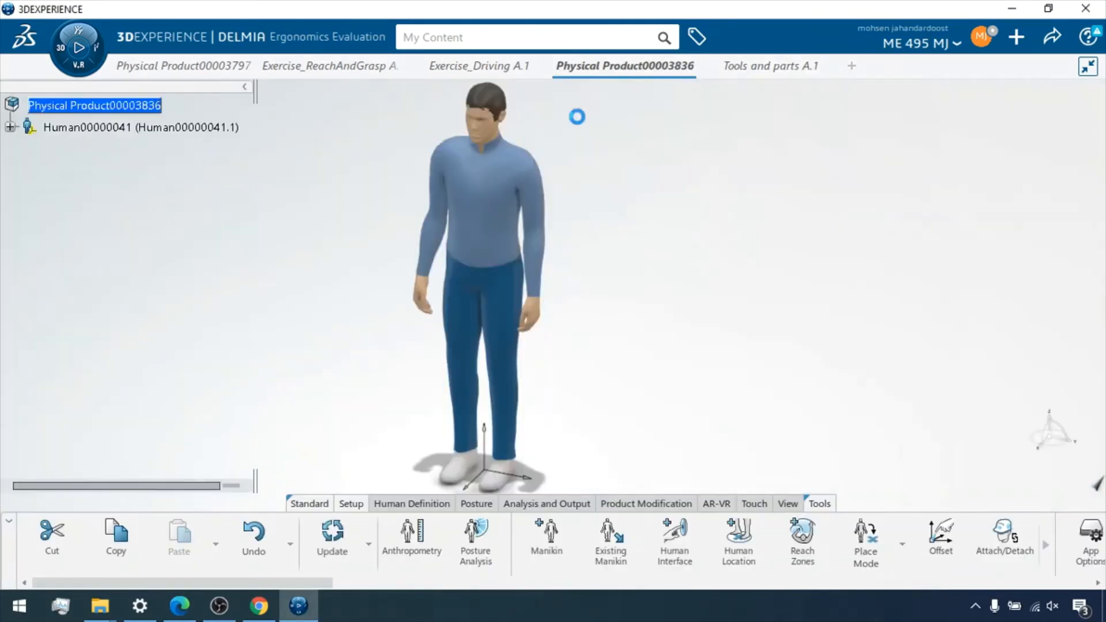
{"action": "right_click", "coordinate": [98, 110]}
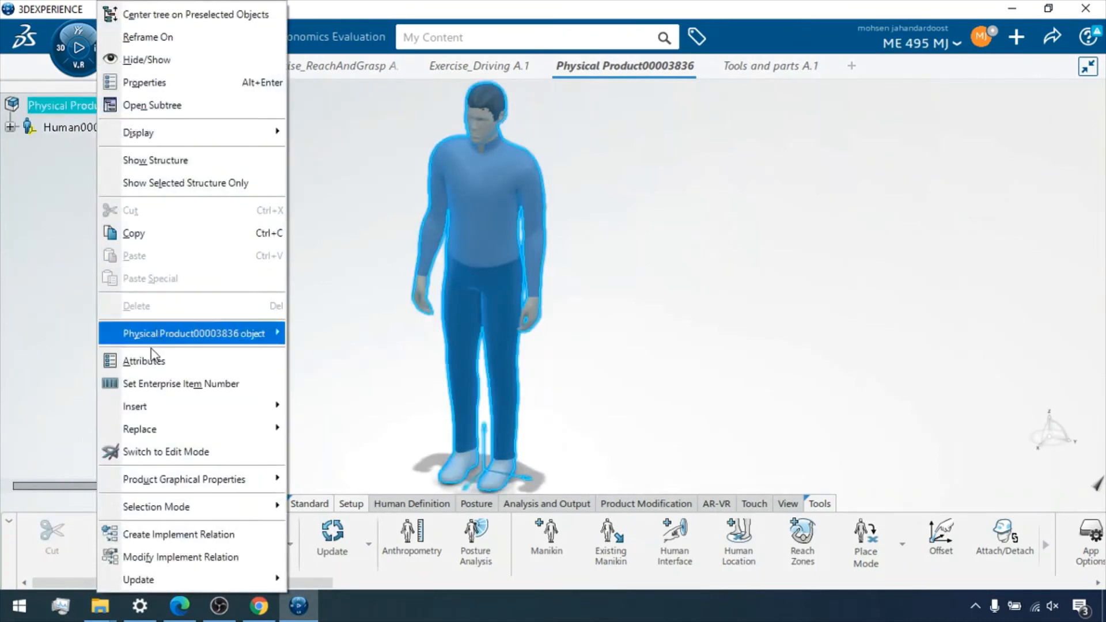
{"action": "mouse_move", "coordinate": [161, 408]}
{"action": "left_click", "coordinate": [331, 244]}
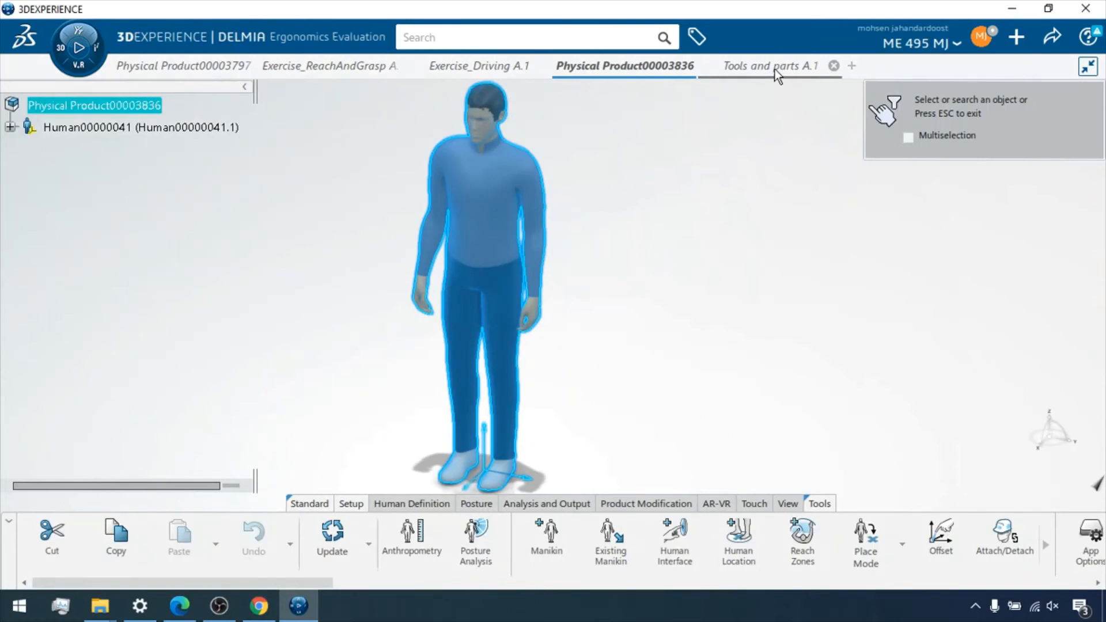
{"action": "left_click", "coordinate": [108, 106]}
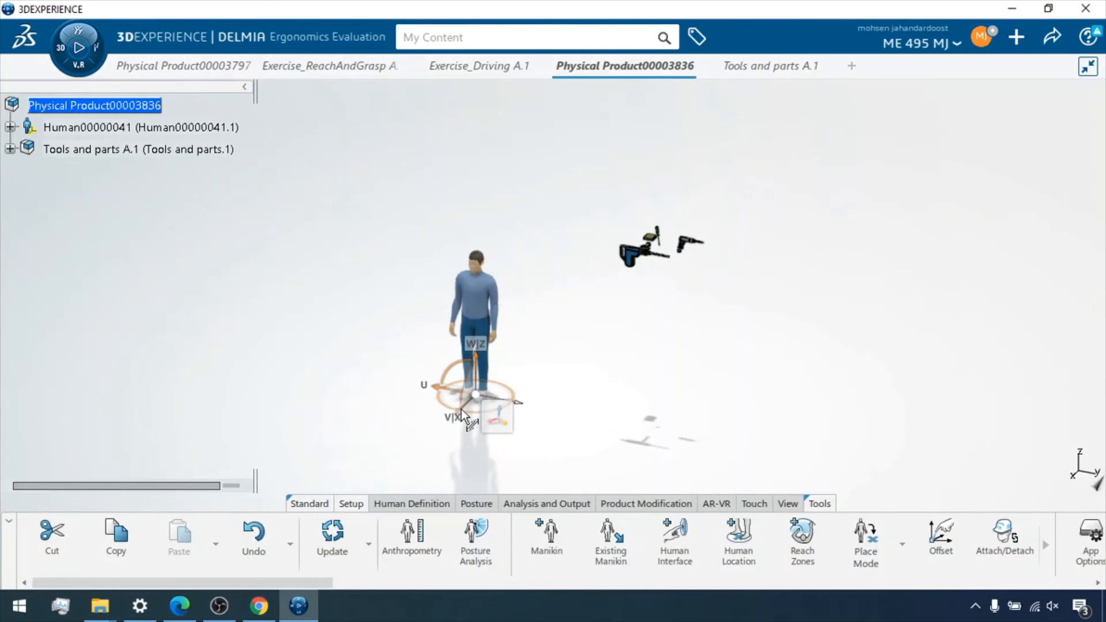
- Lower the tools assembly along the vertical axis to the manikin's torso height, checking the height in the right view
{"action": "left_click_drag", "start_coordinate": [475, 354], "coordinate": [458, 396]}
{"action": "scroll", "coordinate": [568, 309], "scroll_direction": "up", "scroll_amount": 3}
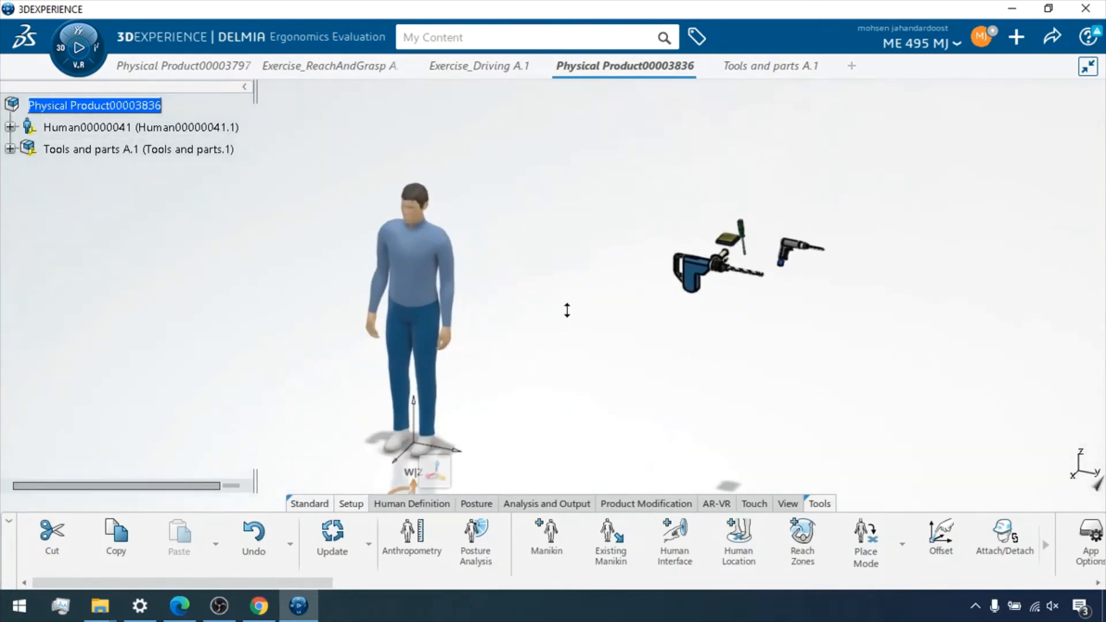
{"action": "left_click", "coordinate": [787, 504]}
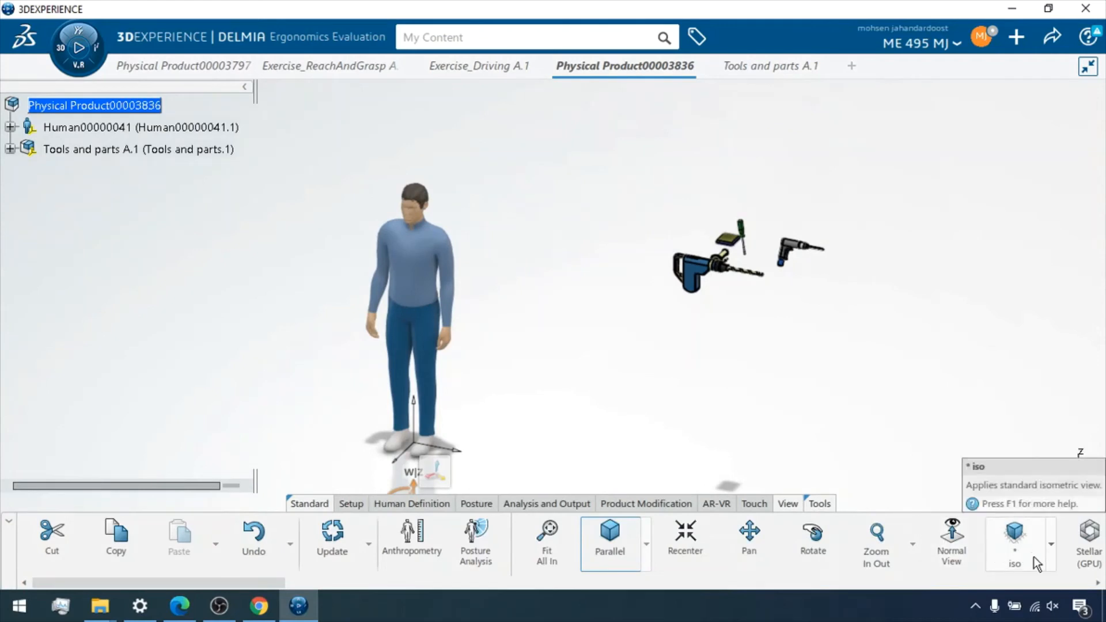
{"action": "left_click", "coordinate": [1052, 563]}
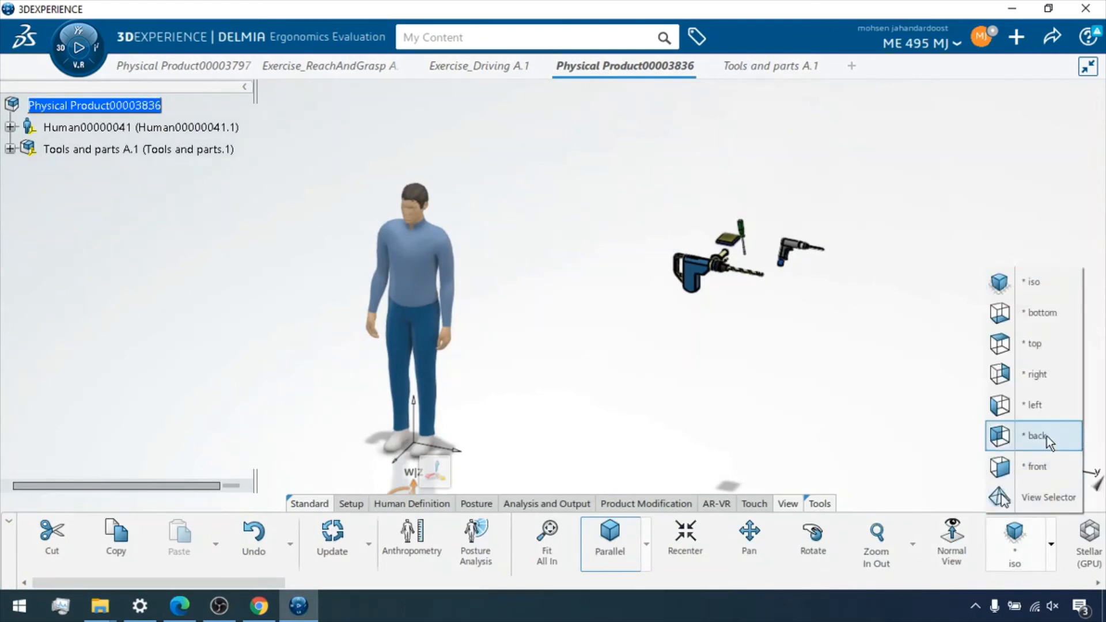
{"action": "left_click", "coordinate": [1051, 376]}
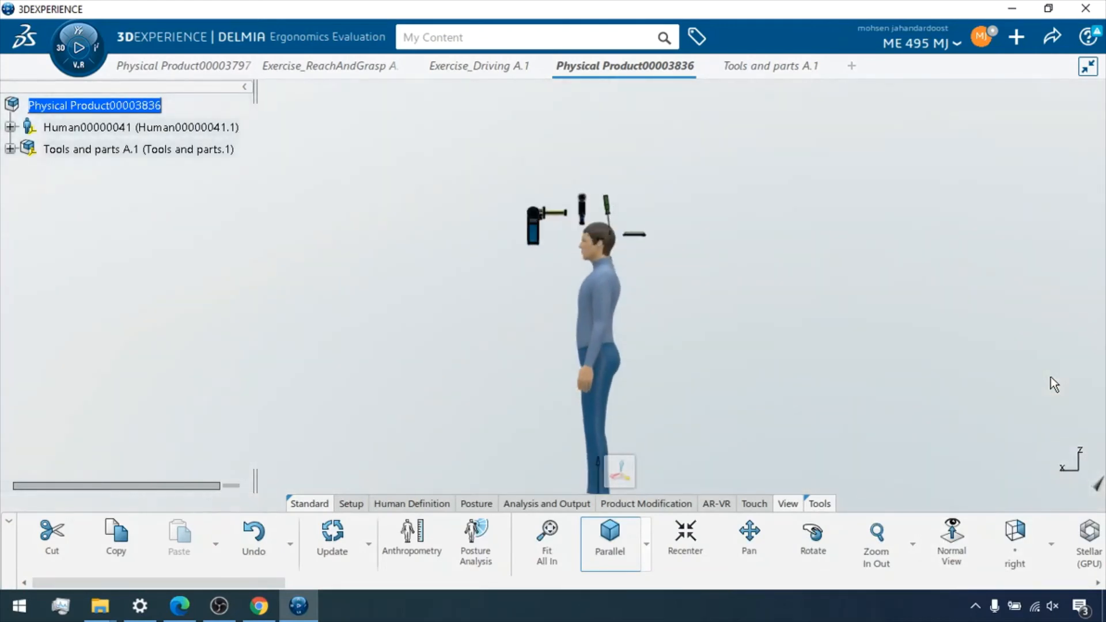
{"action": "middle_click_drag", "start_coordinate": [716, 370], "coordinate": [726, 320]}
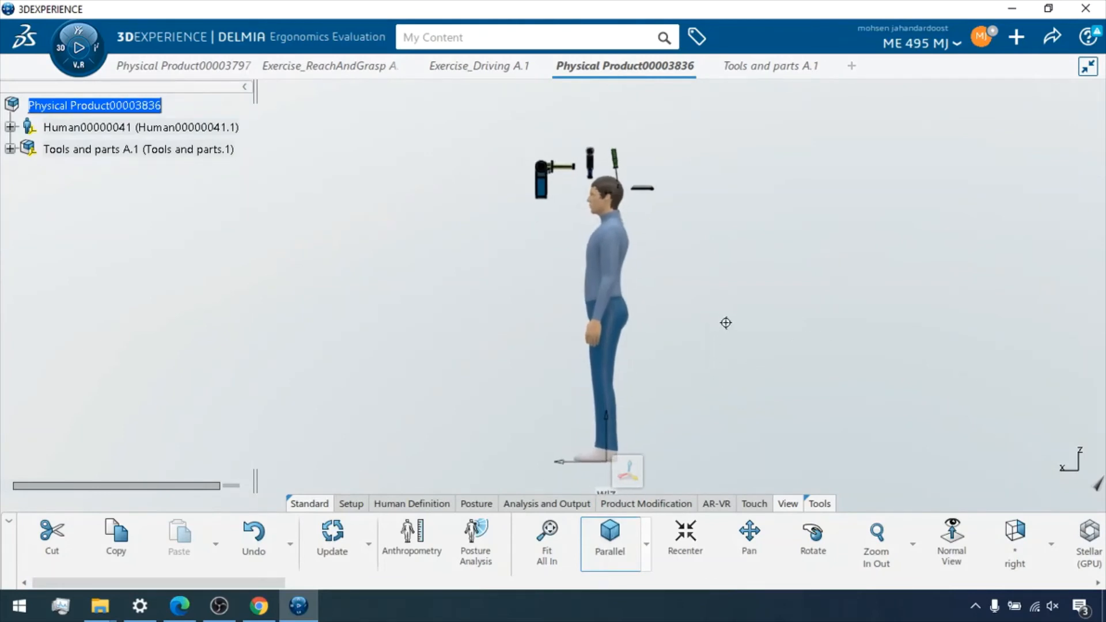
{"action": "middle_click_drag", "start_coordinate": [654, 439], "coordinate": [664, 331]}
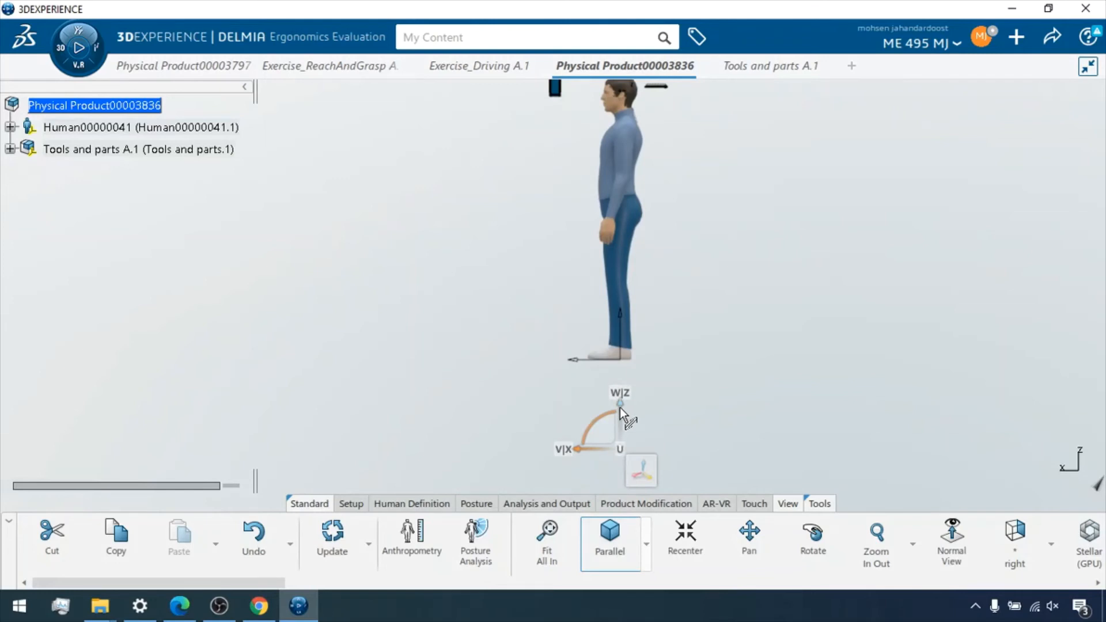
{"action": "left_click_drag", "start_coordinate": [620, 411], "coordinate": [618, 504]}
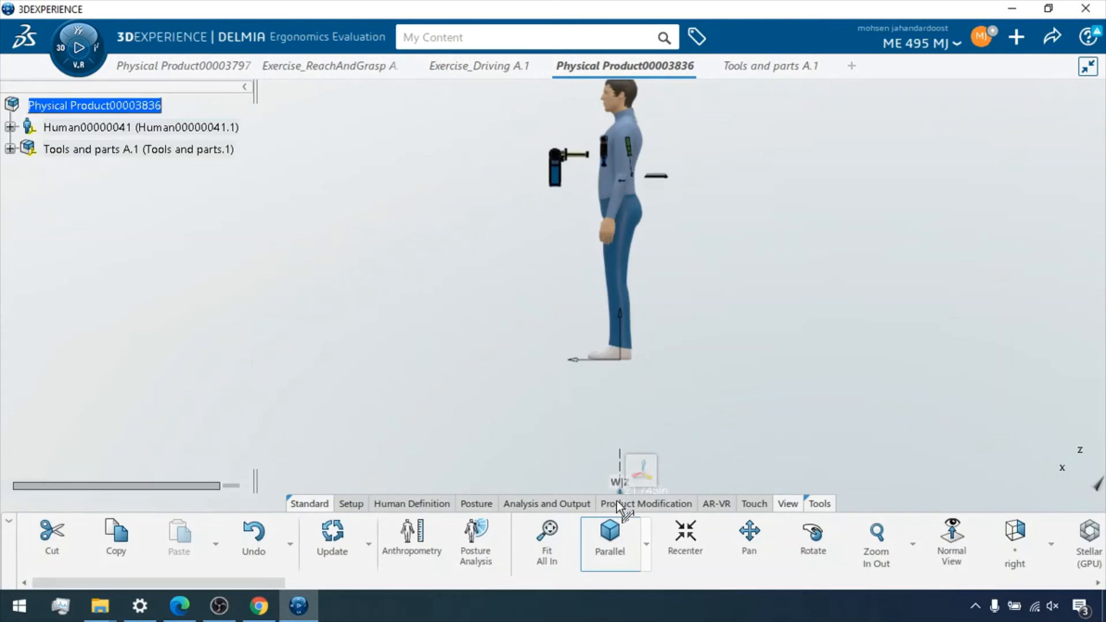
- In the front view, move the tools assembly sideways along U until the drills line up with the manikin's torso
{"action": "left_click", "coordinate": [1050, 546]}
{"action": "left_click", "coordinate": [1044, 468]}
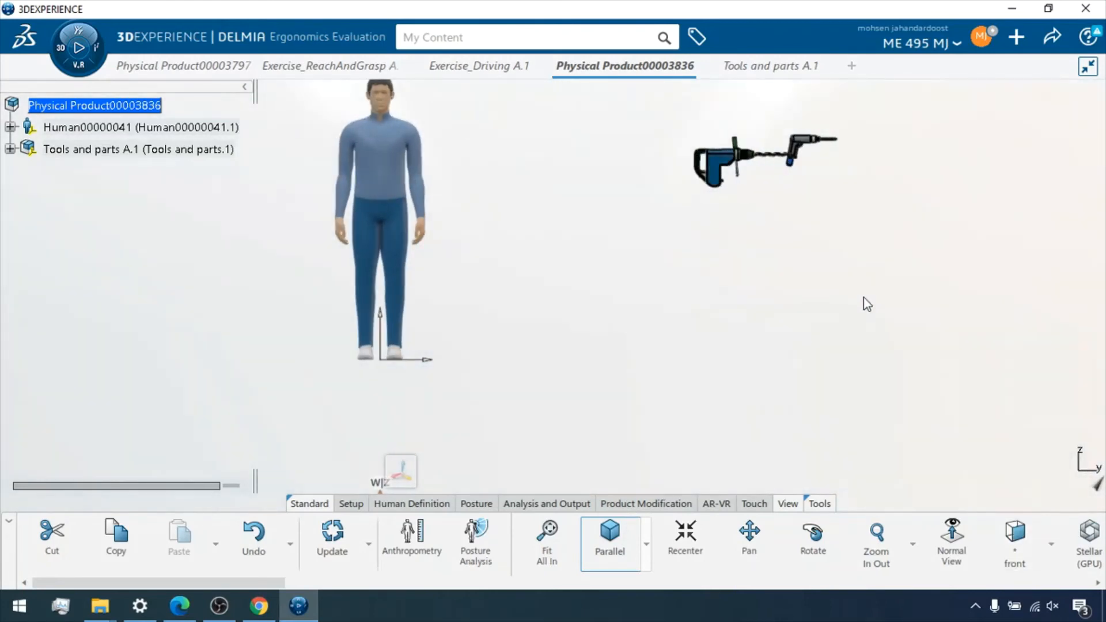
{"action": "middle_click_drag", "start_coordinate": [711, 424], "coordinate": [790, 299]}
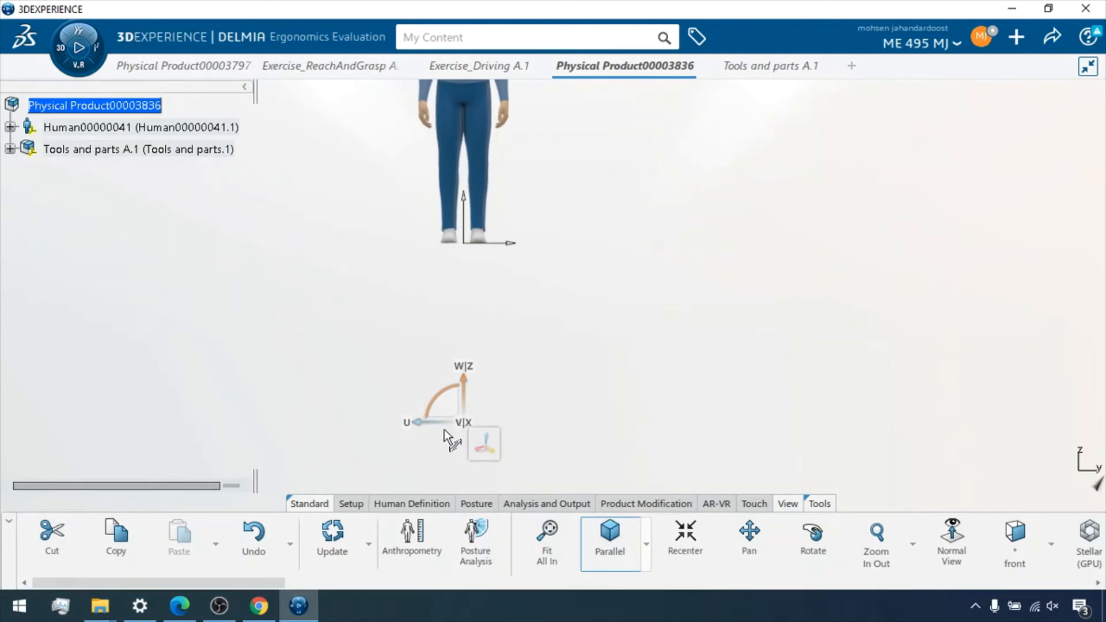
{"action": "left_click_drag", "start_coordinate": [441, 420], "coordinate": [271, 423]}
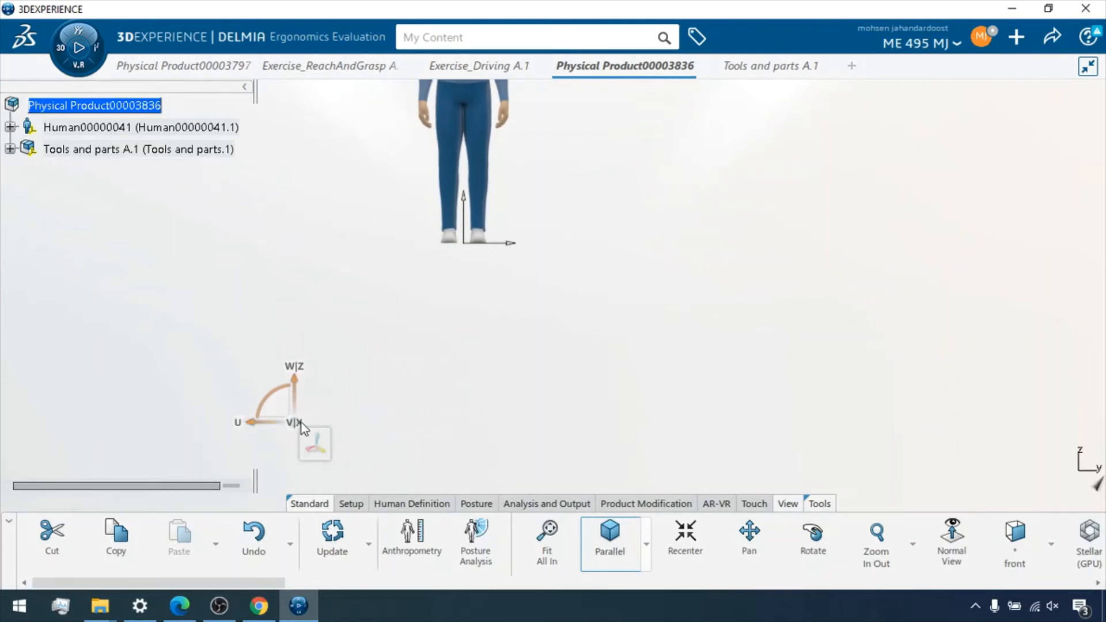
{"action": "middle_click_drag", "start_coordinate": [601, 259], "coordinate": [583, 317]}
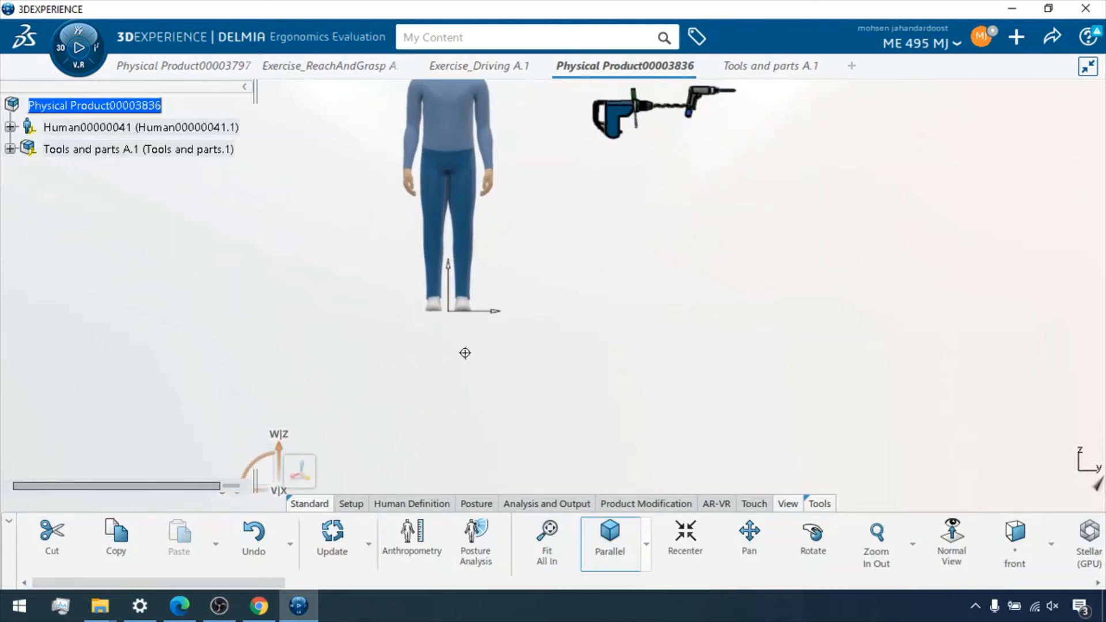
{"action": "middle_click_drag", "start_coordinate": [464, 353], "coordinate": [663, 333]}
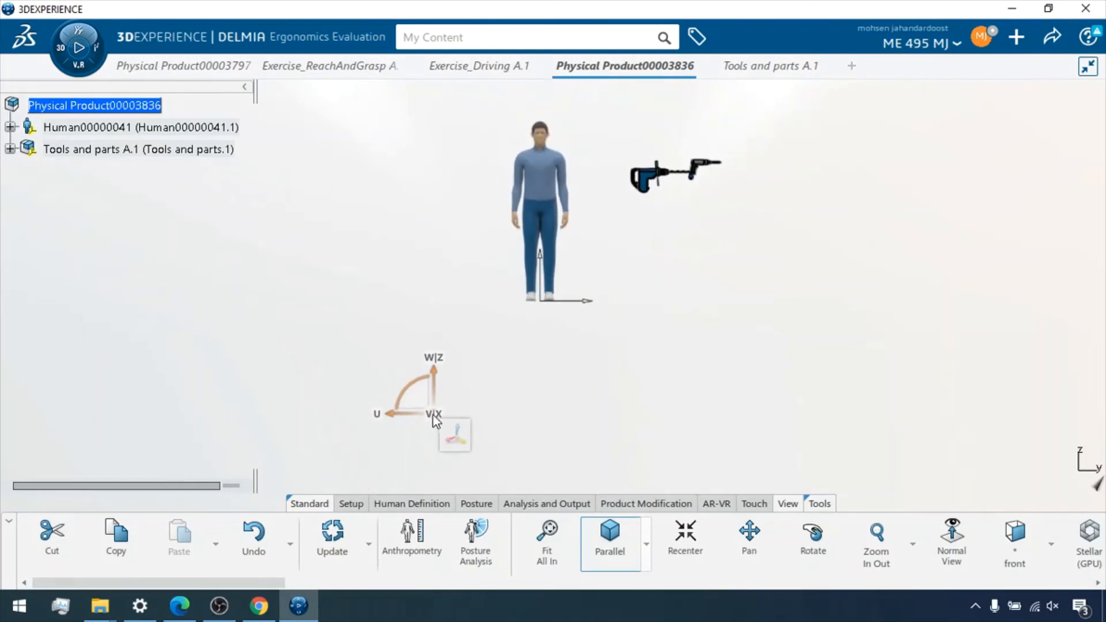
{"action": "left_click_drag", "start_coordinate": [408, 412], "coordinate": [286, 414]}
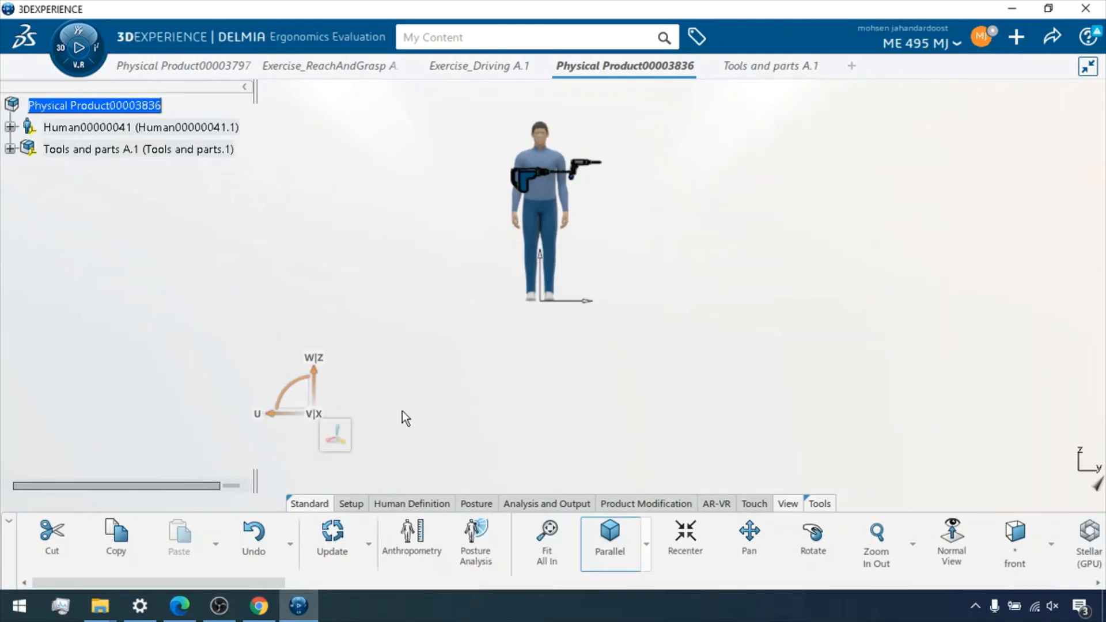
- Move the tools assembly forward along V|X so that the drills sit clear in front of the manikin's body
{"action": "left_click", "coordinate": [1047, 562]}
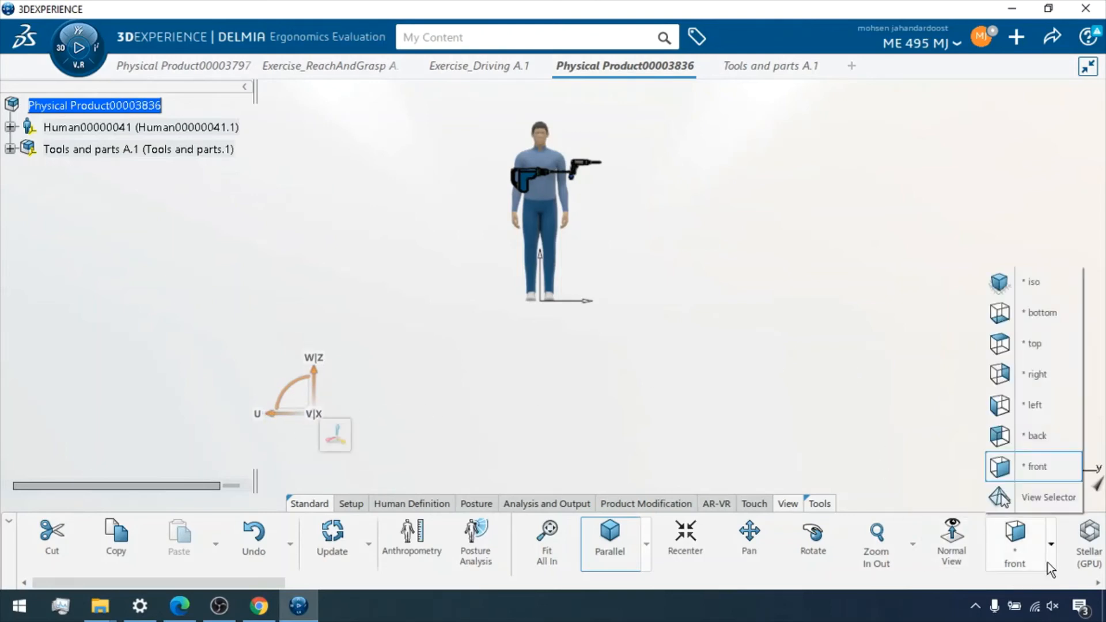
{"action": "left_click", "coordinate": [1026, 314]}
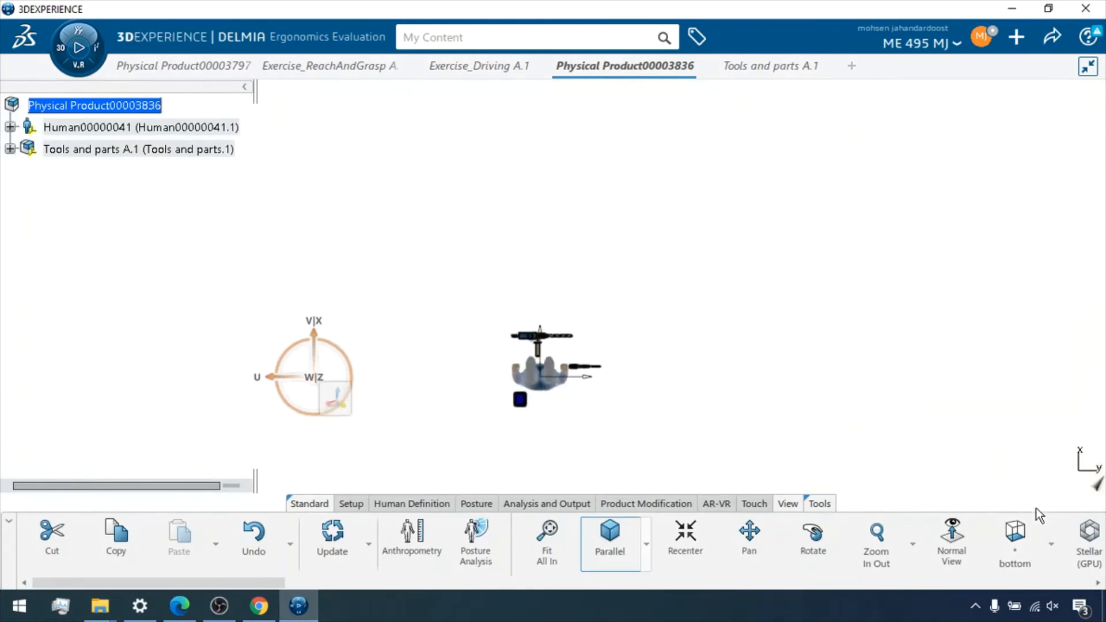
{"action": "left_click", "coordinate": [1047, 556]}
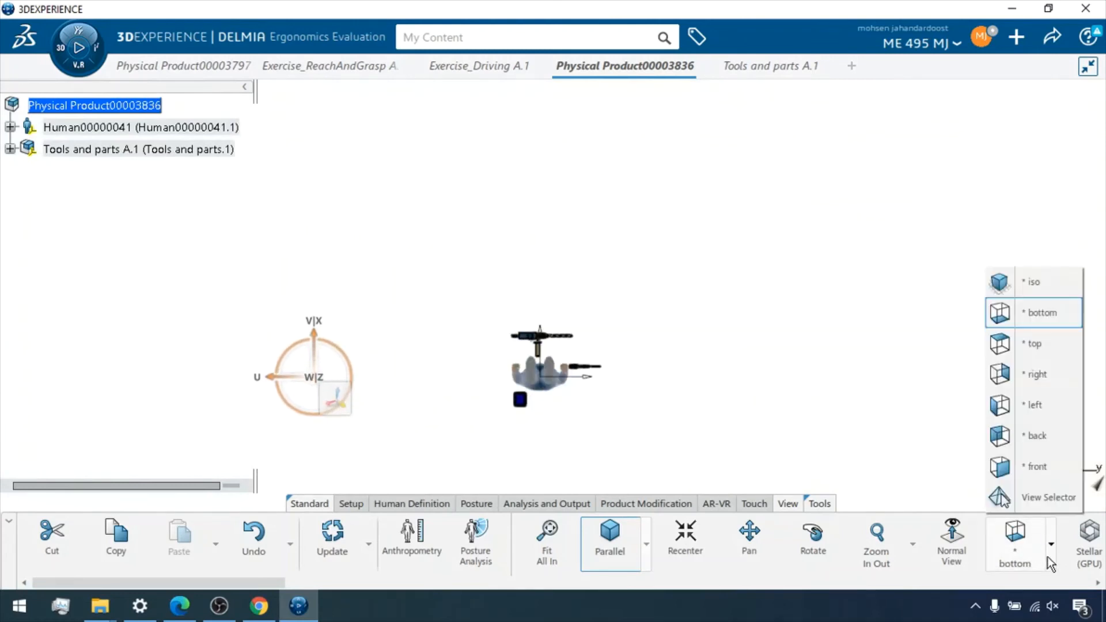
{"action": "left_click", "coordinate": [1028, 288]}
{"action": "middle_click_drag", "start_coordinate": [637, 301], "coordinate": [763, 397], "text": "ctrl"}
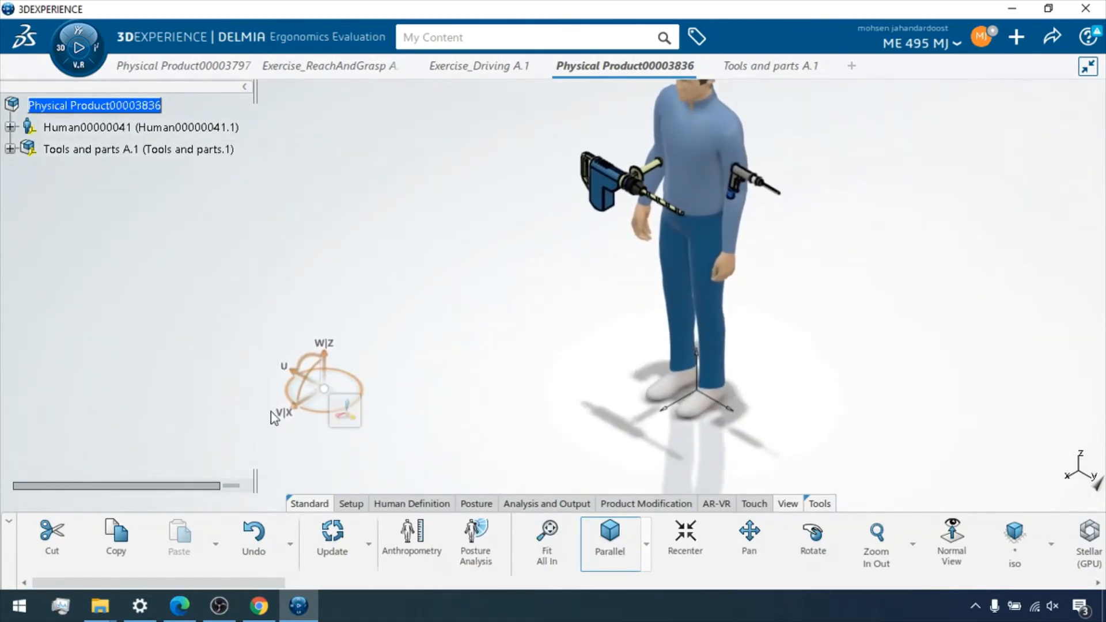
{"action": "left_click_drag", "start_coordinate": [298, 406], "coordinate": [253, 434]}
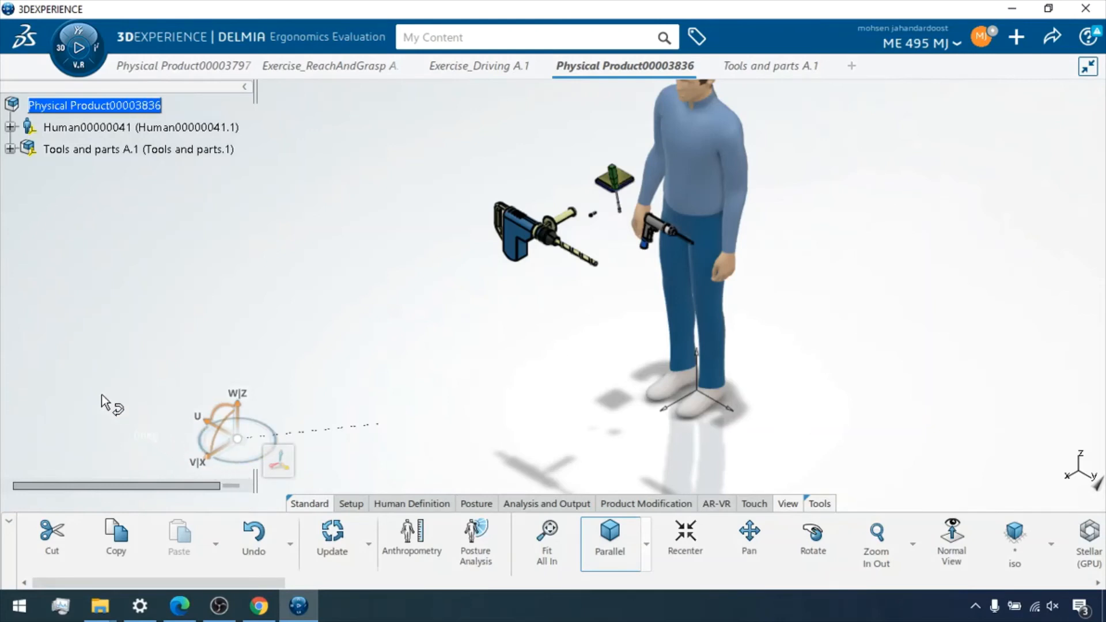
{"action": "left_click", "coordinate": [377, 375]}
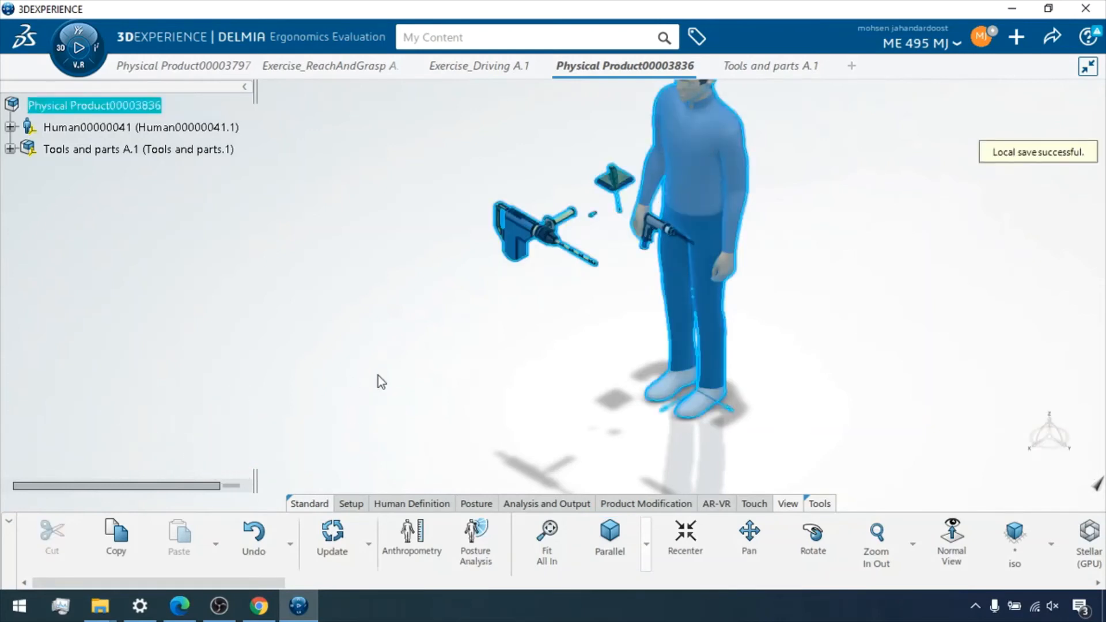
{"action": "left_click", "coordinate": [378, 375]}
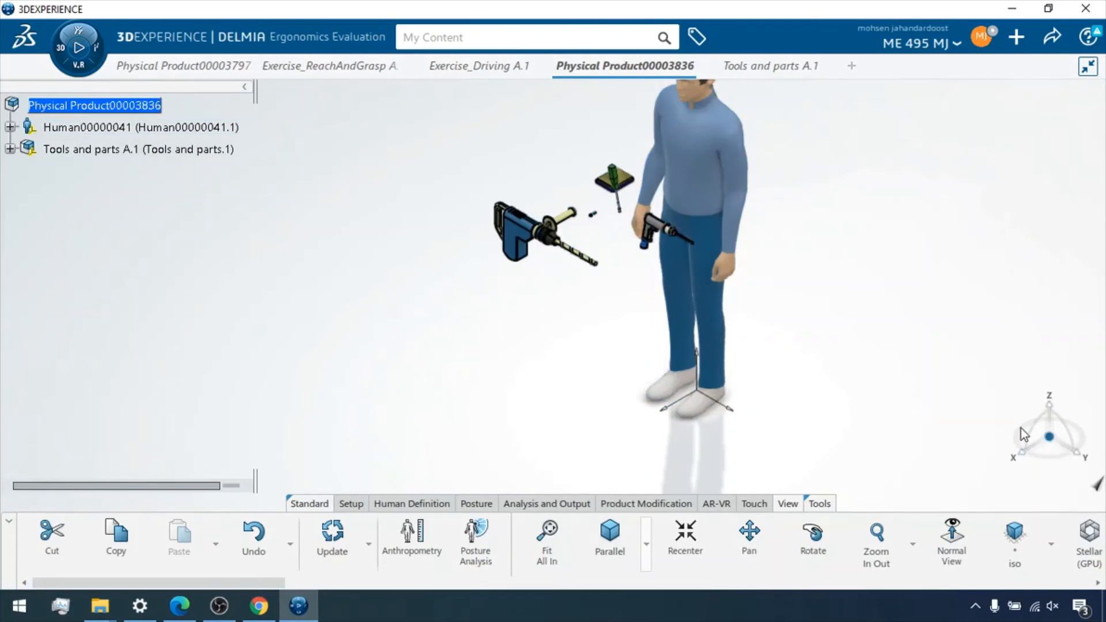
{"action": "left_click", "coordinate": [696, 393]}
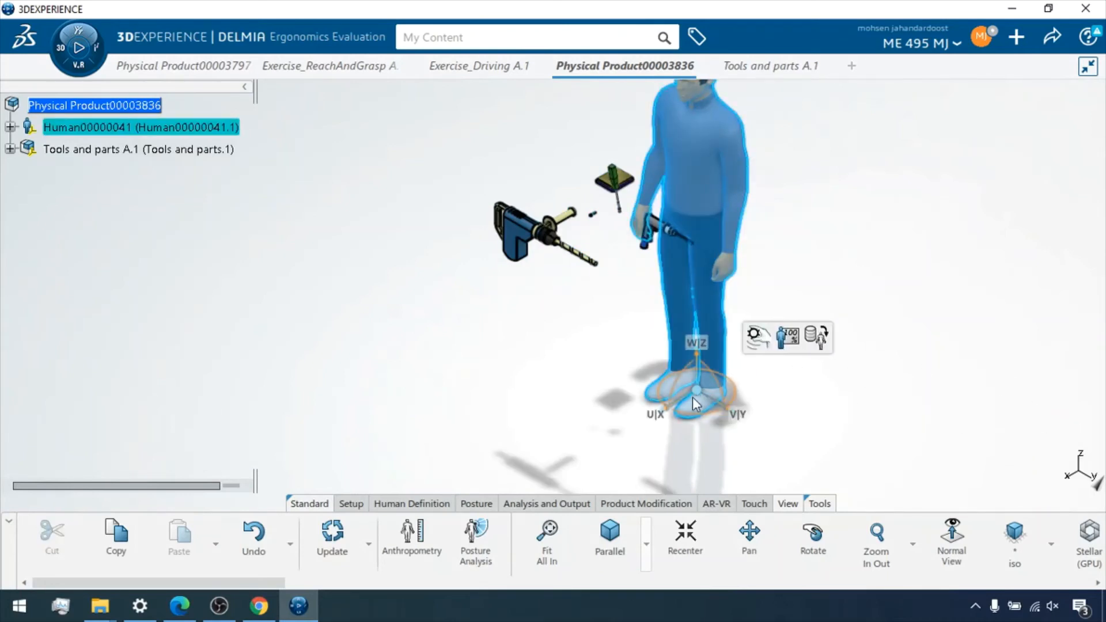
{"action": "left_click_drag", "start_coordinate": [680, 412], "coordinate": [823, 152]}
{"action": "middle_click_drag", "start_coordinate": [765, 206], "coordinate": [731, 282]}
{"action": "middle_click_drag", "start_coordinate": [741, 330], "coordinate": [769, 268], "text": "ctrl"}
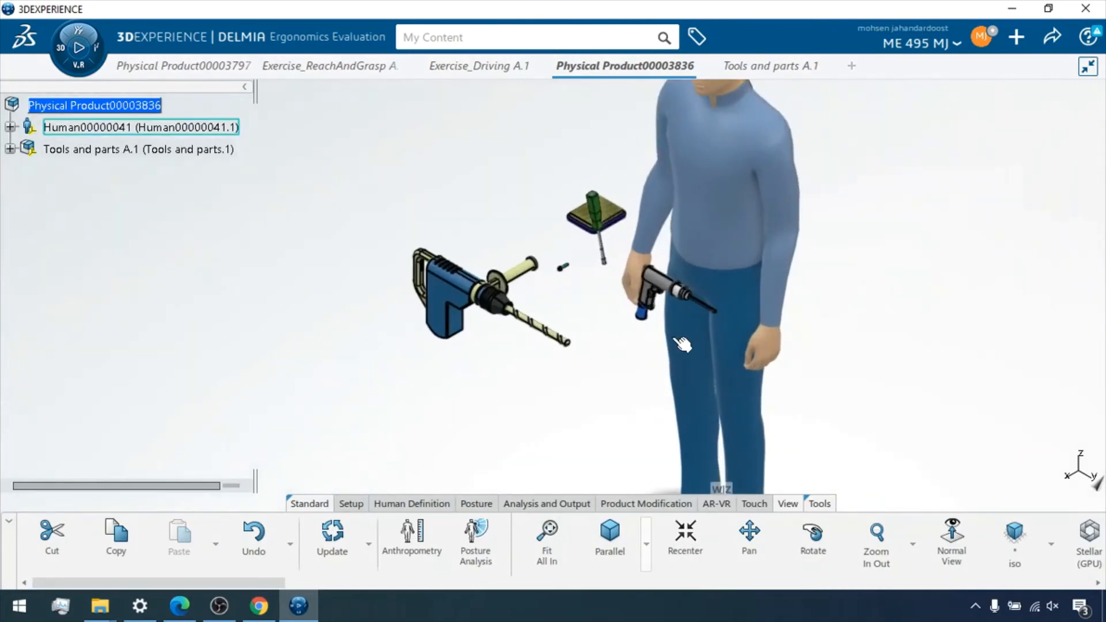
{"action": "middle_click_drag", "start_coordinate": [634, 347], "coordinate": [780, 309]}
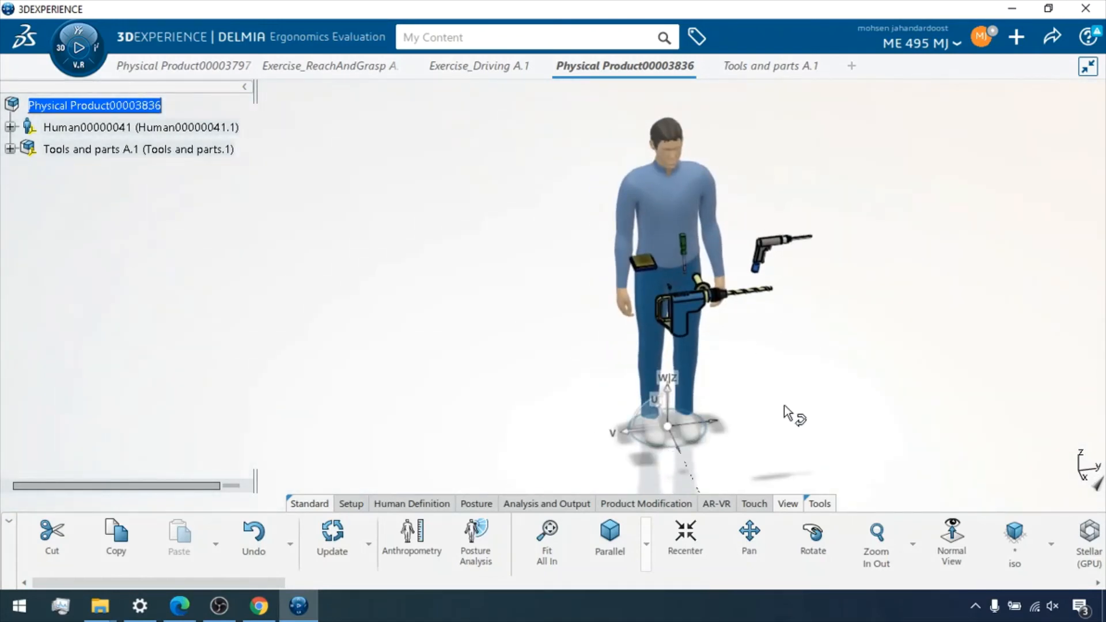
{"action": "left_click_drag", "start_coordinate": [816, 288], "coordinate": [487, 282]}
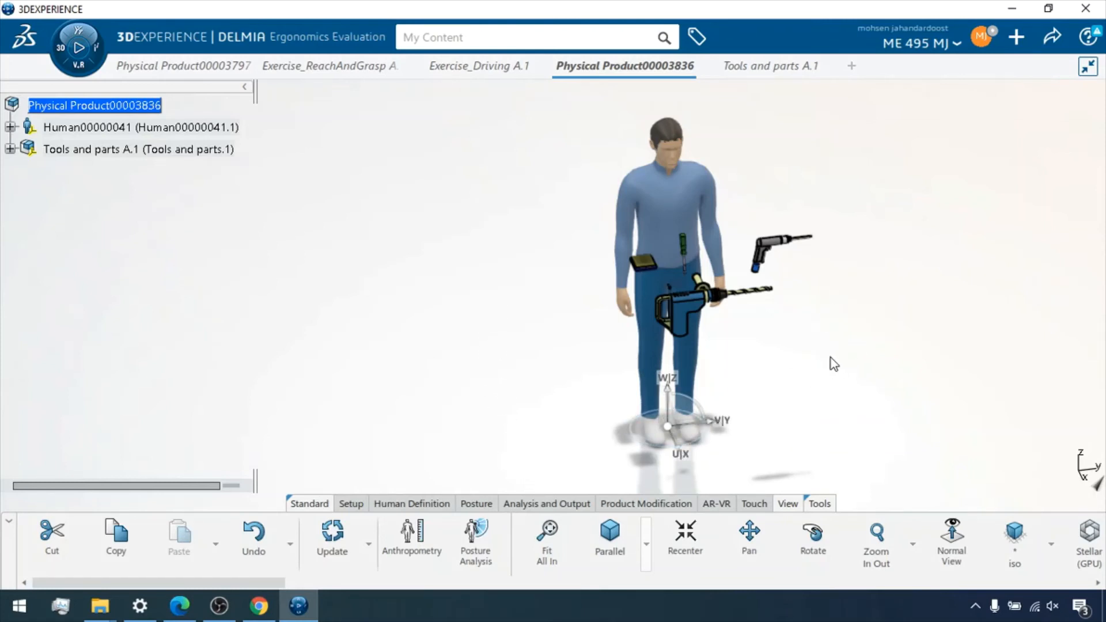
{"action": "left_click", "coordinate": [756, 296]}
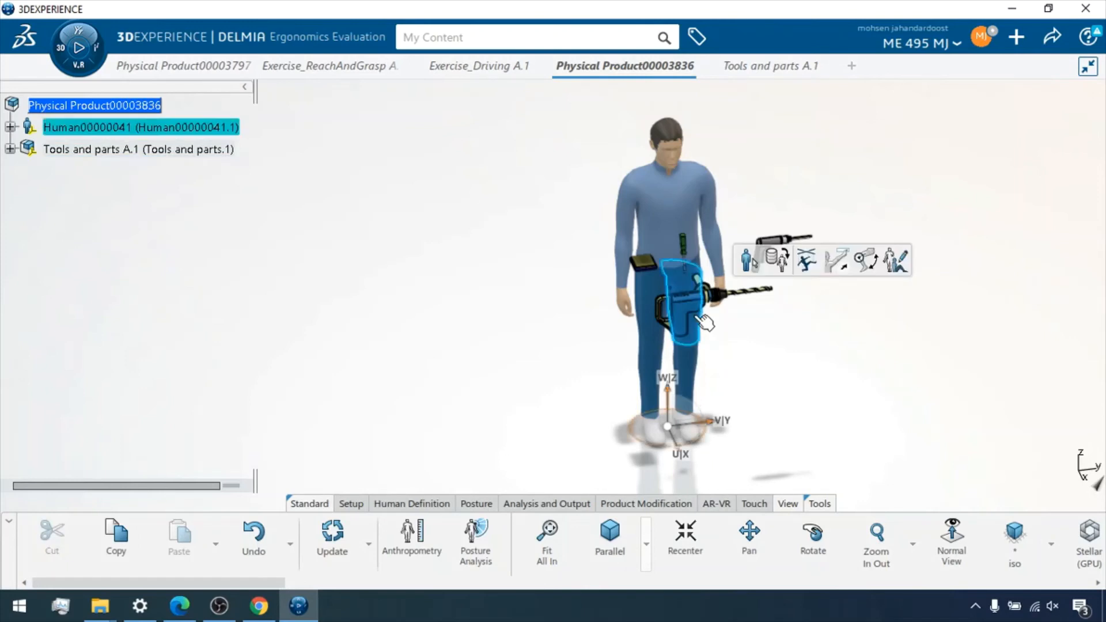
{"action": "left_click", "coordinate": [756, 295]}
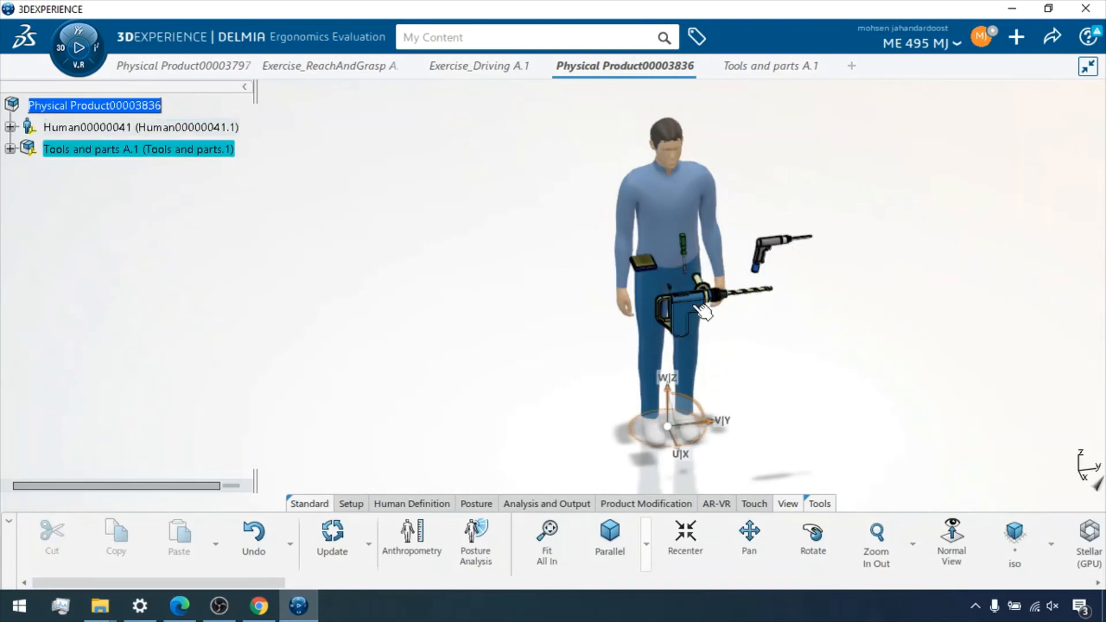
{"action": "left_click", "coordinate": [855, 416]}
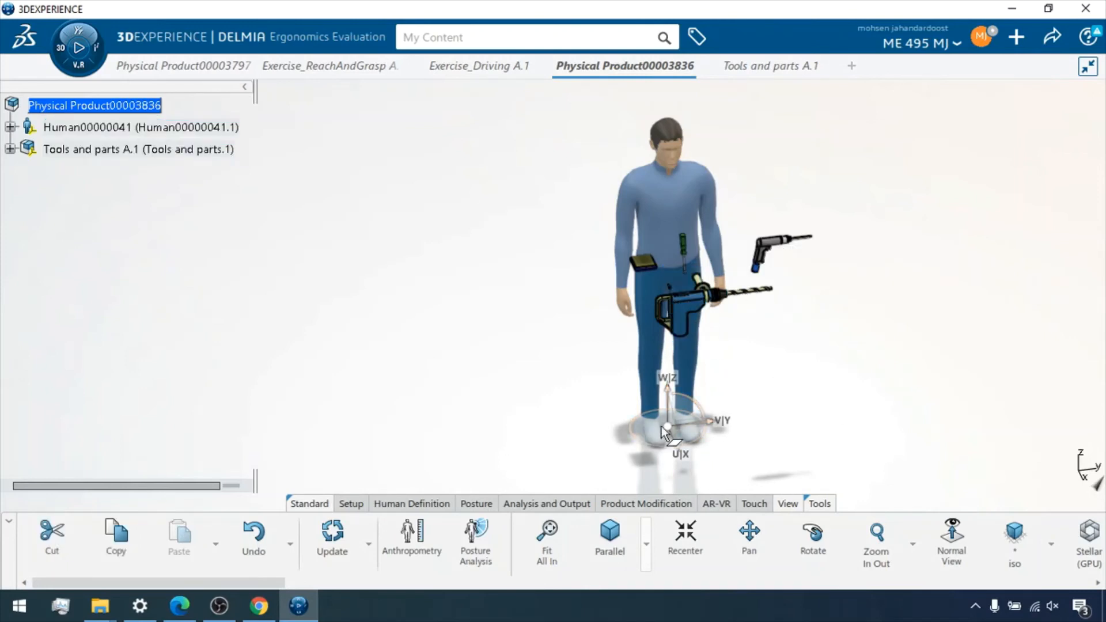
{"action": "left_click", "coordinate": [711, 303]}
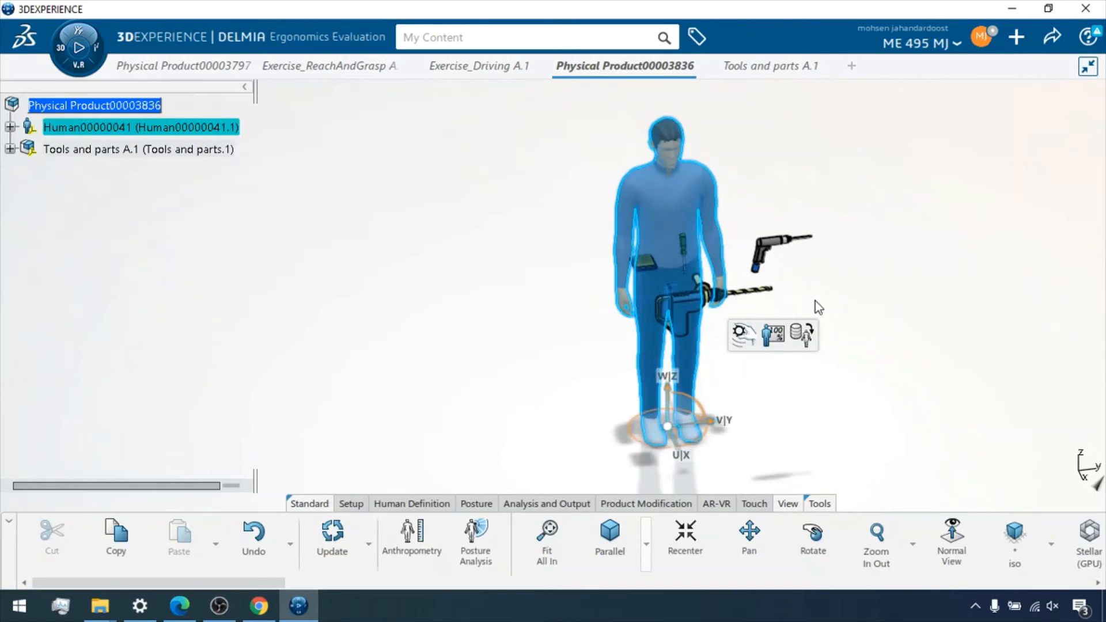
{"action": "left_click", "coordinate": [815, 300]}
{"action": "left_click", "coordinate": [670, 431]}
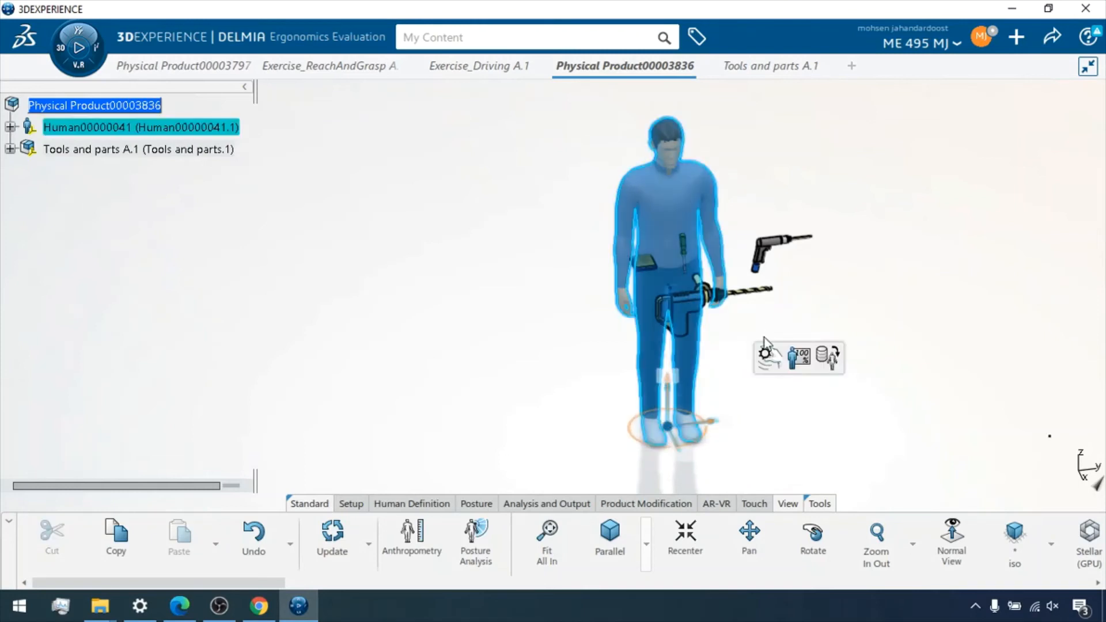
{"action": "left_click", "coordinate": [920, 350]}
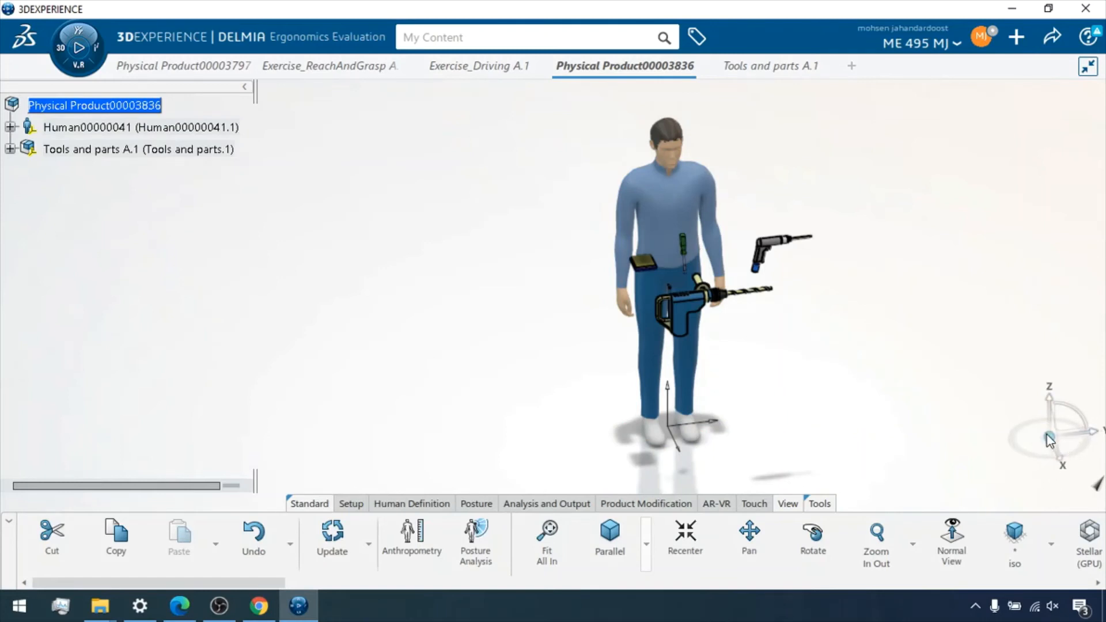
- Anchor the manipulation Robot on the concrete drill's body and rotate the tools assembly about a quarter turn around the vertical axis
{"action": "left_click", "coordinate": [679, 306]}
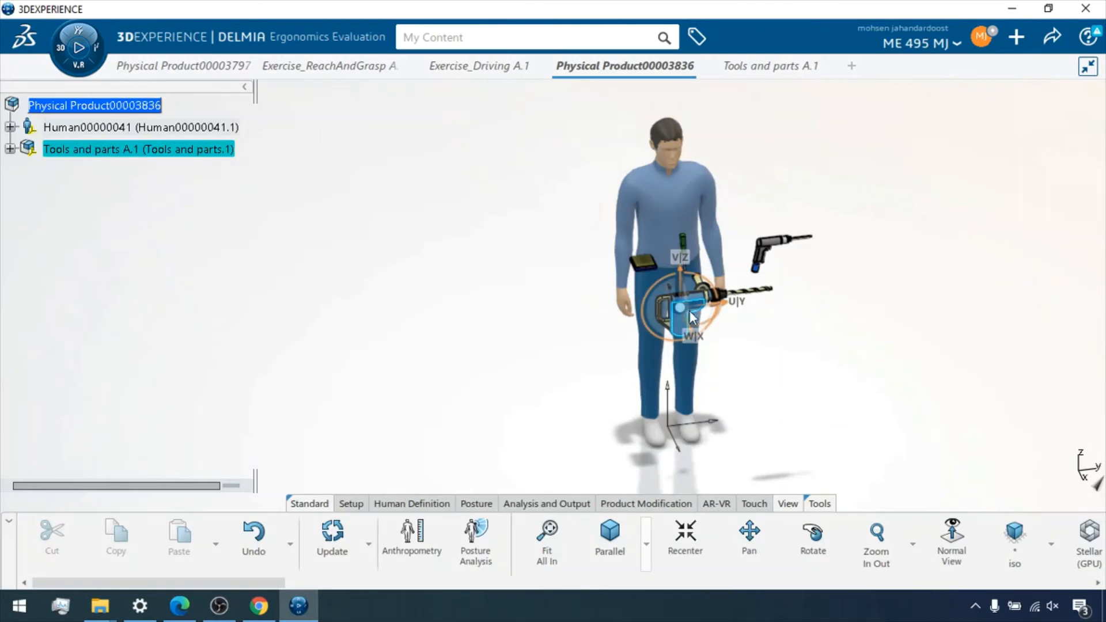
{"action": "scroll", "coordinate": [688, 310], "scroll_direction": "up", "scroll_amount": 5}
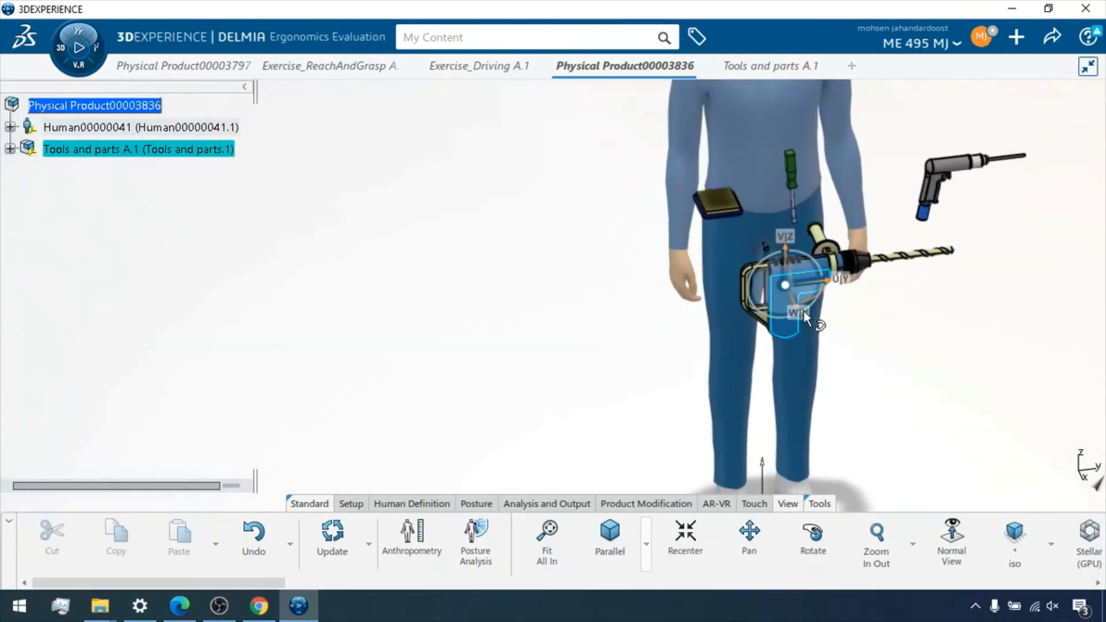
{"action": "left_click_drag", "start_coordinate": [803, 311], "coordinate": [686, 291]}
{"action": "middle_click_drag", "start_coordinate": [892, 252], "coordinate": [792, 252], "text": "ctrl"}
{"action": "middle_click_drag", "start_coordinate": [958, 369], "coordinate": [945, 388], "text": "ctrl"}
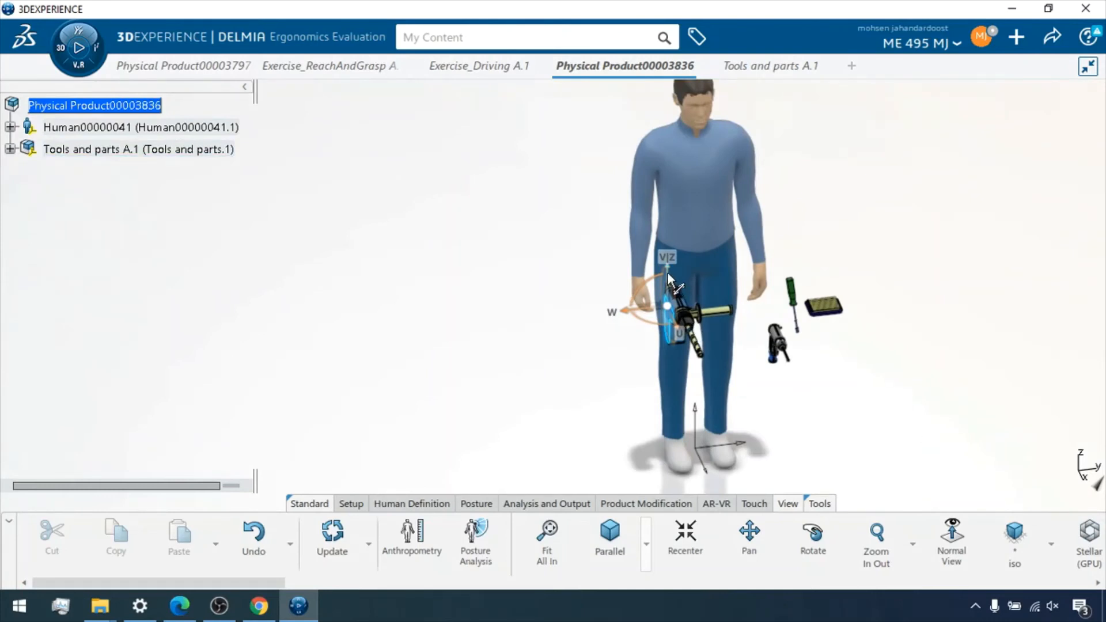
- Raise the tools assembly slightly along V|Z so that the concrete drill sits closer to the manikin's waist height
{"action": "left_click_drag", "start_coordinate": [667, 269], "coordinate": [667, 242]}
{"action": "mouse_move", "coordinate": [746, 324]}
{"action": "middle_mouse_down", "text": "ctrl"}
{"action": "mouse_move", "coordinate": [741, 413]}
{"action": "mouse_move", "coordinate": [747, 305]}
{"action": "middle_mouse_up", "text": "ctrl"}
{"action": "middle_click_drag", "start_coordinate": [765, 240], "coordinate": [754, 309]}
{"action": "scroll", "coordinate": [531, 337], "scroll_direction": "up", "scroll_amount": 2}
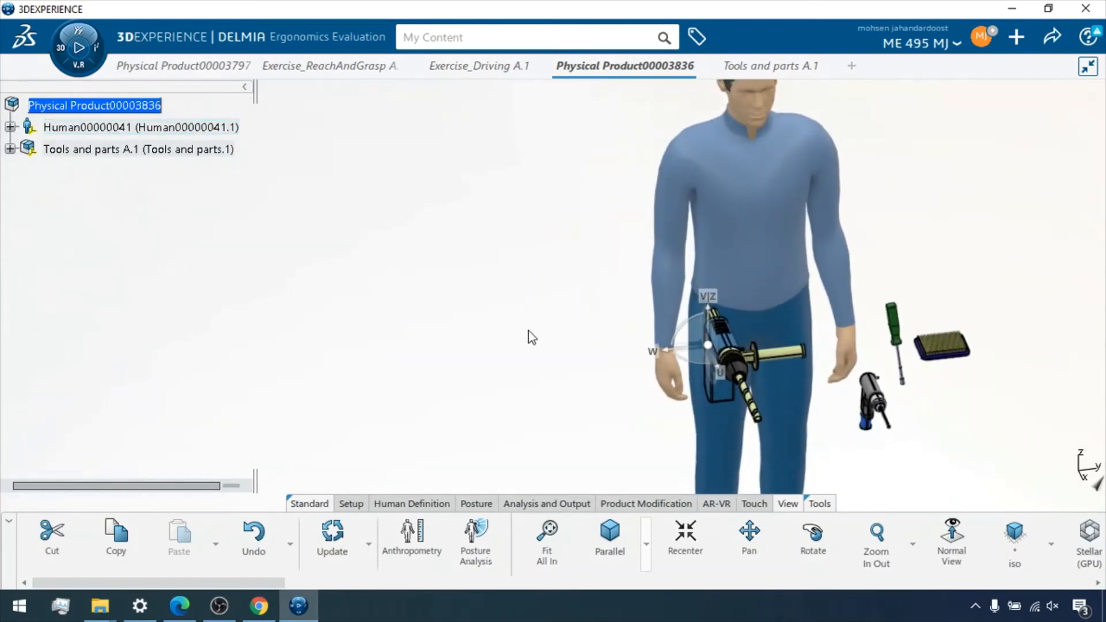
- Start a new human interface in the Setup tools with the concrete drill assembly as its target
{"action": "left_click", "coordinate": [349, 504]}
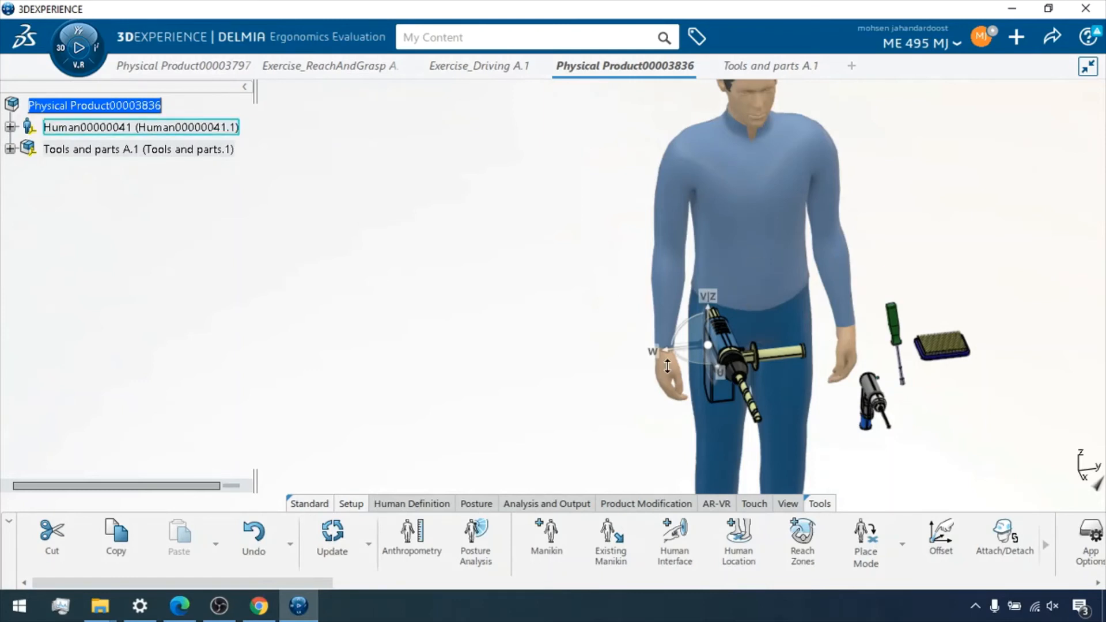
{"action": "middle_click_drag", "start_coordinate": [667, 366], "coordinate": [759, 397]}
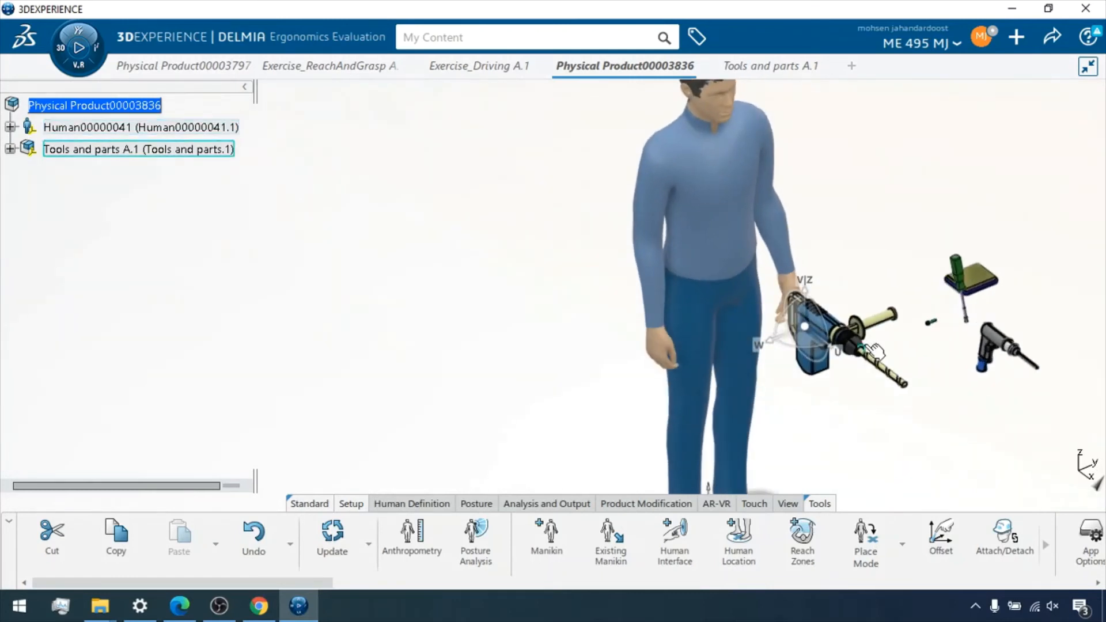
{"action": "middle_click_drag", "start_coordinate": [864, 346], "coordinate": [725, 323]}
{"action": "middle_click_drag", "start_coordinate": [865, 346], "coordinate": [730, 288]}
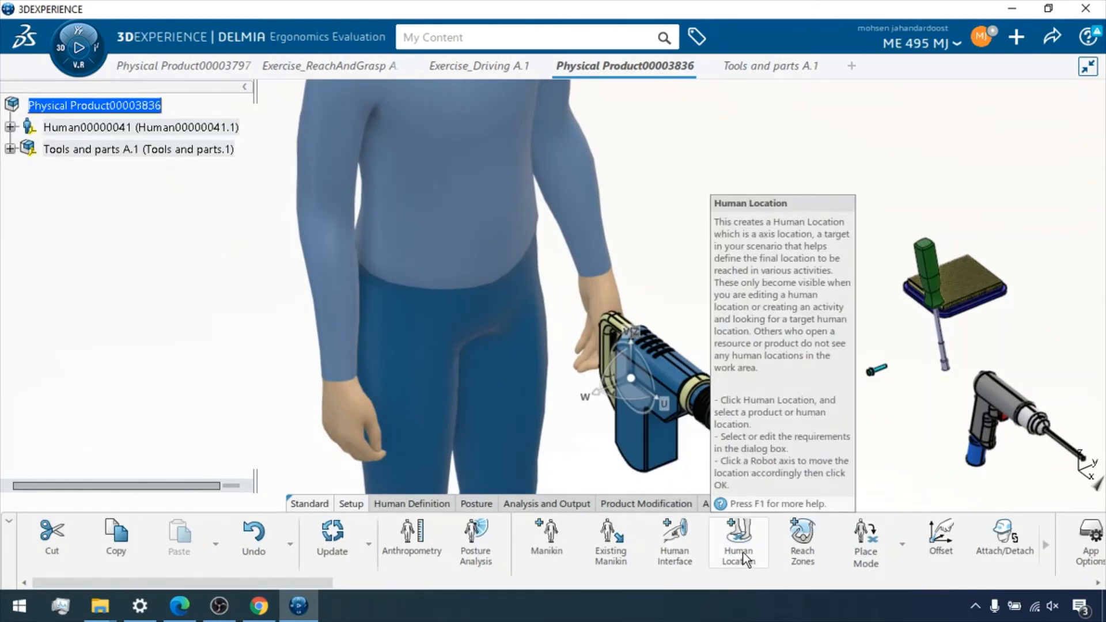
{"action": "left_click", "coordinate": [678, 533]}
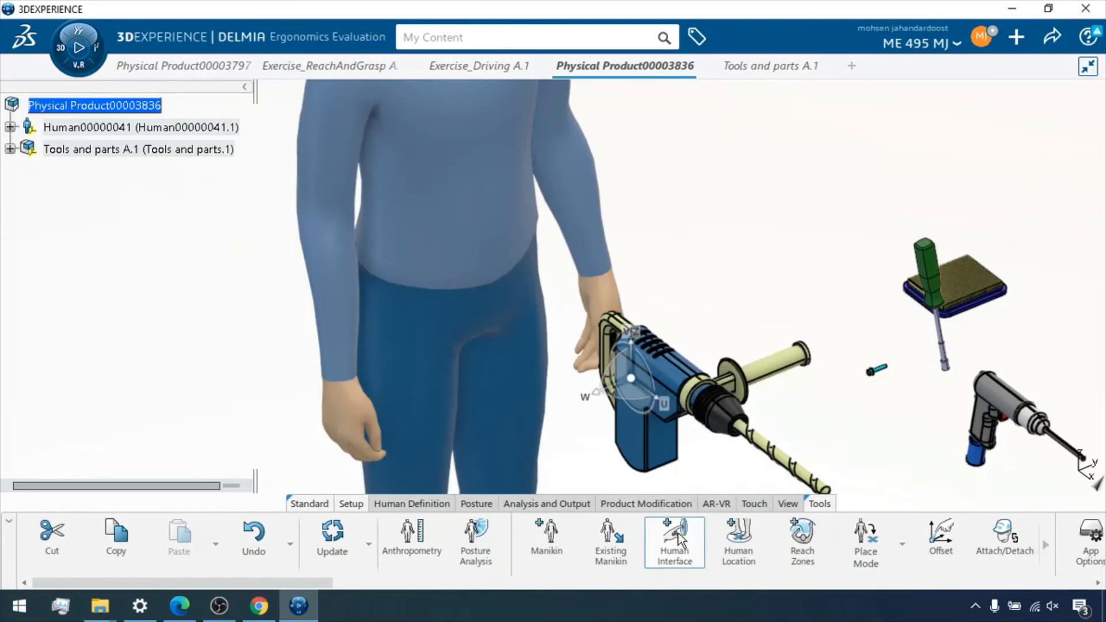
{"action": "left_click", "coordinate": [786, 371]}
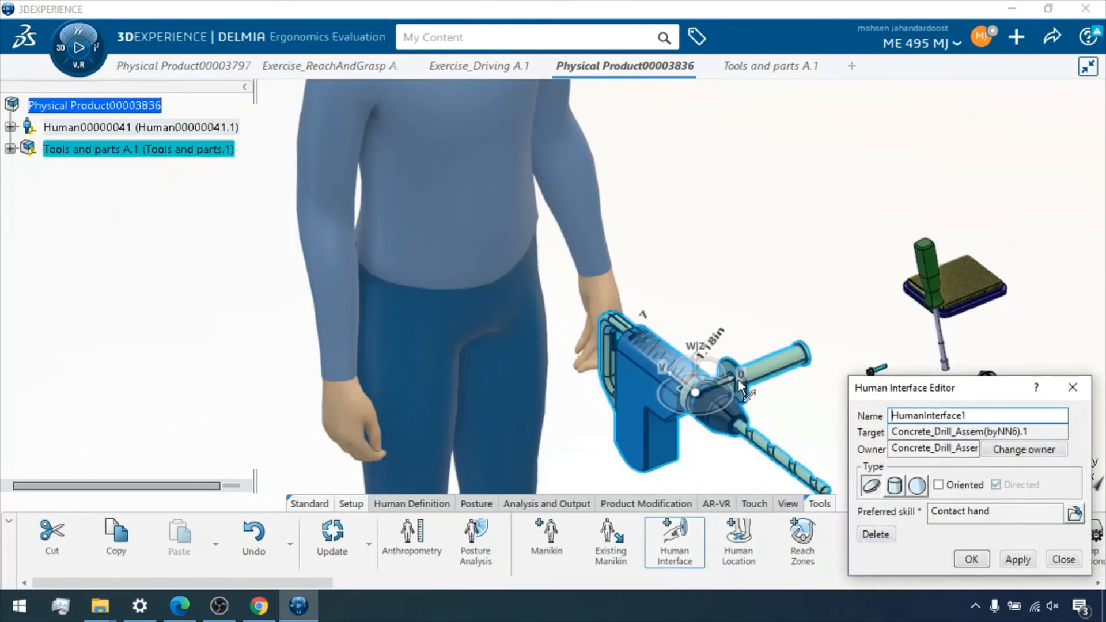
- Set the interface to the cylinder type, place it on the drill's side handle, slide it along the grip and apply it
{"action": "left_click", "coordinate": [894, 485]}
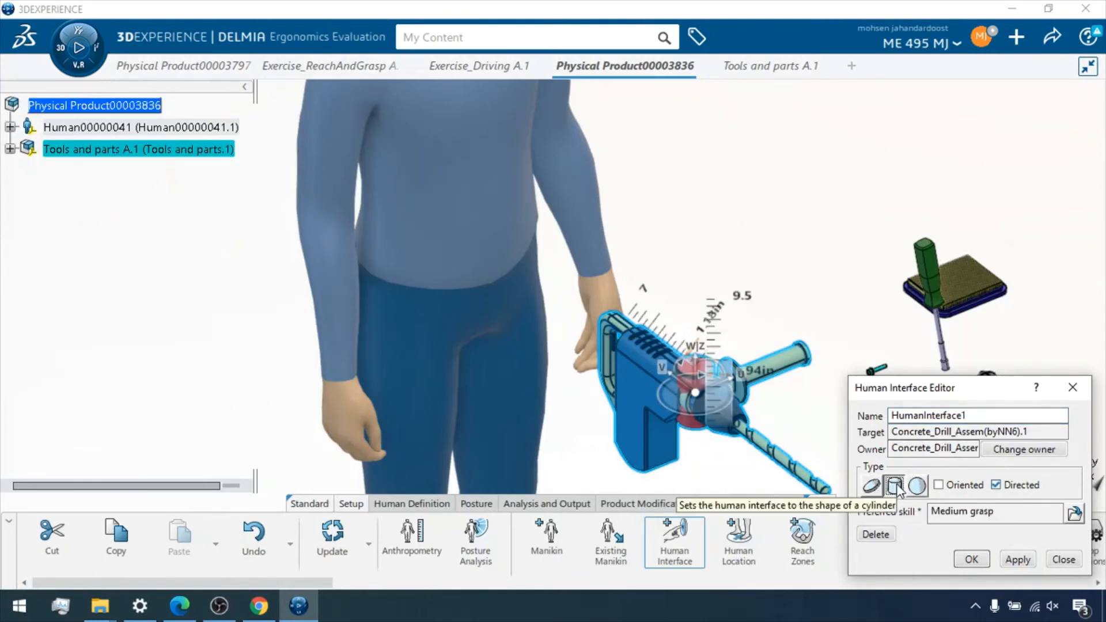
{"action": "left_click", "coordinate": [780, 355]}
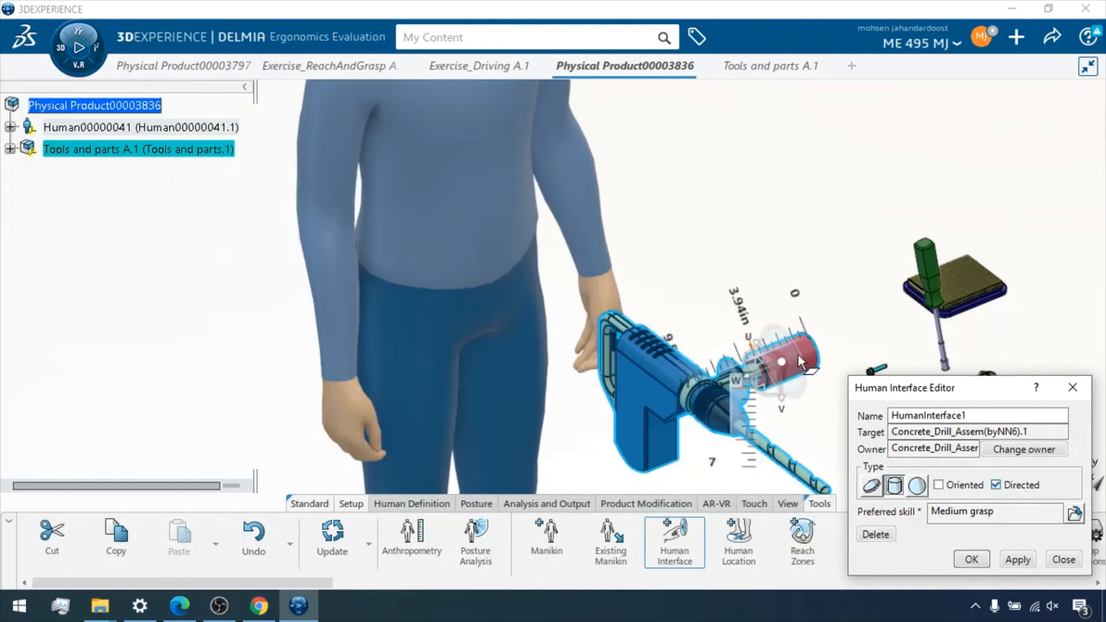
{"action": "middle_click_drag", "start_coordinate": [798, 356], "coordinate": [838, 281]}
{"action": "middle_click_drag", "start_coordinate": [829, 375], "coordinate": [570, 308]}
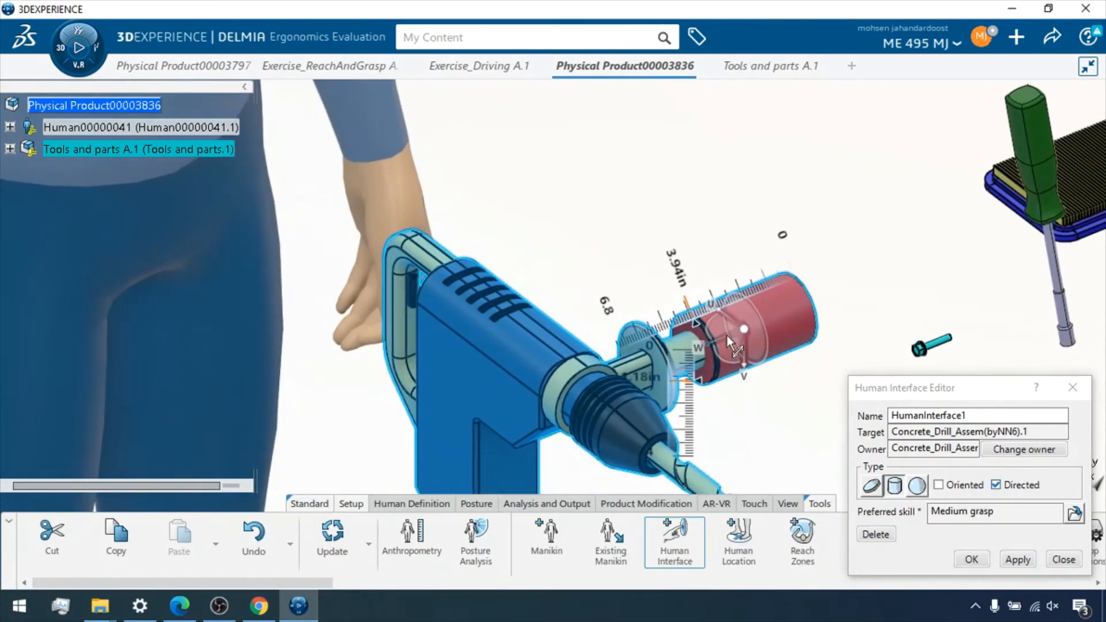
{"action": "left_click_drag", "start_coordinate": [726, 335], "coordinate": [704, 348]}
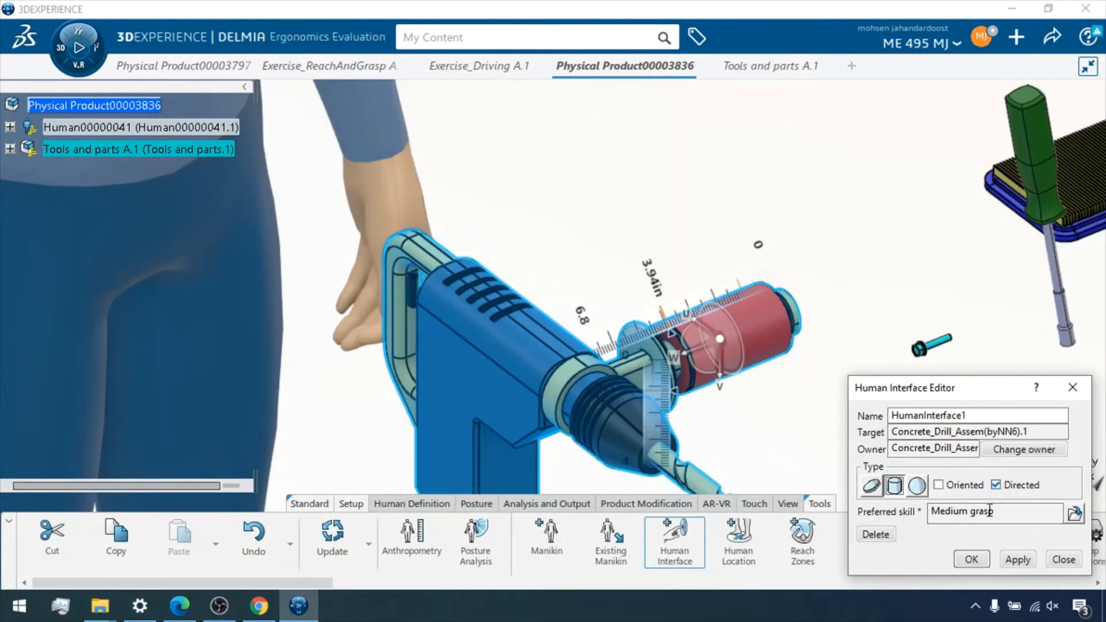
{"action": "left_click", "coordinate": [1008, 559]}
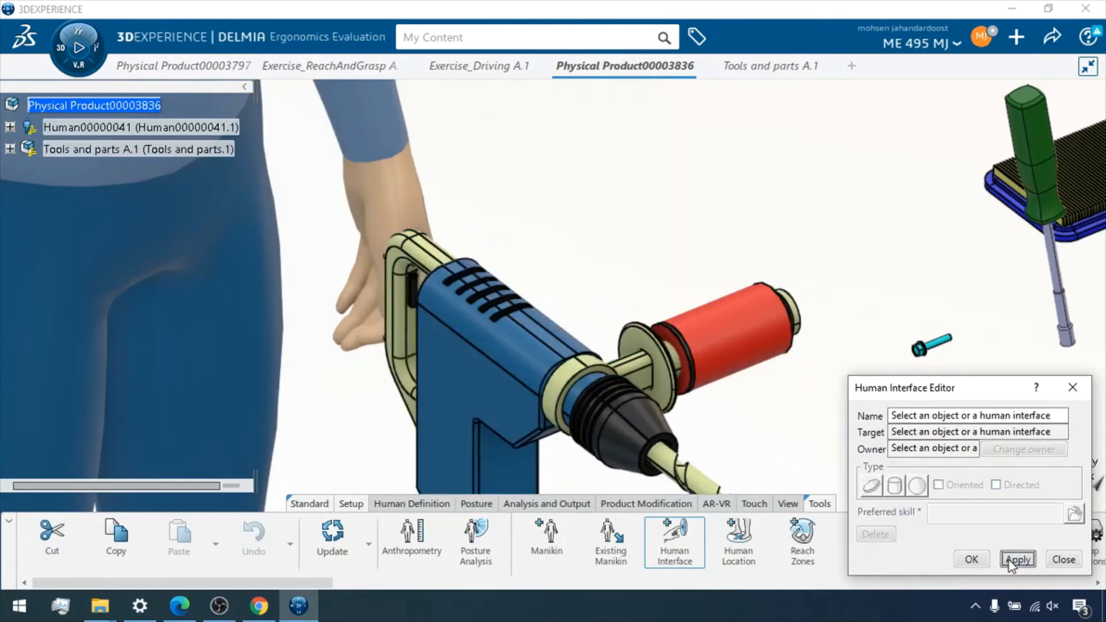
- Target the concrete drill with another human interface, place it on the rear handle and set its type to cylinder
{"action": "left_click", "coordinate": [406, 328]}
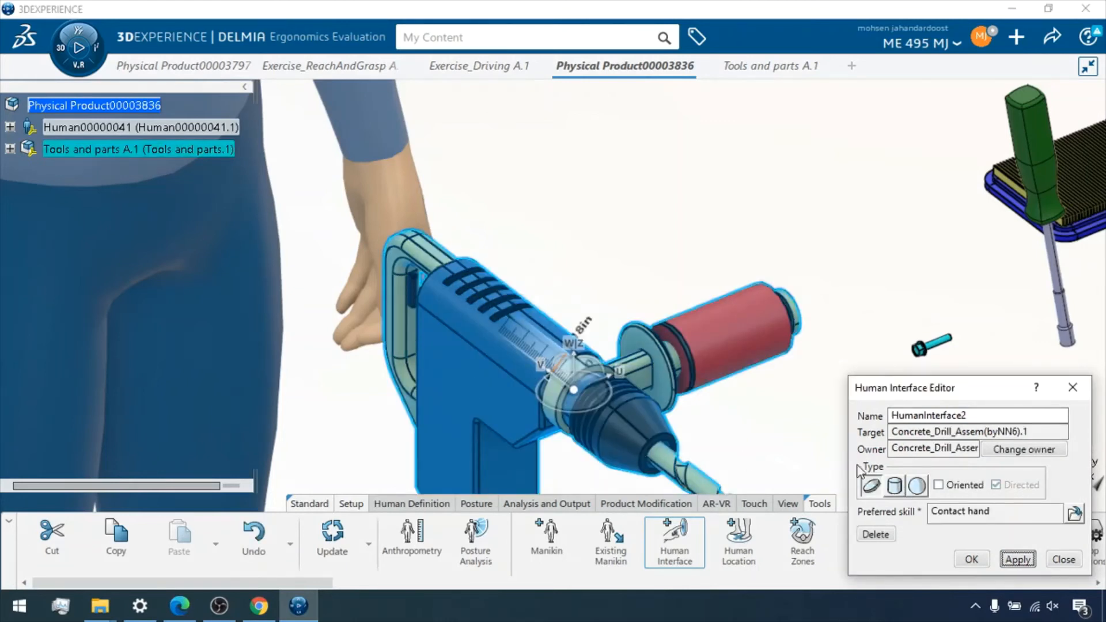
{"action": "left_click", "coordinate": [402, 306]}
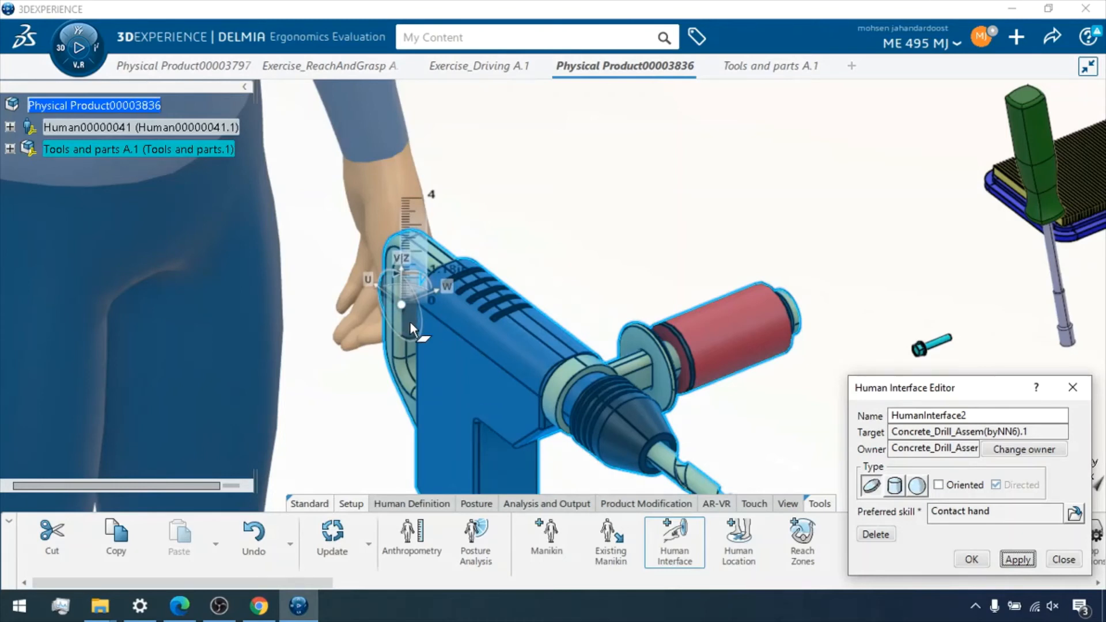
{"action": "left_click", "coordinate": [894, 487]}
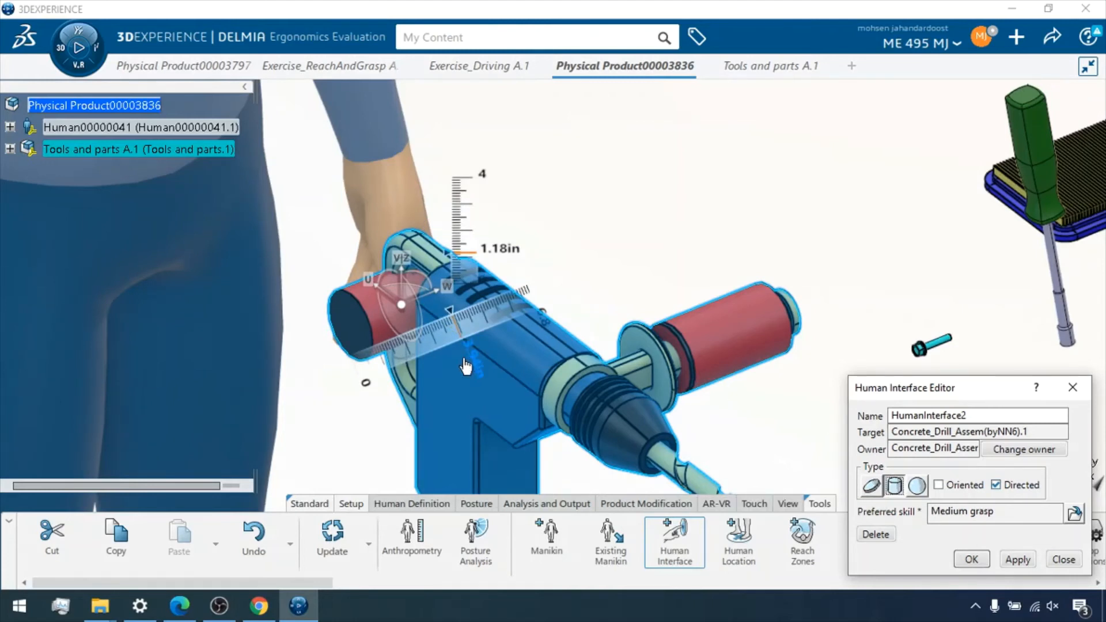
- Orient the rear-handle cylinder upright by applying absolute angles of 0deg along X and 180deg along Z
{"action": "right_click", "coordinate": [410, 303]}
{"action": "left_click", "coordinate": [479, 569]}
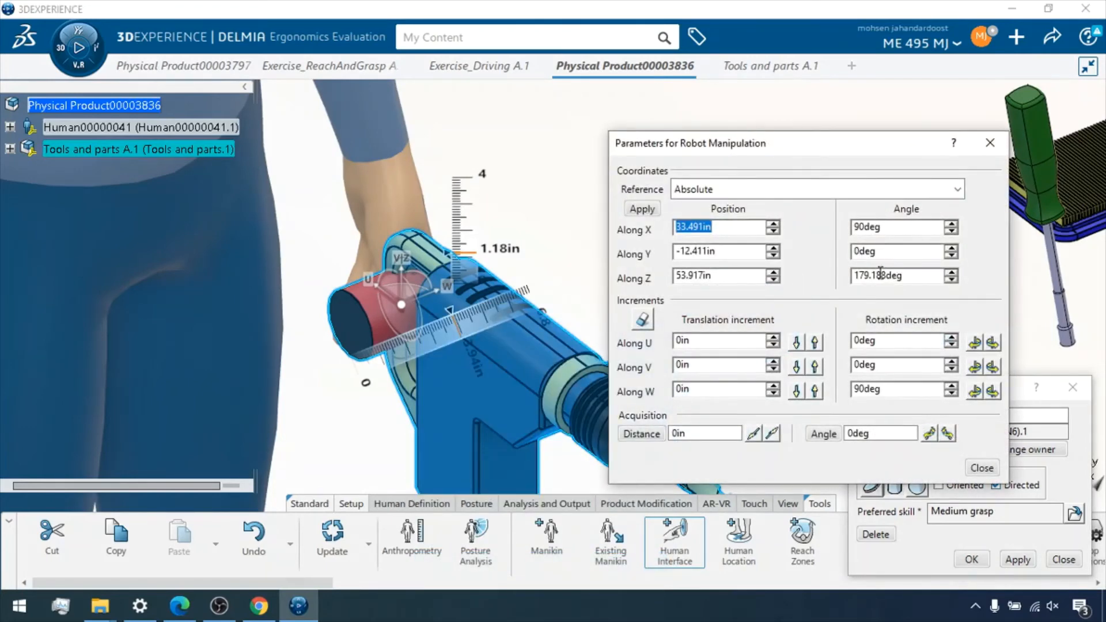
{"action": "left_click_drag", "start_coordinate": [912, 275], "coordinate": [818, 278]}
{"action": "type", "text": "180"}
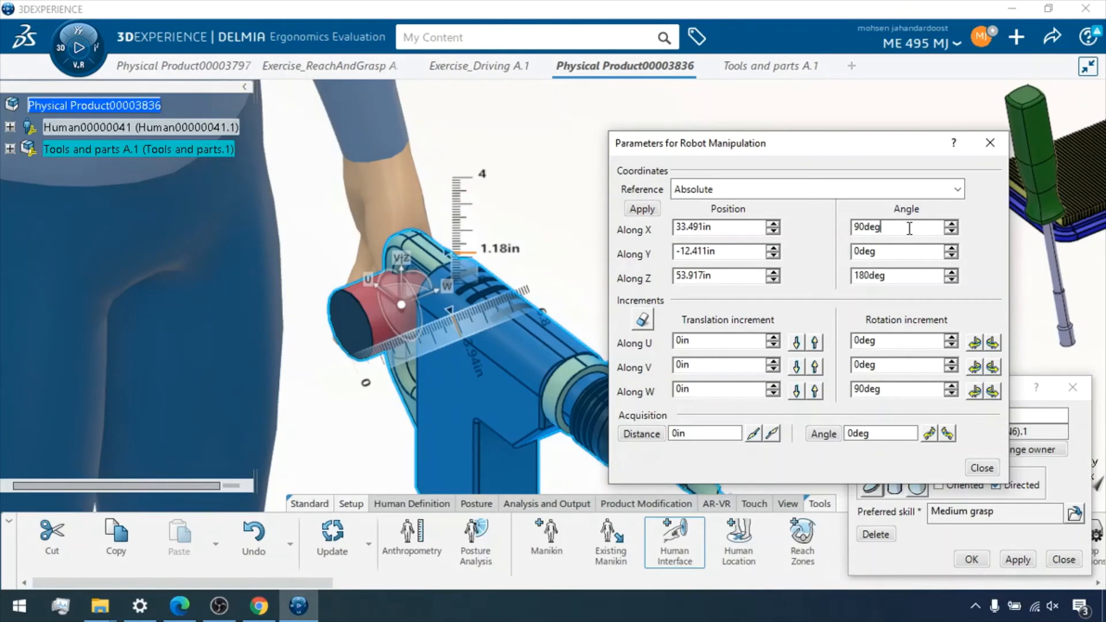
{"action": "left_click_drag", "start_coordinate": [909, 229], "coordinate": [831, 230]}
{"action": "type", "text": "0"}
{"action": "left_click", "coordinate": [634, 211]}
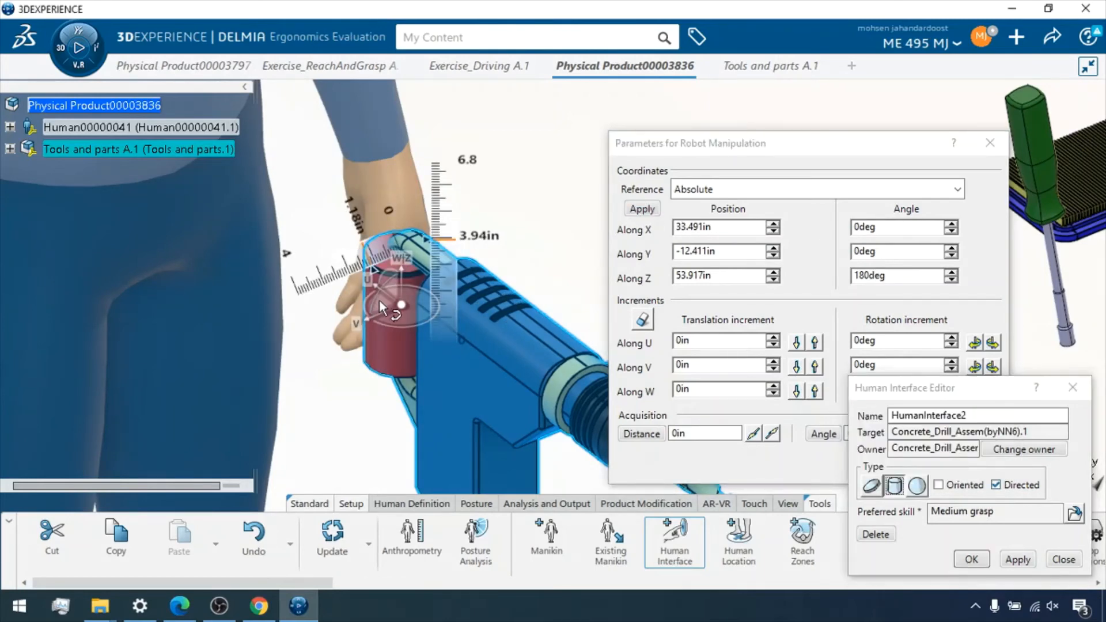
- Shift the cylinder onto the drill's rear grip at about X 33.18, Y -12.22, Z 53.73 in and confirm the interface
{"action": "scroll", "coordinate": [379, 300], "scroll_direction": "up", "scroll_amount": 5}
{"action": "middle_click_drag", "start_coordinate": [361, 269], "coordinate": [632, 371]}
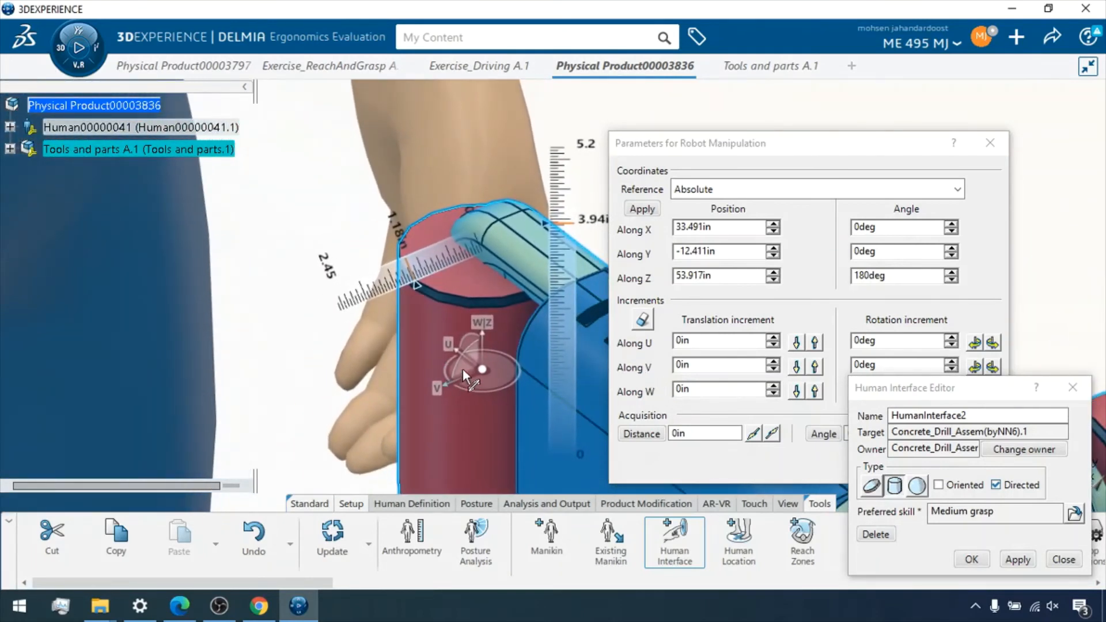
{"action": "mouse_move", "coordinate": [461, 353]}
{"action": "left_mouse_down"}
{"action": "mouse_move", "coordinate": [447, 343]}
{"action": "mouse_move", "coordinate": [470, 336]}
{"action": "mouse_move", "coordinate": [452, 341]}
{"action": "mouse_move", "coordinate": [454, 372]}
{"action": "left_mouse_up"}
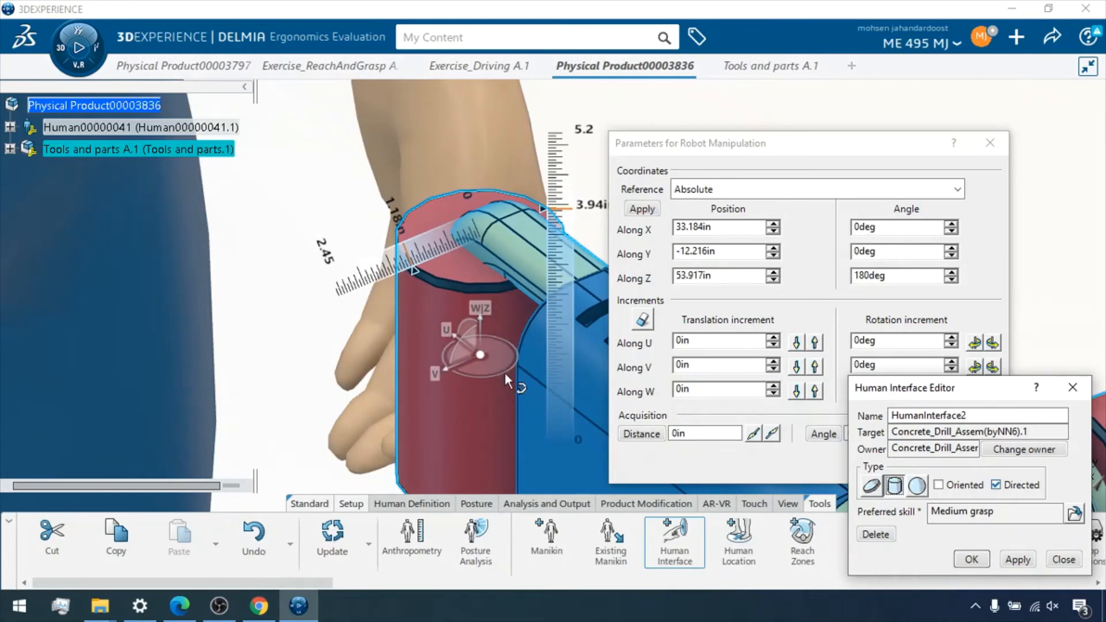
{"action": "middle_click_drag", "start_coordinate": [505, 372], "coordinate": [506, 222]}
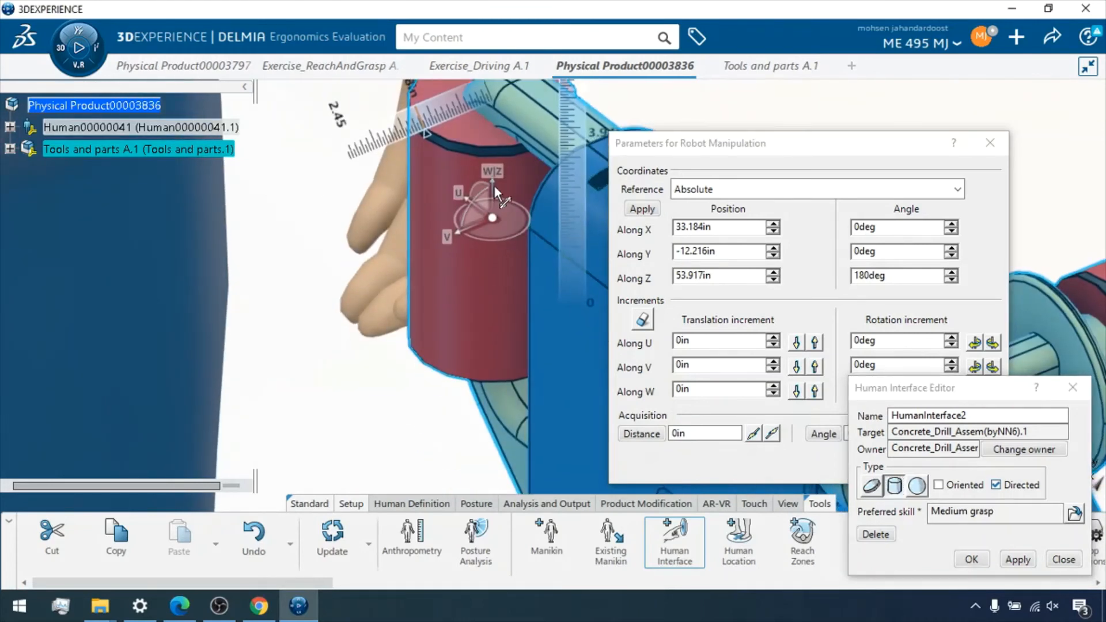
{"action": "left_click_drag", "start_coordinate": [492, 184], "coordinate": [493, 198]}
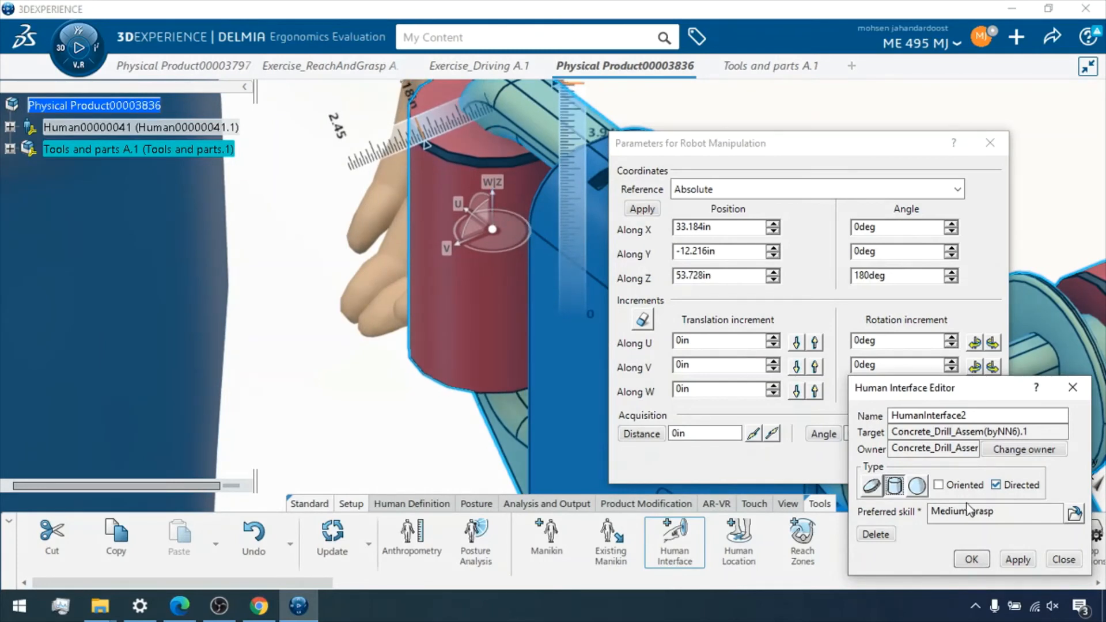
{"action": "left_click", "coordinate": [973, 558]}
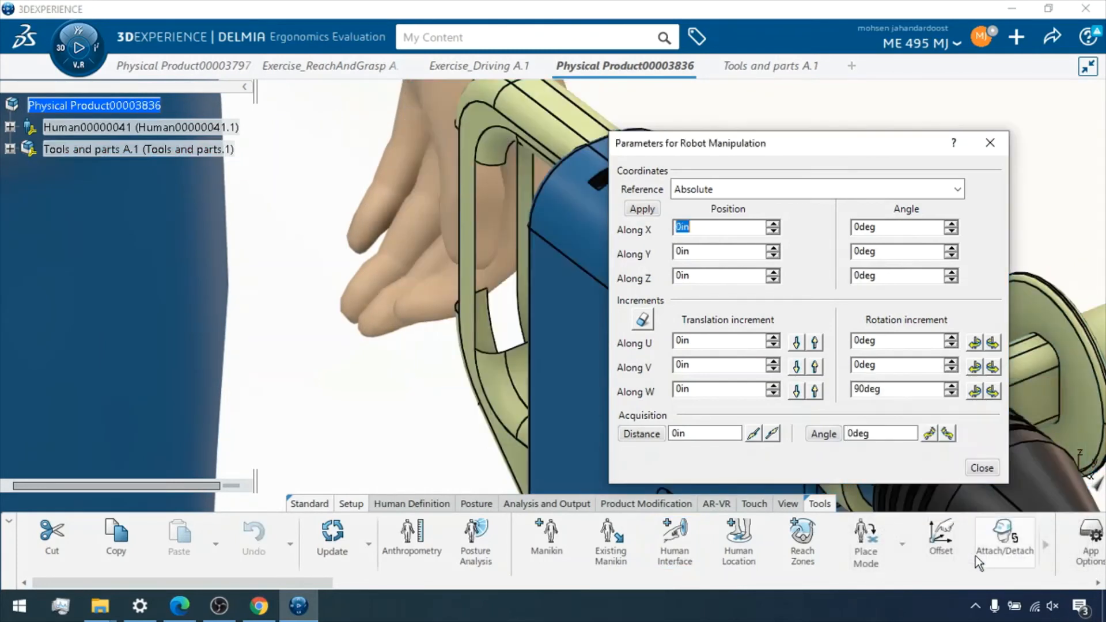
{"action": "left_click", "coordinate": [976, 473]}
- Start a new human interaction for the posture and move its window clear of the drill's two grip interfaces
{"action": "scroll", "coordinate": [800, 406], "scroll_direction": "down", "scroll_amount": 5}
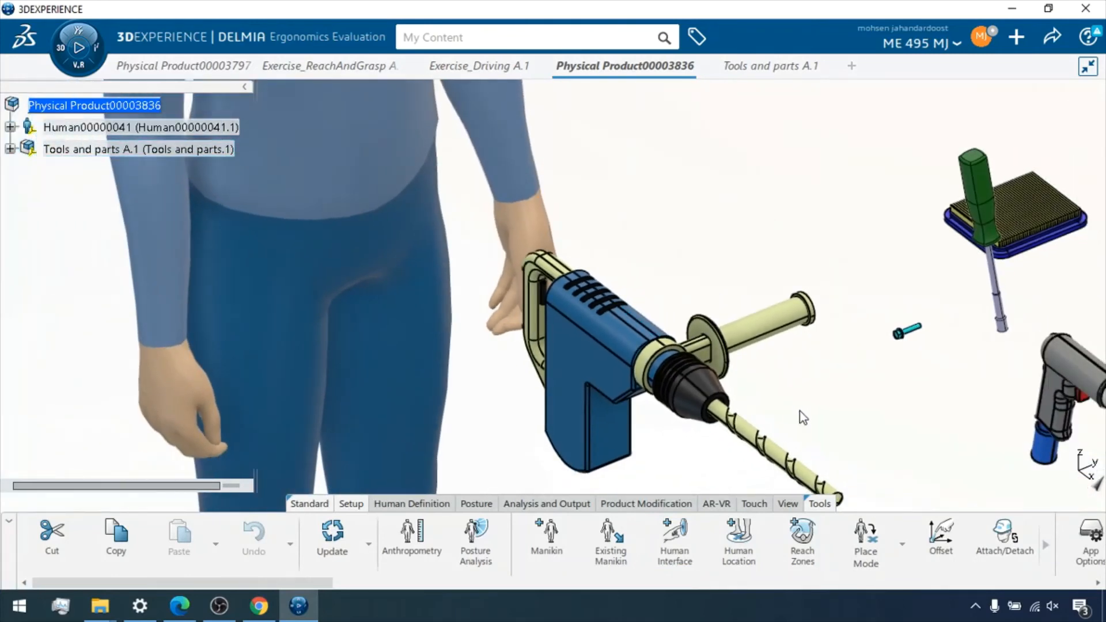
{"action": "middle_click_drag", "start_coordinate": [803, 394], "coordinate": [711, 426]}
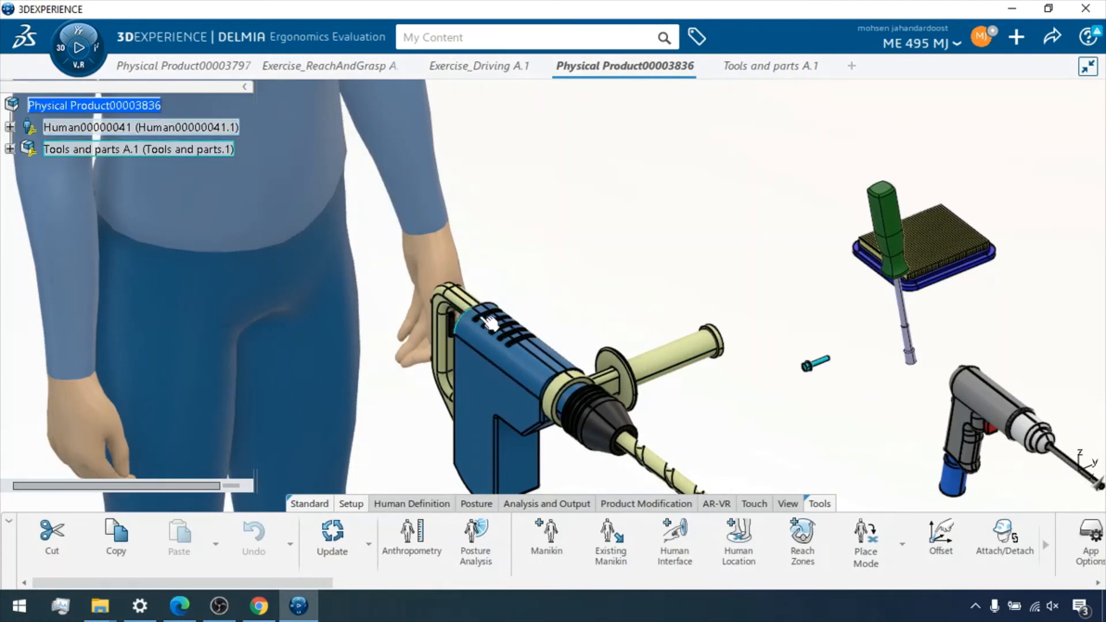
{"action": "middle_click_drag", "start_coordinate": [530, 234], "coordinate": [536, 256]}
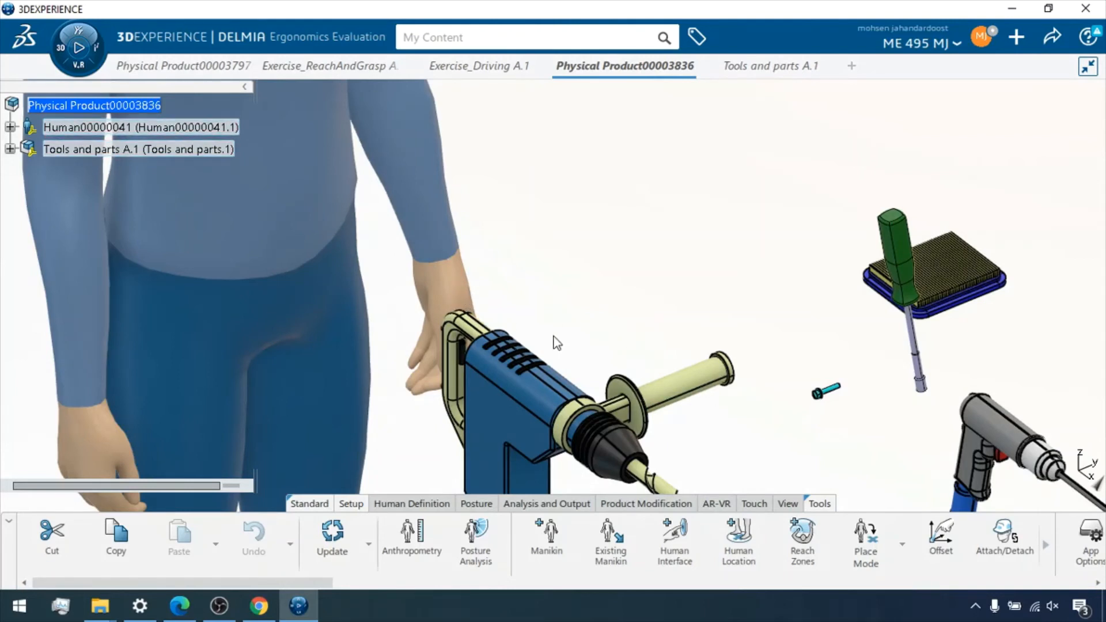
{"action": "left_click", "coordinate": [423, 509]}
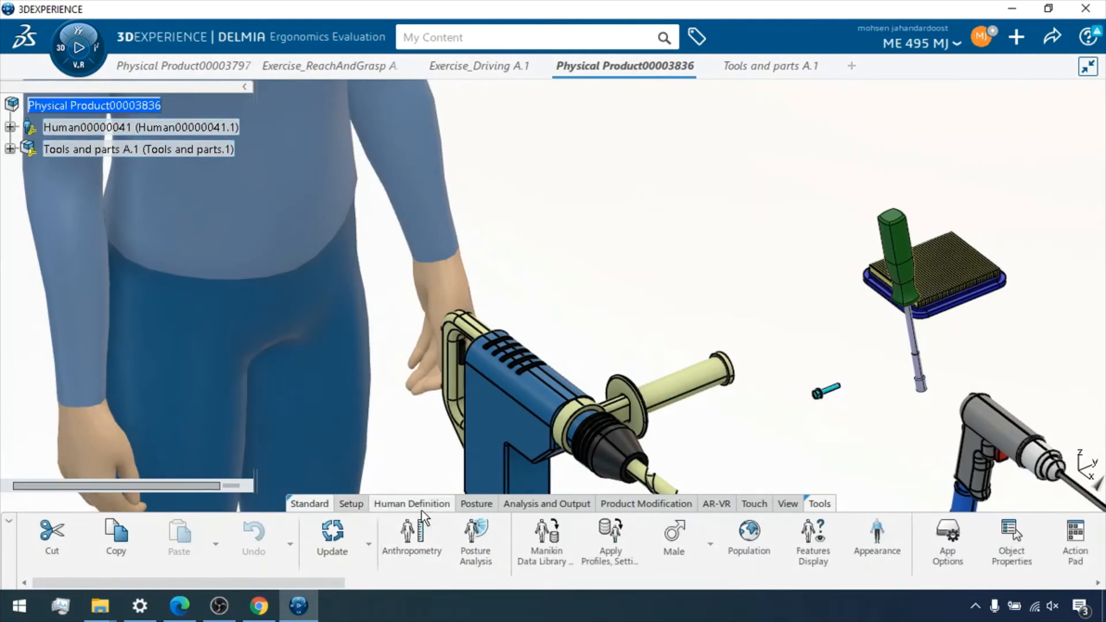
{"action": "left_click", "coordinate": [484, 504]}
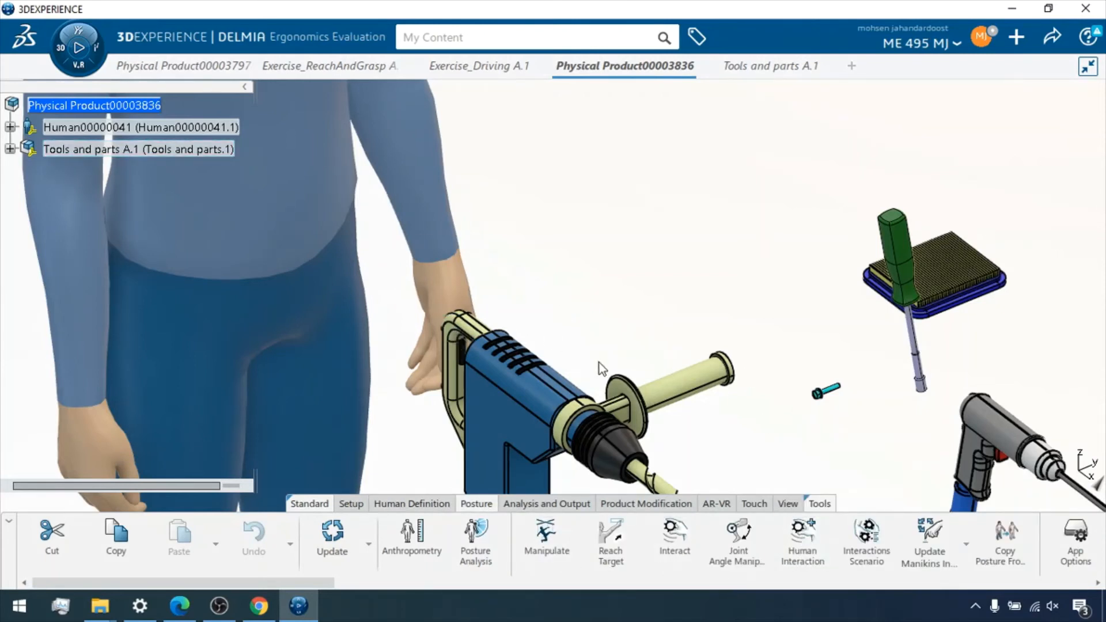
{"action": "left_click", "coordinate": [803, 533]}
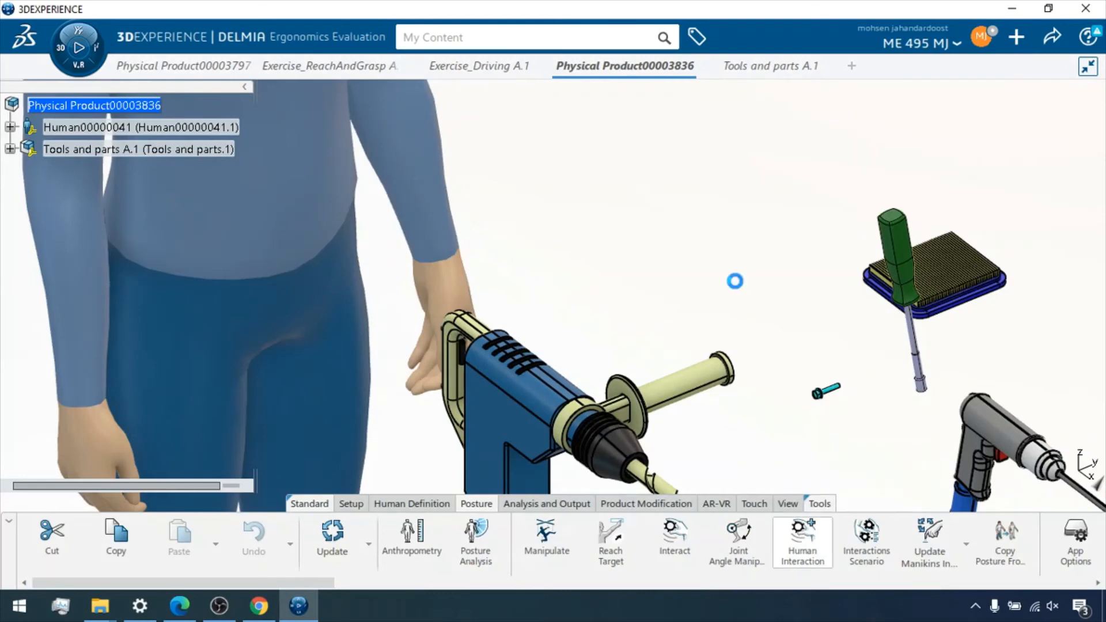
{"action": "left_click_drag", "start_coordinate": [682, 270], "coordinate": [735, 153]}
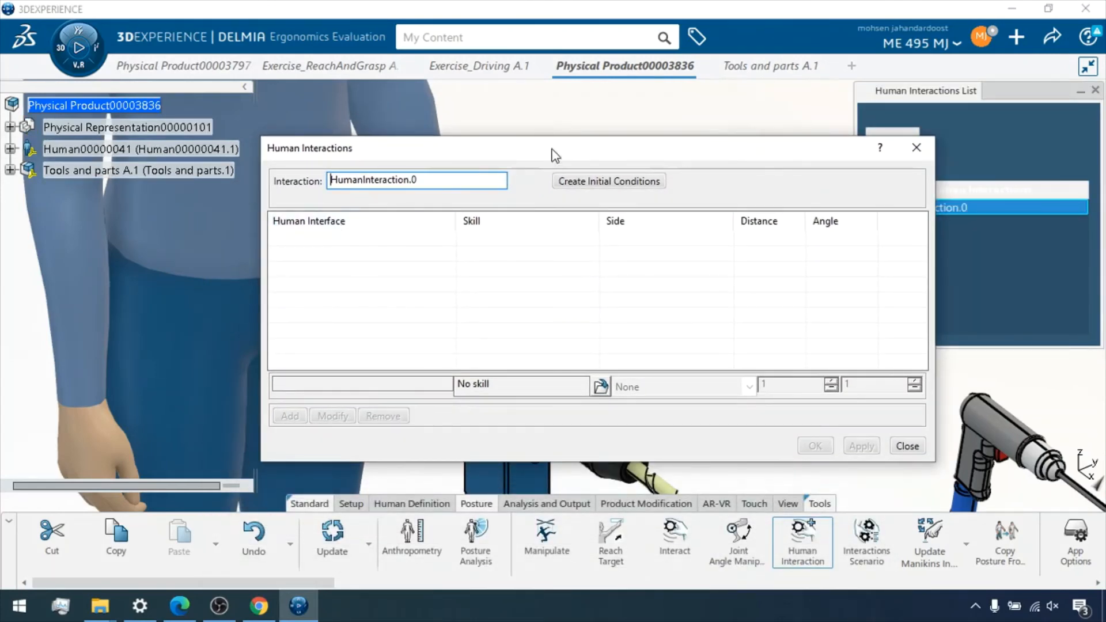
{"action": "left_click_drag", "start_coordinate": [551, 150], "coordinate": [442, 411]}
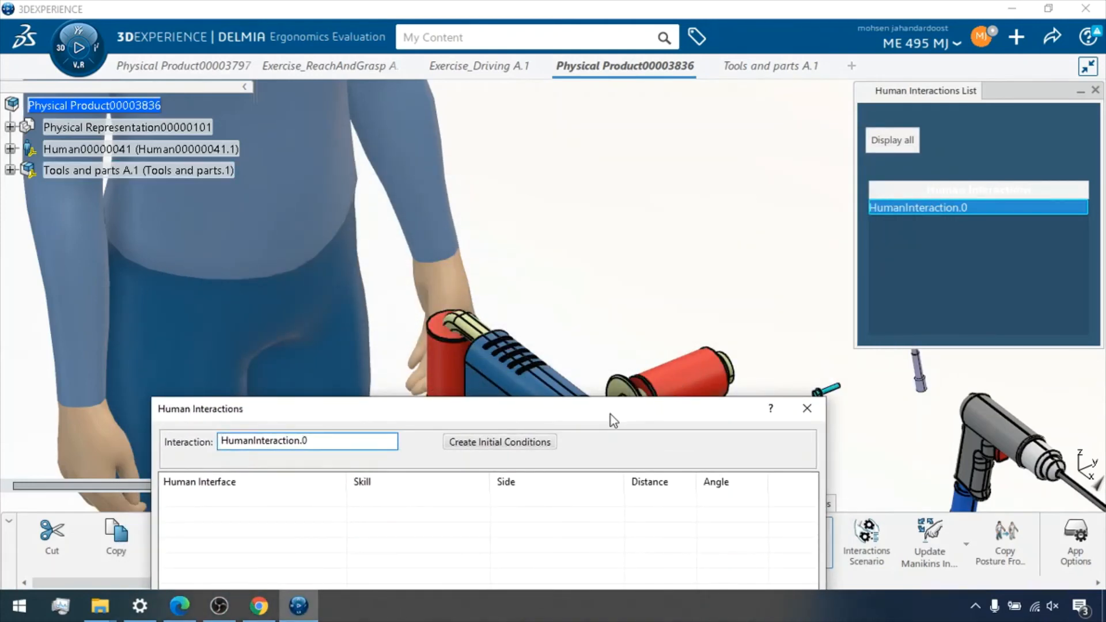
{"action": "left_click_drag", "start_coordinate": [610, 413], "coordinate": [615, 445]}
{"action": "left_click", "coordinate": [613, 294]}
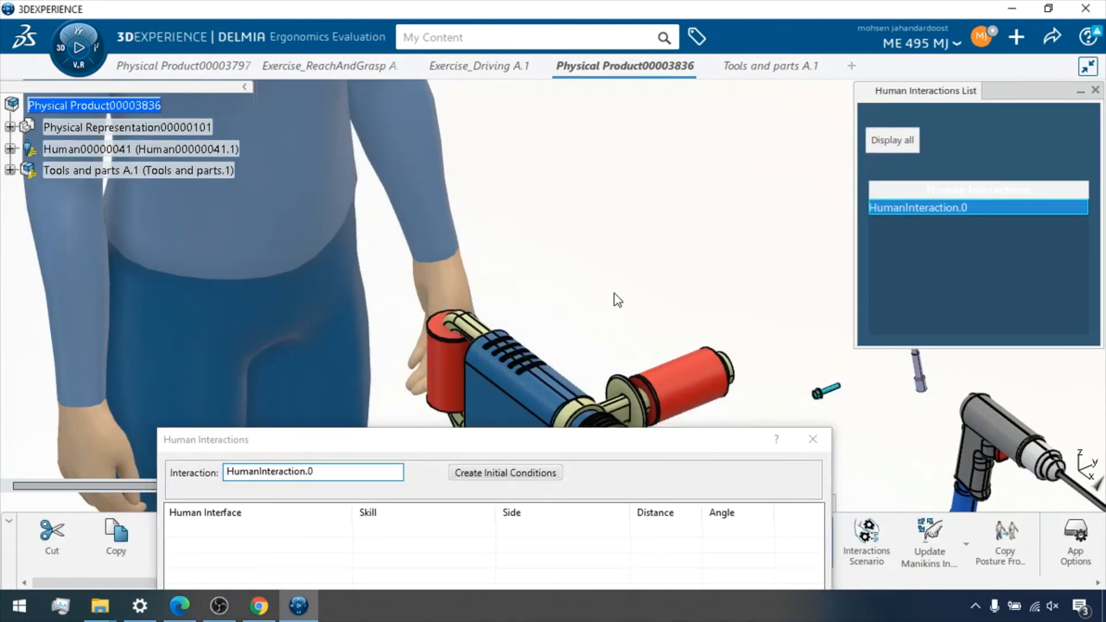
{"action": "middle_click_drag", "start_coordinate": [614, 293], "coordinate": [608, 92]}
{"action": "left_click_drag", "start_coordinate": [586, 437], "coordinate": [583, 296]}
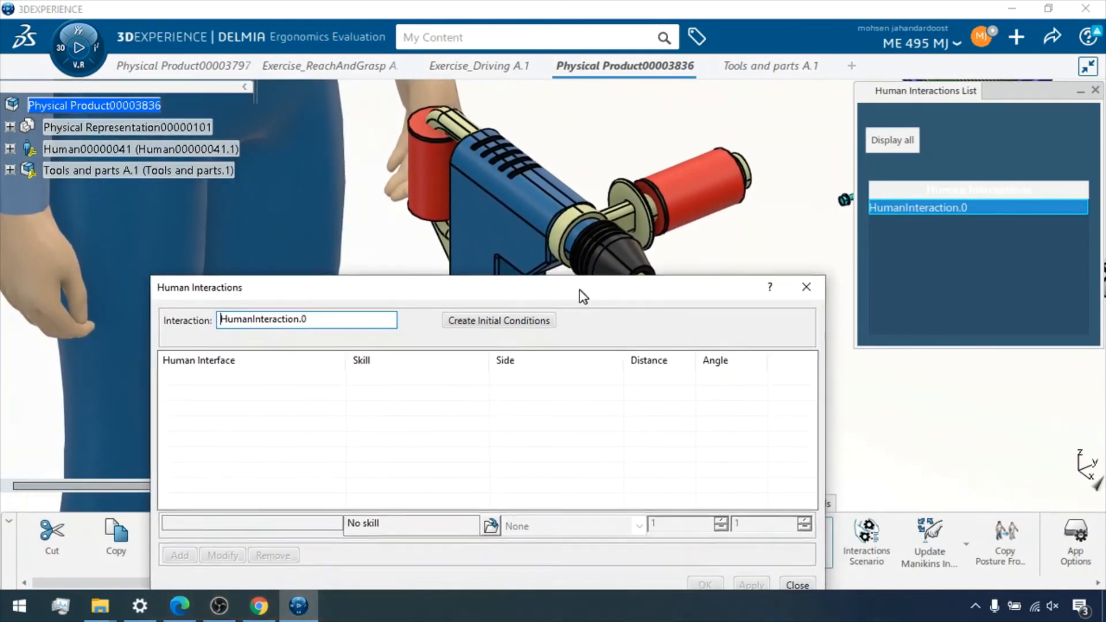
- Pick the side-handle interface for the interaction and set its side to Left
{"action": "left_click", "coordinate": [718, 194]}
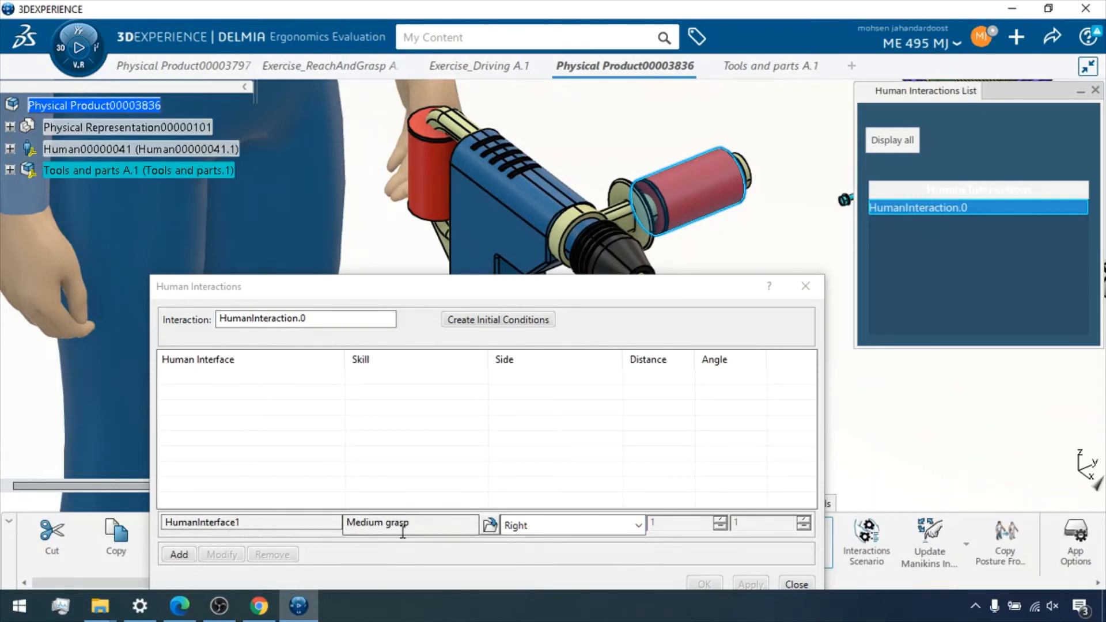
{"action": "left_click", "coordinate": [639, 524]}
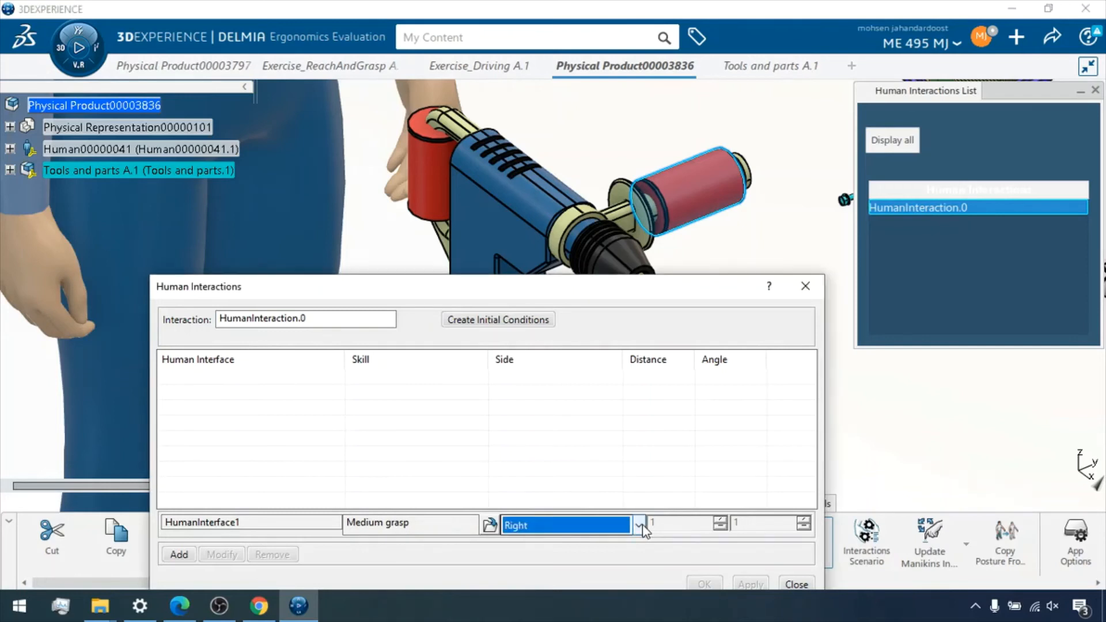
{"action": "left_click", "coordinate": [640, 525]}
{"action": "left_click", "coordinate": [569, 542]}
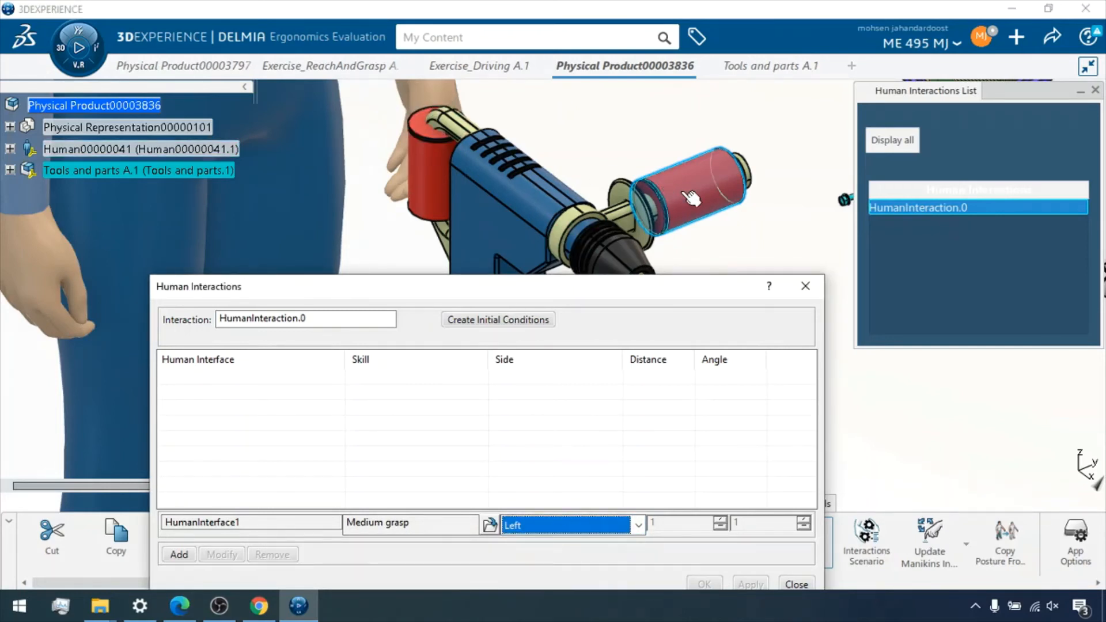
- Browse the intrinsic interaction skills as thumbnails and choose Medium grasp for the side-handle interface
{"action": "left_click", "coordinate": [489, 526]}
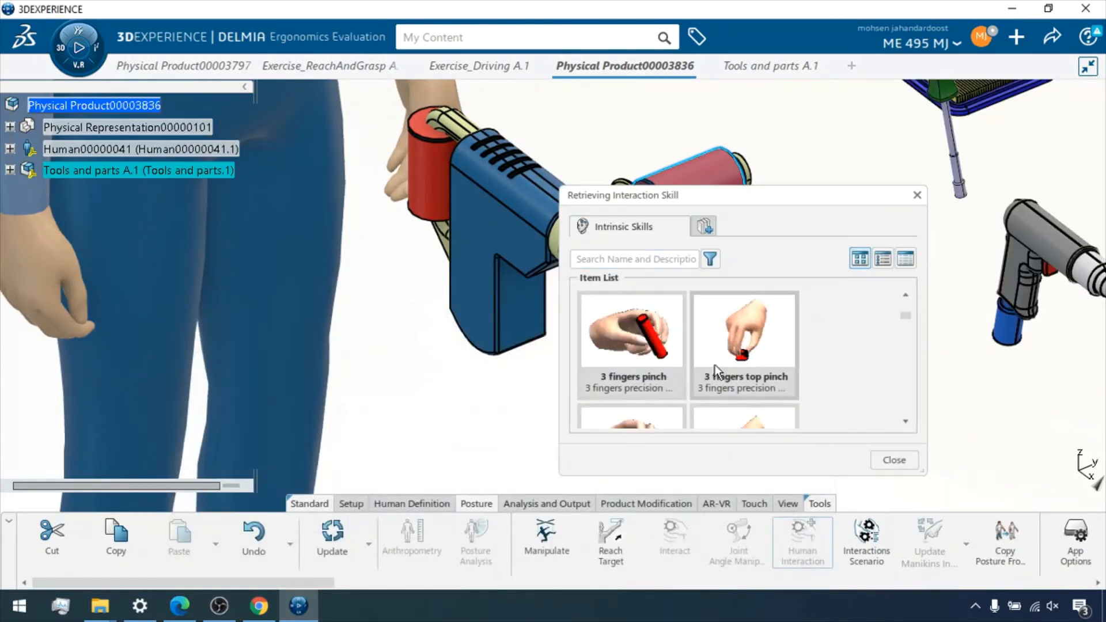
{"action": "scroll", "coordinate": [714, 365], "scroll_direction": "down", "scroll_amount": 3}
{"action": "scroll", "coordinate": [740, 362], "scroll_direction": "up", "scroll_amount": 2}
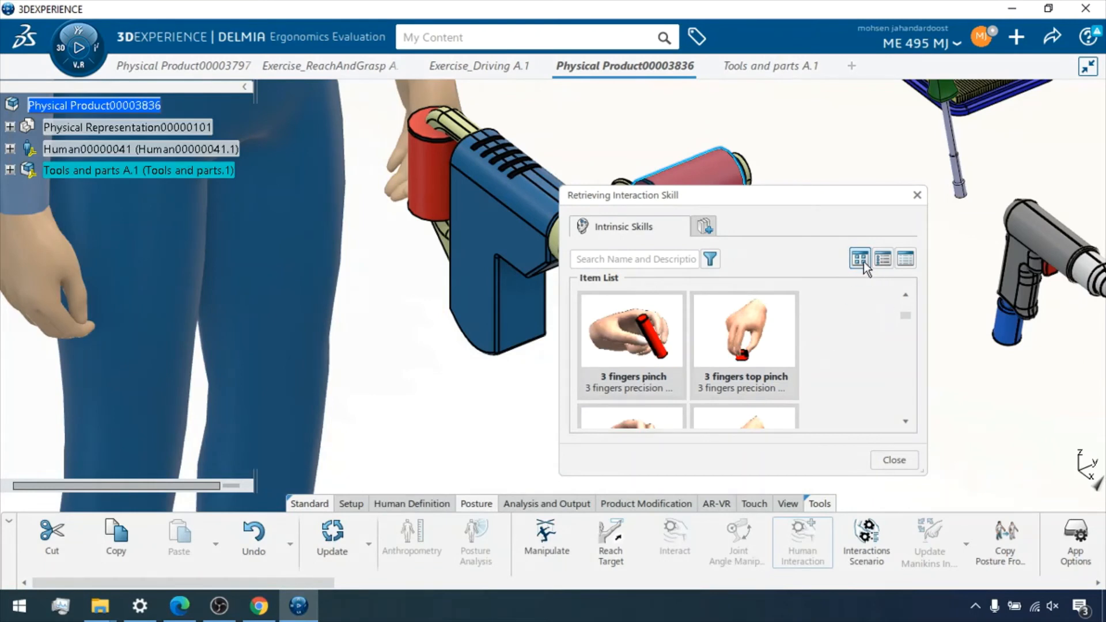
{"action": "left_click", "coordinate": [882, 259]}
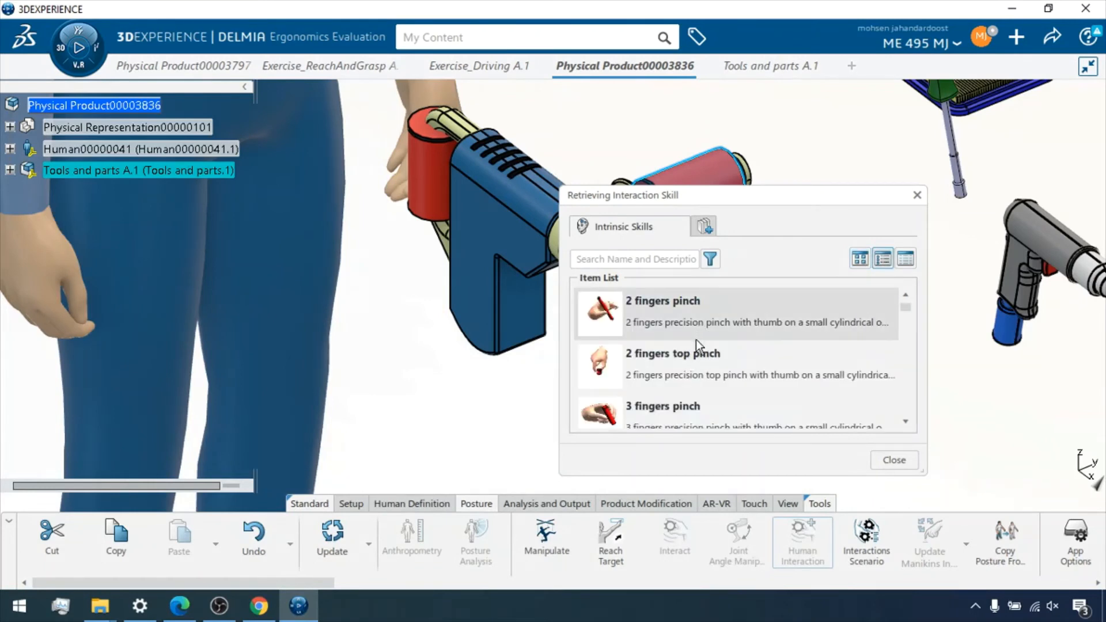
{"action": "scroll", "coordinate": [695, 360], "scroll_direction": "down", "scroll_amount": 3}
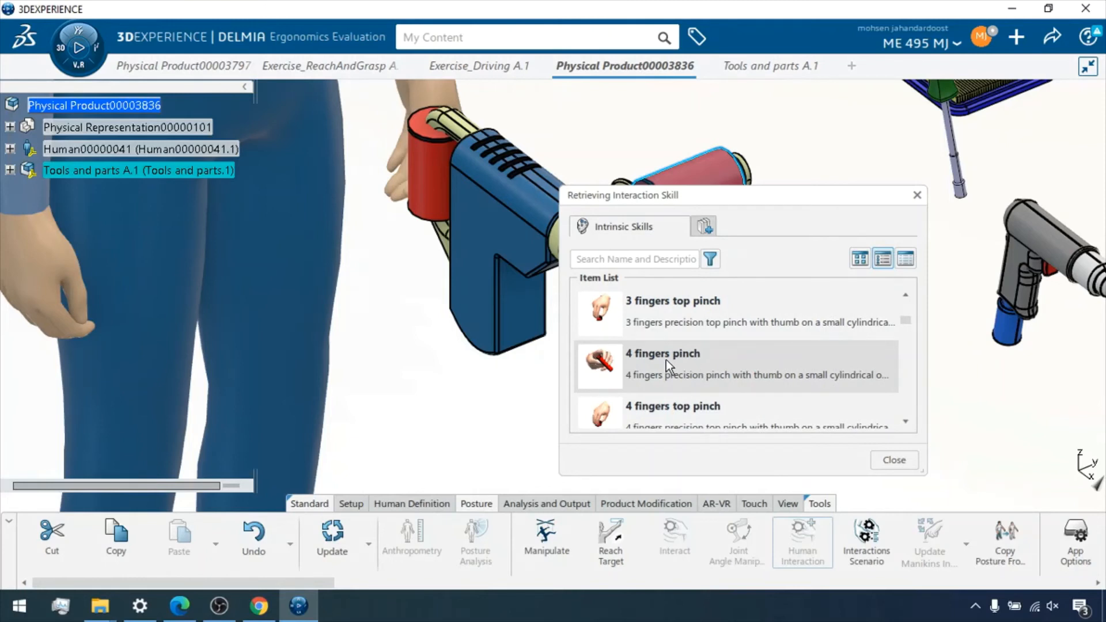
{"action": "scroll", "coordinate": [689, 360], "scroll_direction": "down", "scroll_amount": 2}
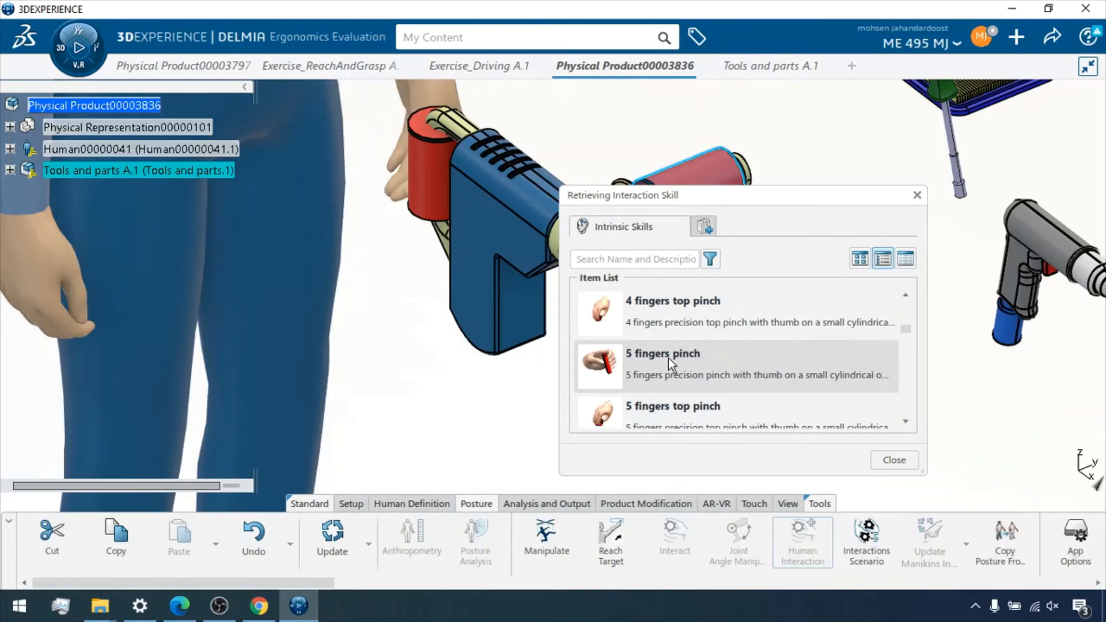
{"action": "left_click", "coordinate": [860, 258]}
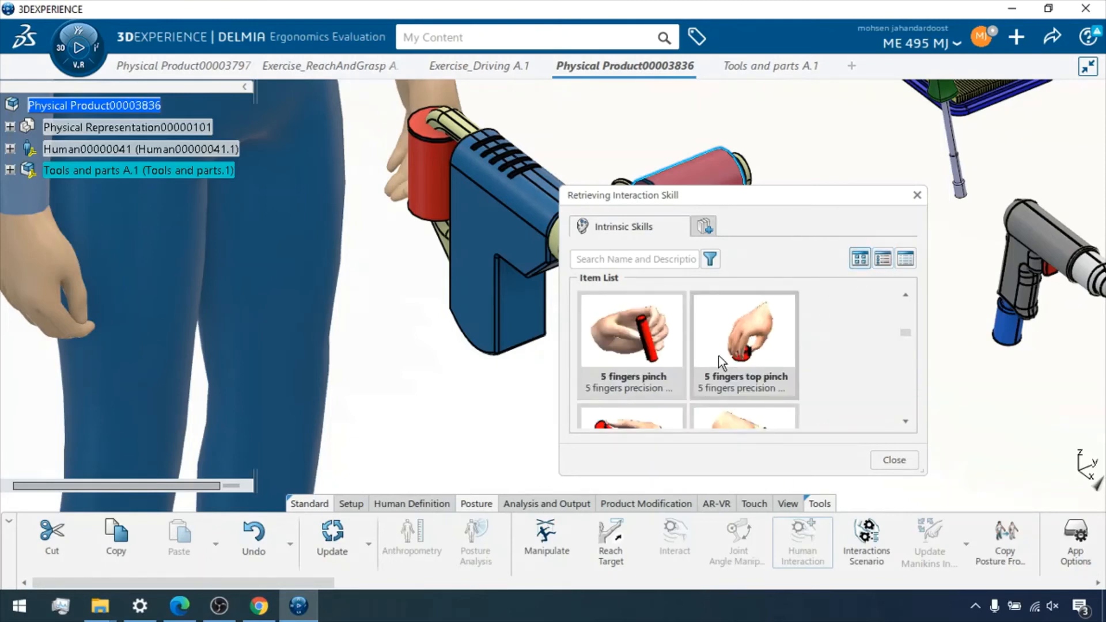
{"action": "scroll", "coordinate": [717, 355], "scroll_direction": "down", "scroll_amount": 2}
{"action": "scroll", "coordinate": [739, 355], "scroll_direction": "up", "scroll_amount": 1}
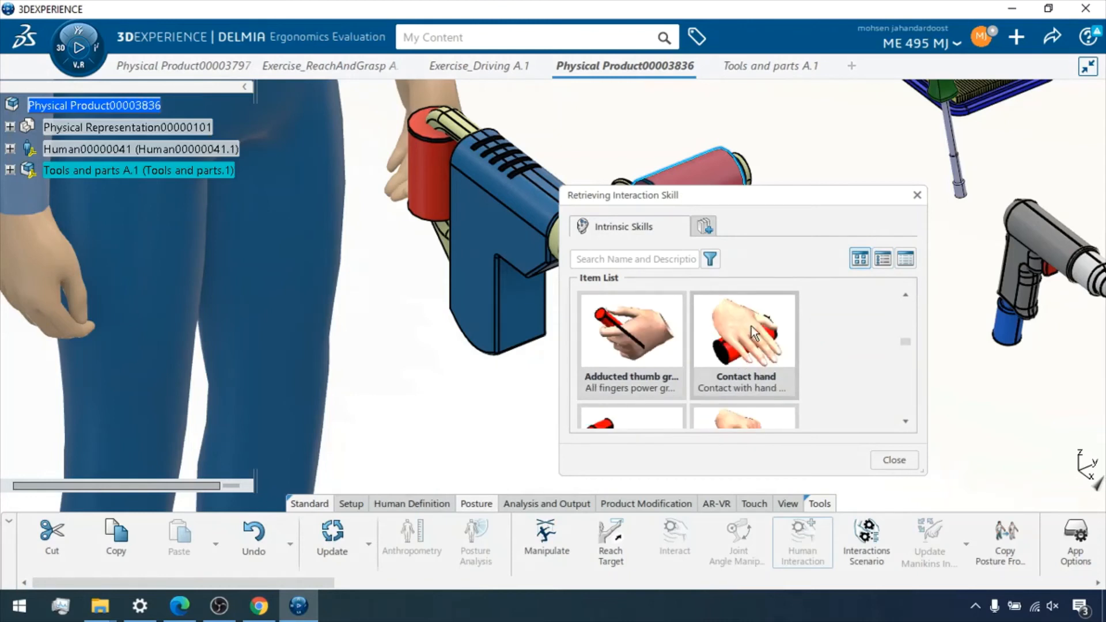
{"action": "scroll", "coordinate": [754, 354], "scroll_direction": "down", "scroll_amount": 1}
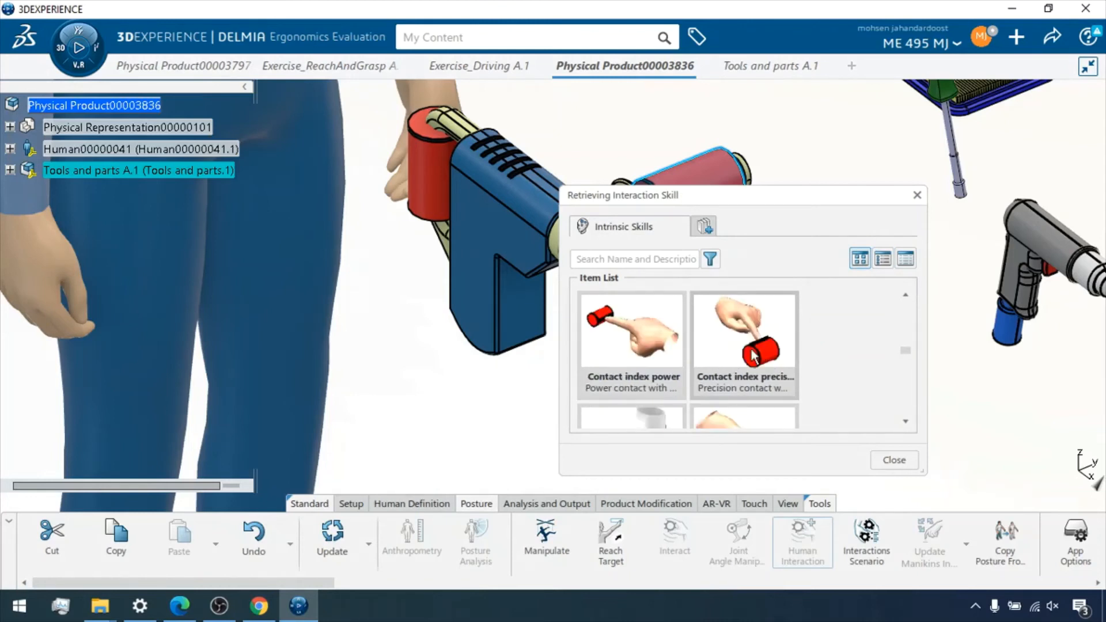
{"action": "scroll", "coordinate": [751, 350], "scroll_direction": "down", "scroll_amount": 2}
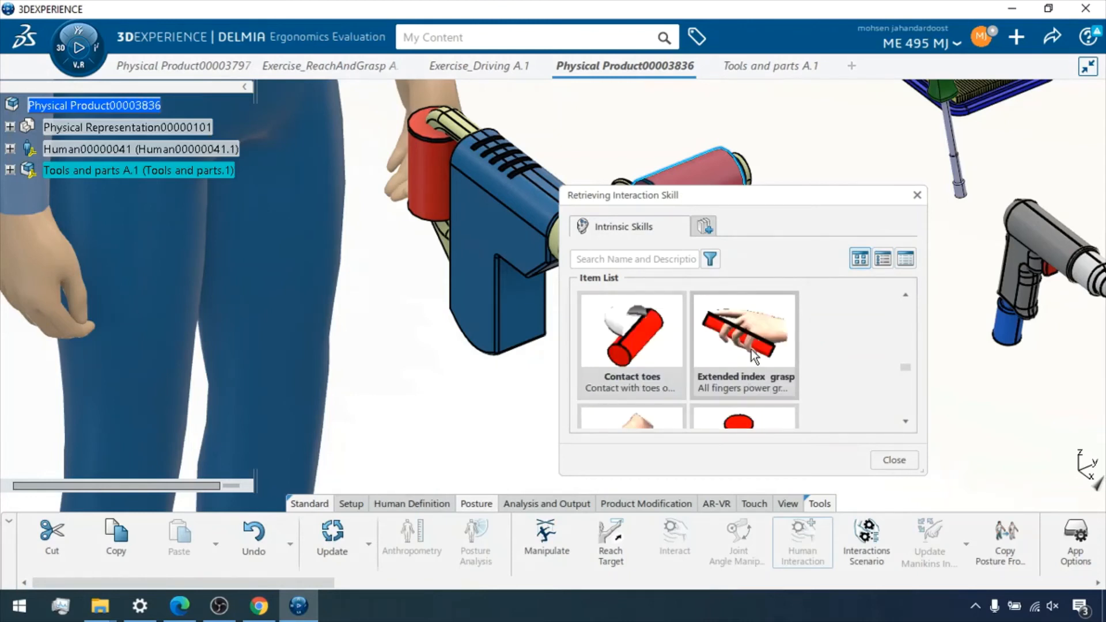
{"action": "scroll", "coordinate": [751, 349], "scroll_direction": "down", "scroll_amount": 1}
{"action": "scroll", "coordinate": [748, 399], "scroll_direction": "down", "scroll_amount": 1}
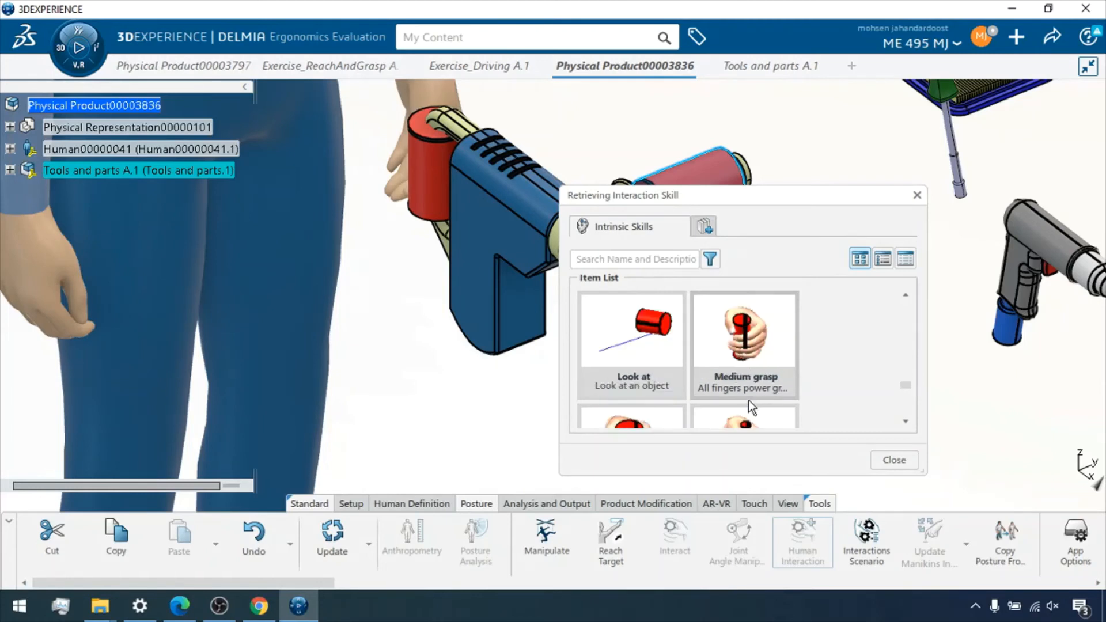
{"action": "left_click", "coordinate": [753, 343]}
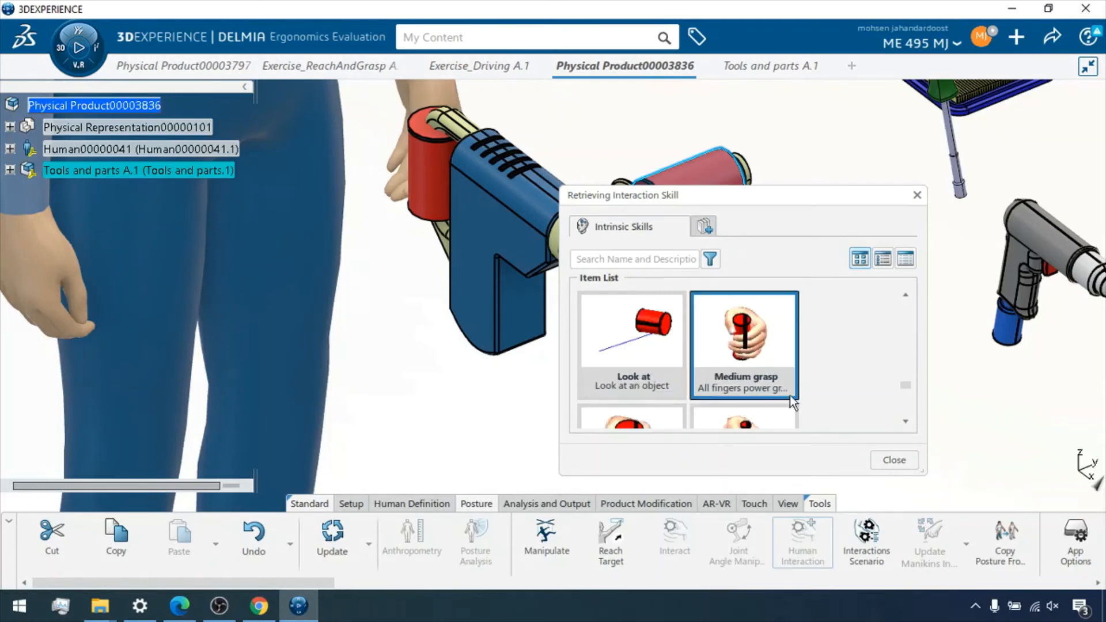
- Close the skill catalogue and add the side-handle interface to the interaction with Medium grasp on the Right side
{"action": "left_click", "coordinate": [892, 460]}
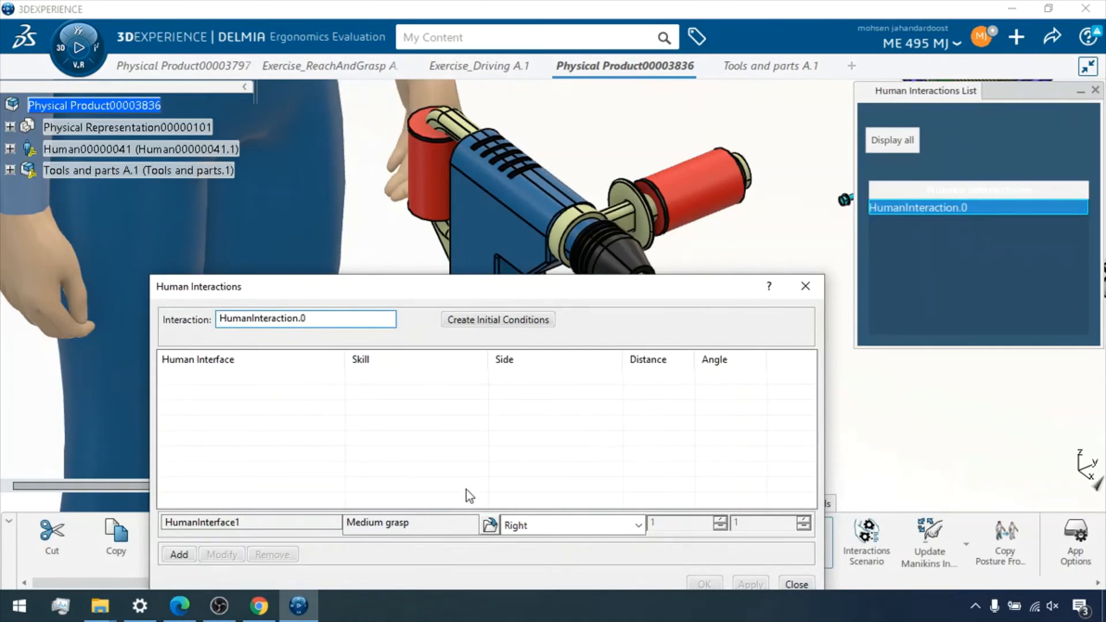
{"action": "left_click", "coordinate": [179, 554]}
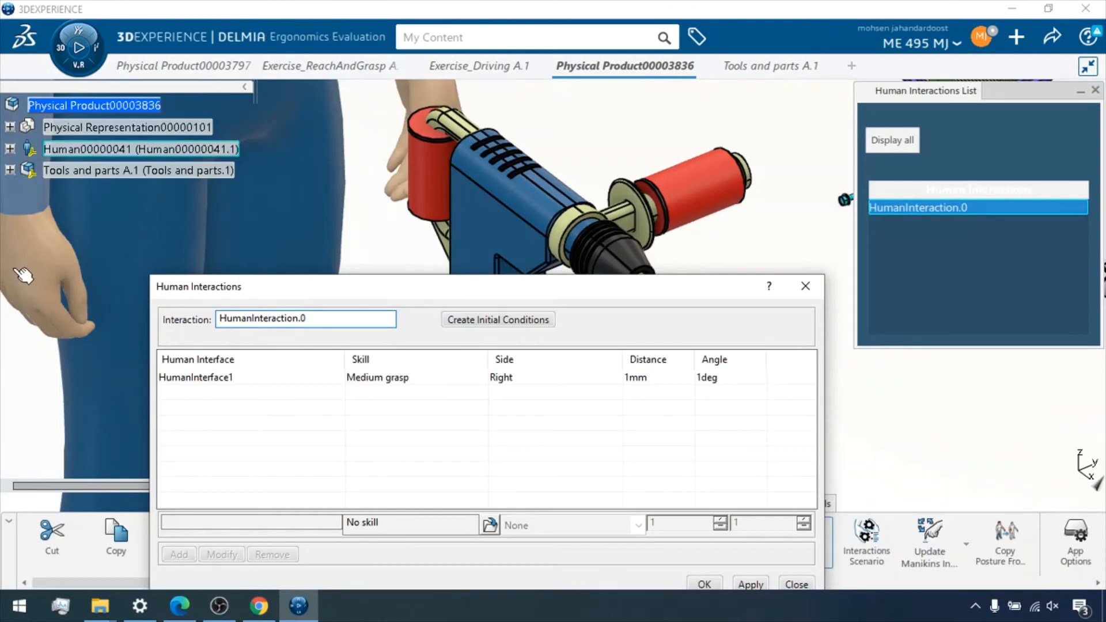
- Try to add the drill's rear-grip interface to the interaction with Medium grasp on the Right side
{"action": "left_click", "coordinate": [437, 176]}
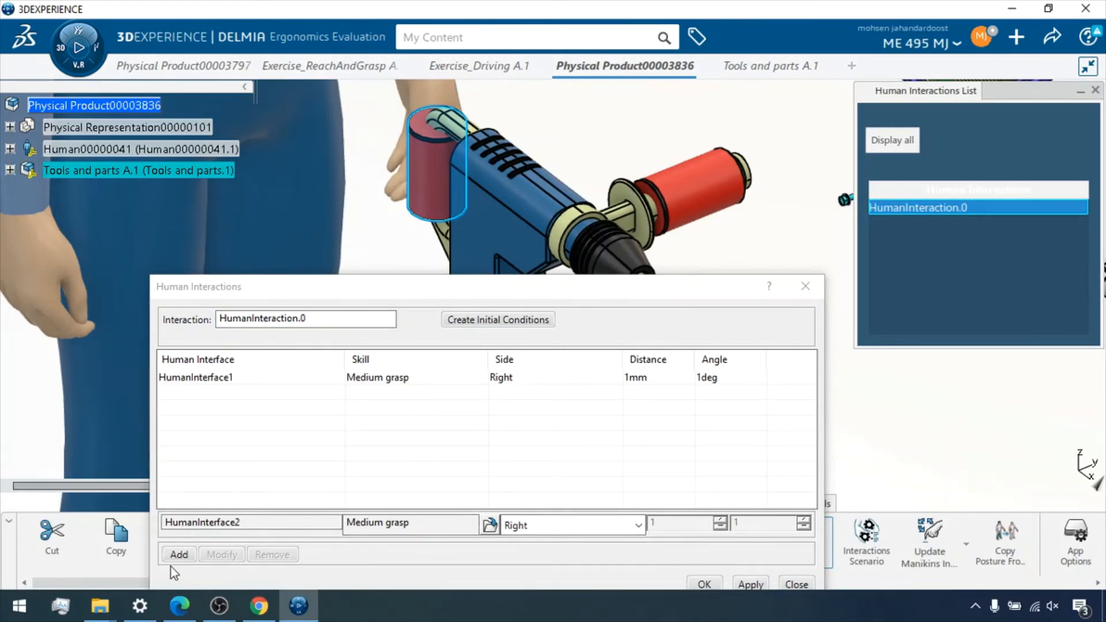
{"action": "left_click", "coordinate": [179, 554]}
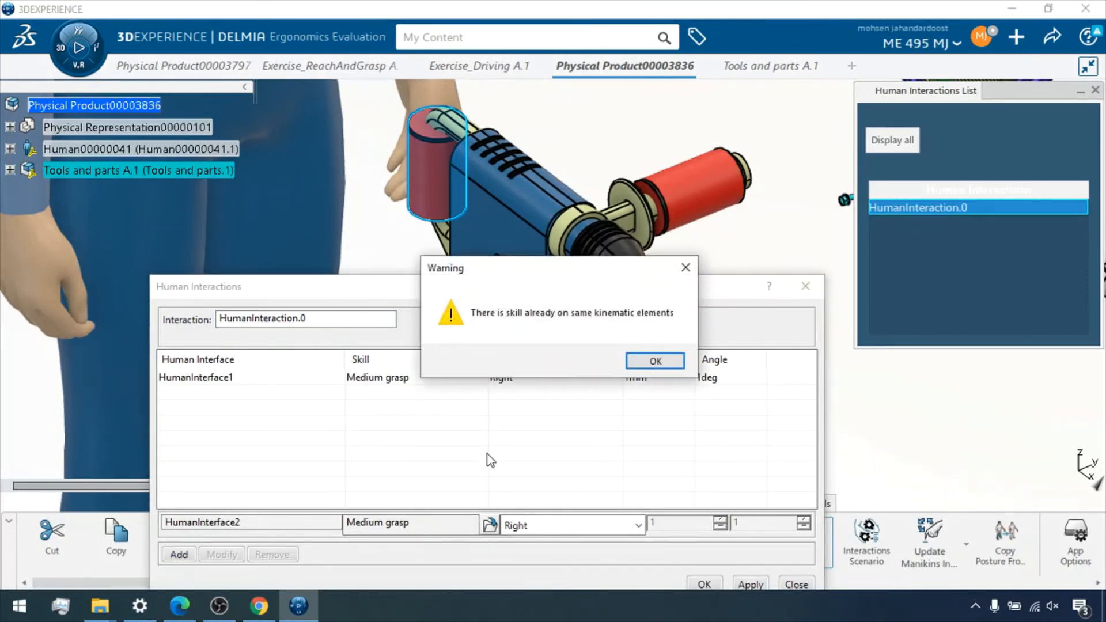
{"action": "left_click", "coordinate": [651, 363]}
- Change the side-handle entry's side to Left and add the rear-grip interface with Medium grasp on the Right side
{"action": "left_click", "coordinate": [503, 379]}
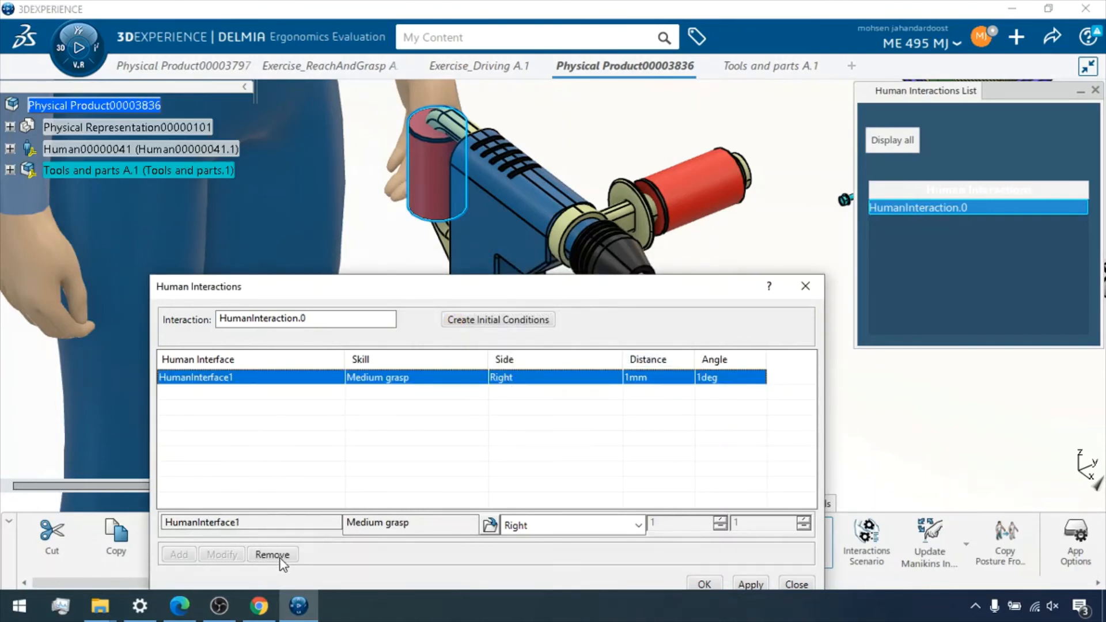
{"action": "left_click", "coordinate": [637, 524]}
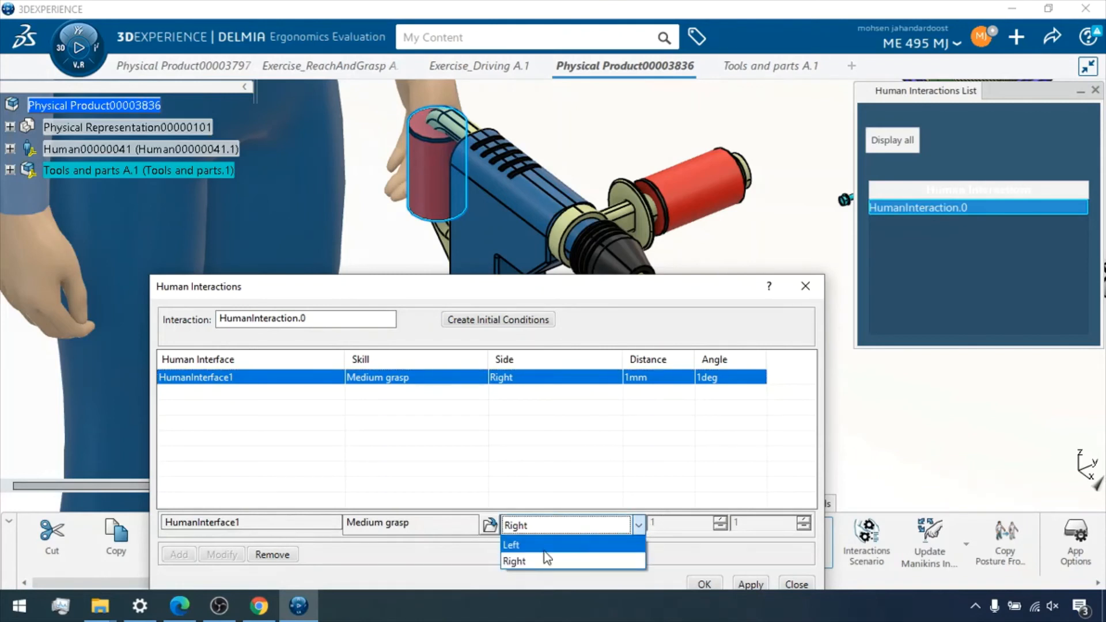
{"action": "left_click", "coordinate": [542, 549]}
{"action": "left_click", "coordinate": [221, 554]}
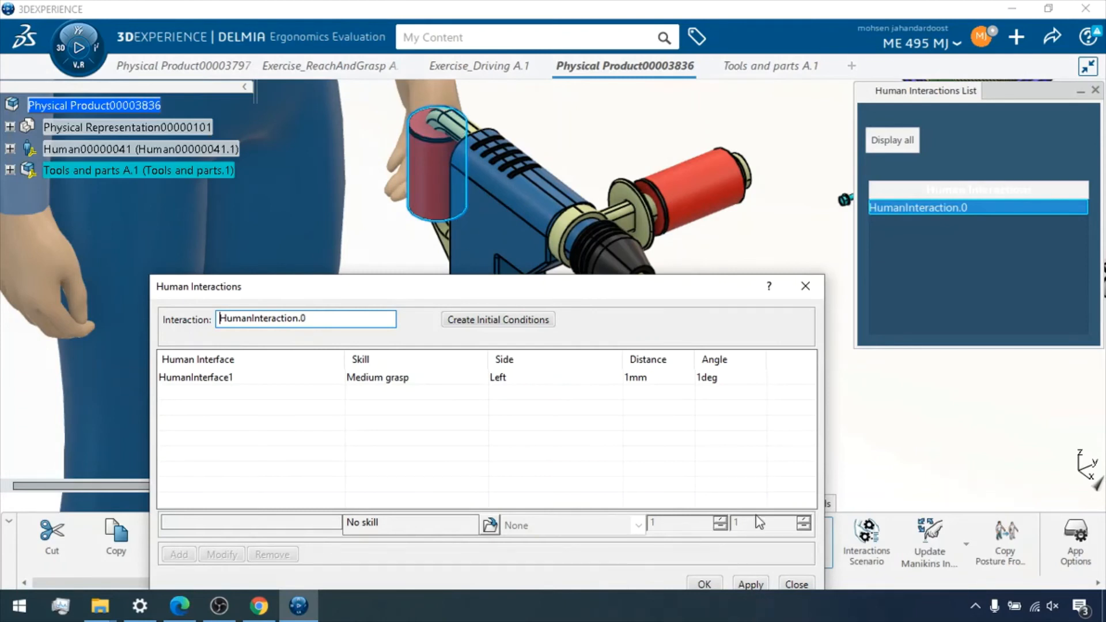
{"action": "left_click", "coordinate": [441, 177]}
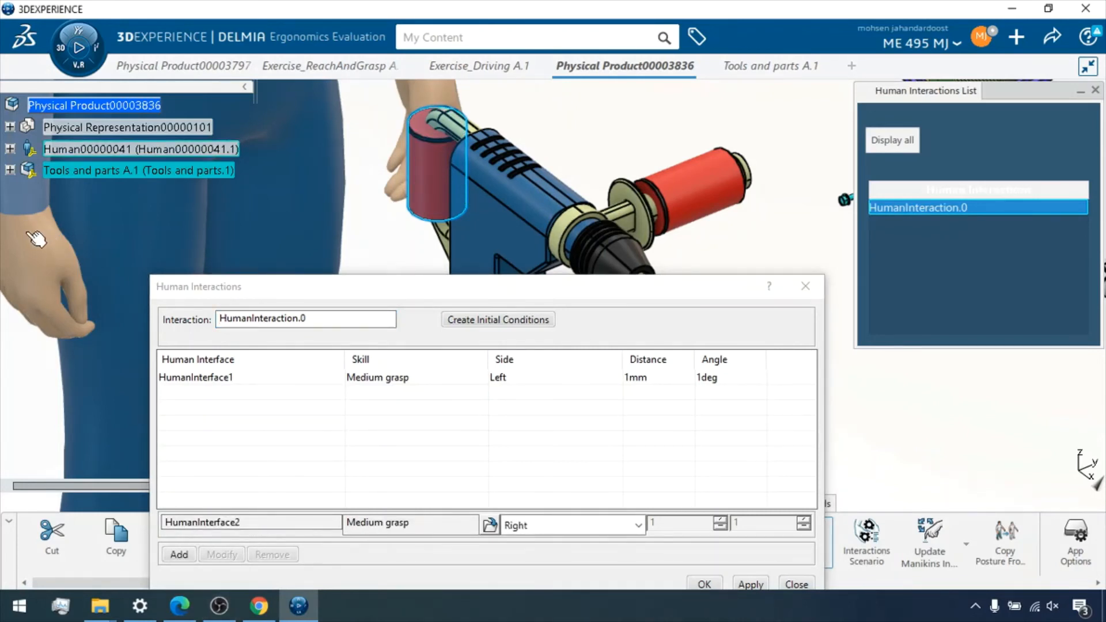
{"action": "left_click", "coordinate": [175, 554]}
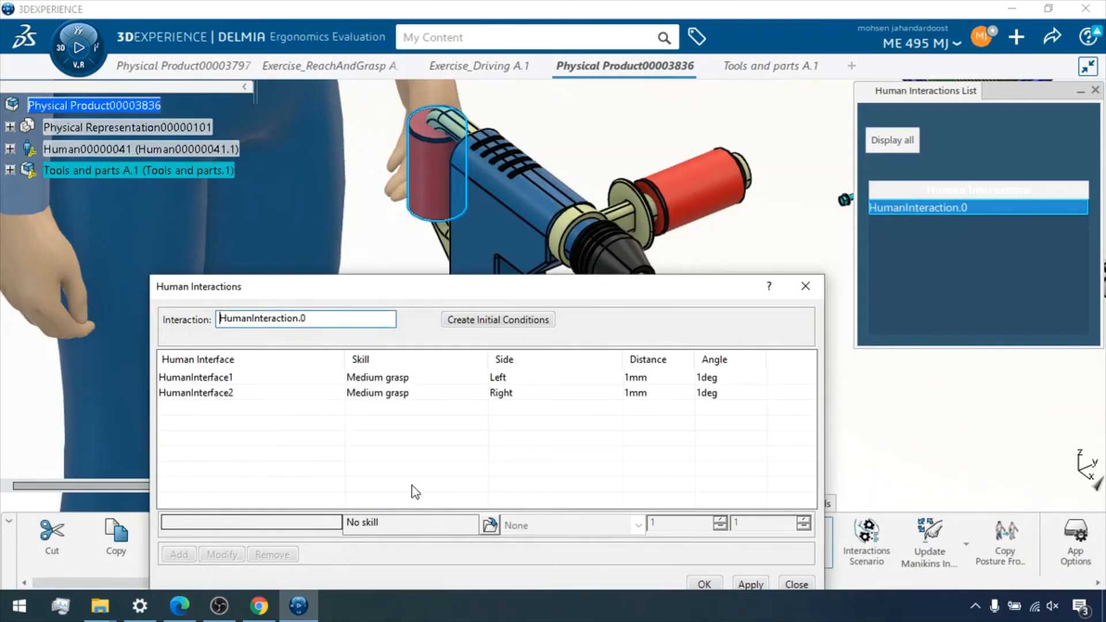
- Create initial conditions for the interaction that store the manikin's full-body posture and its position
{"action": "left_click", "coordinate": [500, 322]}
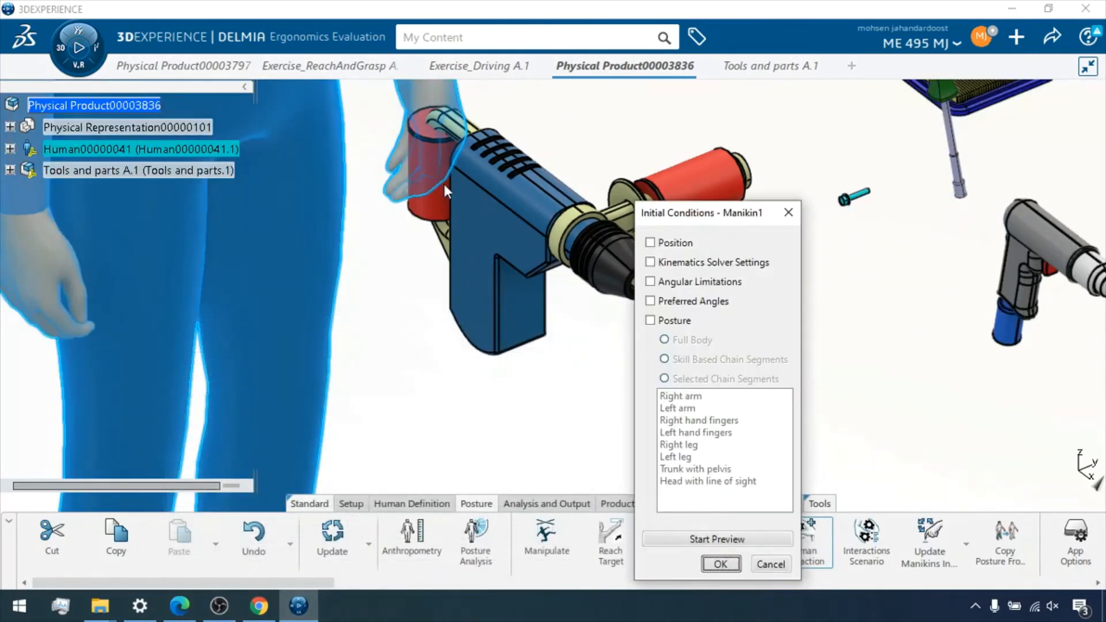
{"action": "left_click_drag", "start_coordinate": [695, 218], "coordinate": [758, 133]}
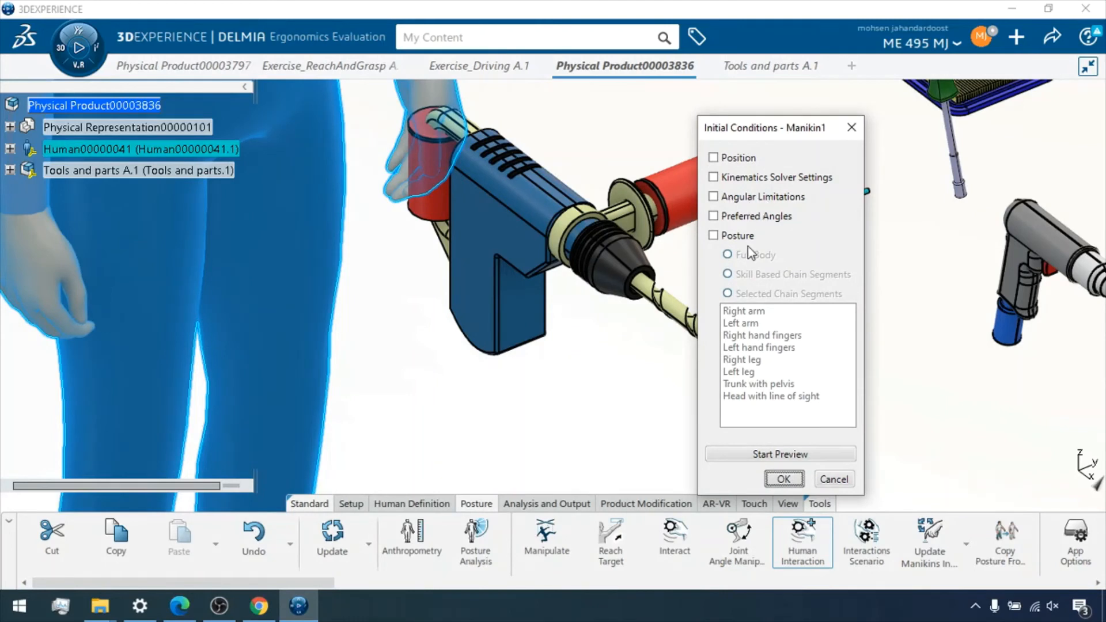
{"action": "left_click", "coordinate": [713, 236]}
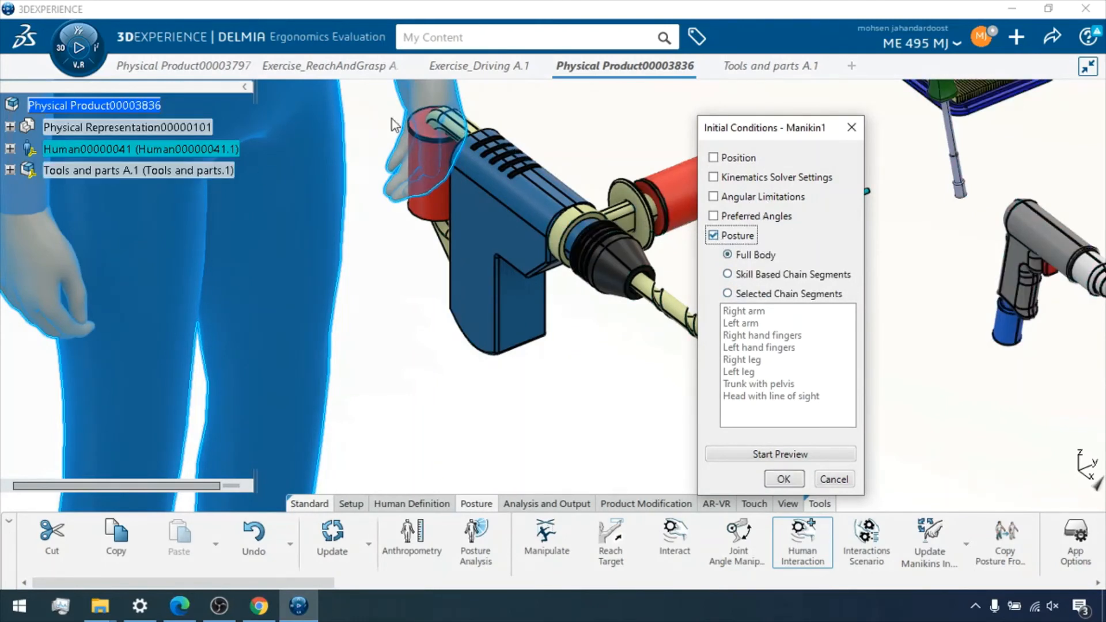
{"action": "middle_click_drag", "start_coordinate": [375, 228], "coordinate": [376, 344]}
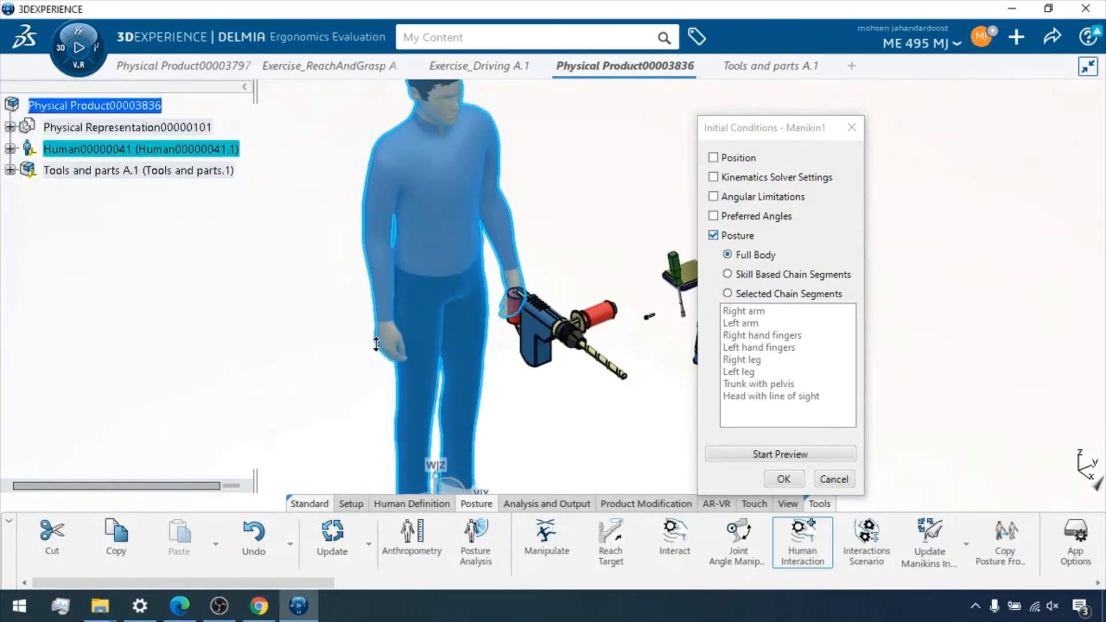
{"action": "middle_click_drag", "start_coordinate": [459, 334], "coordinate": [388, 316]}
{"action": "middle_click_drag", "start_coordinate": [445, 230], "coordinate": [446, 279], "text": "ctrl"}
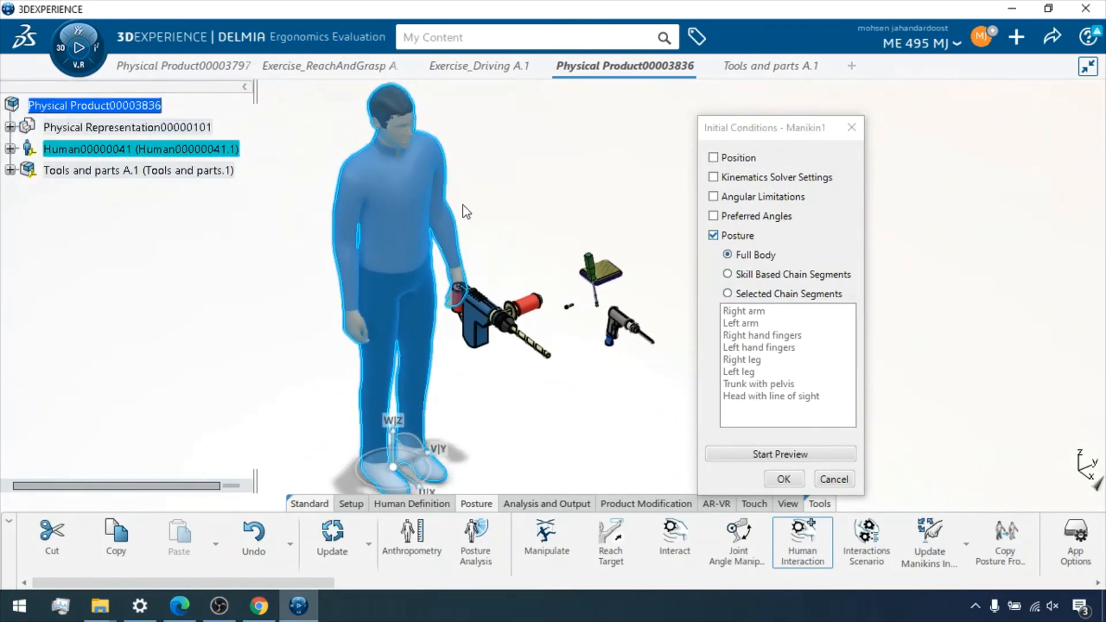
{"action": "middle_click_drag", "start_coordinate": [506, 207], "coordinate": [464, 231]}
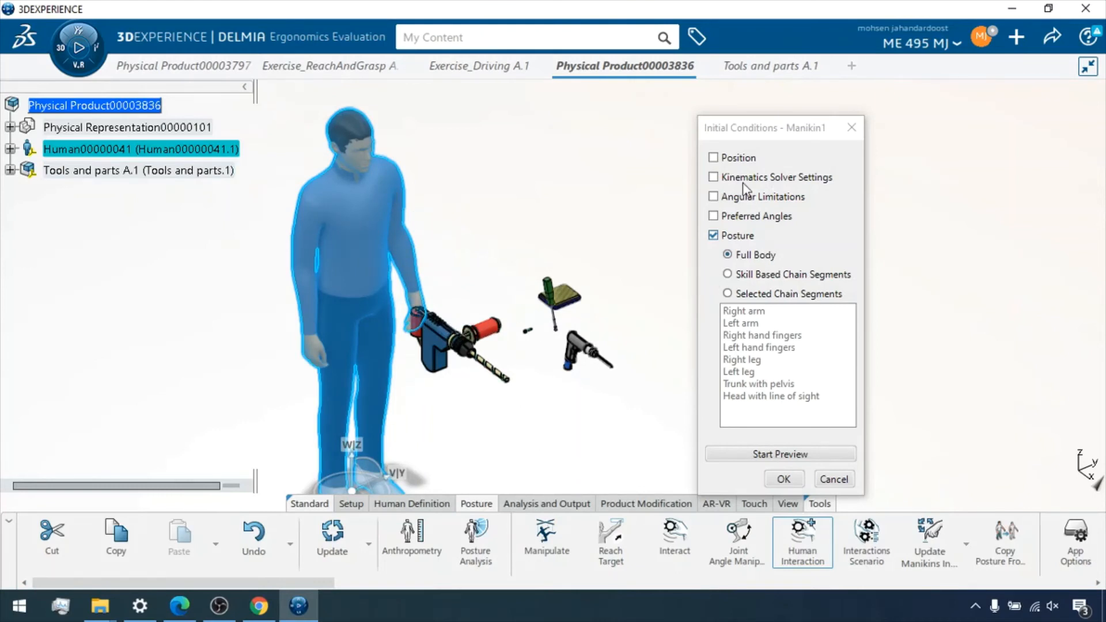
{"action": "left_click", "coordinate": [716, 157]}
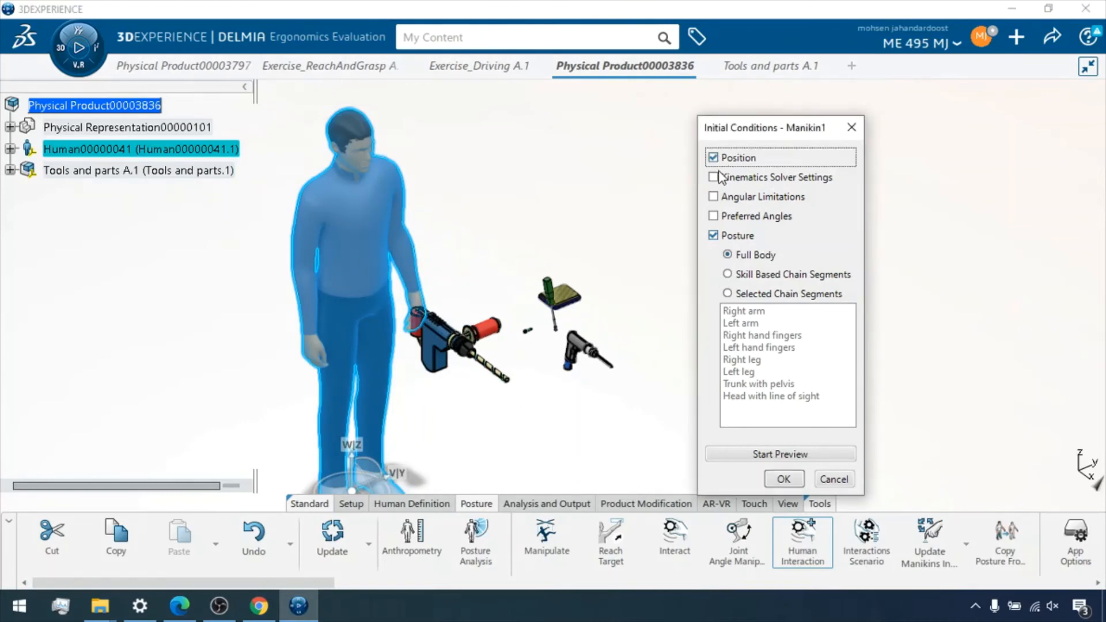
- Include the kinematics solver settings with the Look At behavior aimed at the Left hand, and preview the interaction
{"action": "left_click", "coordinate": [713, 177]}
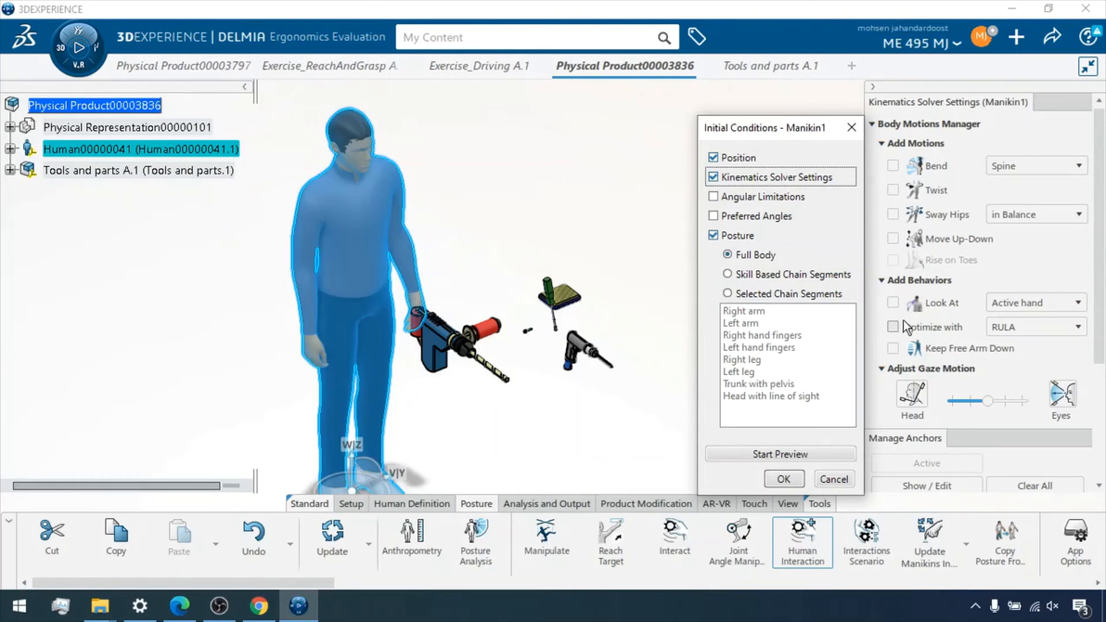
{"action": "left_click", "coordinate": [895, 301]}
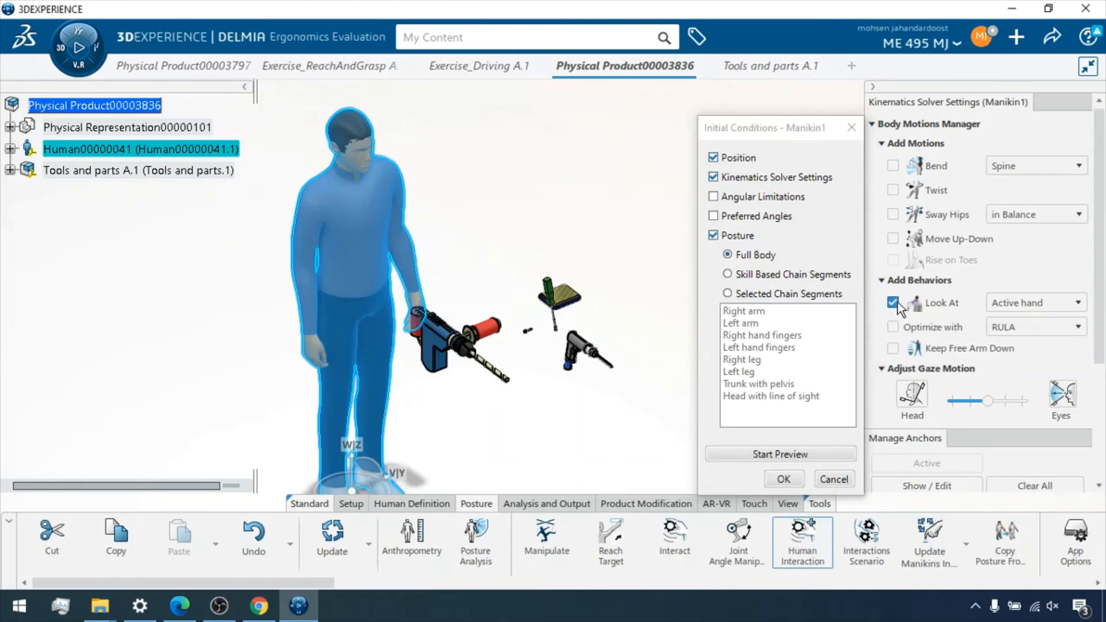
{"action": "left_click", "coordinate": [1037, 305]}
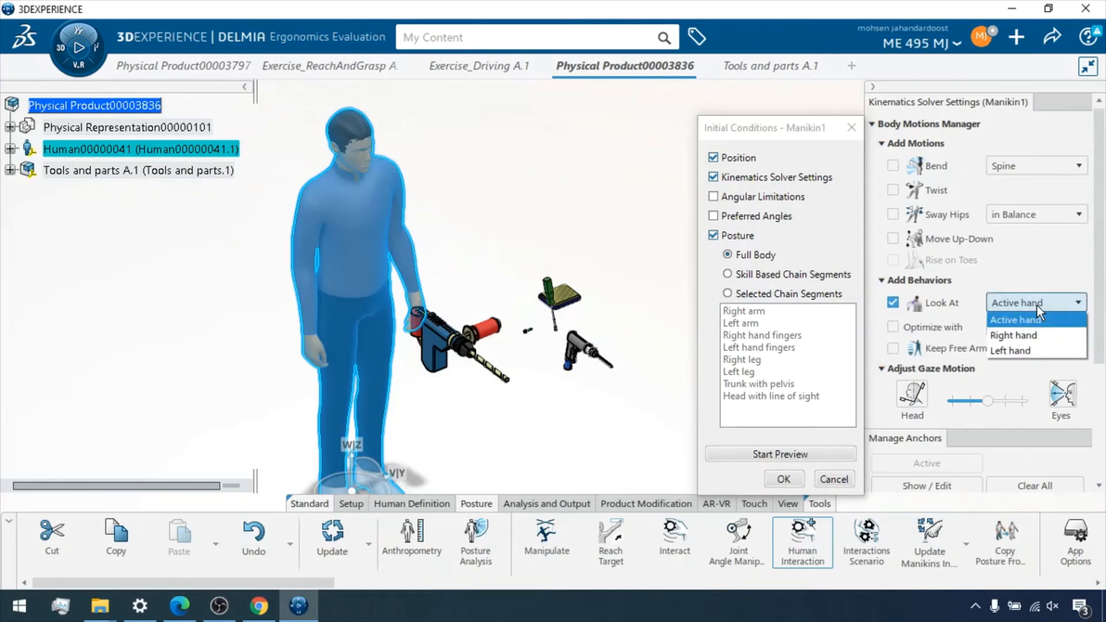
{"action": "left_click", "coordinate": [1031, 349]}
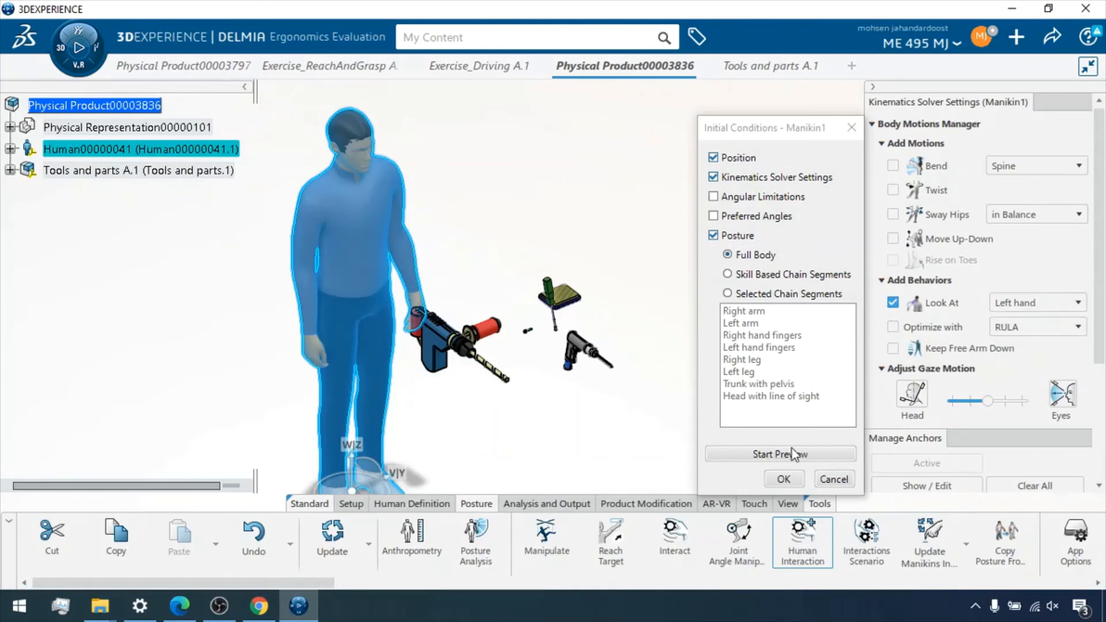
{"action": "left_click", "coordinate": [776, 453]}
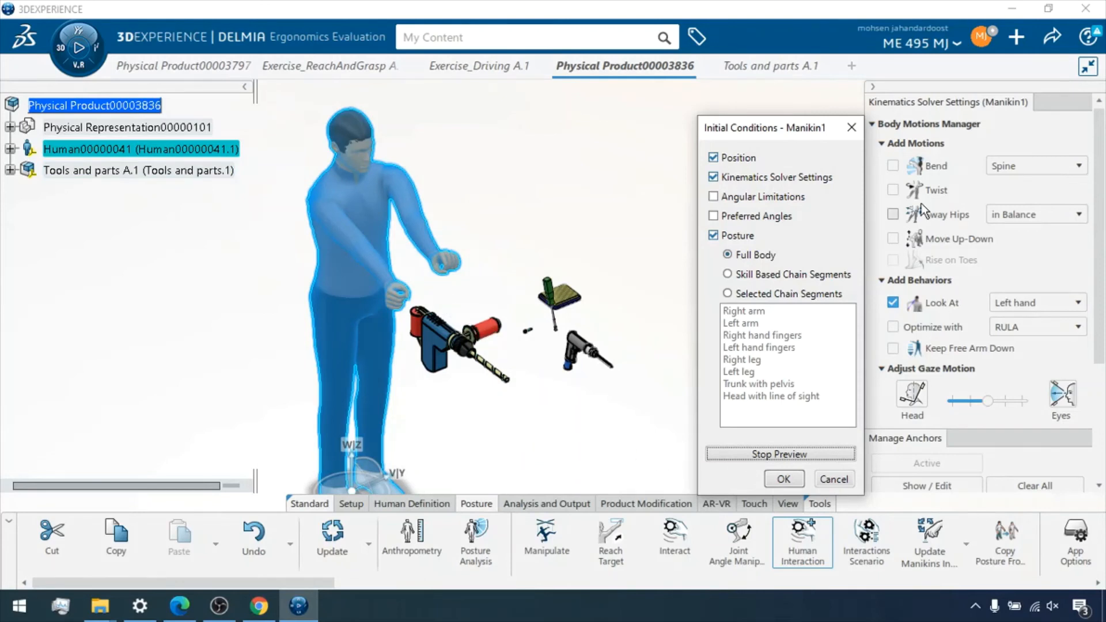
- Enable the Bend motion for Spine and Pelvis in the solver settings and preview the manikin's posture
{"action": "left_click", "coordinate": [892, 167]}
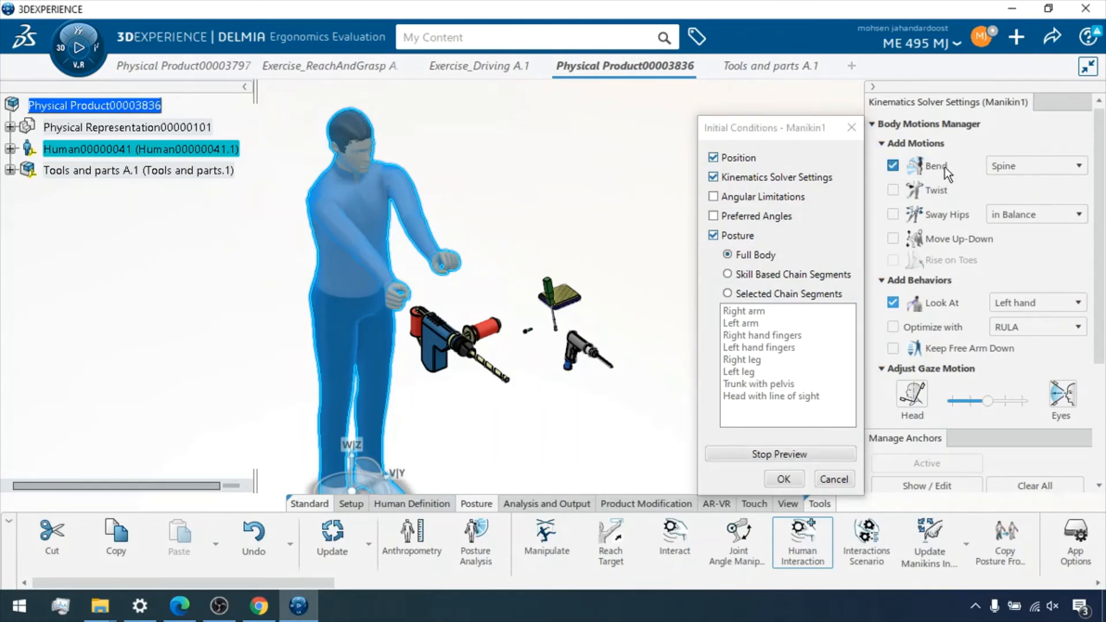
{"action": "left_click", "coordinate": [1029, 167]}
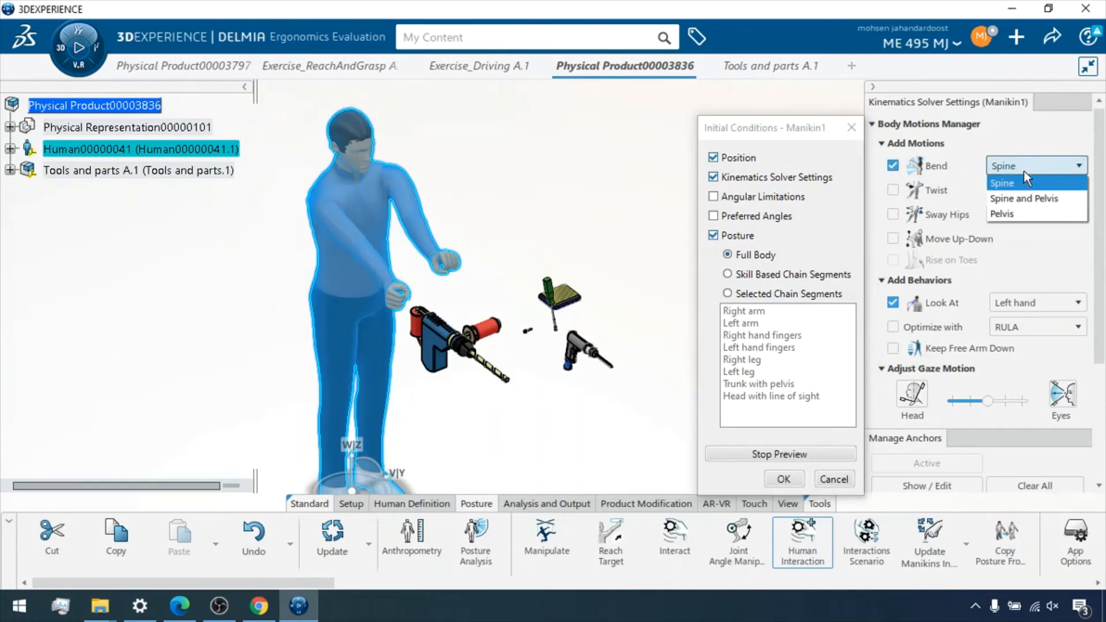
{"action": "left_click", "coordinate": [1026, 198]}
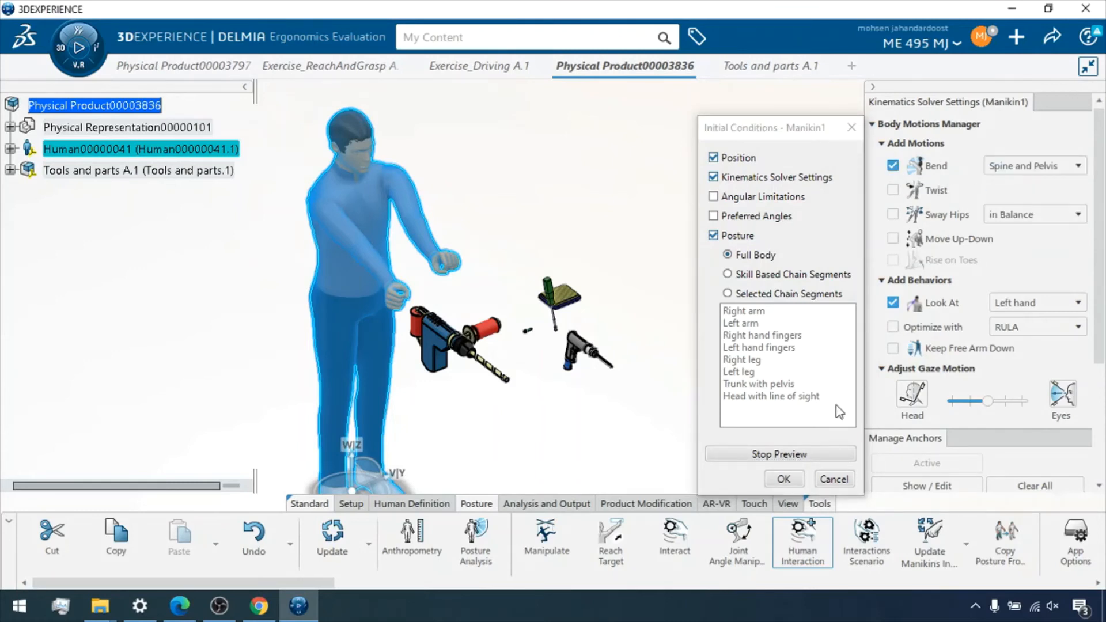
{"action": "left_click", "coordinate": [786, 458]}
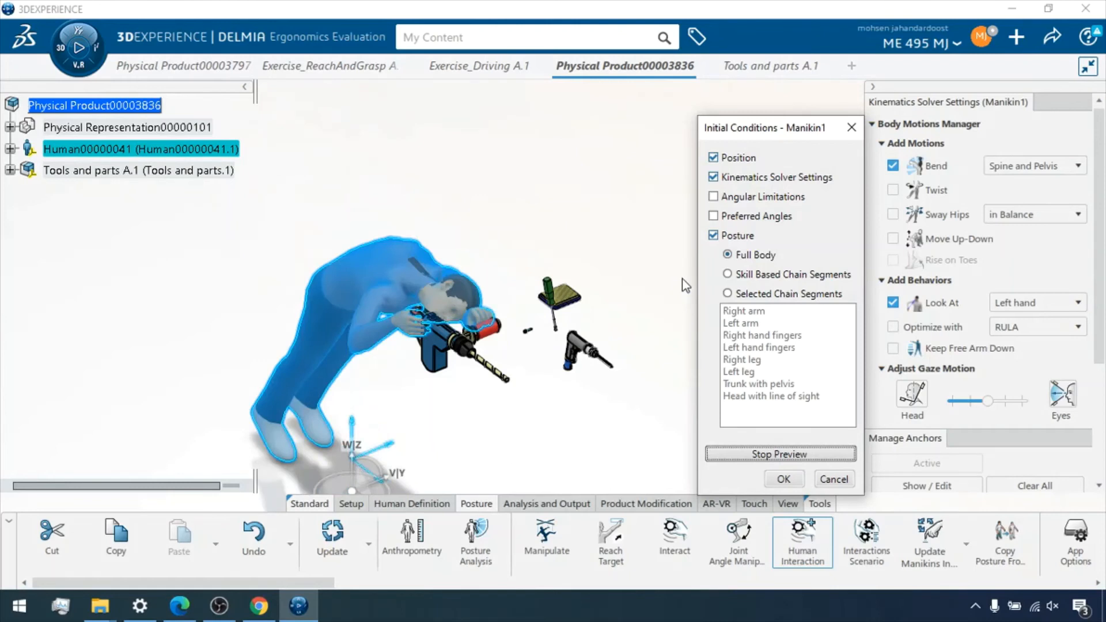
- Limit the Bend motion to Spine, preview the grasp again, and accept the initial conditions and the human interaction
{"action": "left_click", "coordinate": [1018, 171]}
{"action": "left_click", "coordinate": [1013, 184]}
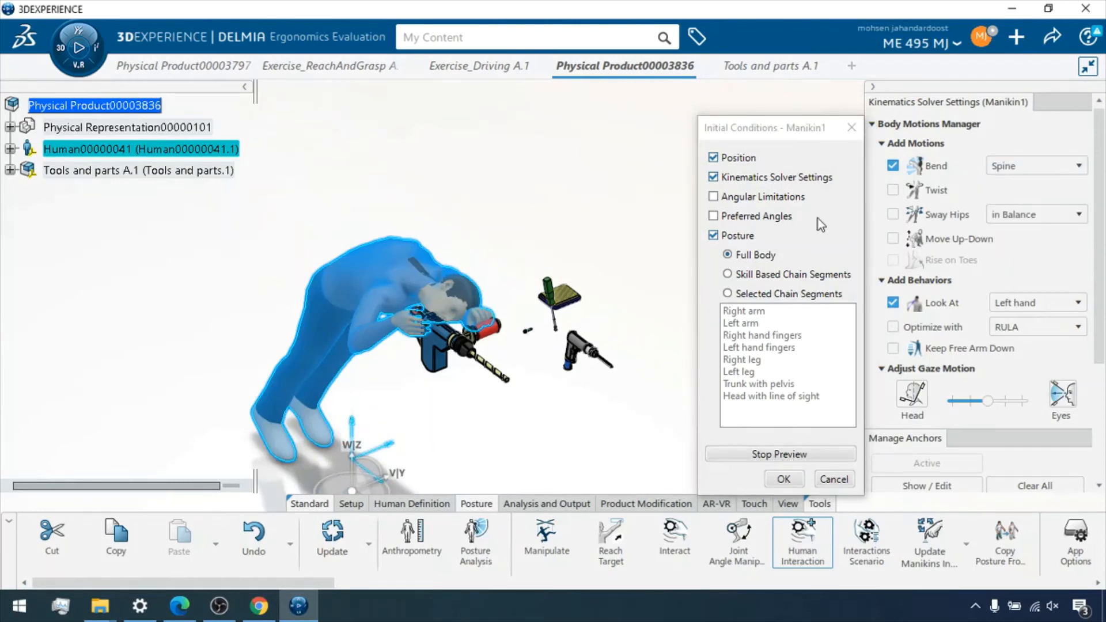
{"action": "left_click", "coordinate": [775, 454]}
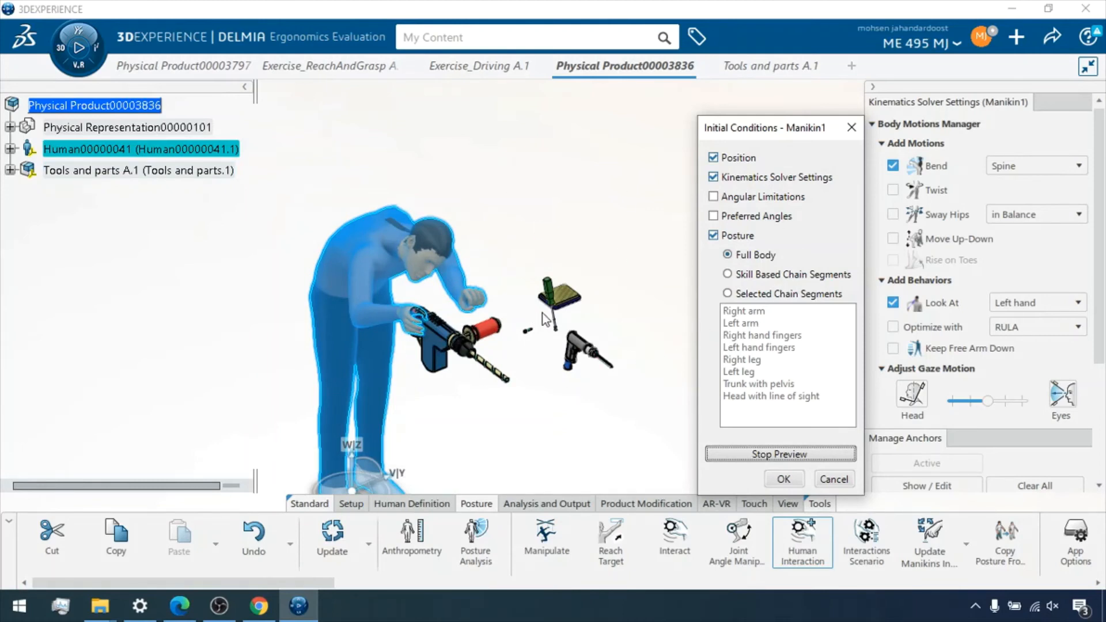
{"action": "left_click", "coordinate": [784, 479]}
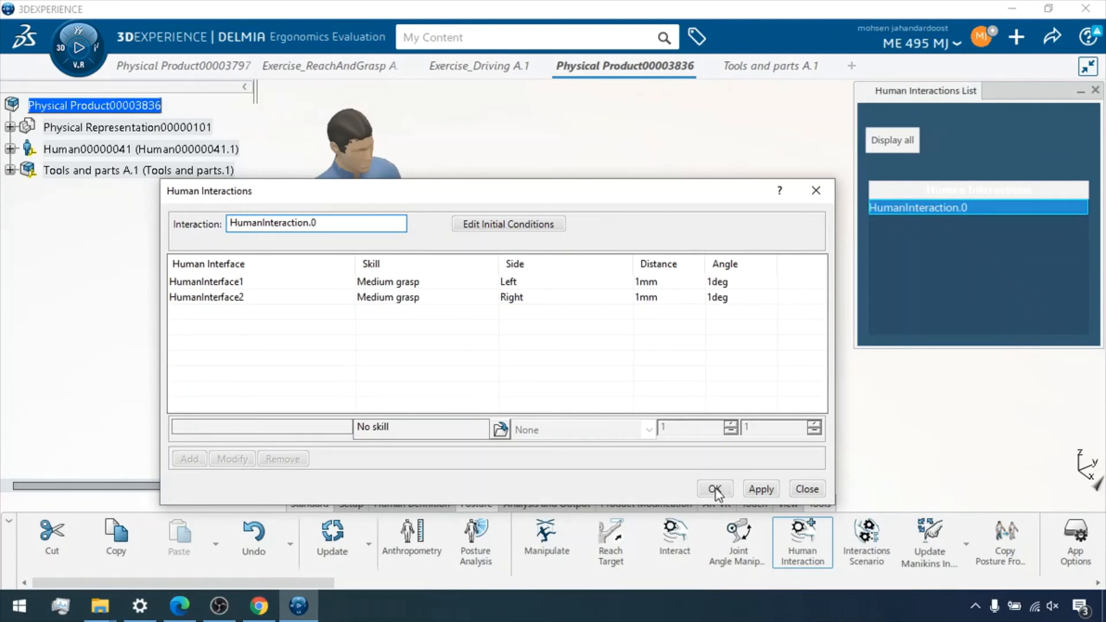
{"action": "left_click", "coordinate": [715, 490]}
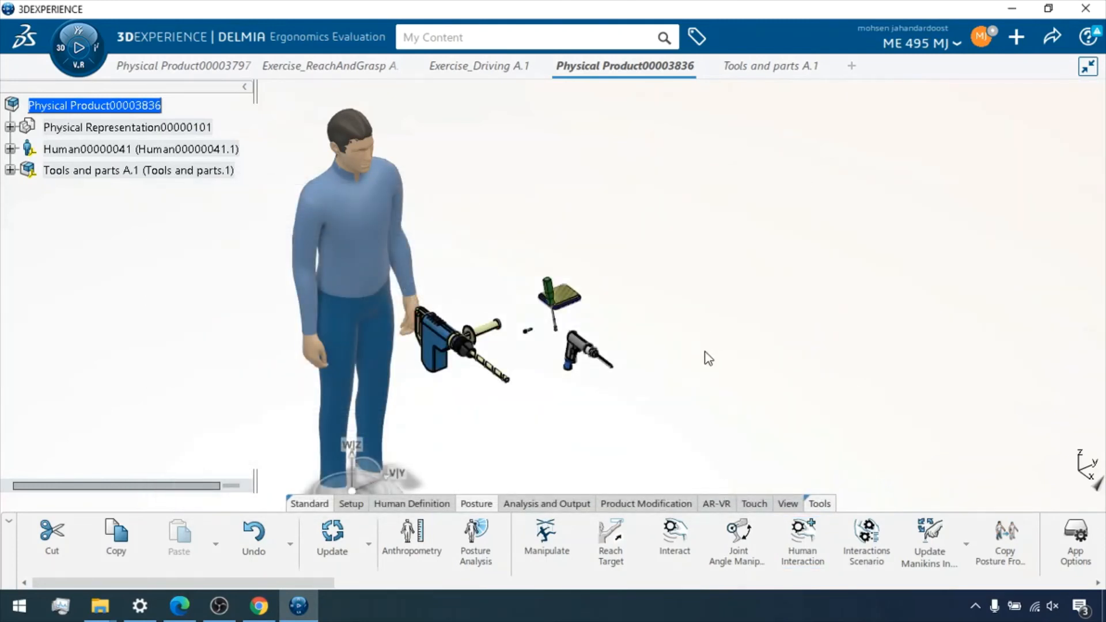
- Look at the manikin and the tools from the front standard view
{"action": "middle_click_drag", "start_coordinate": [708, 357], "coordinate": [749, 326]}
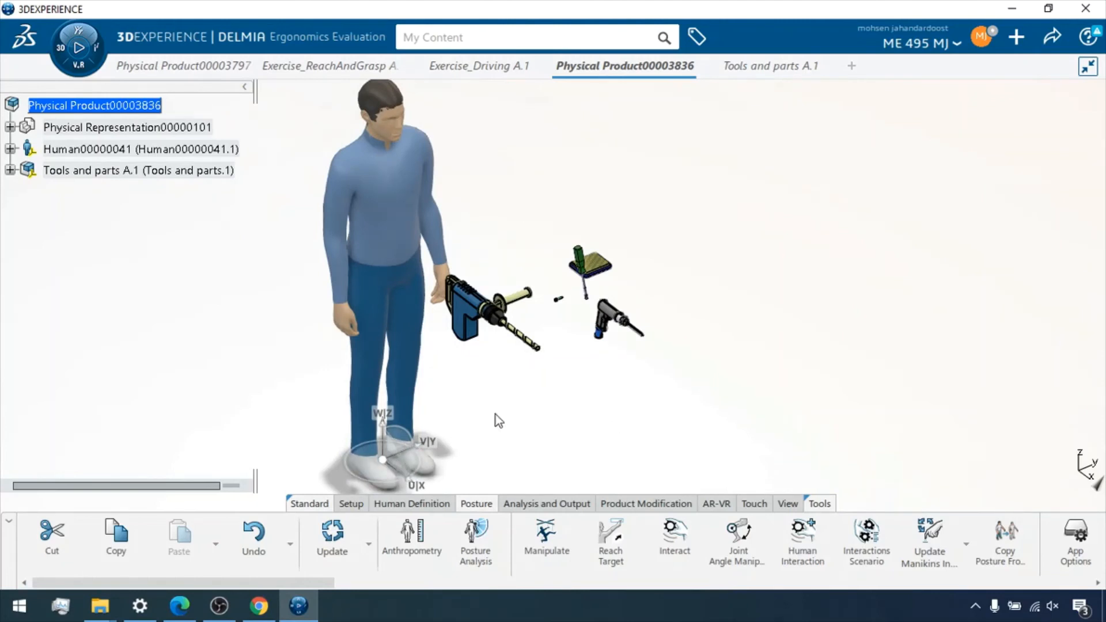
{"action": "middle_click_drag", "start_coordinate": [493, 420], "coordinate": [494, 366]}
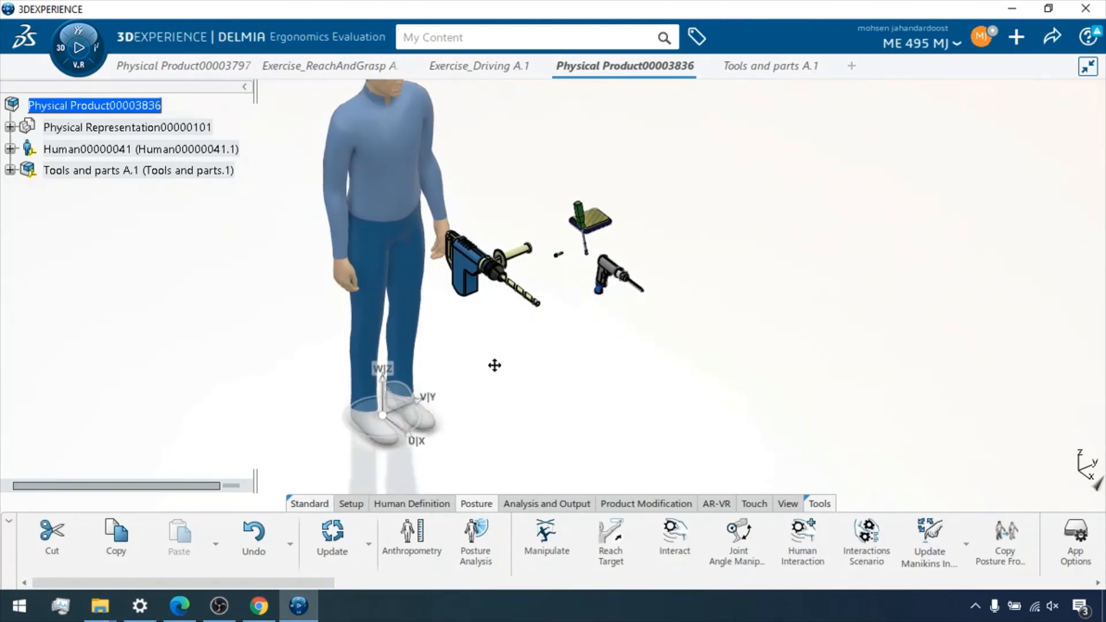
{"action": "left_click", "coordinate": [779, 505]}
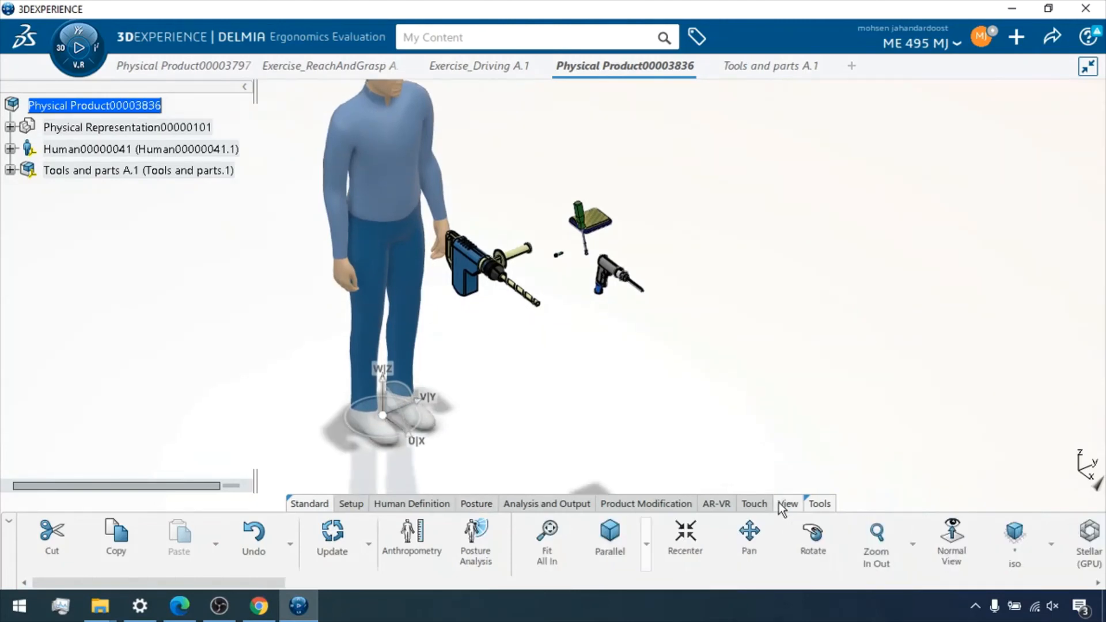
{"action": "left_click", "coordinate": [1052, 544]}
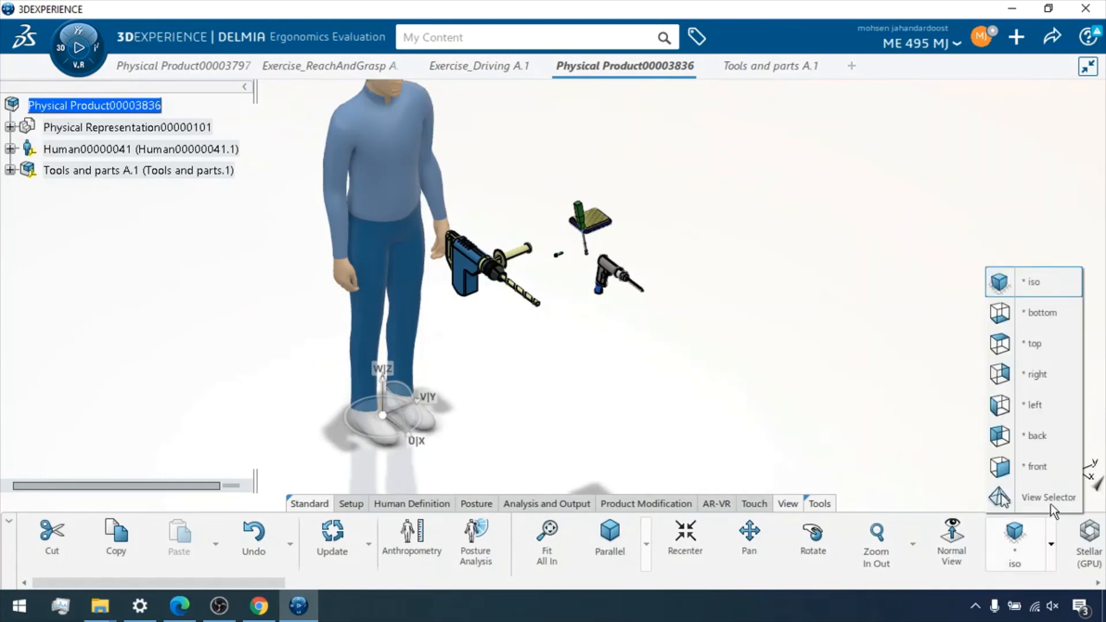
{"action": "left_click", "coordinate": [1035, 471]}
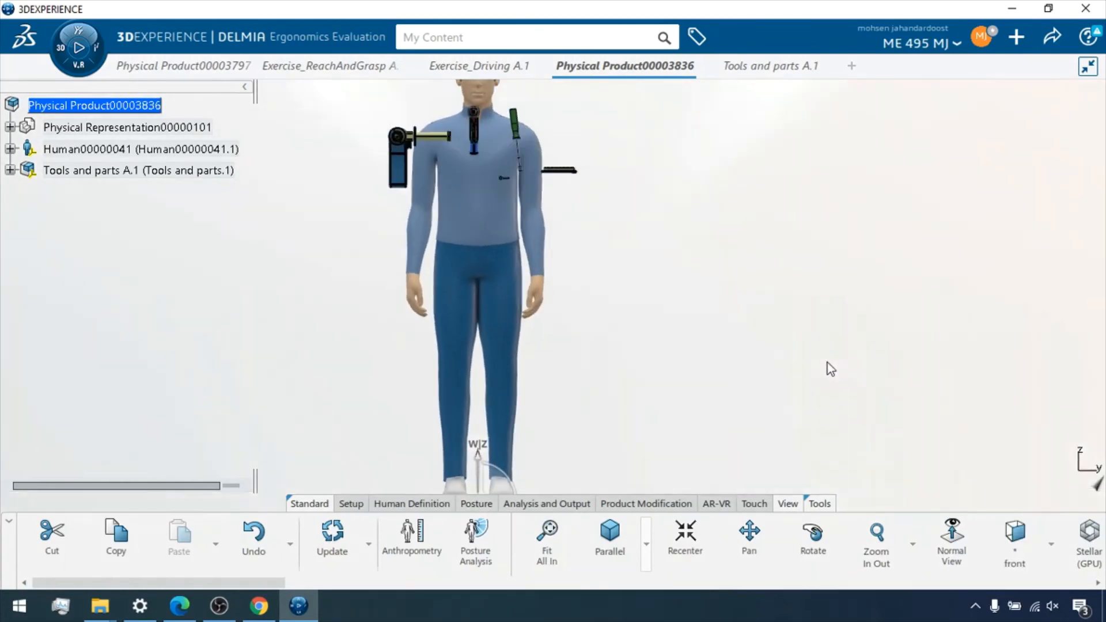
{"action": "mouse_move", "coordinate": [650, 298]}
{"action": "middle_mouse_down"}
{"action": "mouse_move", "coordinate": [662, 269]}
{"action": "mouse_move", "coordinate": [665, 283]}
{"action": "middle_mouse_up"}
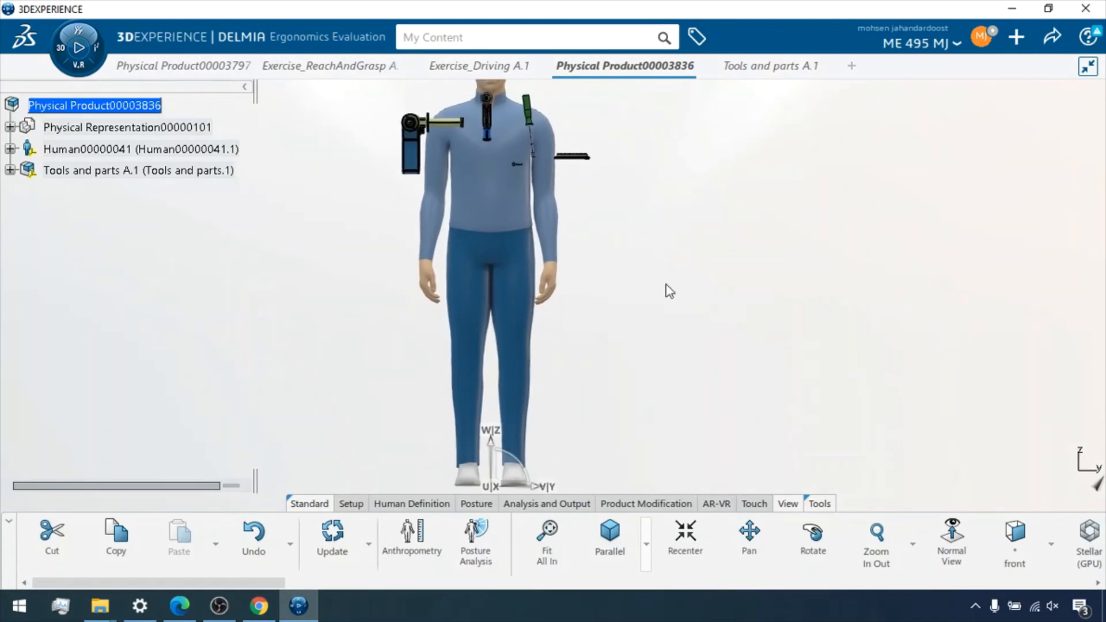
- Try to move the manikin toward the drills along the robot's X axis in the right standard view
{"action": "left_click", "coordinate": [1050, 545]}
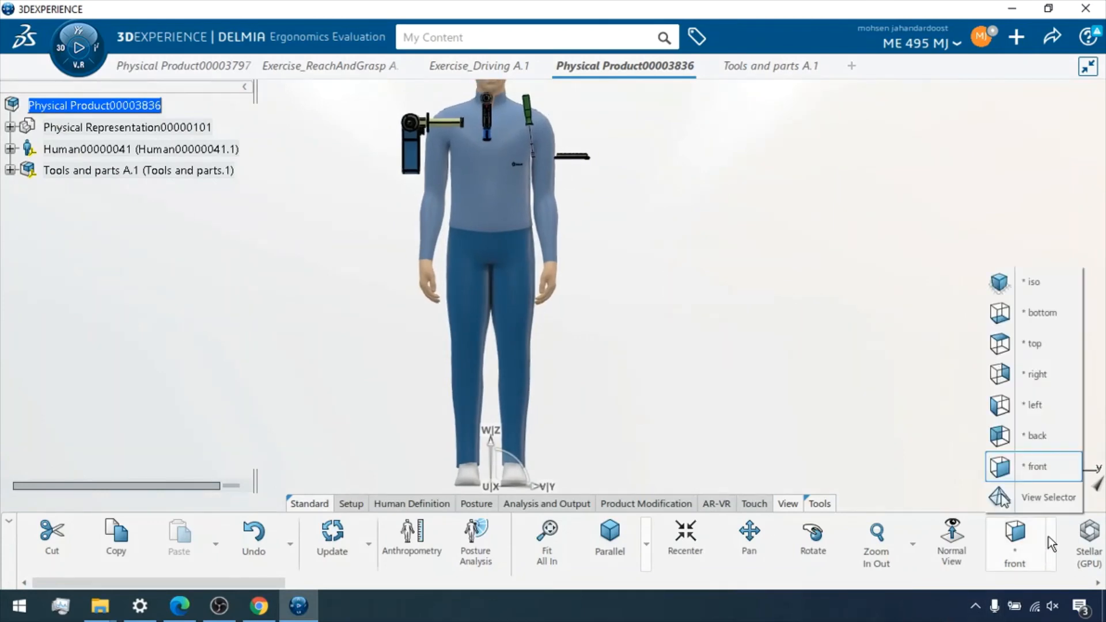
{"action": "left_click", "coordinate": [1049, 374]}
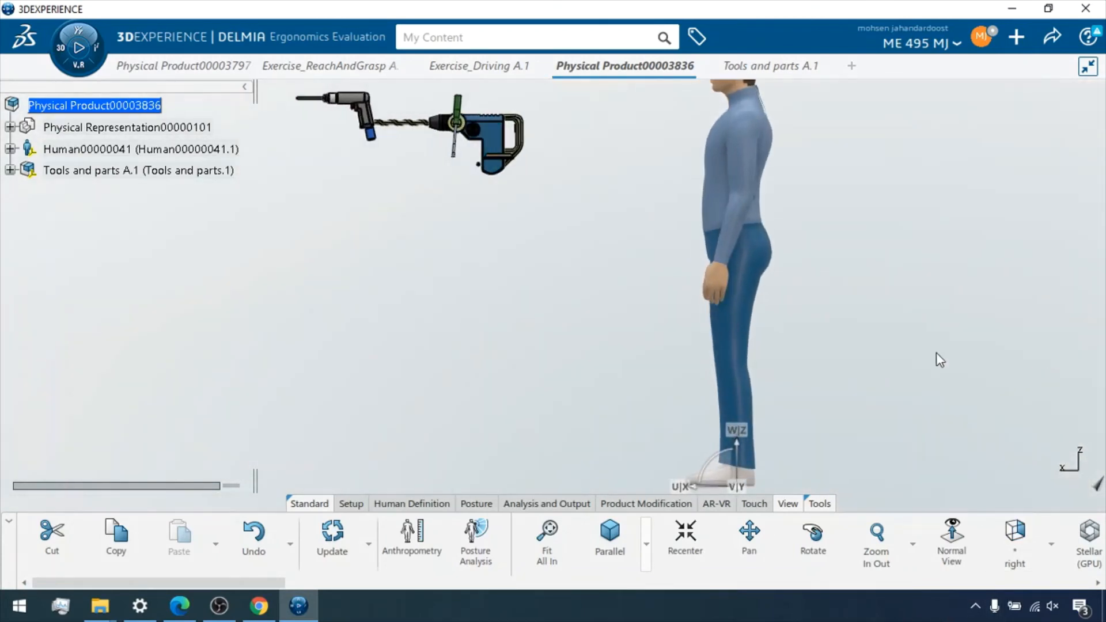
{"action": "middle_click_drag", "start_coordinate": [585, 247], "coordinate": [576, 226]}
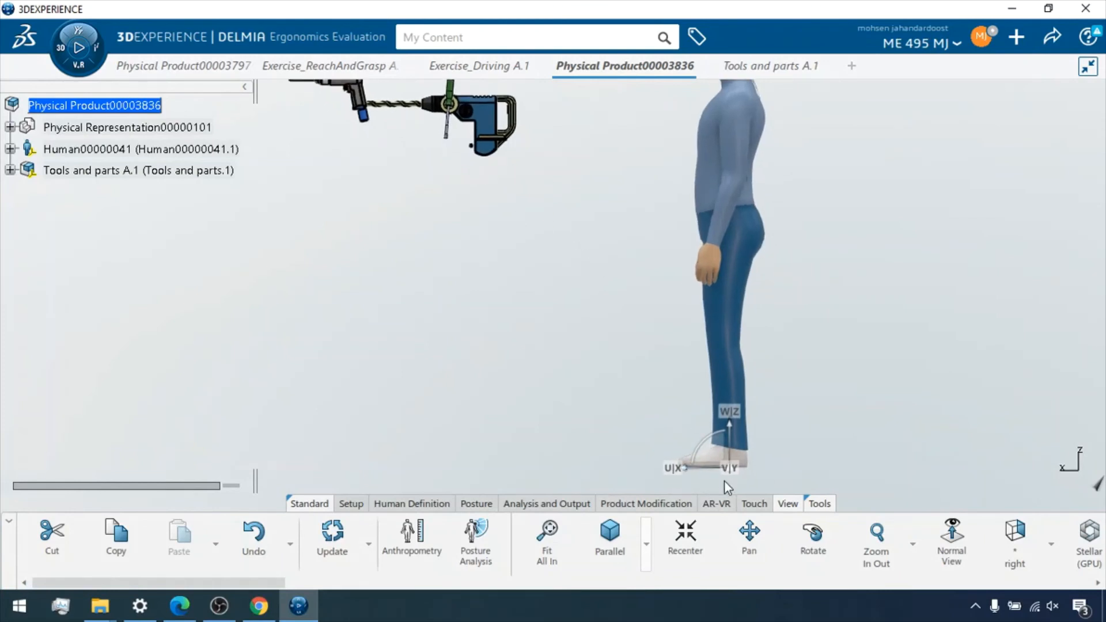
{"action": "left_click_drag", "start_coordinate": [695, 467], "coordinate": [659, 466]}
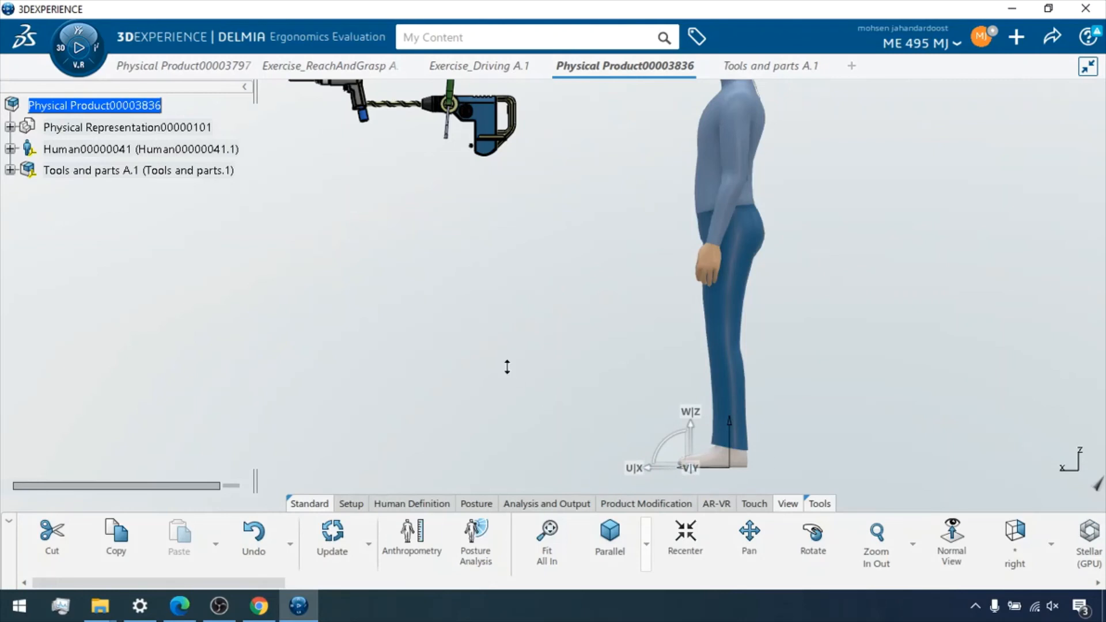
{"action": "scroll", "coordinate": [548, 337], "scroll_direction": "down", "scroll_amount": 3}
{"action": "middle_click_drag", "start_coordinate": [548, 337], "coordinate": [723, 420]}
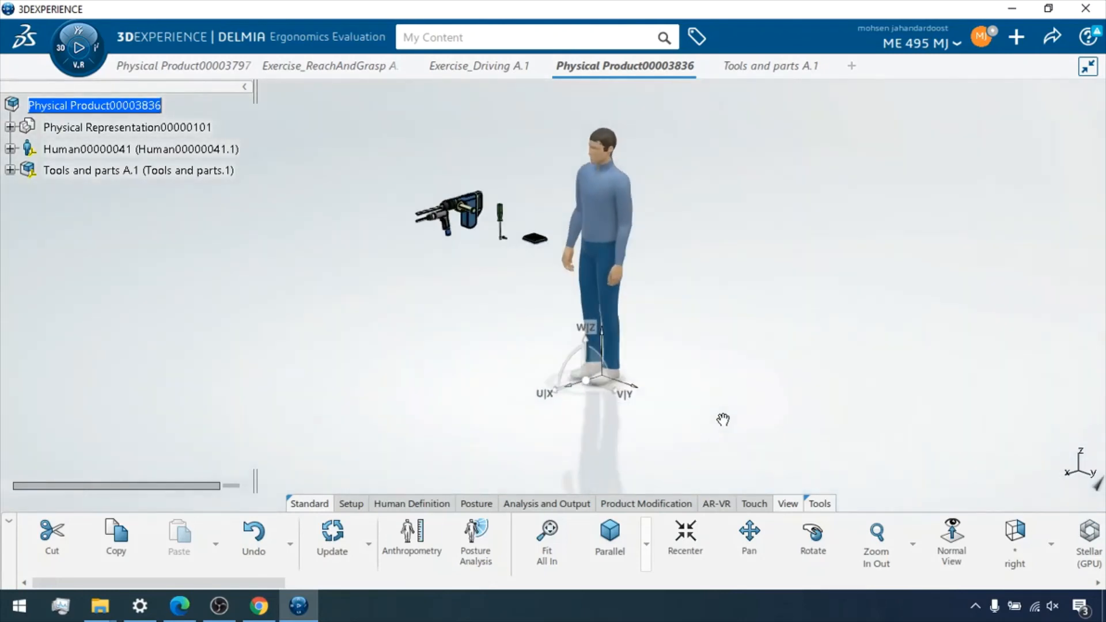
- Snap the robot back to the manikin's feet and try the X-axis move again from the right view
{"action": "left_click_drag", "start_coordinate": [585, 383], "coordinate": [609, 374]}
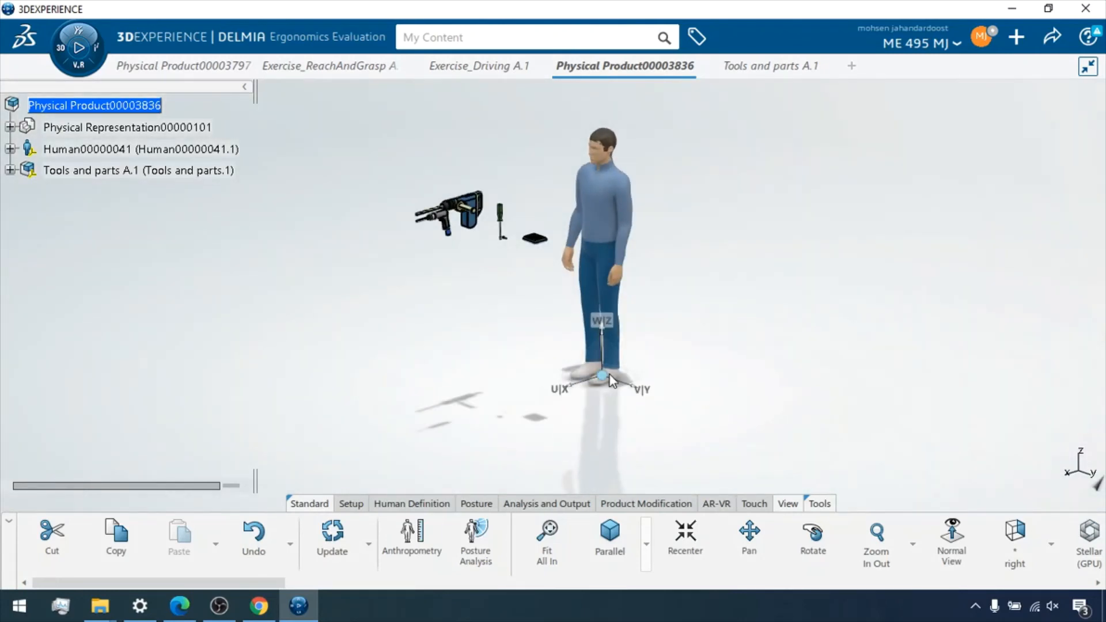
{"action": "left_click", "coordinate": [1012, 532]}
{"action": "left_click_drag", "start_coordinate": [612, 409], "coordinate": [581, 412]}
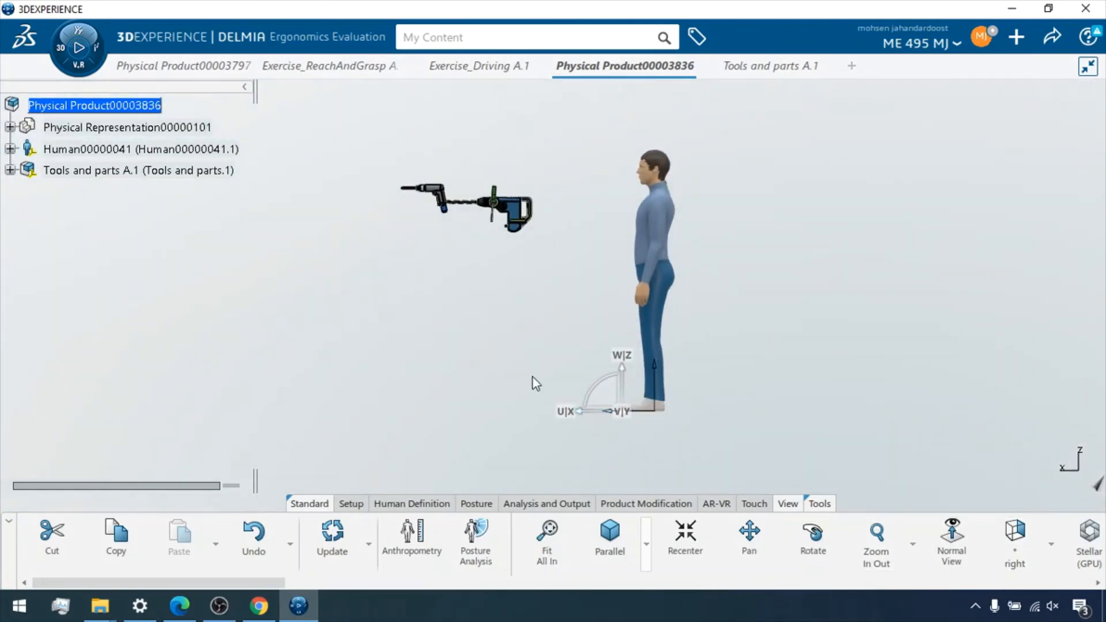
{"action": "scroll", "coordinate": [550, 380], "scroll_direction": "down", "scroll_amount": 4}
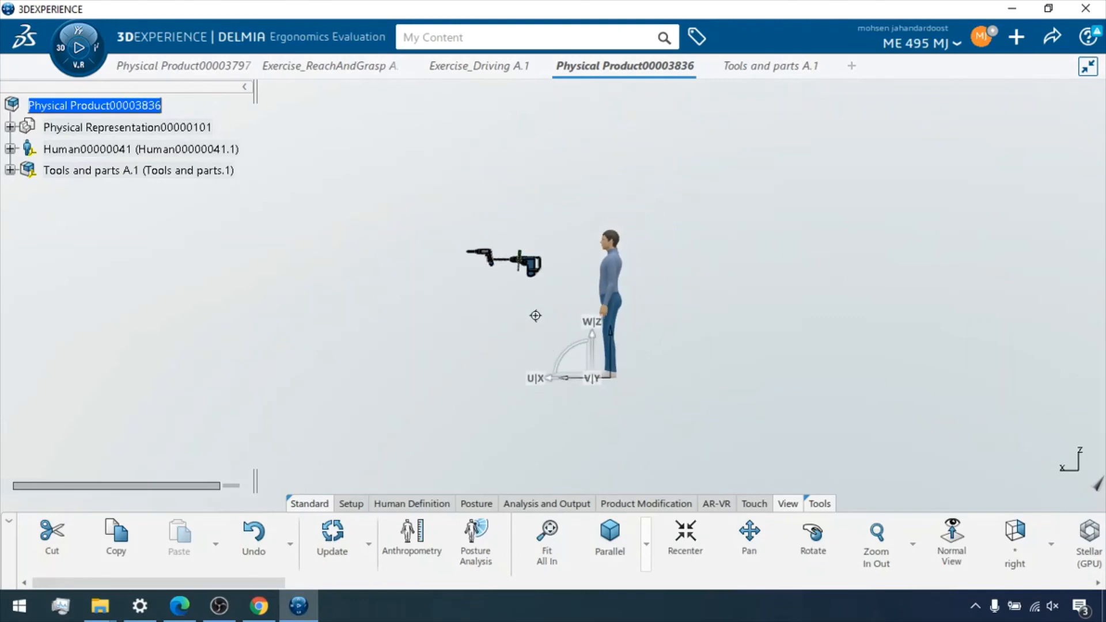
{"action": "middle_click_drag", "start_coordinate": [535, 316], "coordinate": [641, 392]}
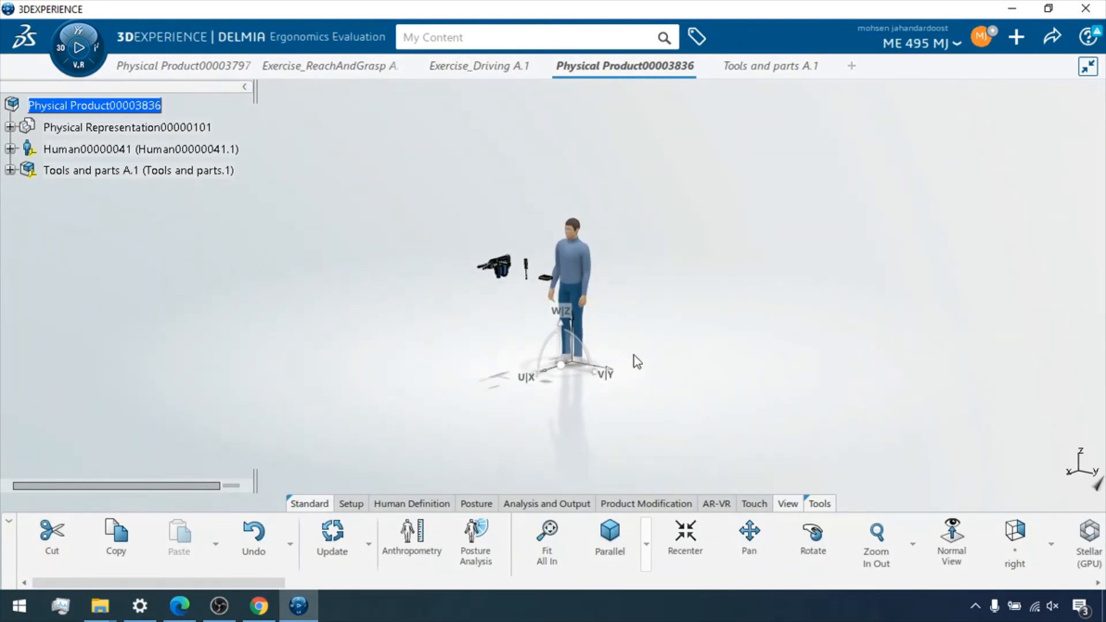
{"action": "middle_click_drag", "start_coordinate": [633, 355], "coordinate": [650, 228]}
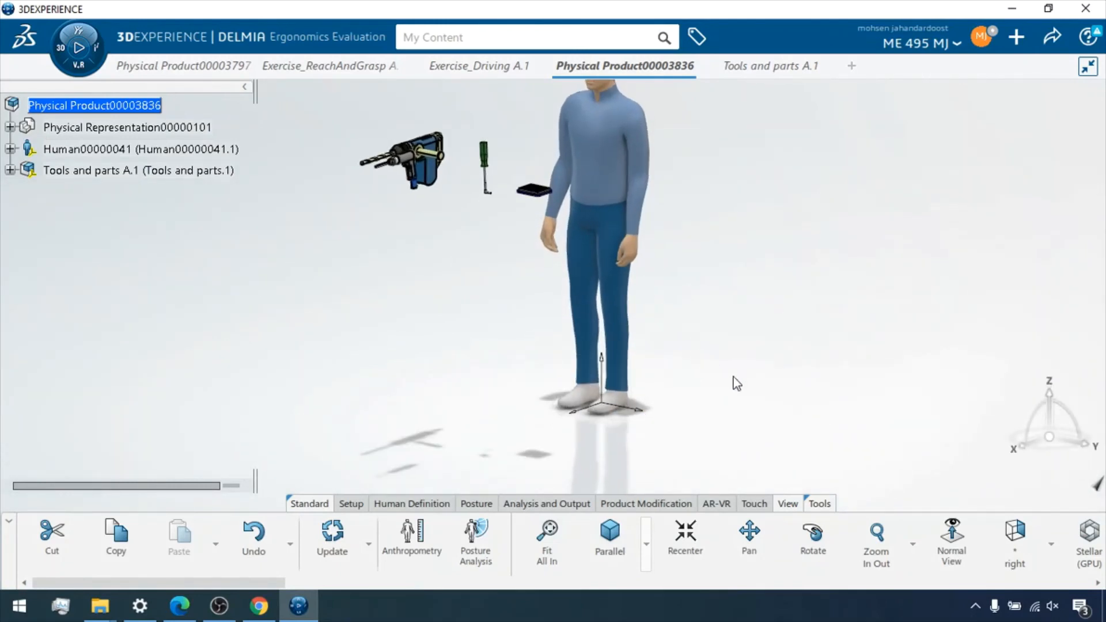
- Attach the robot to the manikin, move the manikin along X closer to the concrete drill, and check it in the iso view
{"action": "left_click", "coordinate": [602, 407]}
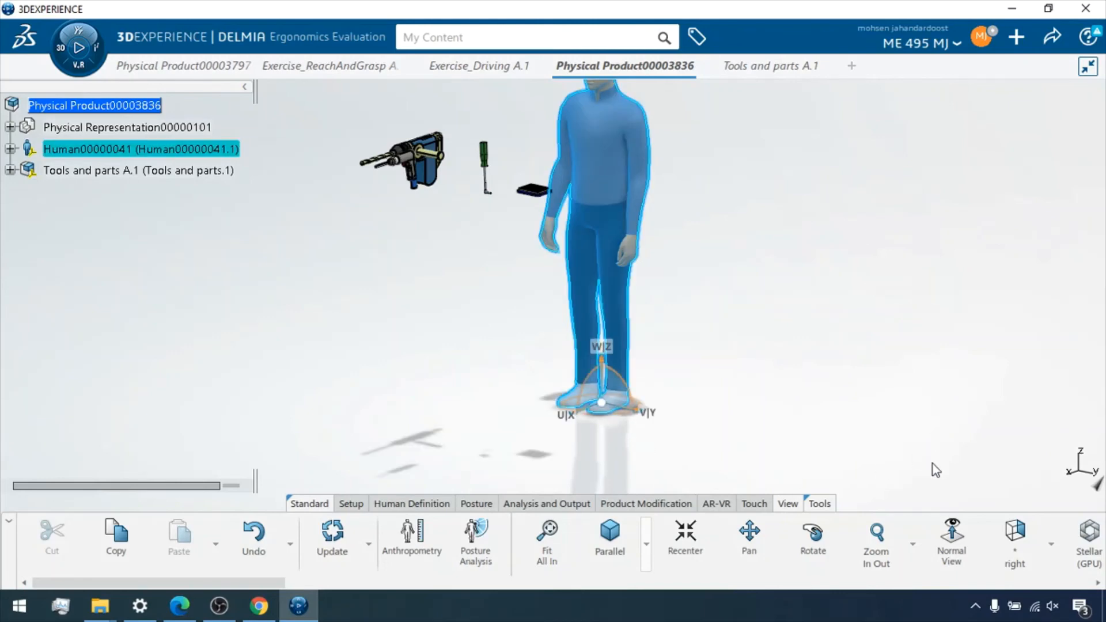
{"action": "left_click", "coordinate": [1013, 535]}
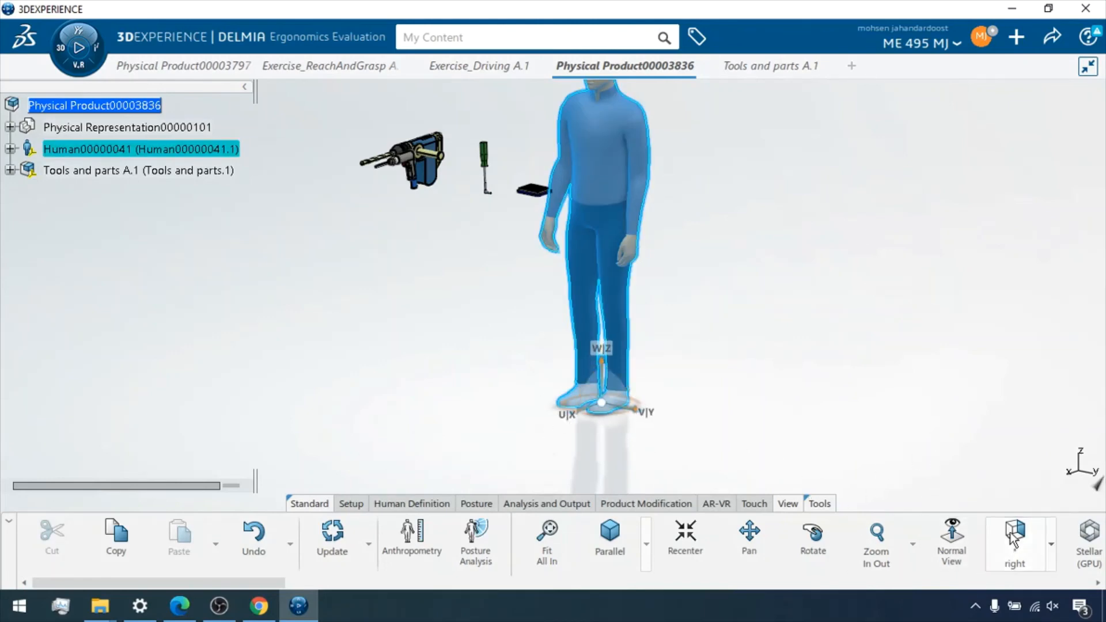
{"action": "left_click_drag", "start_coordinate": [662, 448], "coordinate": [559, 445]}
{"action": "left_click", "coordinate": [1049, 546]}
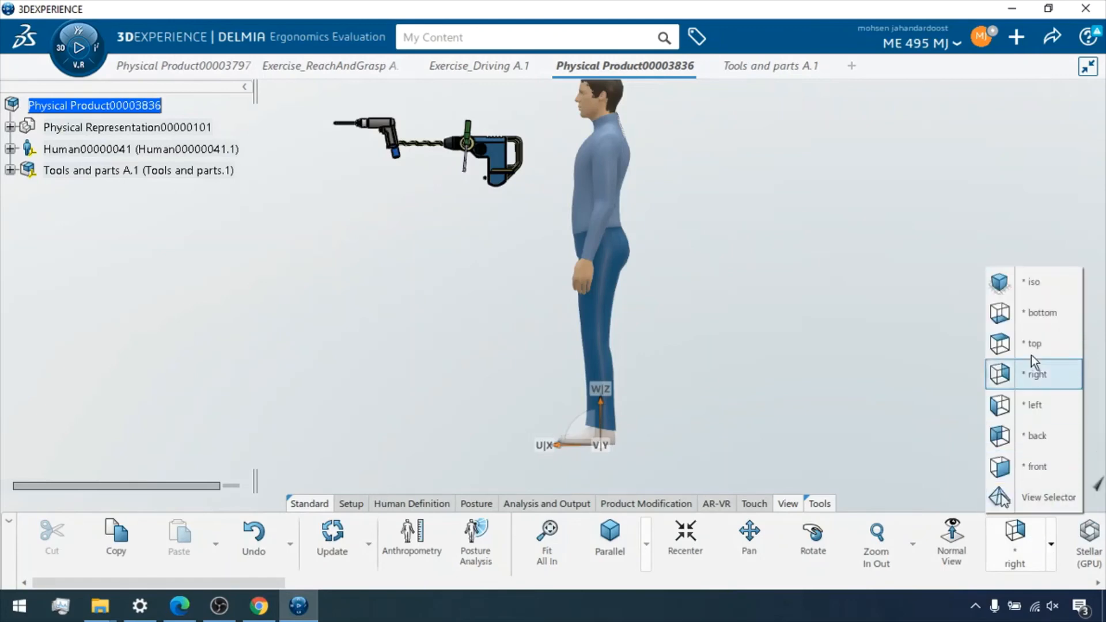
{"action": "left_click", "coordinate": [1030, 284]}
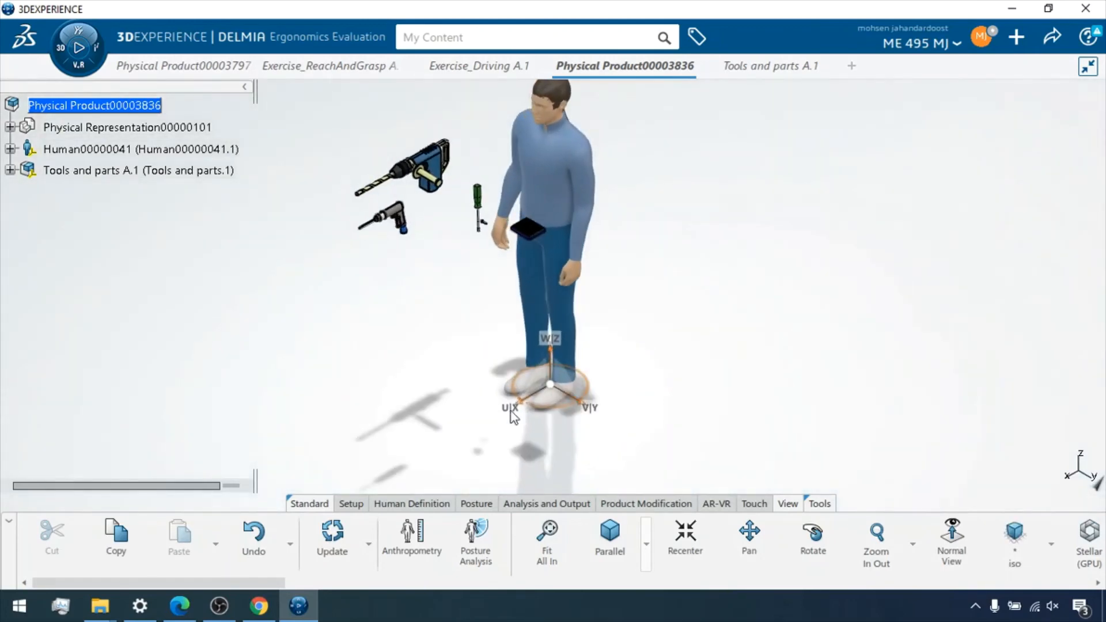
{"action": "middle_click_drag", "start_coordinate": [460, 374], "coordinate": [822, 353]}
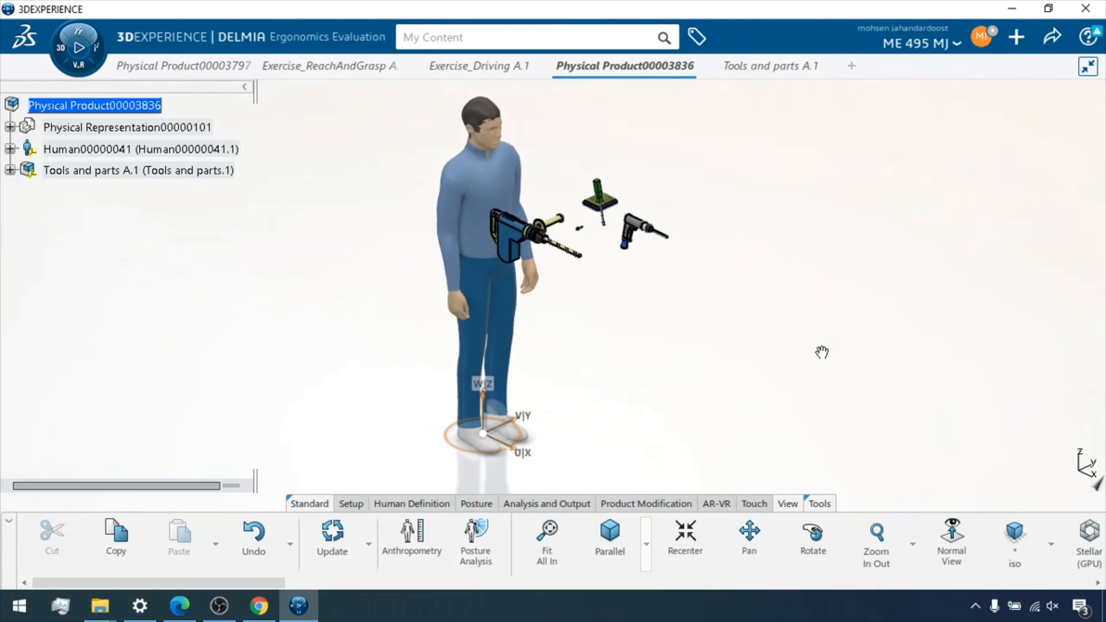
- Open the initial conditions of HumanInteraction.0 for editing and preview the stored grasp posture
{"action": "left_click", "coordinate": [465, 506]}
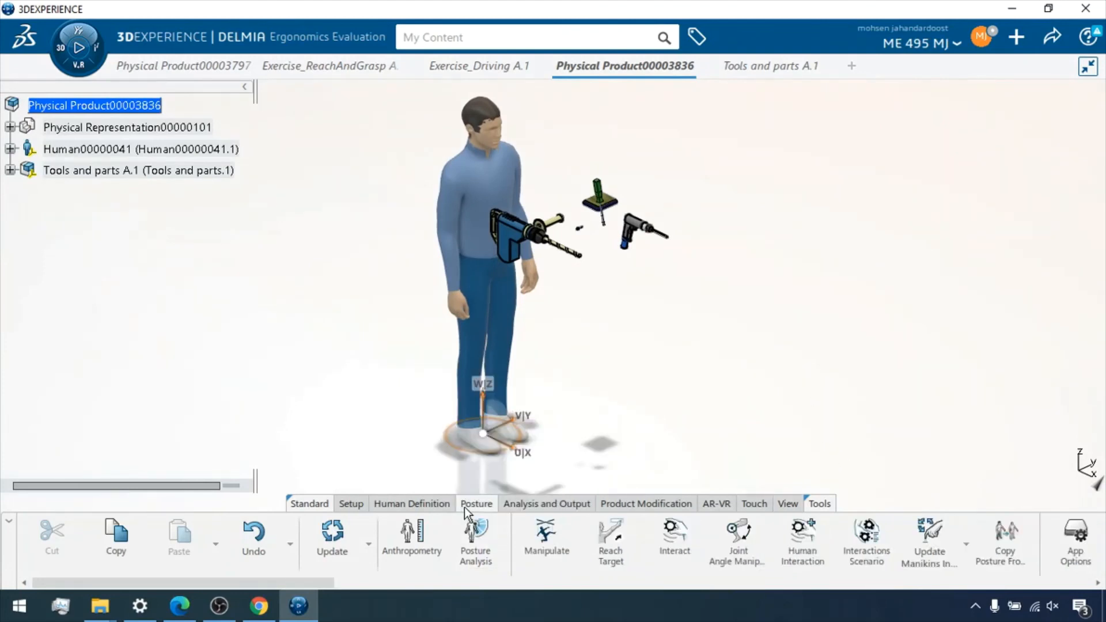
{"action": "left_click", "coordinate": [799, 546]}
{"action": "left_click", "coordinate": [936, 225]}
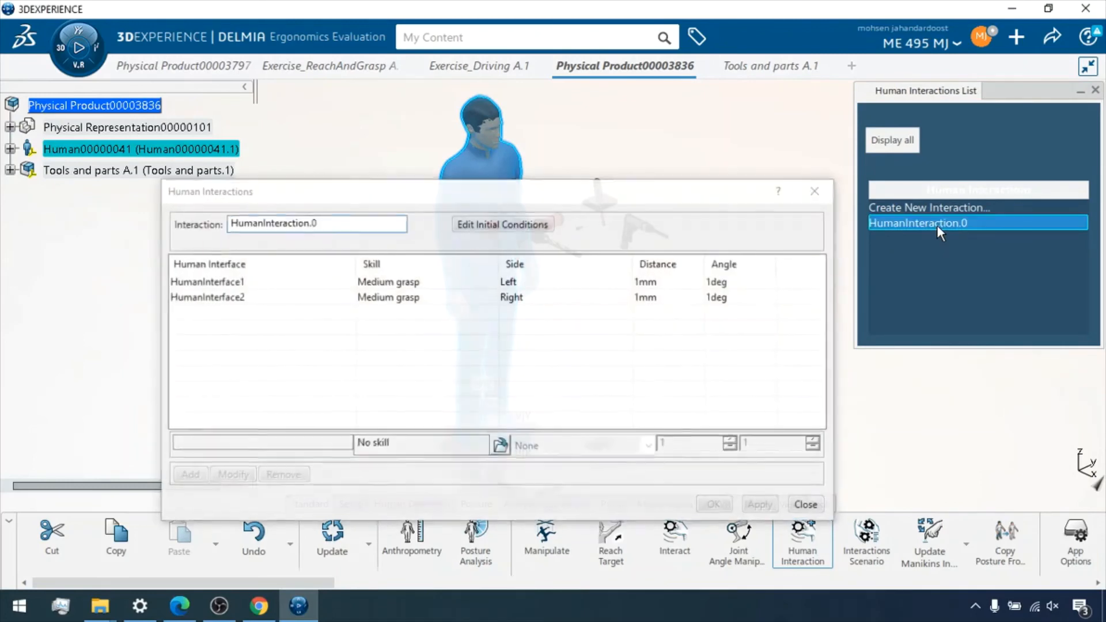
{"action": "left_click", "coordinate": [515, 231]}
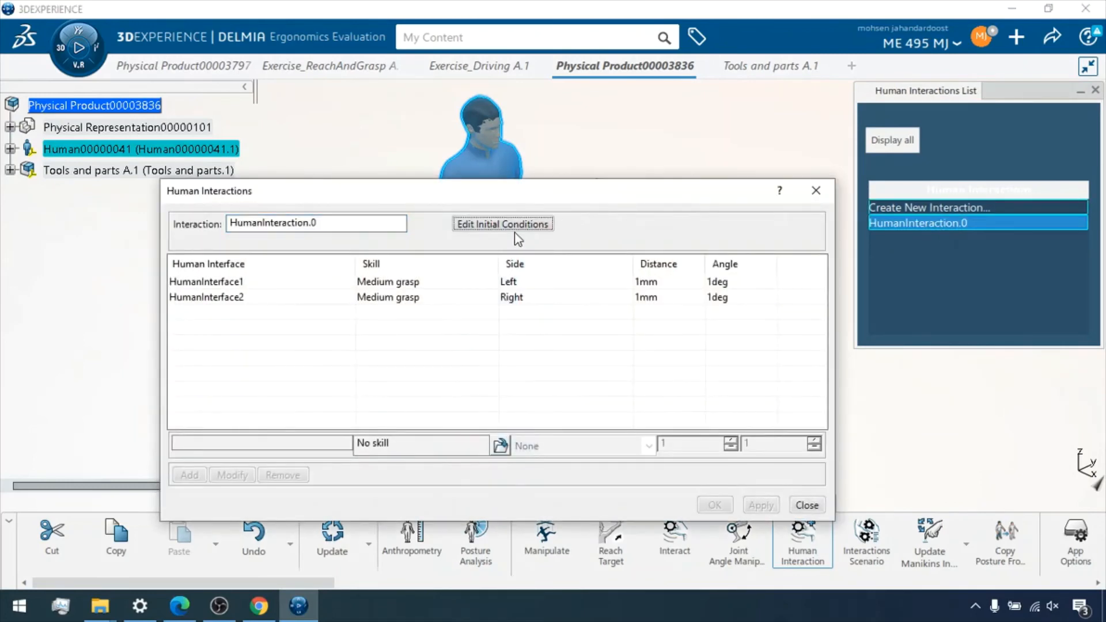
{"action": "left_click", "coordinate": [503, 228]}
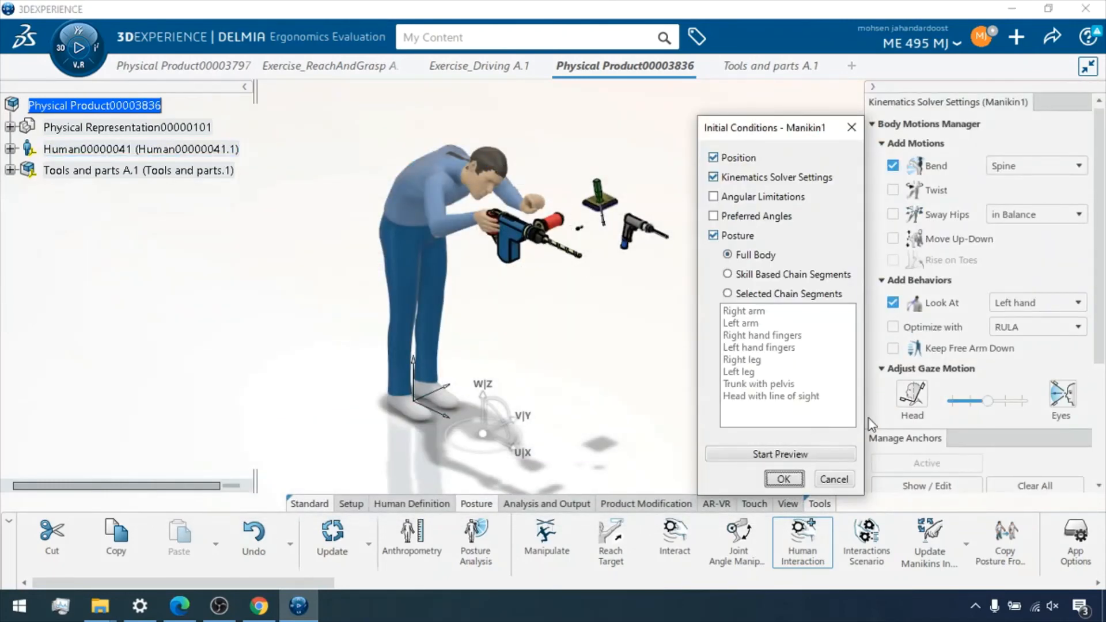
{"action": "left_click", "coordinate": [790, 455]}
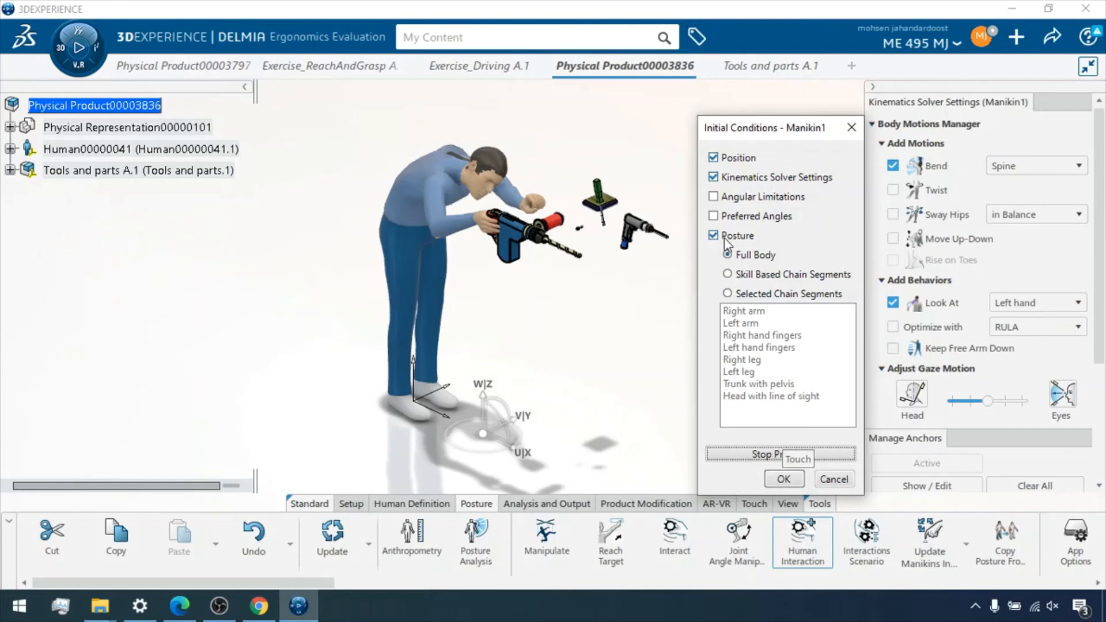
{"action": "left_click", "coordinate": [763, 455]}
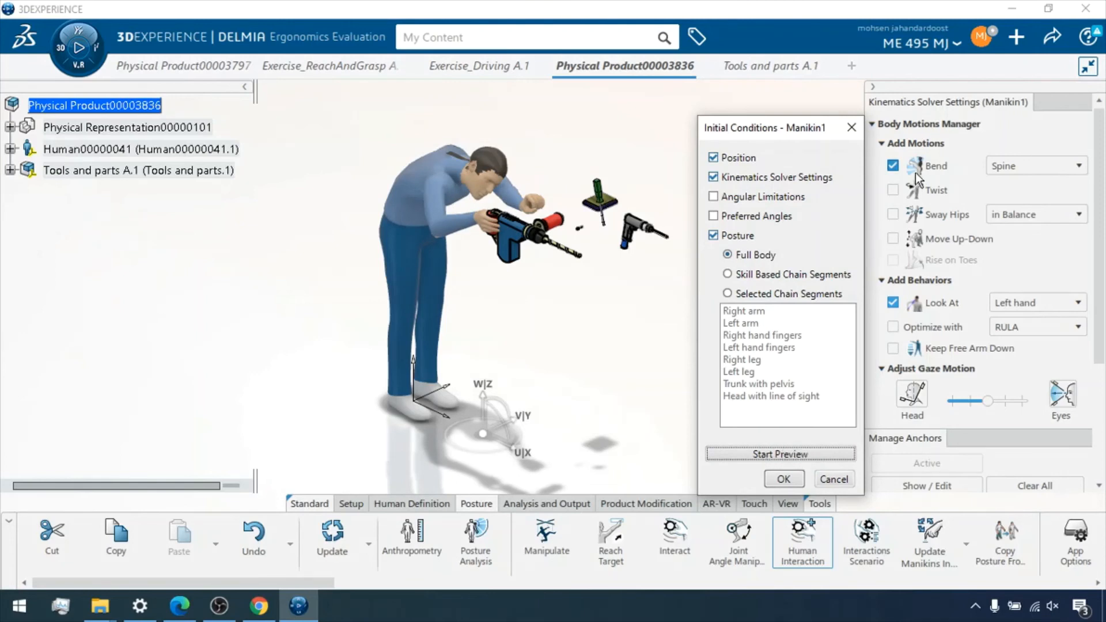
- Turn off the Bend motion in the solver settings, preview the grasp, cancel the initial conditions and close the human interaction
{"action": "left_click", "coordinate": [890, 170]}
{"action": "left_click", "coordinate": [791, 454]}
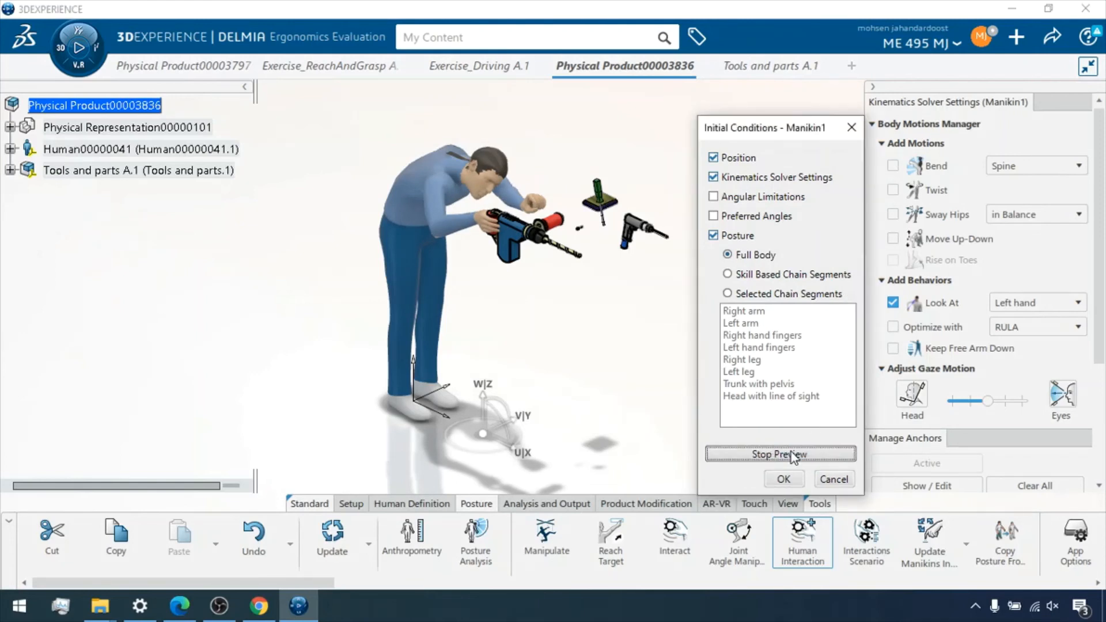
{"action": "left_click", "coordinate": [790, 451]}
{"action": "left_click", "coordinate": [741, 453]}
{"action": "left_click", "coordinate": [832, 479]}
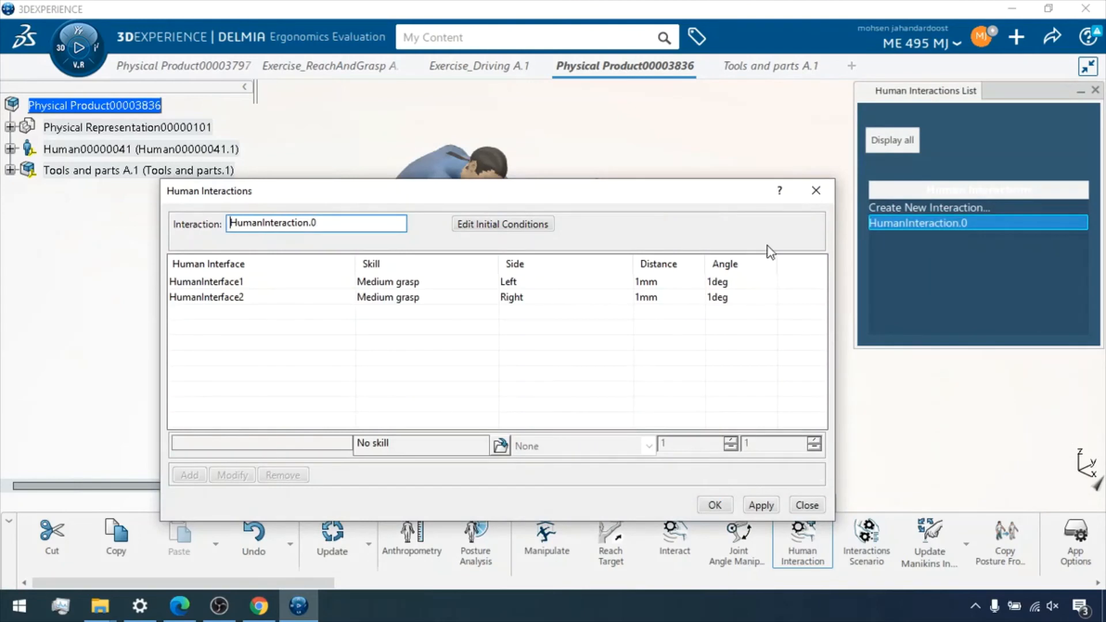
{"action": "left_click_drag", "start_coordinate": [571, 196], "coordinate": [576, 249]}
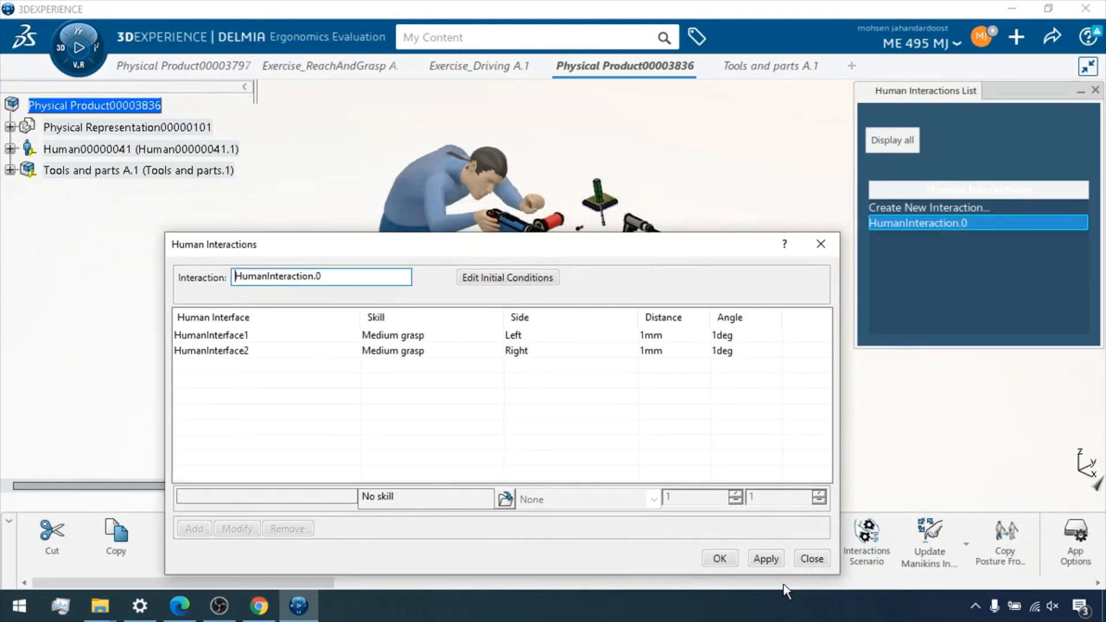
{"action": "left_click", "coordinate": [245, 336]}
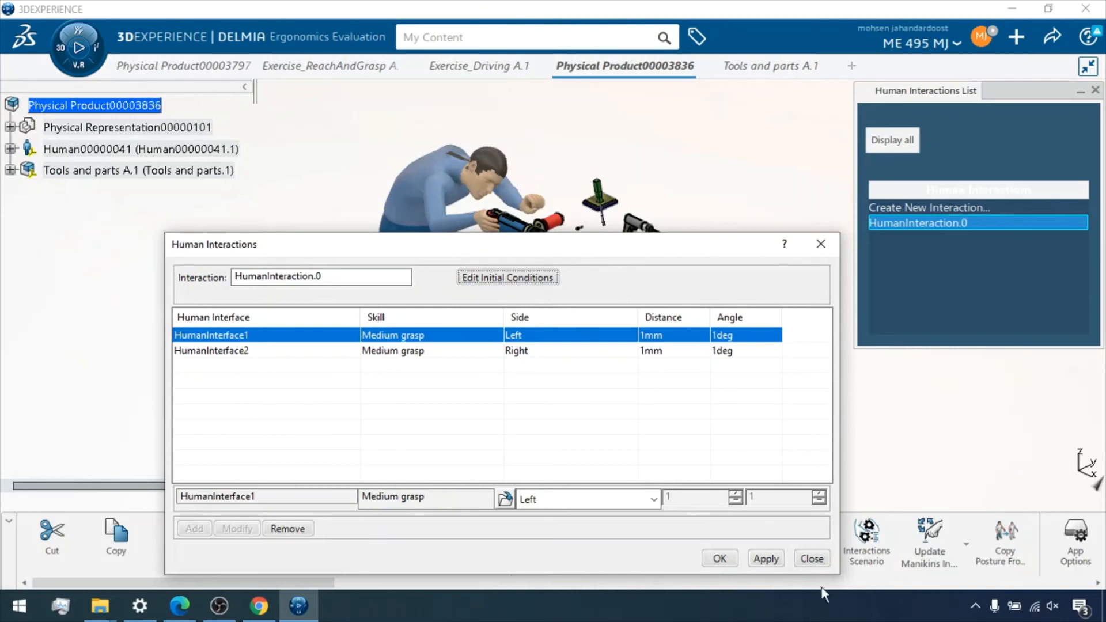
{"action": "left_click", "coordinate": [812, 558]}
- Remove HumanInterface1 and HumanInterface2 from HumanInteraction.0, accept it, and check the interactions scenario definition
{"action": "double_click", "coordinate": [926, 223]}
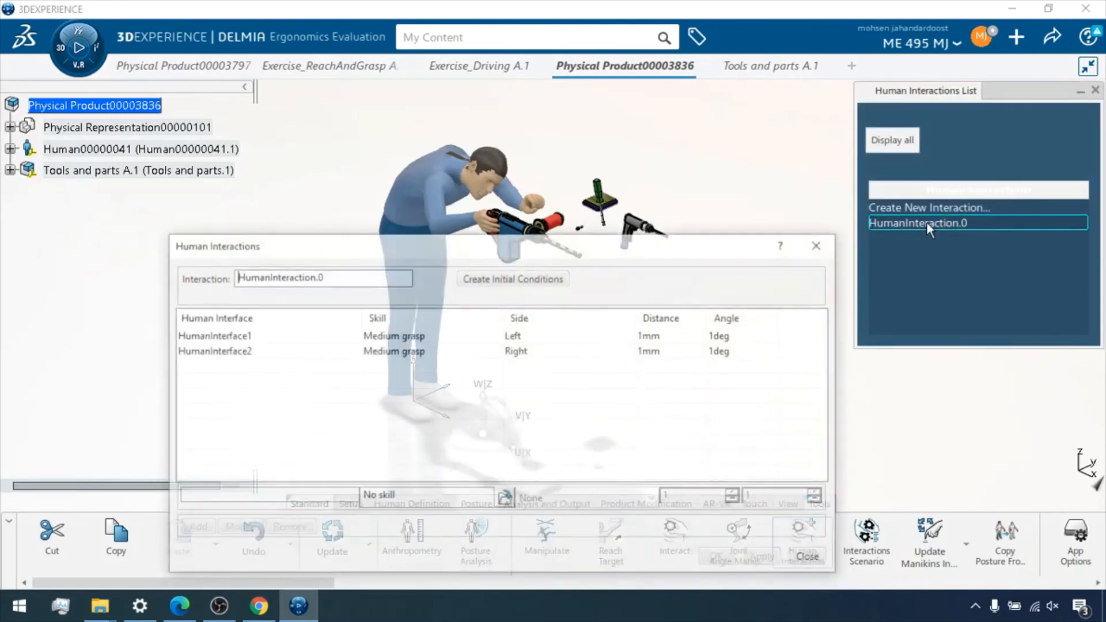
{"action": "left_click", "coordinate": [248, 336]}
{"action": "left_click", "coordinate": [287, 528]}
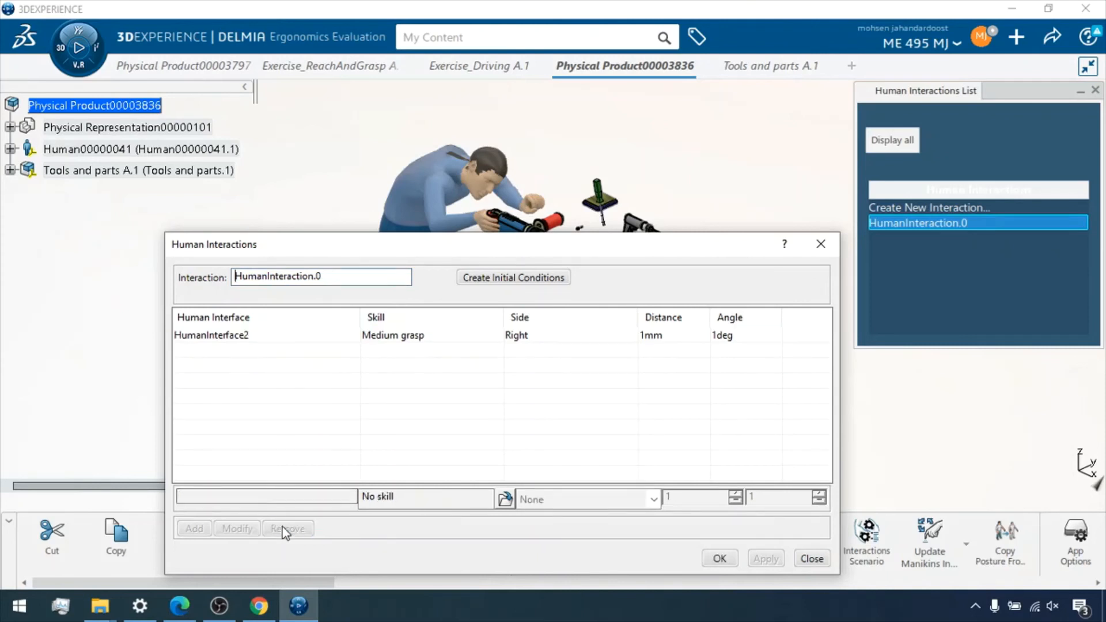
{"action": "left_click", "coordinate": [403, 335]}
{"action": "left_click", "coordinate": [290, 529]}
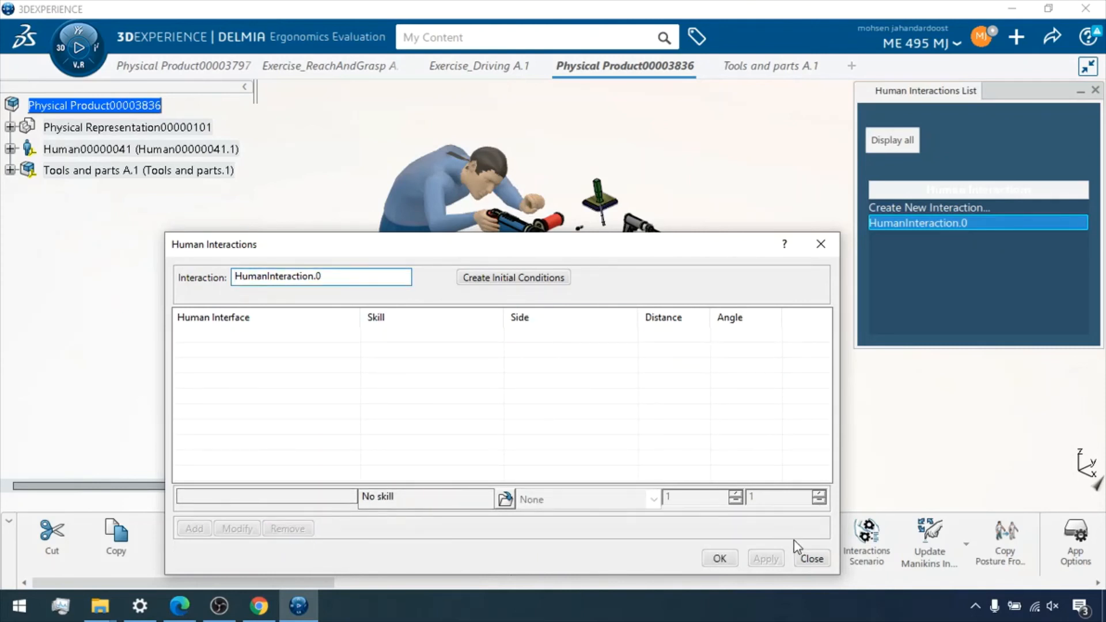
{"action": "left_click", "coordinate": [736, 559]}
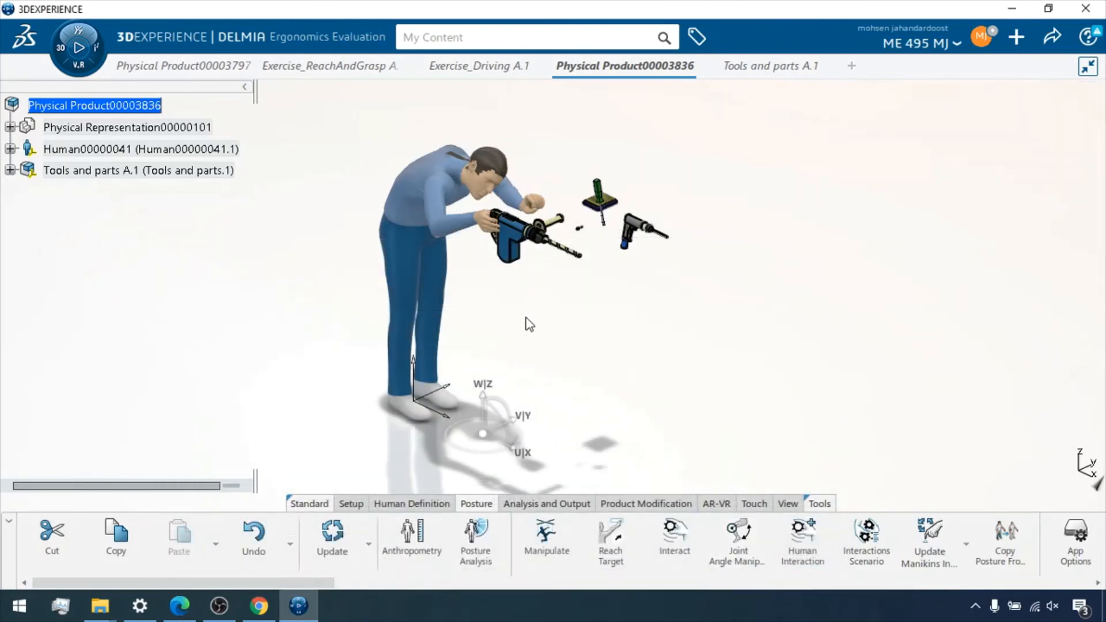
{"action": "left_click", "coordinate": [866, 539]}
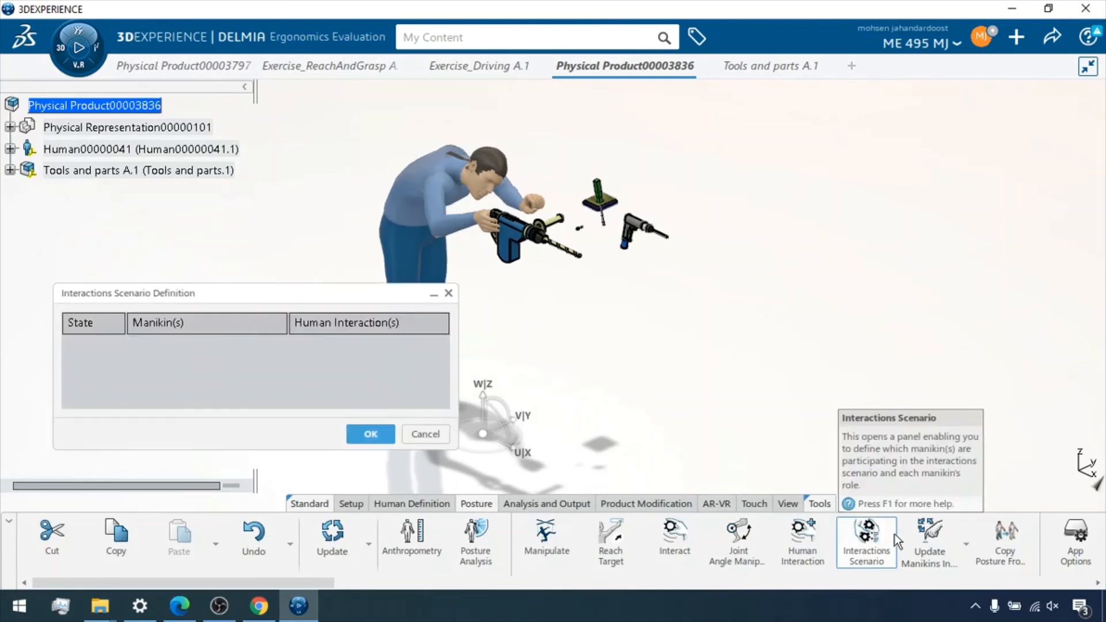
{"action": "left_click", "coordinate": [372, 437]}
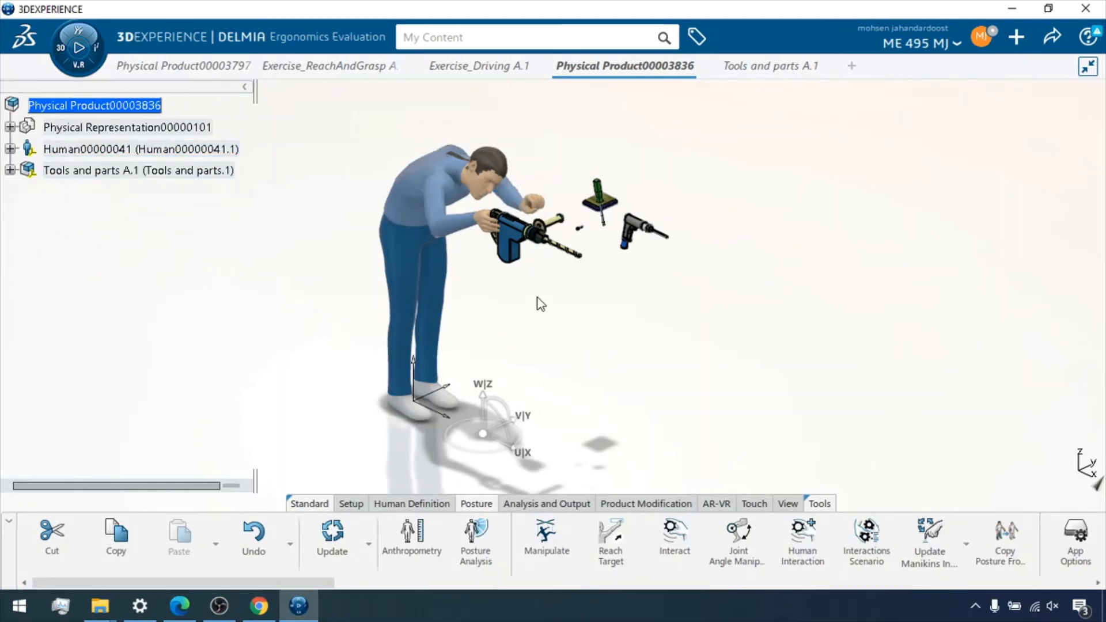
- Locate HumanInterface1 and HumanInterface2 under the concrete drill assembly in Tools and parts and select each in turn
{"action": "scroll", "coordinate": [553, 270], "scroll_direction": "up", "scroll_amount": 2}
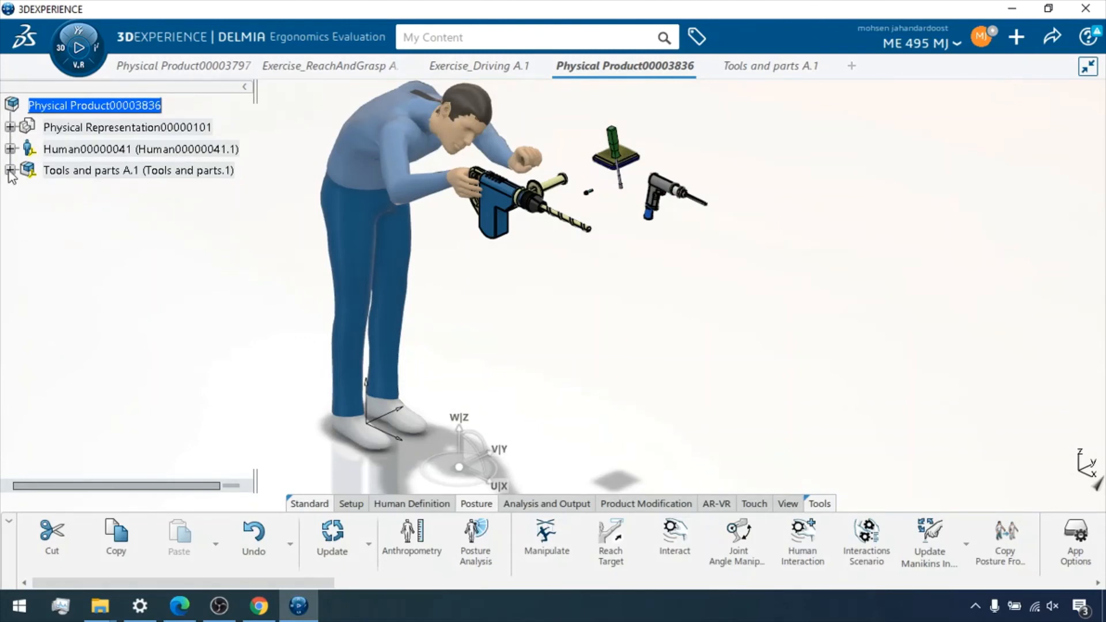
{"action": "left_click", "coordinate": [10, 149]}
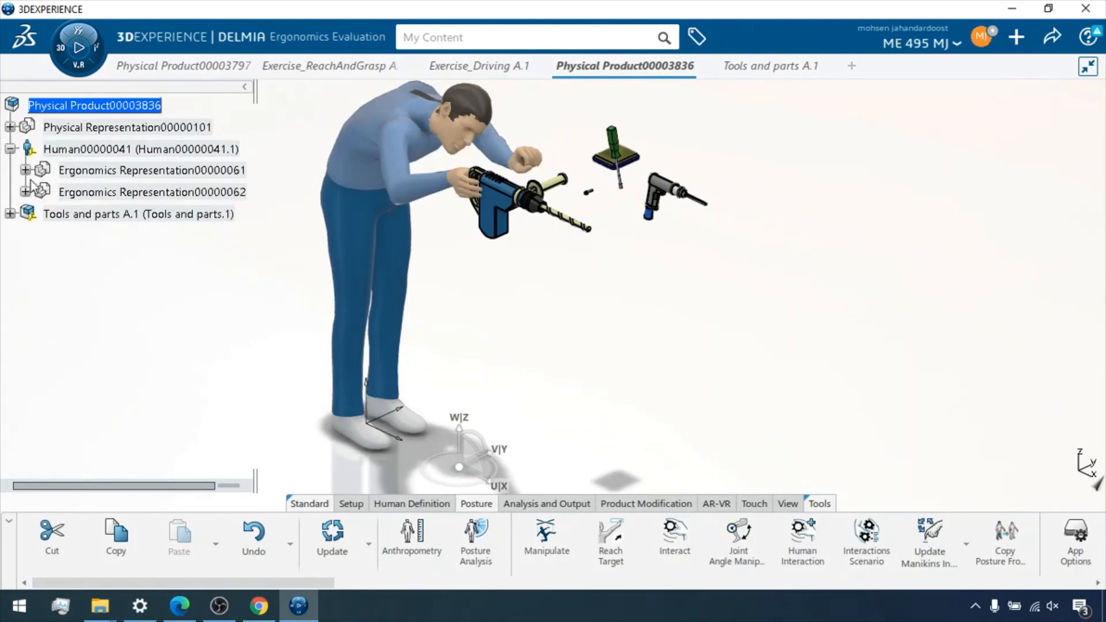
{"action": "left_click", "coordinate": [25, 170]}
{"action": "left_click", "coordinate": [26, 170]}
{"action": "left_click", "coordinate": [10, 149]}
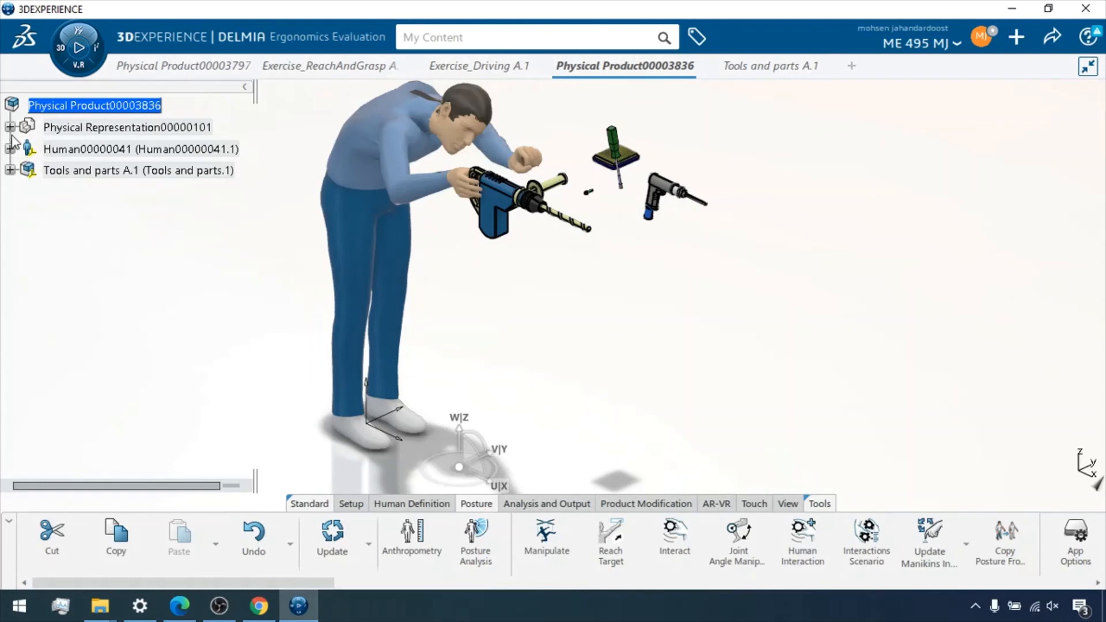
{"action": "left_click", "coordinate": [10, 170]}
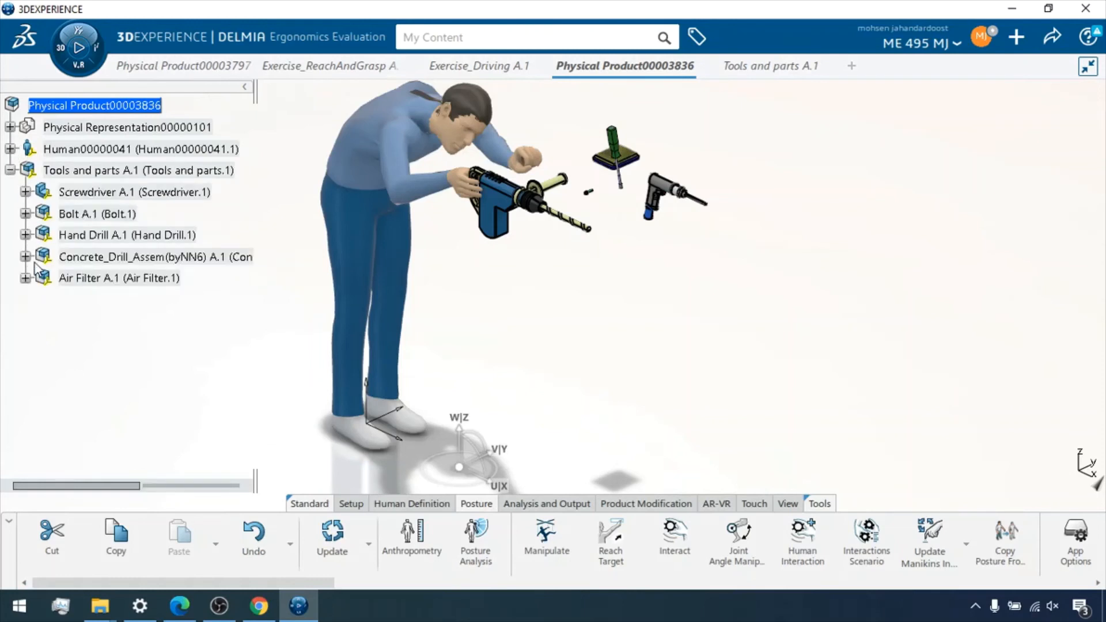
{"action": "left_click", "coordinate": [25, 256]}
{"action": "left_click", "coordinate": [40, 299]}
{"action": "left_click", "coordinate": [95, 322]}
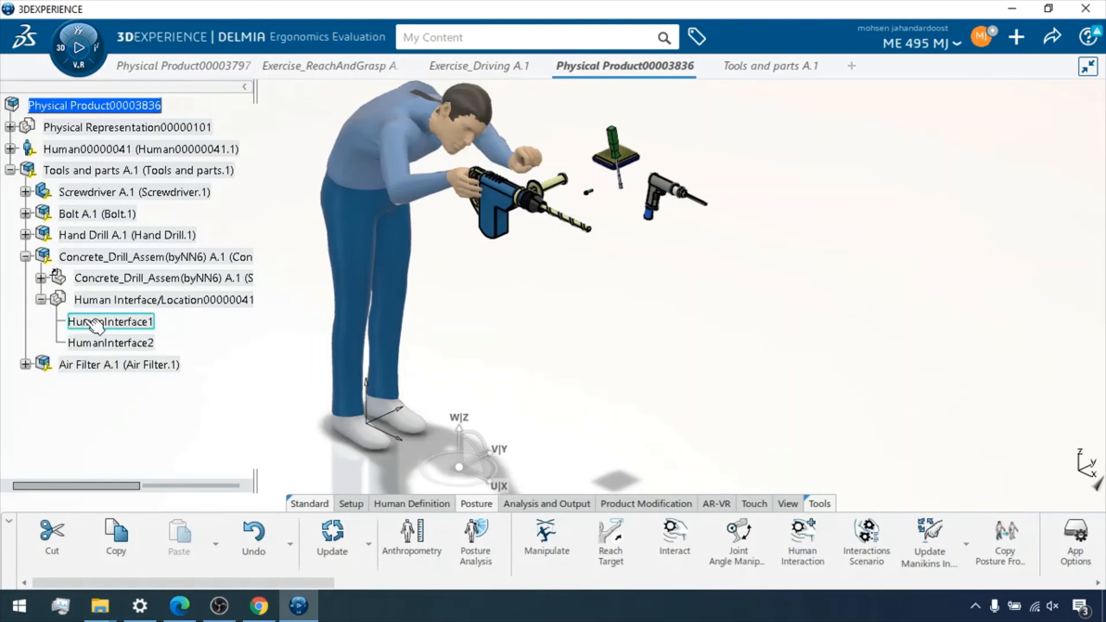
{"action": "left_click", "coordinate": [118, 343]}
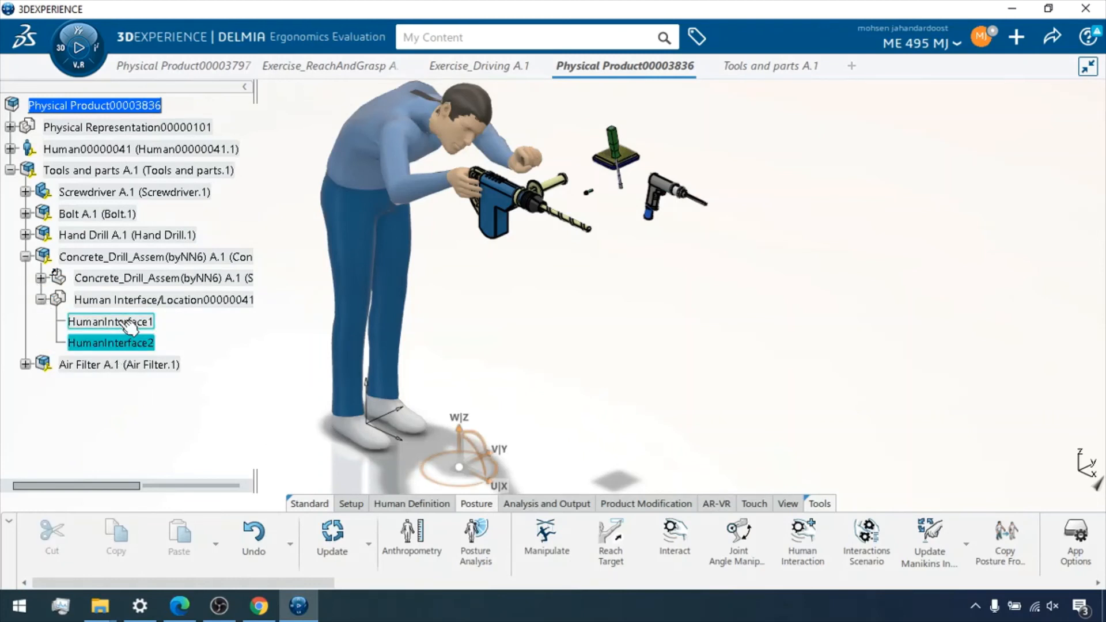
{"action": "left_click", "coordinate": [128, 324]}
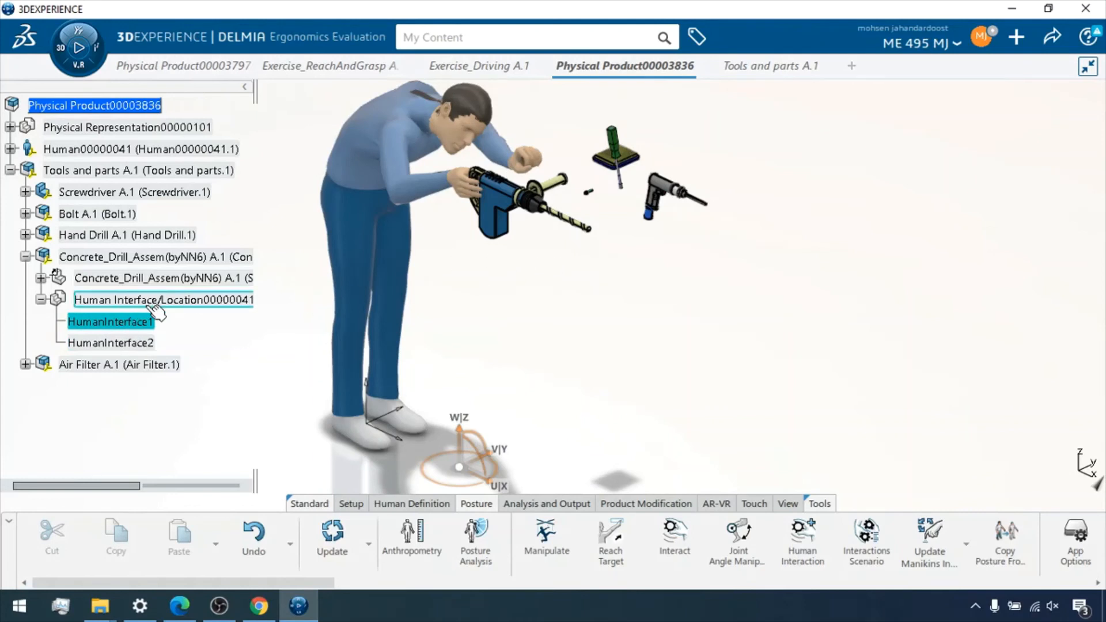
- Select the whole manikin and set its posture to Stand Relax
{"action": "middle_click_drag", "start_coordinate": [567, 296], "coordinate": [616, 347]}
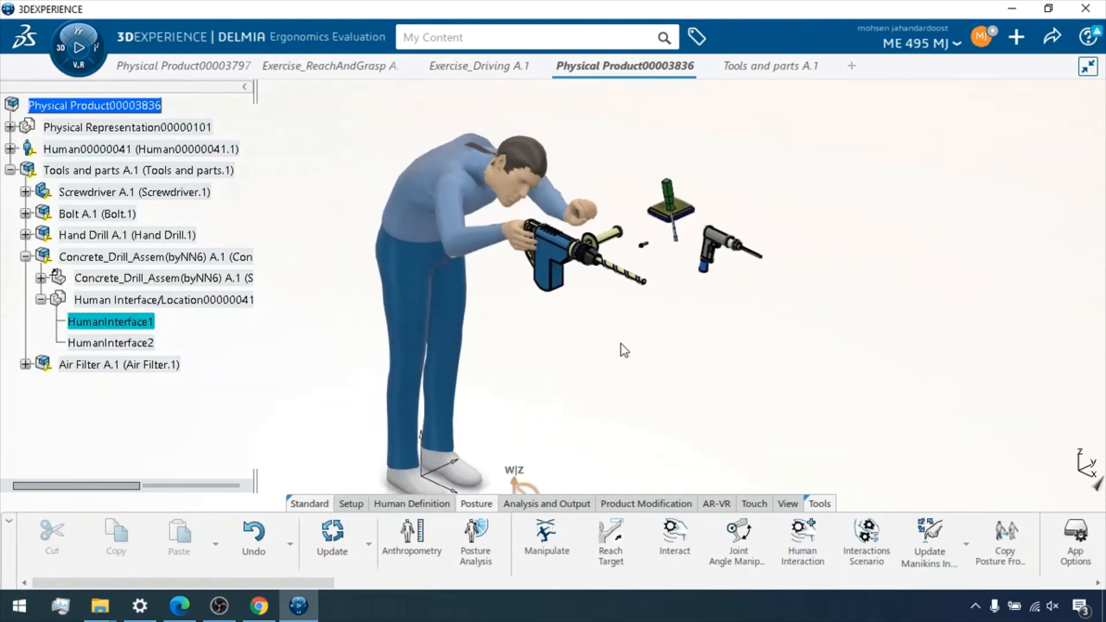
{"action": "right_click", "coordinate": [423, 220]}
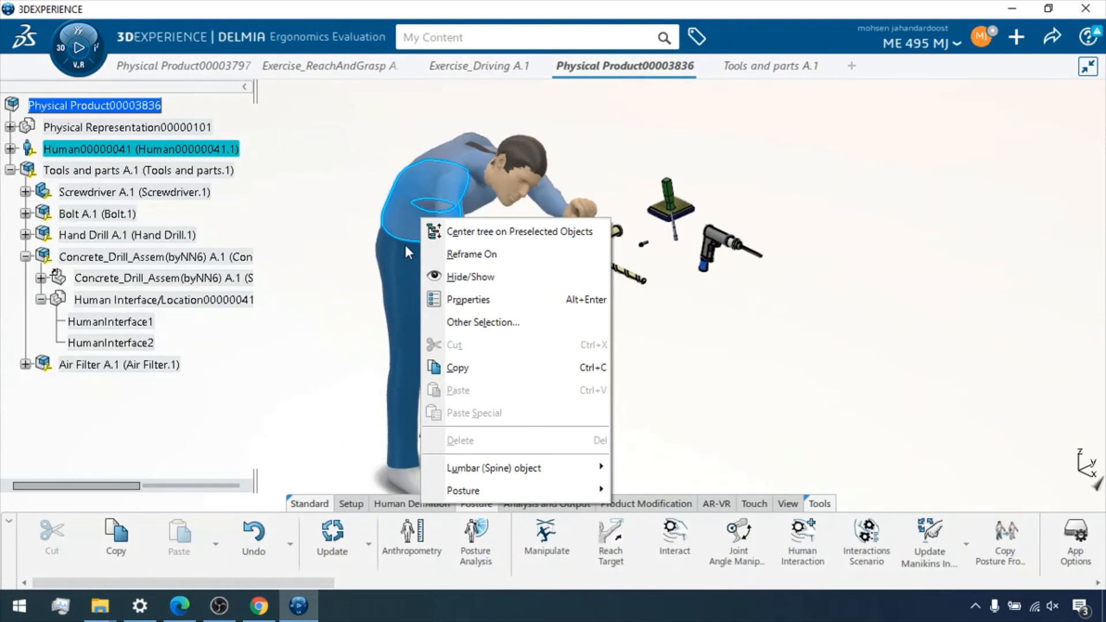
{"action": "left_click", "coordinate": [473, 165]}
{"action": "left_click", "coordinate": [469, 155]}
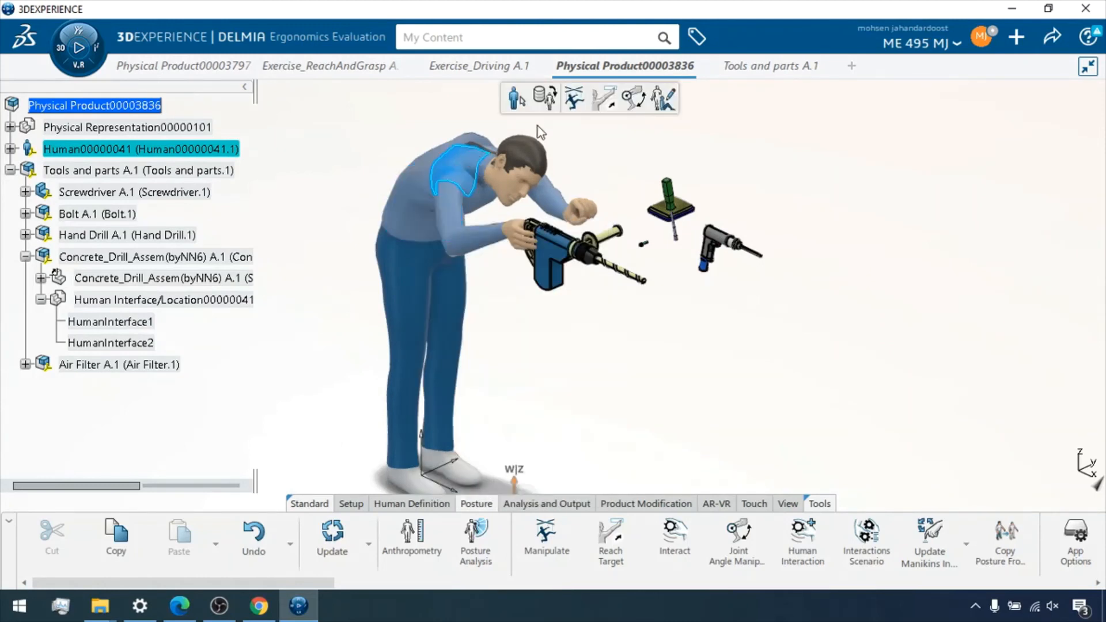
{"action": "left_click", "coordinate": [518, 105]}
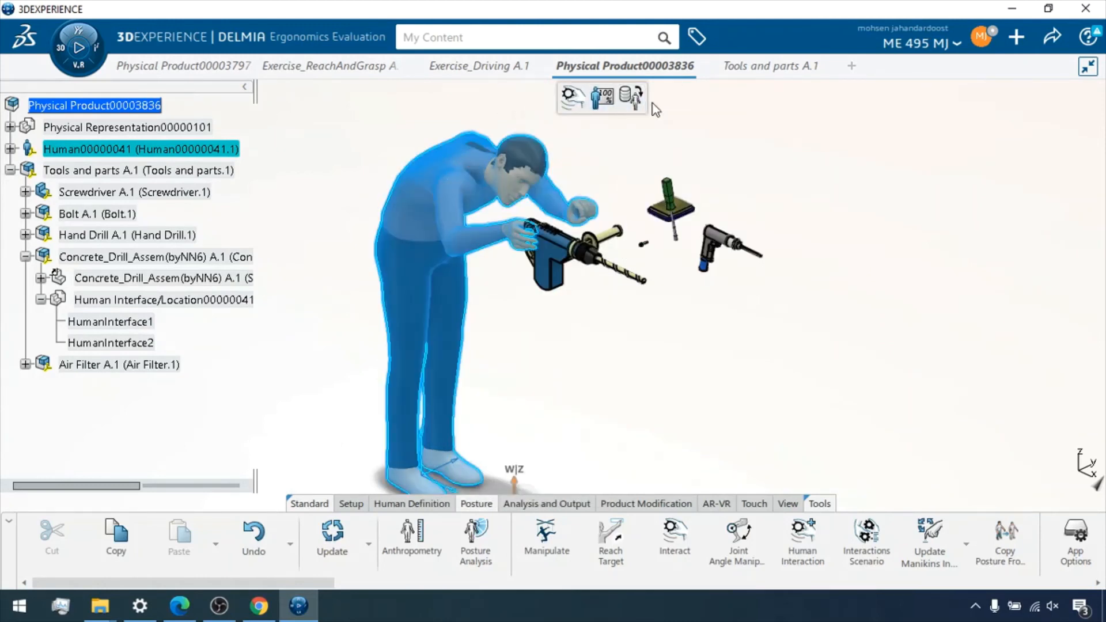
{"action": "right_click", "coordinate": [460, 155]}
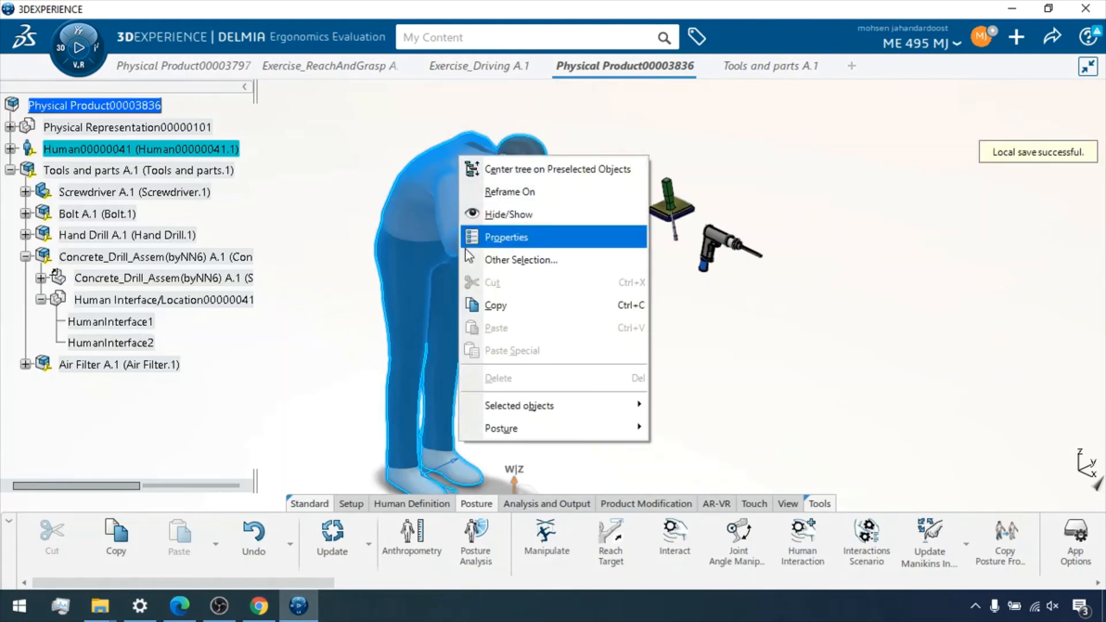
{"action": "mouse_move", "coordinate": [558, 430]}
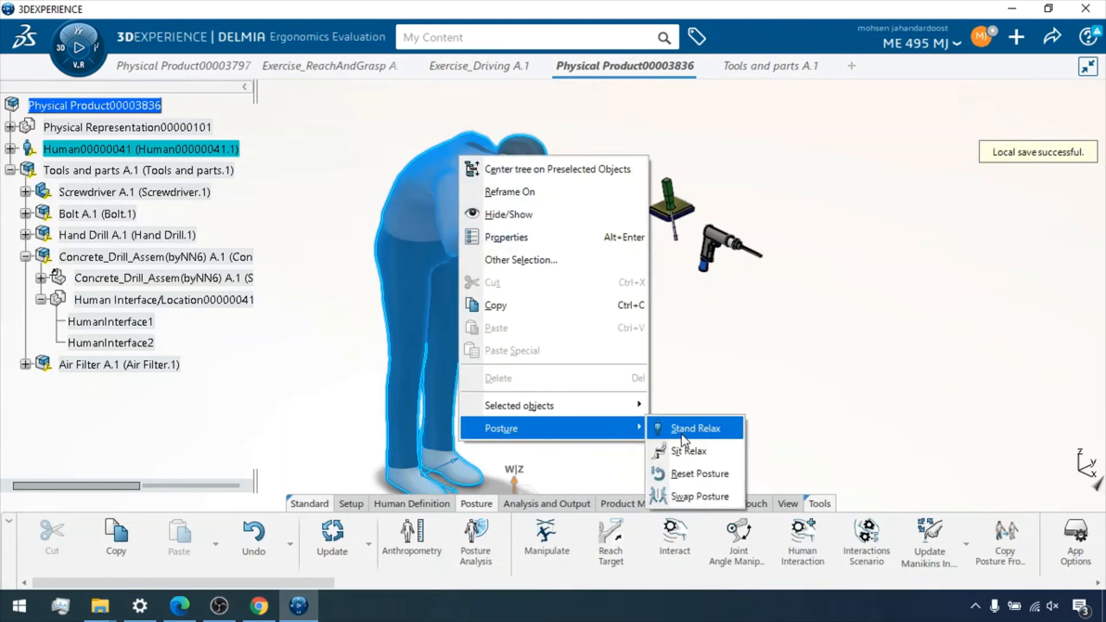
{"action": "left_click", "coordinate": [683, 440]}
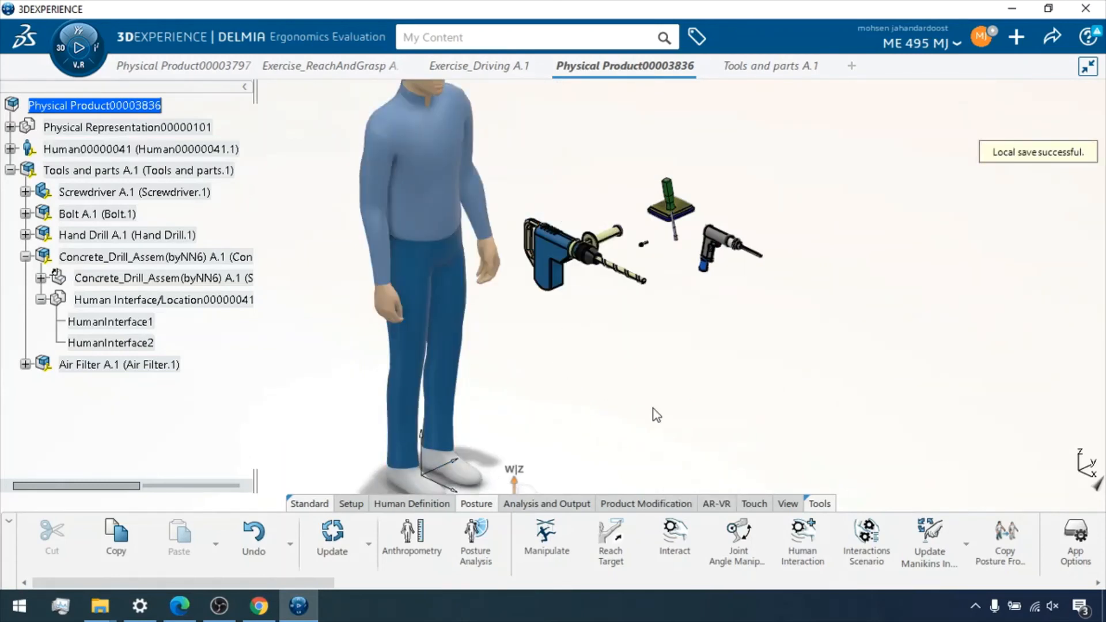
- Compare the manikin with the tools in the front and right views, then attach the robot to it and move it along X toward them
{"action": "middle_click_drag", "start_coordinate": [711, 348], "coordinate": [746, 375]}
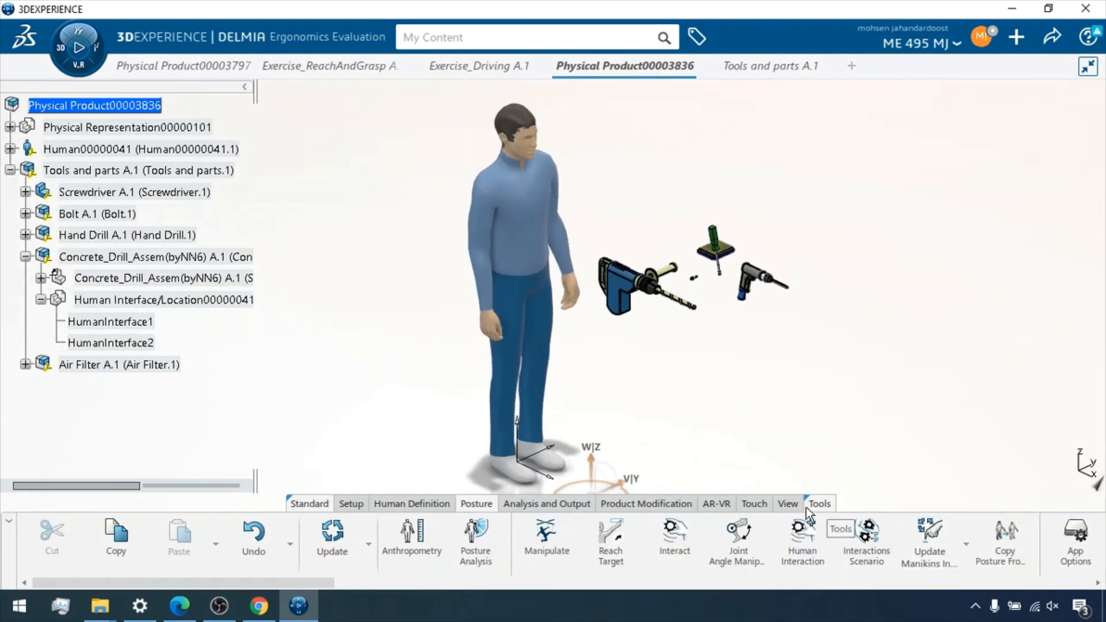
{"action": "left_click", "coordinate": [789, 504]}
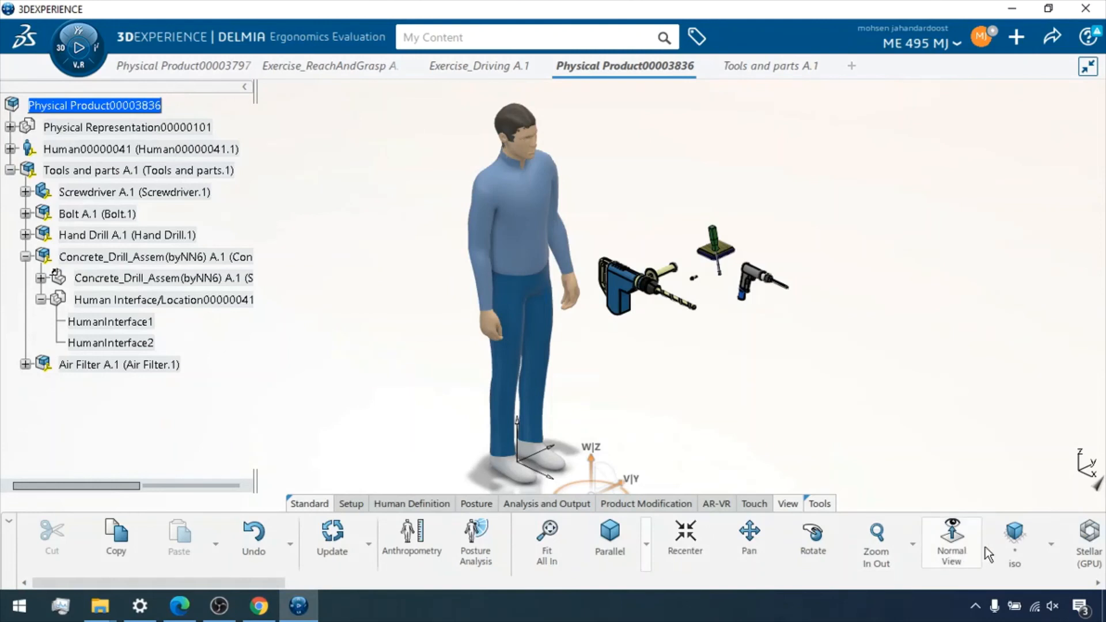
{"action": "left_click", "coordinate": [1051, 544]}
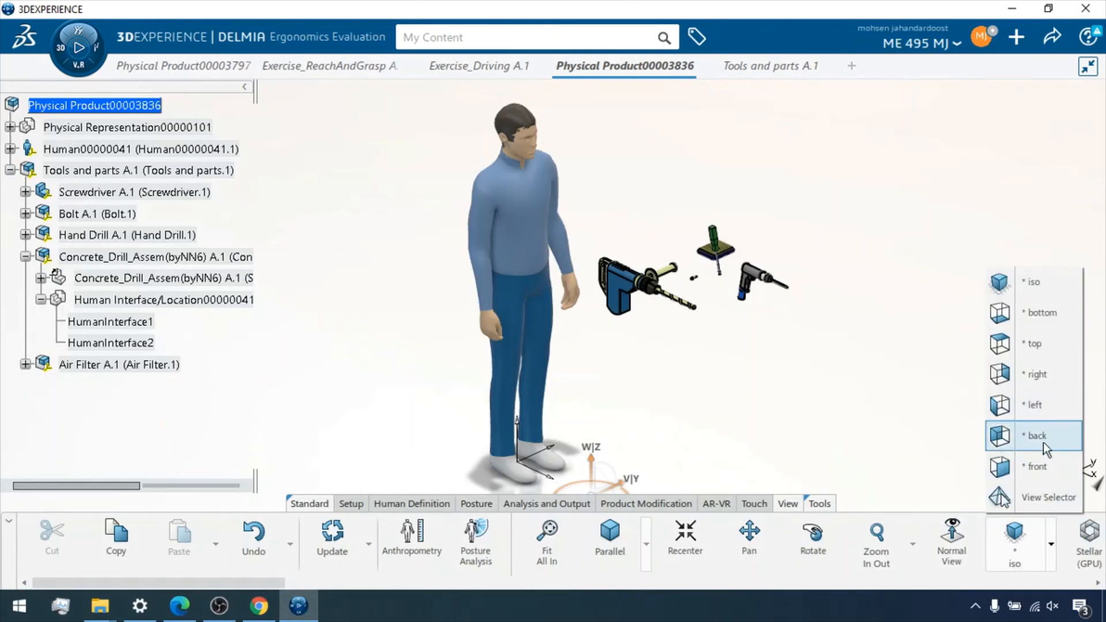
{"action": "left_click", "coordinate": [1042, 464]}
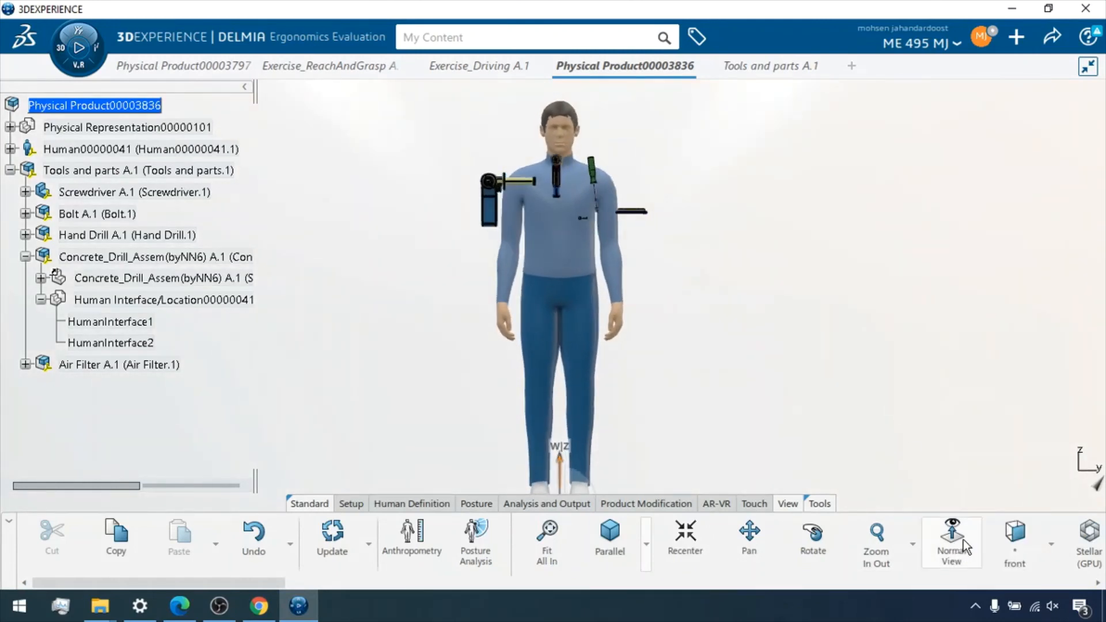
{"action": "left_click", "coordinate": [1051, 545]}
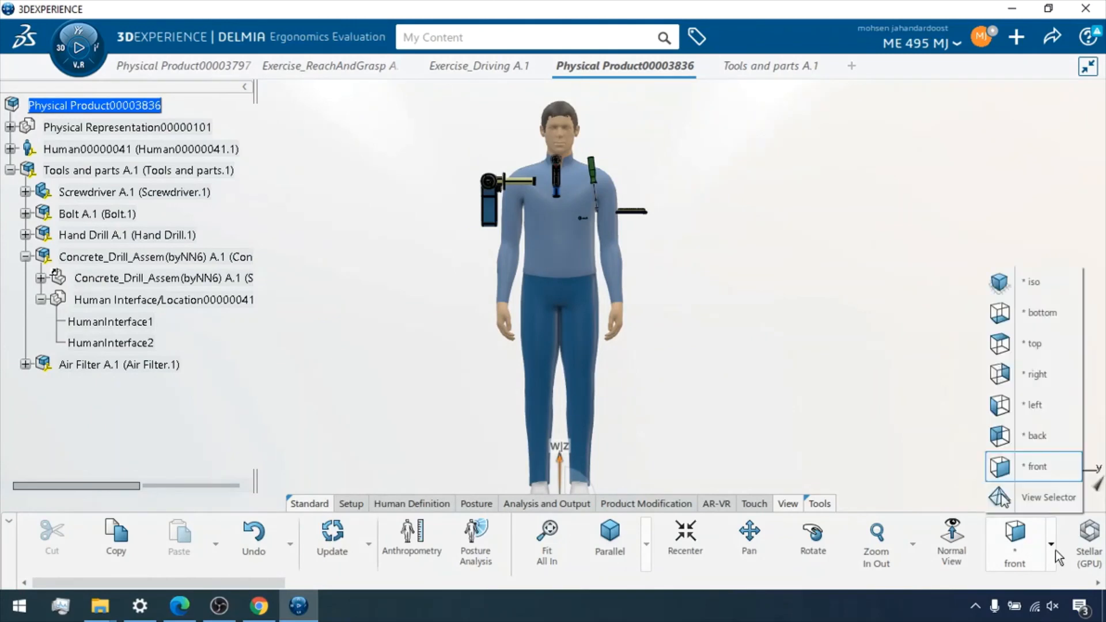
{"action": "left_click", "coordinate": [1030, 375]}
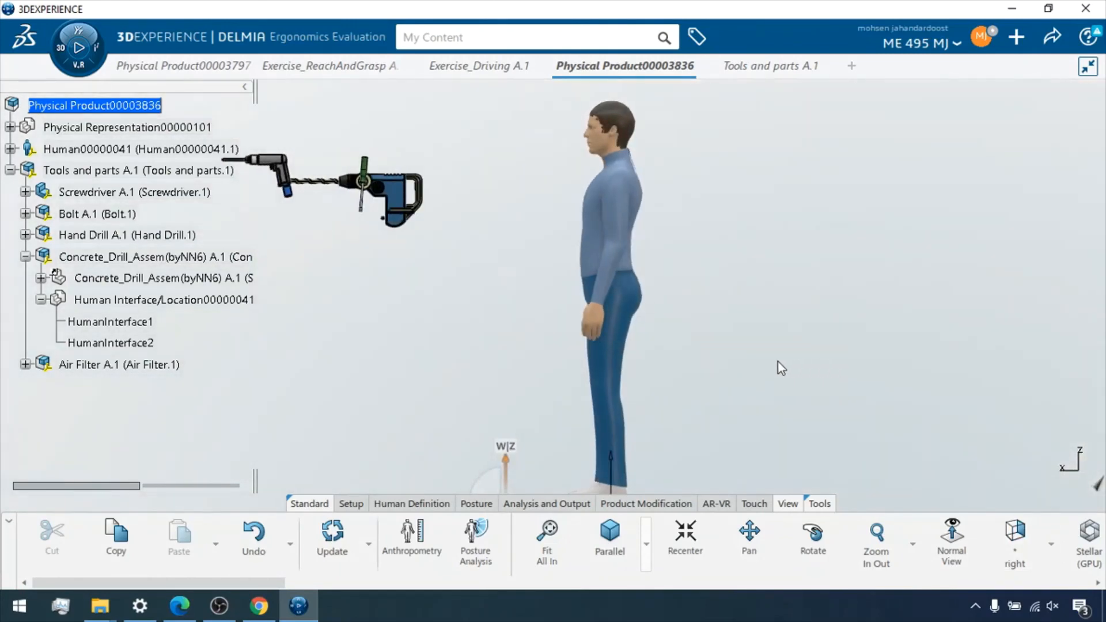
{"action": "middle_click_drag", "start_coordinate": [779, 362], "coordinate": [794, 303]}
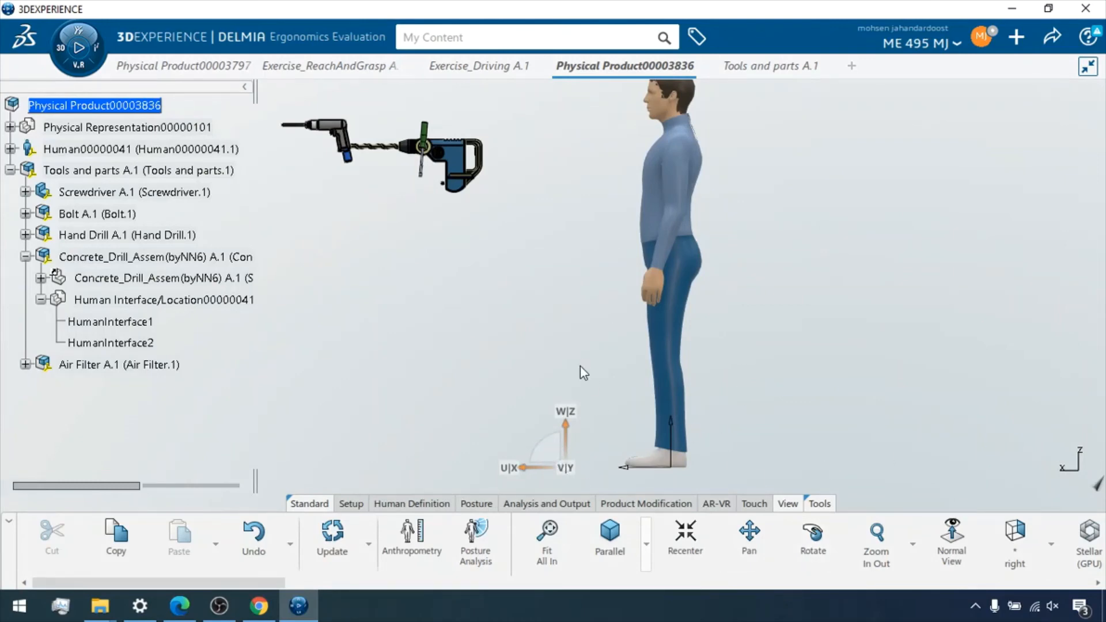
{"action": "middle_click_drag", "start_coordinate": [587, 377], "coordinate": [784, 438]}
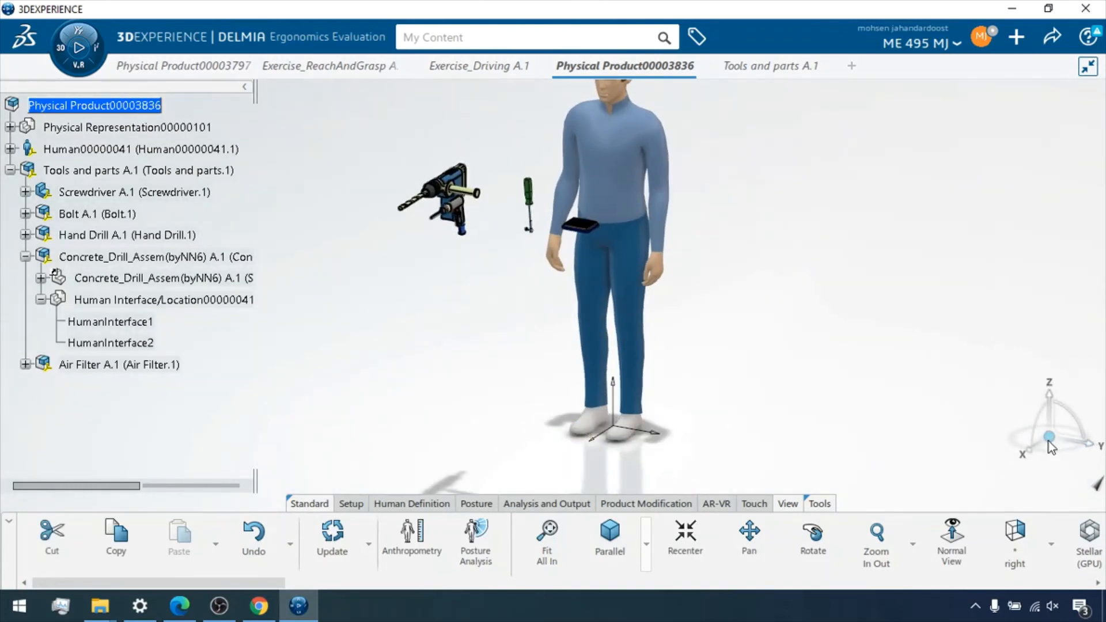
{"action": "left_click", "coordinate": [602, 434]}
{"action": "left_click_drag", "start_coordinate": [590, 447], "coordinate": [556, 472]}
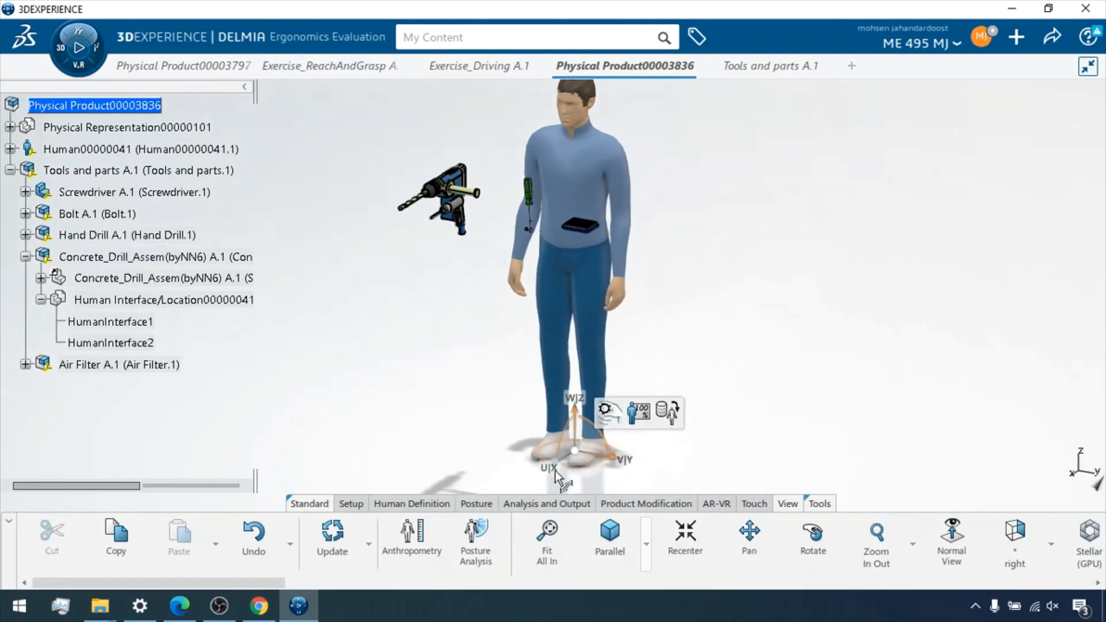
- In the right view, move the manikin further along X toward the concrete drill and raise it along Z, then check it in the iso view
{"action": "left_click", "coordinate": [1015, 533]}
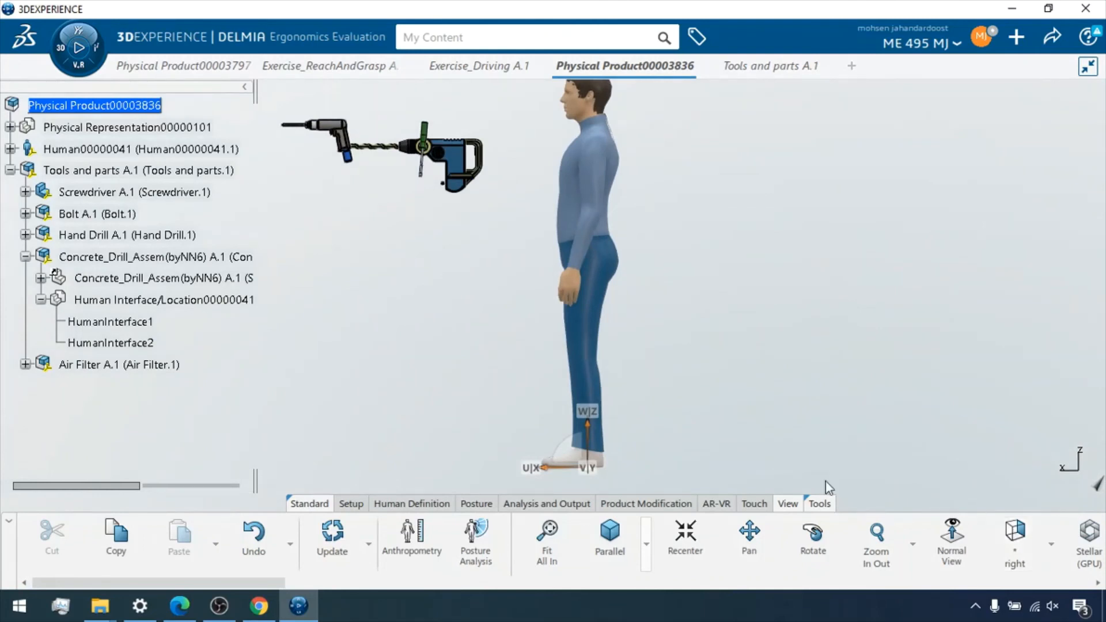
{"action": "left_click_drag", "start_coordinate": [544, 468], "coordinate": [512, 468]}
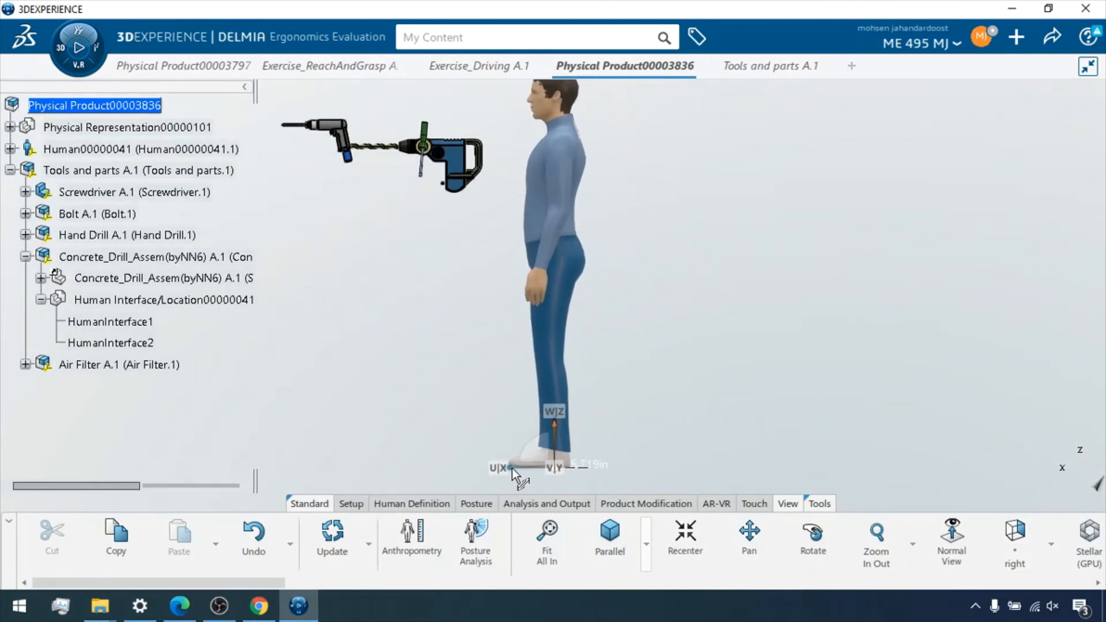
{"action": "left_click_drag", "start_coordinate": [553, 426], "coordinate": [551, 392]}
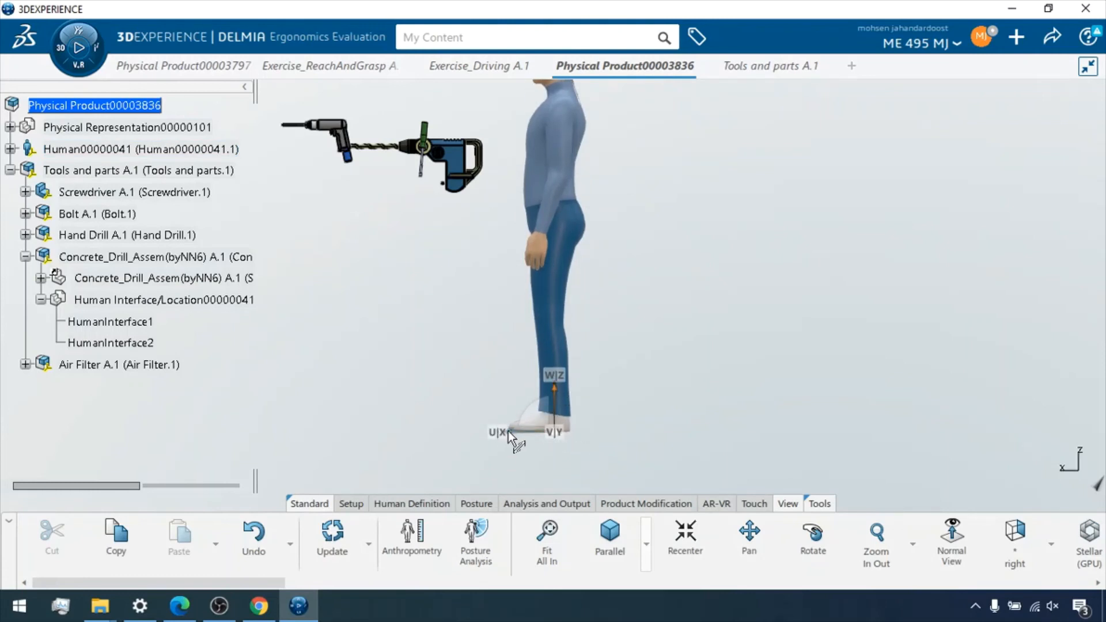
{"action": "left_click_drag", "start_coordinate": [508, 430], "coordinate": [495, 434]}
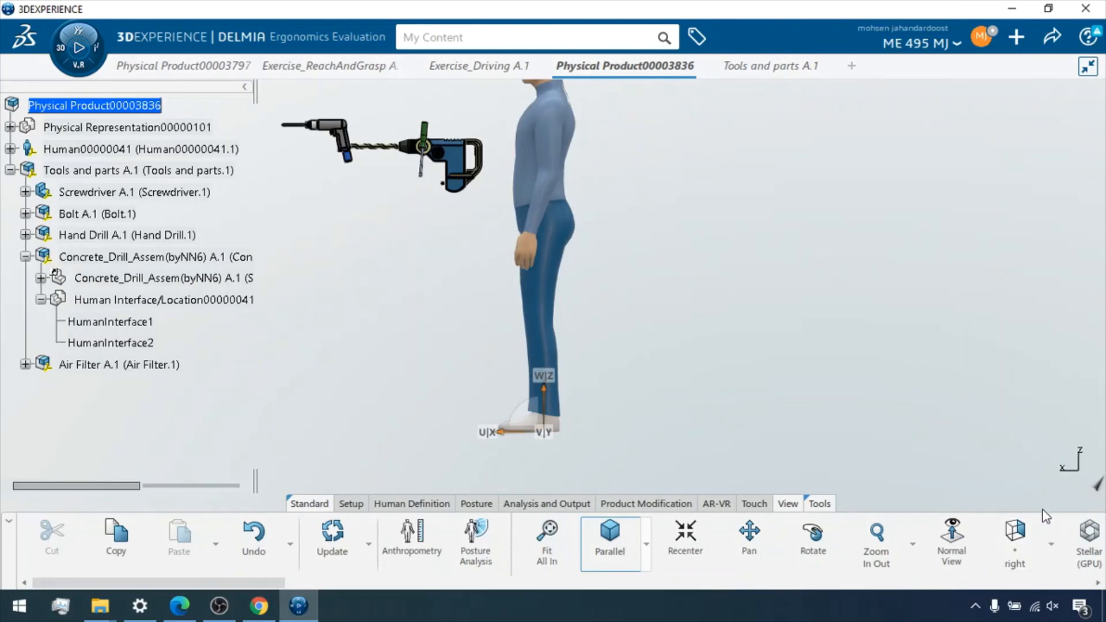
{"action": "left_click", "coordinate": [1050, 544]}
{"action": "left_click", "coordinate": [1002, 295]}
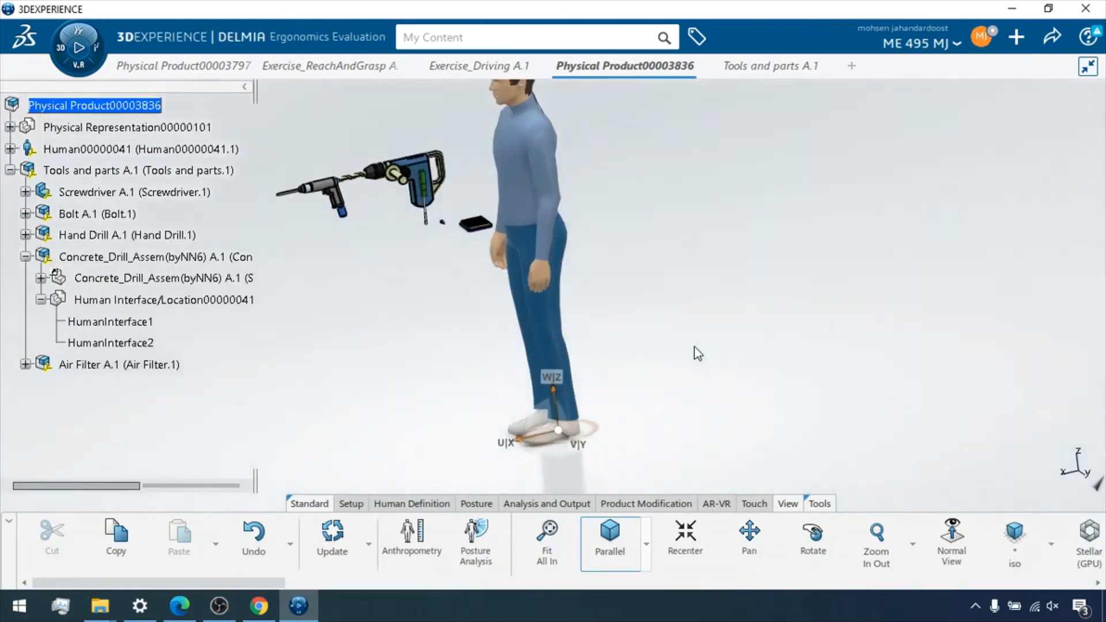
{"action": "middle_click_drag", "start_coordinate": [437, 373], "coordinate": [487, 367]}
{"action": "mouse_move", "coordinate": [554, 380]}
{"action": "middle_mouse_down"}
{"action": "mouse_move", "coordinate": [708, 345]}
{"action": "mouse_move", "coordinate": [825, 355]}
{"action": "mouse_move", "coordinate": [752, 359]}
{"action": "mouse_move", "coordinate": [717, 331]}
{"action": "mouse_move", "coordinate": [735, 307]}
{"action": "mouse_move", "coordinate": [686, 354]}
{"action": "mouse_move", "coordinate": [692, 316]}
{"action": "mouse_move", "coordinate": [716, 355]}
{"action": "mouse_move", "coordinate": [703, 343]}
{"action": "mouse_move", "coordinate": [757, 345]}
{"action": "mouse_move", "coordinate": [685, 369]}
{"action": "middle_mouse_up"}
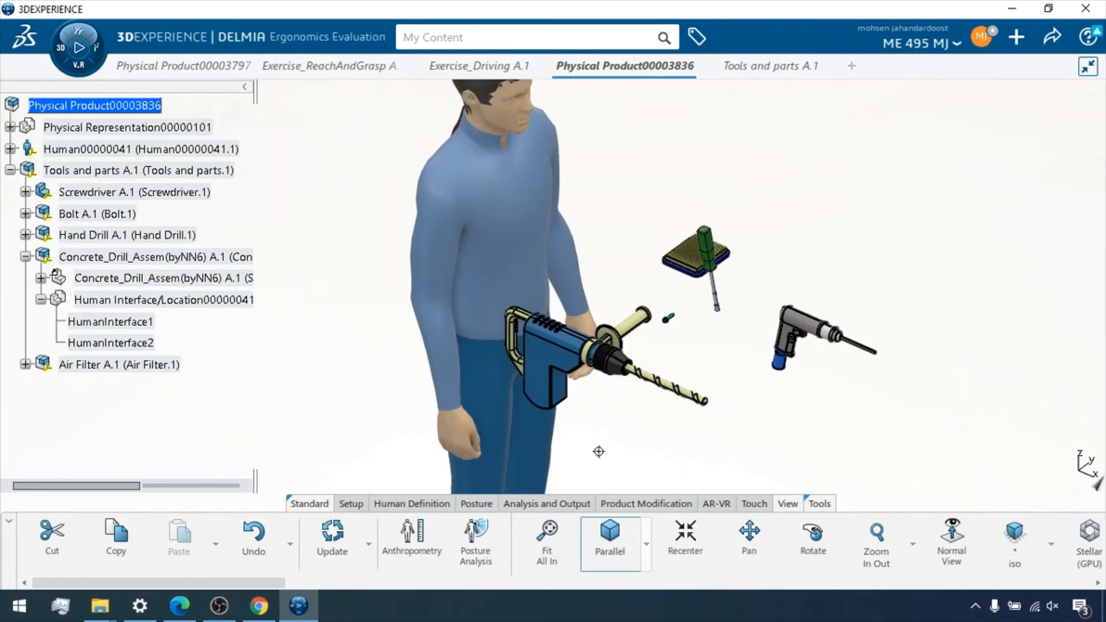
{"action": "middle_click_drag", "start_coordinate": [598, 451], "coordinate": [596, 374]}
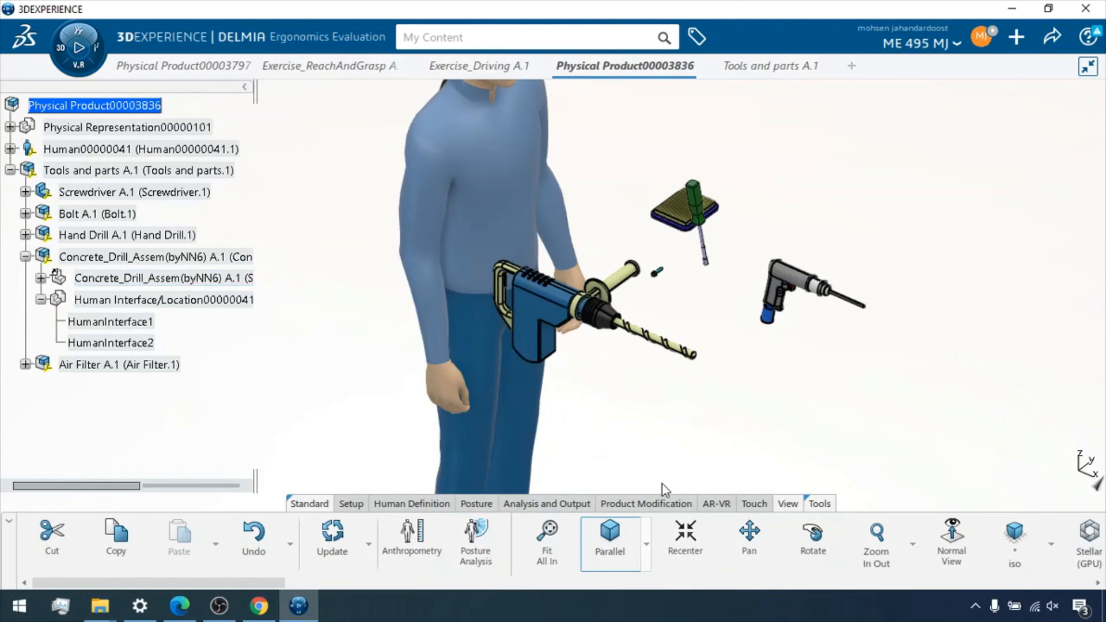
- Open HumanInteraction.0 and add HumanInterface1 to it as a Medium grasp with the left hand
{"action": "left_click", "coordinate": [475, 504]}
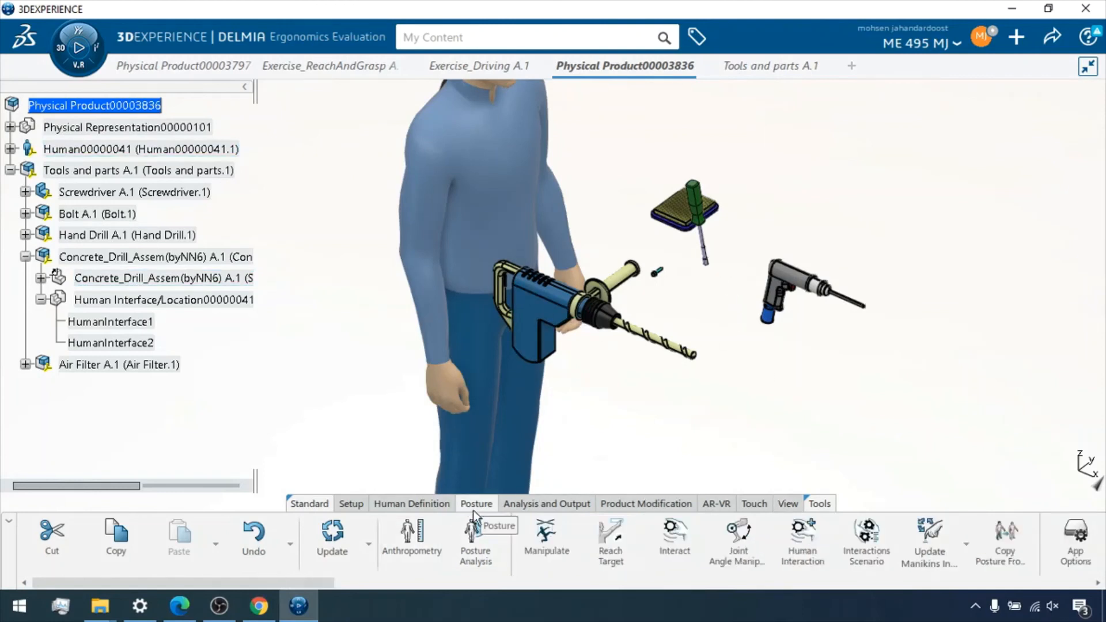
{"action": "left_click", "coordinate": [802, 538]}
{"action": "left_click", "coordinate": [917, 209]}
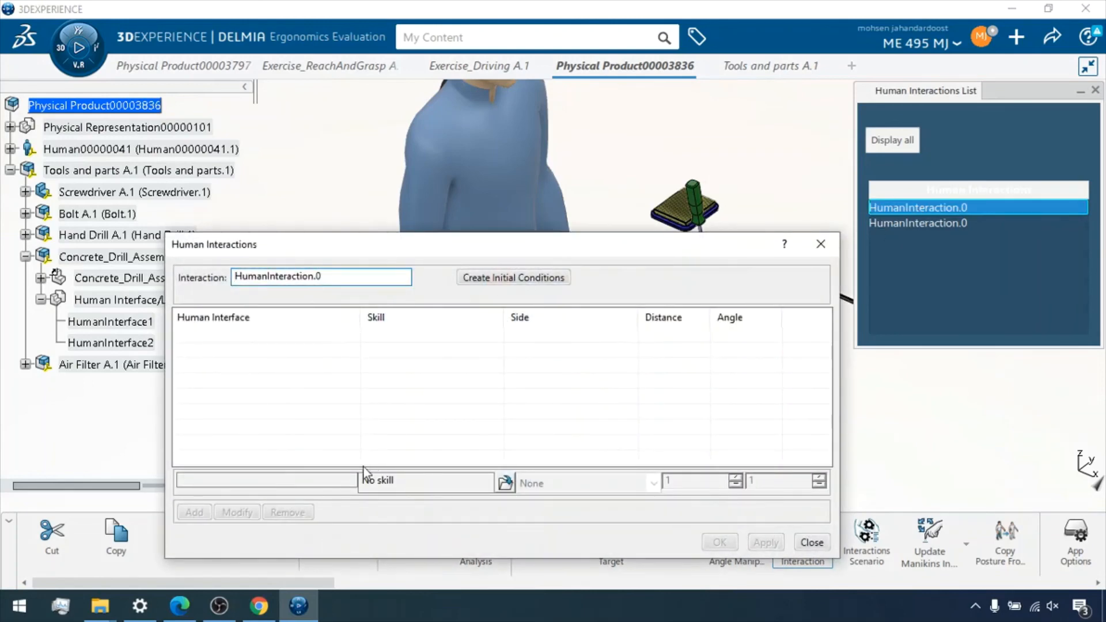
{"action": "left_click_drag", "start_coordinate": [541, 253], "coordinate": [476, 275]}
{"action": "left_click", "coordinate": [636, 279]}
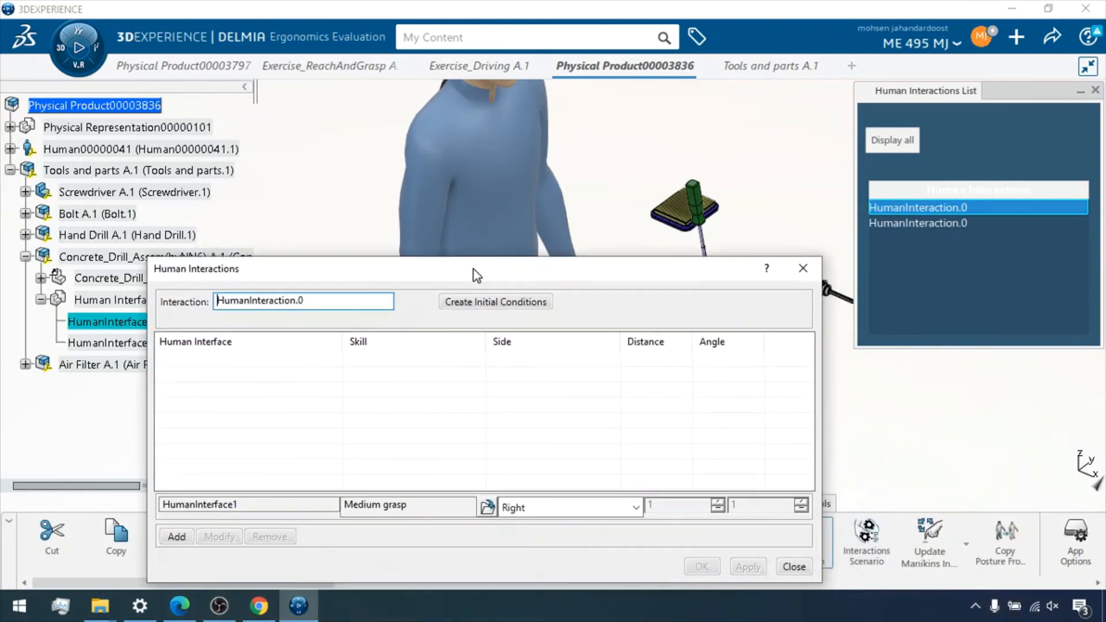
{"action": "left_click", "coordinate": [635, 507]}
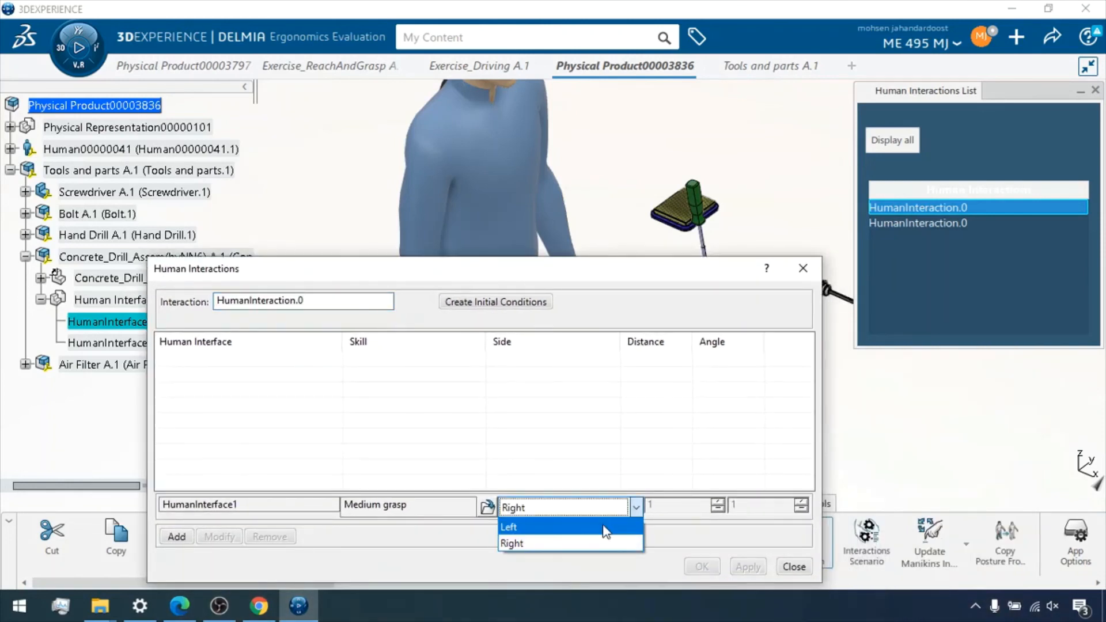
{"action": "left_click", "coordinate": [518, 523]}
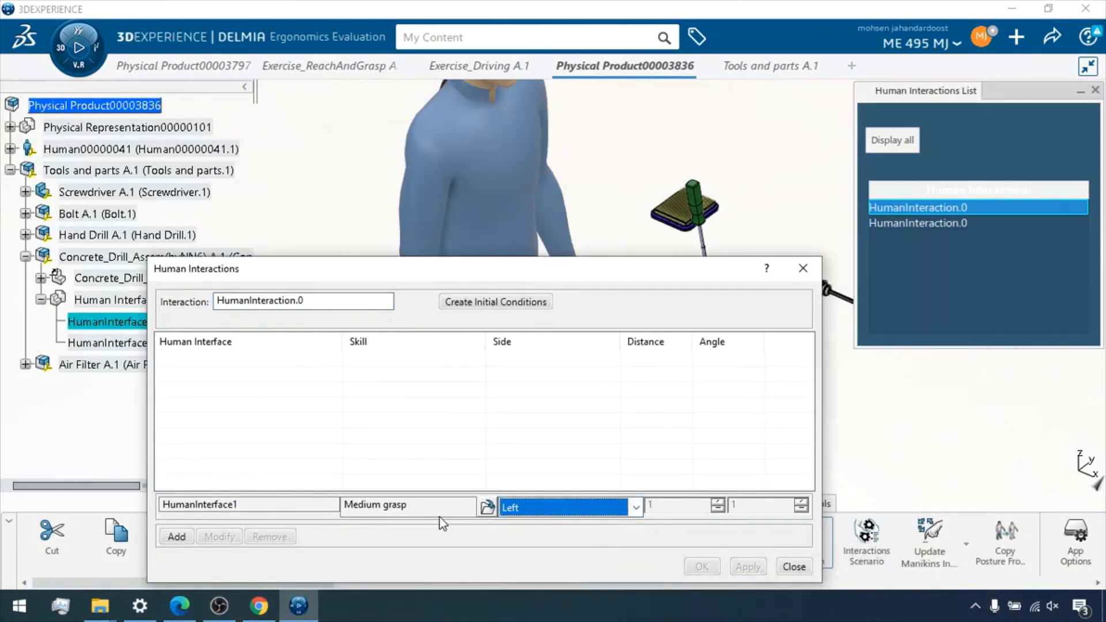
{"action": "left_click", "coordinate": [176, 536]}
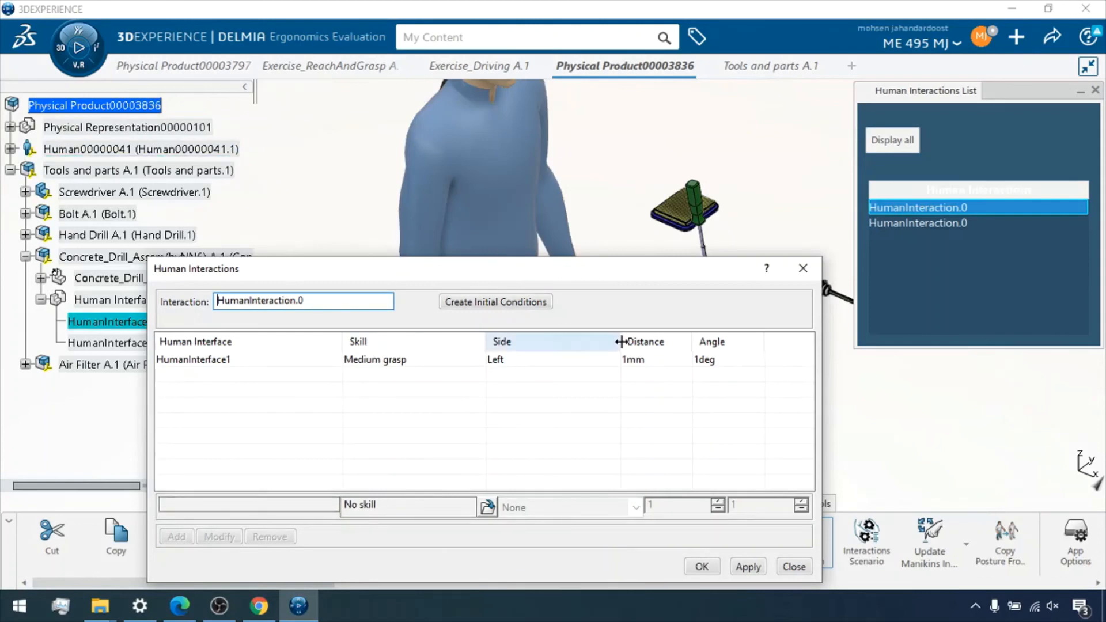
- Add HumanInterface2 on the drill's rear handle to the interaction as a Medium grasp with the right hand
{"action": "left_click_drag", "start_coordinate": [585, 277], "coordinate": [608, 378]}
{"action": "left_click", "coordinate": [495, 299]}
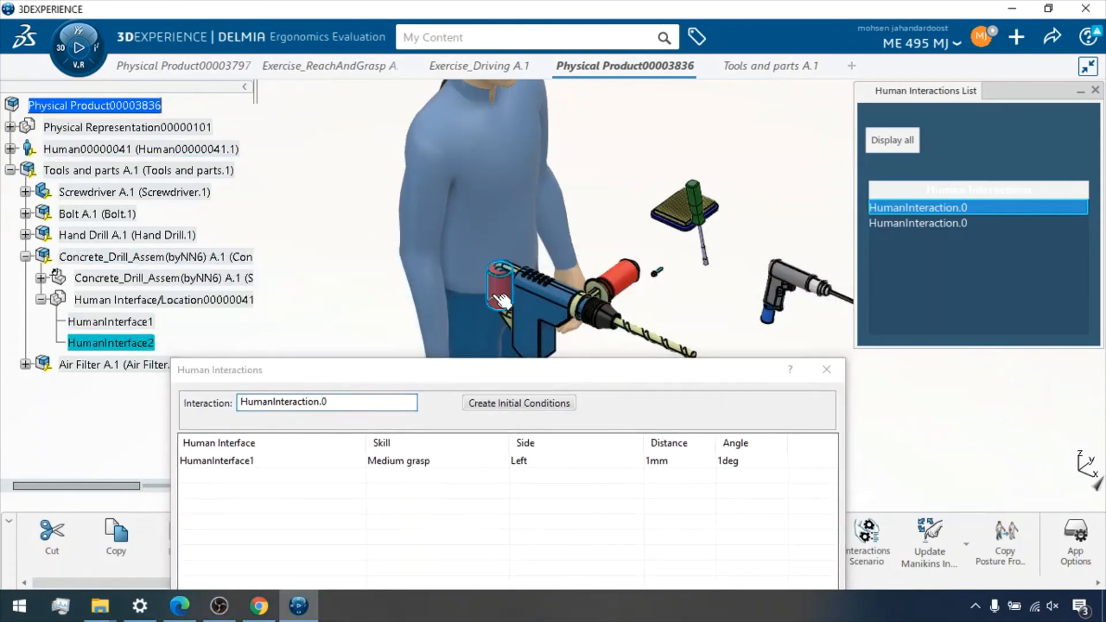
{"action": "left_click_drag", "start_coordinate": [496, 375], "coordinate": [507, 216]}
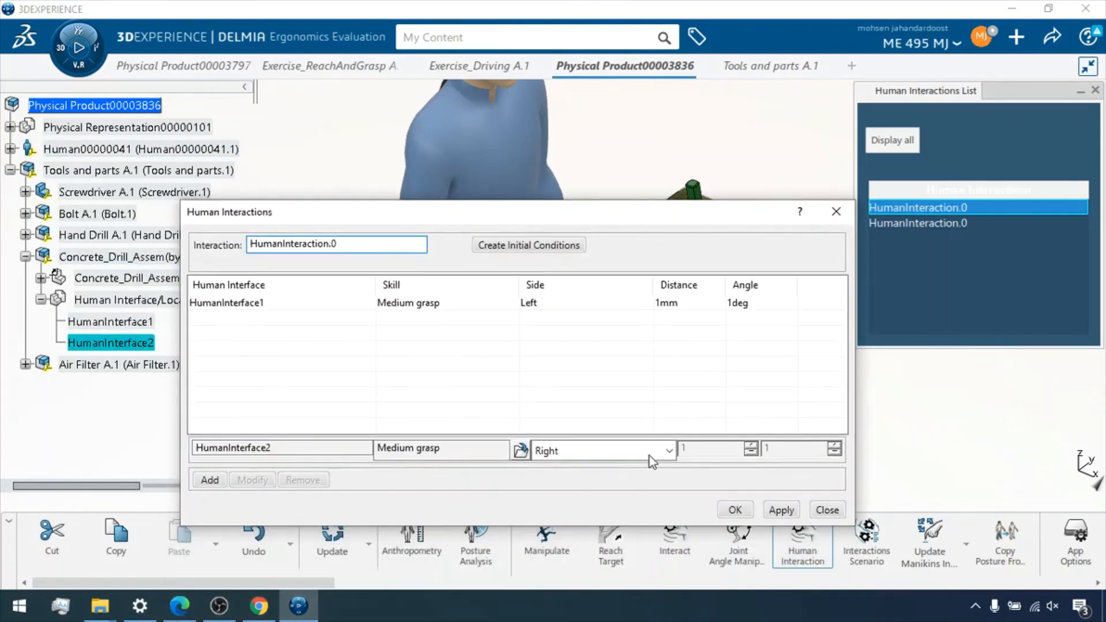
{"action": "left_click", "coordinate": [209, 481]}
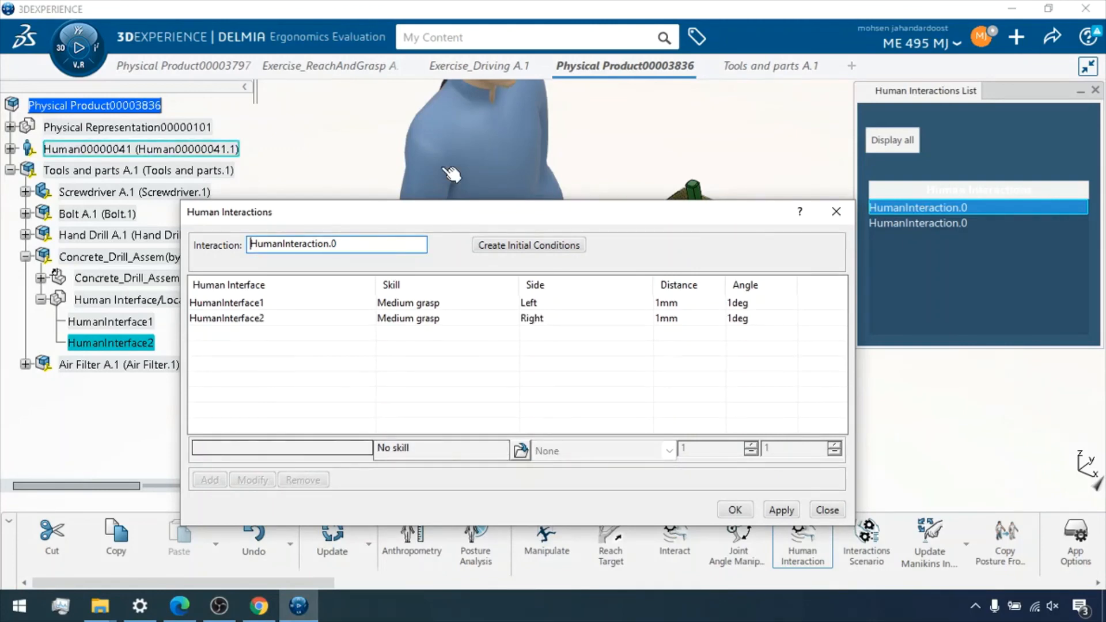
- Create initial conditions for the manikin that include Position, Kinematics Solver Settings and Full Body Posture
{"action": "left_click_drag", "start_coordinate": [482, 210], "coordinate": [499, 339]}
{"action": "left_click", "coordinate": [558, 375]}
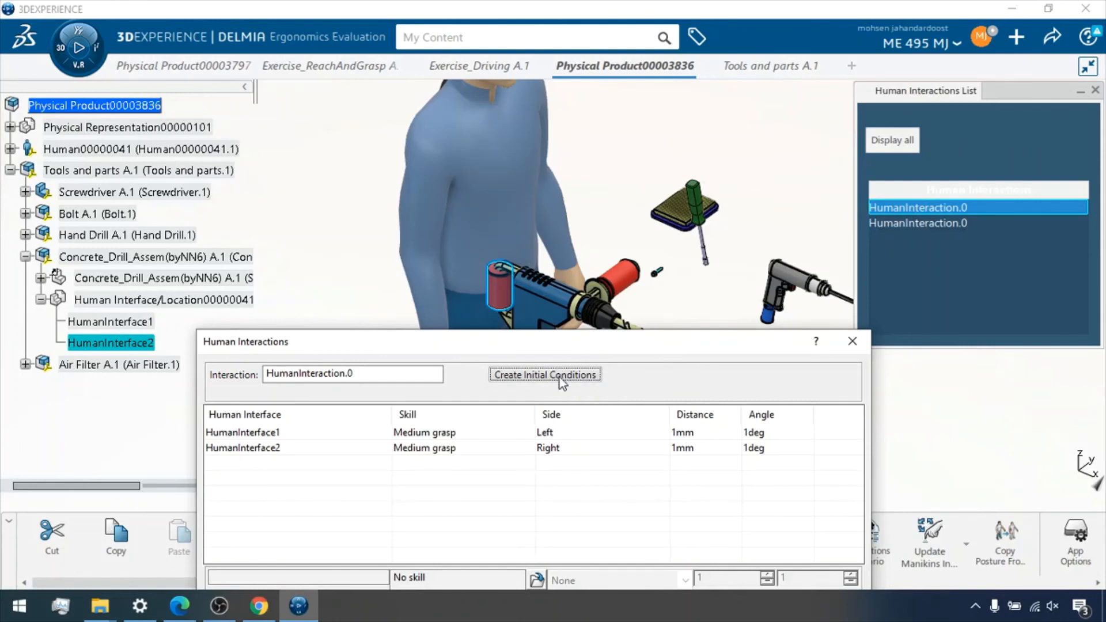
{"action": "left_click", "coordinate": [559, 376]}
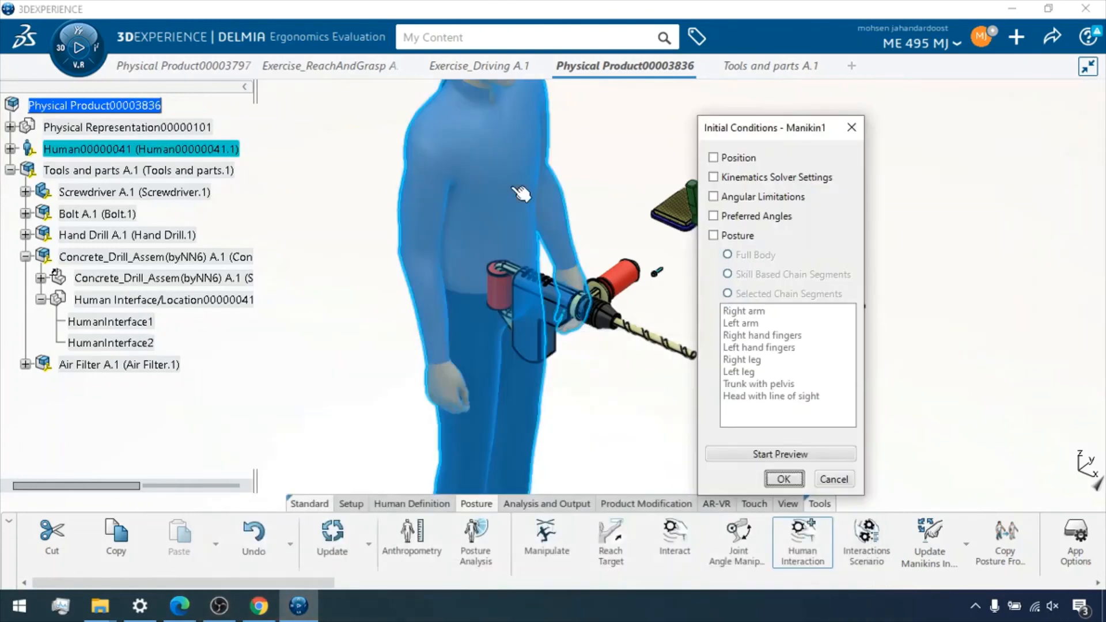
{"action": "left_click", "coordinate": [714, 157]}
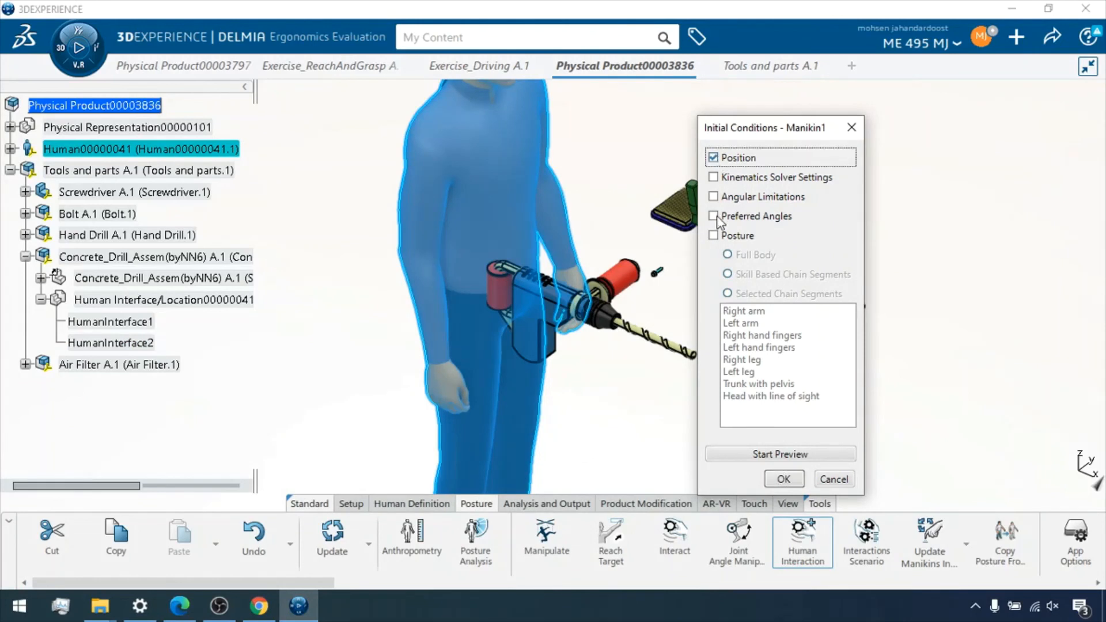
{"action": "left_click", "coordinate": [714, 177]}
{"action": "left_click", "coordinate": [713, 235]}
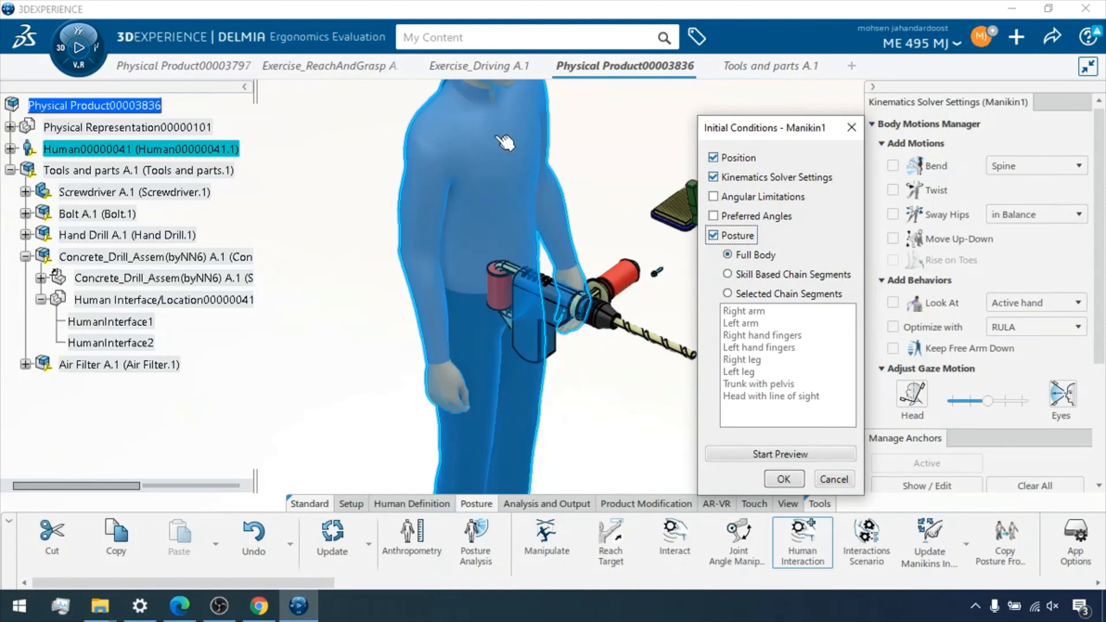
{"action": "middle_click_drag", "start_coordinate": [570, 147], "coordinate": [493, 226]}
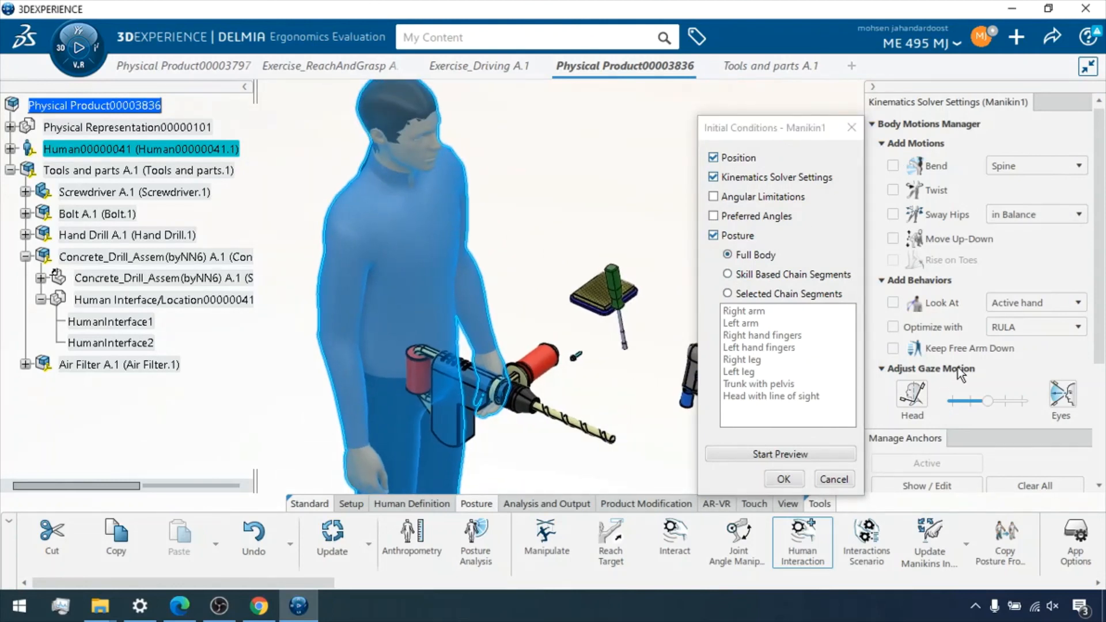
- Enable the Look At behavior with Right hand as its target and preview the manikin's grasp on the drill
{"action": "left_click", "coordinate": [892, 304]}
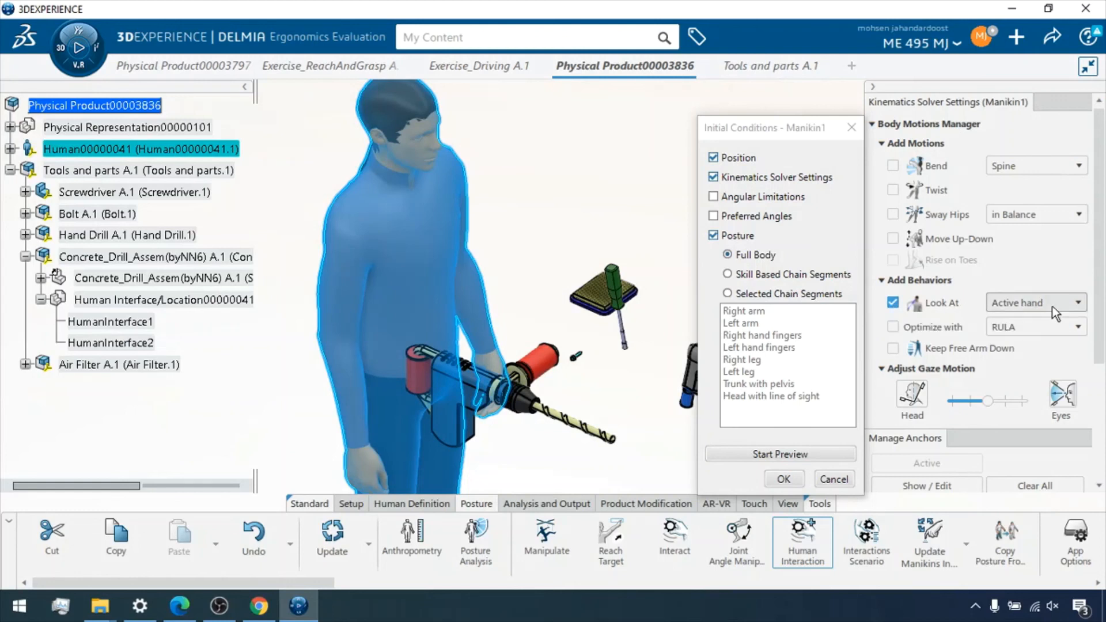
{"action": "left_click", "coordinate": [1052, 304]}
{"action": "left_click", "coordinate": [1027, 337]}
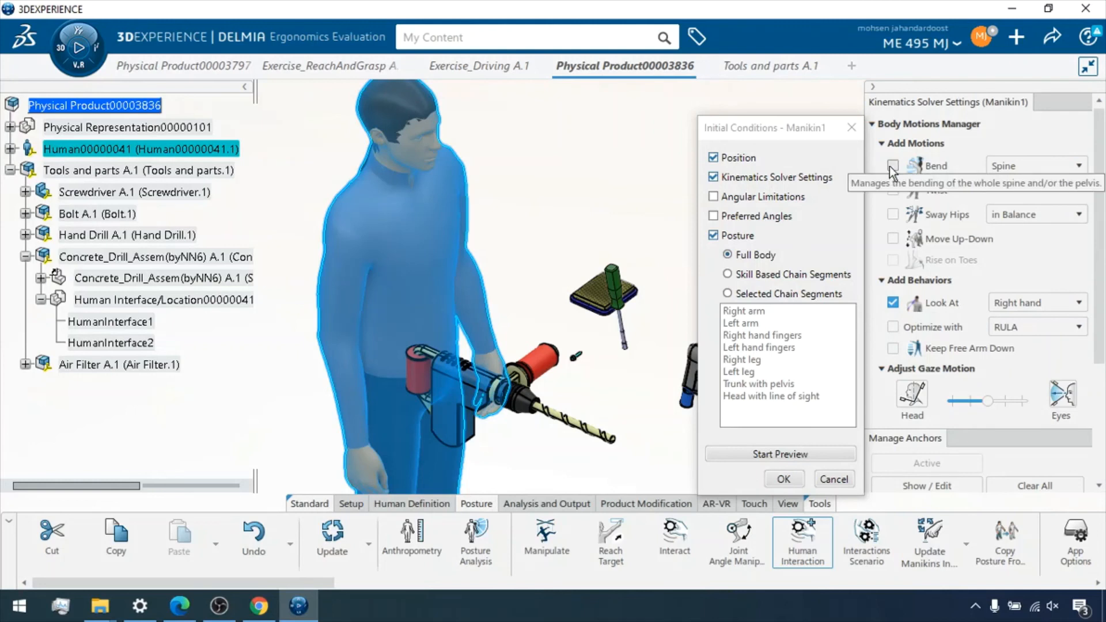
{"action": "left_click", "coordinate": [760, 452]}
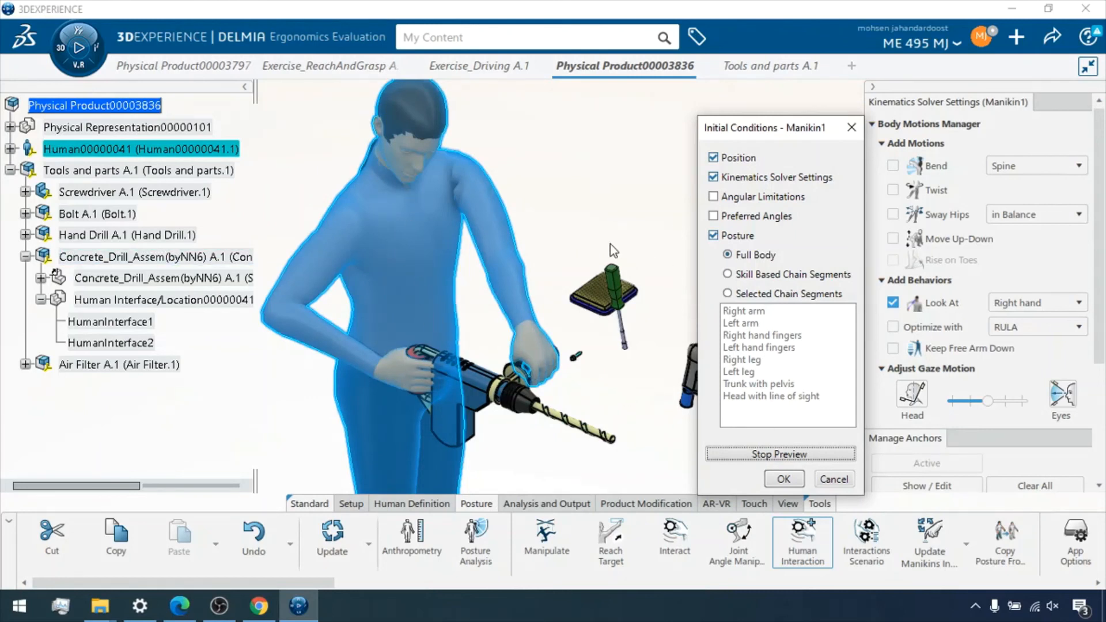
{"action": "left_click", "coordinate": [766, 455]}
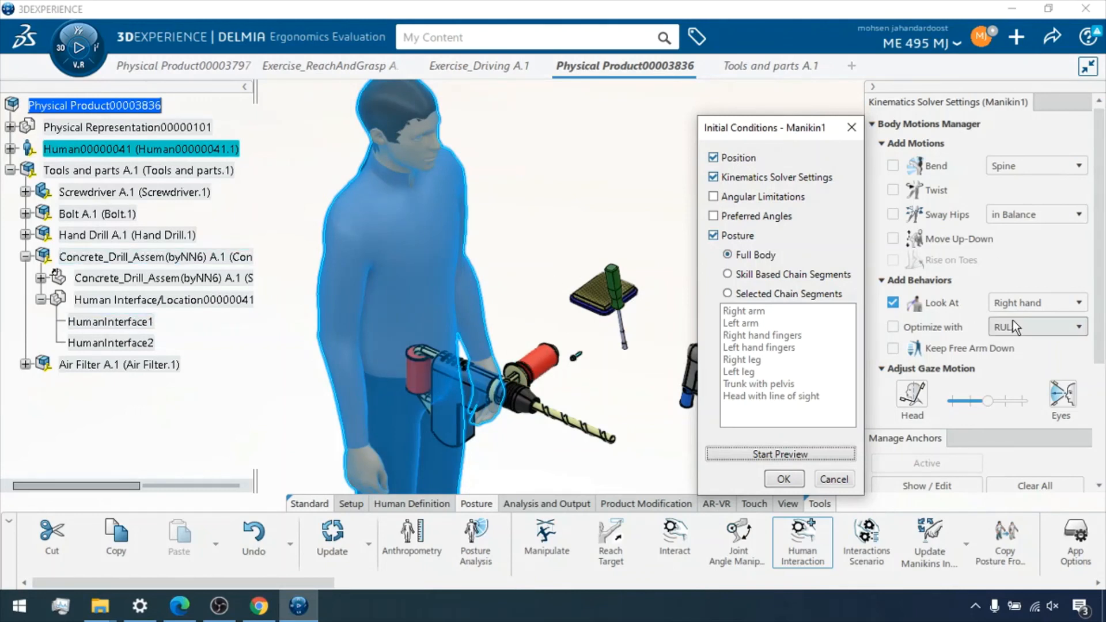
- Set the Look At target to Left hand, preview the grasp and accept the initial conditions
{"action": "left_click", "coordinate": [1046, 303]}
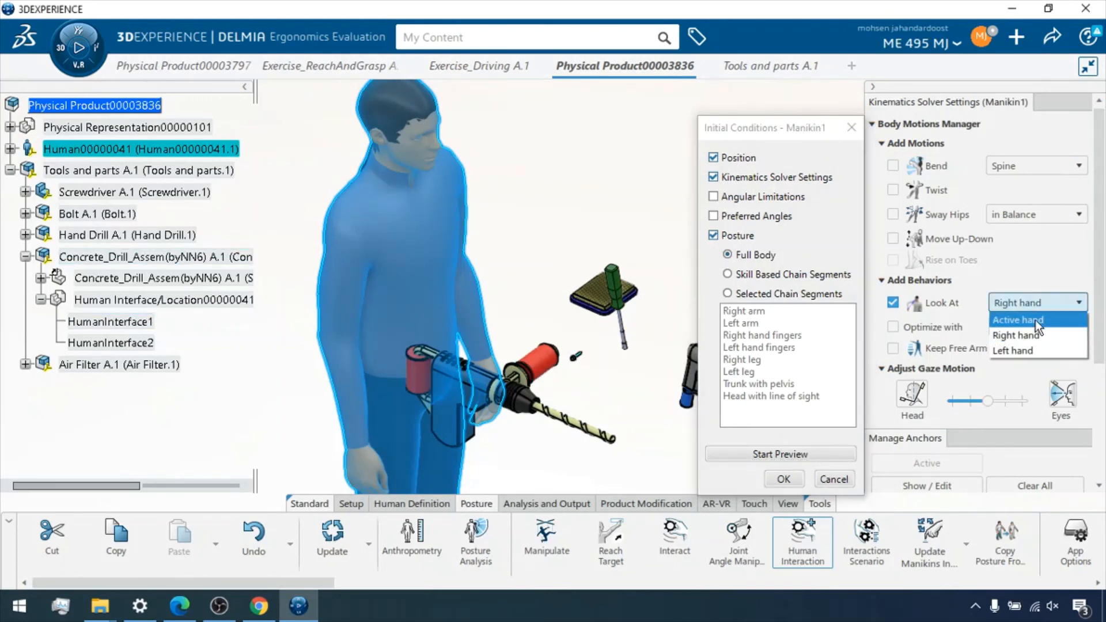
{"action": "left_click", "coordinate": [1035, 351]}
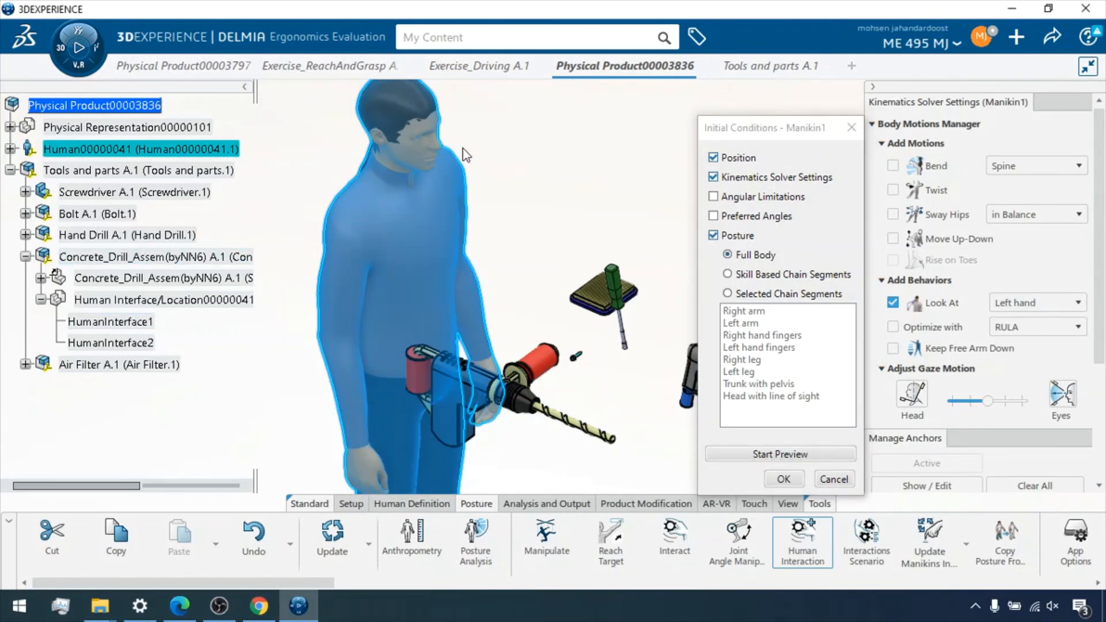
{"action": "middle_click_drag", "start_coordinate": [497, 157], "coordinate": [508, 212]}
{"action": "left_click", "coordinate": [760, 455]}
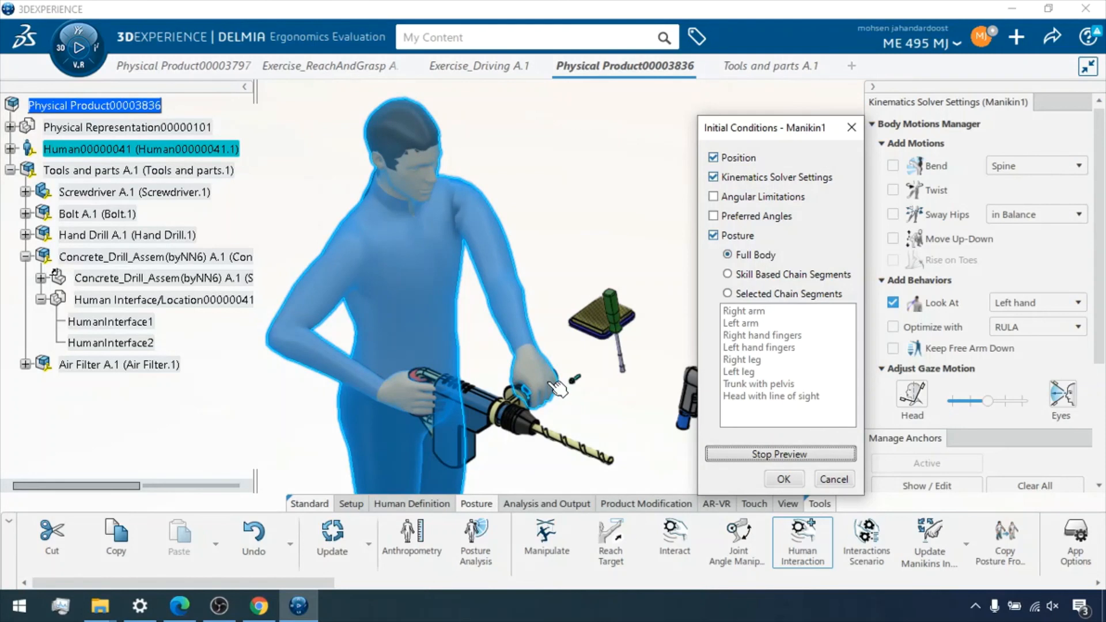
{"action": "left_click", "coordinate": [796, 481]}
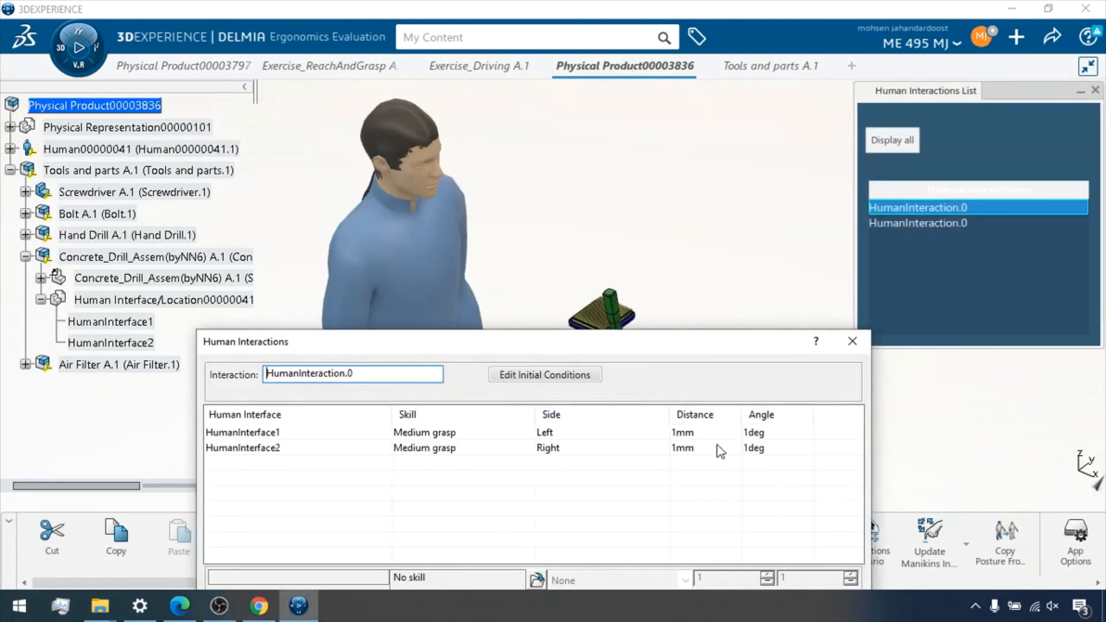
- Apply the rebuilt interaction with both drill handles and close its definition
{"action": "left_click_drag", "start_coordinate": [624, 342], "coordinate": [611, 205]}
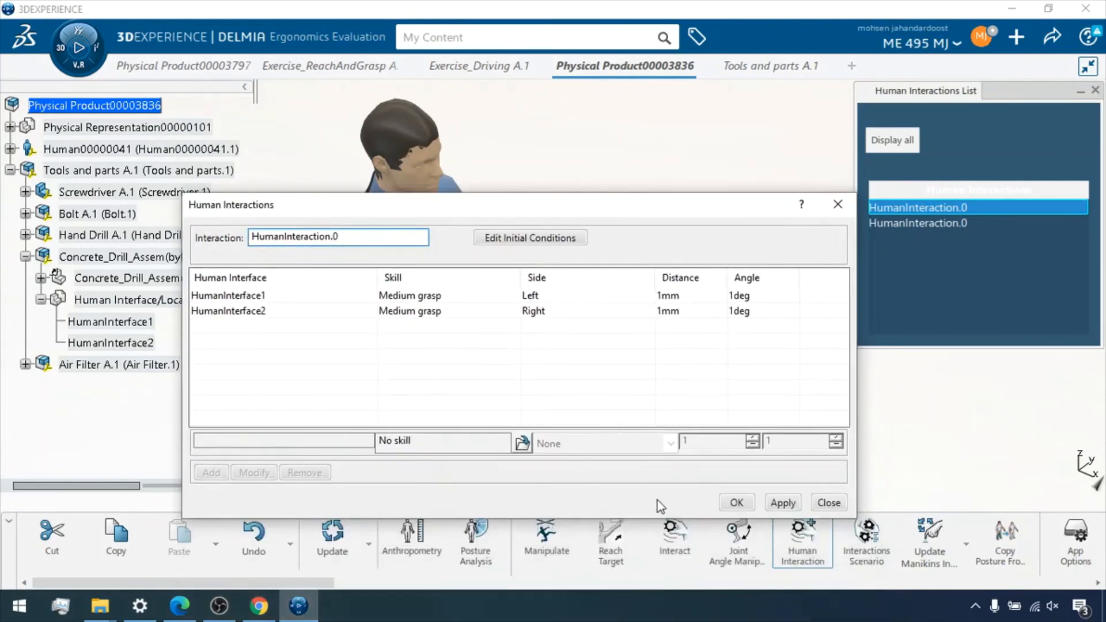
{"action": "left_click", "coordinate": [779, 504]}
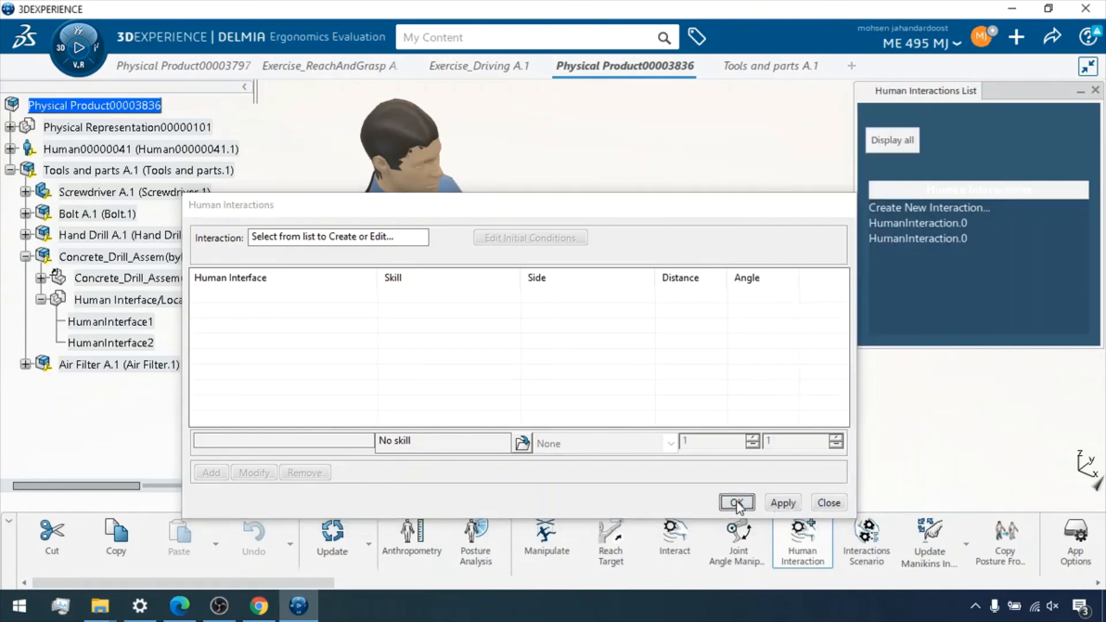
{"action": "left_click", "coordinate": [736, 504]}
- Reopen the human interactions and rename the one holding both drill interfaces as HumanInteraction.1
{"action": "left_click", "coordinate": [806, 529]}
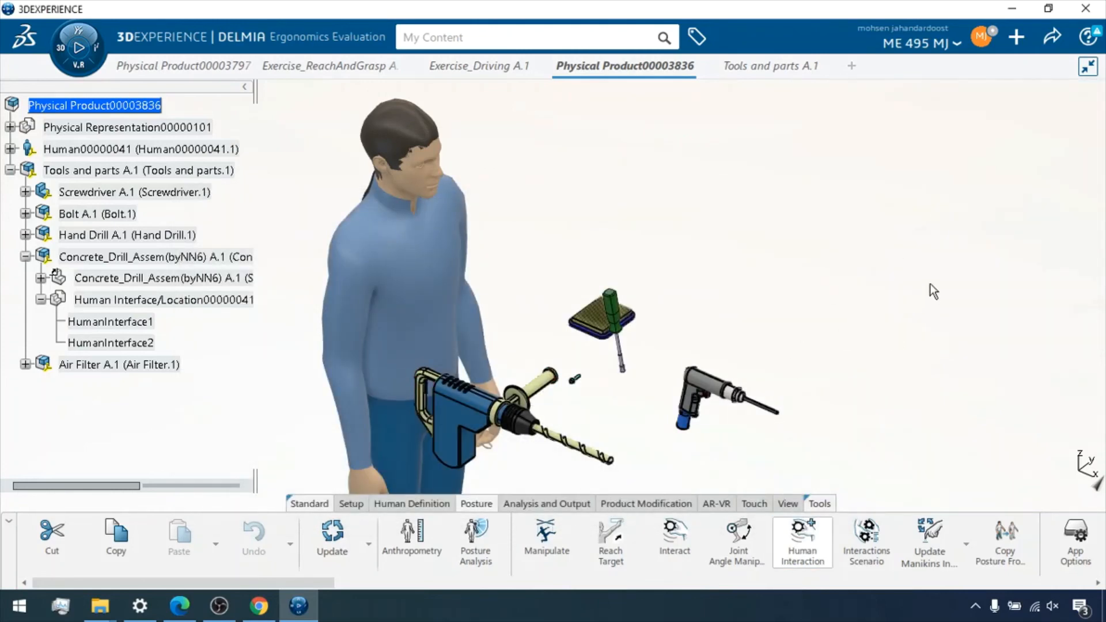
{"action": "left_click", "coordinate": [944, 223]}
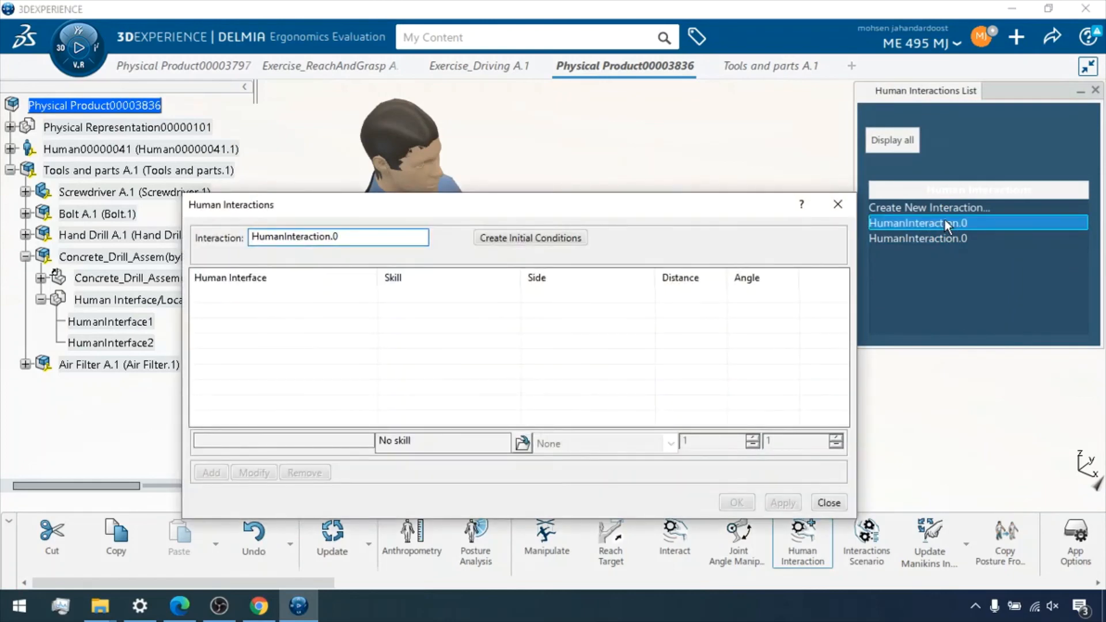
{"action": "left_click", "coordinate": [939, 237]}
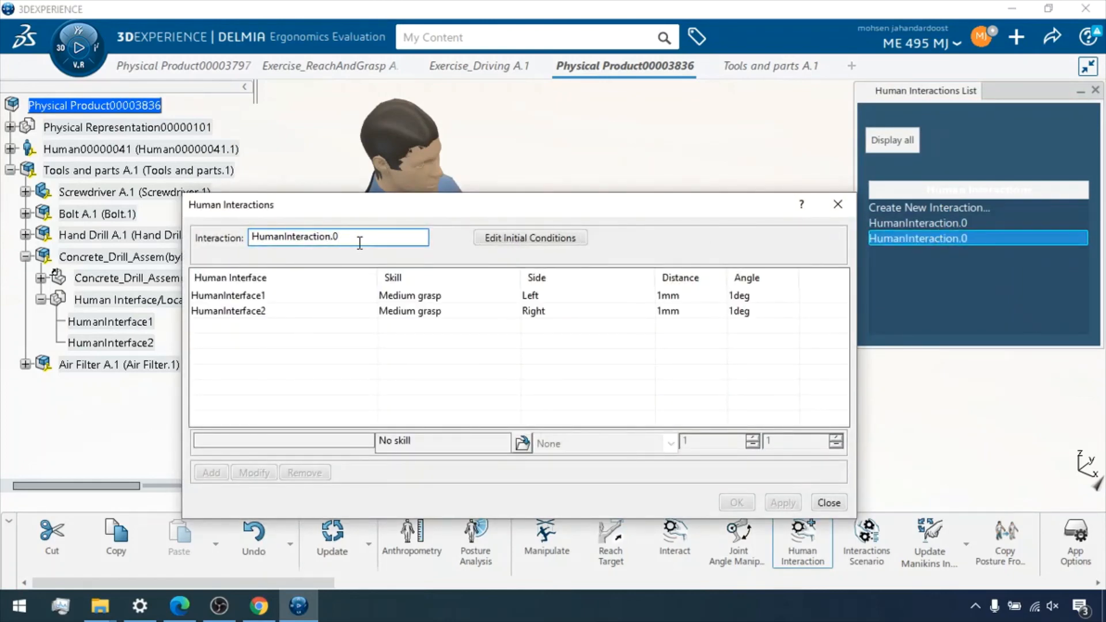
{"action": "left_click", "coordinate": [736, 502]}
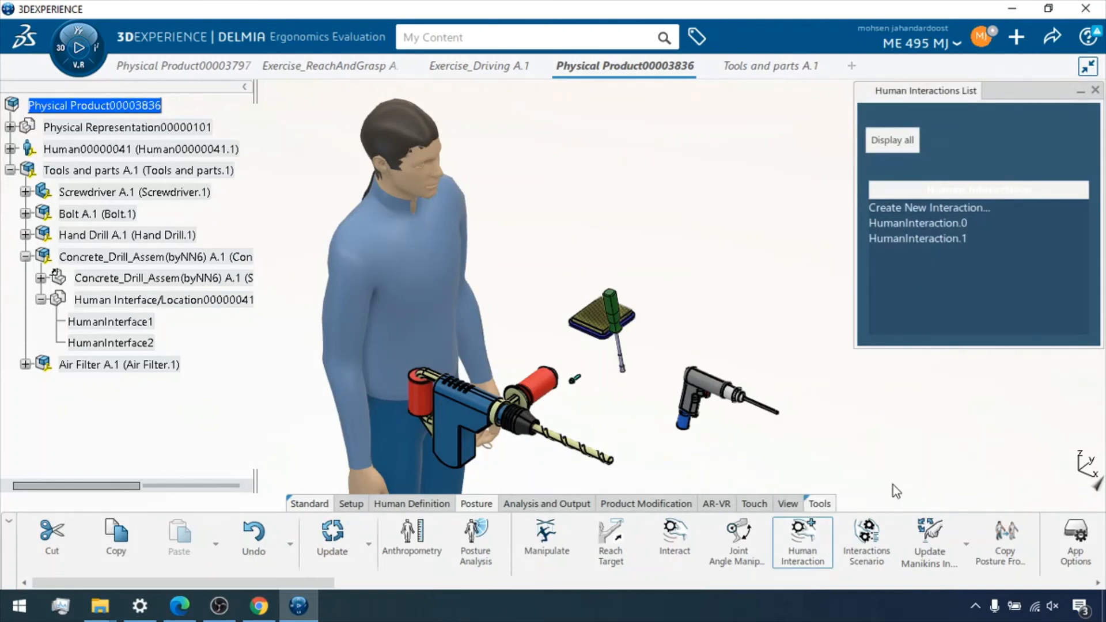
{"action": "left_click", "coordinate": [1095, 91]}
- Start an Interactions Scenario, try to assign Manikin1 from Human00000041's first ergonomics representation to it, and accept the definition
{"action": "middle_click_drag", "start_coordinate": [692, 265], "coordinate": [684, 310]}
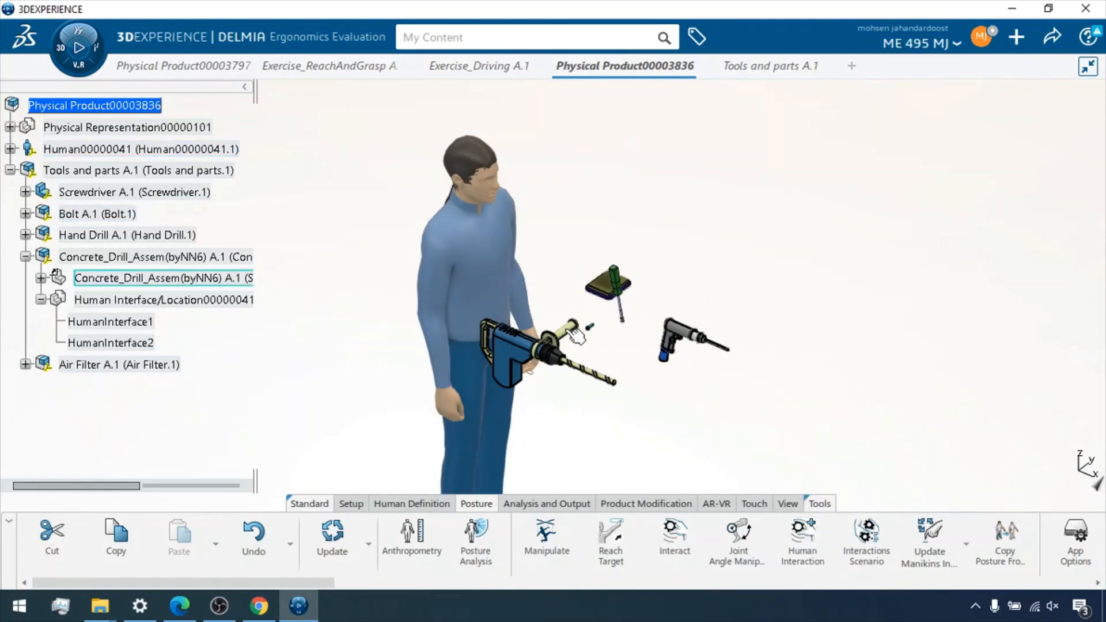
{"action": "left_click", "coordinate": [868, 537]}
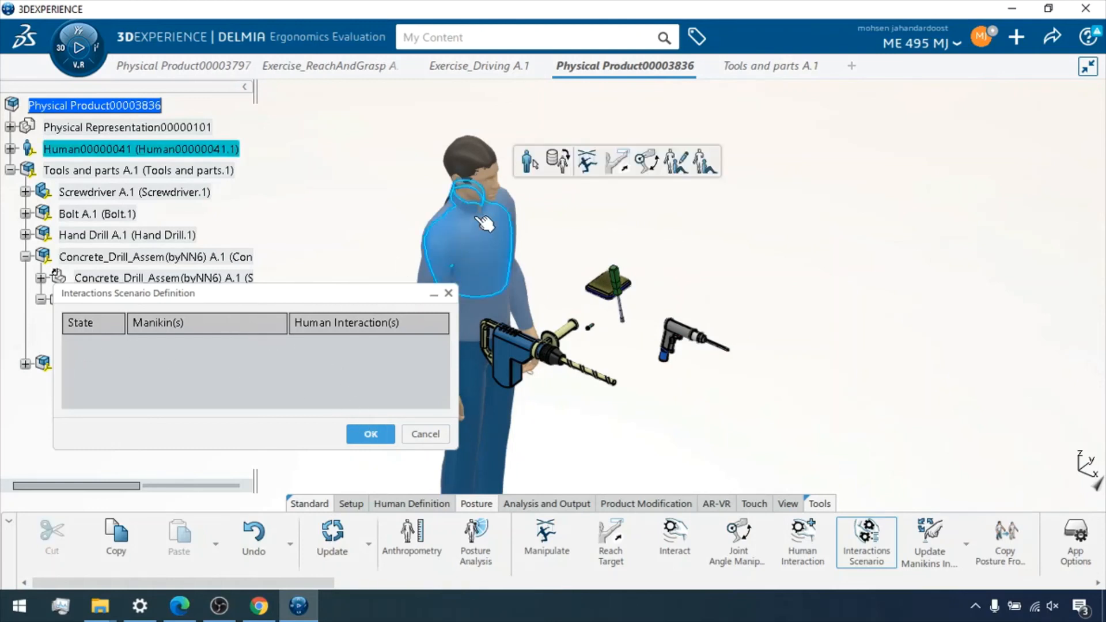
{"action": "left_click", "coordinate": [527, 164]}
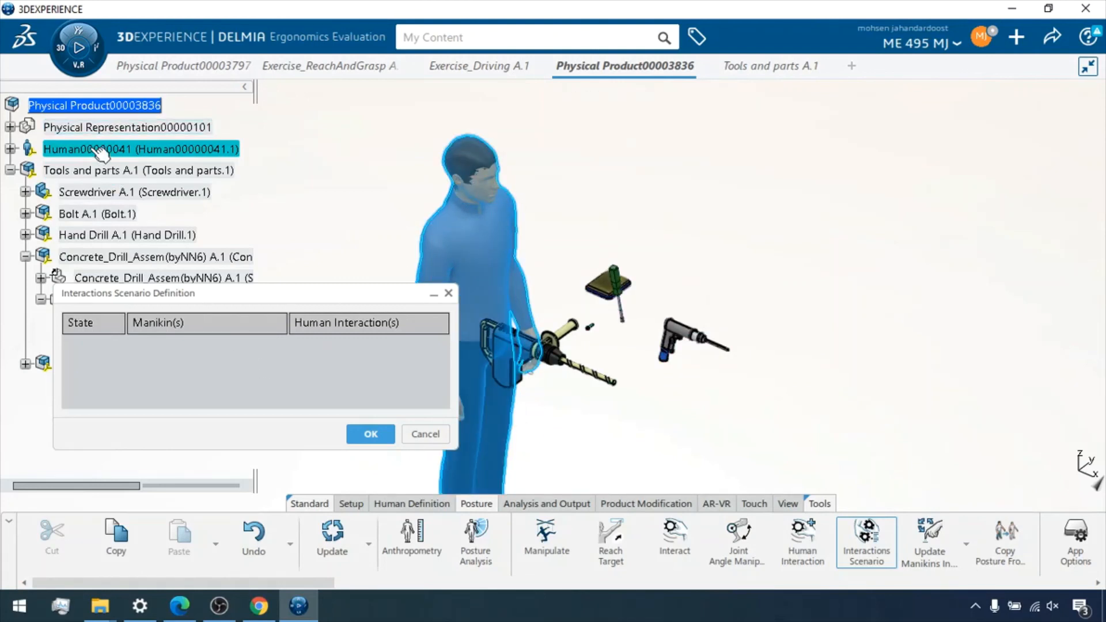
{"action": "left_click", "coordinate": [11, 149]}
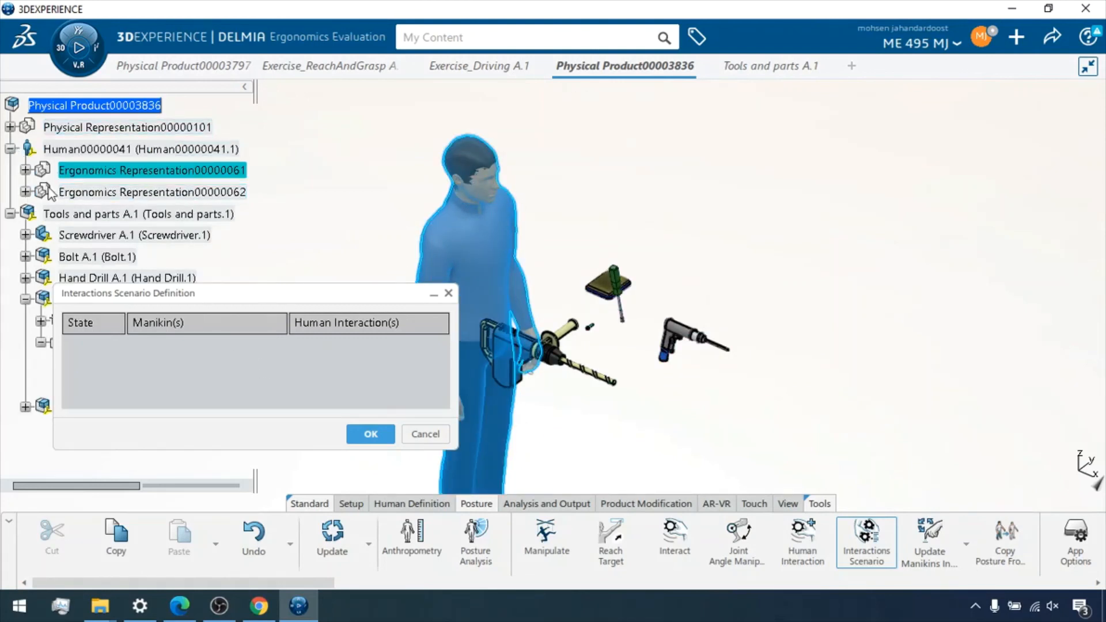
{"action": "left_click", "coordinate": [25, 171]}
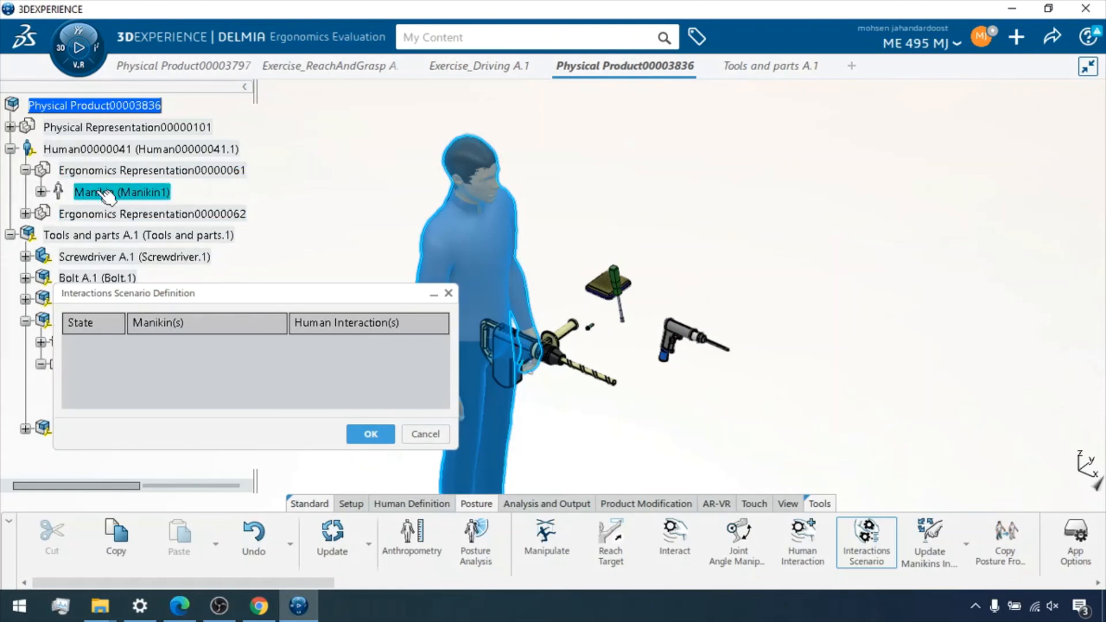
{"action": "left_click_drag", "start_coordinate": [108, 196], "coordinate": [151, 395]}
{"action": "left_click", "coordinate": [380, 434]}
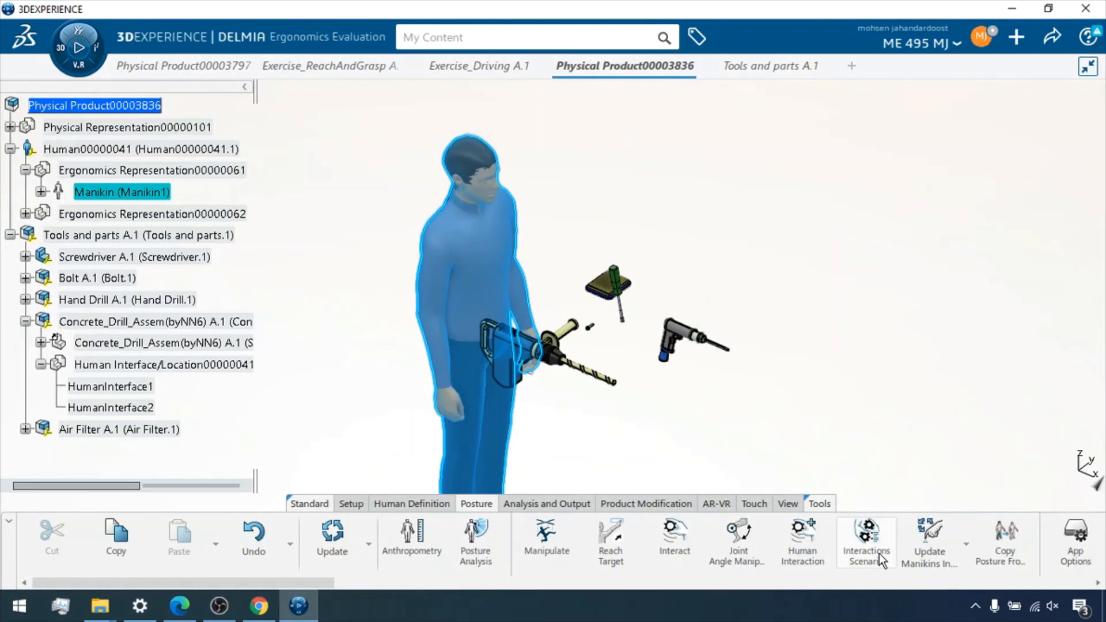
{"action": "left_click", "coordinate": [856, 310]}
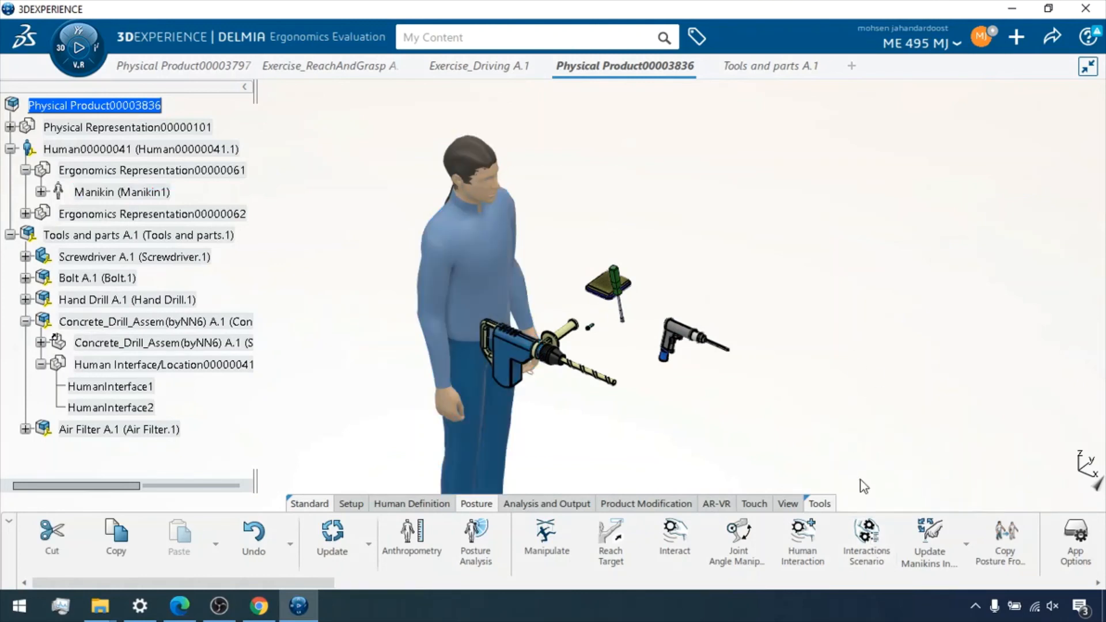
- Accept an Interactions Scenario definition without assigning a manikin, and try to turn on Auto Update Manikins Interactions
{"action": "left_click", "coordinate": [868, 537]}
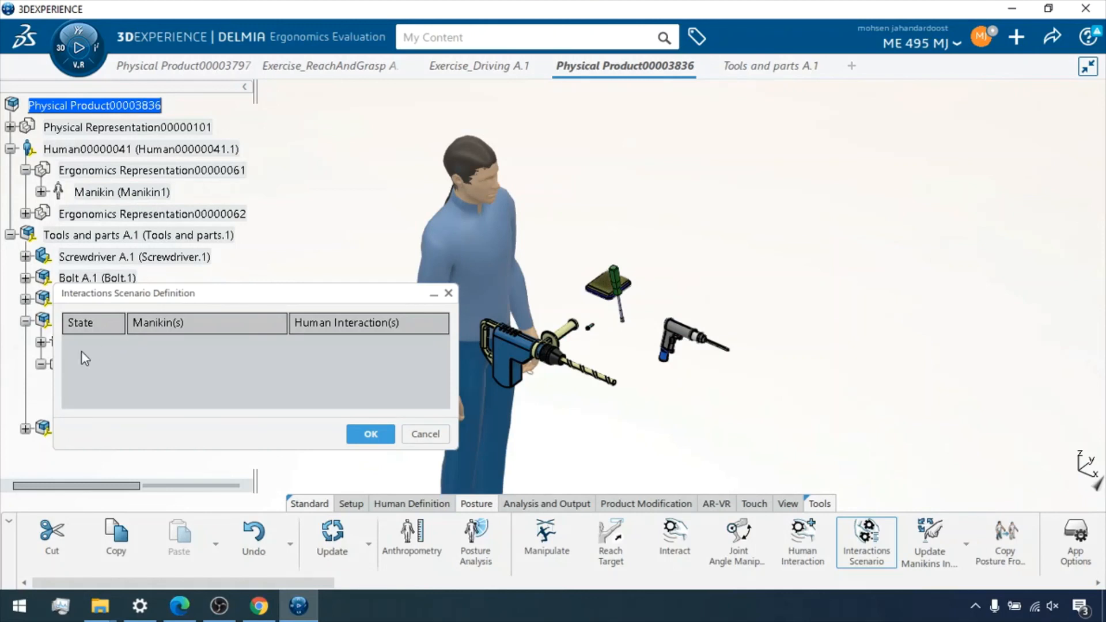
{"action": "left_click", "coordinate": [372, 435]}
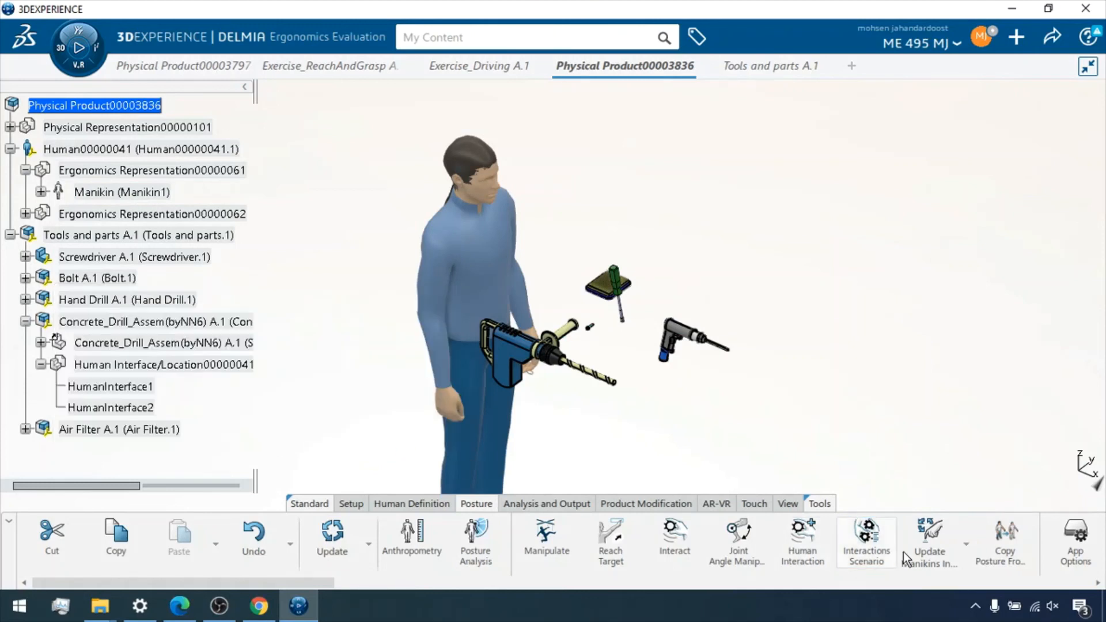
{"action": "left_click", "coordinate": [966, 545]}
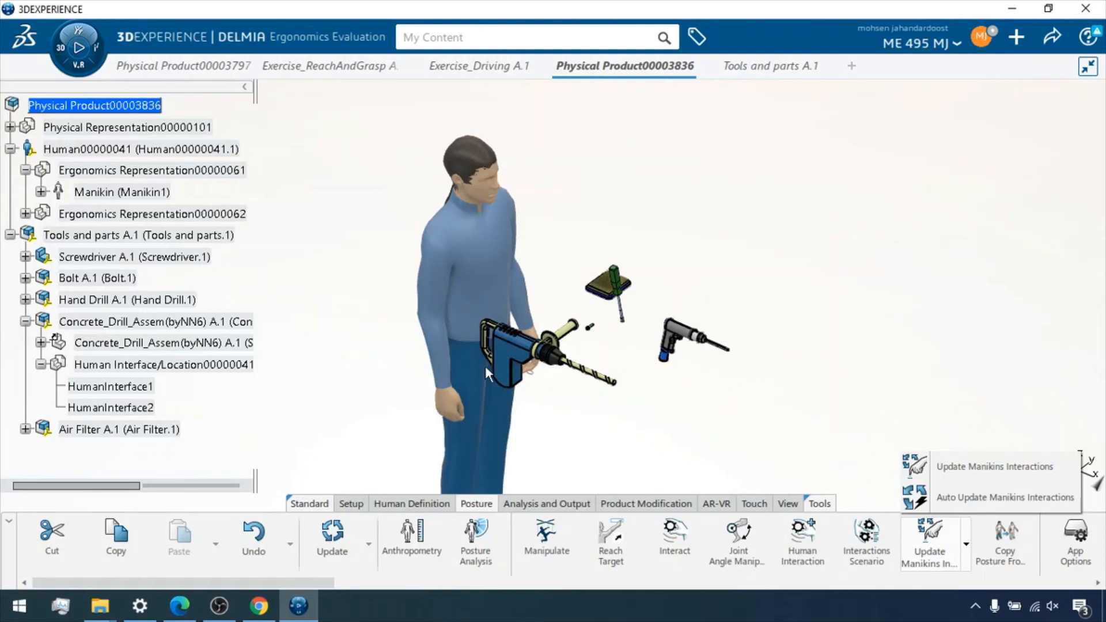
{"action": "left_click", "coordinate": [969, 494]}
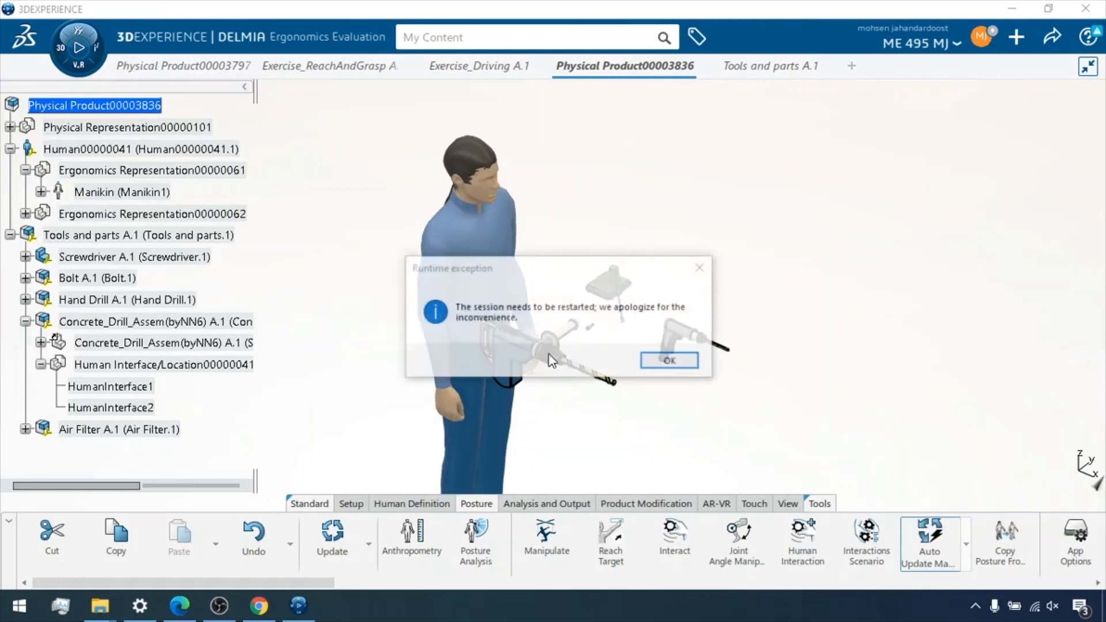
- Dismiss the runtime exception, clear the recorder window away and switch to the 3DDashboard in Chrome
{"action": "left_click_drag", "start_coordinate": [602, 267], "coordinate": [925, 186]}
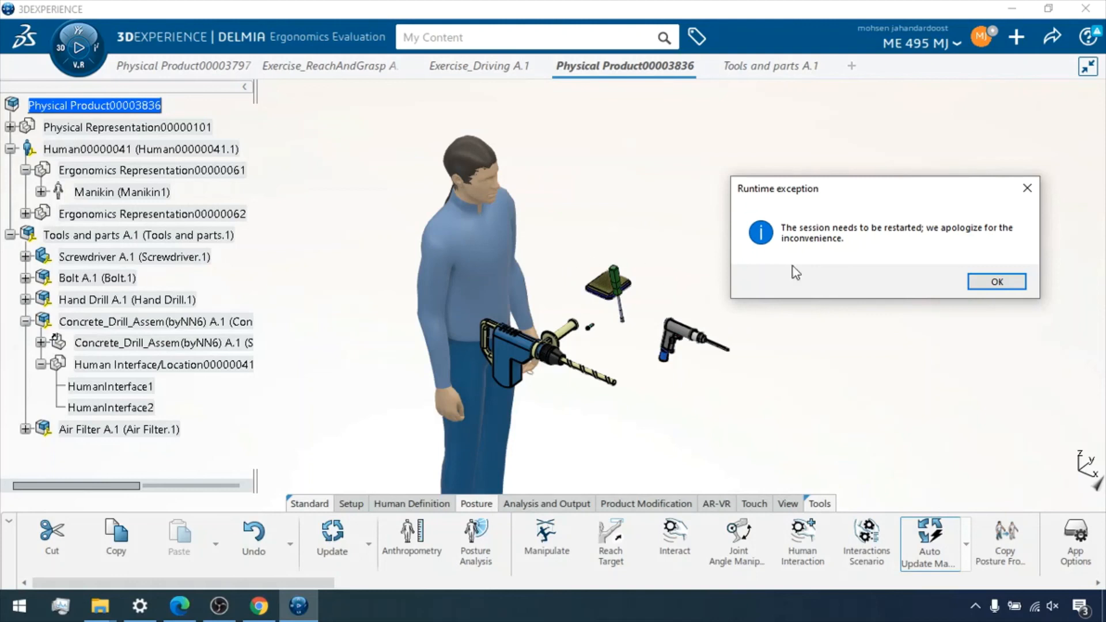
{"action": "left_click", "coordinate": [1000, 282]}
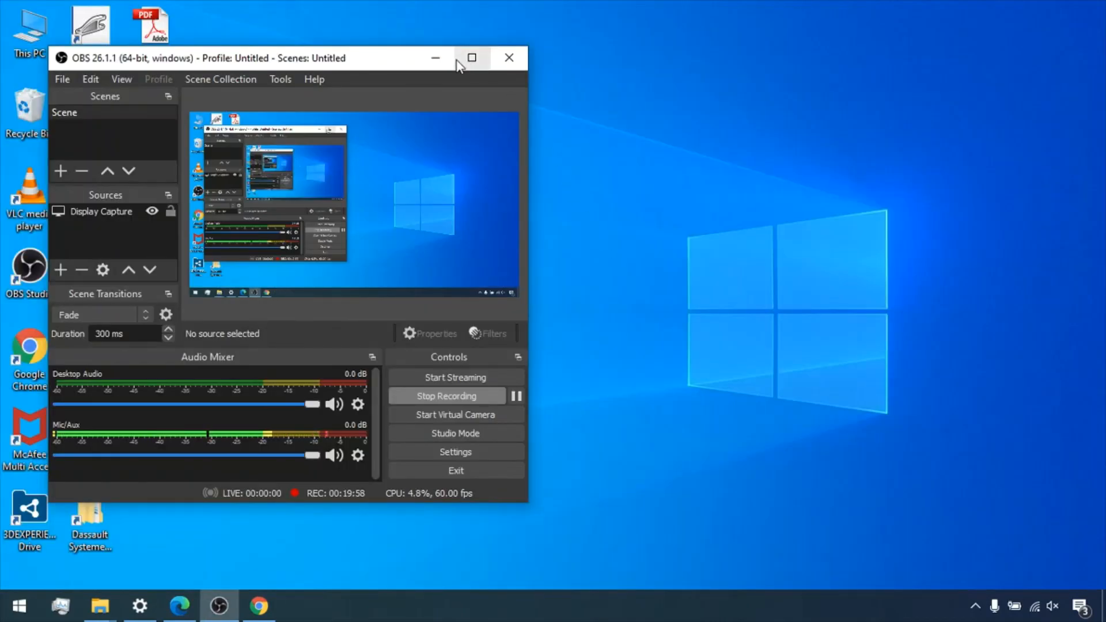
{"action": "left_click", "coordinate": [436, 58]}
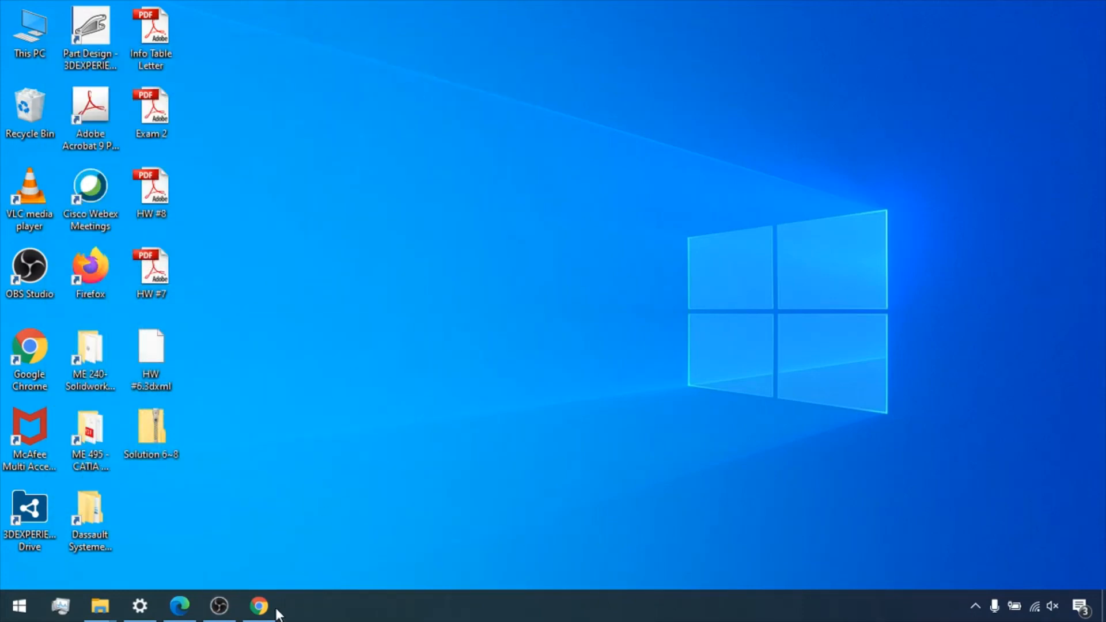
{"action": "left_click", "coordinate": [218, 606]}
{"action": "left_click", "coordinate": [249, 612]}
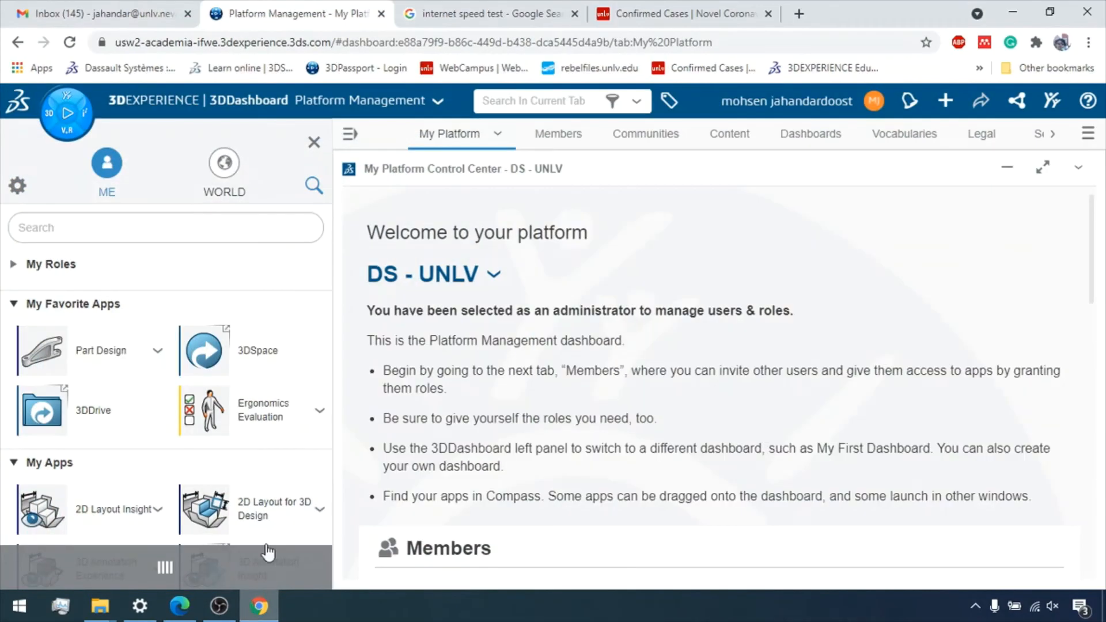